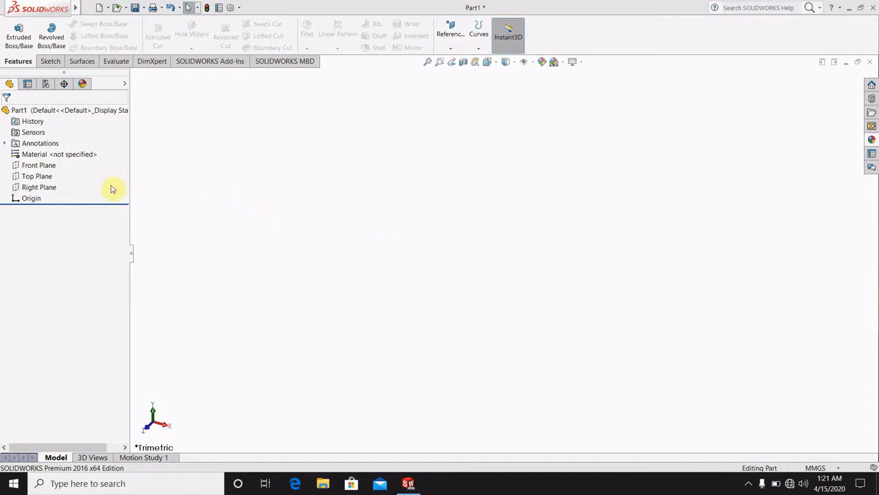
# Orient the view normal to the Top Plane and start a new sketch on that plane.
pyautogui.click(42, 177)
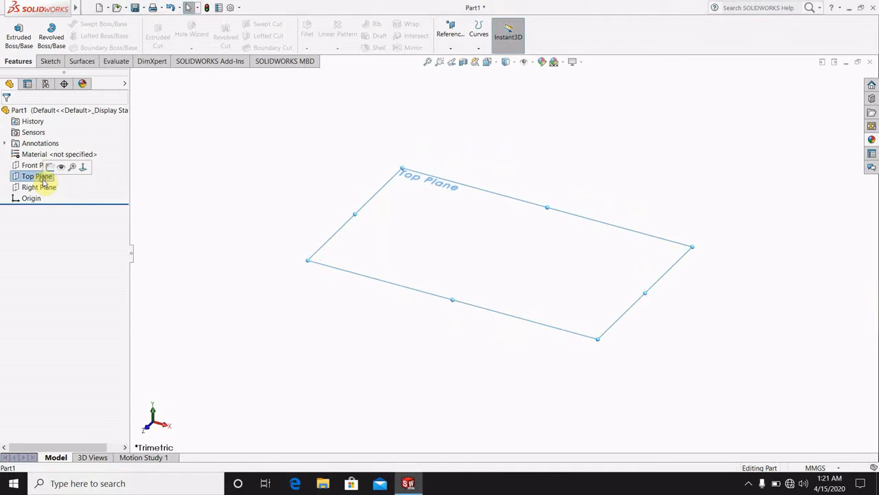
pyautogui.click(84, 167)
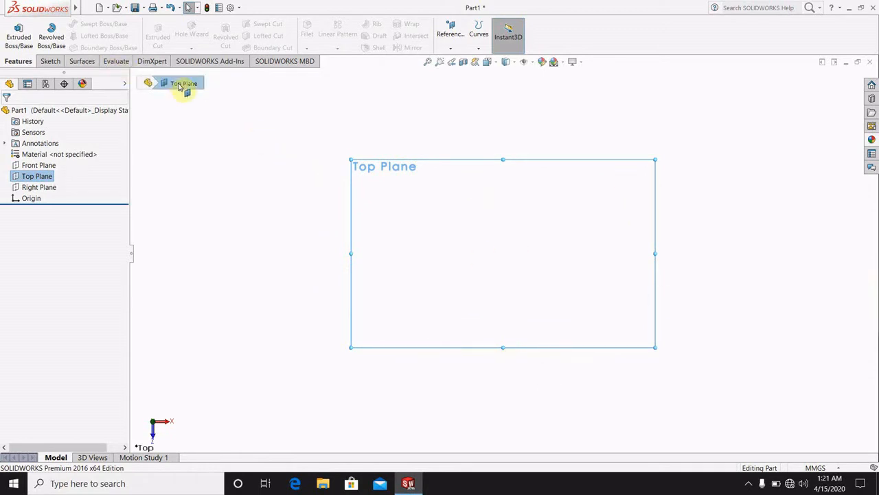
pyautogui.click(52, 64)
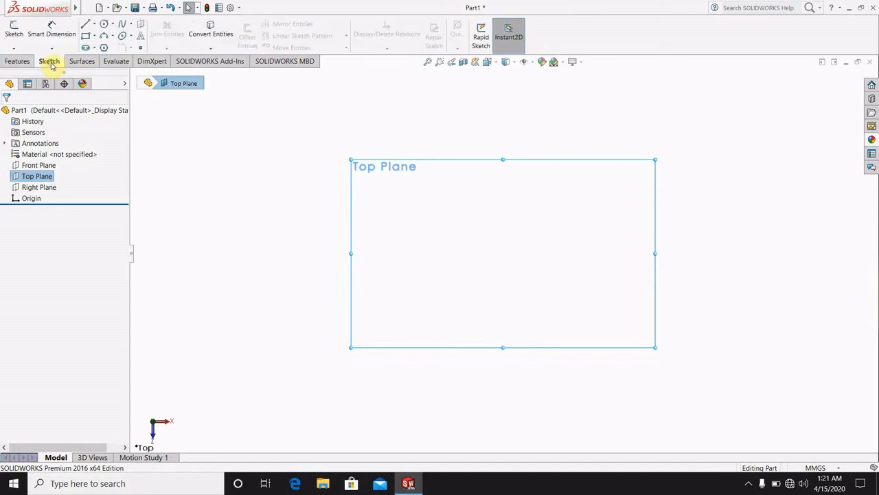
pyautogui.rightClick(470, 160)
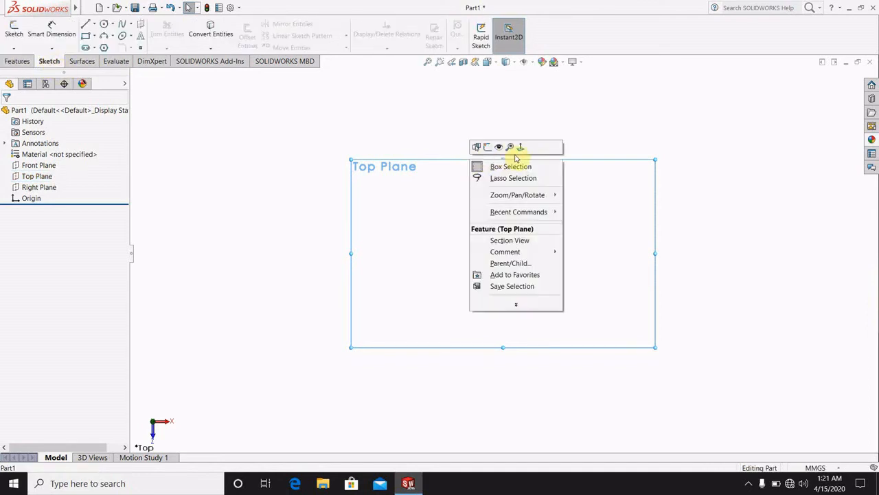
pyautogui.click(492, 148)
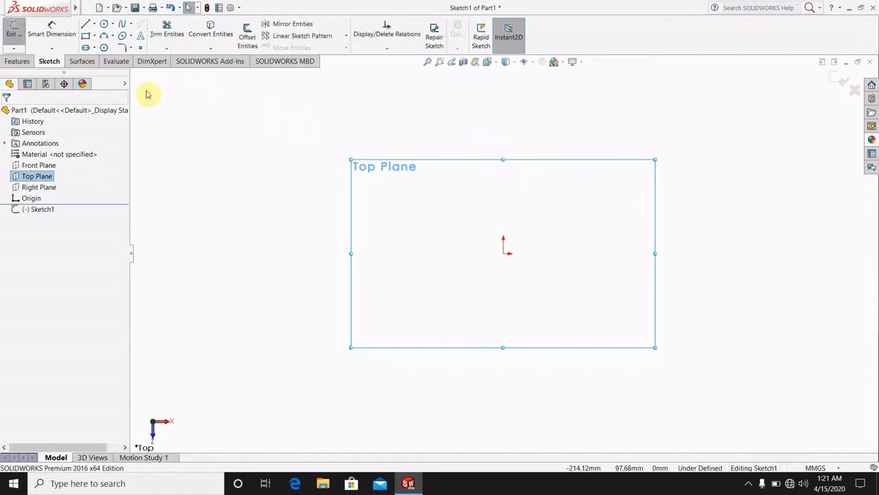
# Sketch a center rectangle about 143 mm wide, centred on the origin.
pyautogui.click(86, 37)
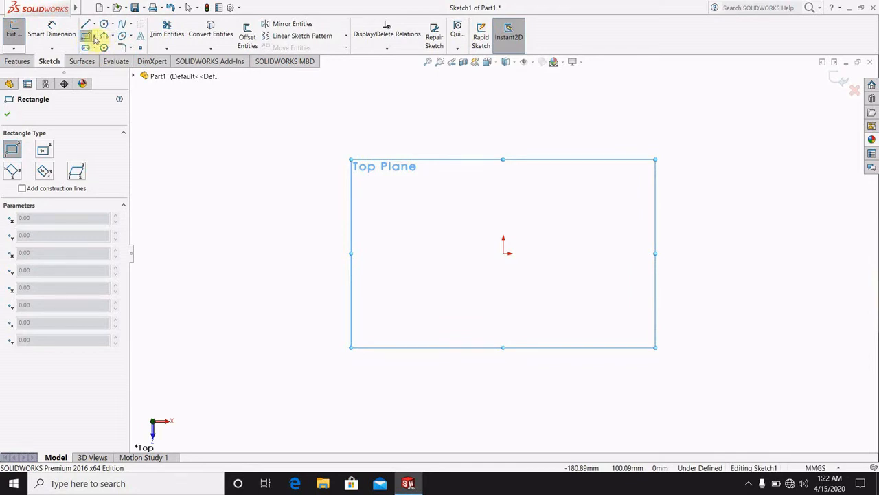
pyautogui.click(95, 36)
pyautogui.click(105, 59)
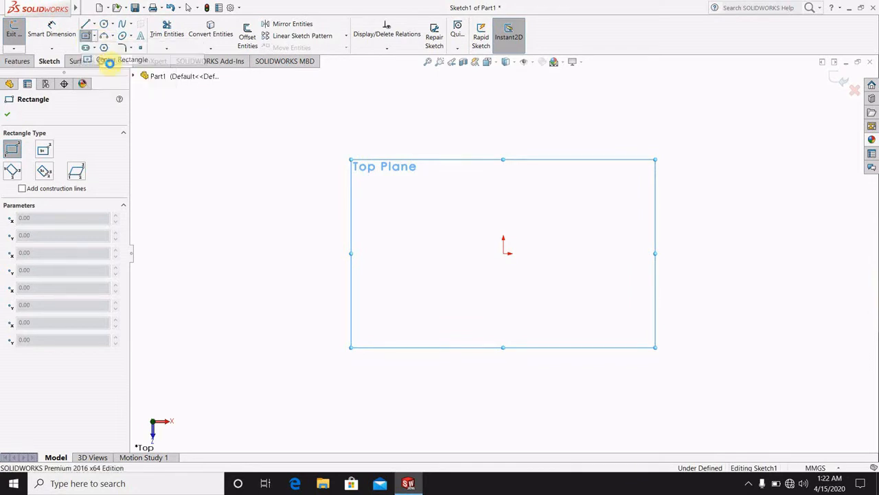
pyautogui.click(503, 255)
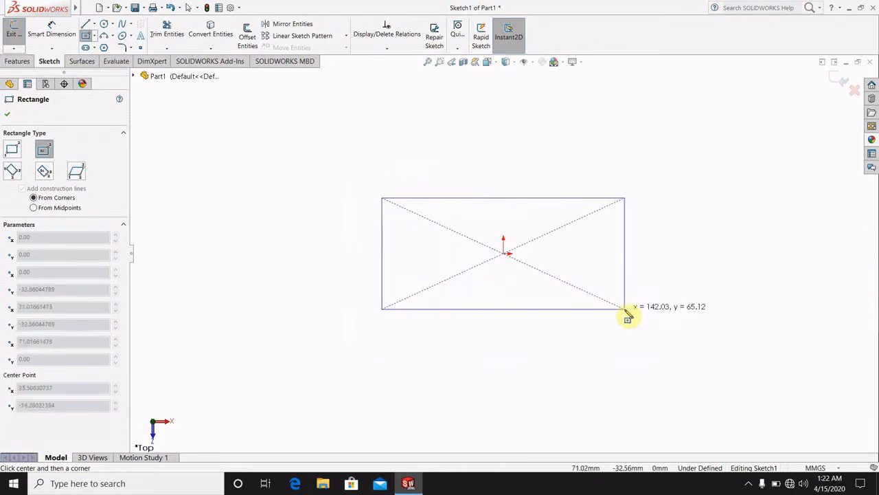
pyautogui.click(625, 307)
pyautogui.click(8, 115)
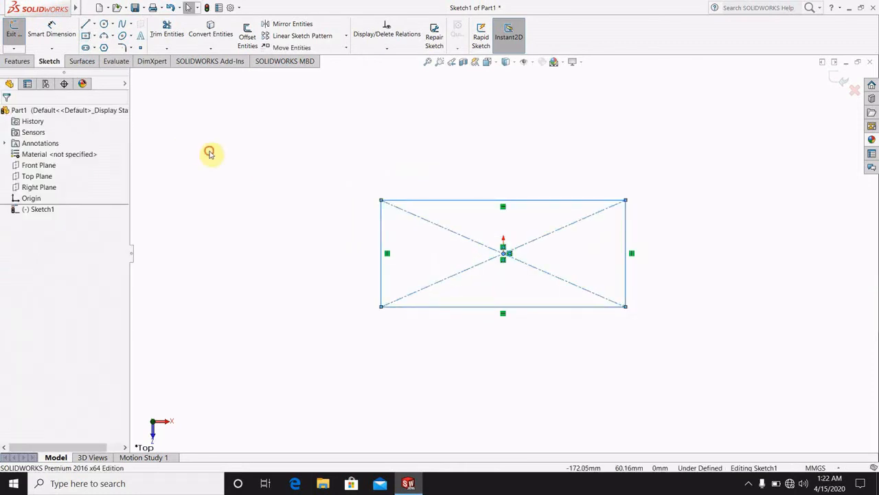
# Dimension the rectangle's lower horizontal edge and set its length to 170 mm.
pyautogui.click(52, 33)
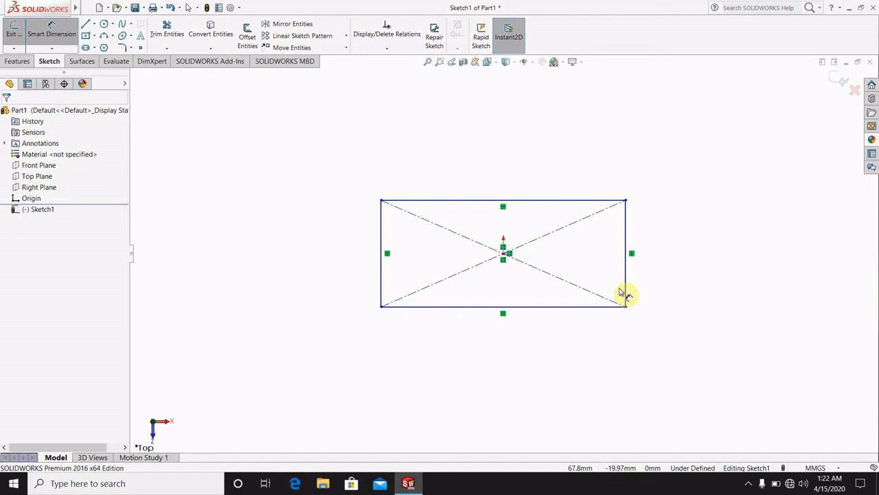
pyautogui.click(537, 309)
pyautogui.click(537, 347)
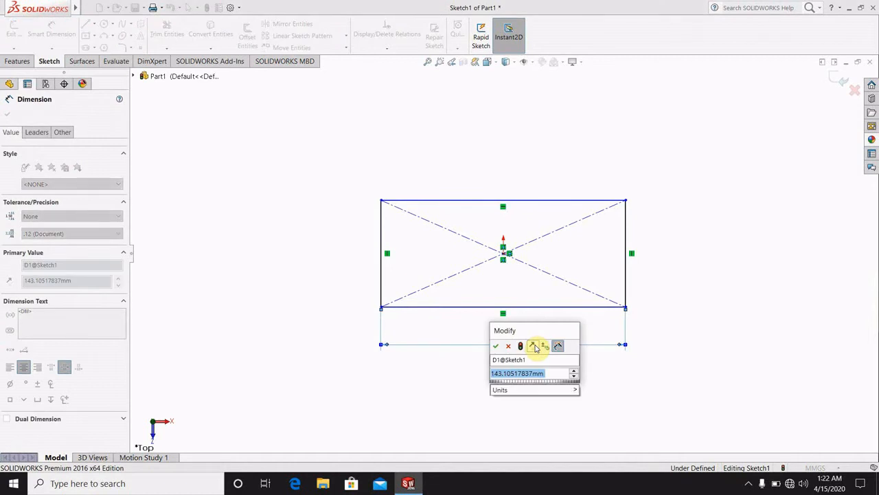
pyautogui.write('170')
pyautogui.press('Return')
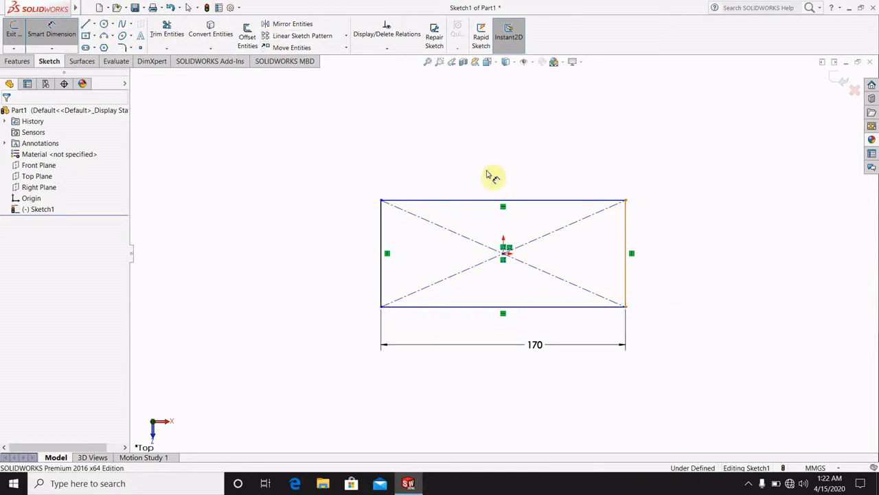
# Dimension the rectangle's right vertical edge as 60 mm and exit the sketch.
pyautogui.click(627, 283)
pyautogui.click(686, 271)
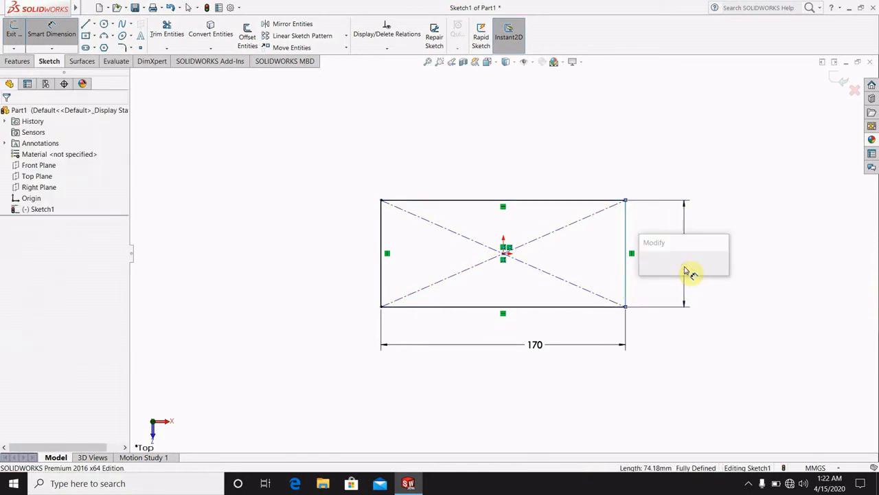
pyautogui.write('60')
pyautogui.press('Return')
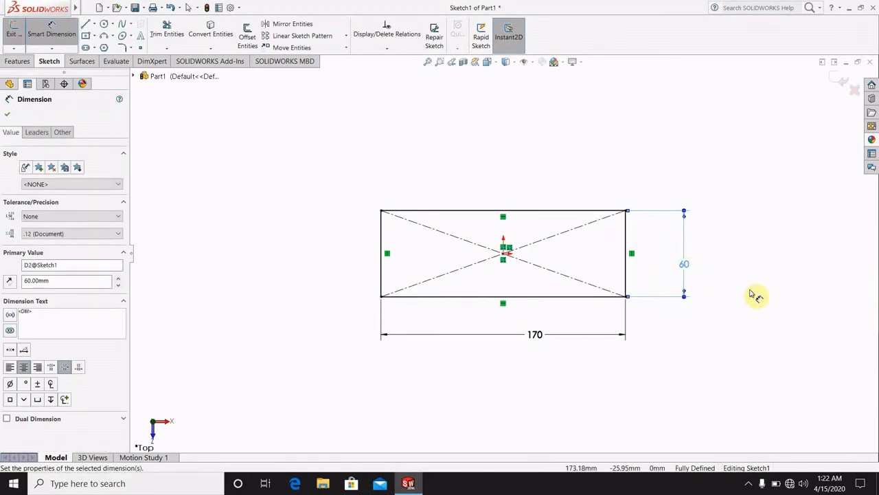
pyautogui.click(747, 290)
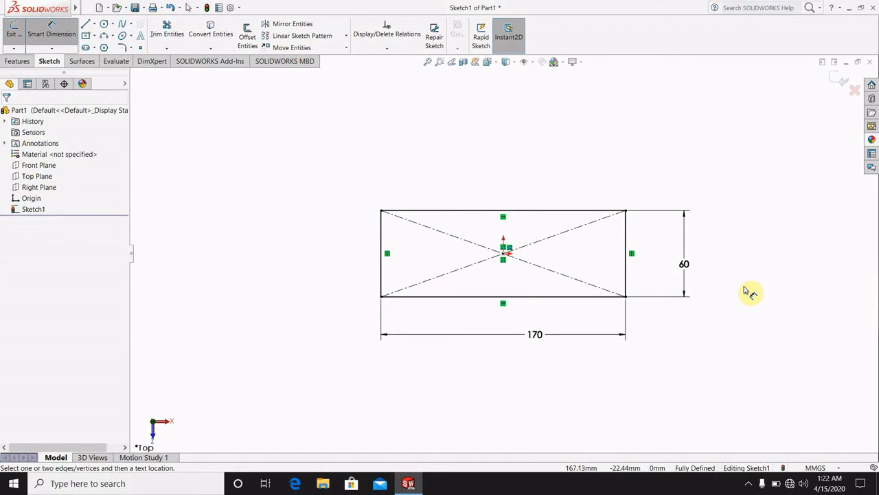
pyautogui.click(833, 79)
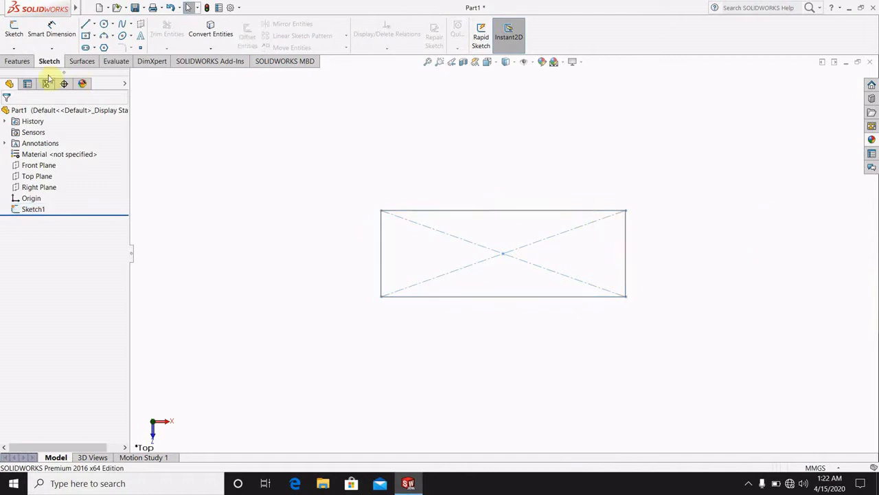
# Extrude the rectangle sketch as a blind boss 20 mm deep.
pyautogui.click(22, 62)
pyautogui.click(19, 36)
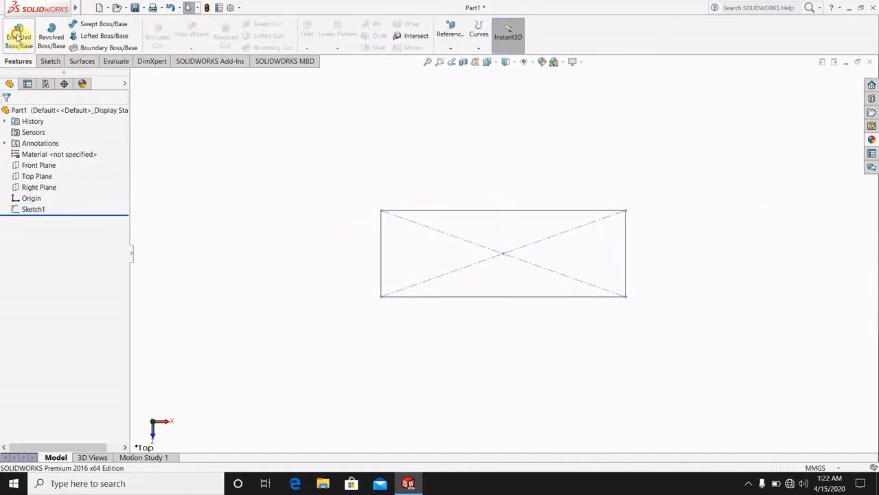
pyautogui.click(576, 297)
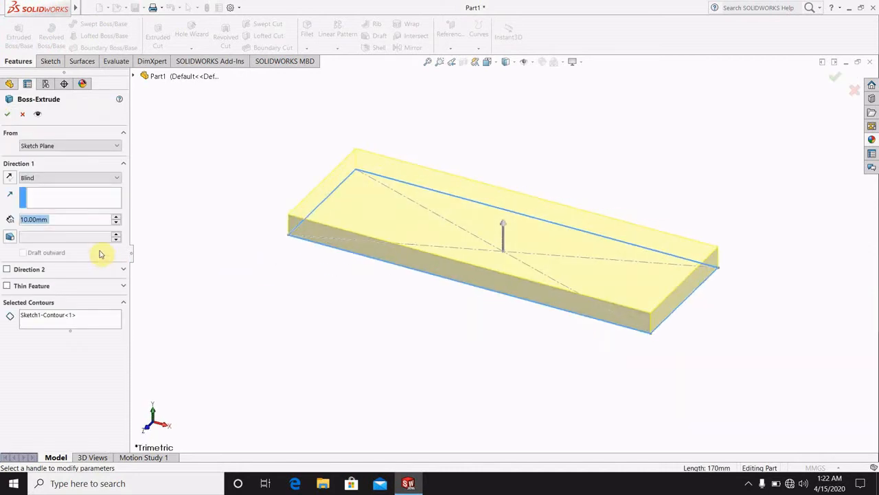
pyautogui.write('20')
pyautogui.press('Return')
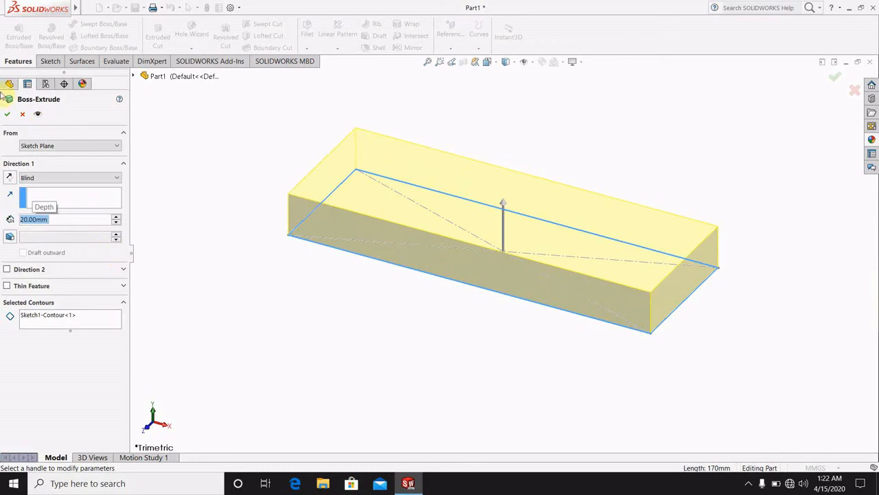
pyautogui.click(7, 114)
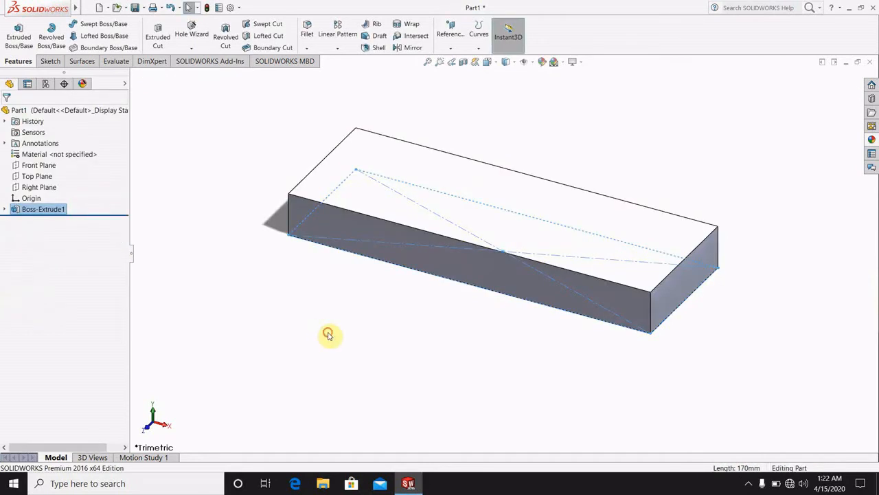
pyautogui.click(328, 336)
# Fillet the four vertical corner edges of the block with a 5 mm radius.
pyautogui.moveTo(701, 310)
pyautogui.mouseDown(button='middle')
pyautogui.moveTo(614, 365)
pyautogui.moveTo(658, 300)
pyautogui.moveTo(715, 353)
pyautogui.moveTo(719, 268)
pyautogui.moveTo(652, 241)
pyautogui.moveTo(730, 275)
pyautogui.moveTo(704, 312)
pyautogui.mouseUp(button='middle')
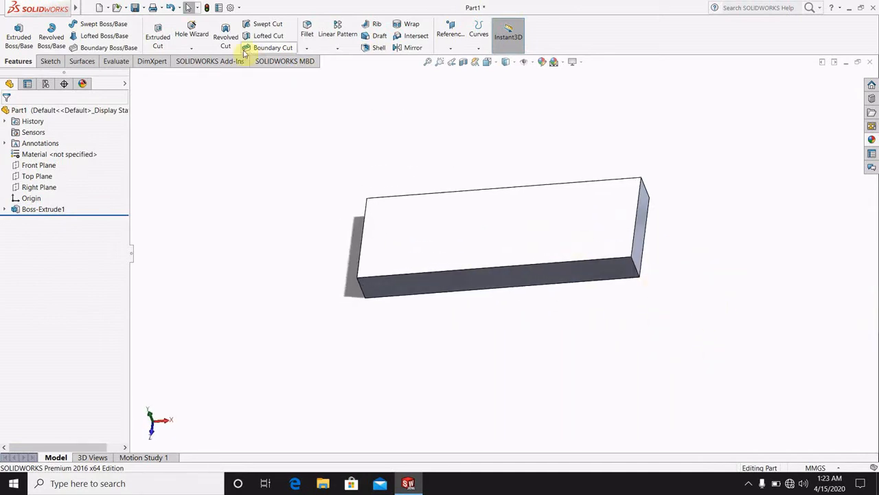
pyautogui.click(307, 31)
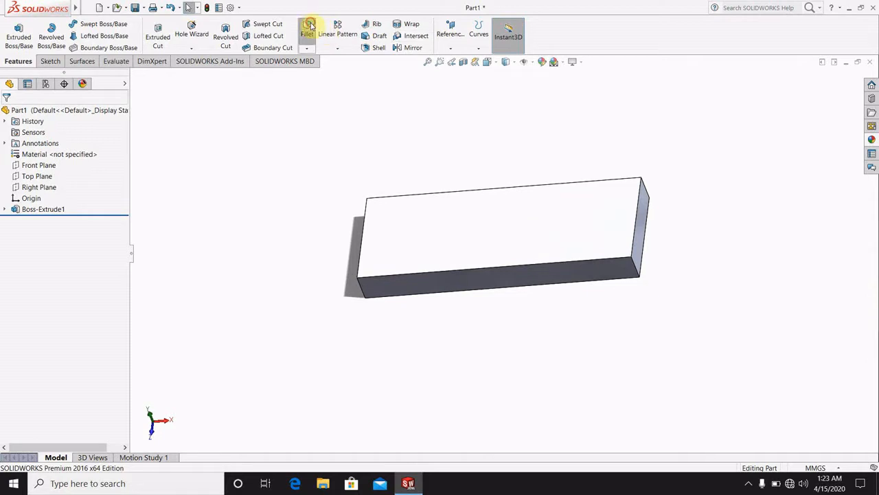
pyautogui.click(640, 275)
pyautogui.click(644, 187)
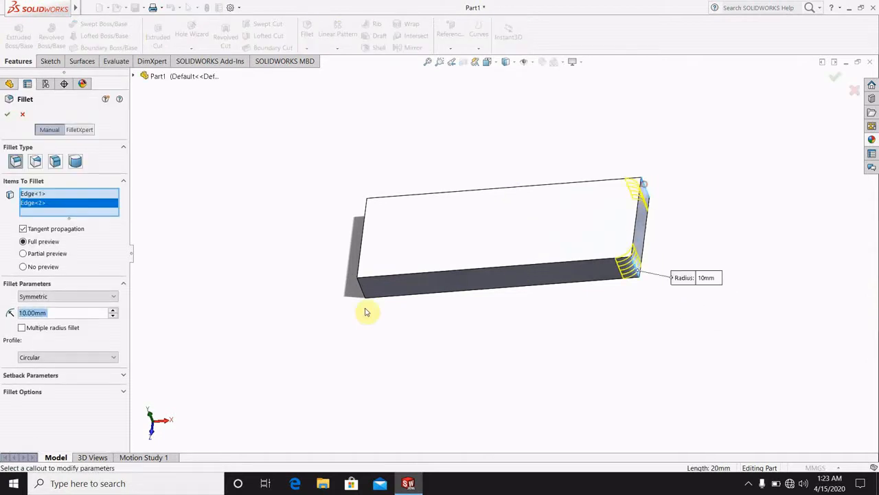
pyautogui.click(361, 289)
pyautogui.moveTo(402, 314); pyautogui.dragTo(465, 304, button='middle')
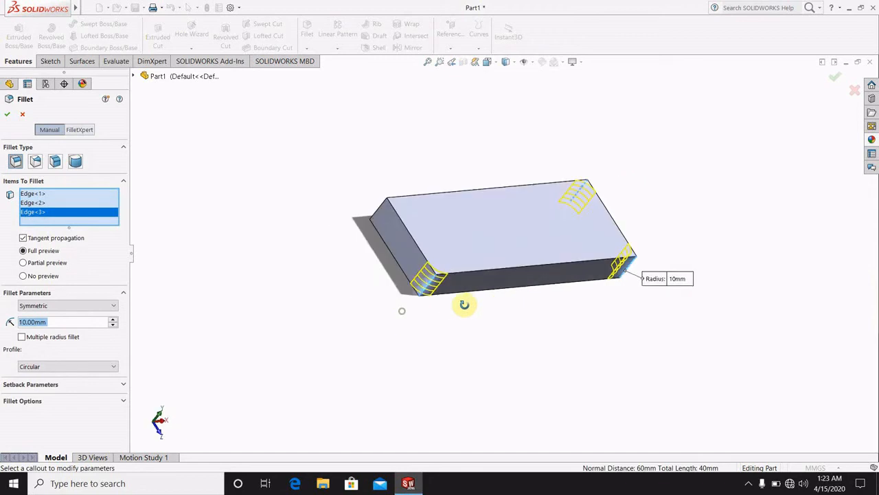
pyautogui.click(381, 211)
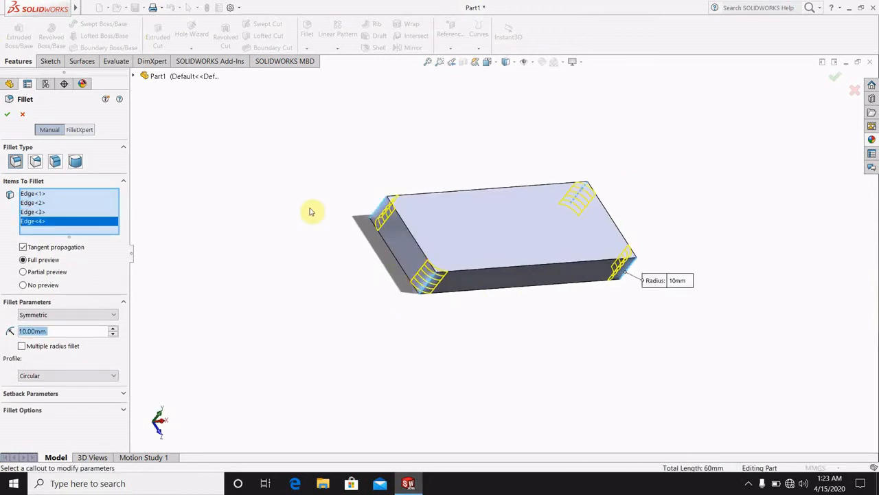
pyautogui.write('5')
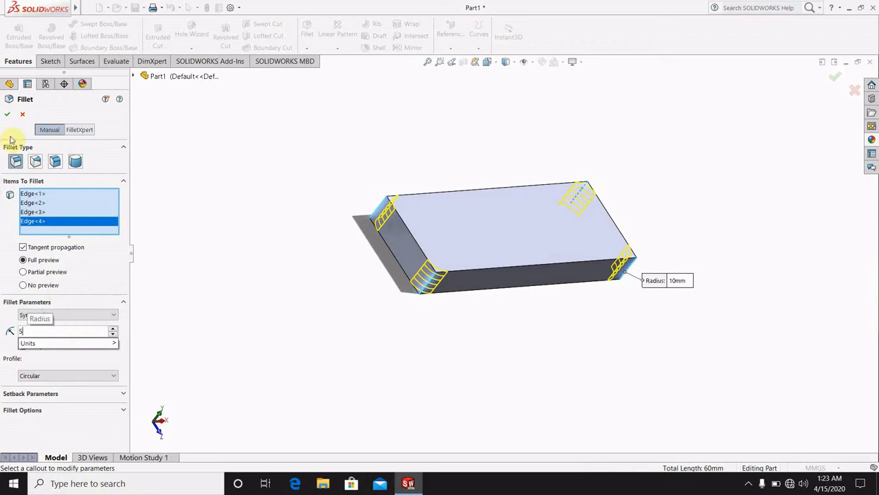
pyautogui.press('Return')
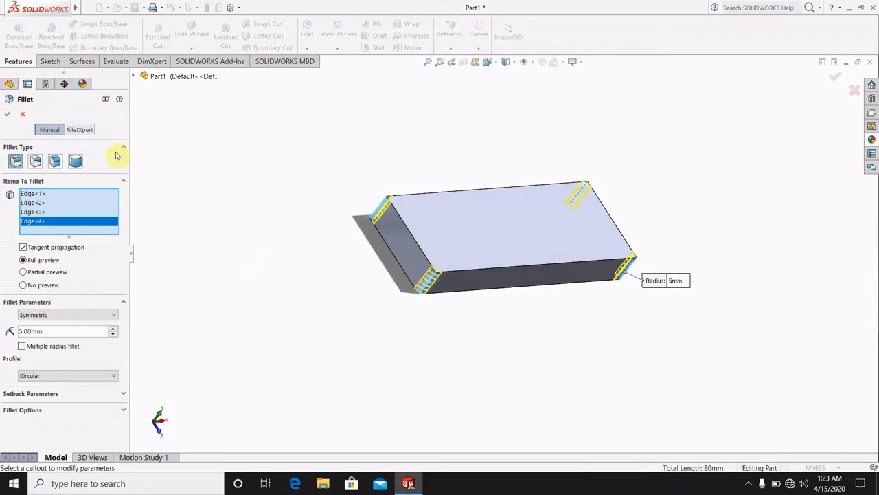
pyautogui.click(7, 114)
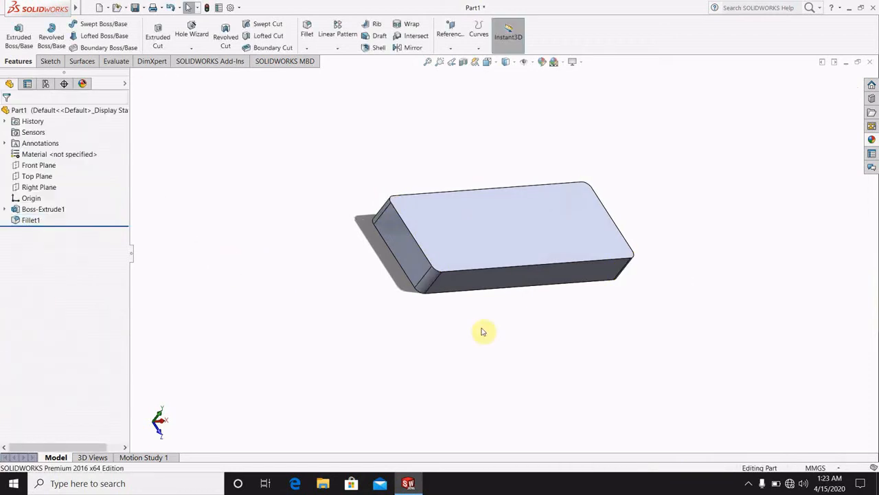
# Orient the view normal to the Front Plane and start a new sketch on that plane.
pyautogui.moveTo(664, 285); pyautogui.dragTo(602, 286, button='middle')
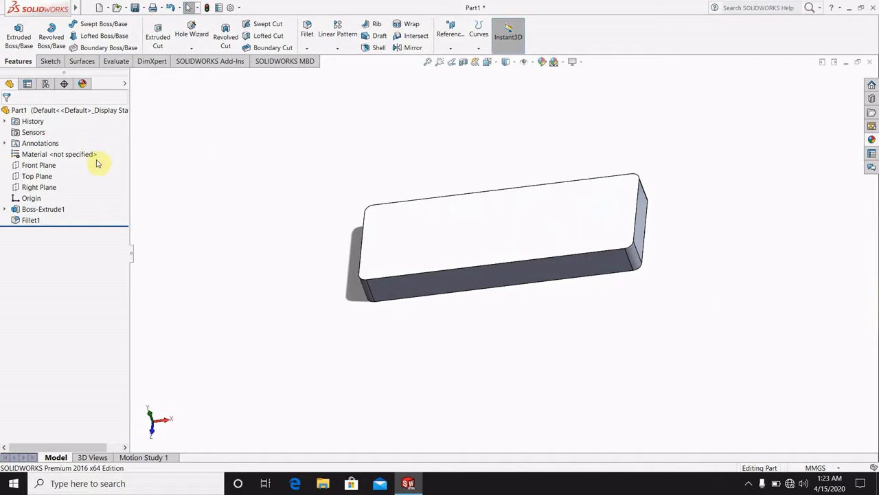
pyautogui.click(38, 166)
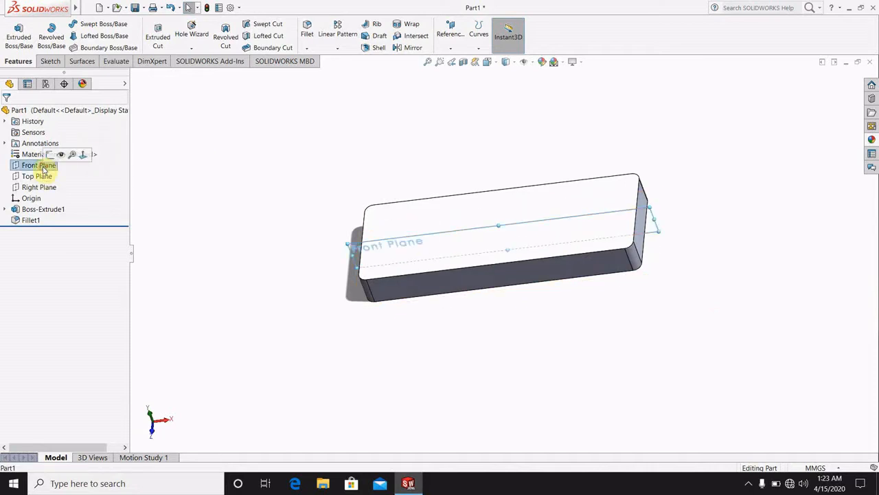
pyautogui.click(81, 159)
pyautogui.click(55, 165)
pyautogui.click(77, 174)
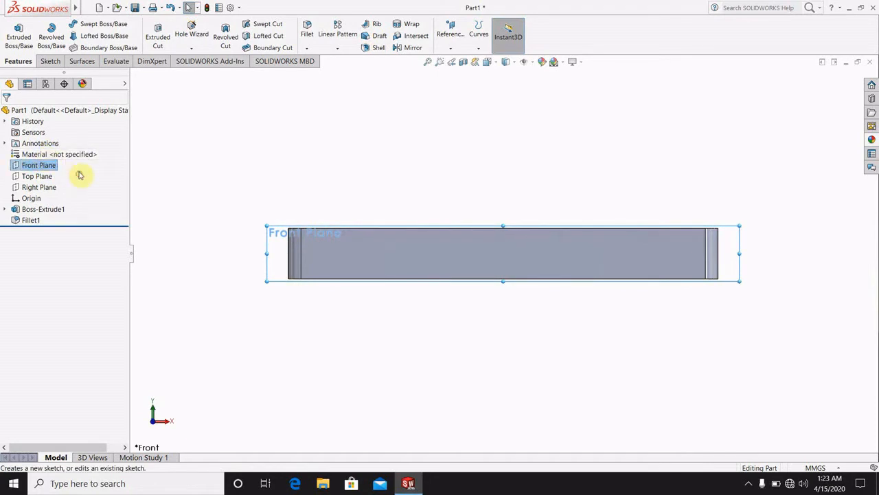
pyautogui.click(56, 166)
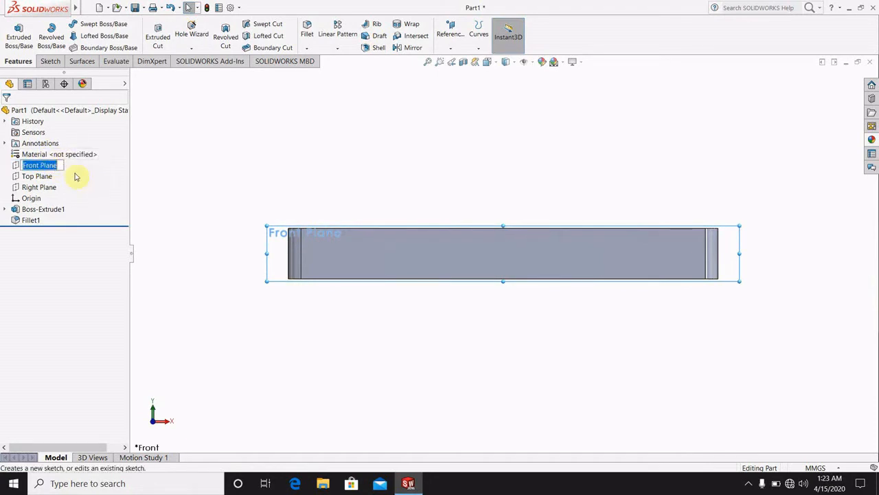
pyautogui.click(62, 165)
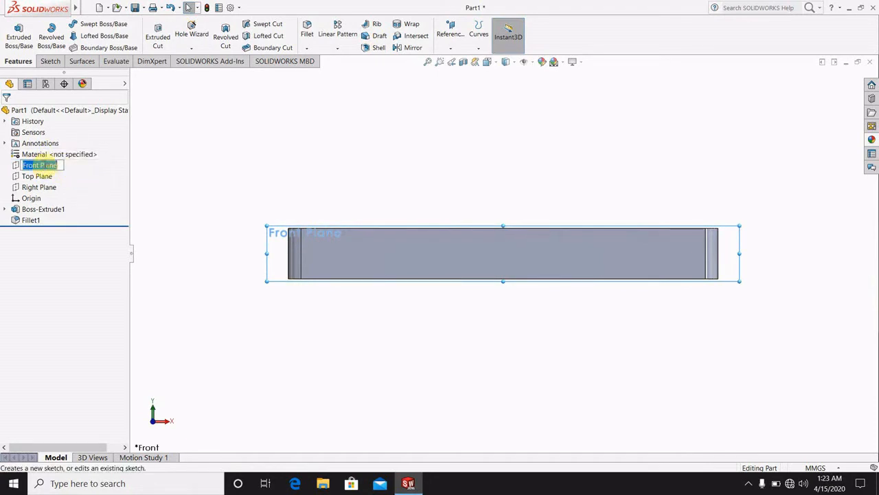
pyautogui.rightClick(46, 165)
pyautogui.click(110, 157)
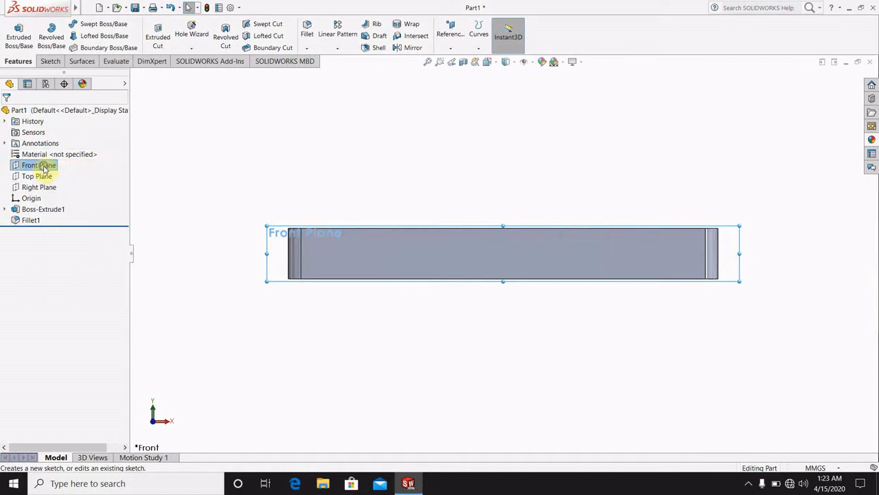
pyautogui.rightClick(45, 167)
pyautogui.click(56, 156)
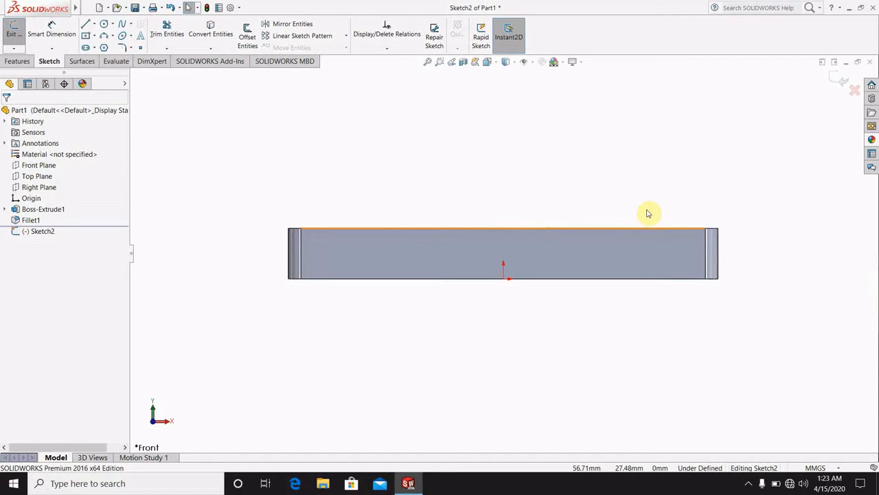
# Sketch a vertical line about 30 mm long rising from the block's top edge near its right end.
pyautogui.click(85, 24)
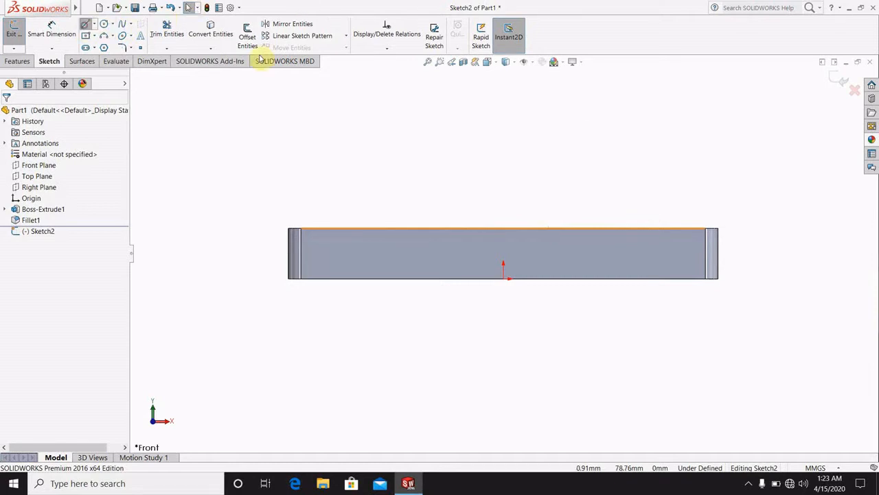
pyautogui.scroll(4, 561, 185)
pyautogui.scroll(-2, 548, 168)
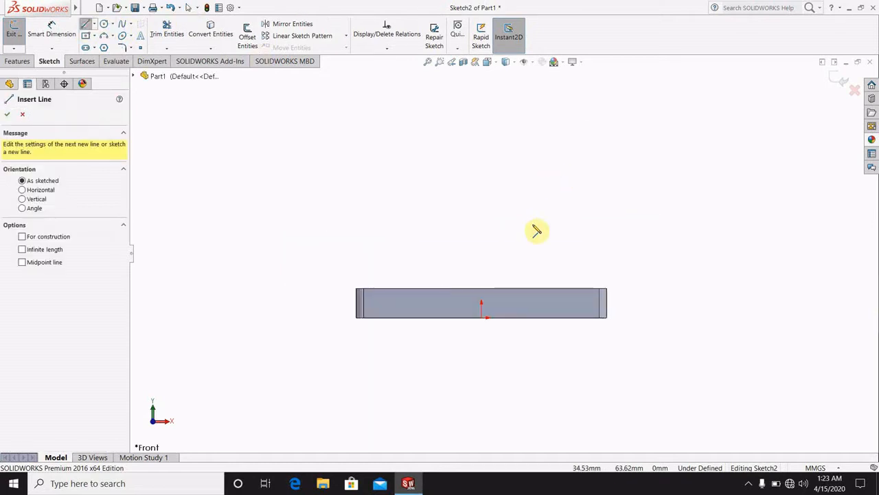
pyautogui.scroll(-1, 537, 228)
pyautogui.scroll(-1, 575, 281)
pyautogui.scroll(2, 443, 275)
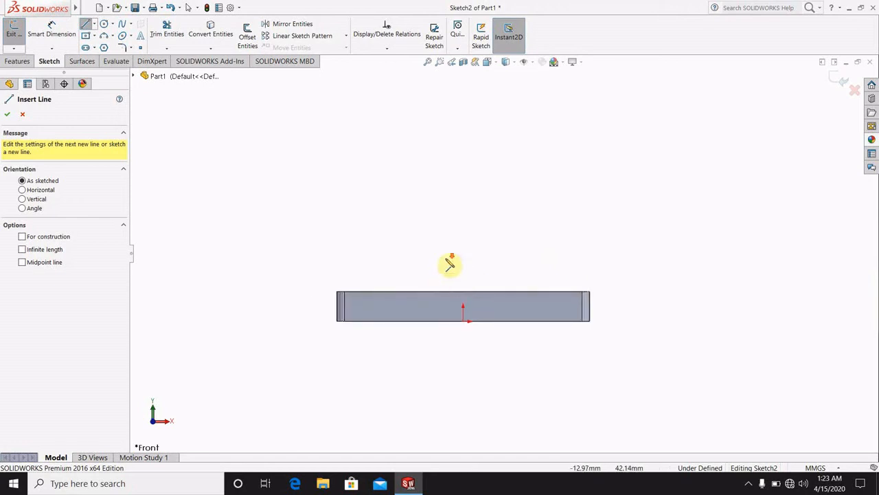
pyautogui.scroll(-2, 457, 268)
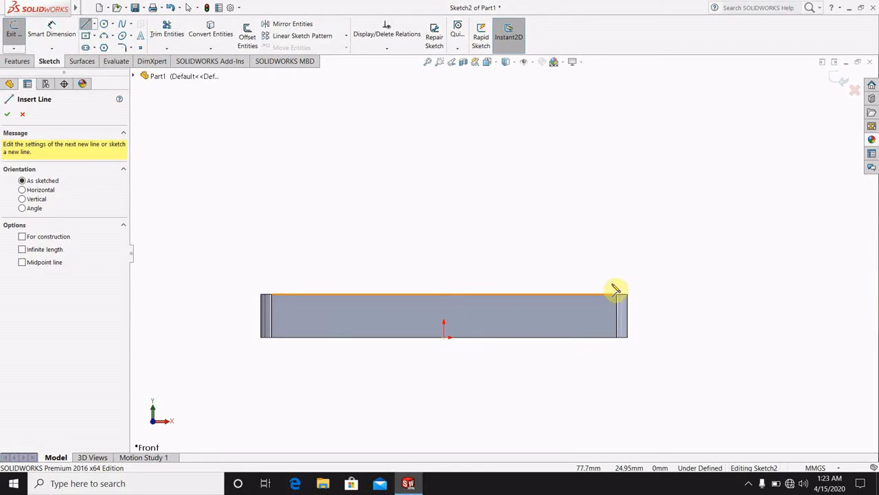
pyautogui.click(579, 294)
pyautogui.click(579, 228)
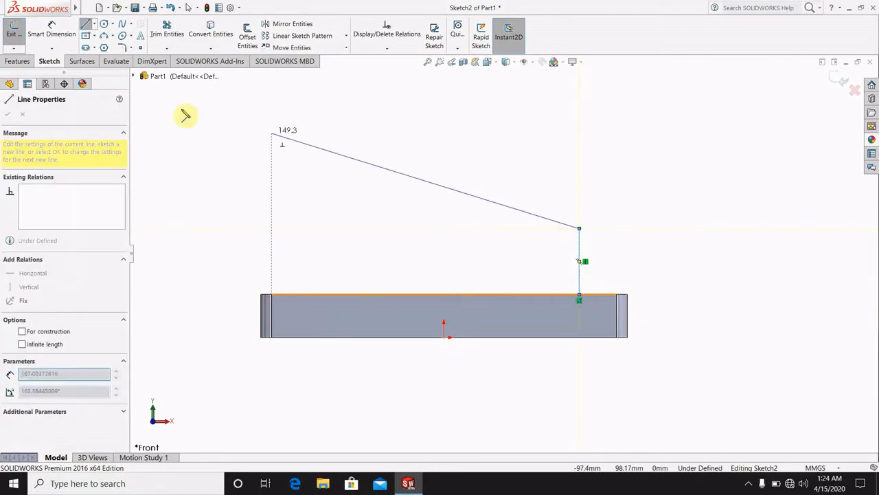
# Dimension the vertical line's lower endpoint 40 mm from the block's right side edge.
pyautogui.click(52, 31)
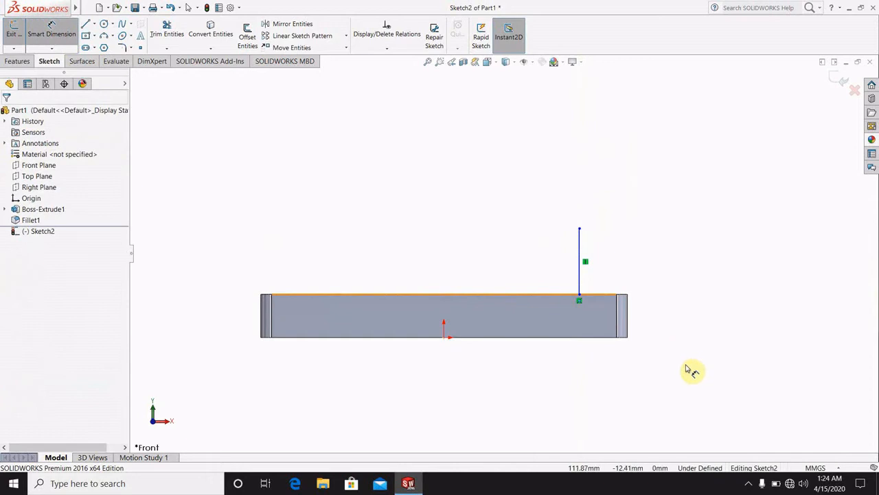
pyautogui.click(579, 295)
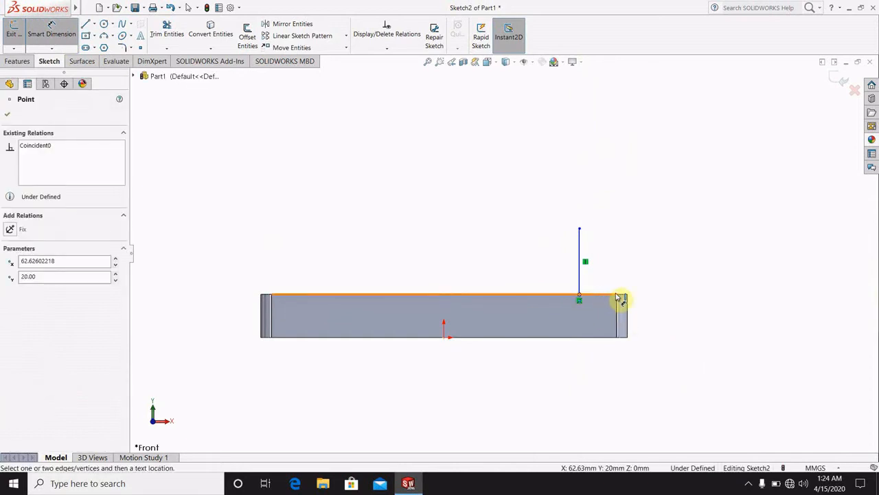
pyautogui.click(626, 305)
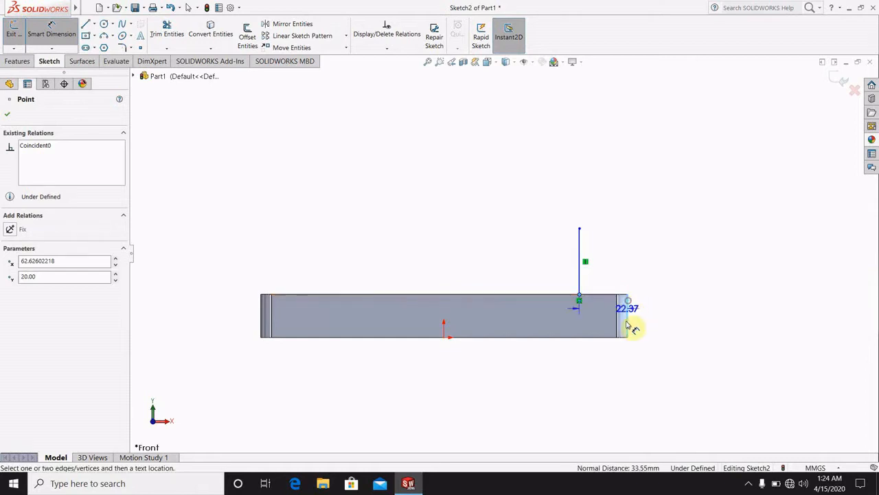
pyautogui.click(621, 379)
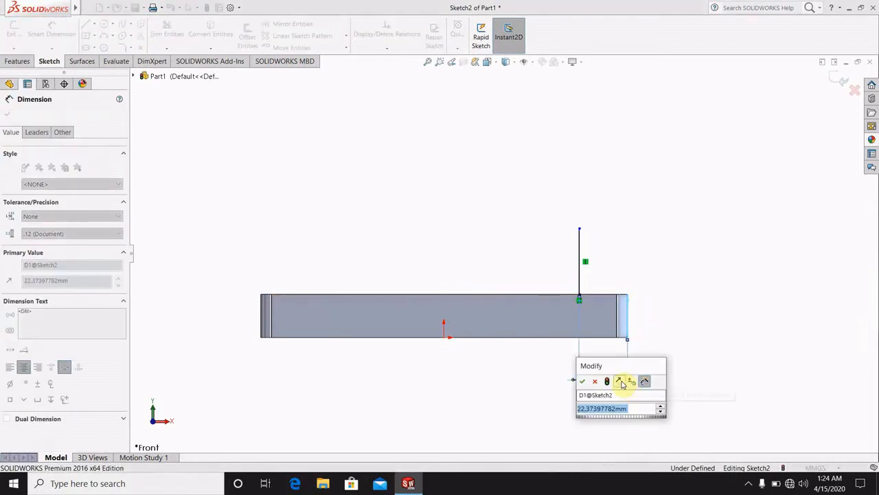
pyautogui.write('40')
pyautogui.press('Return')
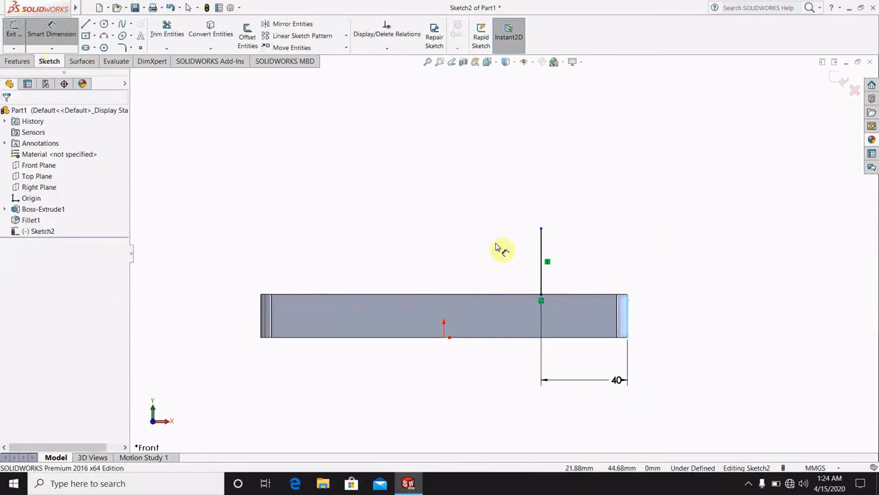
# Dimension the vertical line's length as 25 mm.
pyautogui.click(543, 248)
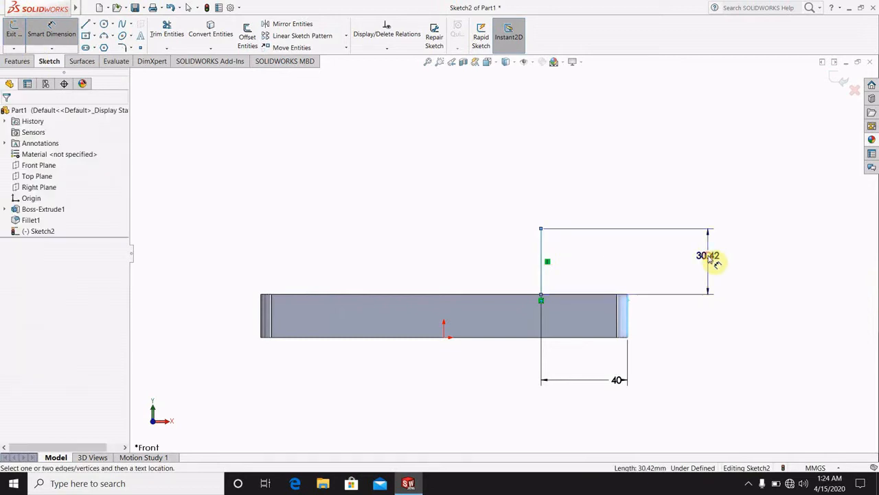
pyautogui.click(714, 259)
pyautogui.write('25.00mm')
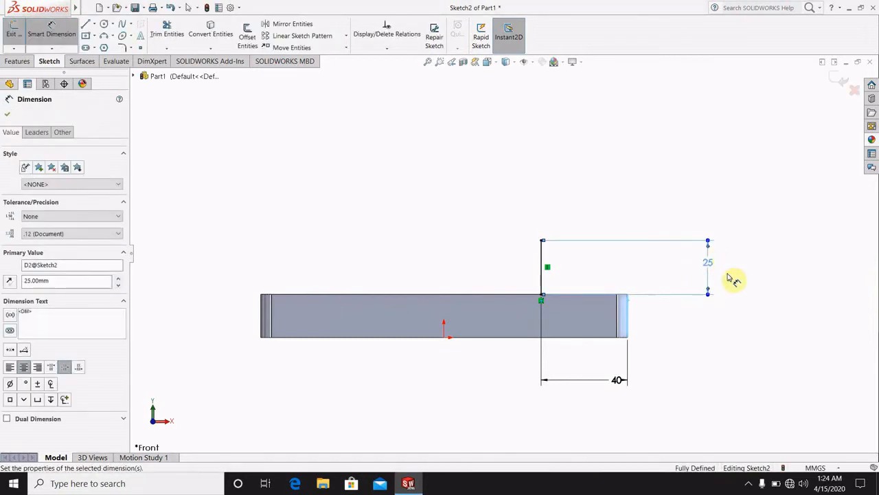
pyautogui.click(743, 312)
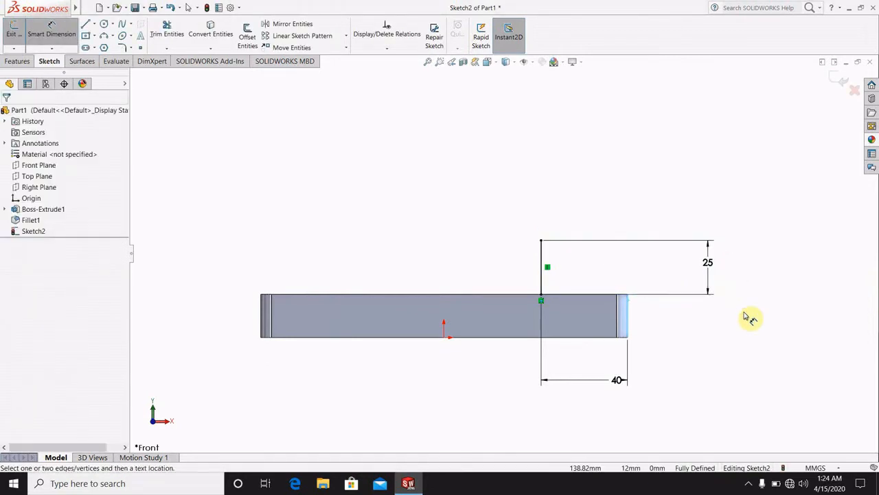
# Sketch a horizontal line leftward from the vertical line's upper end and dimension its length as 10 mm.
pyautogui.click(85, 24)
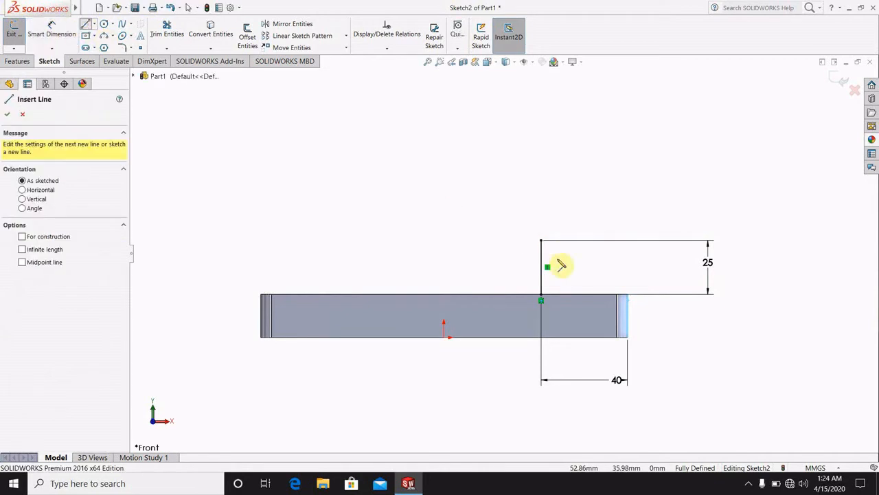
pyautogui.click(519, 240)
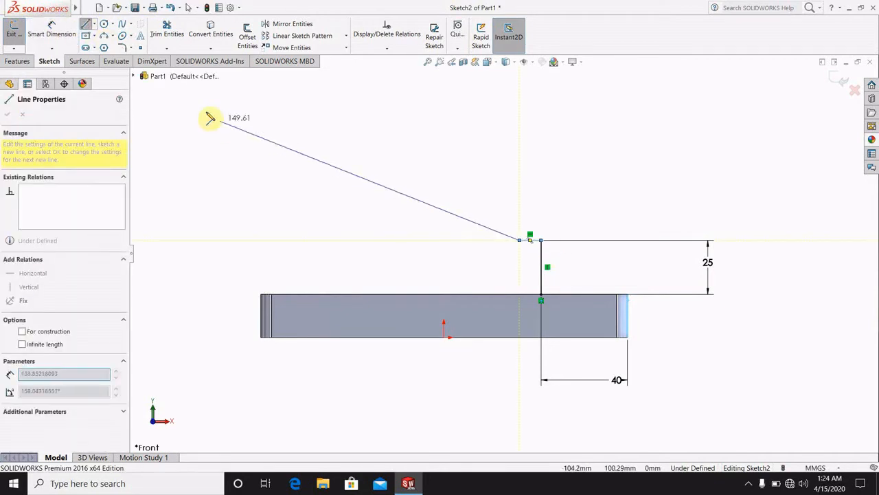
pyautogui.click(55, 31)
pyautogui.click(532, 240)
pyautogui.click(613, 181)
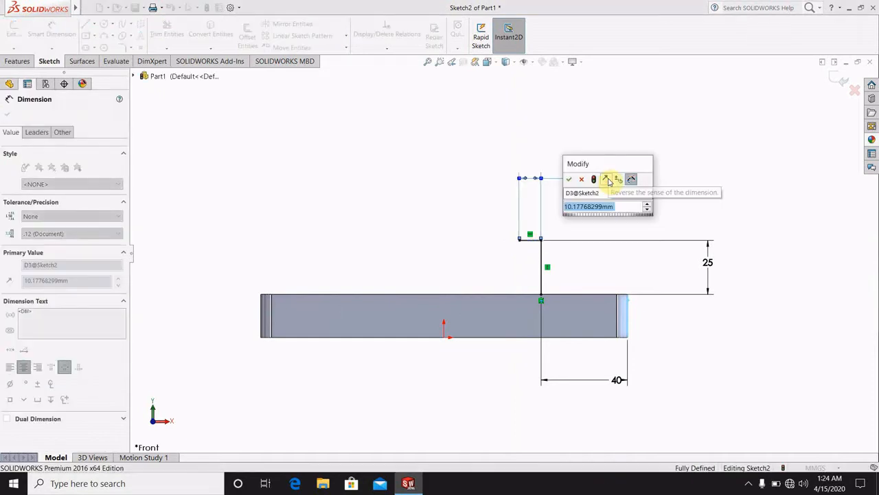
pyautogui.write('10')
pyautogui.press('Return')
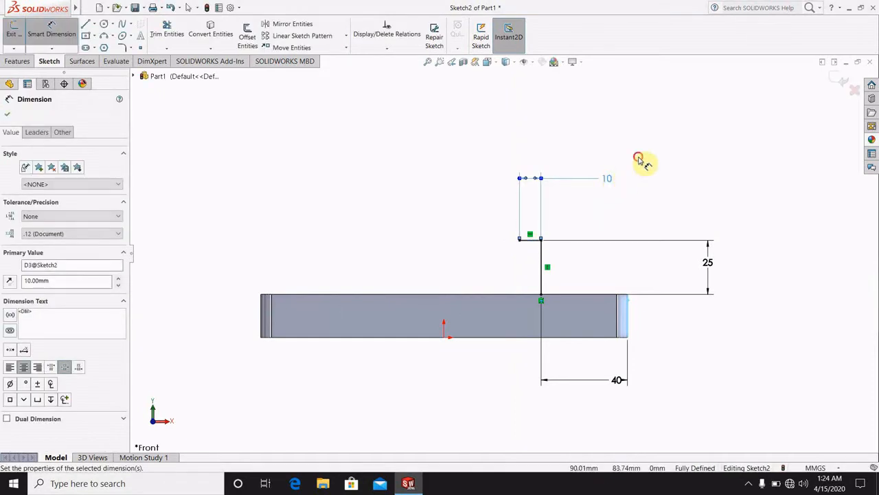
pyautogui.press('Escape')
# Sketch a sloped line about 31 mm long from the horizontal line's left end down to the block's top edge.
pyautogui.click(86, 23)
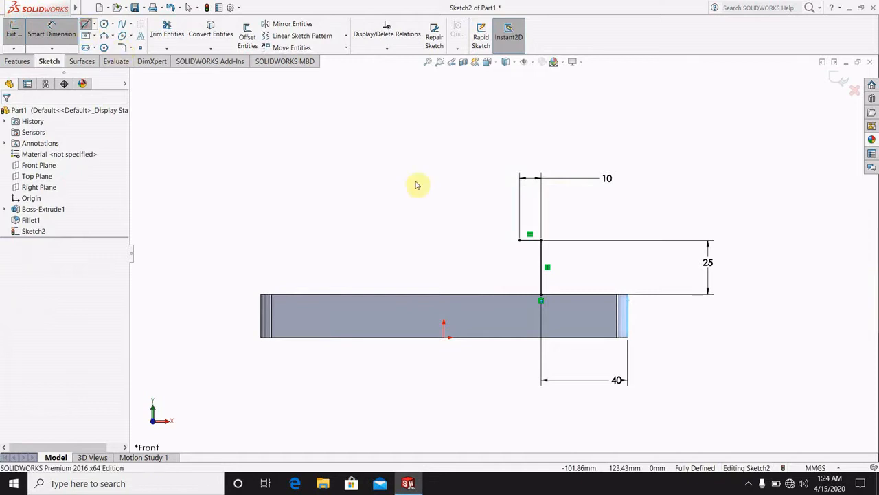
pyautogui.click(527, 246)
pyautogui.click(482, 295)
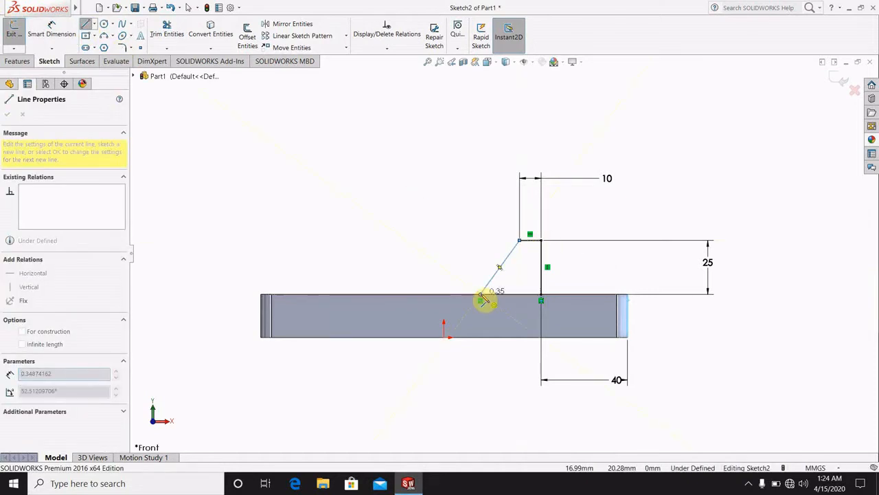
# Try to dimension the sloped line's aligned length.
pyautogui.click(51, 31)
pyautogui.click(508, 259)
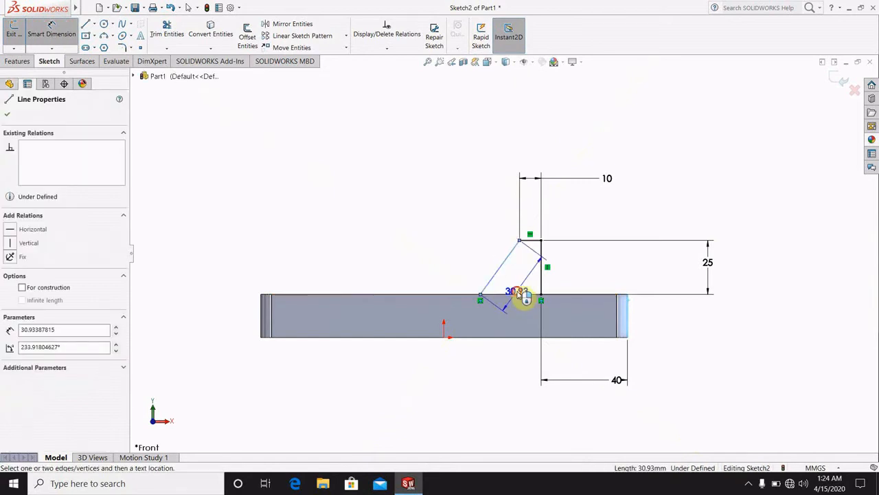
pyautogui.click(526, 295)
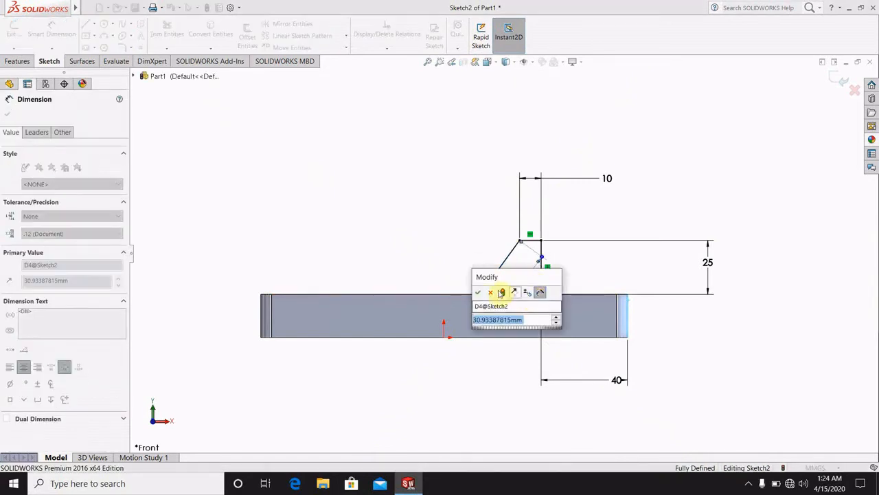
pyautogui.click(489, 293)
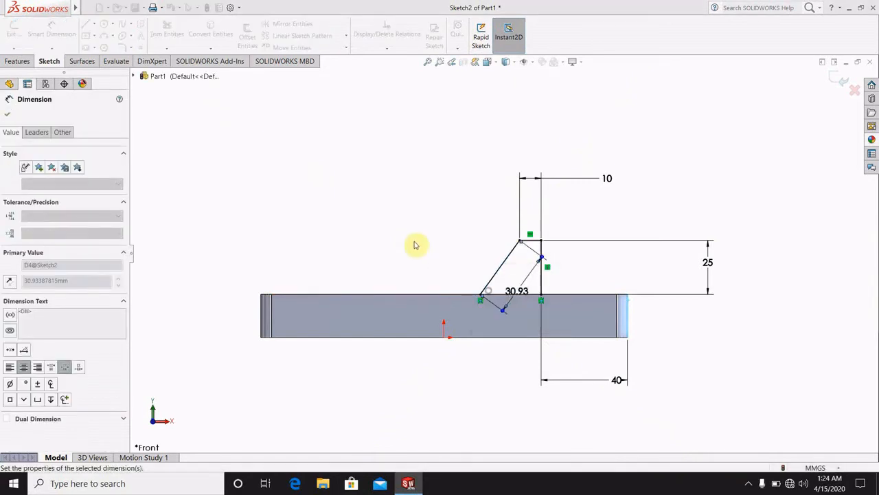
pyautogui.click(516, 291)
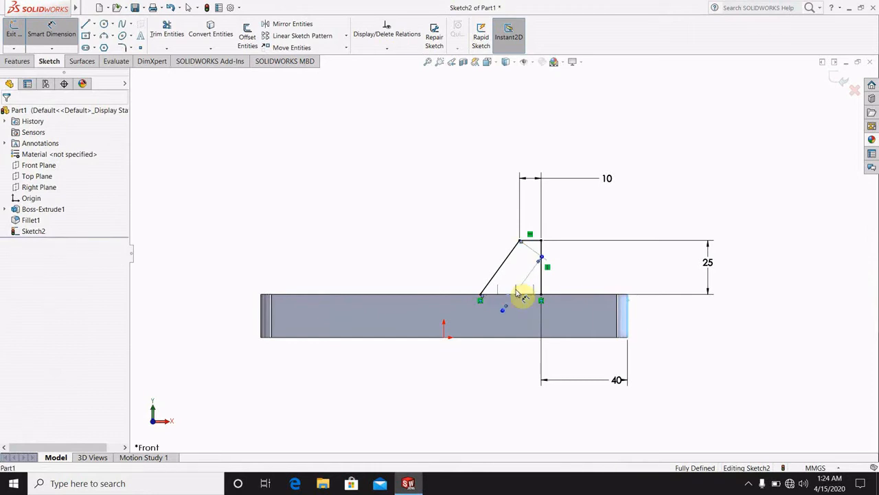
pyautogui.click(426, 191)
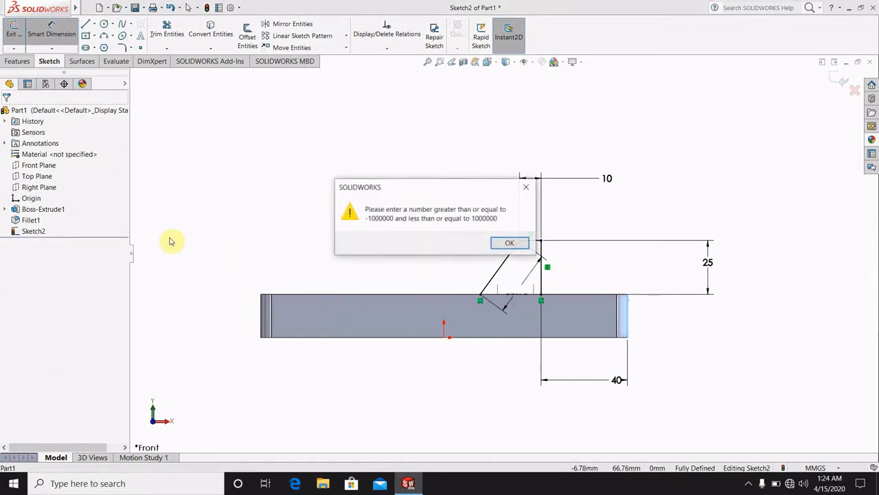
pyautogui.click(523, 191)
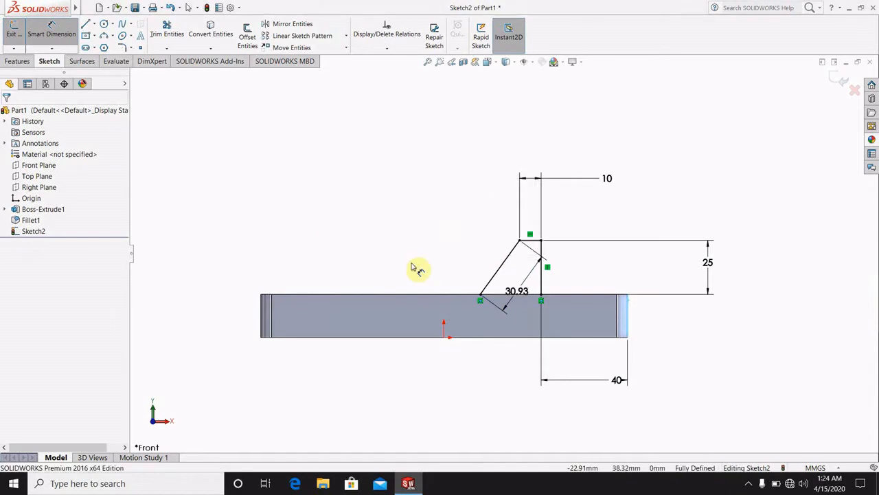
# Rebuild the part, reopen the profile sketch for editing and delete the sloped line's length dimension.
pyautogui.rightClick(519, 295)
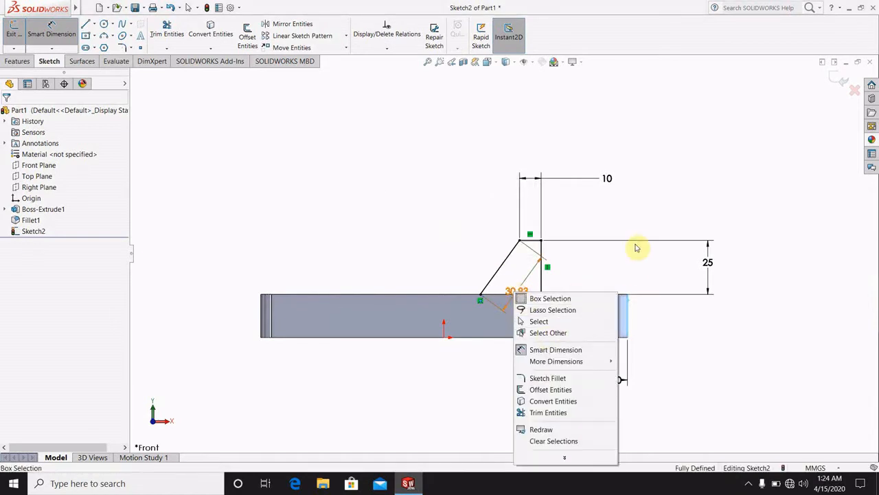
pyautogui.rightClick(521, 289)
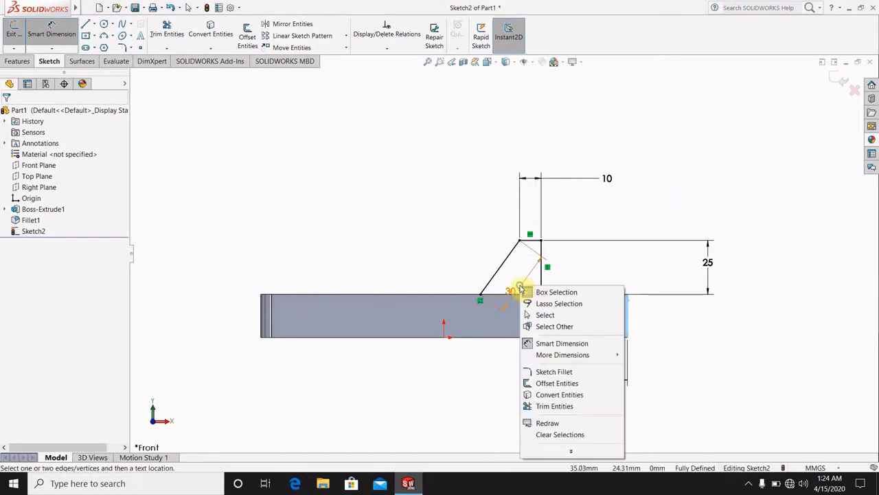
pyautogui.click(676, 210)
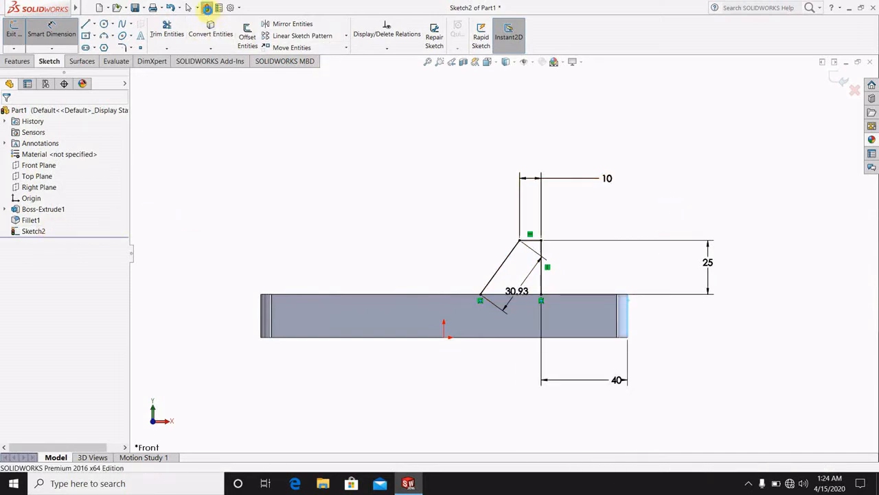
pyautogui.click(207, 8)
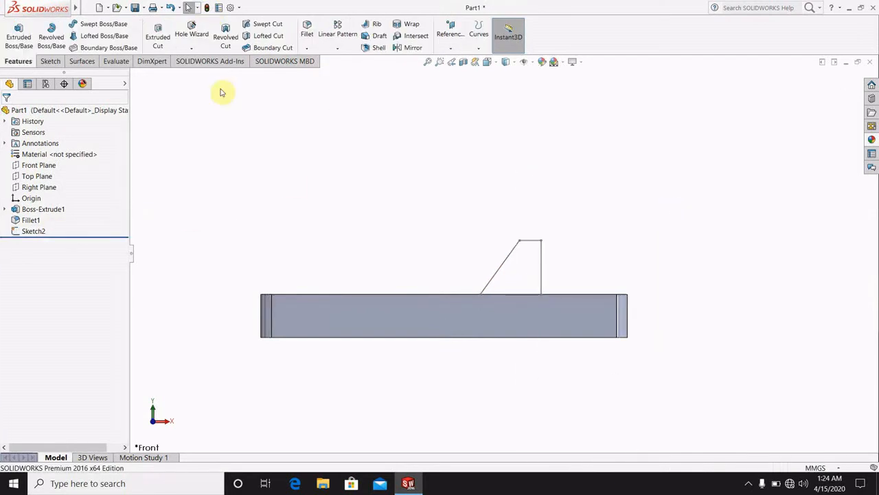
pyautogui.rightClick(541, 275)
pyautogui.click(550, 256)
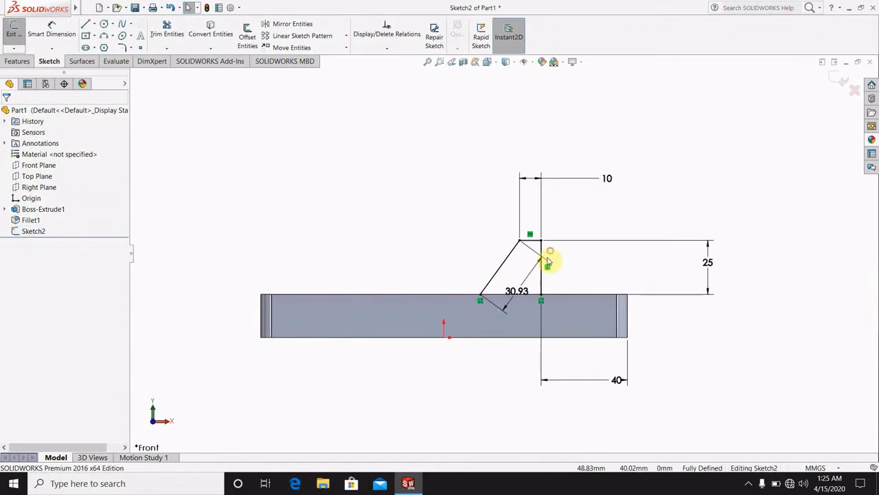
pyautogui.rightClick(520, 294)
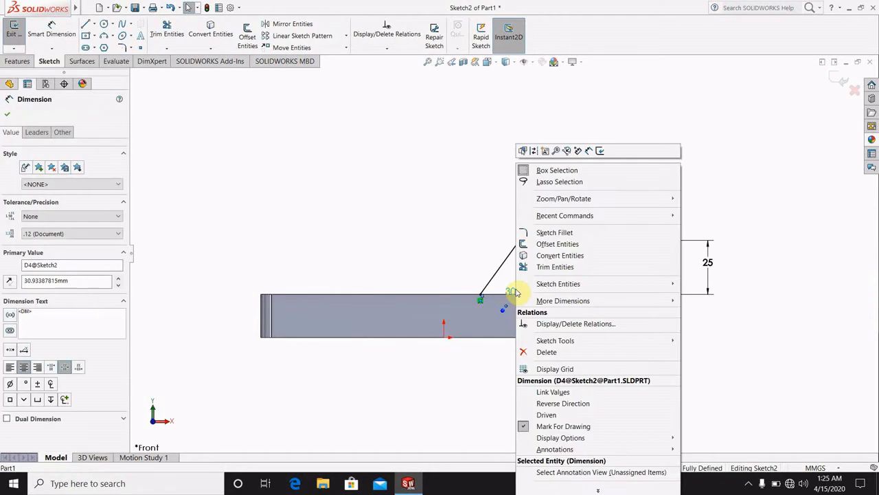
pyautogui.click(542, 349)
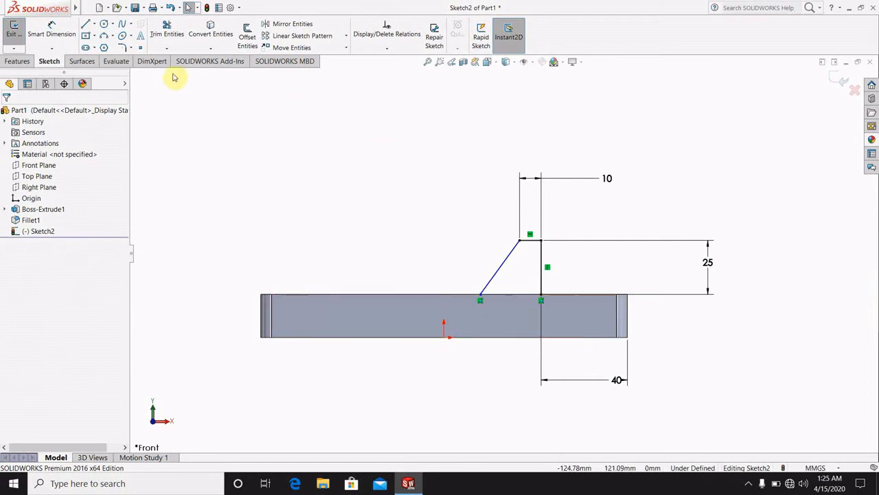
# Dimension the angle between the sloped line and the block's top edge as 47.5°.
pyautogui.click(55, 31)
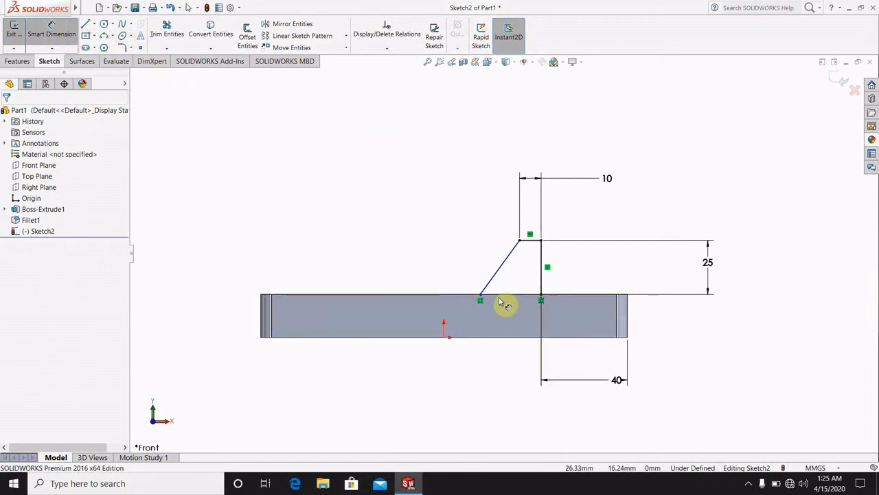
pyautogui.click(505, 295)
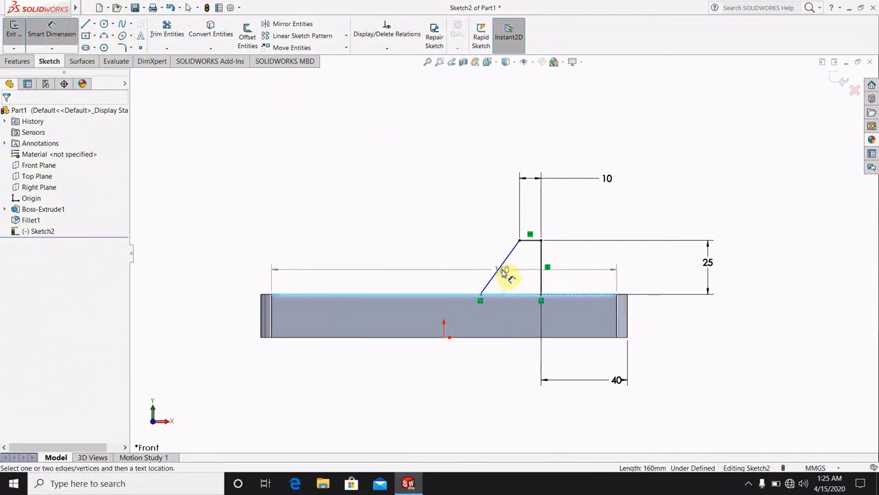
pyautogui.click(499, 272)
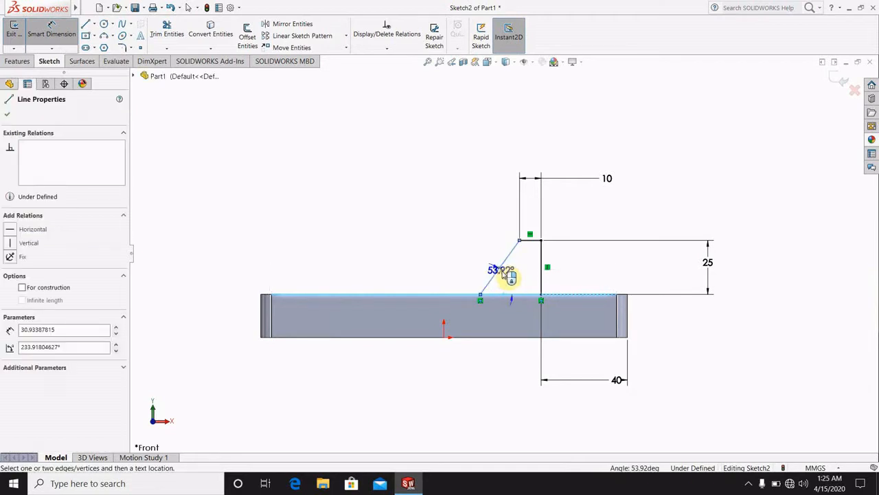
pyautogui.click(516, 282)
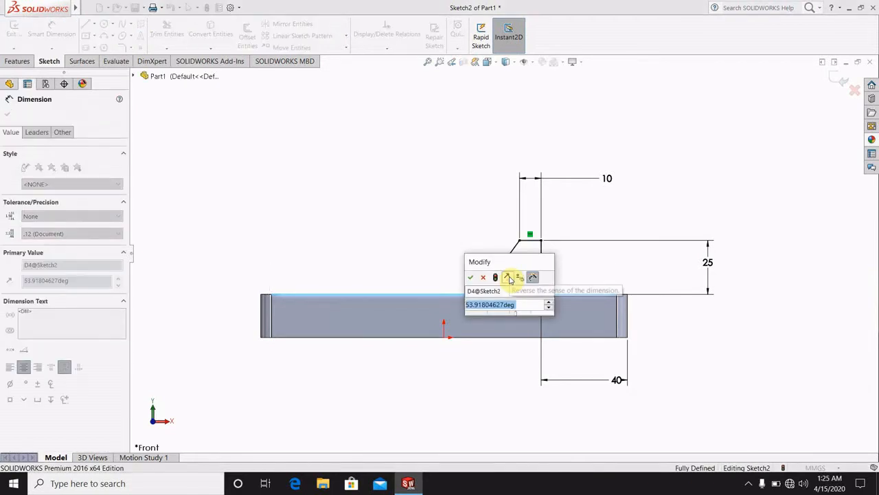
pyautogui.write('47.5')
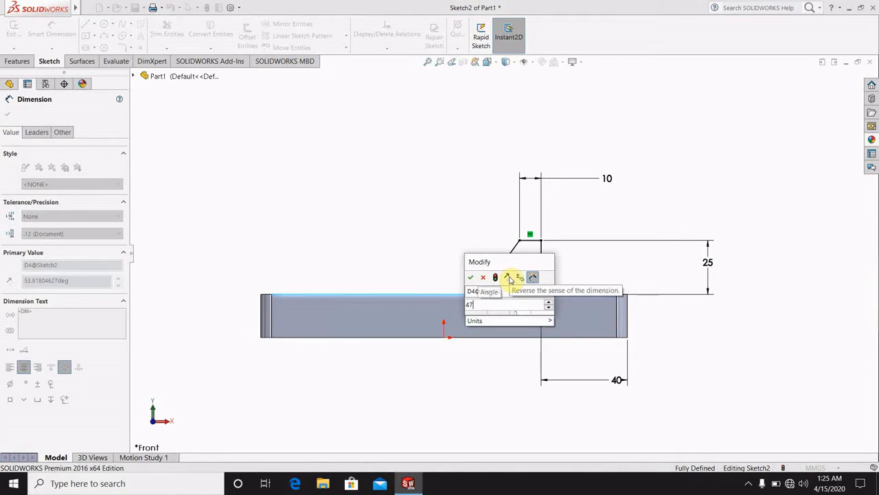
pyautogui.press('Return')
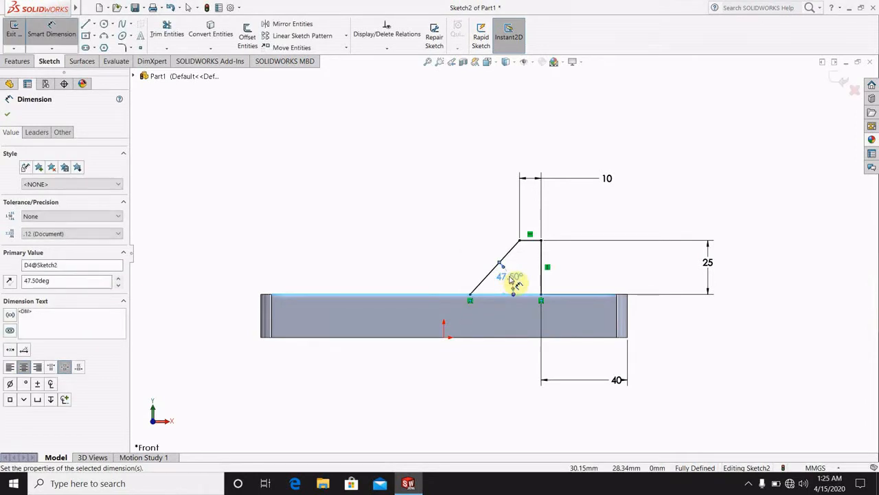
pyautogui.click(621, 194)
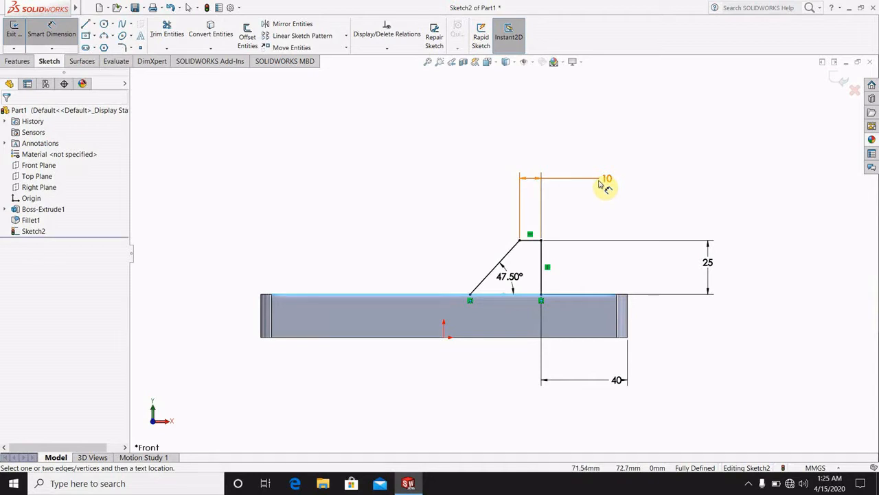
# Sketch a line about 34 mm long sloping up-left from the sloped line's foot, continued by a vertical line about 20 mm upward.
pyautogui.click(85, 23)
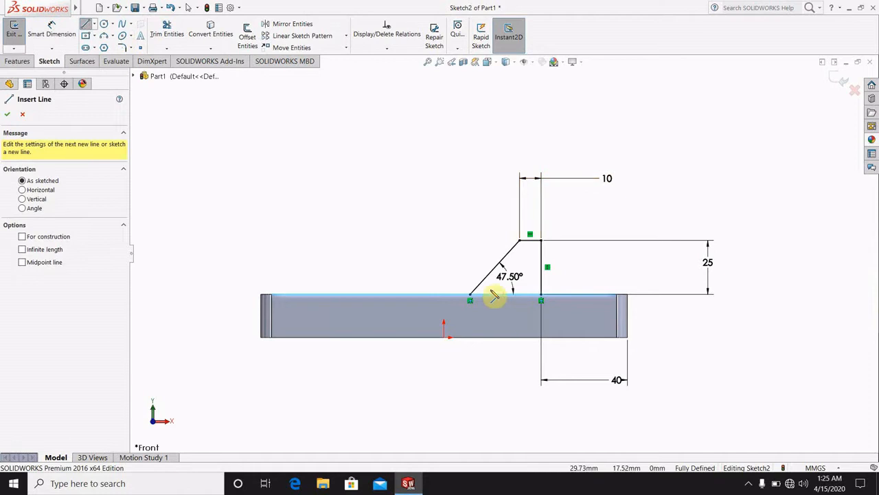
pyautogui.click(470, 298)
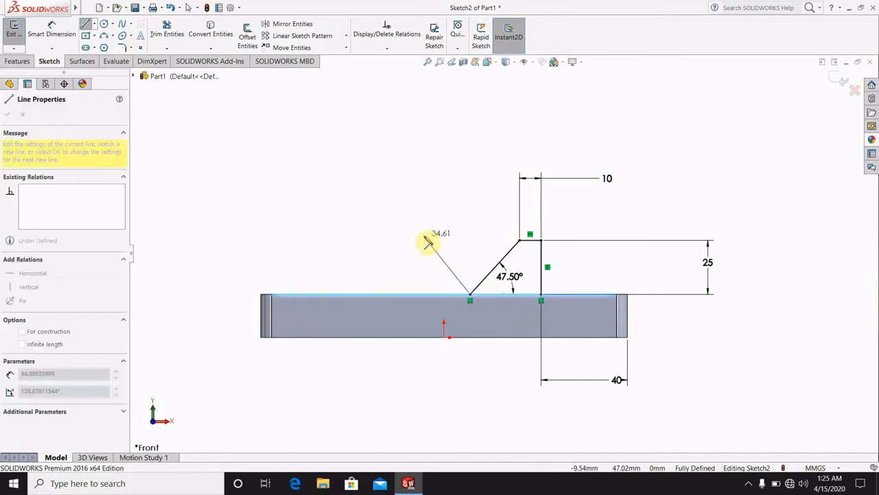
pyautogui.click(427, 236)
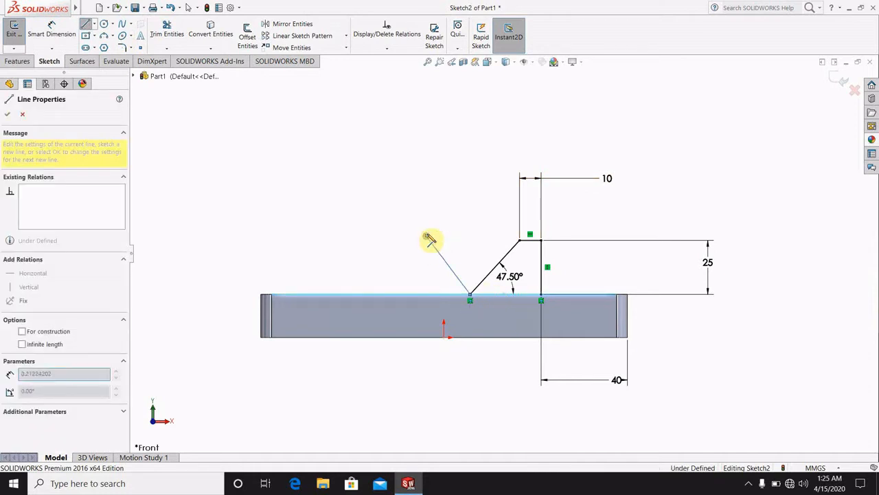
pyautogui.click(427, 193)
# Dimension the new vertical line's length as 40 mm.
pyautogui.click(51, 38)
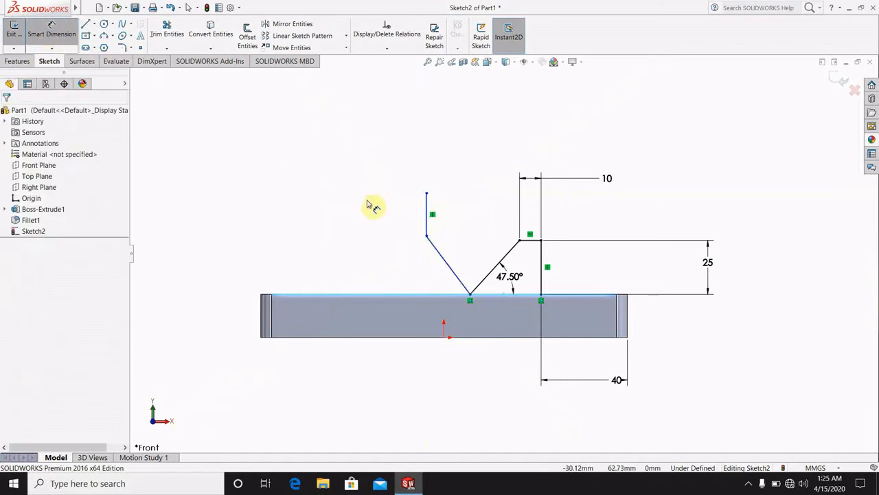
pyautogui.click(432, 213)
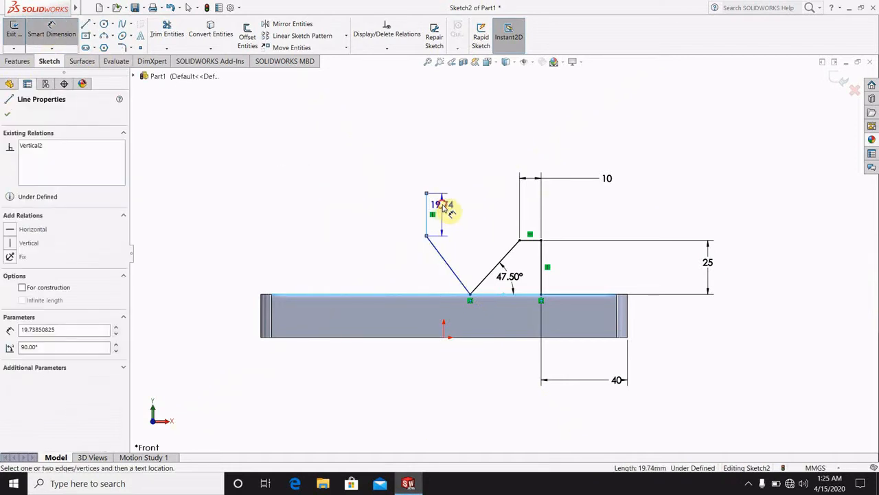
pyautogui.click(441, 206)
pyautogui.write('40')
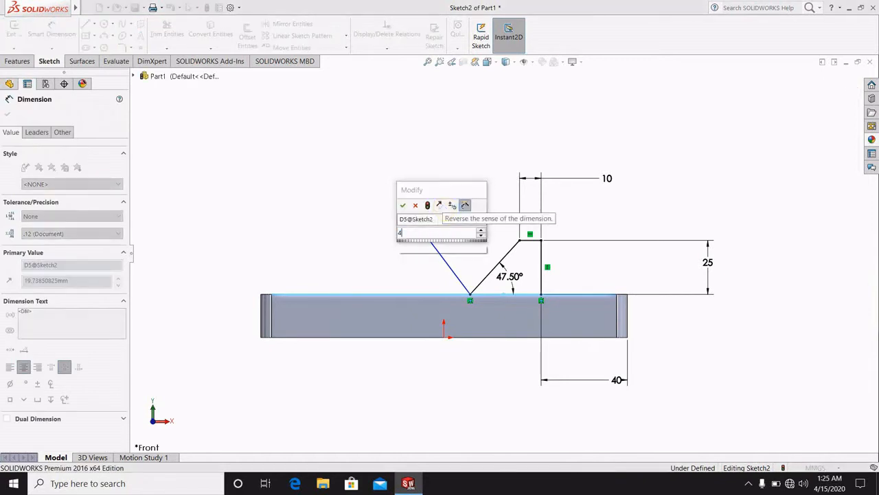
pyautogui.press('Return')
pyautogui.click(501, 117)
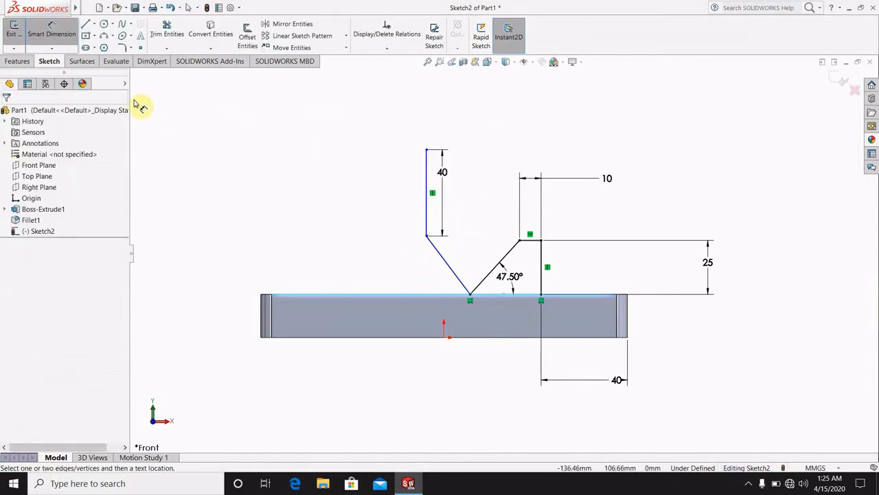
# Dimension the angle between the two sloped lines as 85°.
pyautogui.click(458, 277)
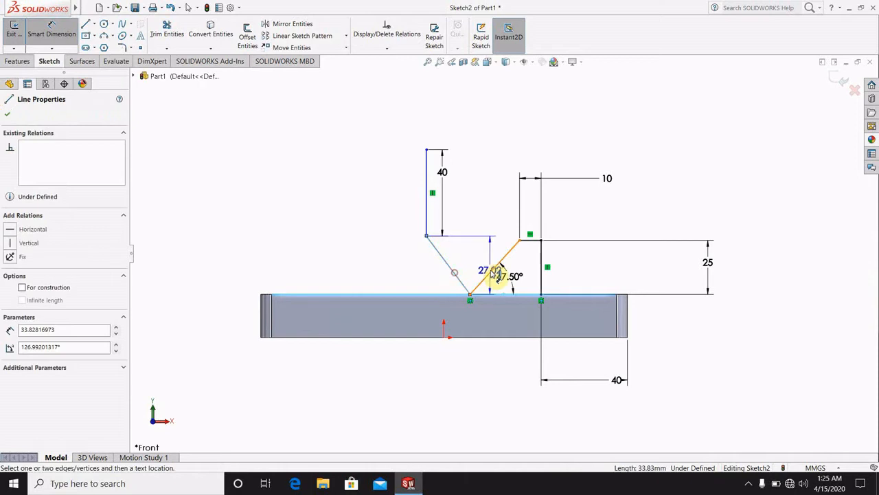
pyautogui.click(499, 274)
pyautogui.click(474, 258)
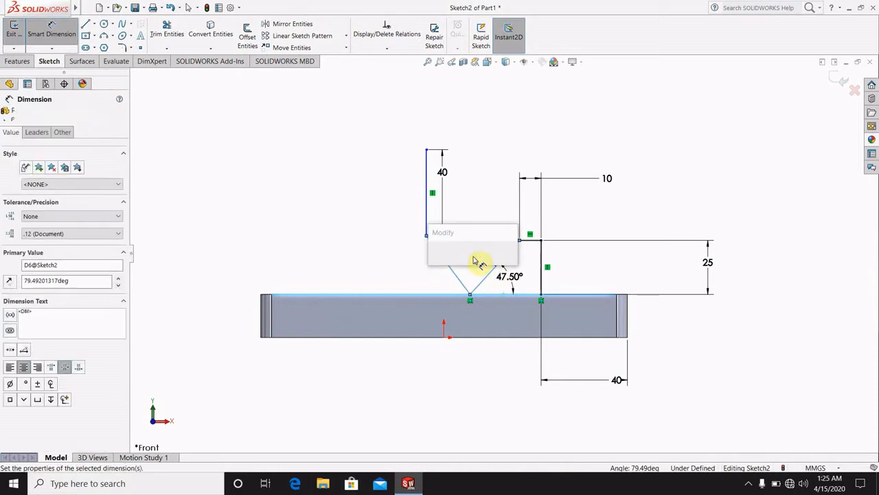
pyautogui.write('85')
pyautogui.press('Return')
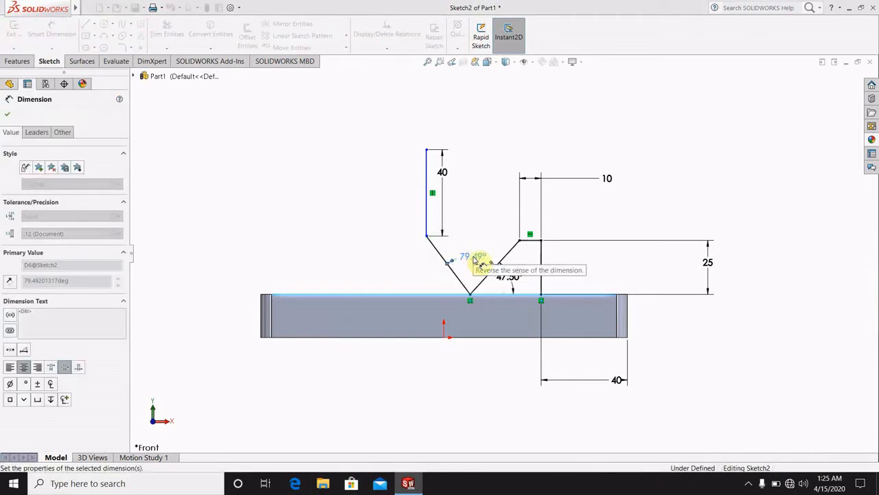
pyautogui.click(684, 187)
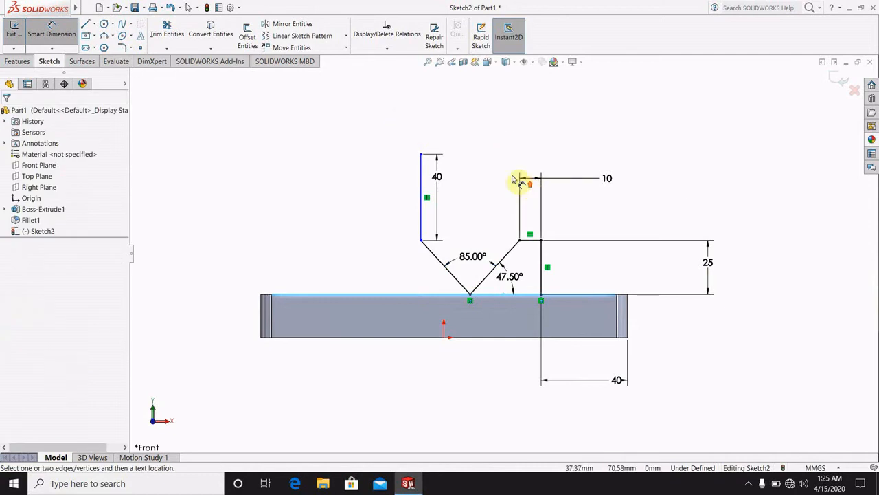
# From the 40 mm line's upper end, sketch a horizontal line about 56 mm rightward and a vertical line about 30 mm upward.
pyautogui.scroll(5, 458, 169)
pyautogui.scroll(-3, 491, 189)
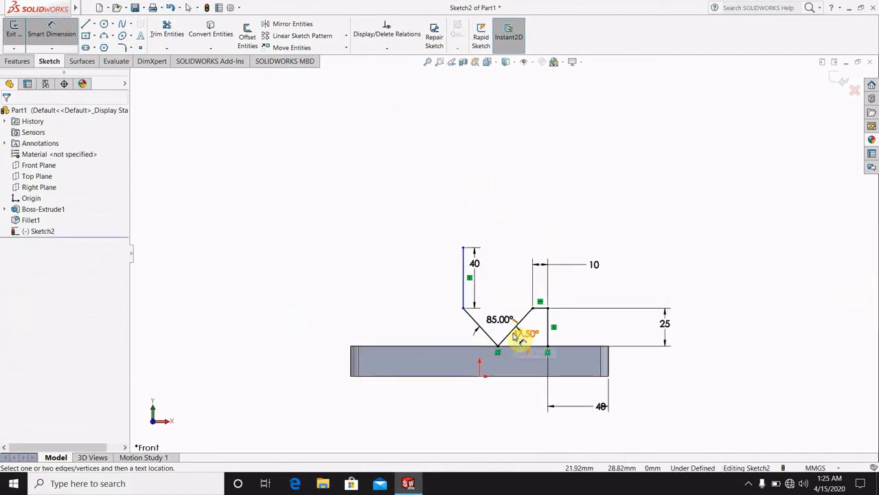
pyautogui.click(87, 26)
pyautogui.click(464, 249)
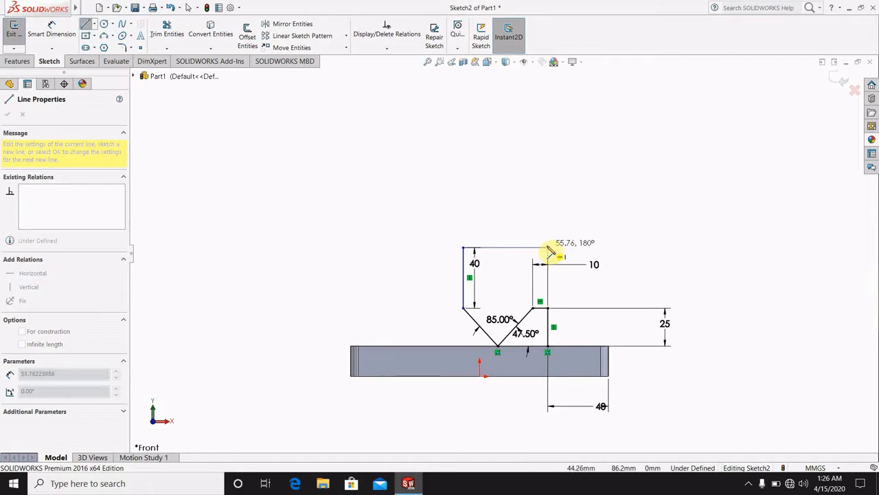
pyautogui.click(548, 247)
pyautogui.click(548, 202)
# Dimension the upper vertical line's length as 72 mm.
pyautogui.click(52, 31)
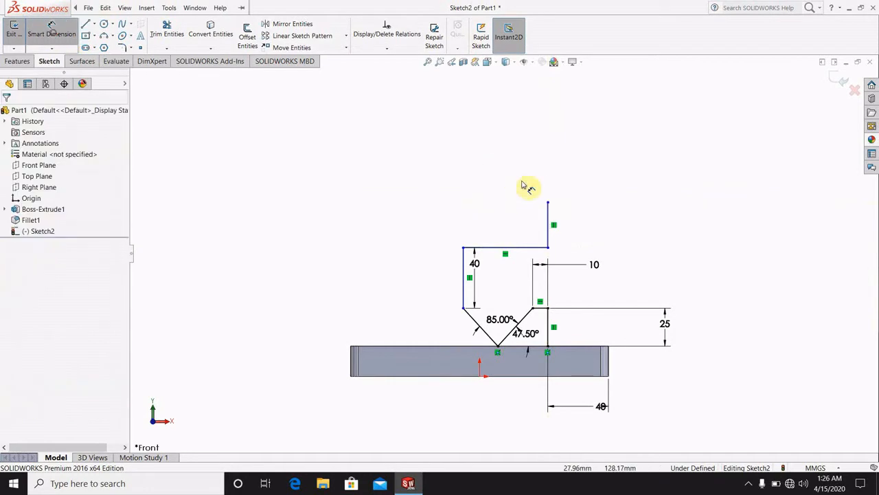
pyautogui.click(547, 213)
pyautogui.click(602, 218)
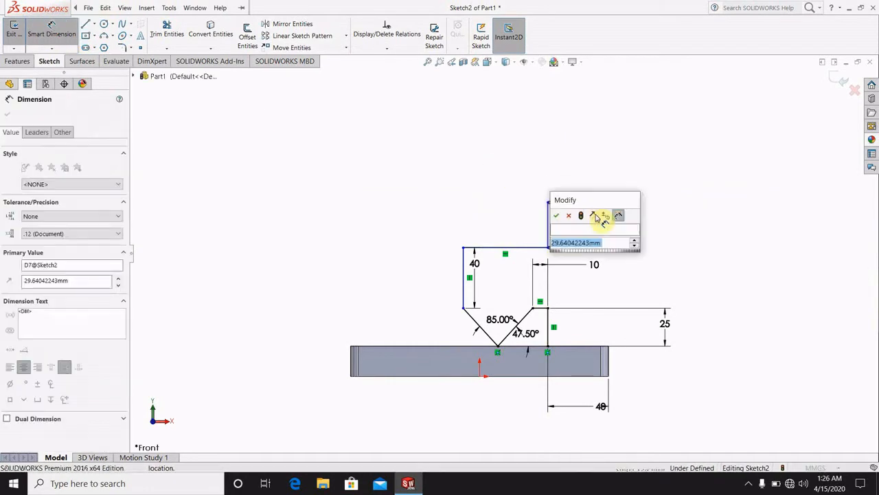
pyautogui.write('72')
pyautogui.press('Return')
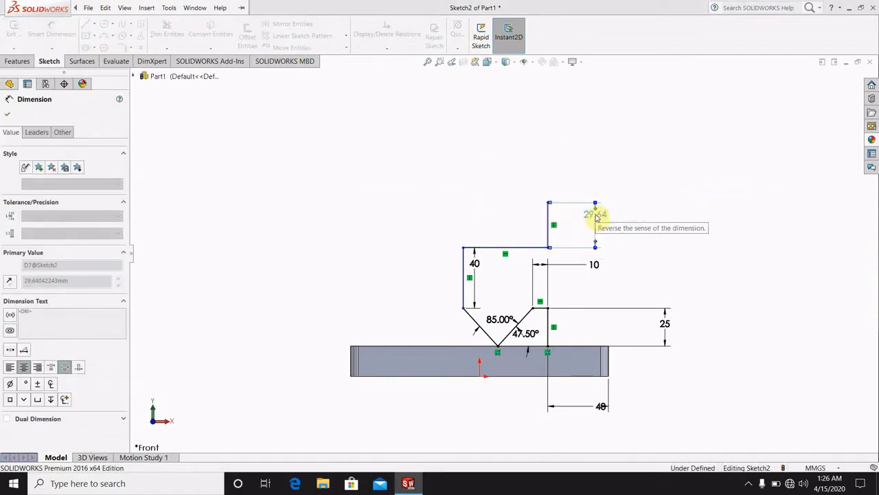
pyautogui.click(665, 187)
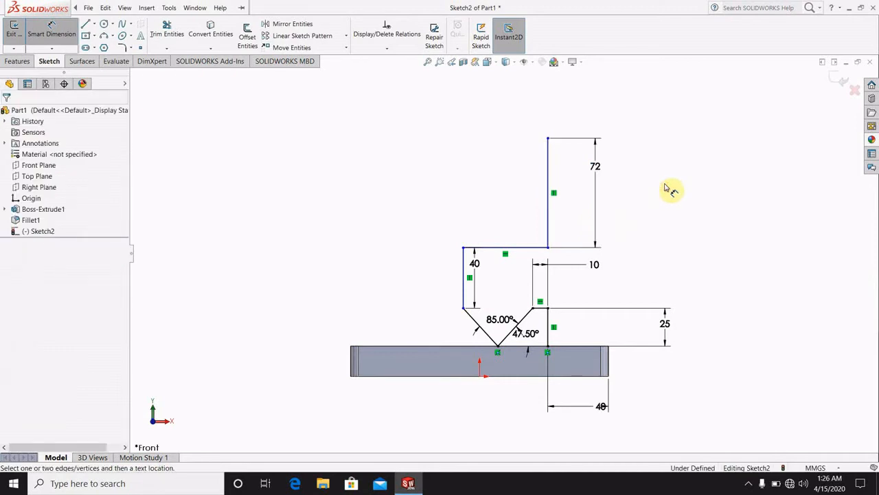
# Sketch a horizontal line leftward from the 72 mm line's upper end and dimension its length as 60 mm.
pyautogui.click(86, 25)
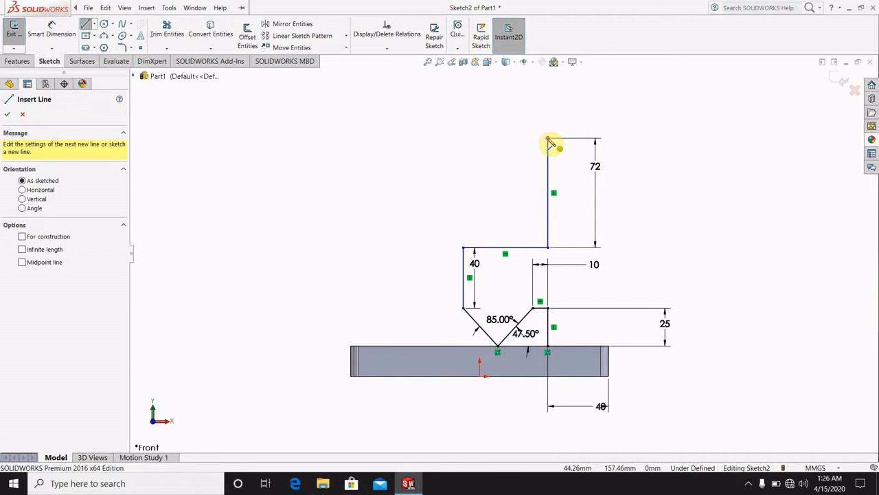
pyautogui.click(548, 139)
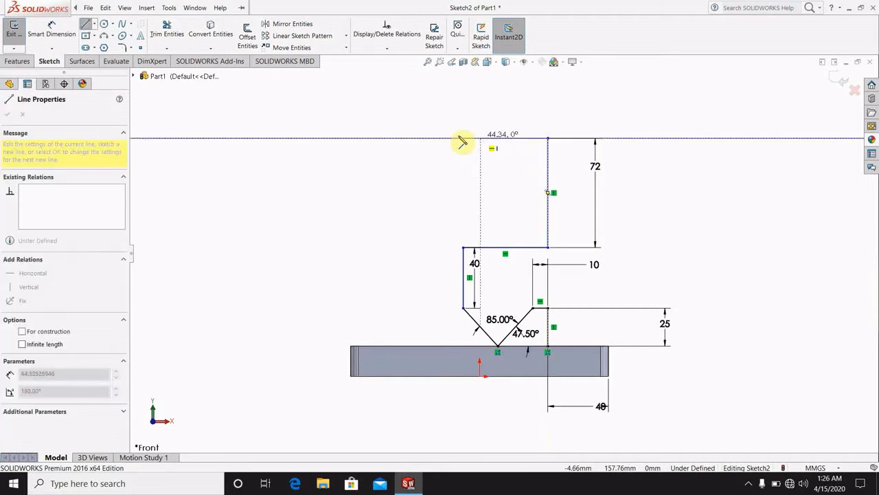
pyautogui.click(402, 138)
pyautogui.click(52, 31)
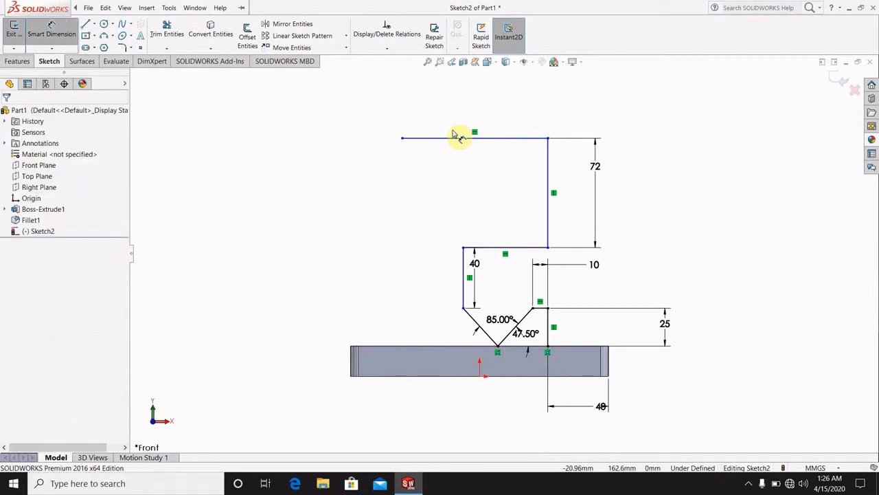
pyautogui.click(477, 137)
pyautogui.click(476, 113)
pyautogui.write('60')
pyautogui.press('Return')
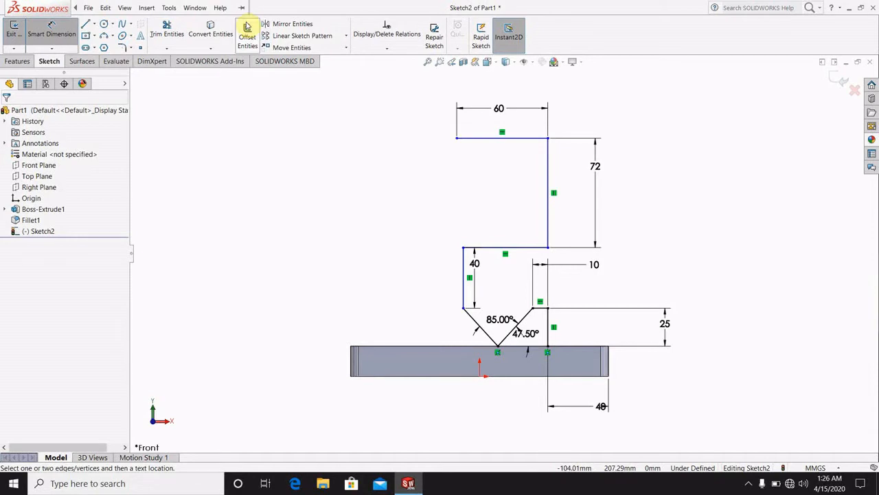
pyautogui.click(220, 8)
# Sketch a line leftward along the block's top edge from the 25 mm vertical line's foot and dimension its length as 95 mm.
pyautogui.click(86, 27)
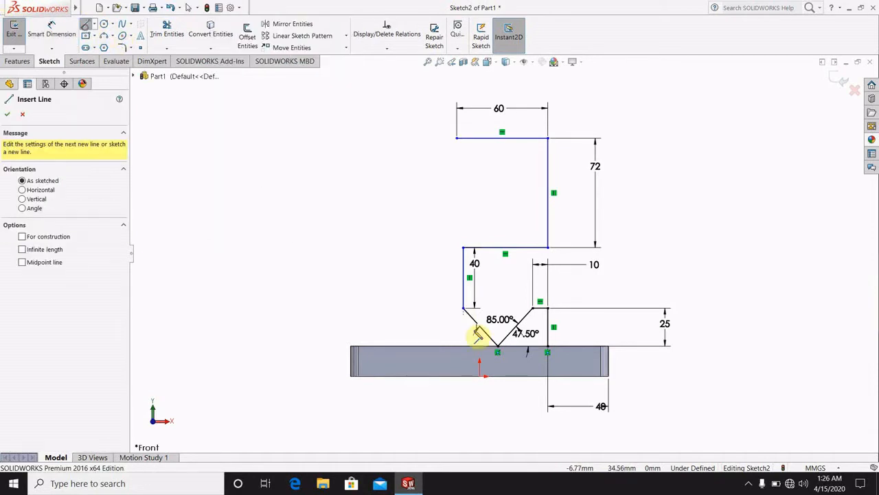
pyautogui.click(548, 345)
pyautogui.click(397, 345)
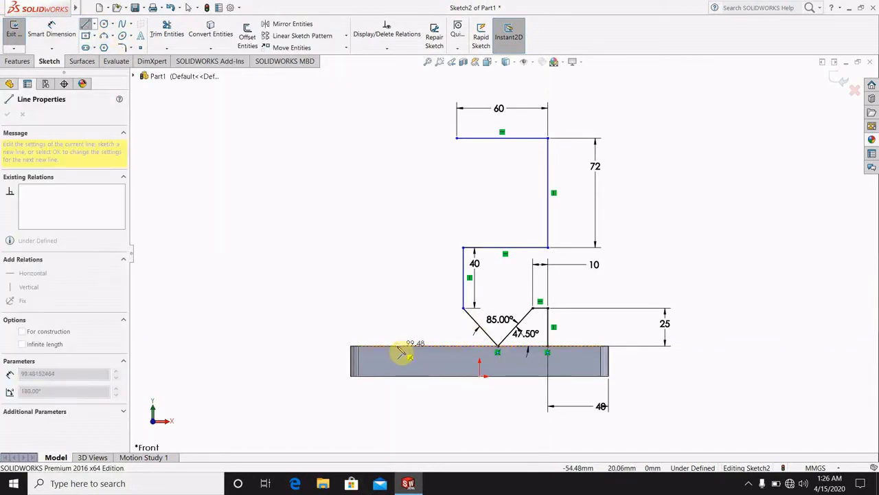
pyautogui.click(52, 31)
pyautogui.click(426, 347)
pyautogui.click(431, 412)
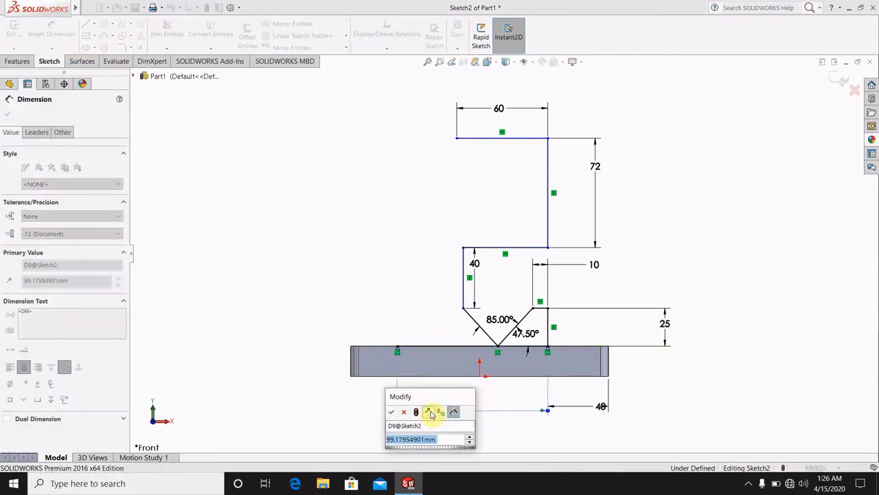
pyautogui.write('95')
pyautogui.press('Return')
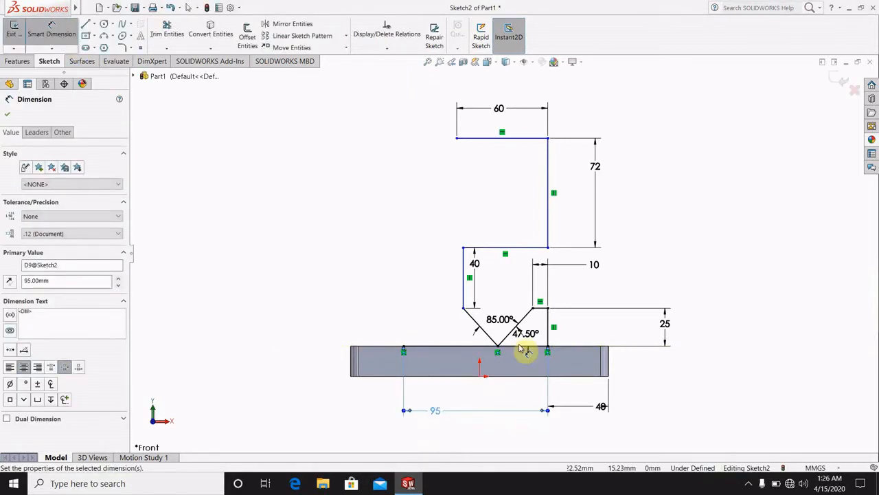
pyautogui.click(729, 219)
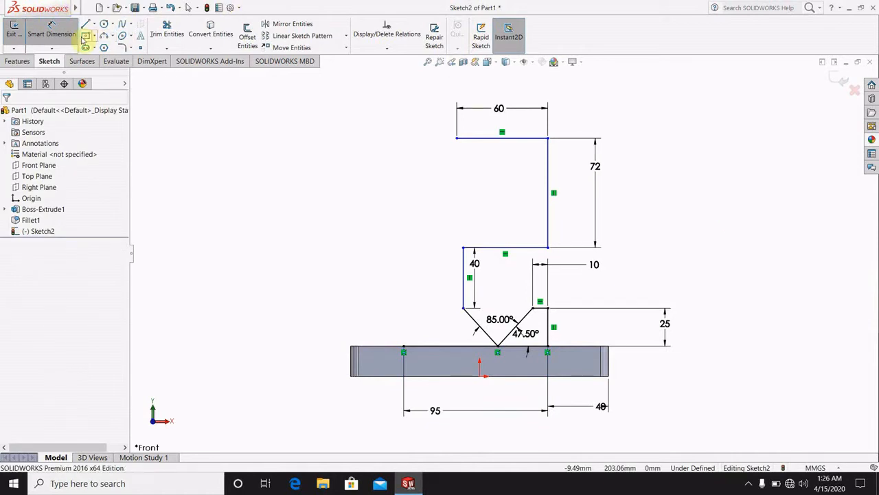
# Sketch a vertical line upward from the free end of the 95 mm line and dimension its length as 60 mm.
pyautogui.click(85, 26)
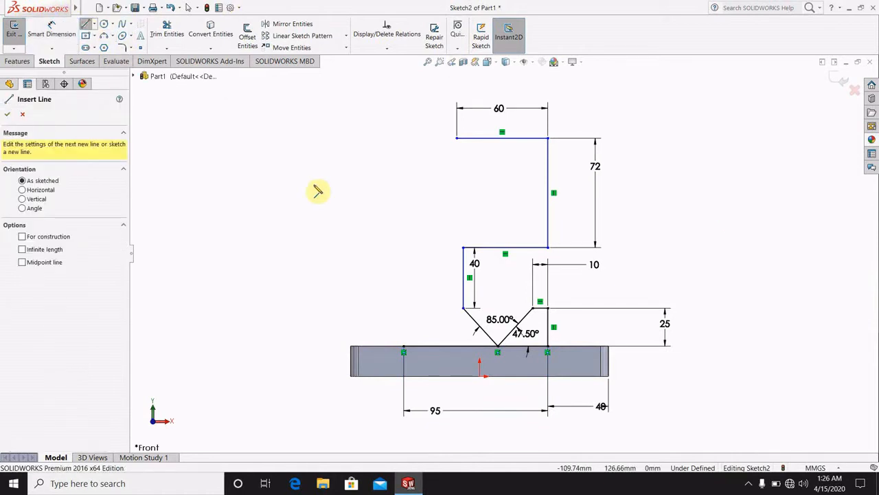
pyautogui.click(404, 351)
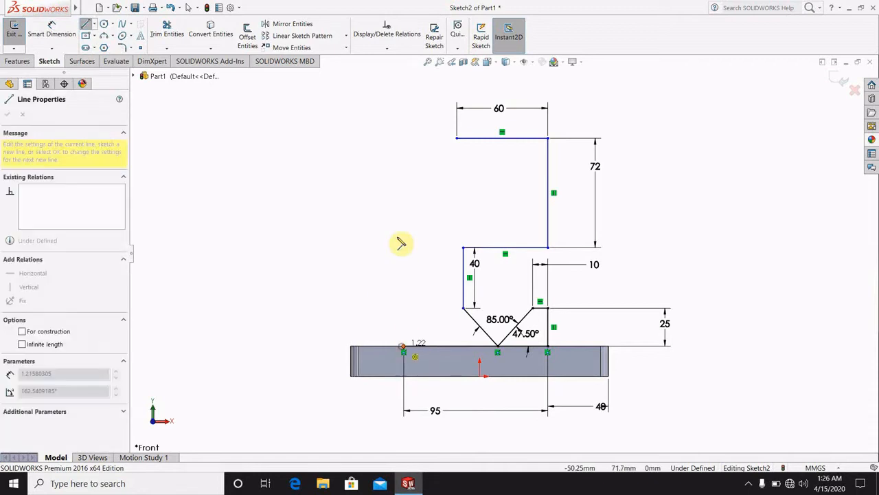
pyautogui.click(404, 195)
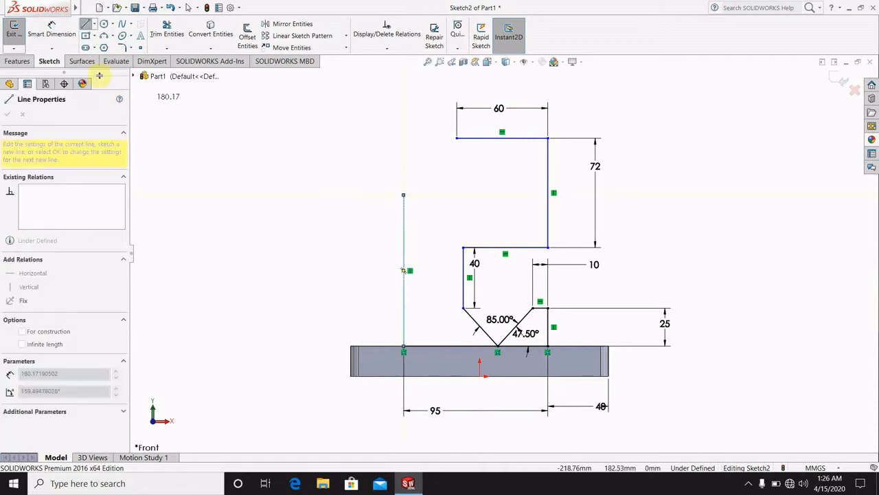
pyautogui.click(56, 34)
pyautogui.click(404, 228)
pyautogui.click(299, 225)
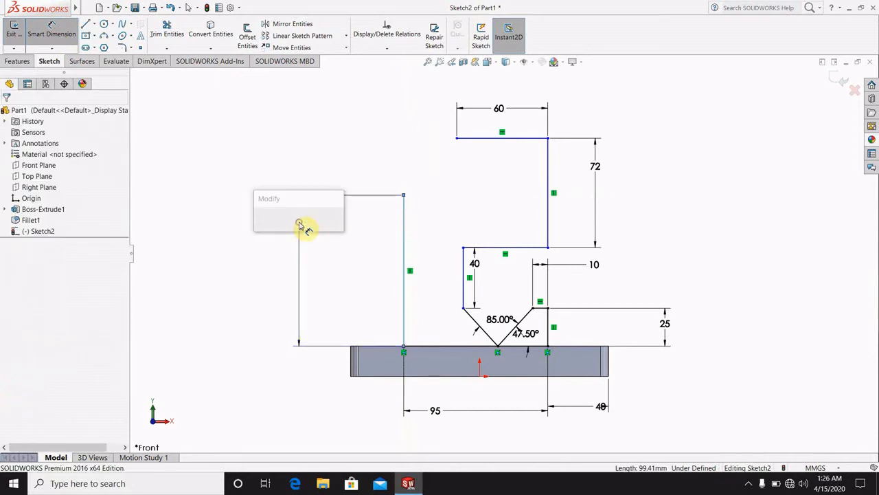
pyautogui.write('60')
pyautogui.press('Return')
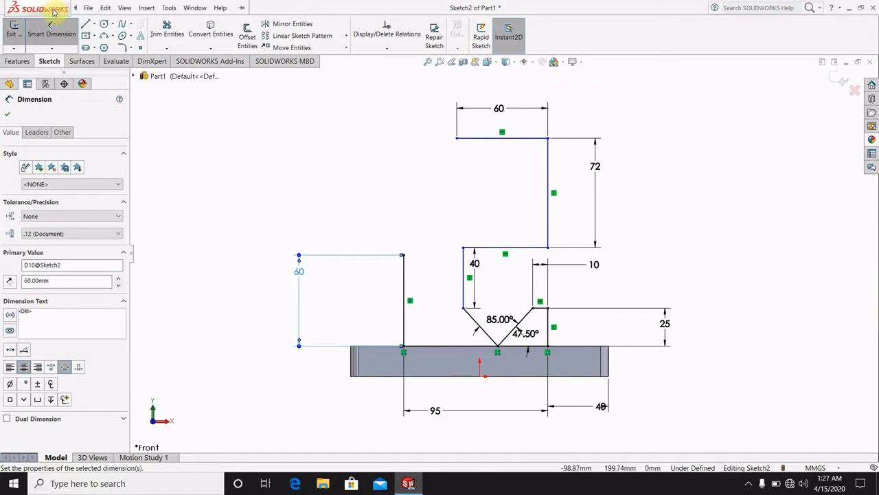
# Sketch a vertical line about 53 mm downward from the free end of the 60 mm top horizontal line.
pyautogui.click(86, 28)
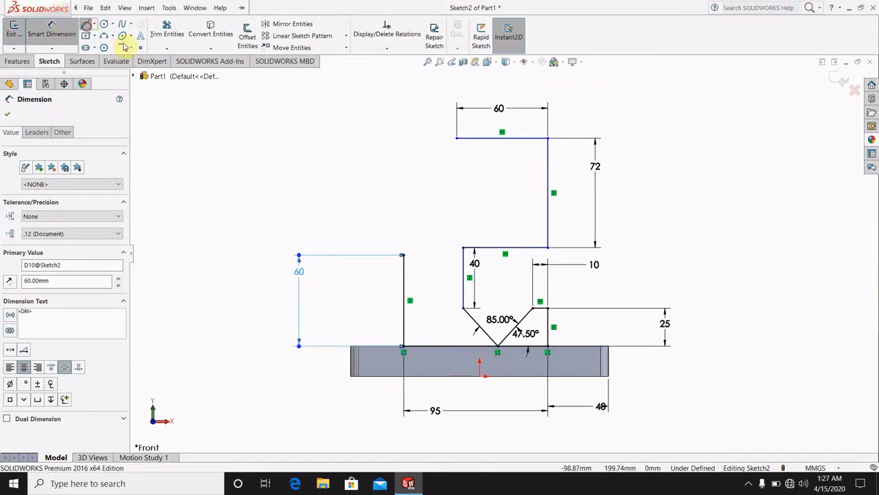
pyautogui.click(456, 138)
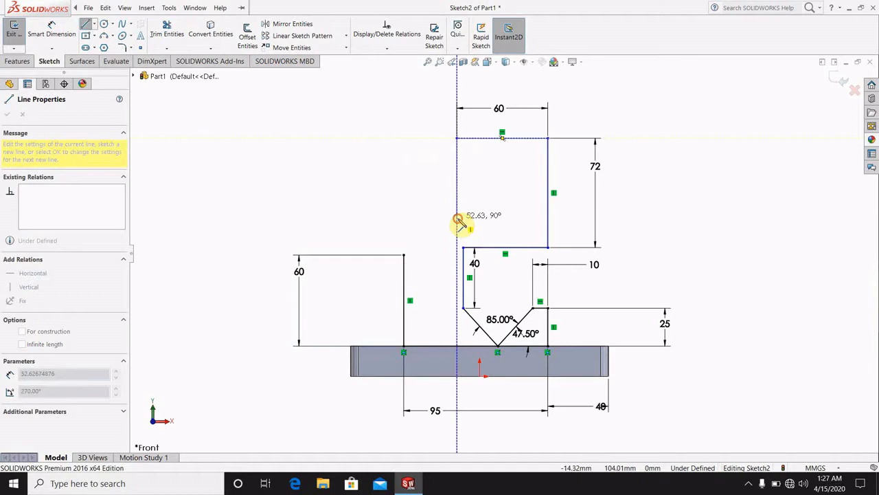
pyautogui.click(457, 217)
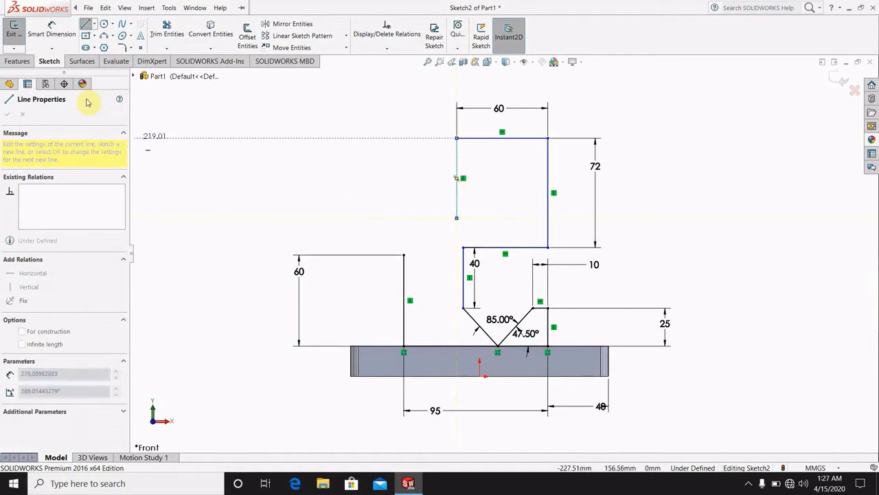
# Draw a three-point arc of about 61 mm radius from the 60 mm vertical line's upper end to the short upper vertical line.
pyautogui.click(107, 38)
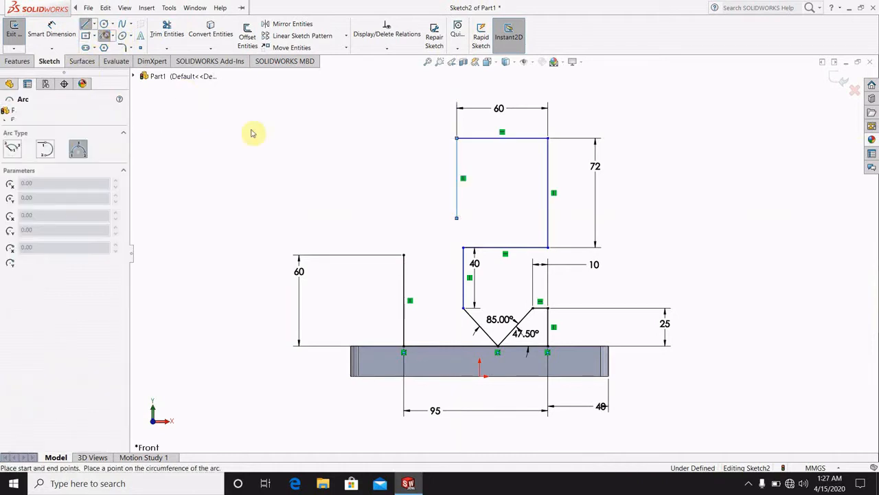
pyautogui.click(404, 256)
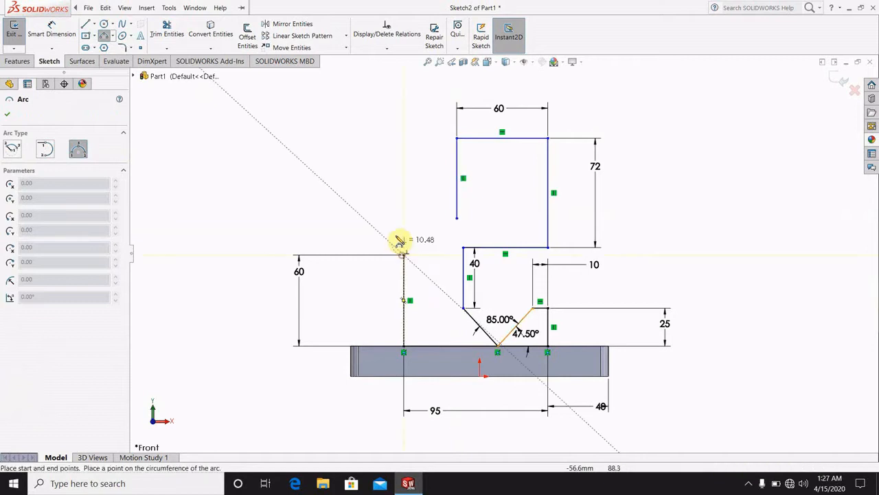
pyautogui.click(457, 166)
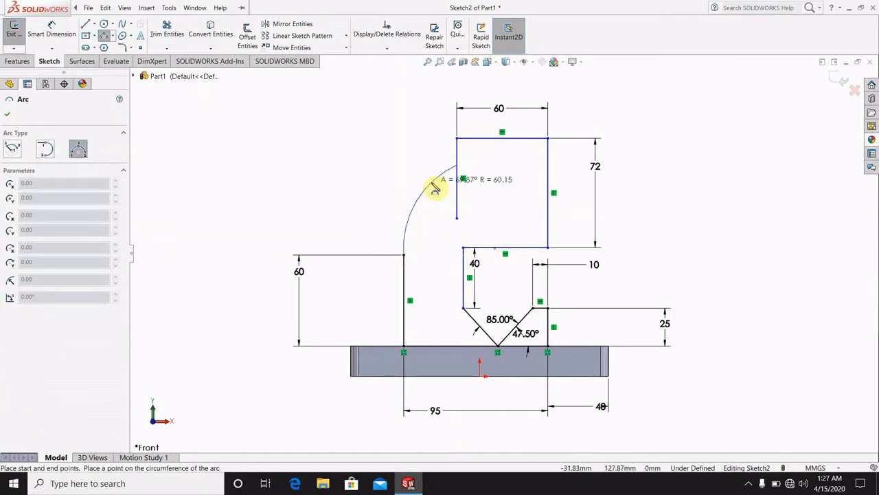
pyautogui.click(434, 189)
# Dimension the arc's radius as 65 mm.
pyautogui.click(52, 30)
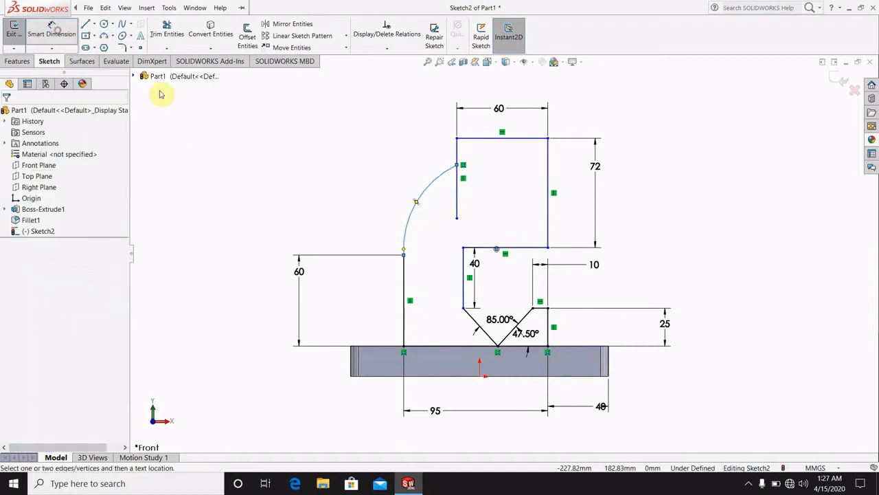
pyautogui.click(416, 215)
pyautogui.click(349, 167)
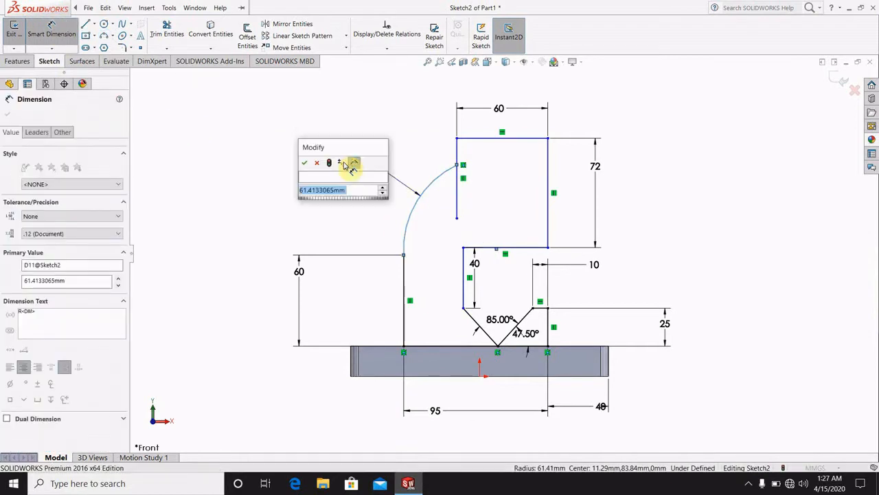
pyautogui.write('65')
pyautogui.press('Return')
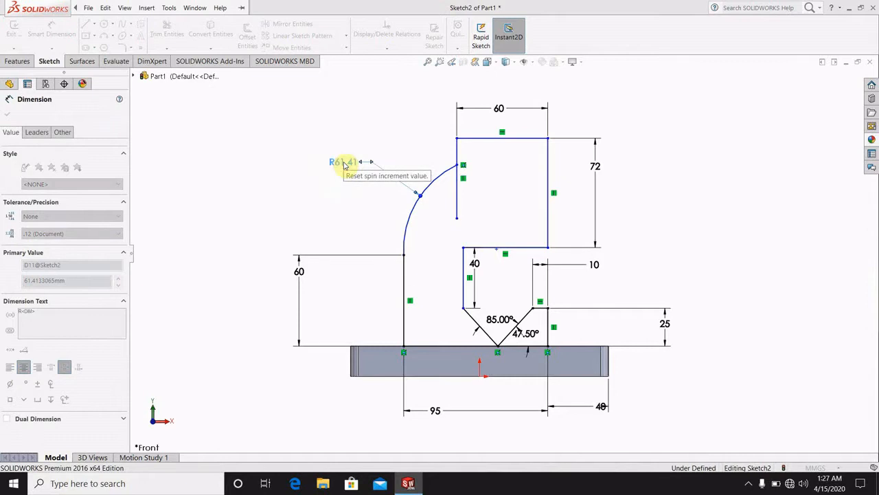
pyautogui.click(722, 176)
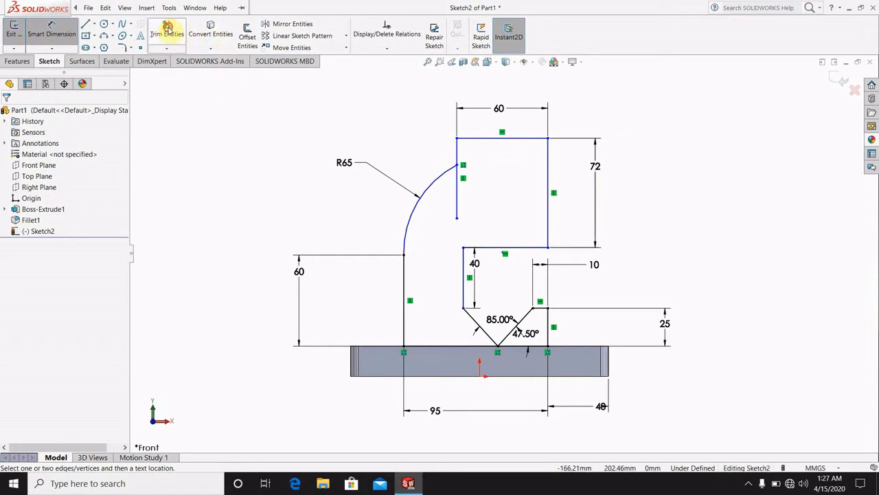
# Trim the part of the upper vertical line that extends below the arc and exit the sketch.
pyautogui.click(167, 31)
pyautogui.moveTo(462, 198); pyautogui.dragTo(447, 202)
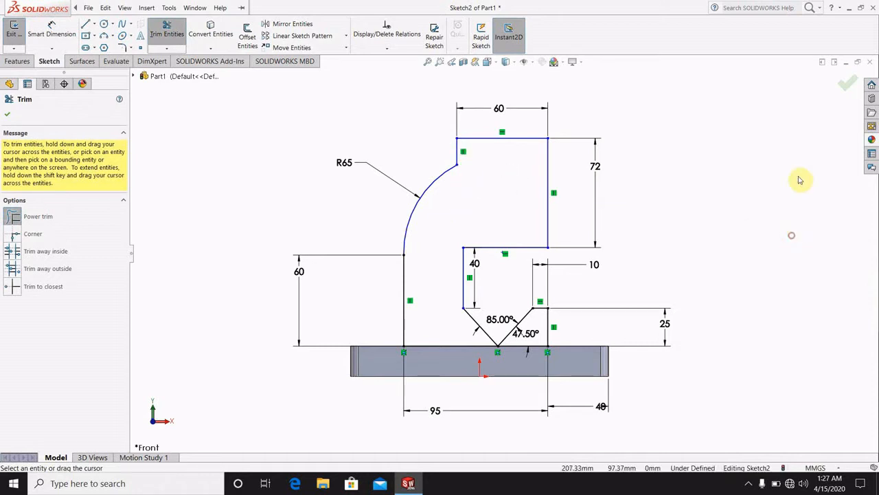
pyautogui.click(847, 83)
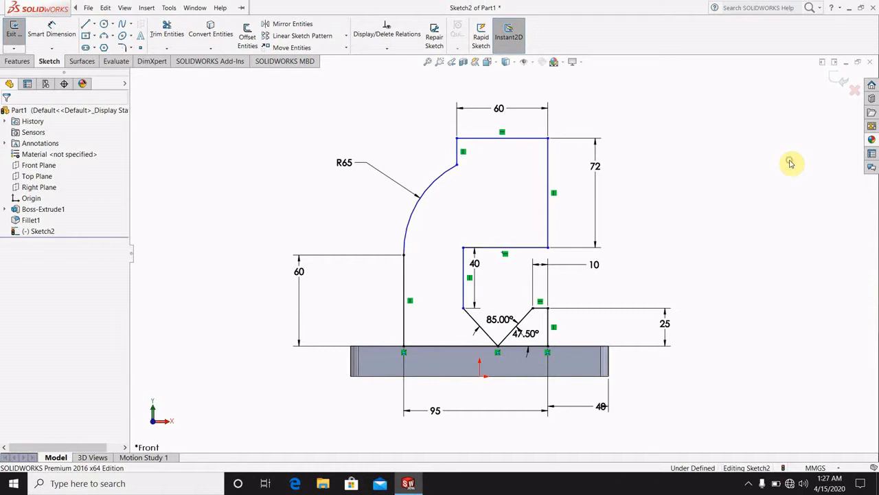
pyautogui.click(834, 79)
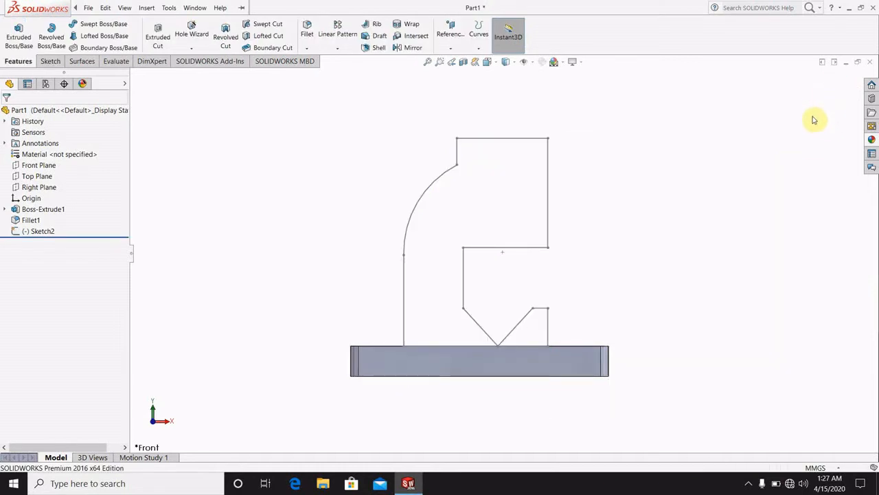
# Start a boss extrusion of the profile sketch and select the large C-shaped region and the small region beside the notch.
pyautogui.moveTo(631, 229)
pyautogui.mouseDown(button='middle')
pyautogui.moveTo(588, 272)
pyautogui.moveTo(602, 289)
pyautogui.moveTo(608, 278)
pyautogui.mouseUp(button='middle')
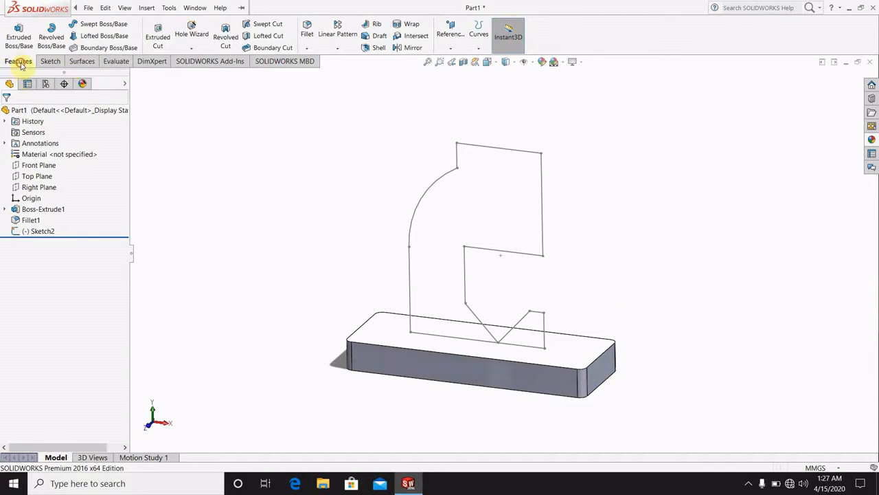
pyautogui.click(19, 34)
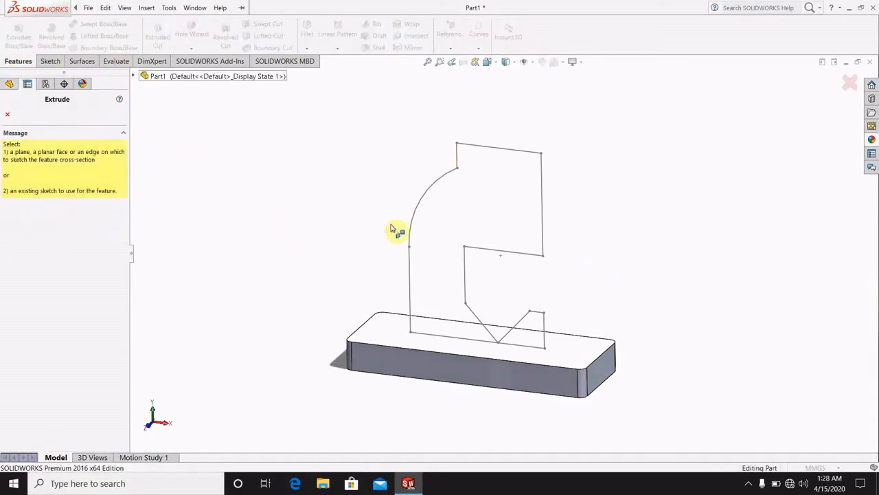
pyautogui.click(415, 216)
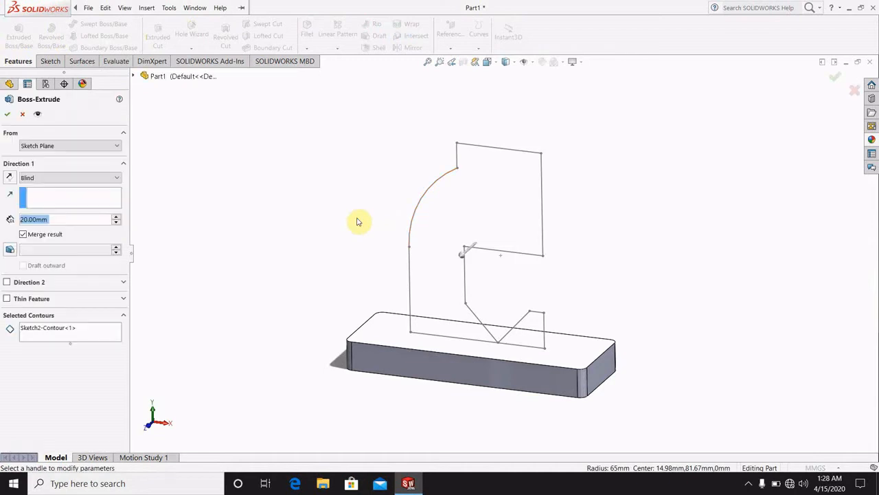
pyautogui.click(97, 333)
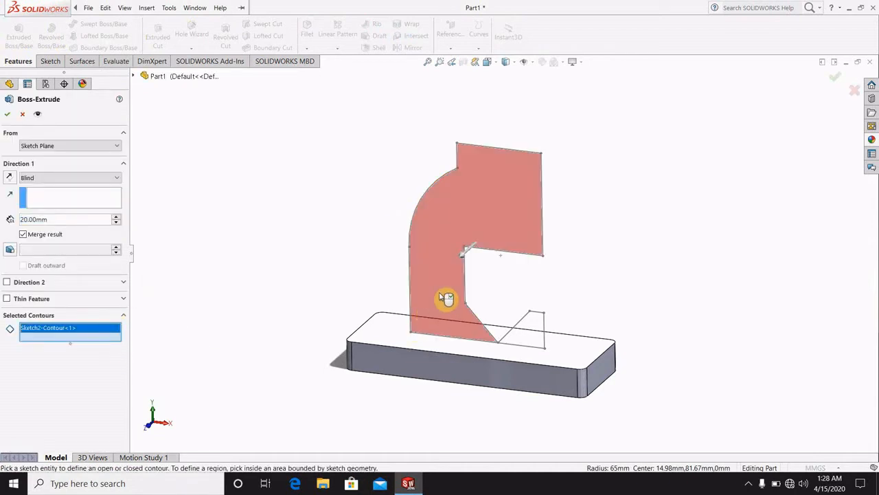
pyautogui.click(443, 298)
pyautogui.click(526, 338)
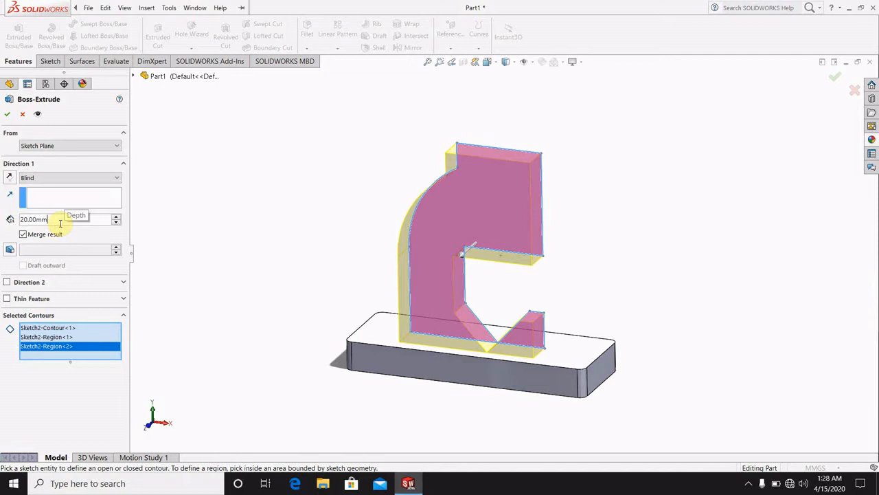
# Set the extrusion's Direction 1 blind depth to 12 mm.
pyautogui.press('BackSpace')
pyautogui.press('BackSpace')
pyautogui.press('BackSpace')
pyautogui.press('BackSpace')
pyautogui.press('BackSpace')
pyautogui.press('BackSpace')
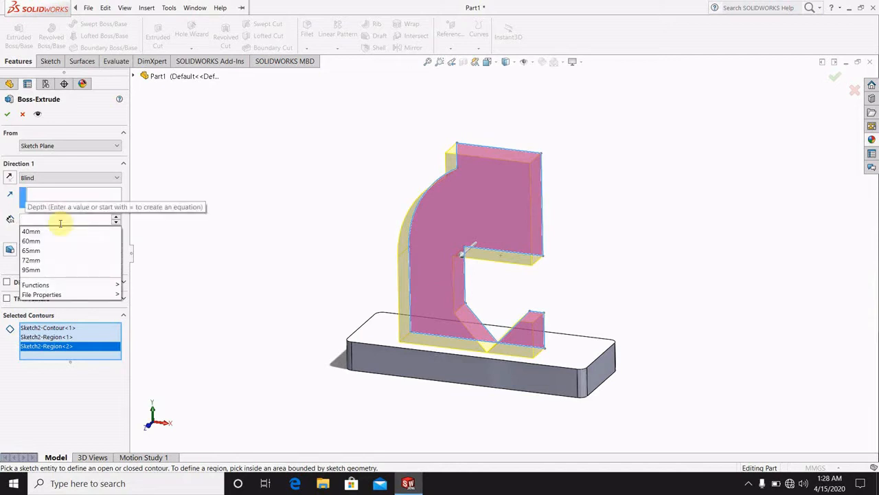
pyautogui.write('12')
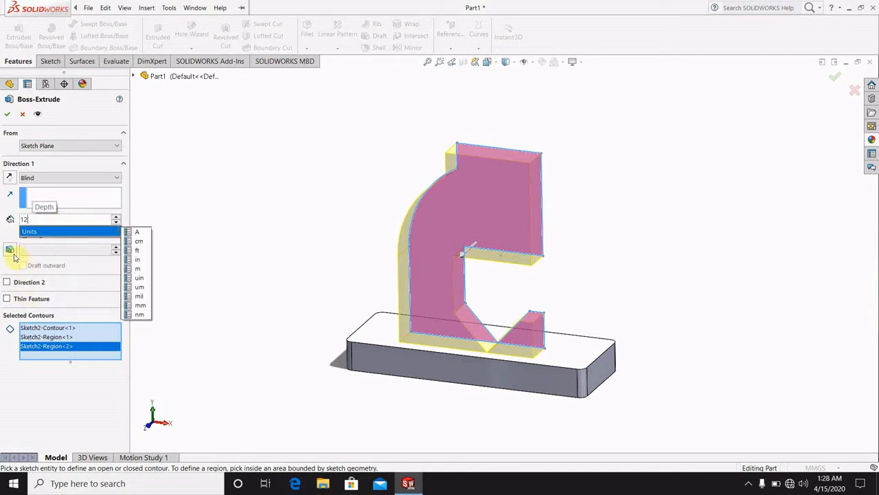
pyautogui.press('Return')
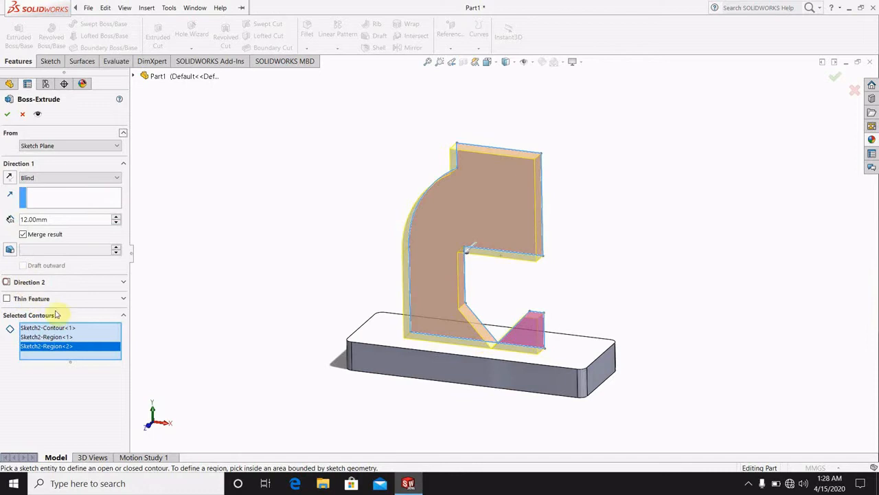
# Enable Direction 2 with a blind depth of 30 mm and complete the extrusion.
pyautogui.click(7, 282)
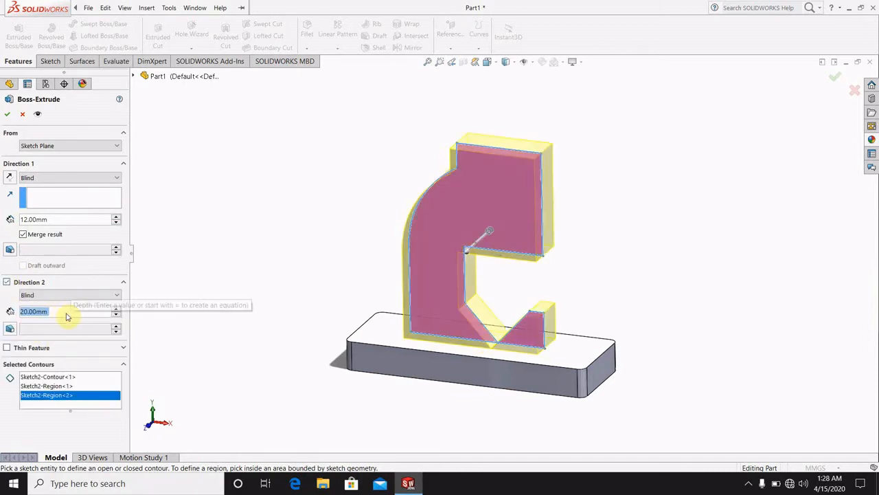
pyautogui.write('30')
pyautogui.press('Return')
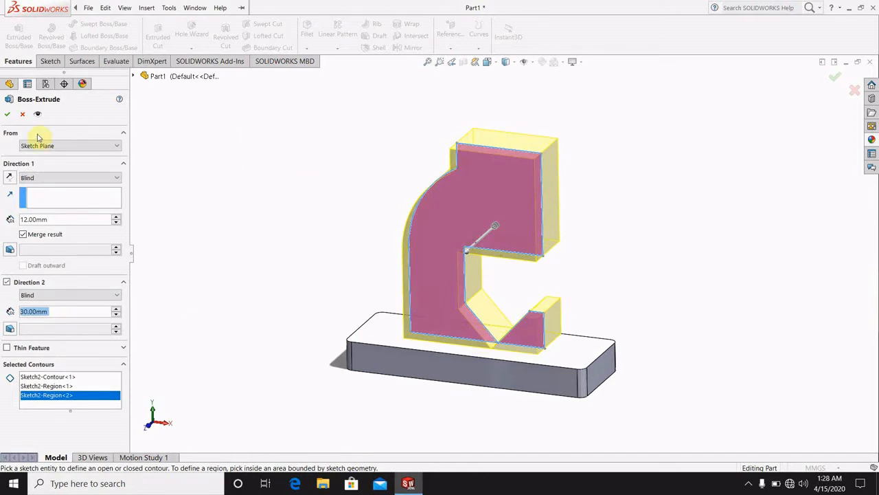
pyautogui.click(9, 115)
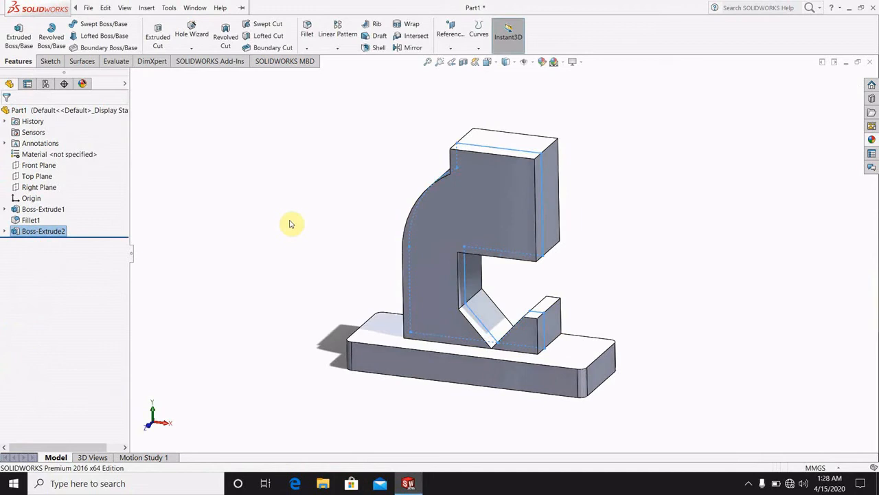
# Fillet the edge between the upper block's top face and its right end face with a 3 mm radius.
pyautogui.moveTo(654, 280)
pyautogui.mouseDown(button='middle')
pyautogui.moveTo(550, 357)
pyautogui.moveTo(632, 323)
pyautogui.moveTo(656, 298)
pyautogui.mouseUp(button='middle')
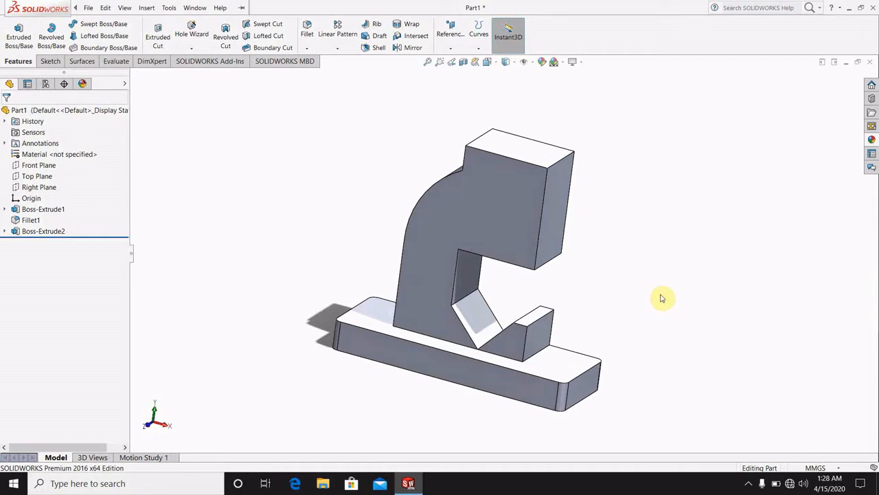
pyautogui.click(307, 26)
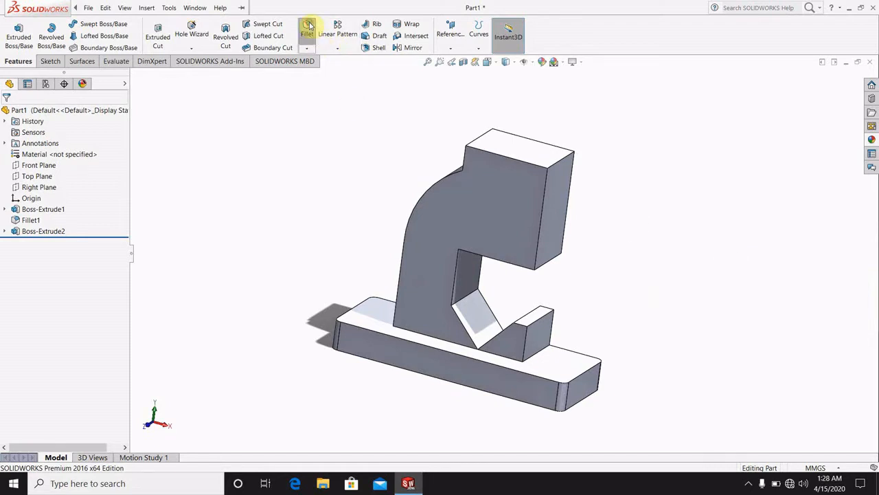
pyautogui.click(565, 164)
pyautogui.write('3')
pyautogui.press('Return')
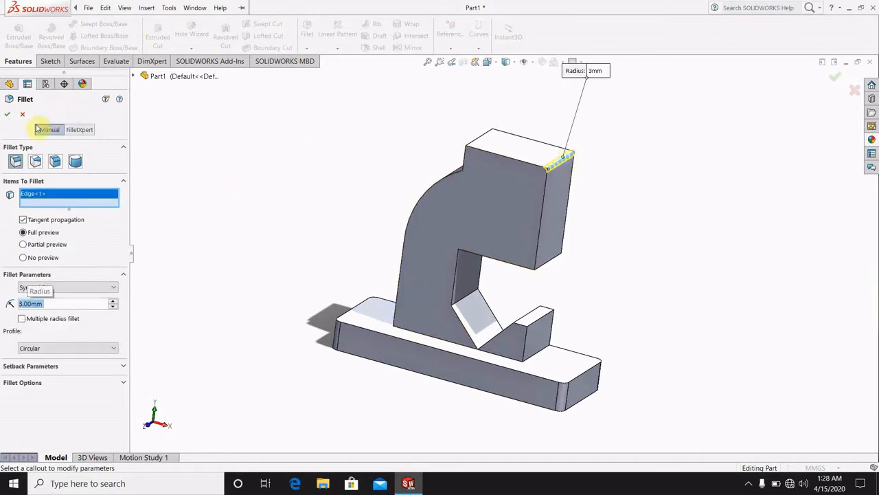
pyautogui.click(7, 115)
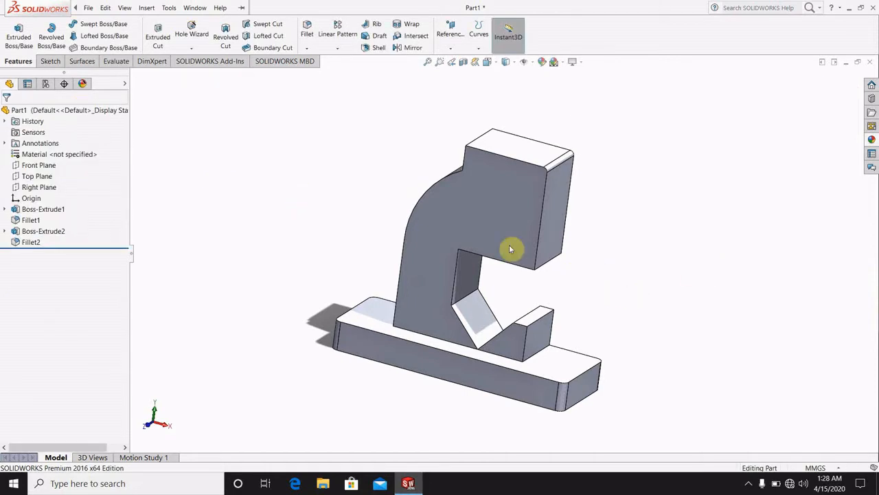
# Start a sketch on the large front face of the C-shaped body and look straight at it.
pyautogui.click(483, 231)
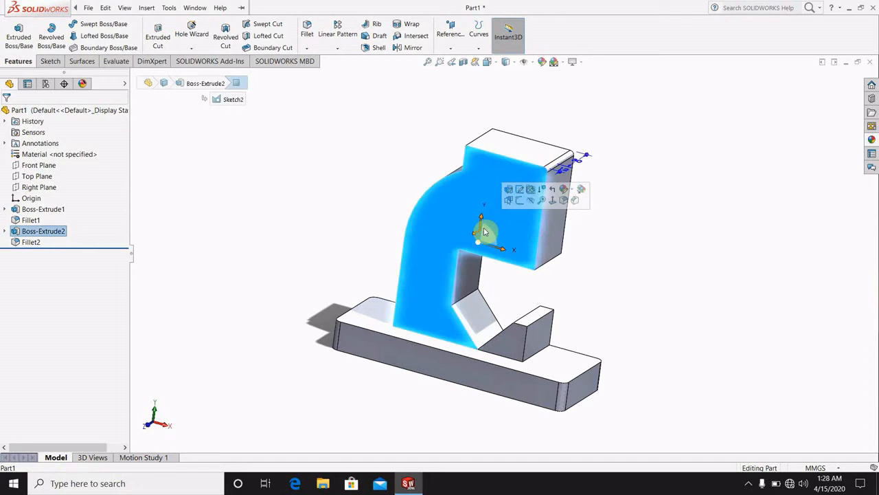
pyautogui.click(519, 200)
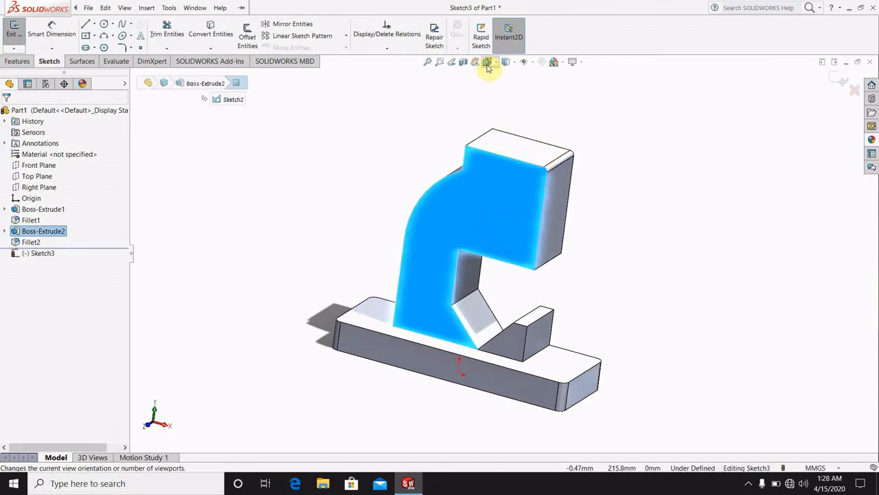
pyautogui.click(487, 63)
pyautogui.click(505, 233)
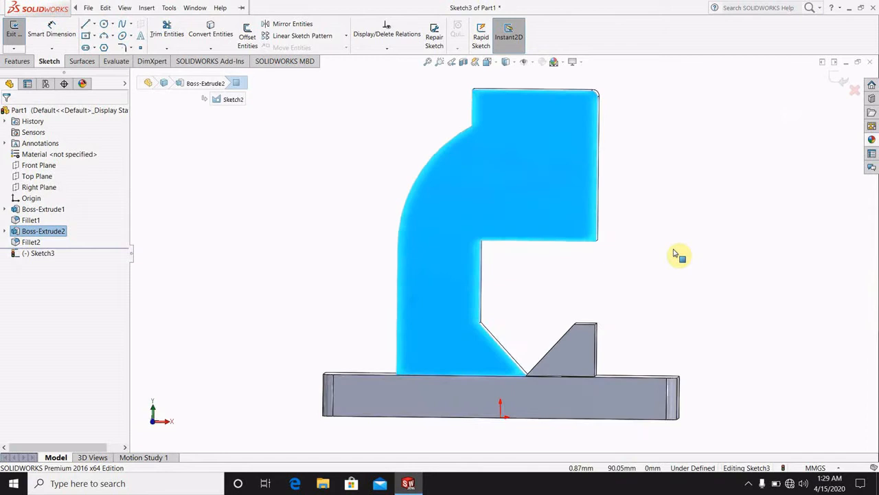
pyautogui.click(683, 247)
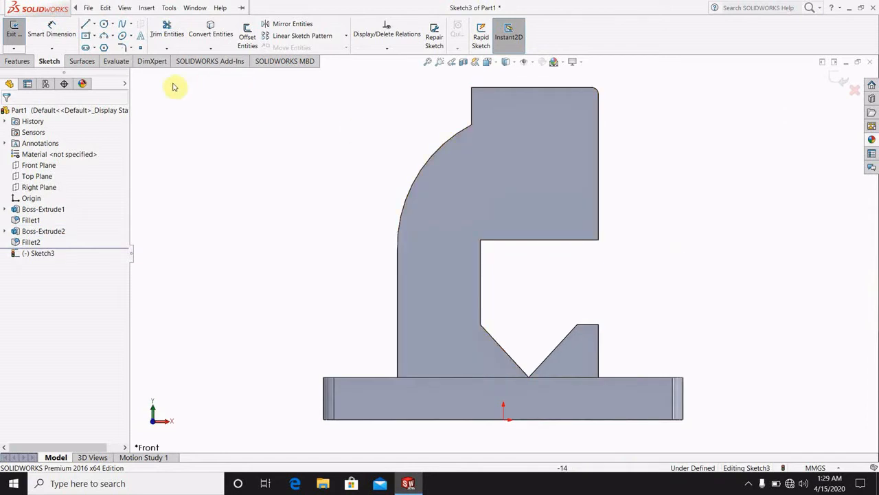
# Offset the body's curved back edge and the vertical edge below it 10 mm inward onto the face.
pyautogui.click(86, 25)
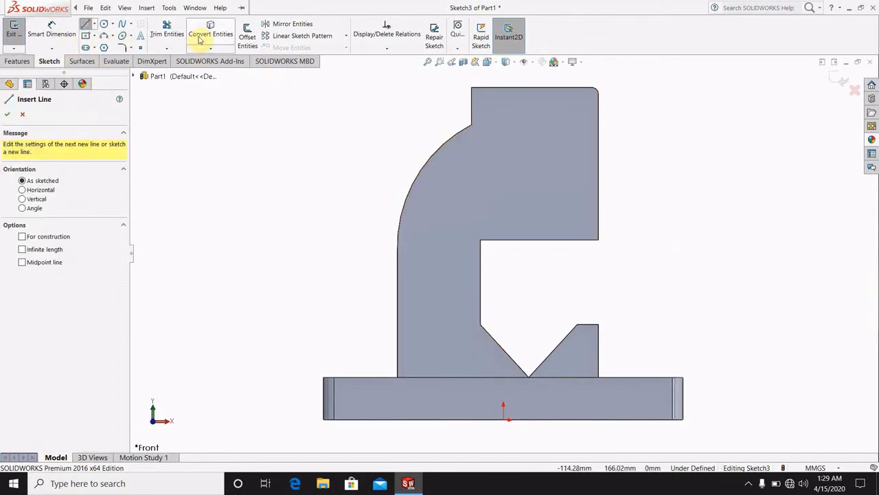
pyautogui.press('Escape')
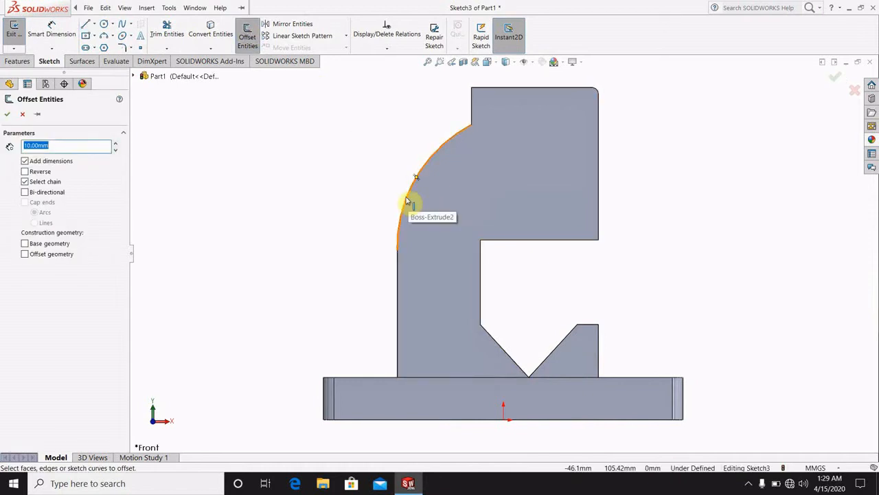
pyautogui.click(408, 199)
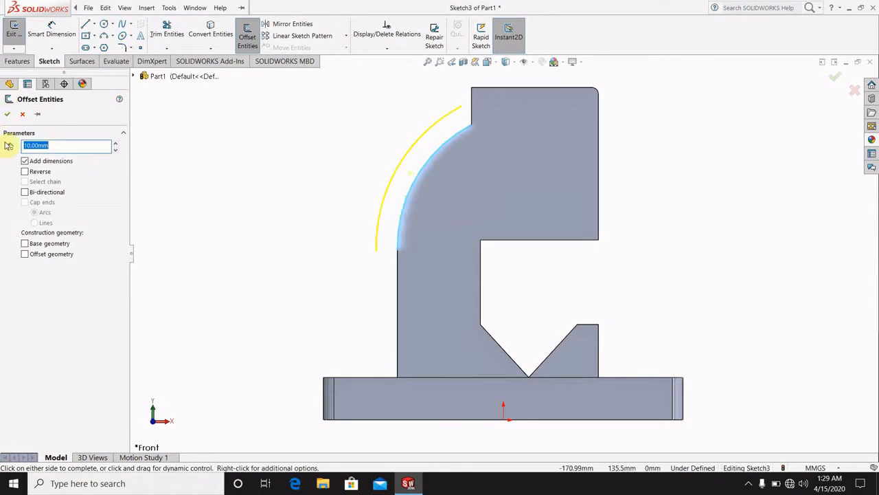
pyautogui.click(25, 171)
pyautogui.click(398, 316)
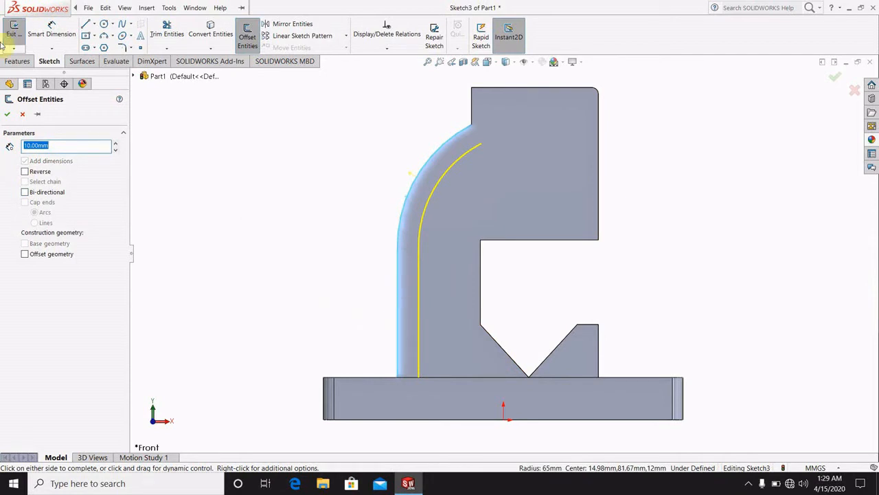
pyautogui.click(7, 115)
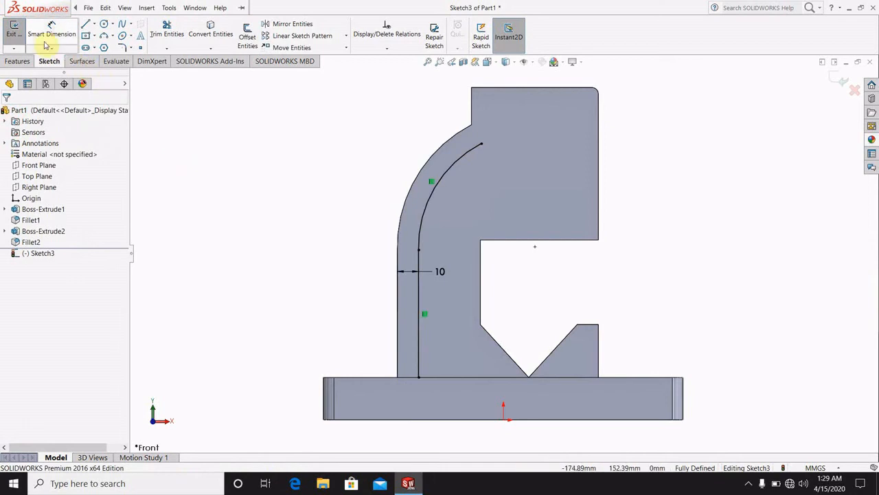
# Draw a horizontal line along the base's top edge from the offset line's lower end, and dimension its length to 21 mm.
pyautogui.click(86, 24)
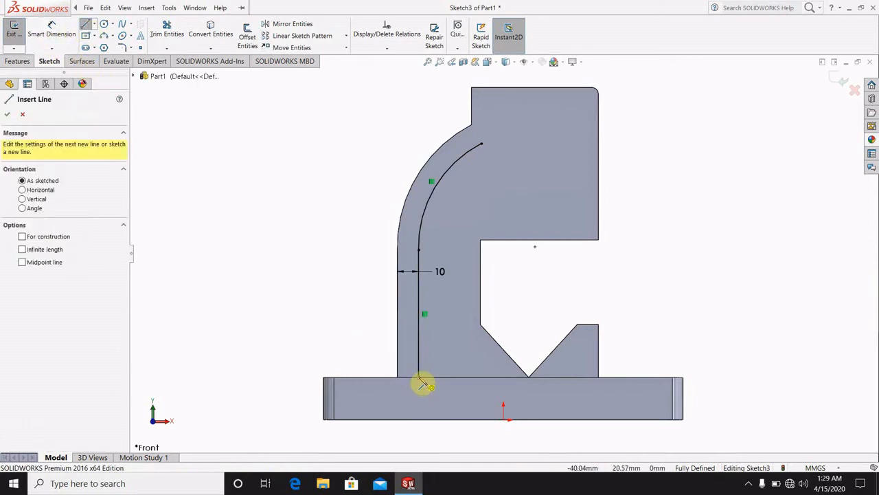
pyautogui.click(419, 378)
pyautogui.click(468, 378)
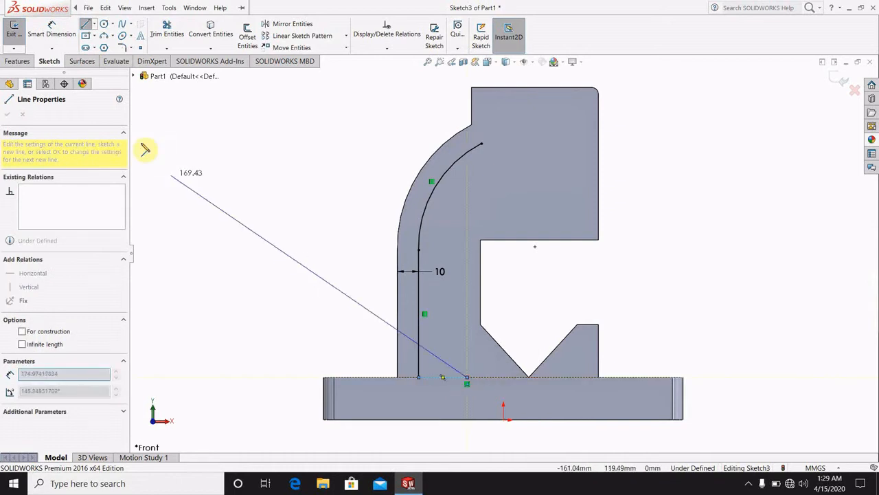
pyautogui.click(52, 31)
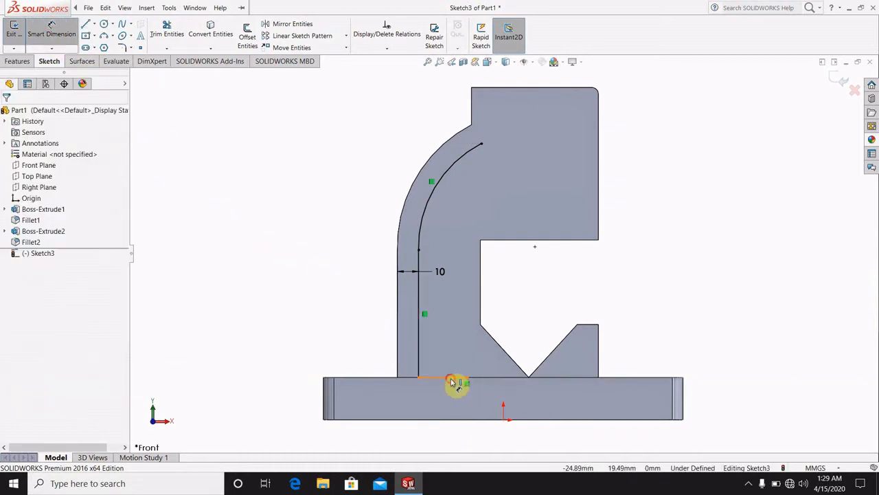
pyautogui.click(457, 380)
pyautogui.click(450, 346)
pyautogui.write('21')
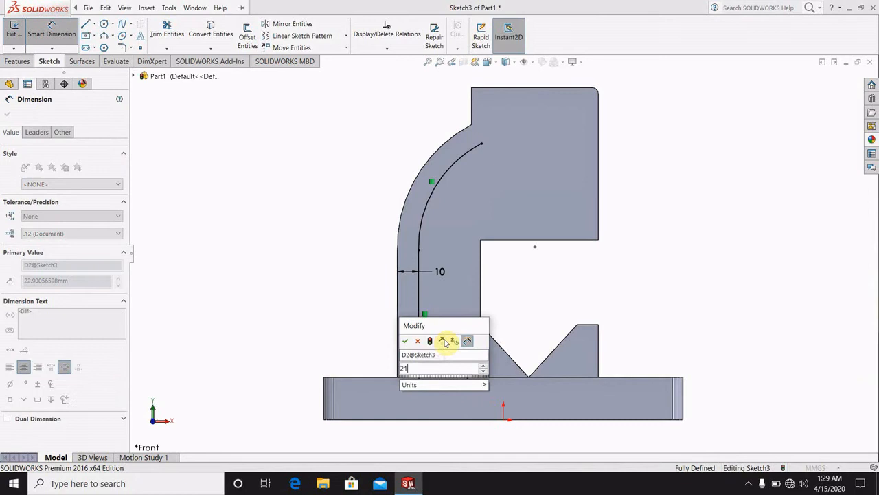
pyautogui.click(447, 341)
pyautogui.click(680, 265)
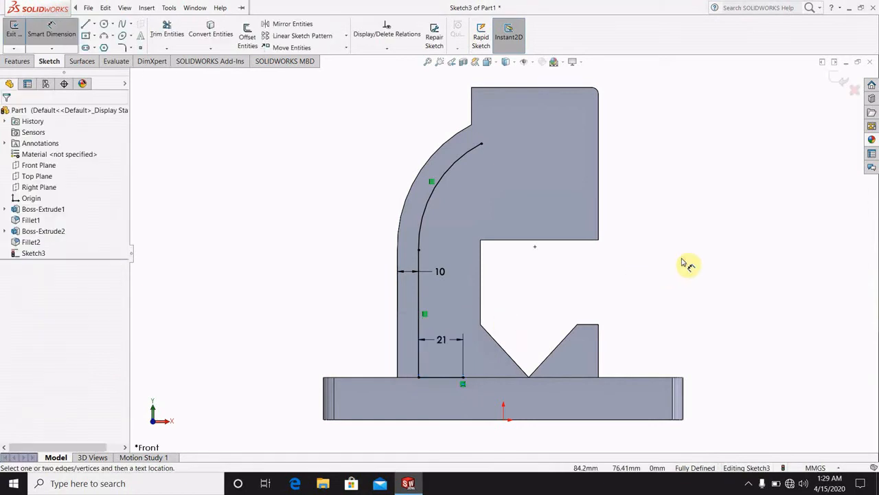
# Draw a vertical line from the free end of the 21 mm line up past the offset arc.
pyautogui.click(87, 26)
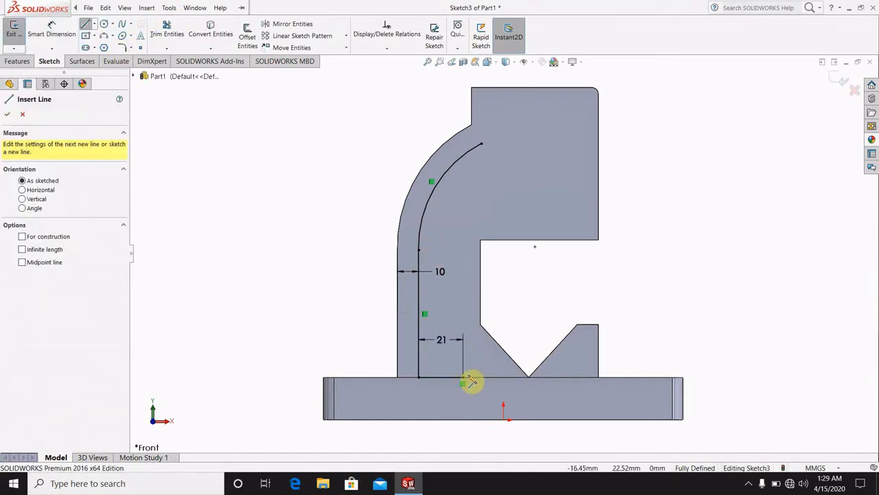
pyautogui.click(464, 379)
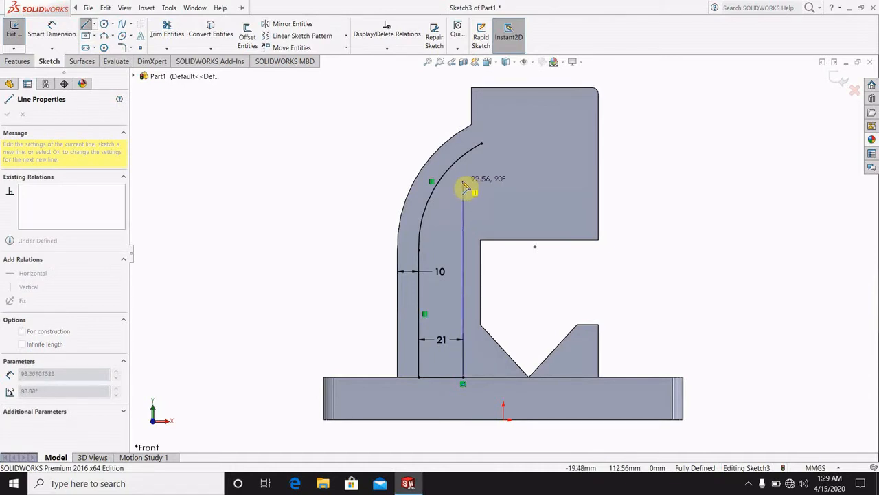
pyautogui.click(464, 152)
# Trim the ends of the vertical line and the offset arc that extend beyond their intersection.
pyautogui.click(159, 31)
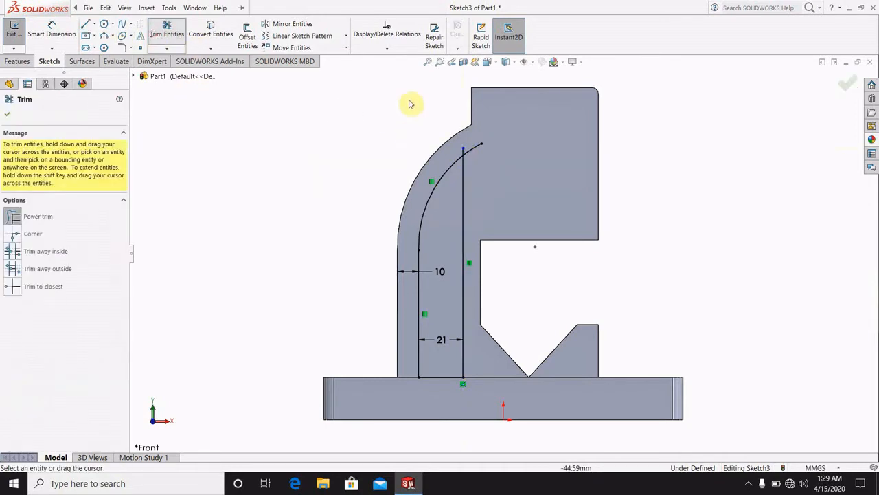
pyautogui.scroll(-4, 483, 147)
pyautogui.moveTo(475, 208)
pyautogui.mouseDown()
pyautogui.moveTo(460, 182)
pyautogui.moveTo(439, 188)
pyautogui.moveTo(434, 180)
pyautogui.mouseUp()
pyautogui.click(845, 84)
pyautogui.click(808, 154)
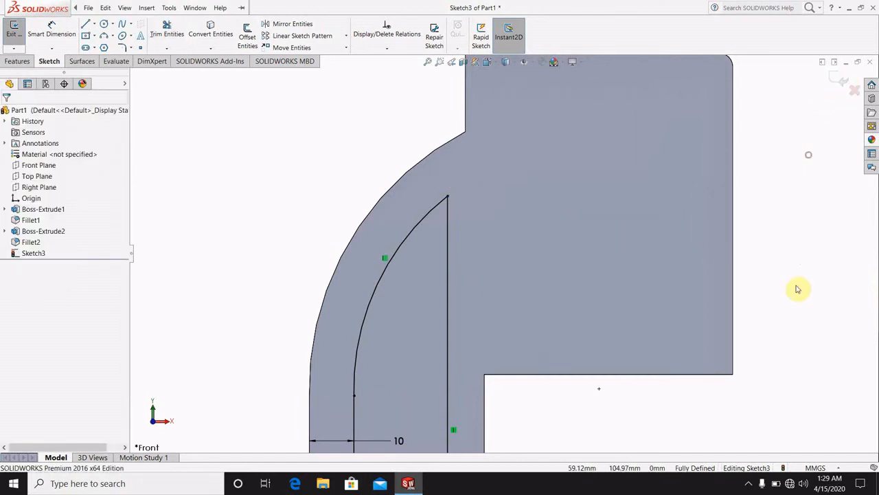
# Close the sketch and extrude-cut its profile into the body with a blind depth of 10 mm.
pyautogui.scroll(5, 796, 278)
pyautogui.scroll(2, 795, 279)
pyautogui.scroll(-1, 679, 291)
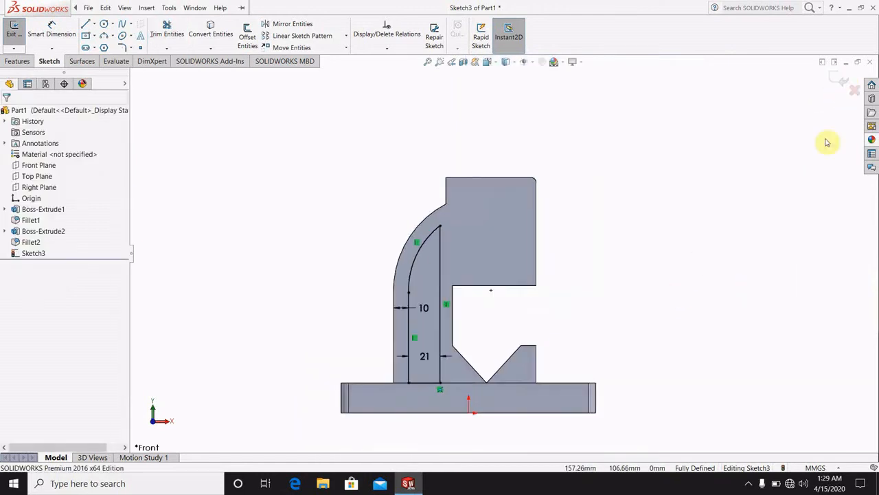
pyautogui.click(842, 81)
pyautogui.click(682, 163)
pyautogui.moveTo(697, 198); pyautogui.dragTo(665, 237, button='middle')
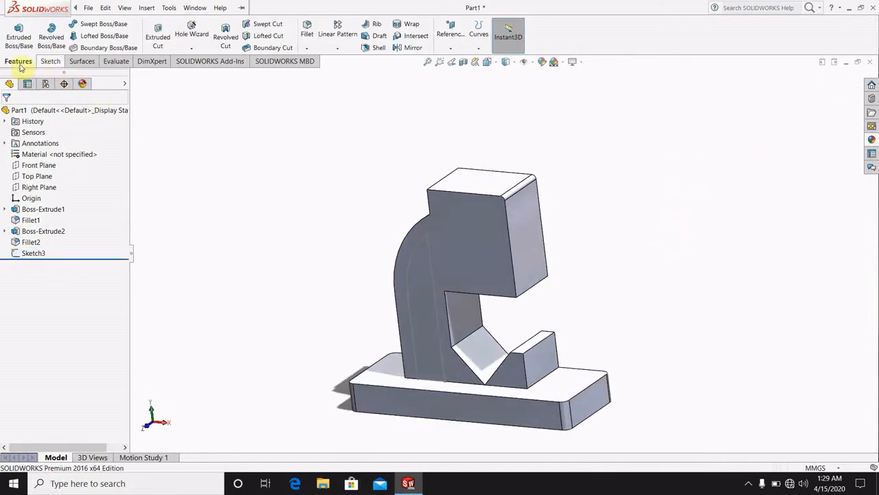
pyautogui.click(157, 36)
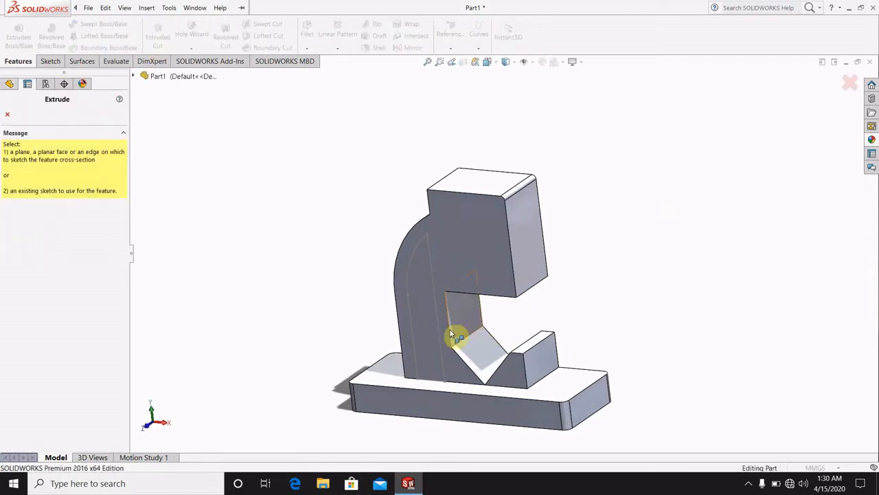
pyautogui.click(410, 282)
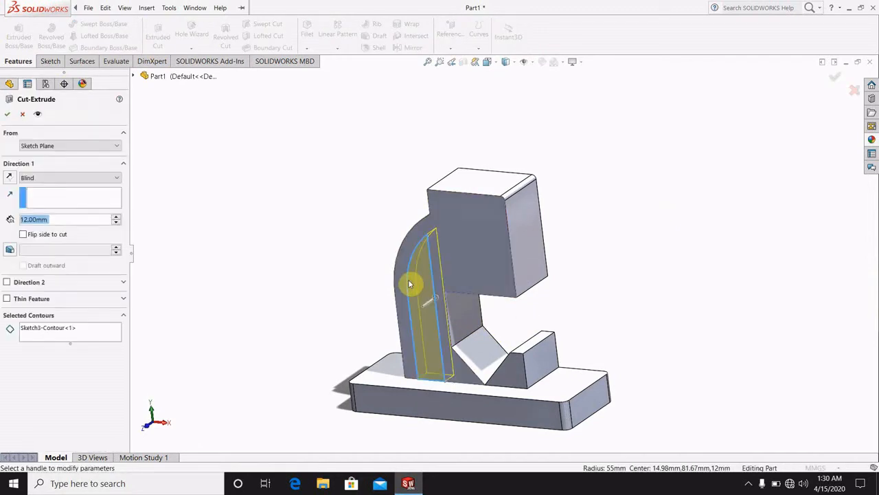
pyautogui.write('10')
pyautogui.press('Return')
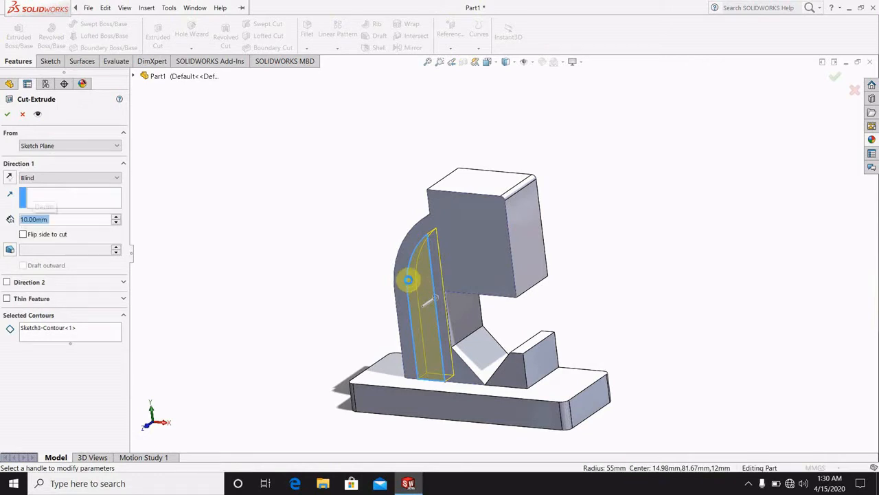
pyautogui.click(10, 116)
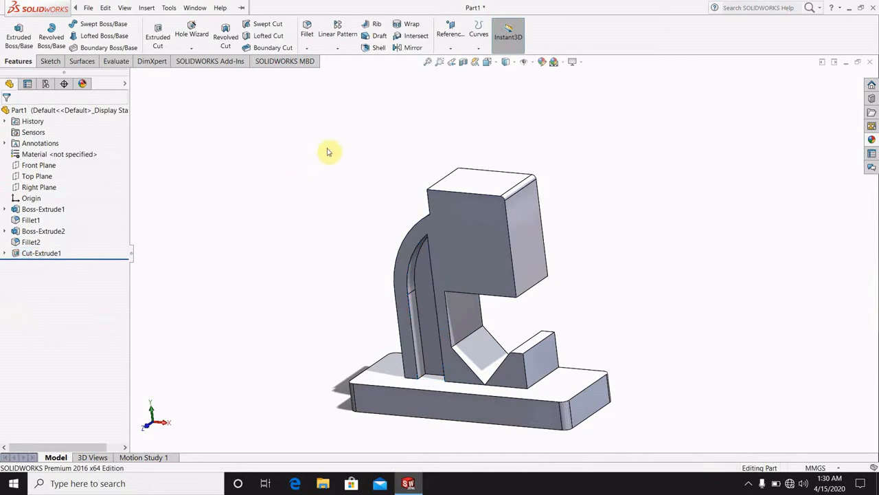
# Create a reference plane midway between the front and back faces of the C-shaped body.
pyautogui.click(445, 54)
pyautogui.click(457, 61)
pyautogui.click(483, 253)
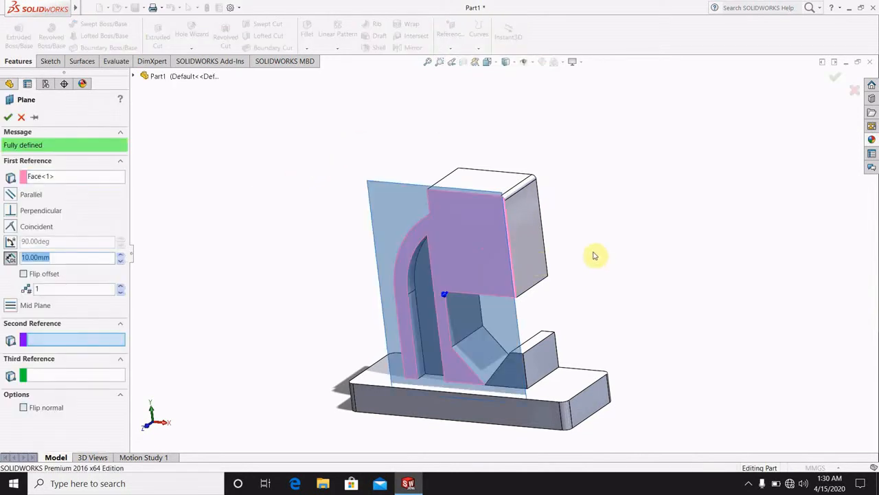
pyautogui.moveTo(596, 238); pyautogui.dragTo(471, 240, button='middle')
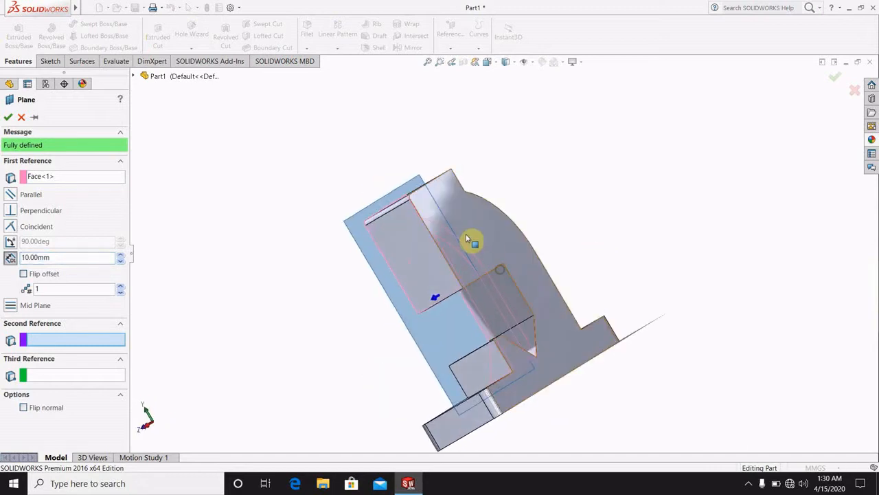
pyautogui.click(469, 238)
pyautogui.moveTo(636, 232); pyautogui.dragTo(700, 207, button='middle')
pyautogui.click(8, 117)
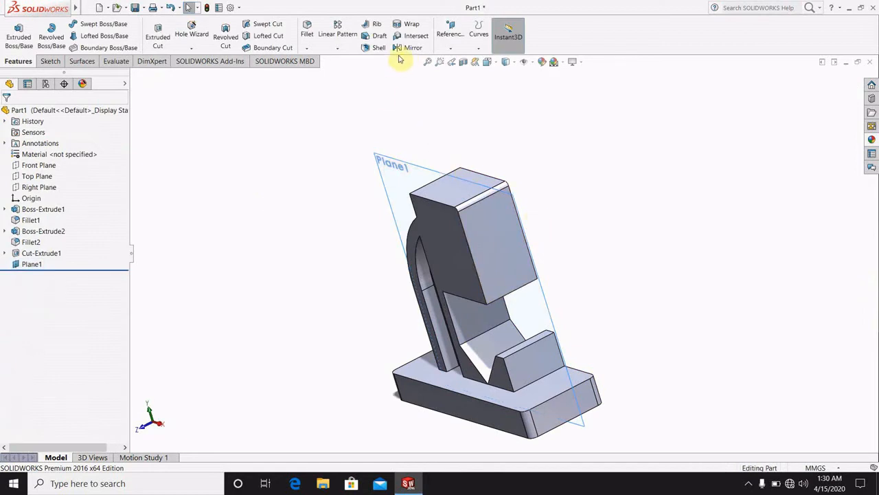
# Mirror the 10 mm deep cut about Plane1 to the other side of the body.
pyautogui.click(410, 48)
pyautogui.click(441, 311)
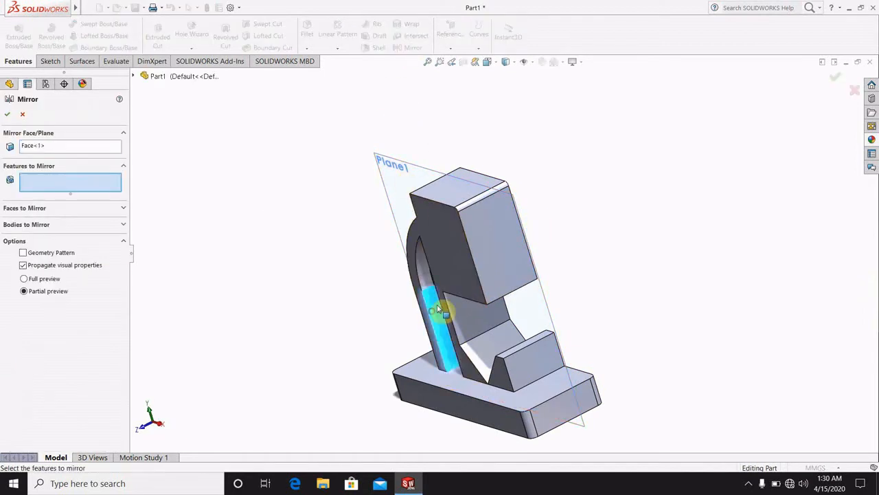
pyautogui.click(422, 275)
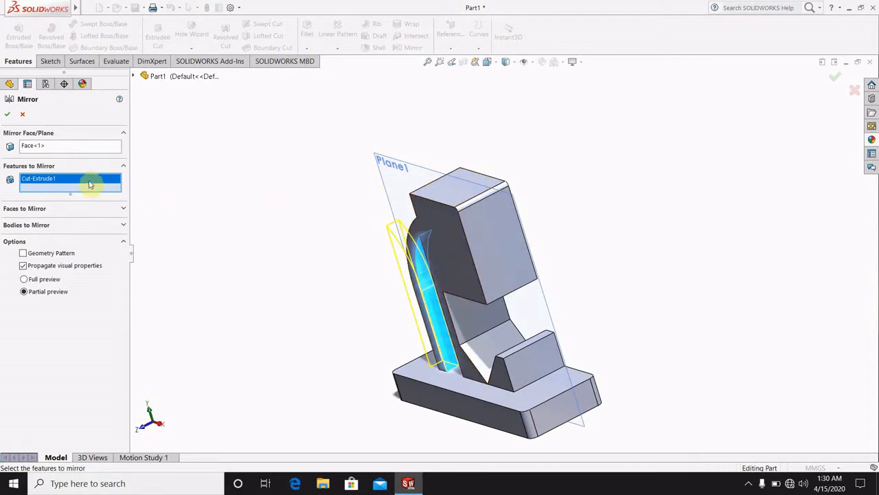
pyautogui.click(68, 150)
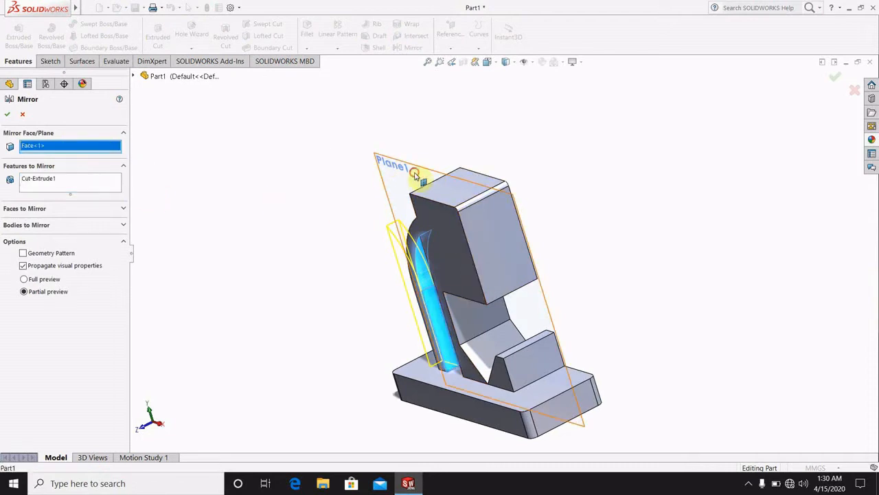
pyautogui.click(514, 194)
pyautogui.click(7, 114)
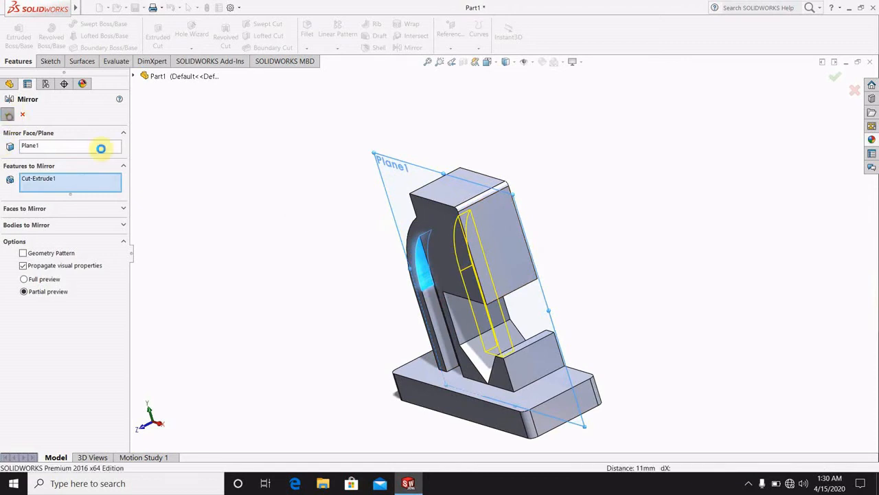
pyautogui.moveTo(643, 220); pyautogui.dragTo(696, 215, button='middle')
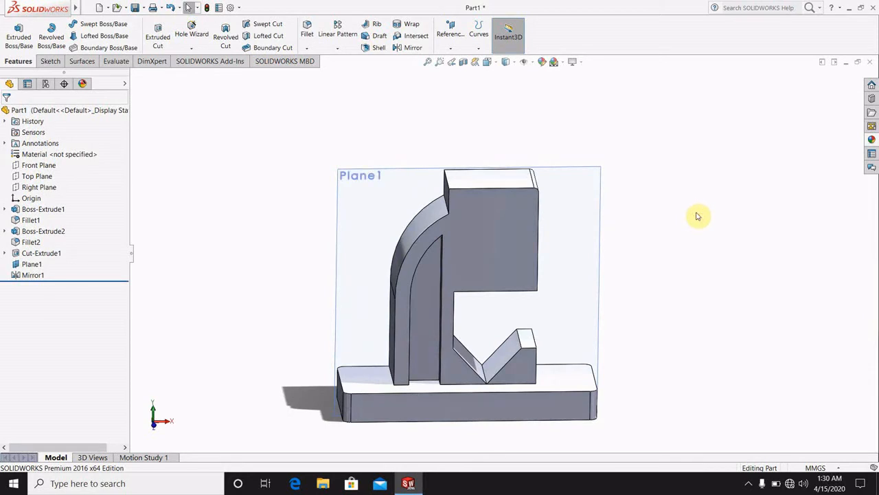
# Hide the reference plane Plane1.
pyautogui.moveTo(669, 216); pyautogui.dragTo(637, 204, button='middle')
pyautogui.click(581, 225)
pyautogui.rightClick(581, 226)
pyautogui.click(608, 210)
pyautogui.moveTo(661, 254)
pyautogui.mouseDown(button='middle')
pyautogui.moveTo(591, 279)
pyautogui.moveTo(676, 254)
pyautogui.mouseUp(button='middle')
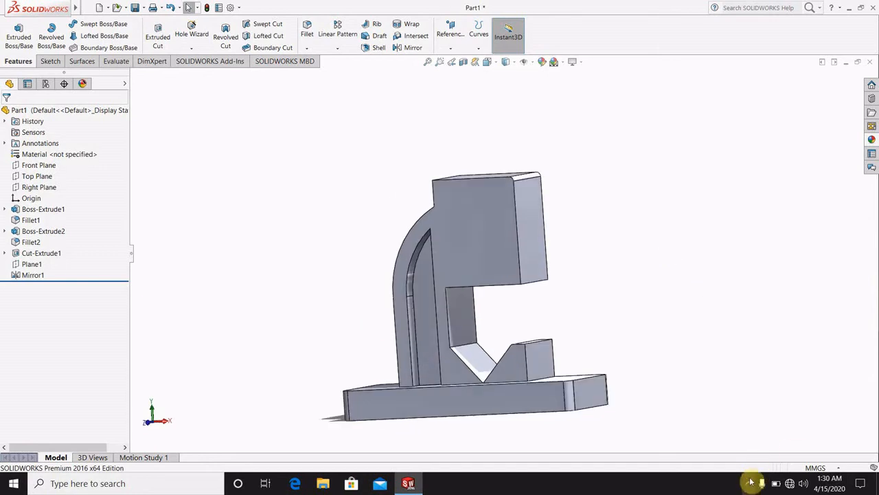
pyautogui.click(750, 482)
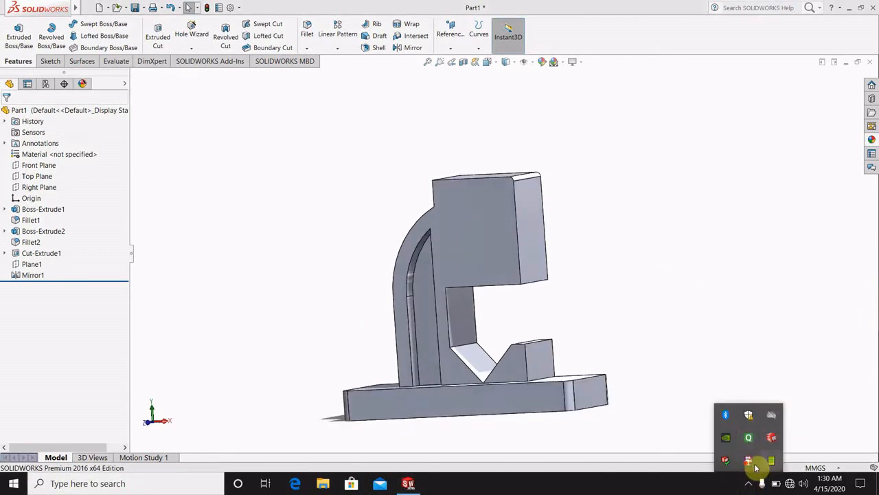
pyautogui.rightClick(755, 467)
pyautogui.click(768, 357)
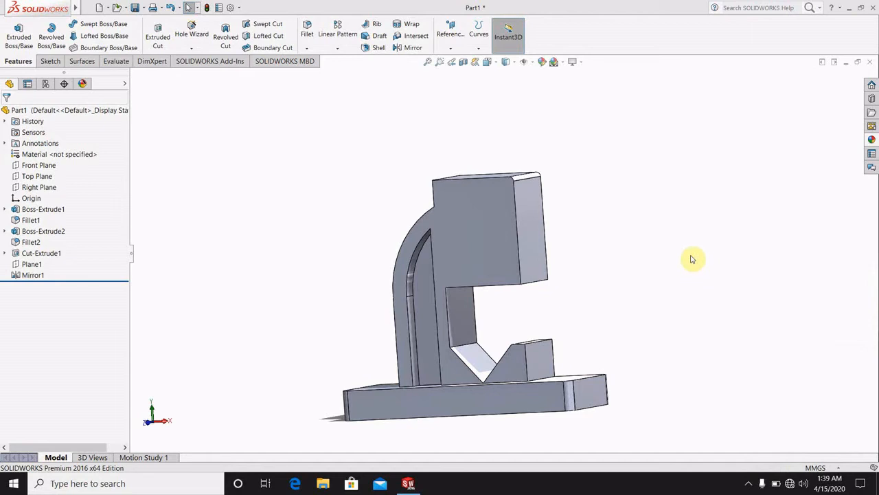
pyautogui.click(749, 483)
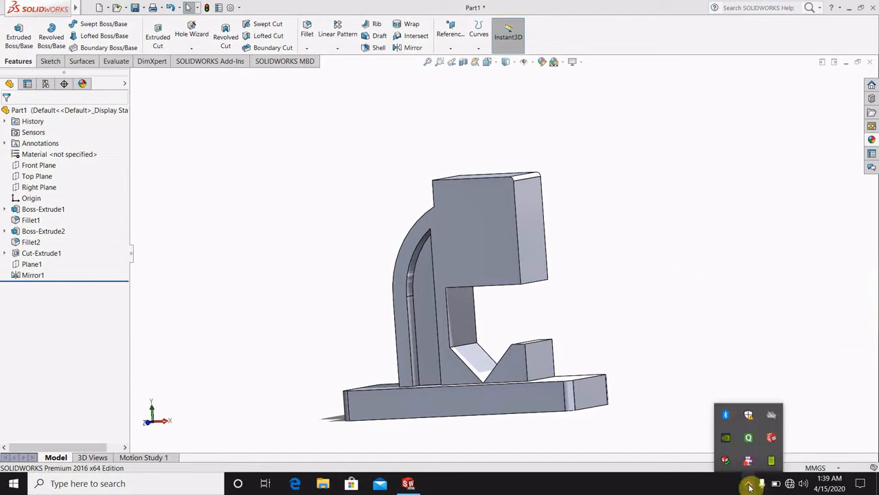
pyautogui.click(749, 486)
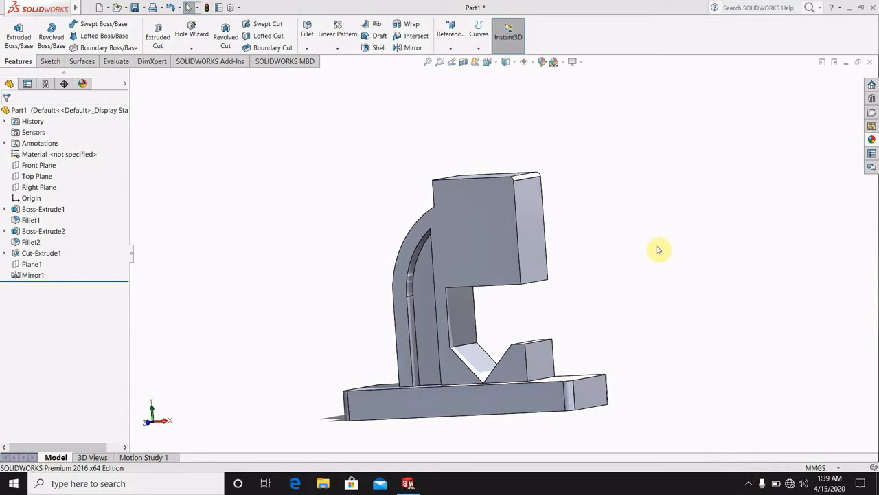
# Start a sketch on the top face of the base and view it from the top.
pyautogui.moveTo(661, 248); pyautogui.dragTo(684, 366, button='middle')
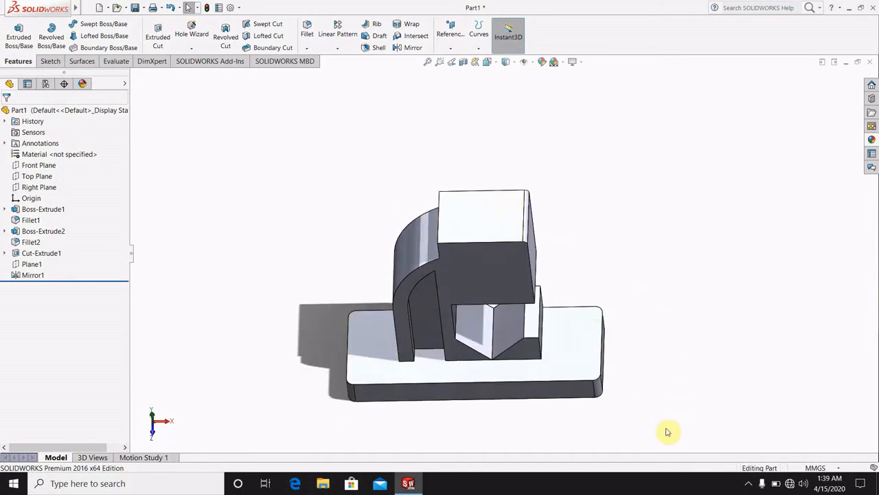
pyautogui.click(582, 349)
pyautogui.click(613, 320)
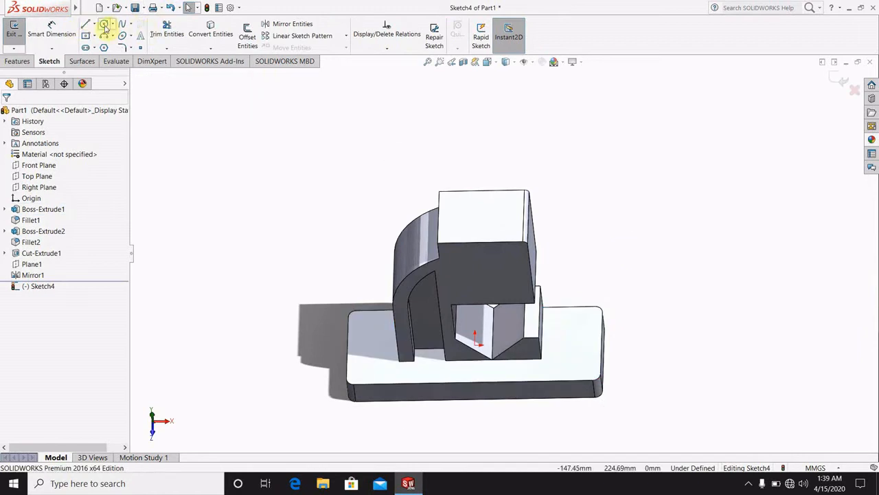
pyautogui.click(485, 62)
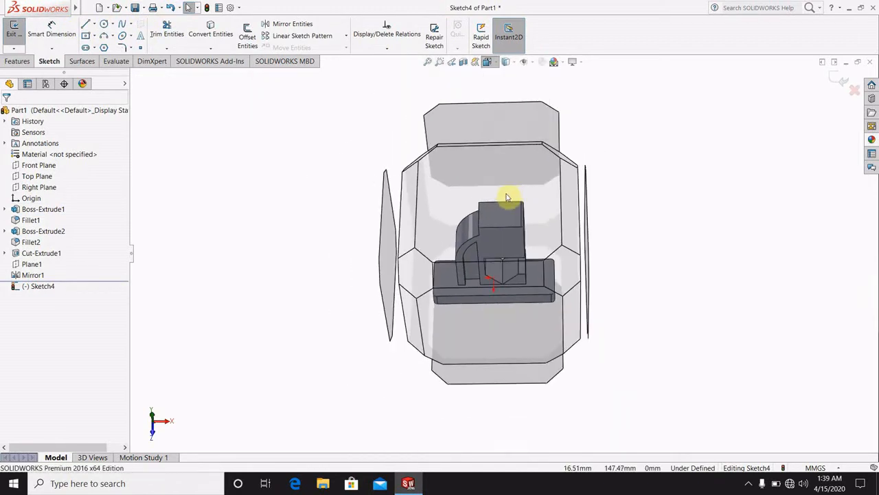
pyautogui.click(507, 198)
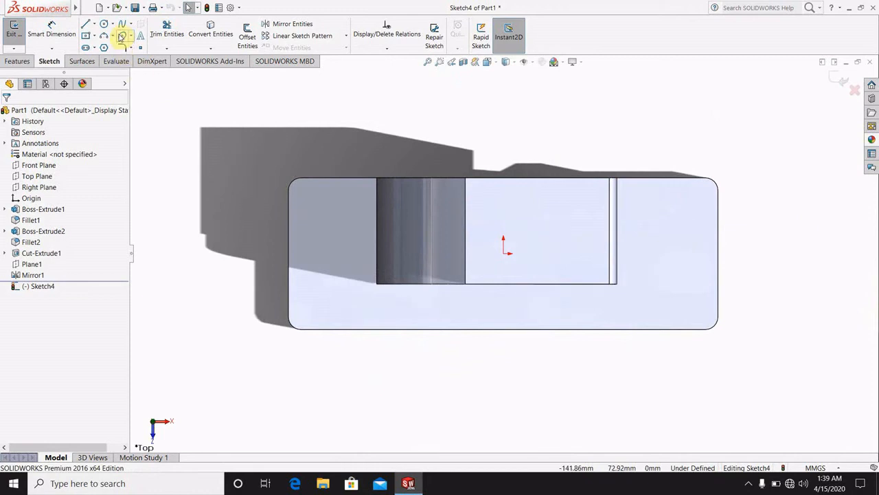
# Sketch two circles level with the origin, about 5 mm radius near the base's right end and about 4.5 mm near its left end.
pyautogui.click(105, 25)
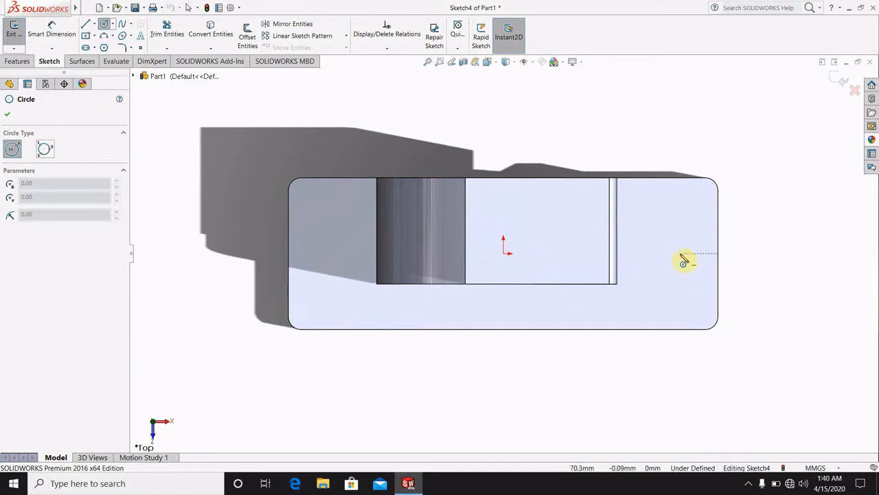
pyautogui.click(679, 254)
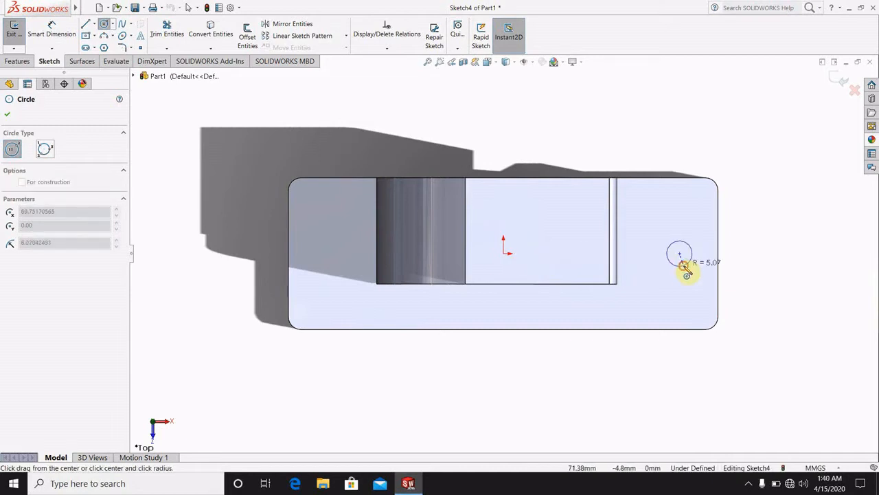
pyautogui.click(684, 266)
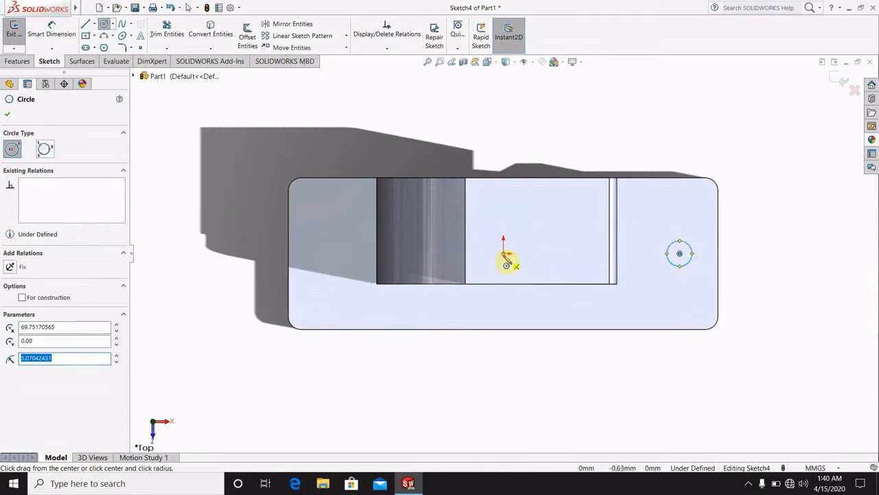
pyautogui.click(335, 253)
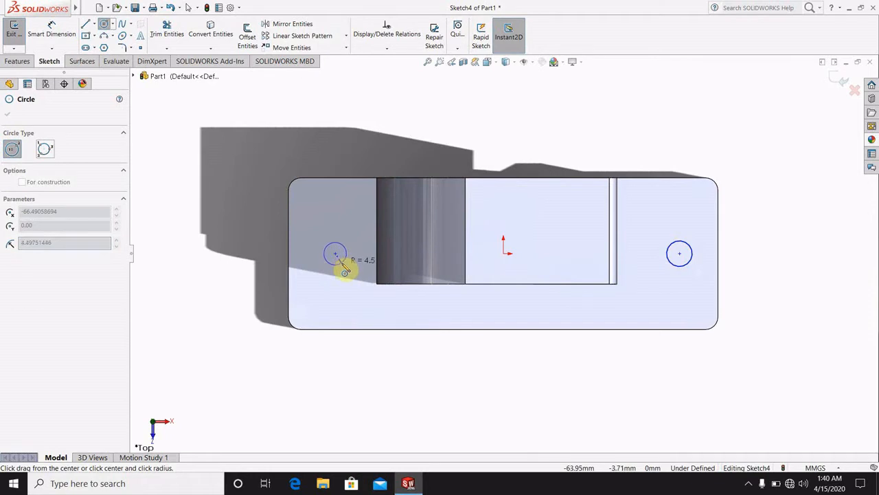
pyautogui.click(345, 269)
pyautogui.click(7, 118)
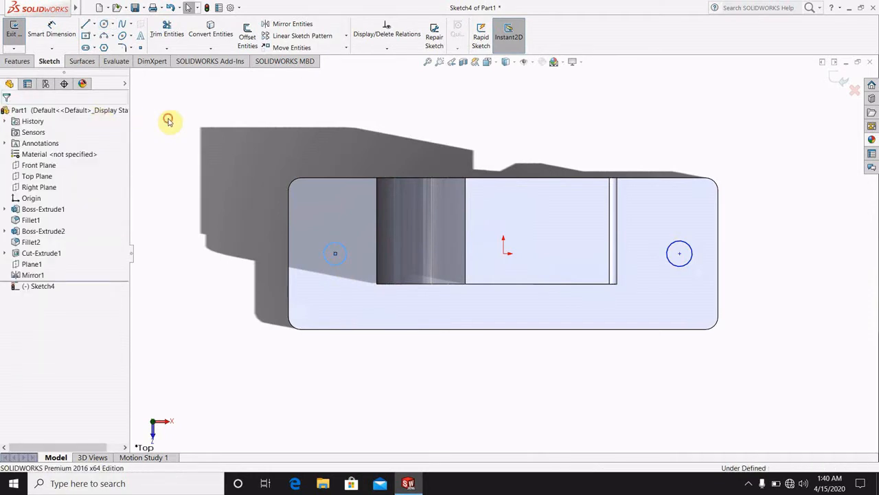
pyautogui.click(57, 35)
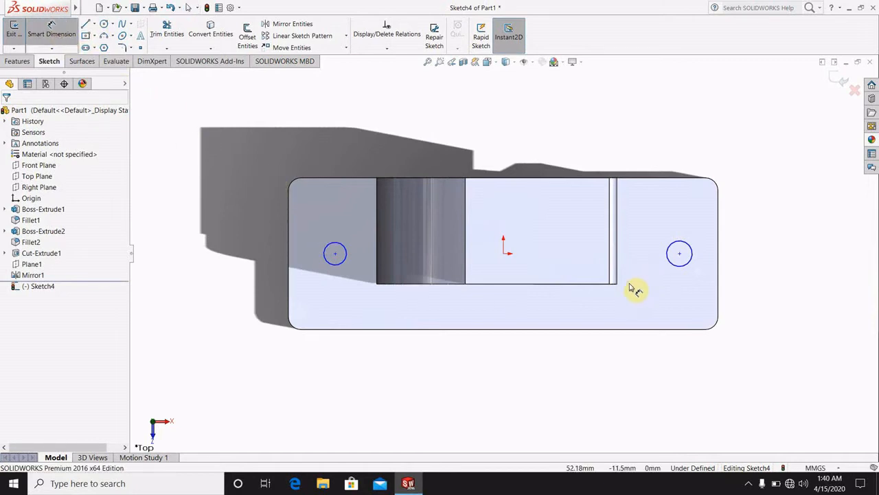
pyautogui.click(504, 256)
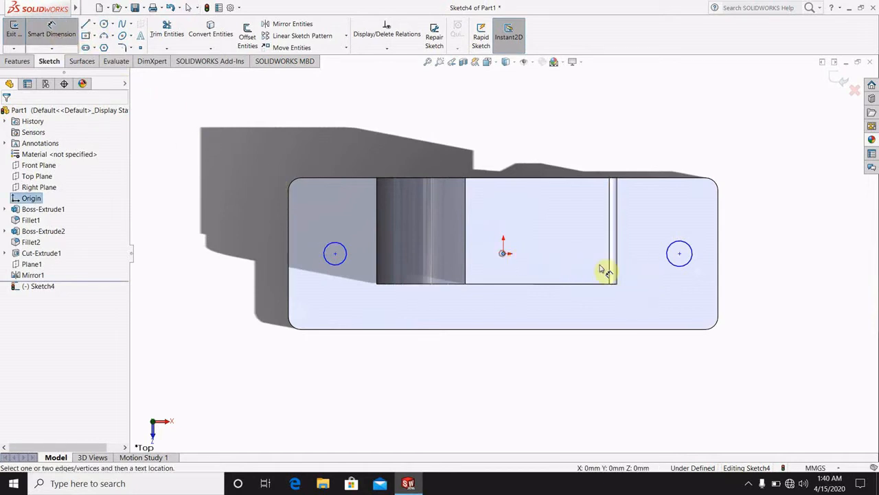
pyautogui.click(679, 256)
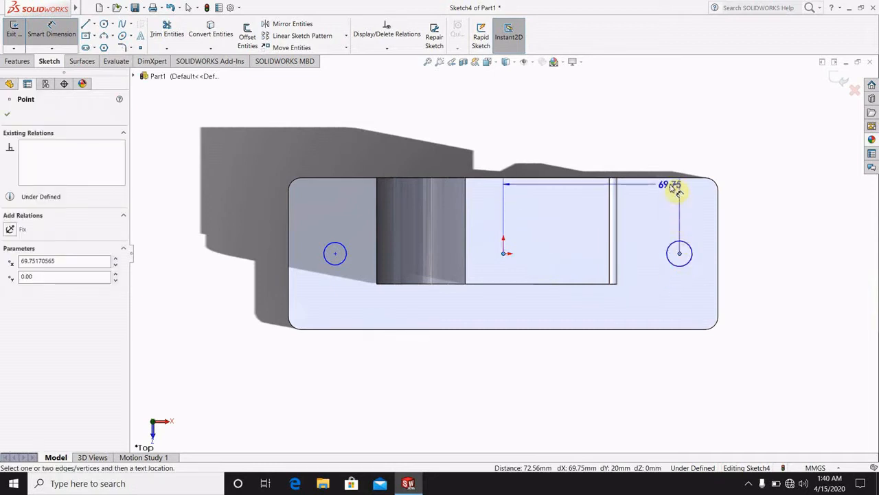
pyautogui.press('Escape')
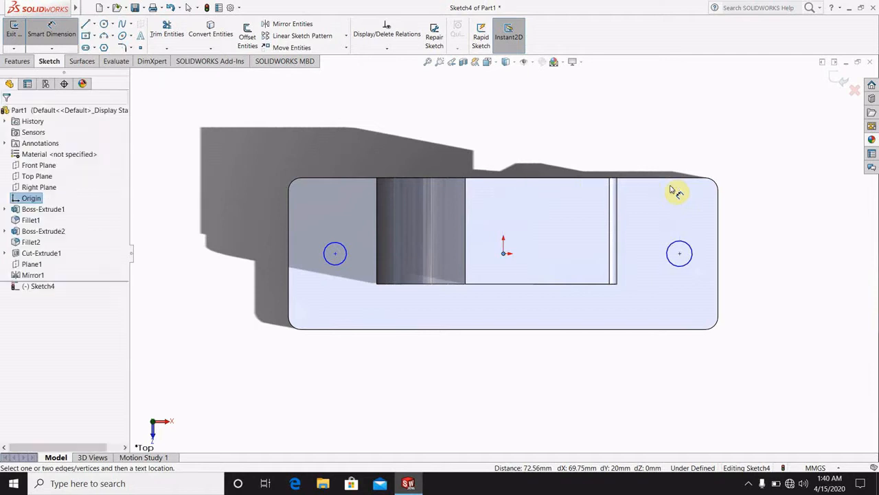
pyautogui.click(506, 255)
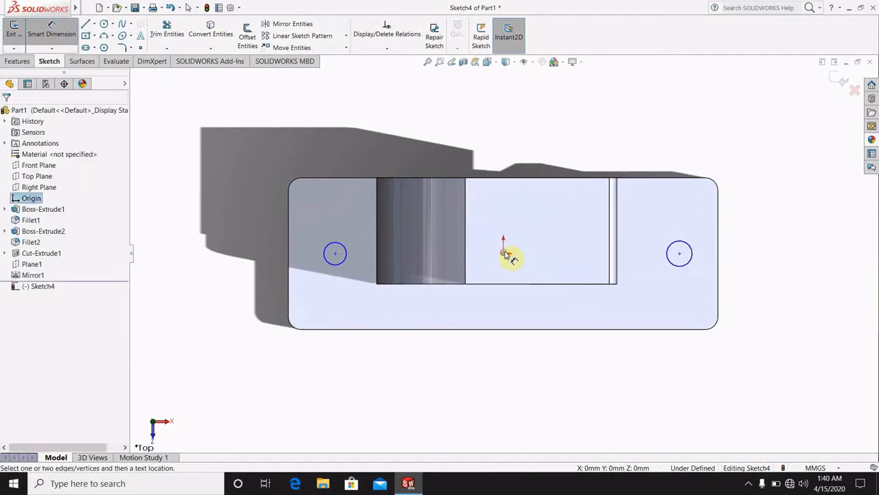
pyautogui.click(680, 254)
pyautogui.press('Escape')
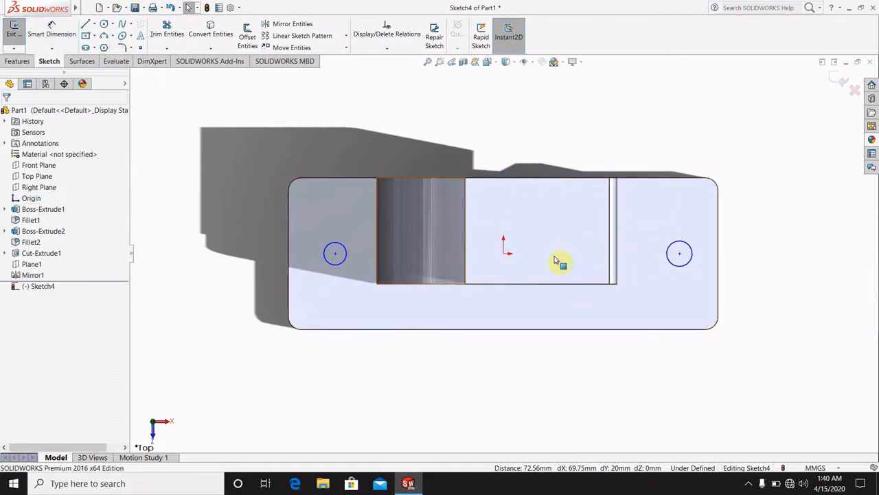
# Trim away the right-hand circle and redraw it level with the origin, about 70 mm from it, with about 4.2 mm radius.
pyautogui.click(165, 33)
pyautogui.moveTo(690, 229); pyautogui.dragTo(648, 277)
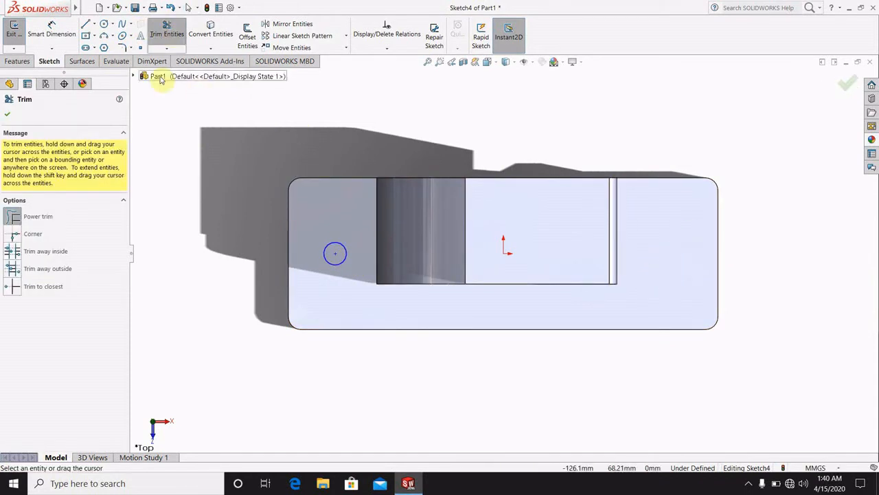
pyautogui.click(104, 25)
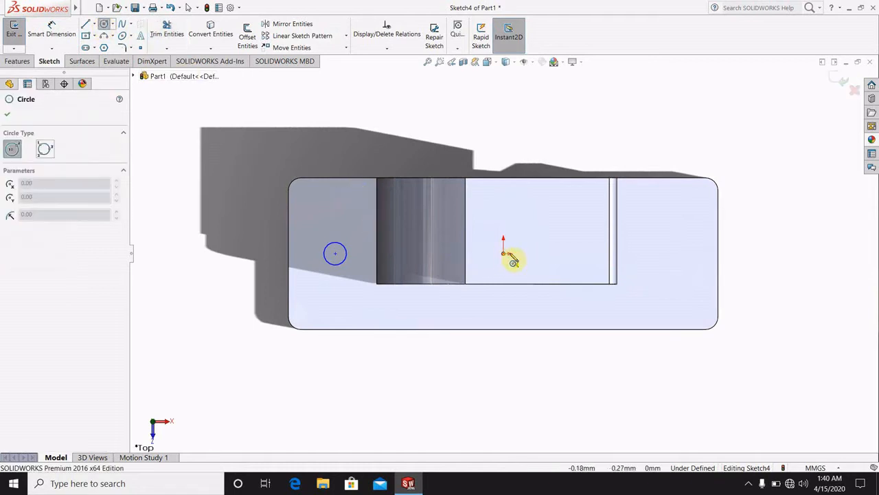
pyautogui.click(681, 254)
pyautogui.click(684, 262)
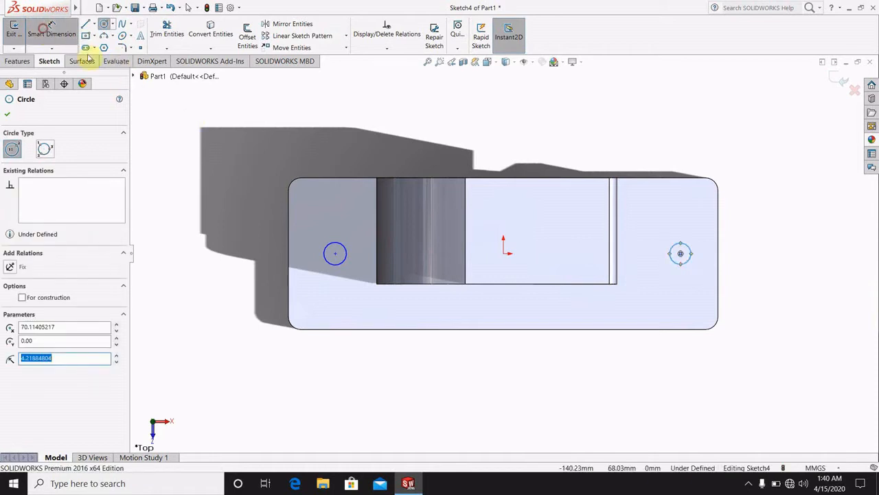
# Dimension the right-hand circle with a diameter of 13 mm.
pyautogui.click(689, 260)
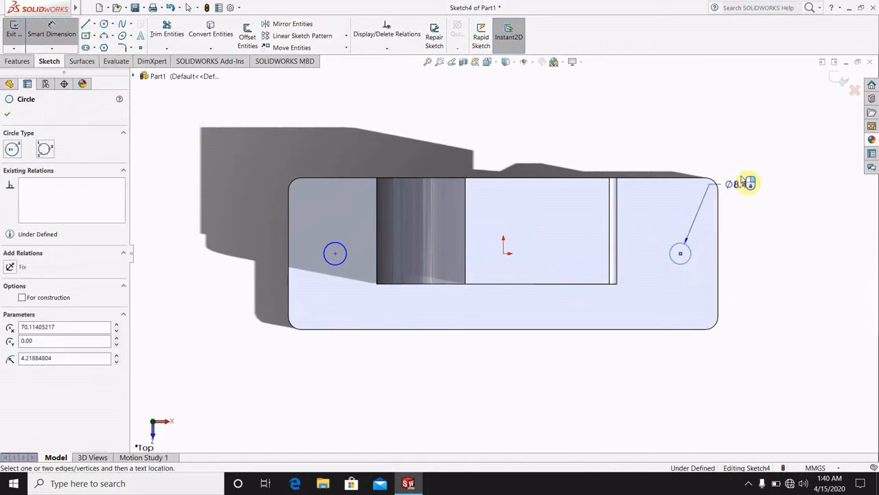
pyautogui.click(759, 141)
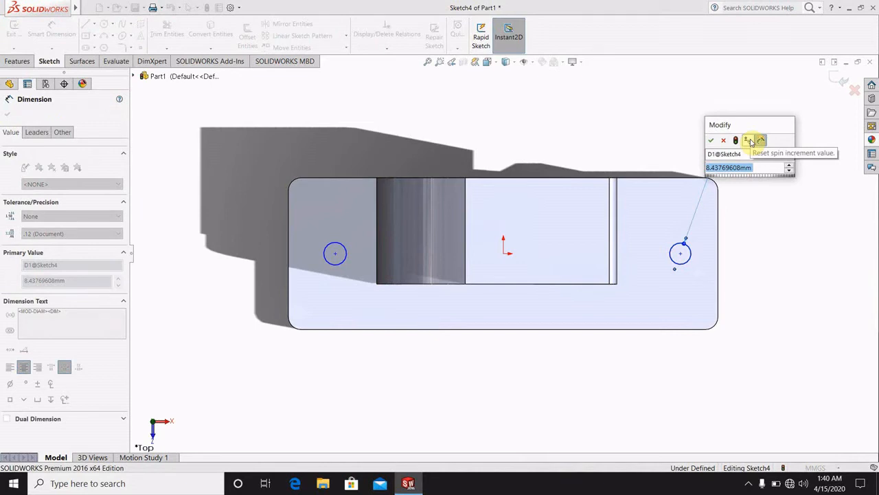
pyautogui.write('13')
pyautogui.press('Return')
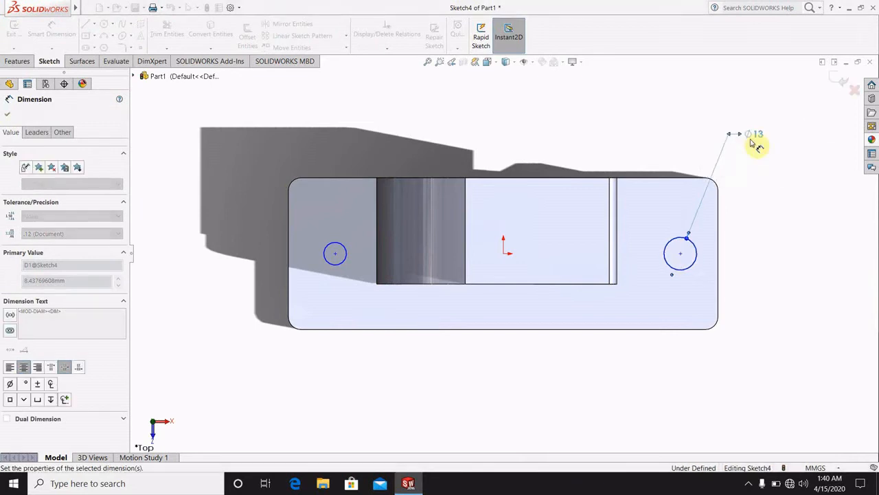
pyautogui.click(799, 218)
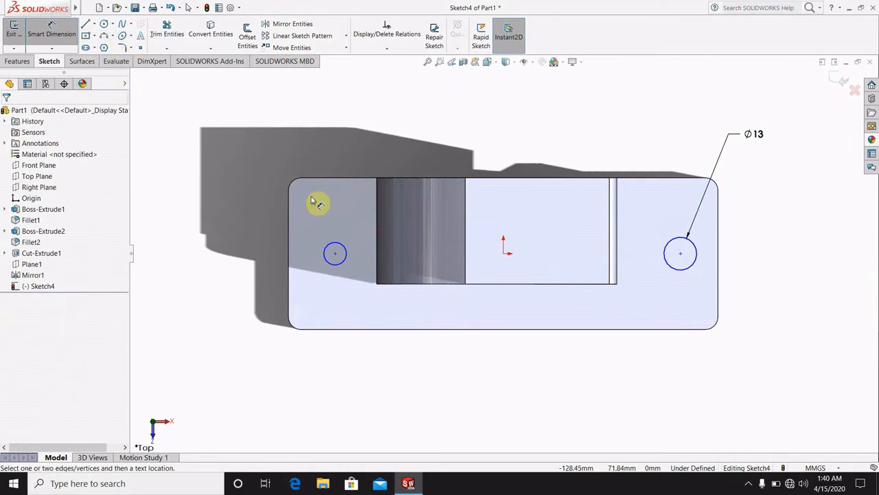
# Dimension the left-hand circle with a diameter of 13 mm.
pyautogui.click(329, 249)
pyautogui.click(220, 112)
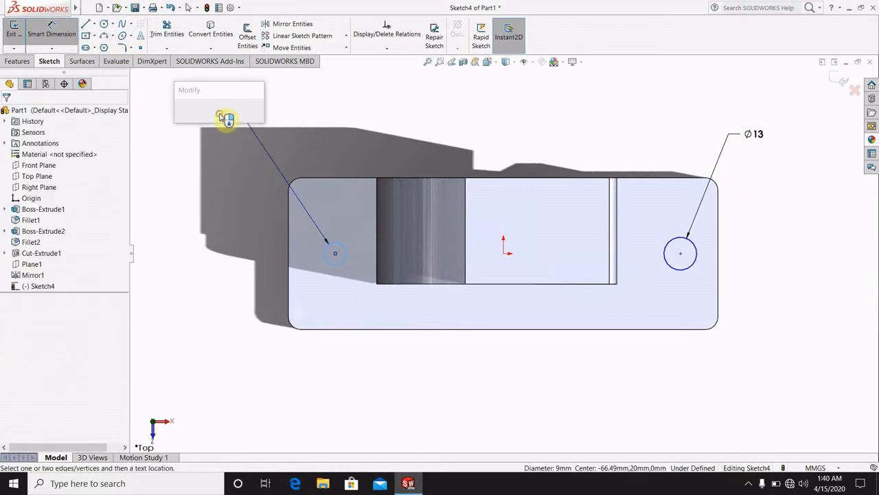
pyautogui.write('13')
pyautogui.press('Return')
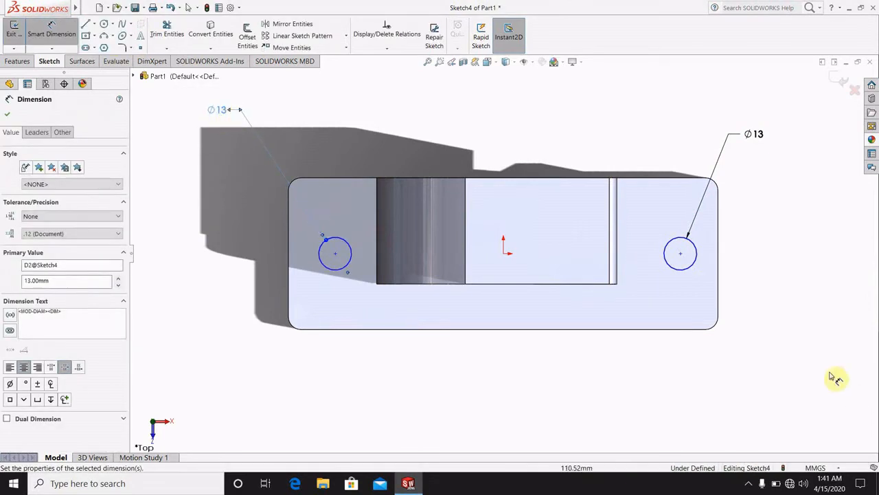
pyautogui.click(781, 314)
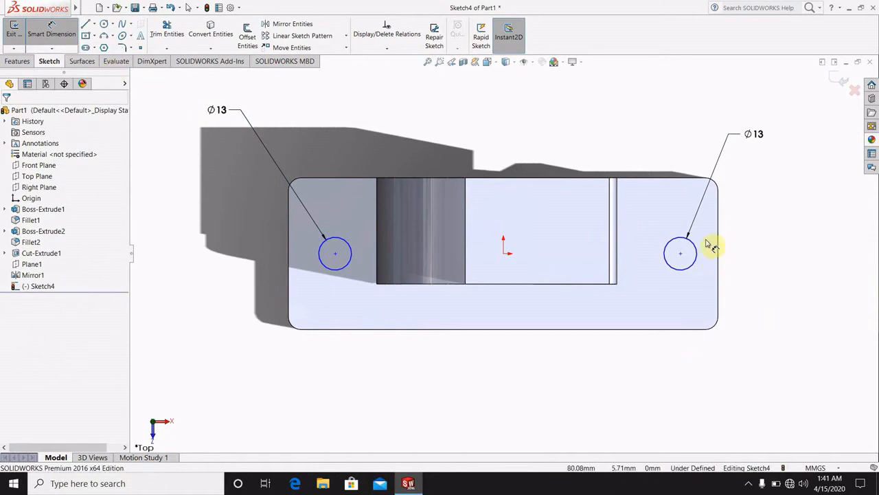
# Dimension the right-hand circle's centre 15 mm from the right edge of the base.
pyautogui.click(712, 259)
pyautogui.click(719, 258)
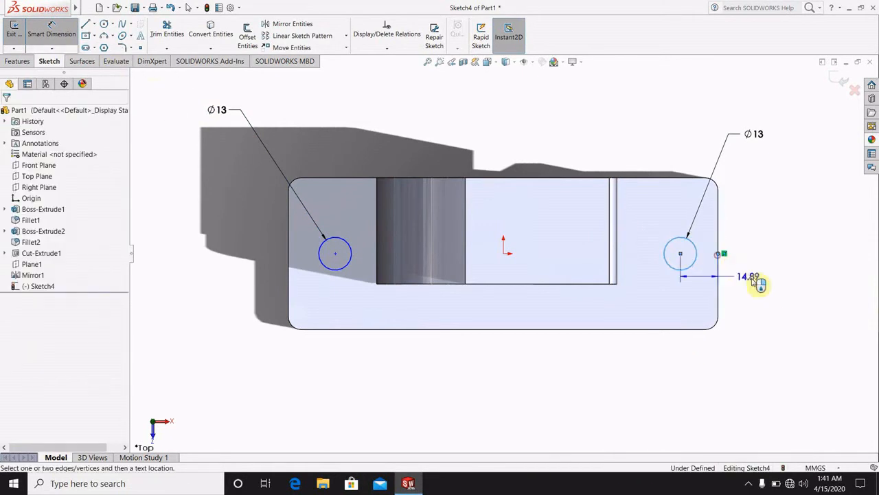
pyautogui.click(768, 294)
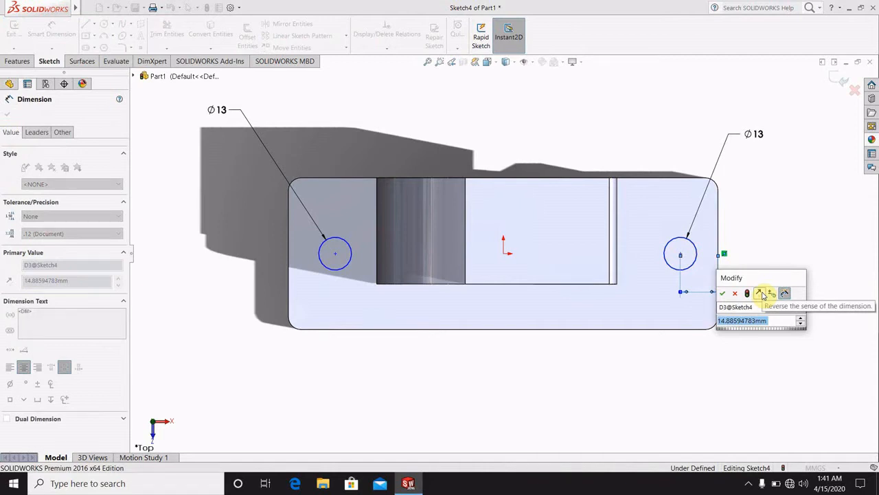
pyautogui.write('15')
pyautogui.press('Return')
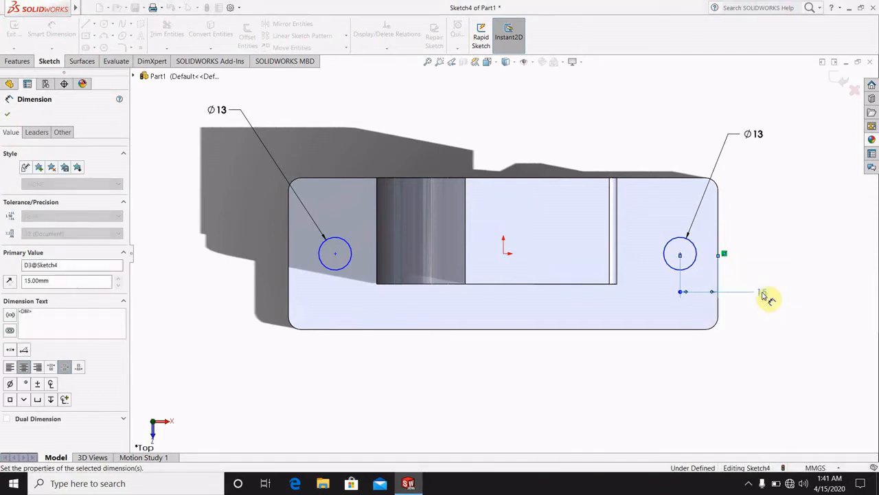
pyautogui.click(218, 97)
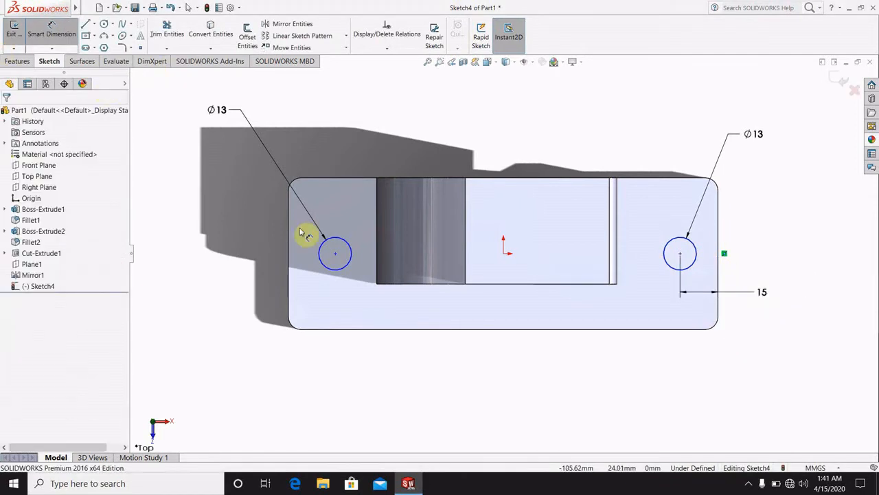
# Dimension the left-hand circle's centre 15 mm from the left edge of the base and close the sketch.
pyautogui.click(335, 254)
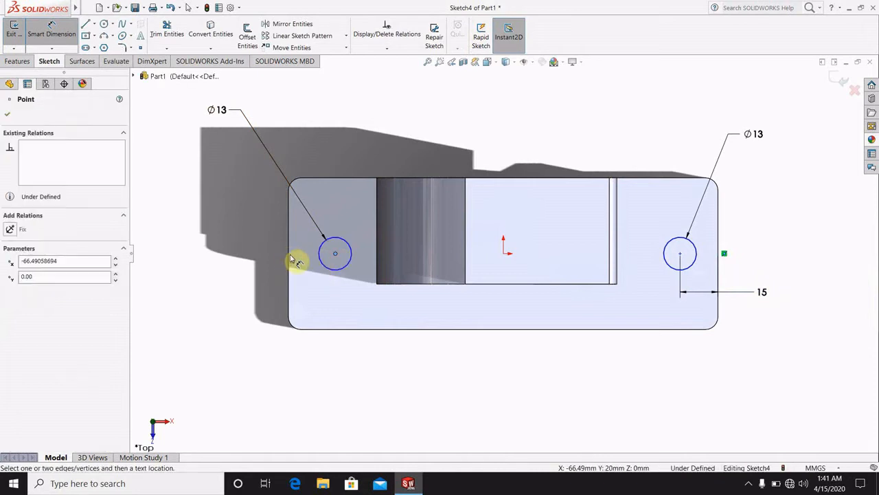
pyautogui.click(290, 257)
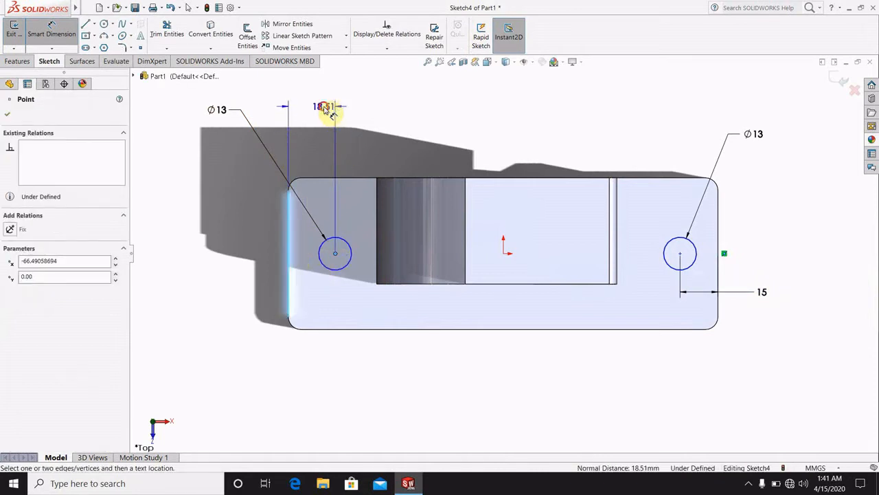
pyautogui.click(323, 105)
pyautogui.write('15')
pyautogui.press('Return')
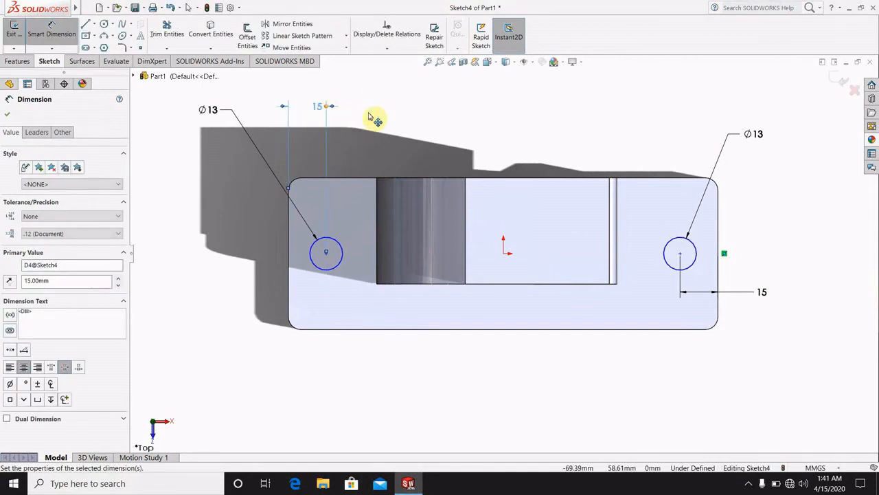
pyautogui.click(841, 81)
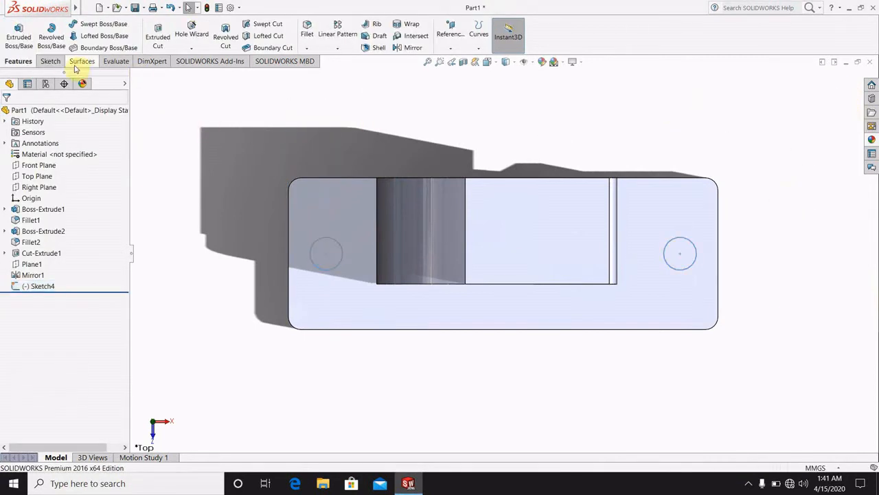
# Extrude-cut both 13 mm circles in the base using the Through All end condition.
pyautogui.click(157, 37)
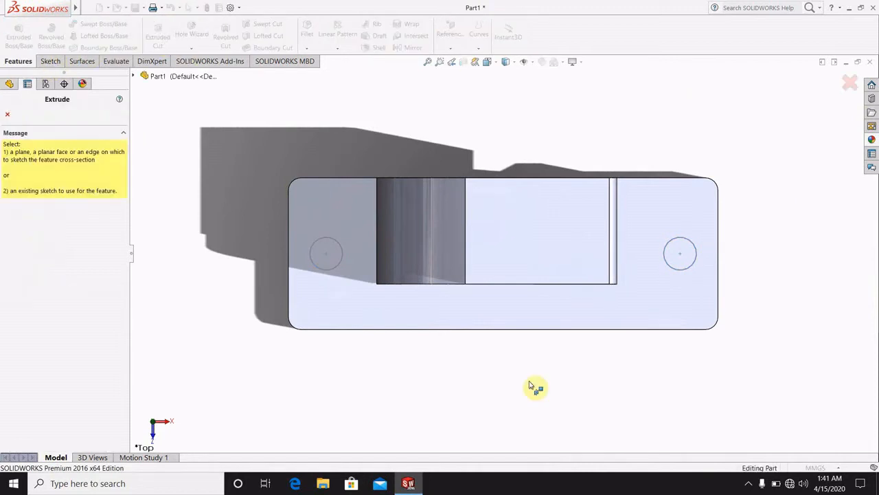
pyautogui.click(685, 272)
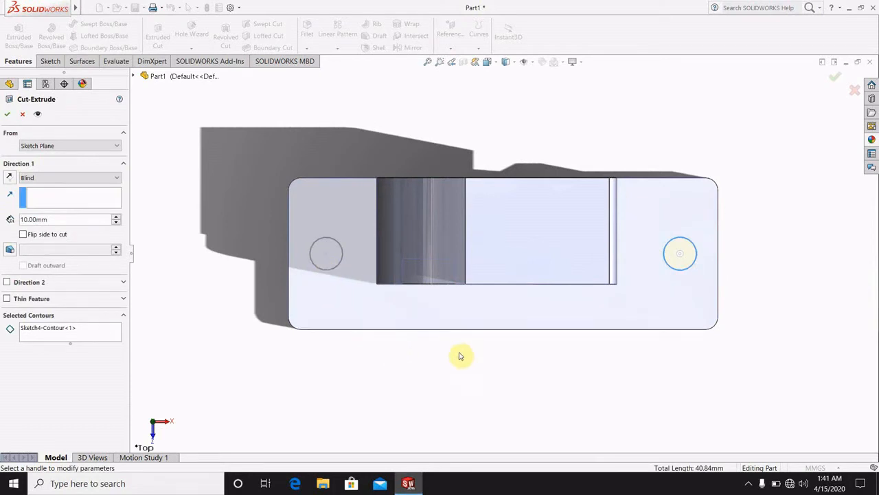
pyautogui.moveTo(459, 355); pyautogui.dragTo(135, 276, button='middle')
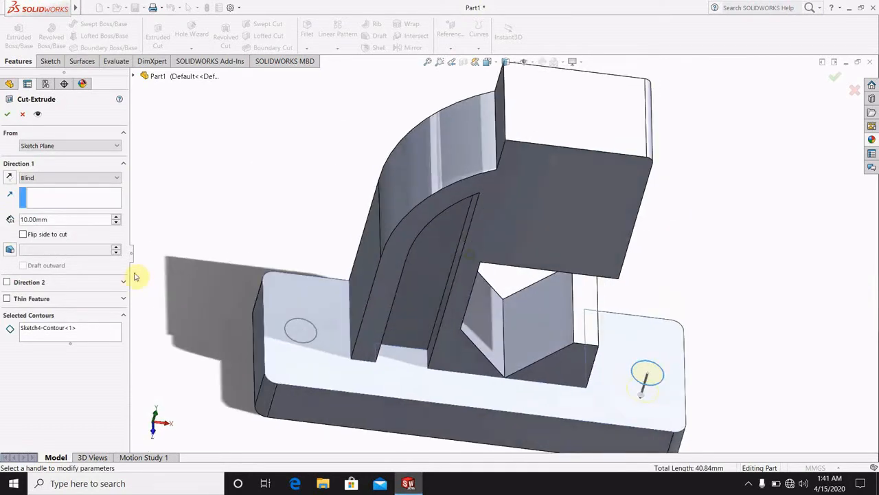
pyautogui.click(88, 340)
pyautogui.click(299, 330)
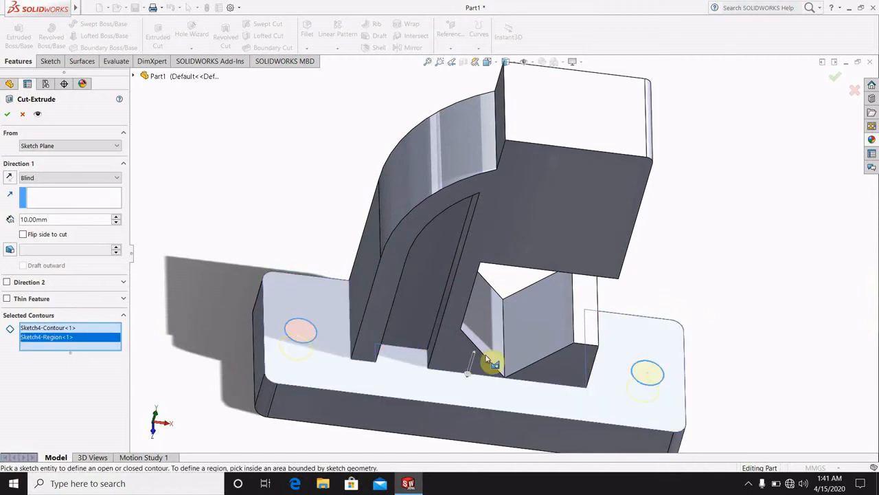
pyautogui.click(653, 376)
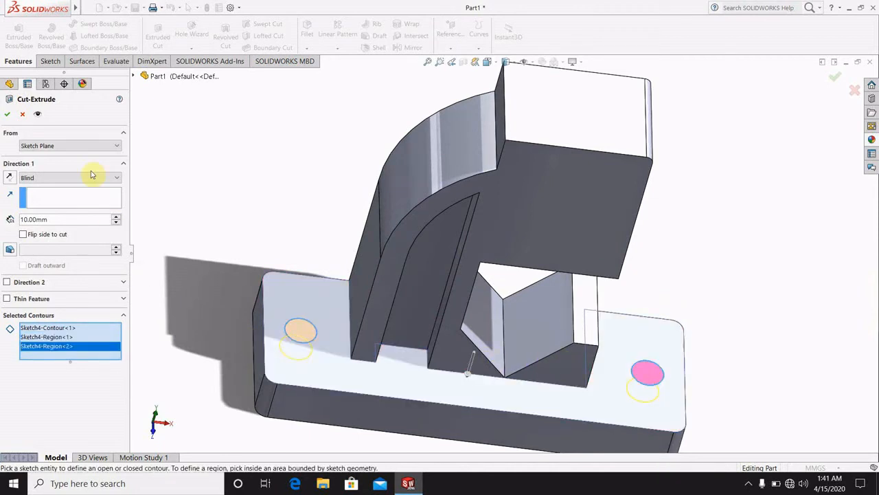
pyautogui.click(45, 179)
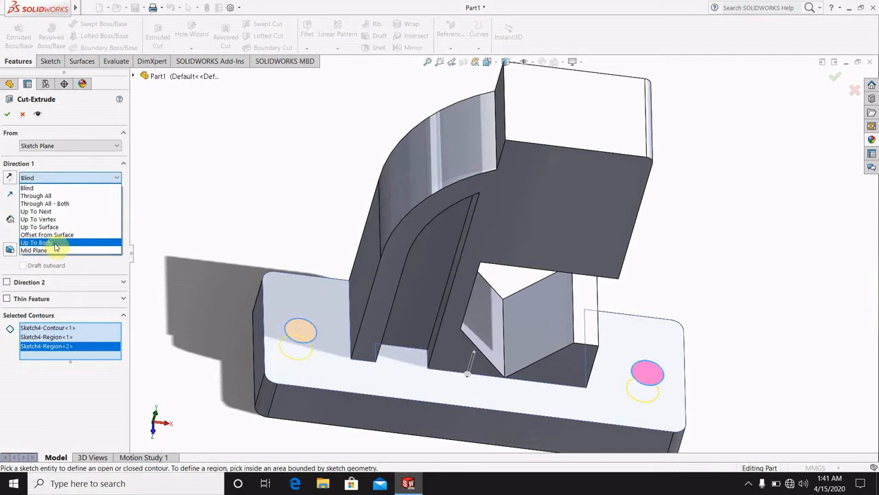
pyautogui.click(43, 196)
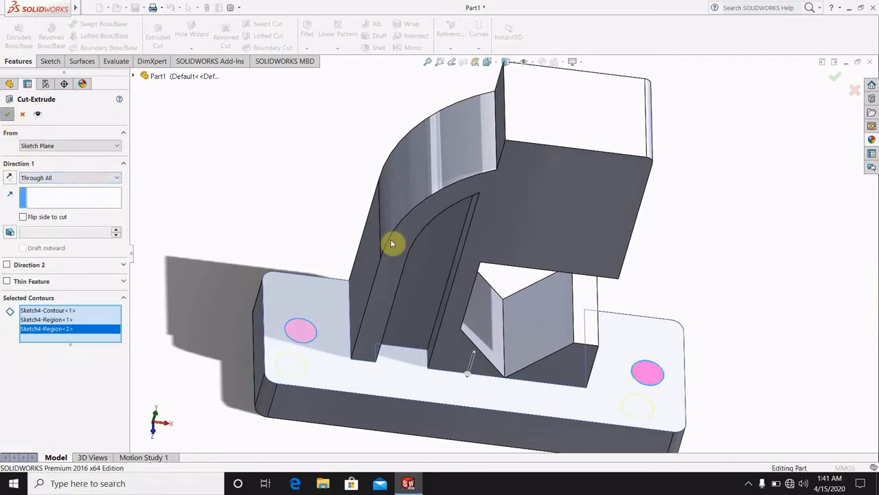
pyautogui.click(698, 236)
# Start a new sketch on the Front Plane and set the standard front view.
pyautogui.moveTo(732, 245); pyautogui.dragTo(621, 309, button='middle')
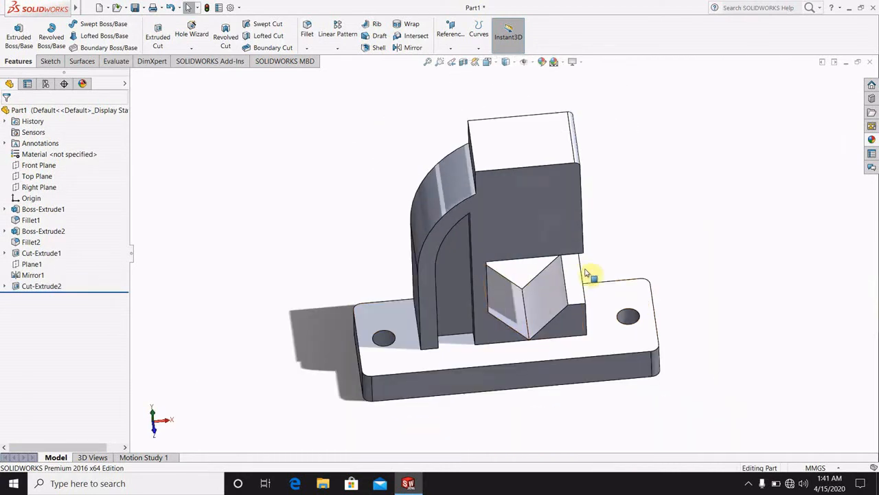
pyautogui.moveTo(659, 270); pyautogui.dragTo(623, 193, button='middle')
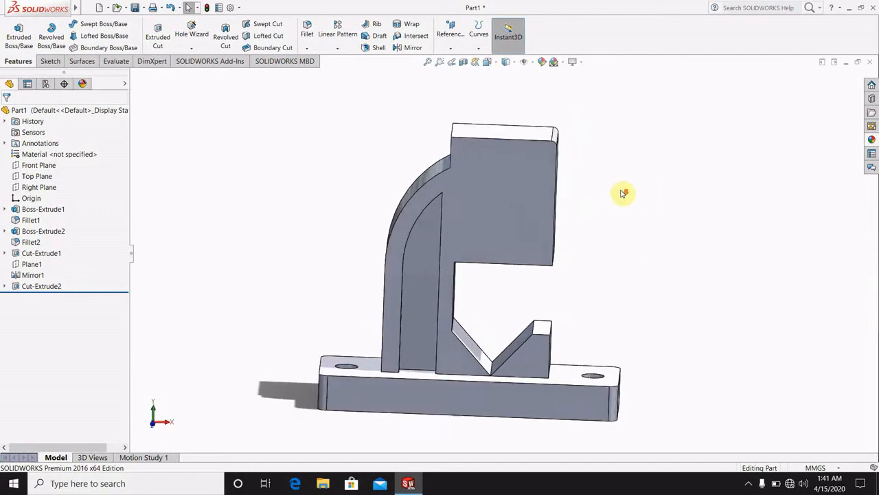
pyautogui.click(39, 165)
pyautogui.click(43, 154)
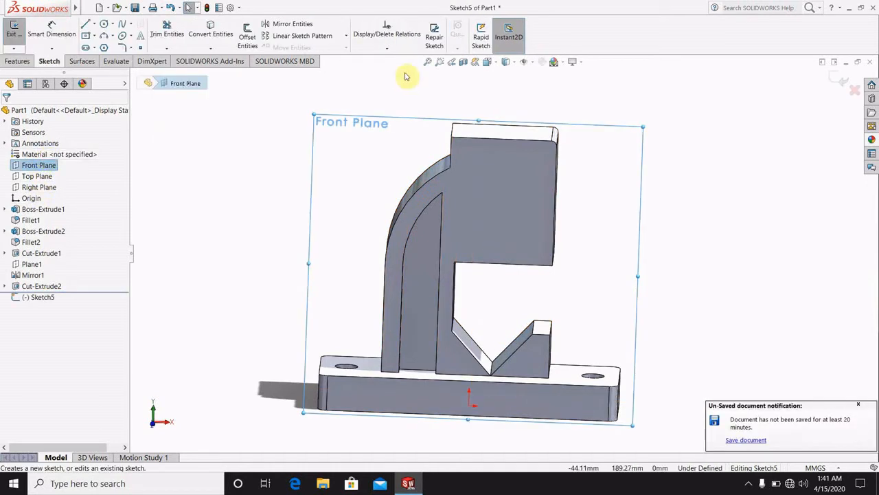
pyautogui.click(485, 66)
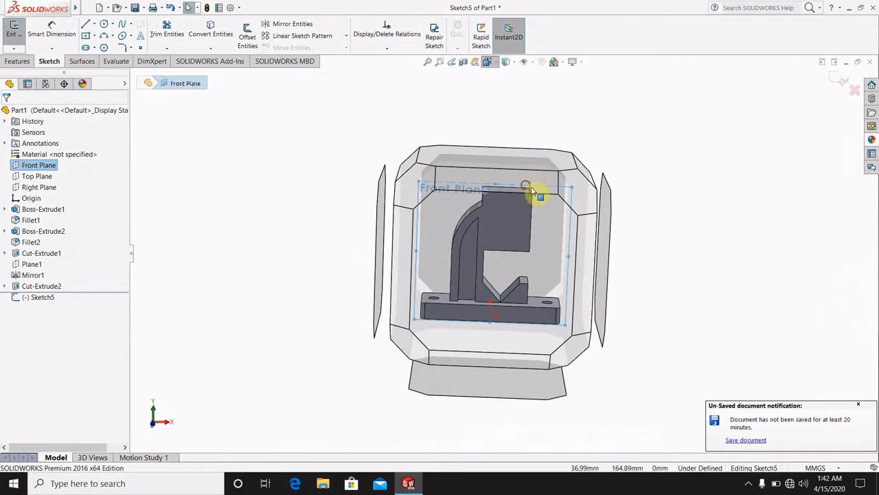
pyautogui.click(530, 190)
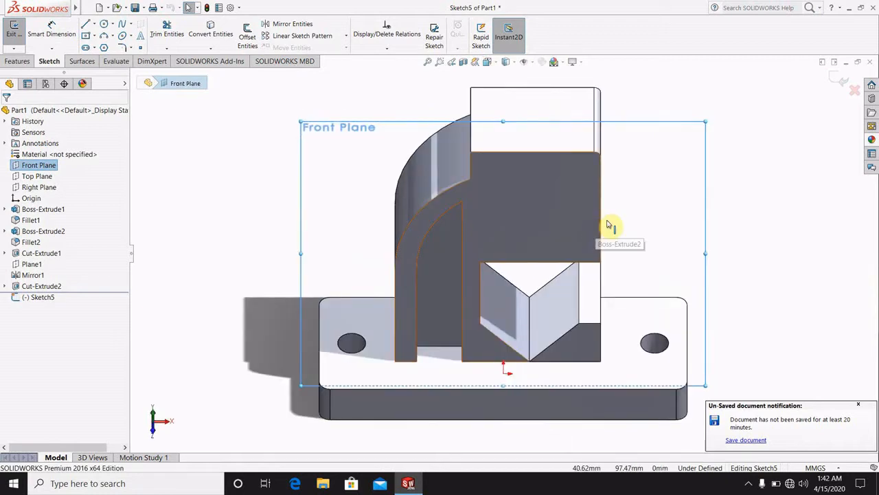
pyautogui.click(486, 62)
pyautogui.click(521, 287)
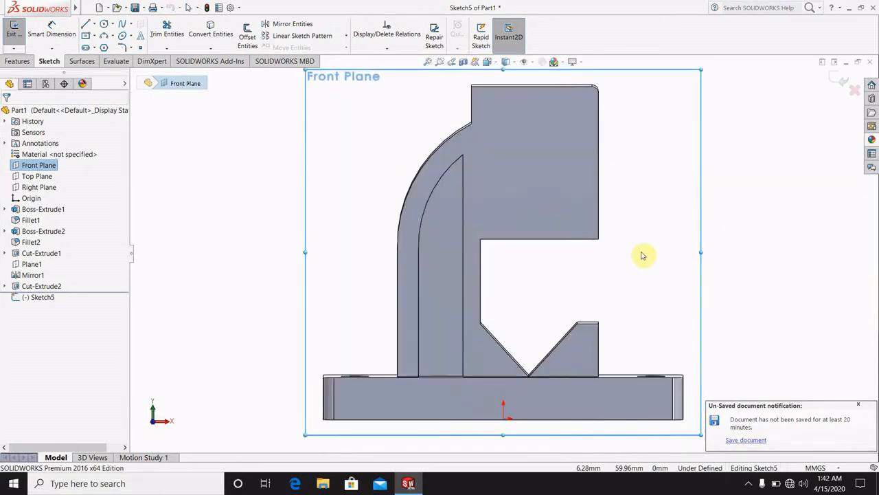
pyautogui.click(784, 252)
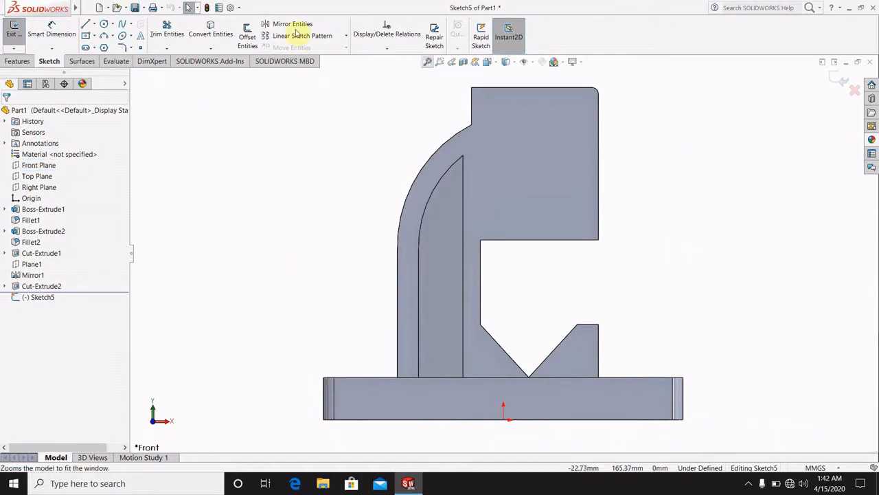
# Draw a corner rectangle about 38 mm wide and 143 mm tall from inside the upper block down to the base's lower edge.
pyautogui.click(86, 37)
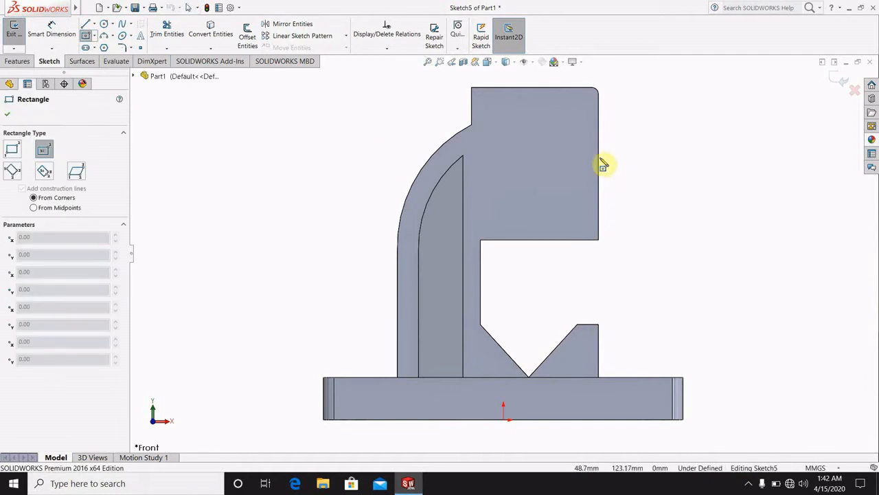
pyautogui.click(480, 103)
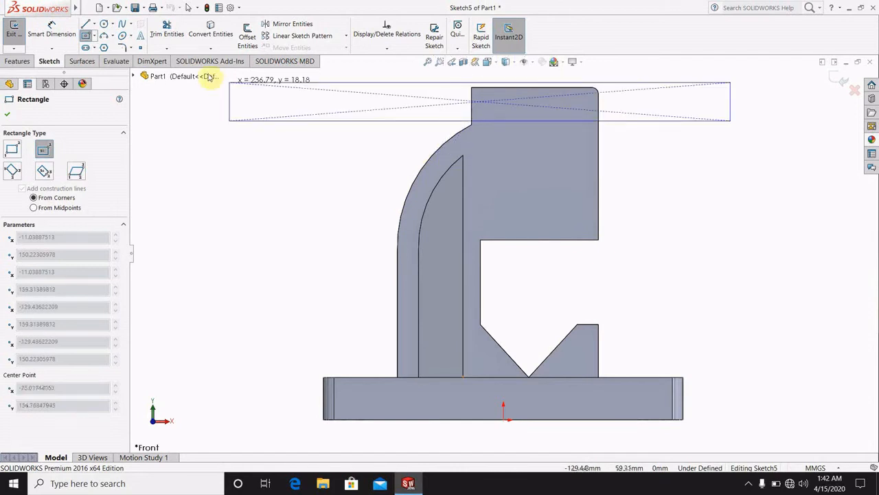
pyautogui.click(94, 39)
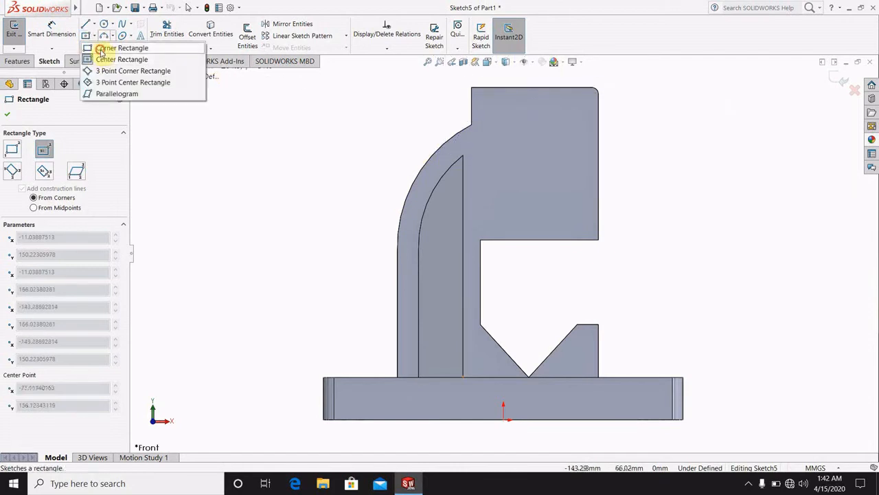
pyautogui.click(112, 48)
pyautogui.click(500, 118)
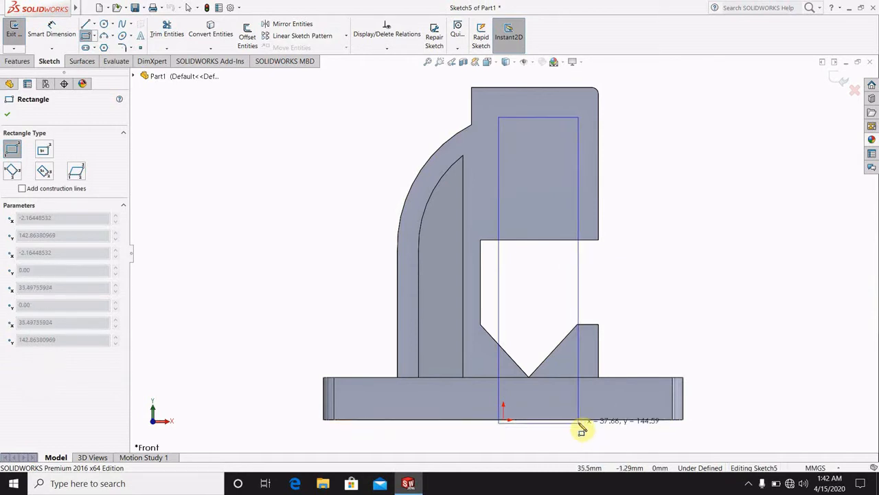
pyautogui.click(578, 419)
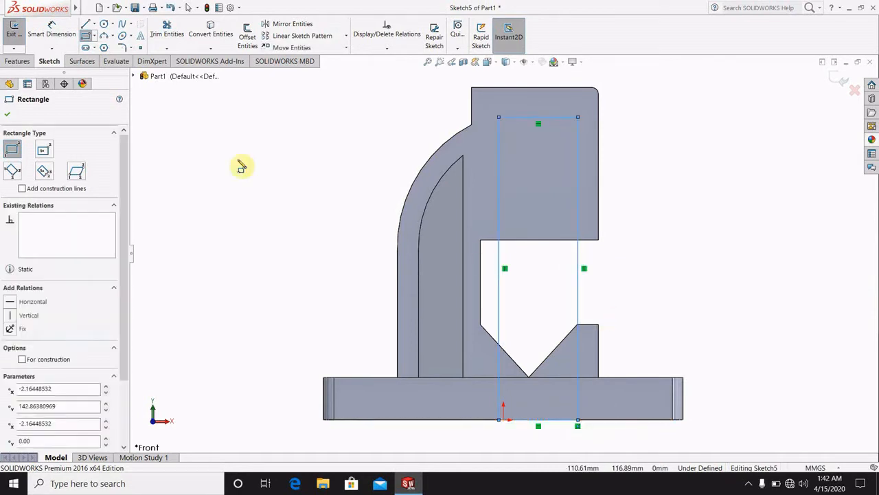
# Try to dimension the length of the rectangle's right vertical side.
pyautogui.click(52, 32)
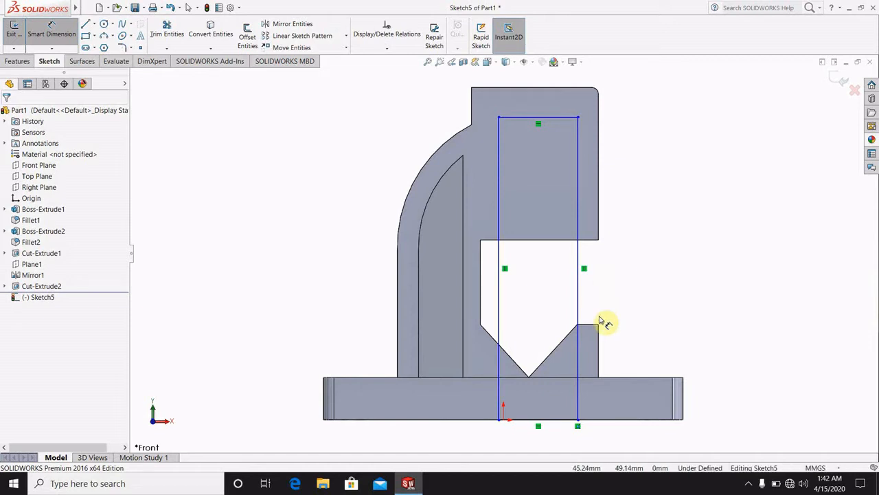
pyautogui.click(579, 406)
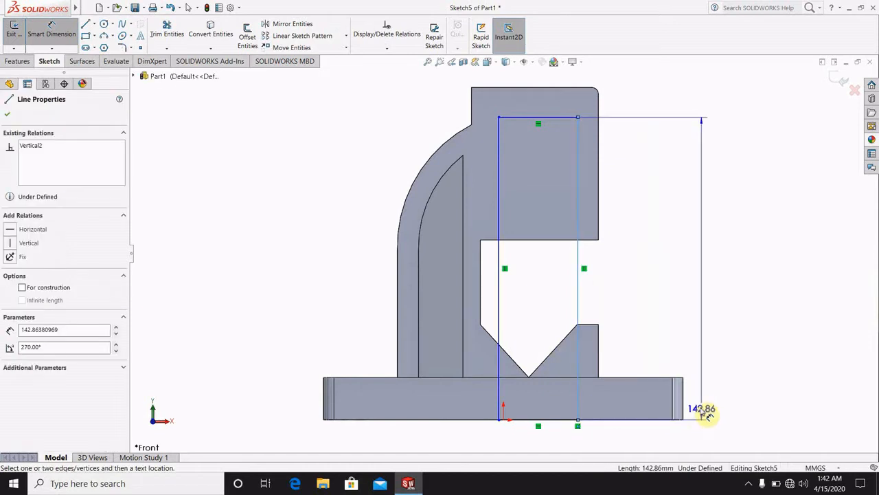
pyautogui.click(683, 406)
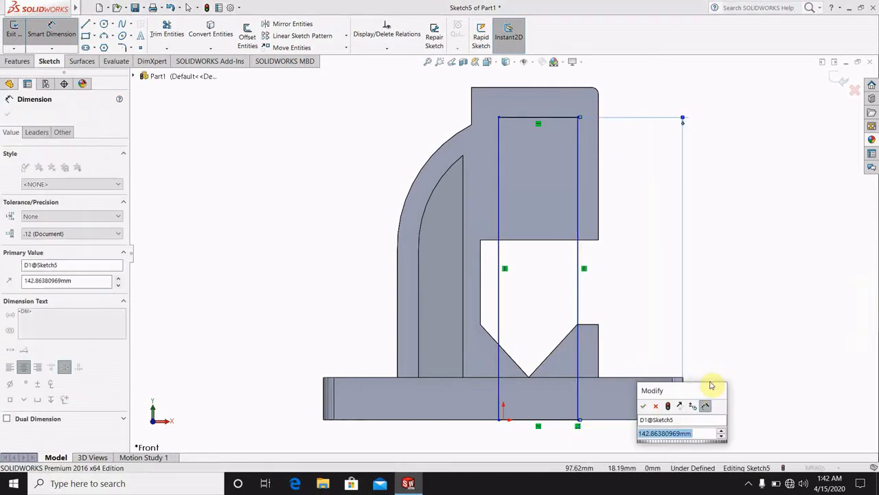
pyautogui.click(656, 406)
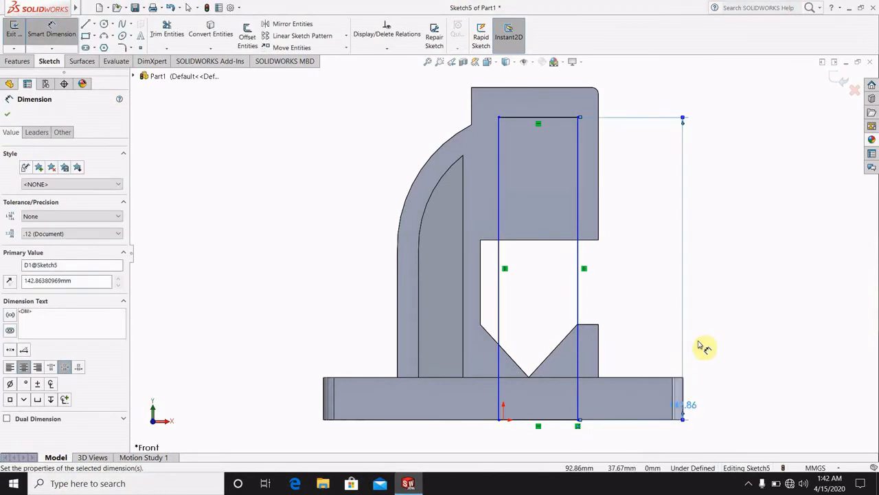
pyautogui.rightClick(688, 411)
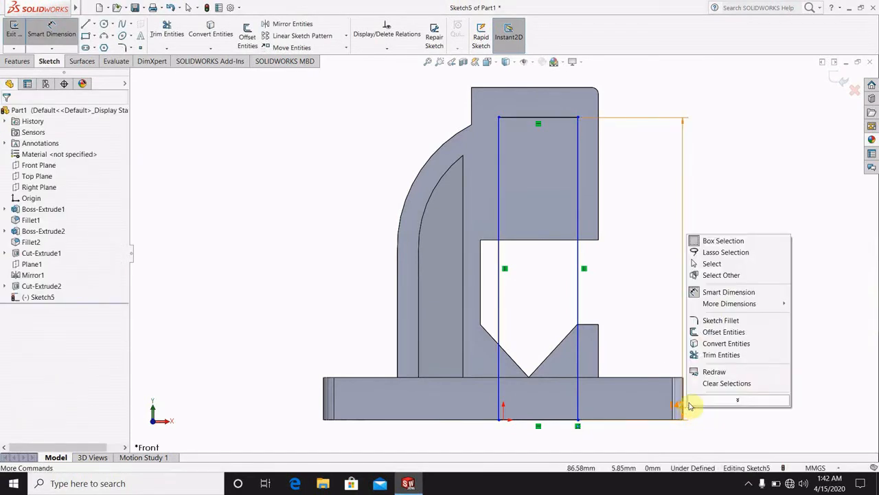
pyautogui.click(663, 287)
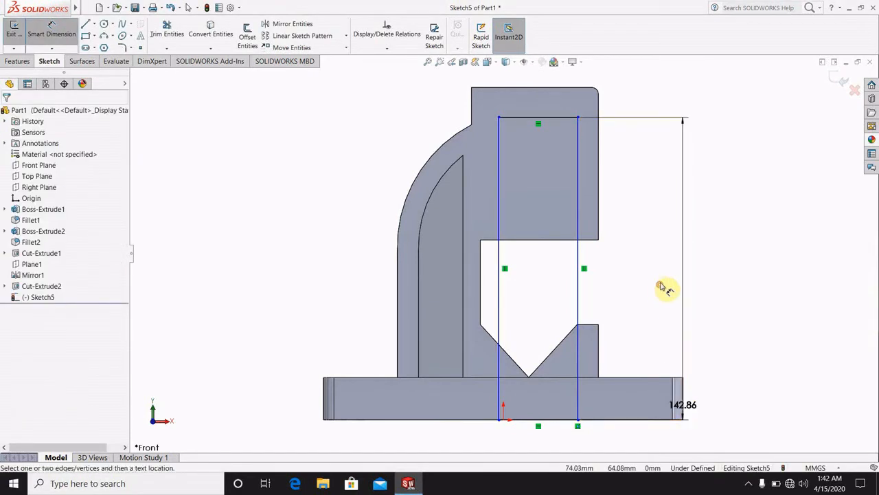
pyautogui.click(689, 405)
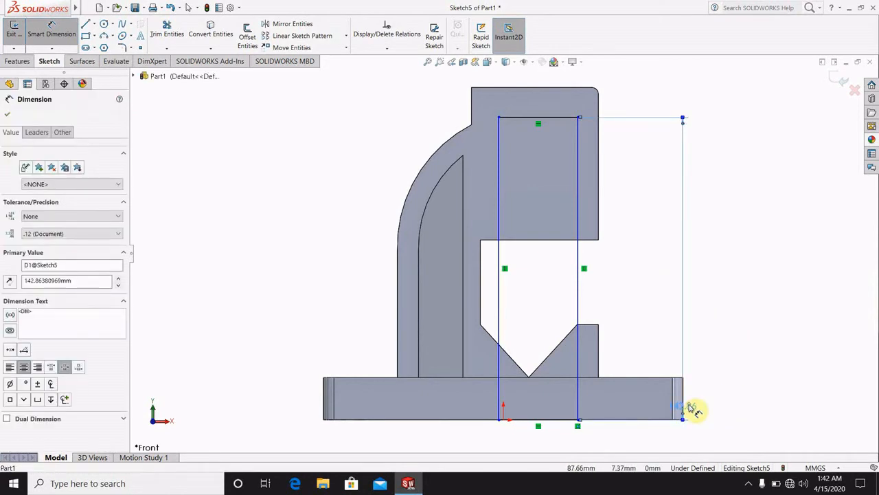
pyautogui.rightClick(691, 409)
pyautogui.click(664, 268)
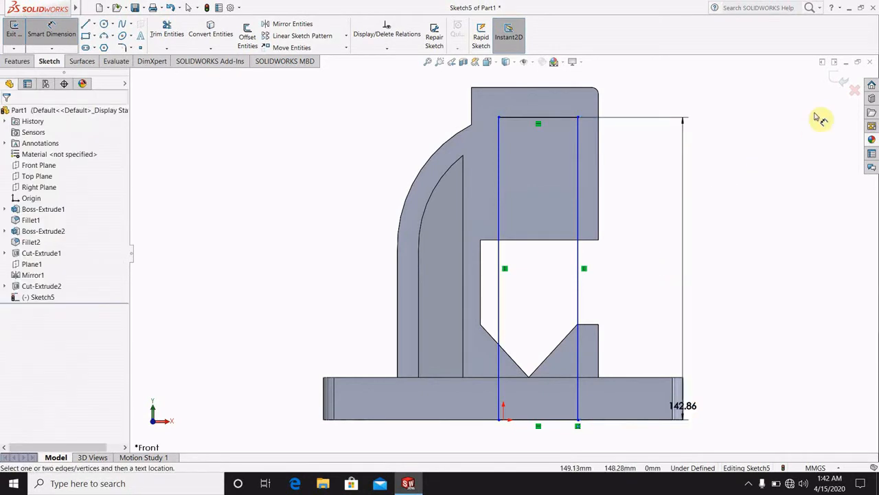
# Close and reopen the rectangle sketch, and delete its height dimension.
pyautogui.click(836, 82)
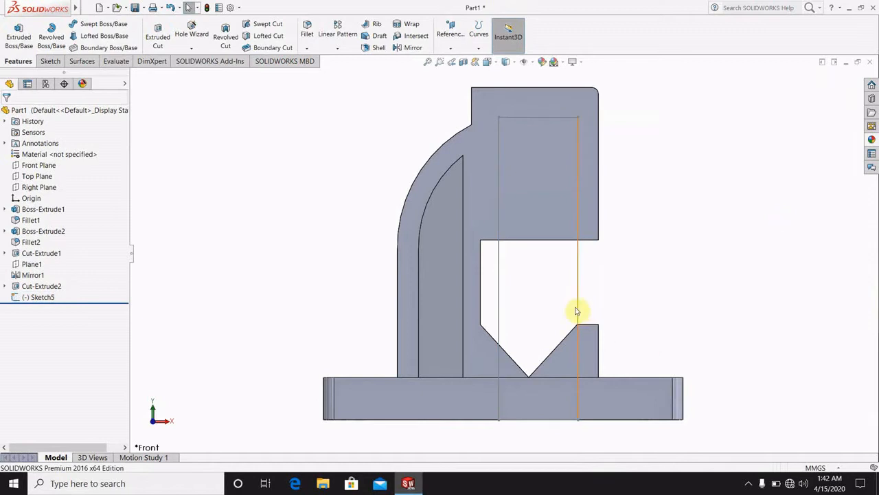
pyautogui.rightClick(579, 311)
pyautogui.click(587, 278)
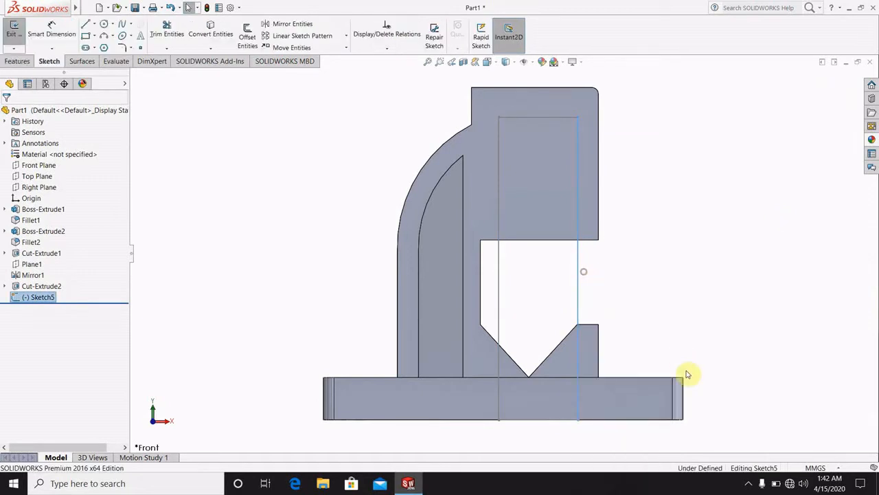
pyautogui.click(690, 408)
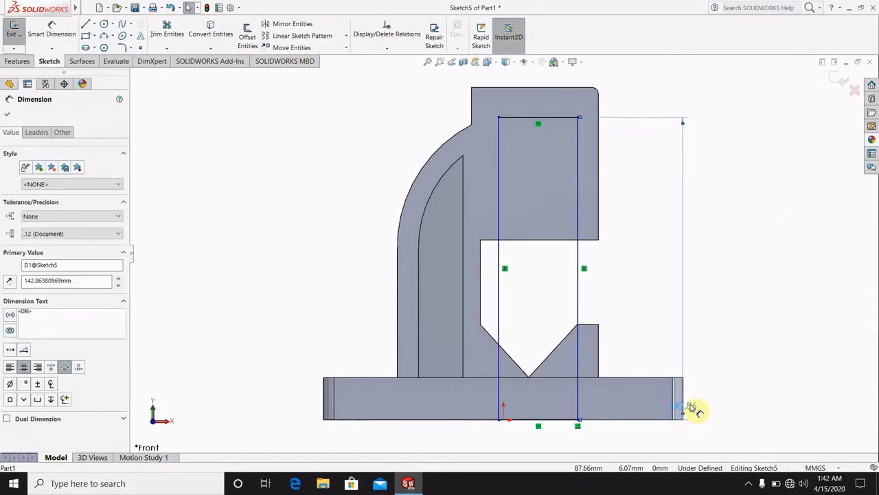
pyautogui.rightClick(689, 407)
pyautogui.click(720, 353)
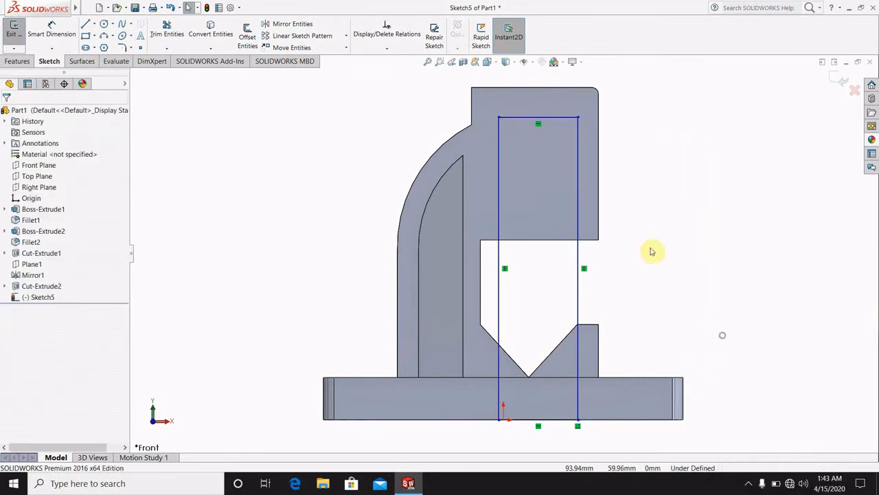
# Dimension the rectangle's right vertical side, keeping its drawn length.
pyautogui.click(58, 27)
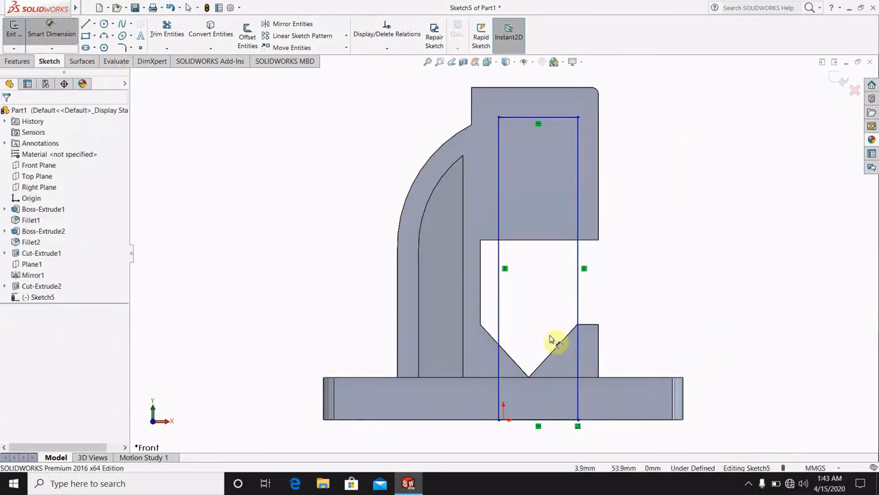
pyautogui.click(579, 399)
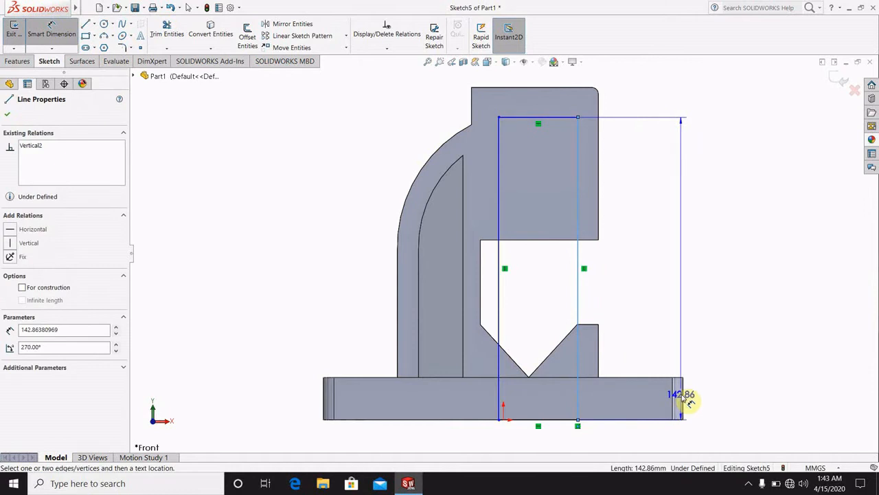
pyautogui.click(691, 398)
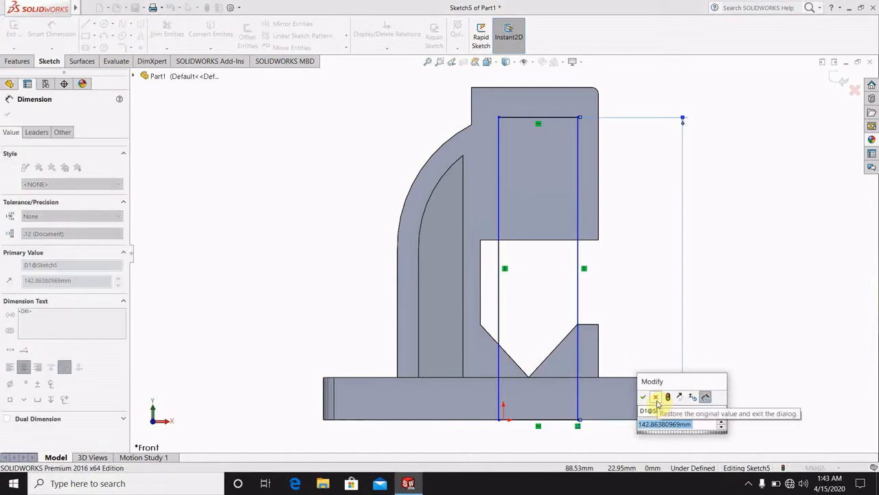
pyautogui.click(656, 398)
pyautogui.click(713, 315)
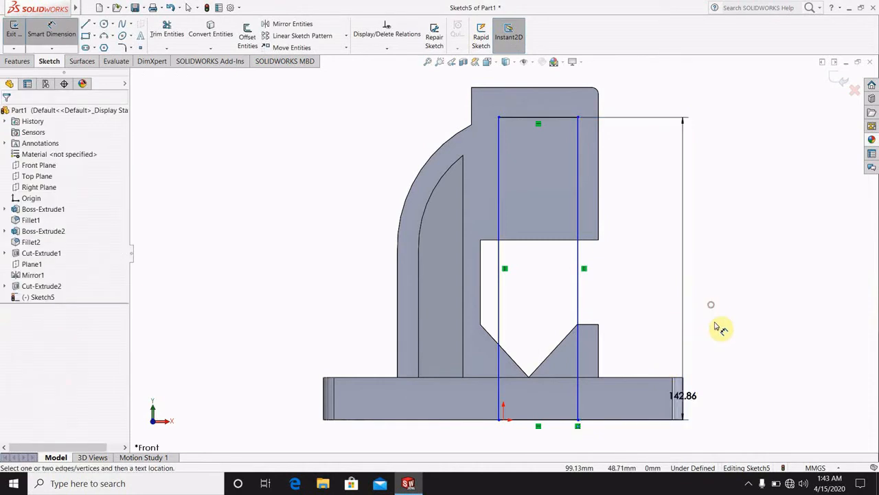
# Close and reopen the rectangle sketch, delete its overall height dimension, and restore the front view.
pyautogui.click(839, 82)
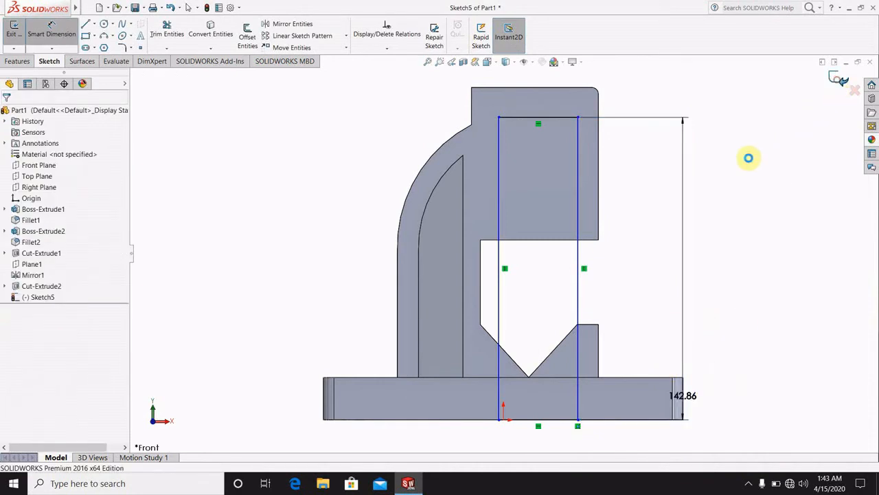
pyautogui.rightClick(577, 294)
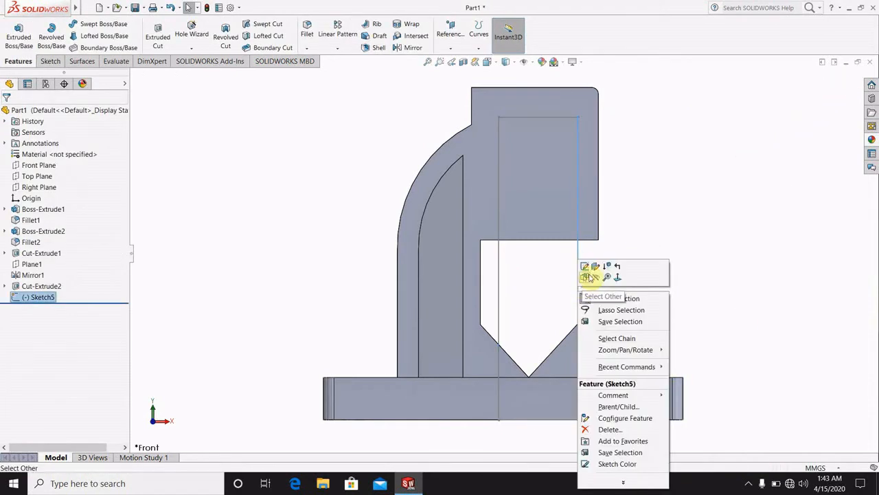
pyautogui.click(589, 278)
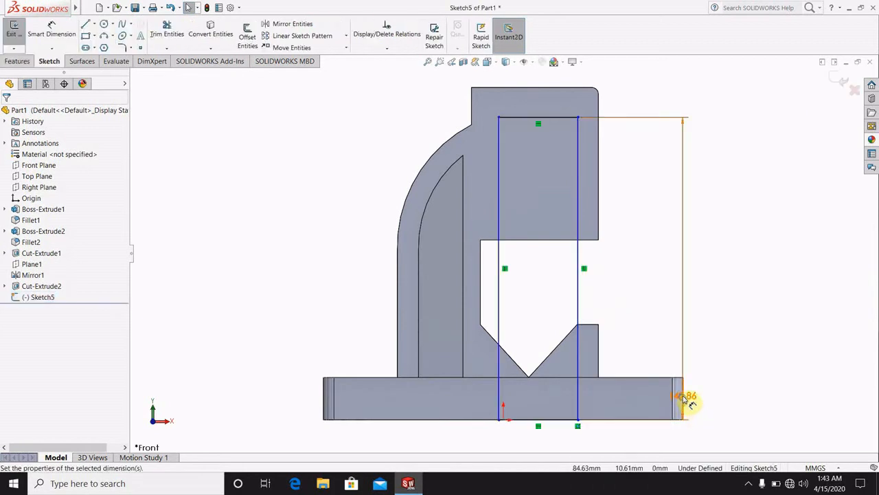
pyautogui.rightClick(687, 403)
pyautogui.click(701, 351)
pyautogui.moveTo(738, 406)
pyautogui.mouseDown(button='middle')
pyautogui.moveTo(721, 363)
pyautogui.moveTo(750, 363)
pyautogui.moveTo(742, 412)
pyautogui.mouseUp(button='middle')
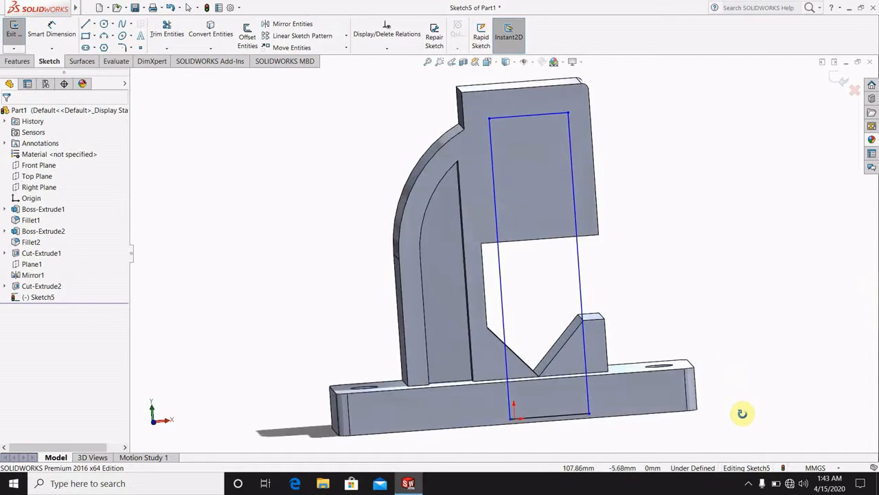
pyautogui.click(487, 62)
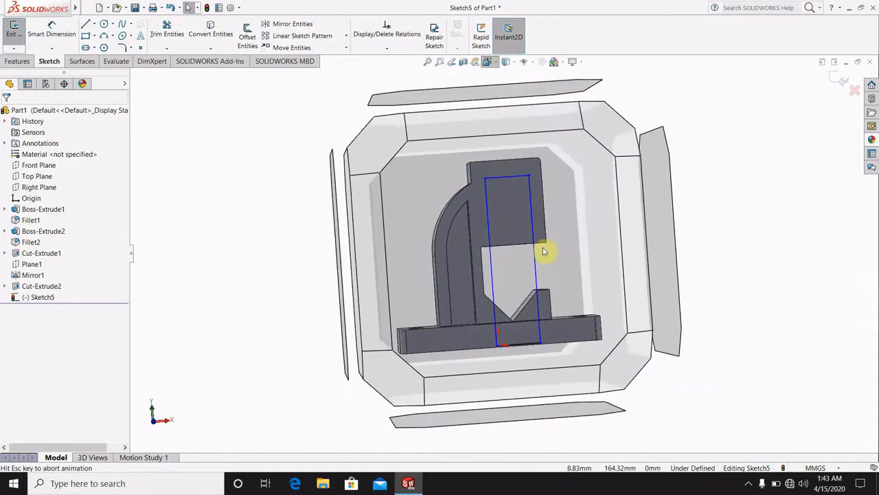
pyautogui.click(545, 250)
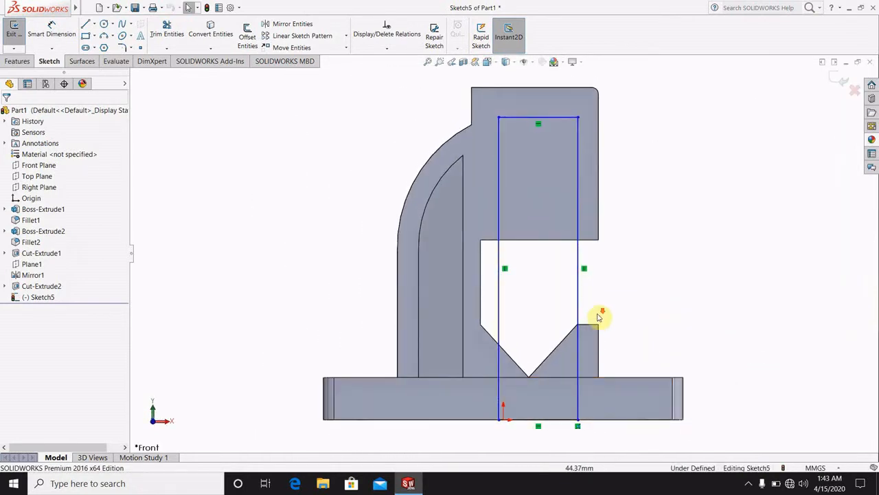
# Try dimensioning the length of the rectangle's right vertical side, reversing the dimension's sense and back, and close the sketch.
pyautogui.scroll(4, 607, 308)
pyautogui.scroll(-6, 614, 310)
pyautogui.click(52, 30)
pyautogui.click(483, 357)
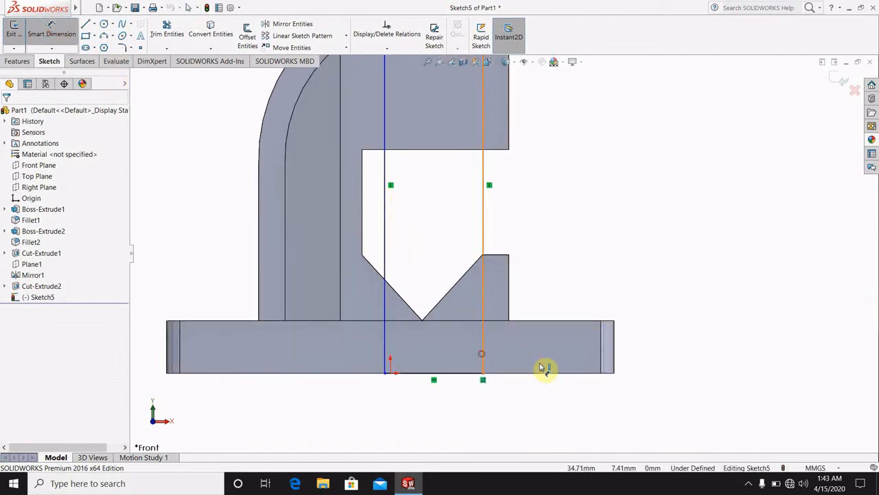
pyautogui.click(618, 362)
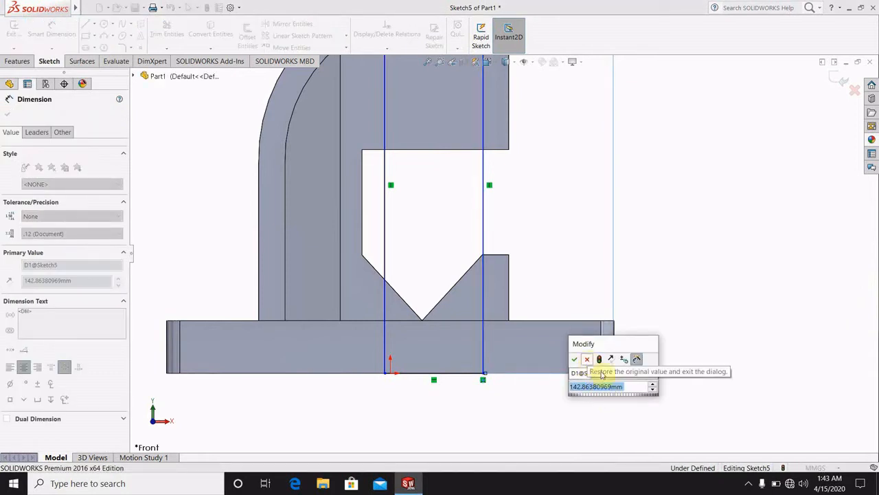
pyautogui.click(611, 360)
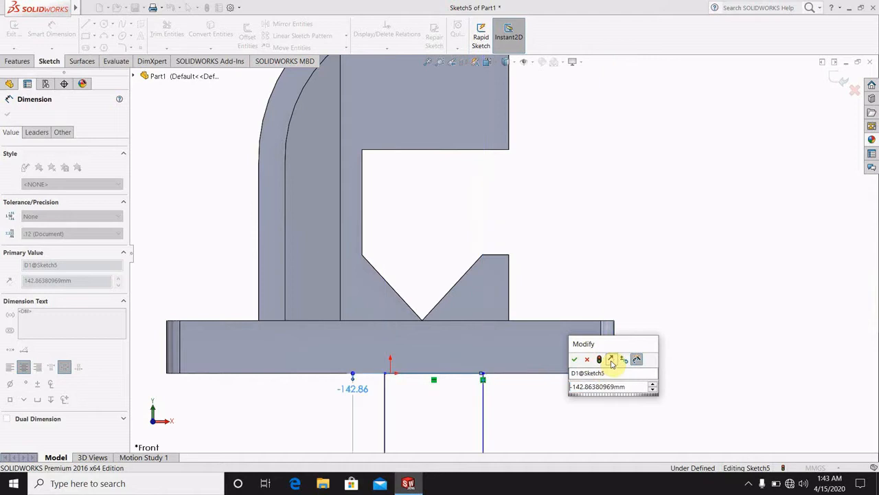
pyautogui.click(612, 360)
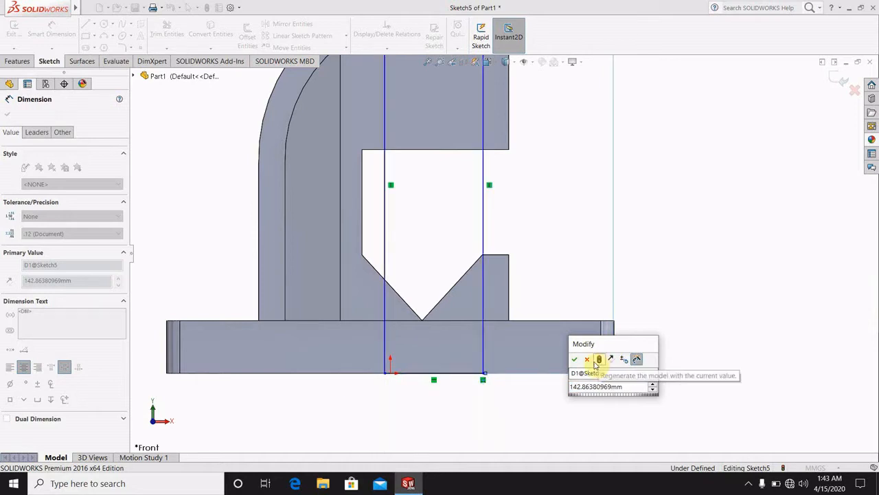
pyautogui.click(730, 332)
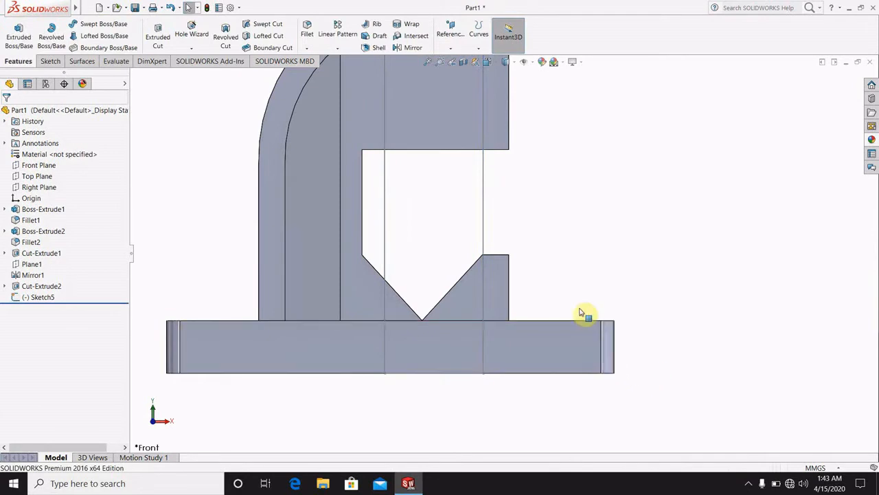
# Reopen the sketch, delete the height dimension just added, and return to editing the rectangle sketch.
pyautogui.click(482, 226)
pyautogui.rightClick(482, 227)
pyautogui.click(491, 203)
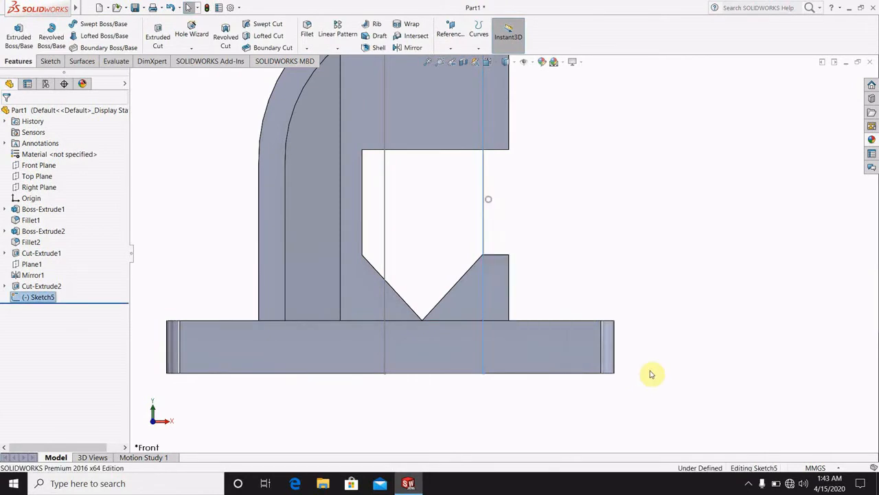
pyautogui.rightClick(618, 364)
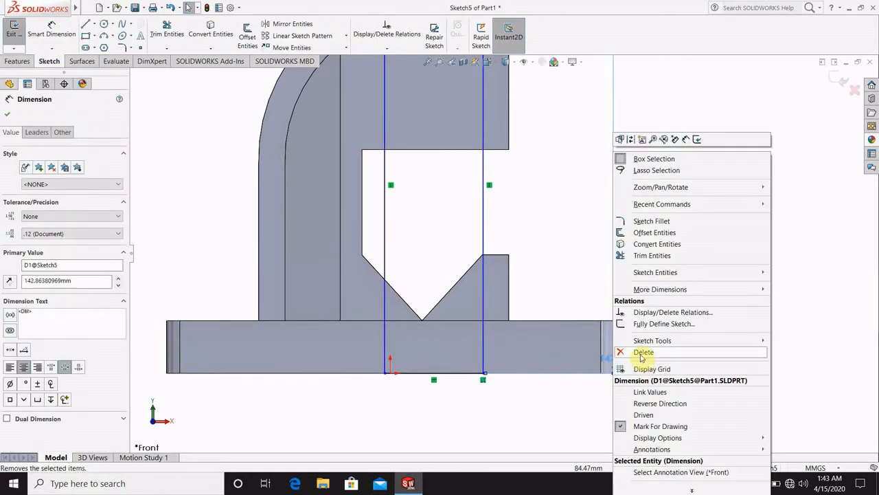
pyautogui.click(642, 353)
pyautogui.scroll(3, 527, 208)
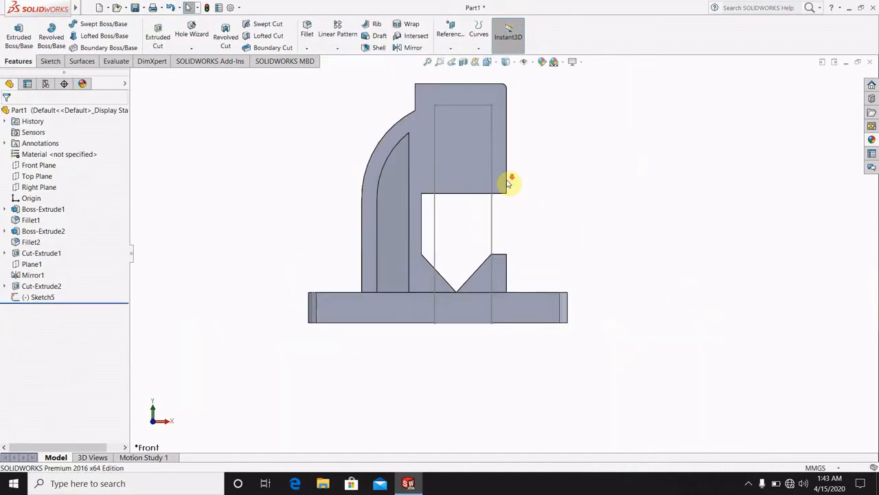
pyautogui.scroll(-2, 506, 183)
pyautogui.rightClick(485, 230)
pyautogui.click(493, 227)
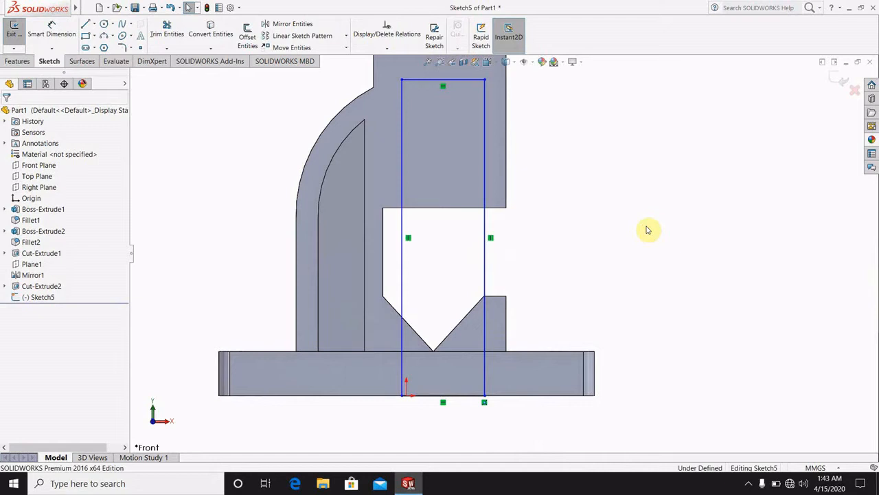
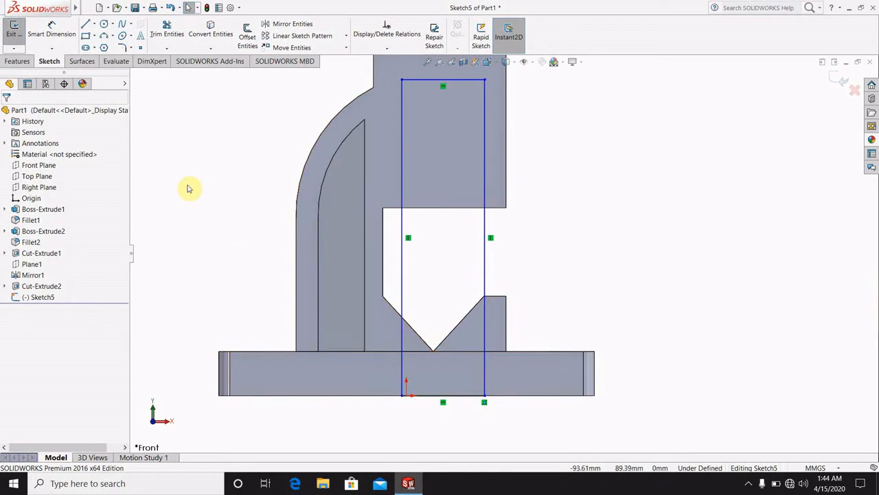
# Dimension the rectangle's right side 48 mm from the fillet edge near the base's right end.
pyautogui.click(64, 34)
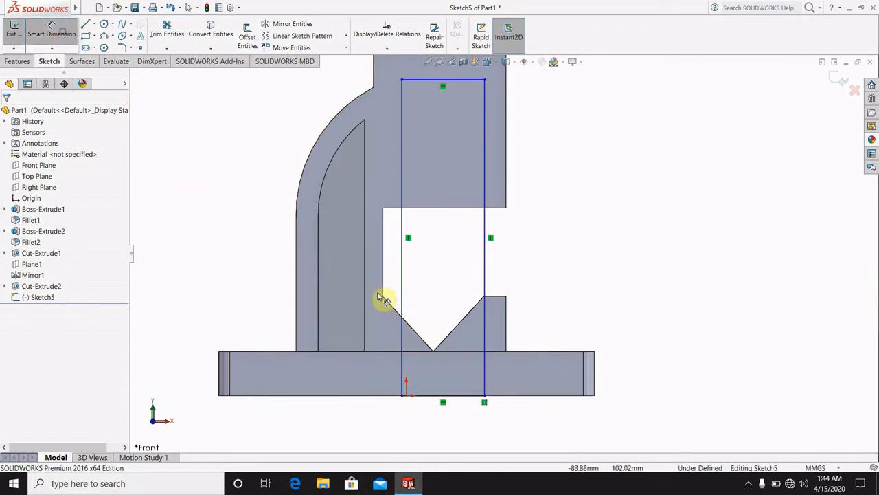
pyautogui.click(486, 382)
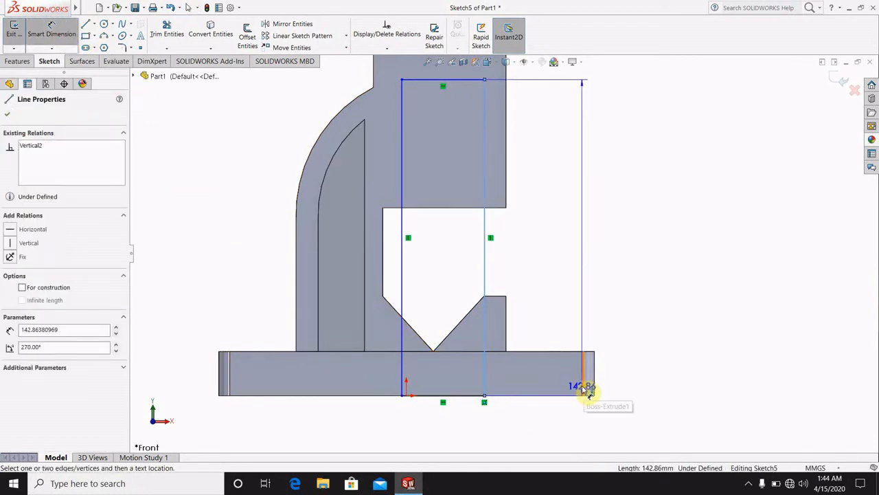
pyautogui.click(584, 388)
pyautogui.click(557, 420)
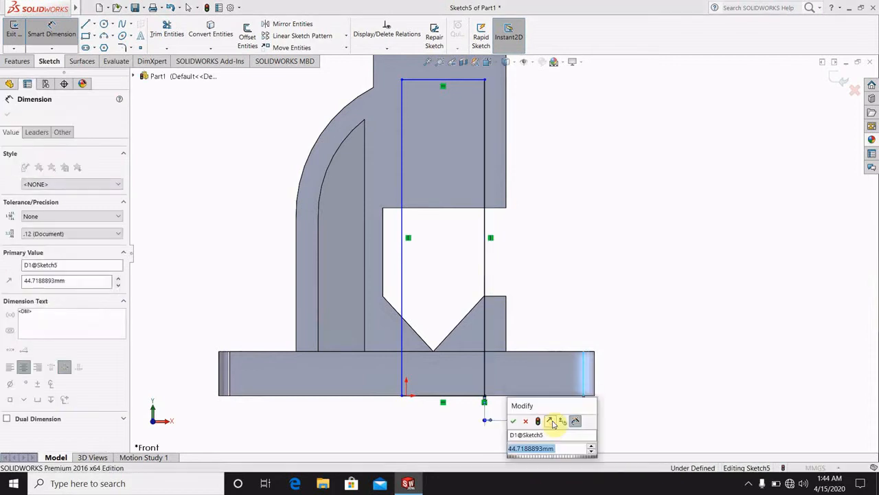
pyautogui.write('48')
pyautogui.press('Return')
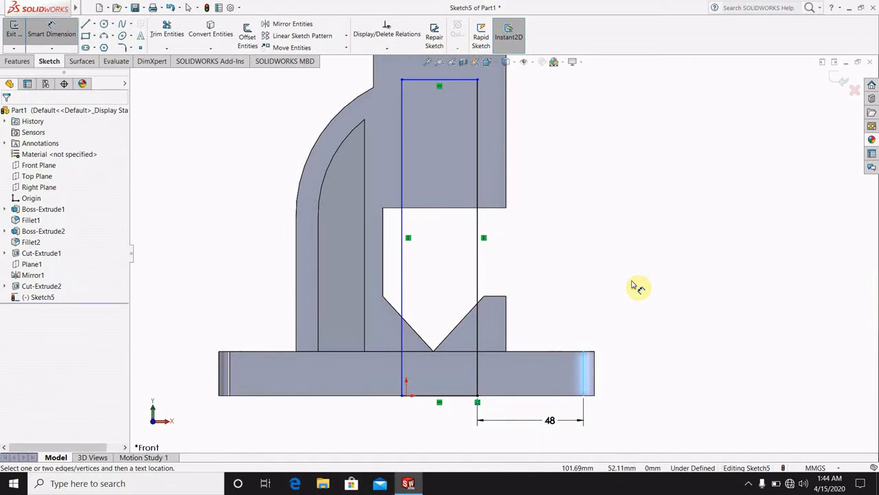
# Dimension the rectangle's top side 10 mm below the upper block's top edge.
pyautogui.scroll(3, 506, 124)
pyautogui.scroll(-2, 494, 165)
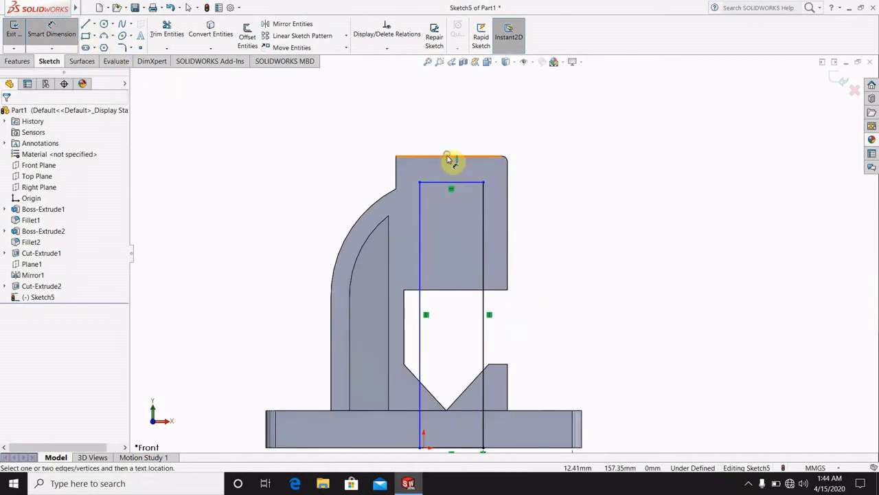
pyautogui.click(454, 157)
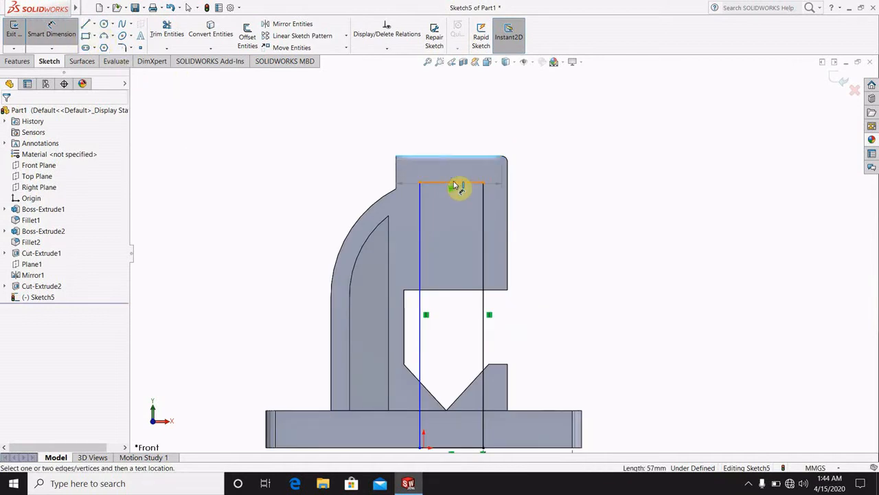
pyautogui.click(455, 185)
pyautogui.click(555, 178)
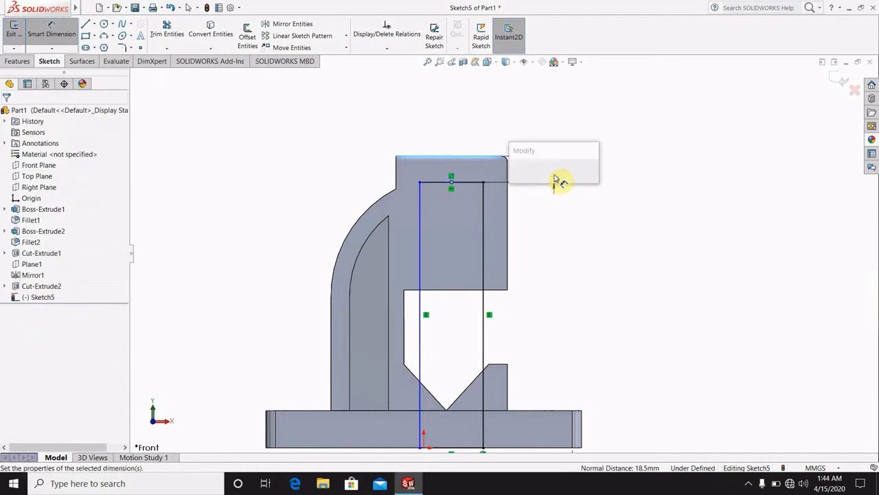
pyautogui.write('10')
pyautogui.press('Return')
pyautogui.click(612, 204)
# Dimension the rectangle's top side to a width of 44 mm and close the sketch.
pyautogui.click(61, 37)
pyautogui.click(435, 175)
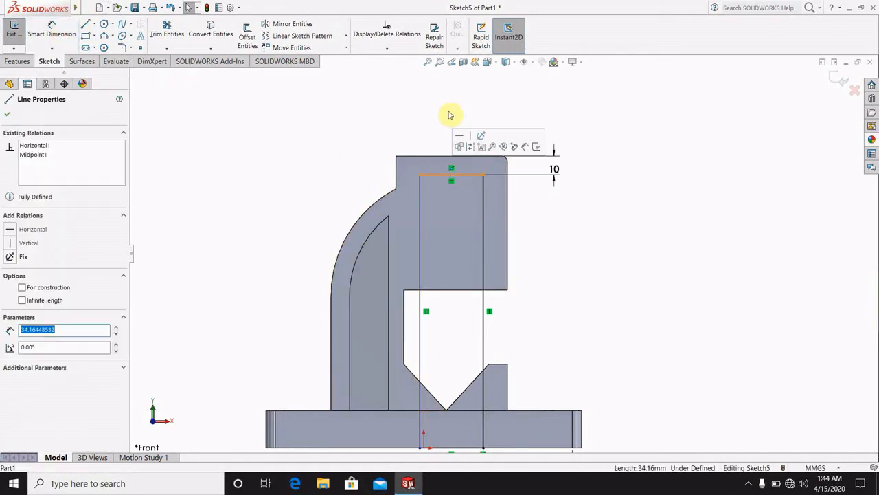
pyautogui.click(197, 116)
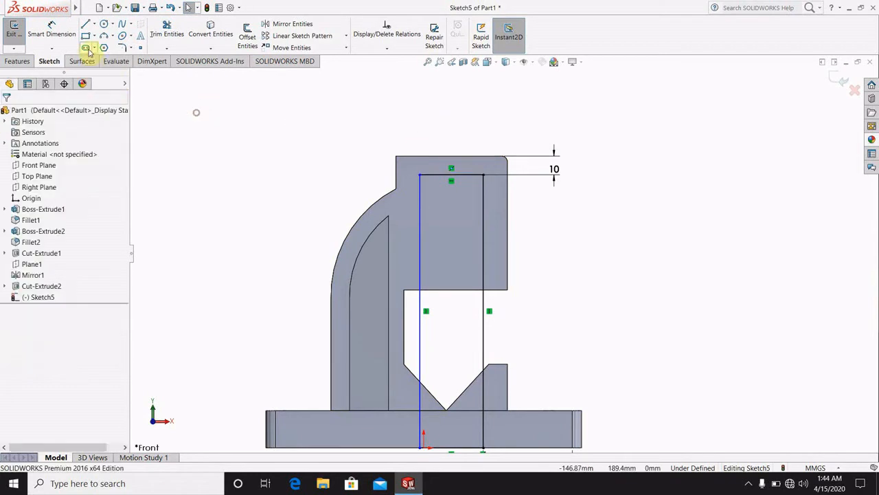
pyautogui.click(52, 31)
pyautogui.click(447, 180)
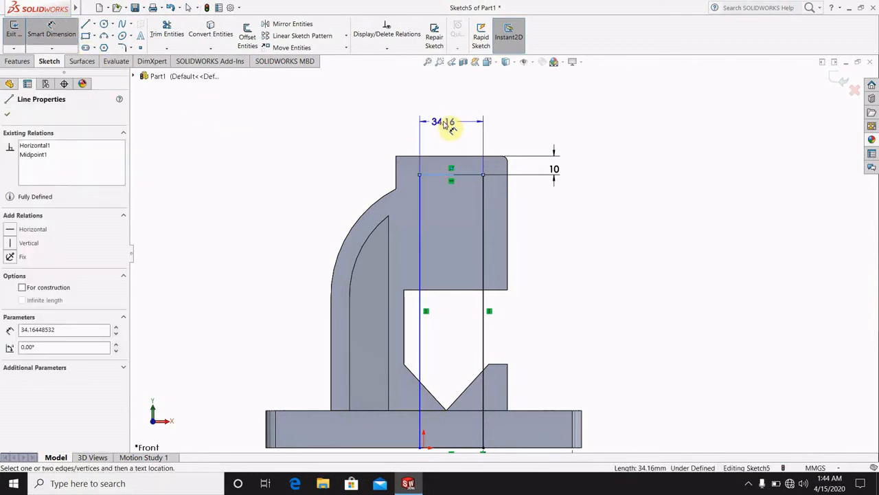
pyautogui.click(449, 126)
pyautogui.write('4')
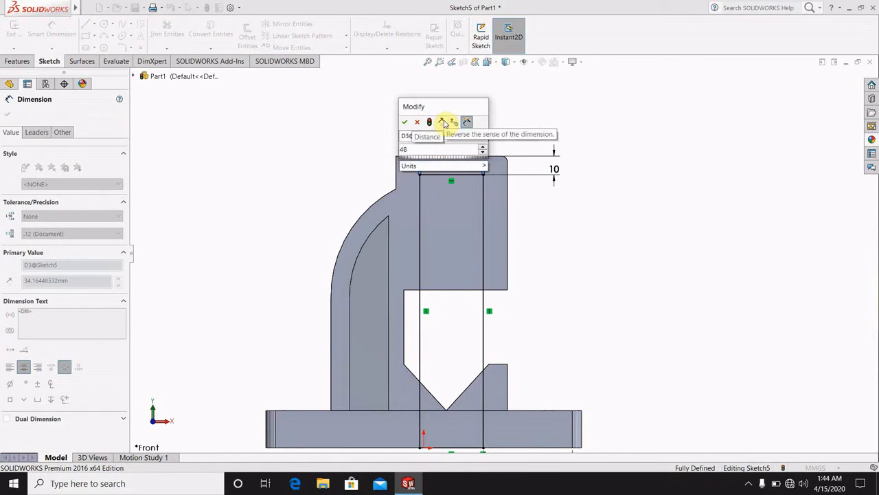
pyautogui.write('4')
pyautogui.press('Return')
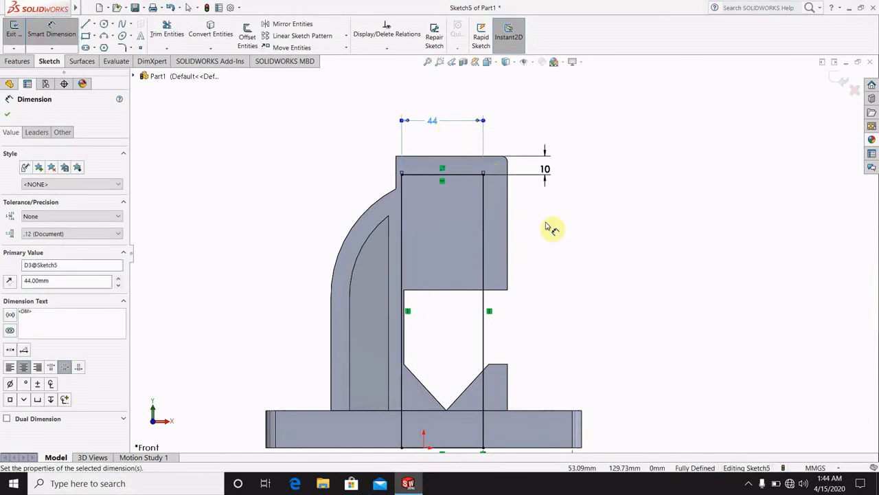
pyautogui.click(604, 239)
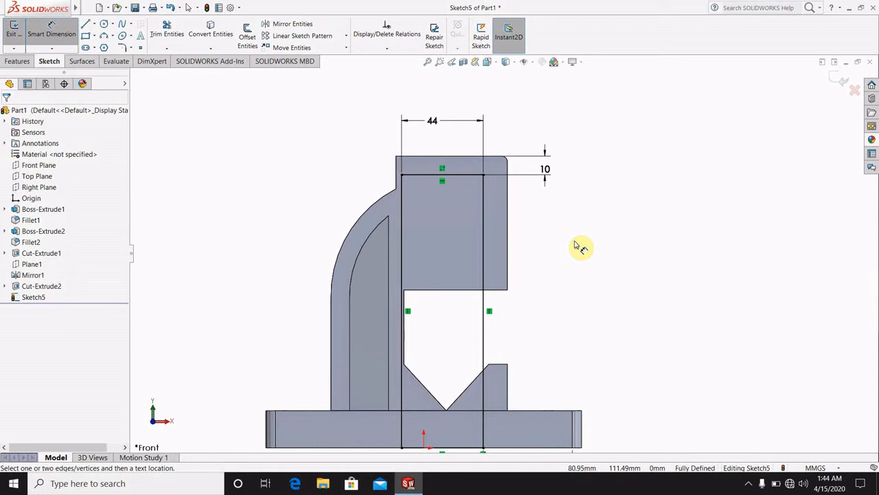
pyautogui.scroll(3, 592, 240)
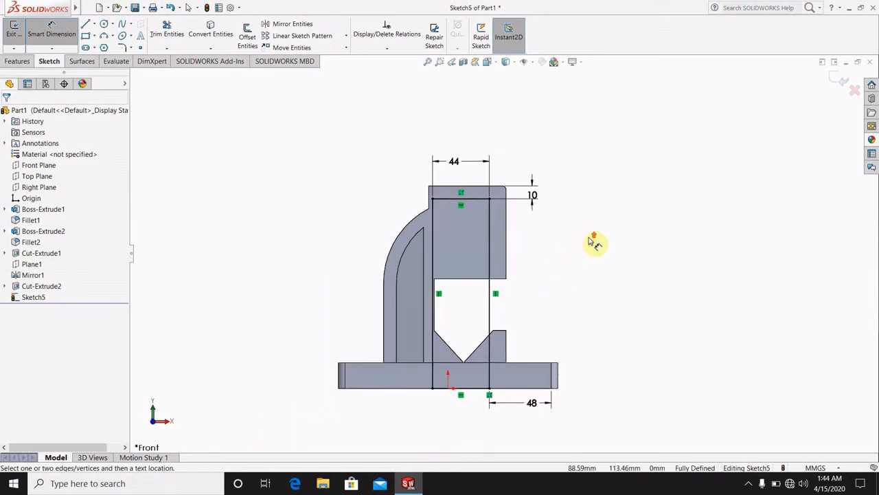
pyautogui.click(841, 78)
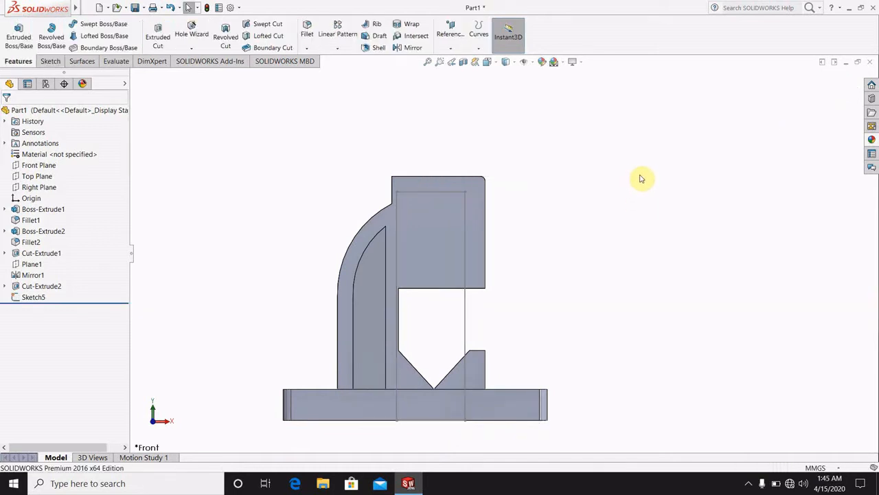
# Try to cut the rectangle sketch through the body as a mid-plane extruded cut, 20 mm deep.
pyautogui.moveTo(640, 177); pyautogui.dragTo(601, 250, button='middle')
pyautogui.click(171, 40)
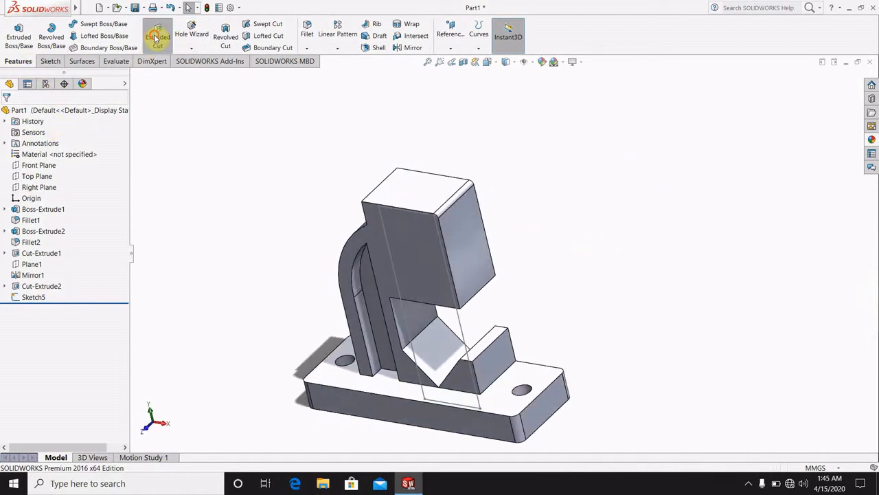
pyautogui.click(387, 244)
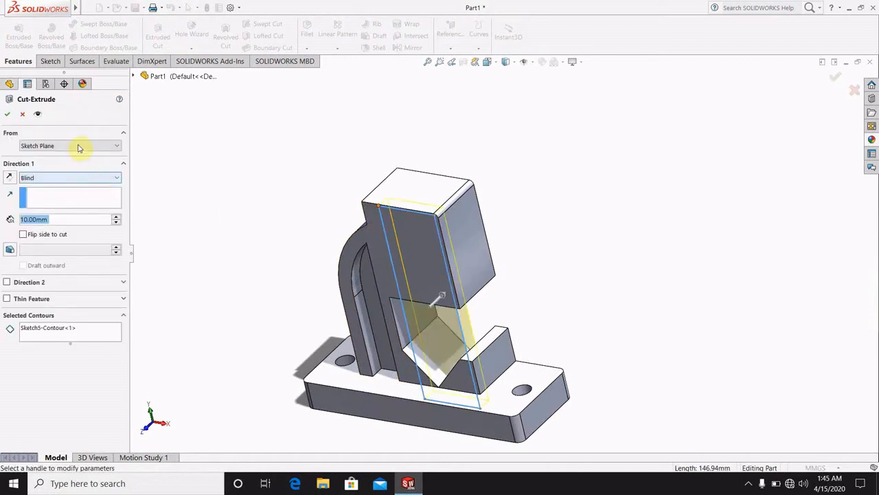
pyautogui.click(78, 146)
pyautogui.click(190, 159)
pyautogui.click(92, 177)
pyautogui.click(58, 250)
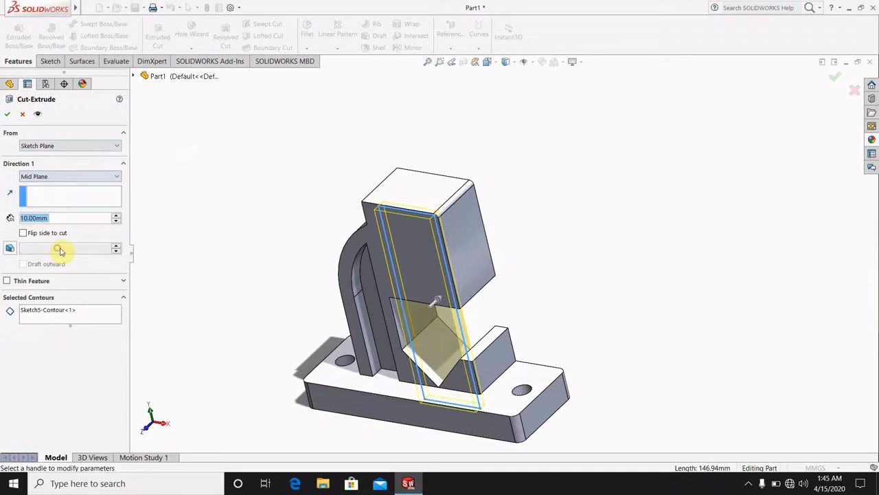
pyautogui.write('20')
pyautogui.press('Return')
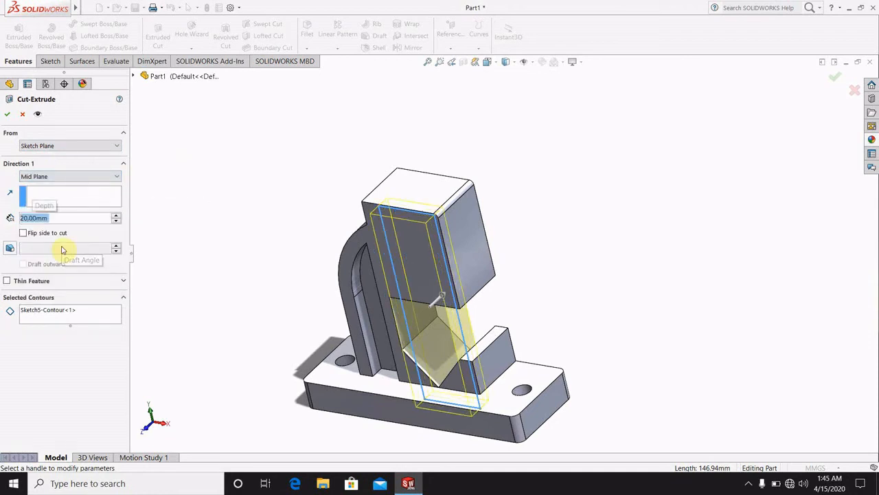
pyautogui.click(7, 115)
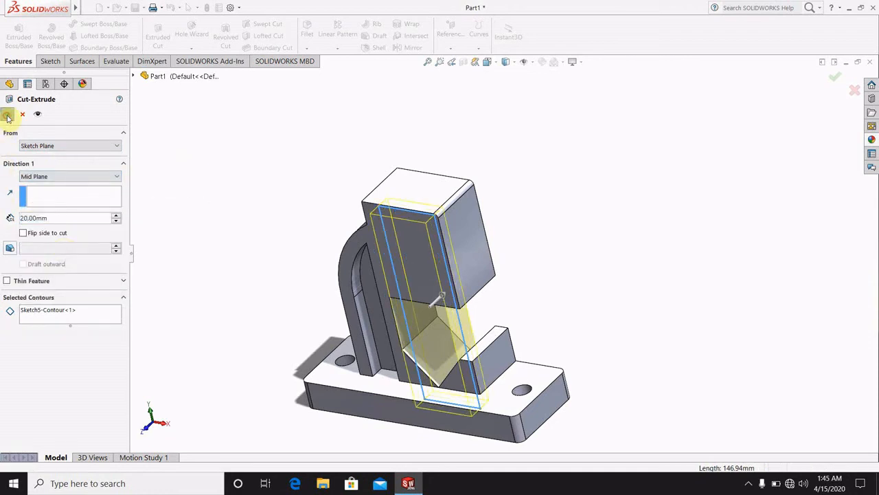
pyautogui.click(196, 222)
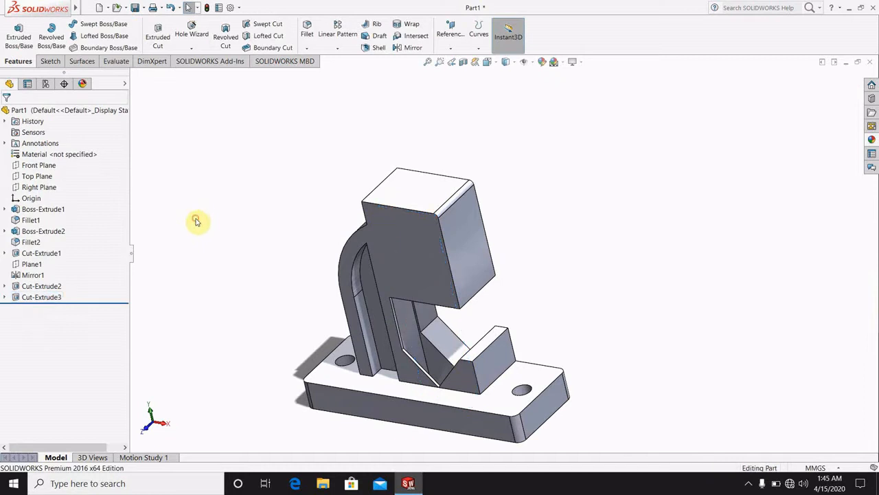
# Inspect the new rectangular cut in the body and undo it.
pyautogui.scroll(-2, 197, 219)
pyautogui.moveTo(623, 364); pyautogui.dragTo(556, 329, button='middle')
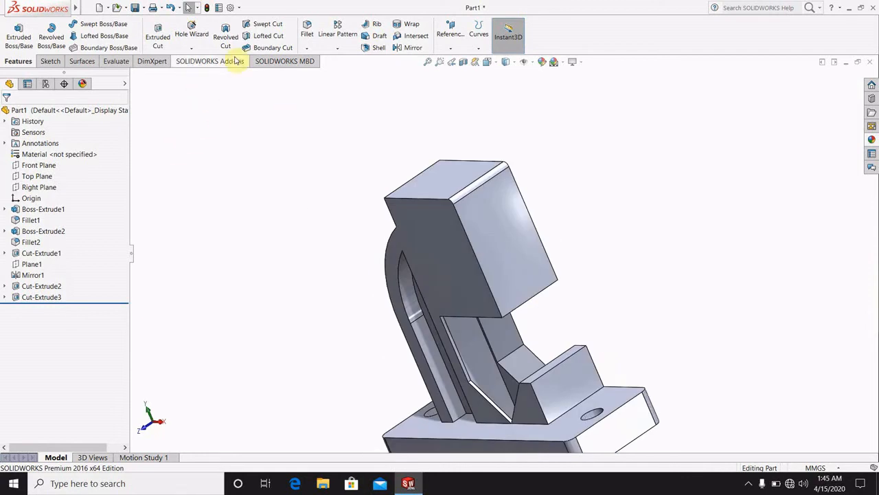
pyautogui.click(175, 9)
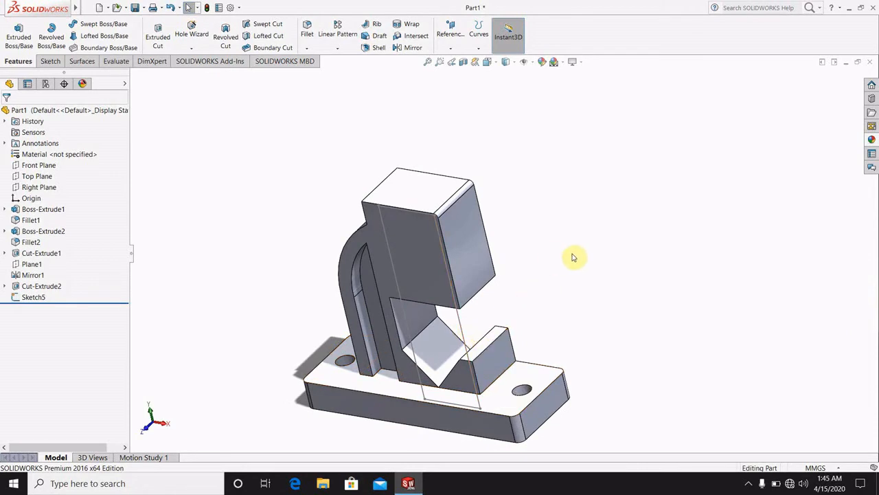
# Show Plane1 and start a new sketch on it.
pyautogui.moveTo(575, 256)
pyautogui.mouseDown(button='middle')
pyautogui.moveTo(534, 334)
pyautogui.moveTo(533, 364)
pyautogui.moveTo(559, 304)
pyautogui.moveTo(585, 281)
pyautogui.moveTo(584, 400)
pyautogui.moveTo(548, 279)
pyautogui.moveTo(551, 236)
pyautogui.moveTo(595, 245)
pyautogui.moveTo(581, 251)
pyautogui.mouseUp(button='middle')
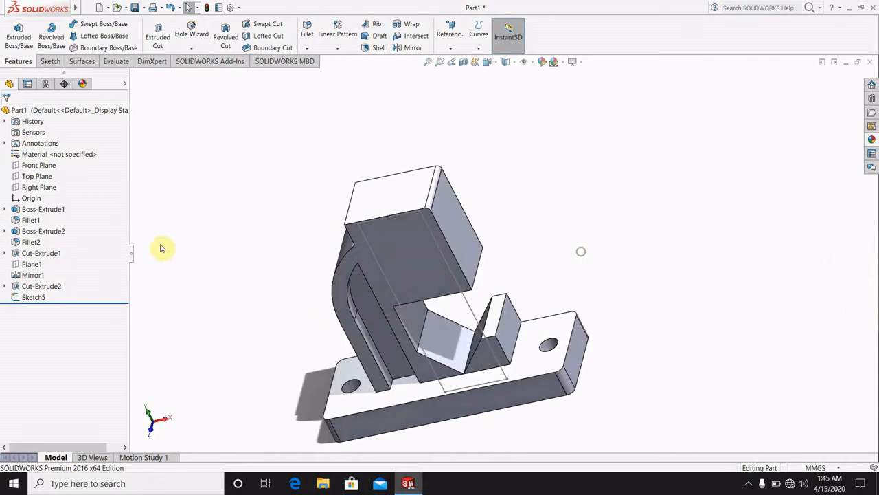
pyautogui.rightClick(39, 265)
pyautogui.press('Escape')
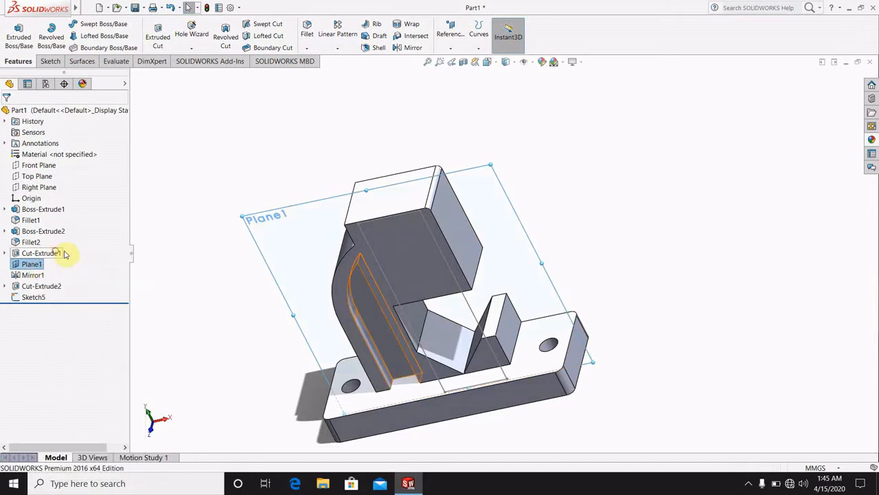
pyautogui.click(192, 272)
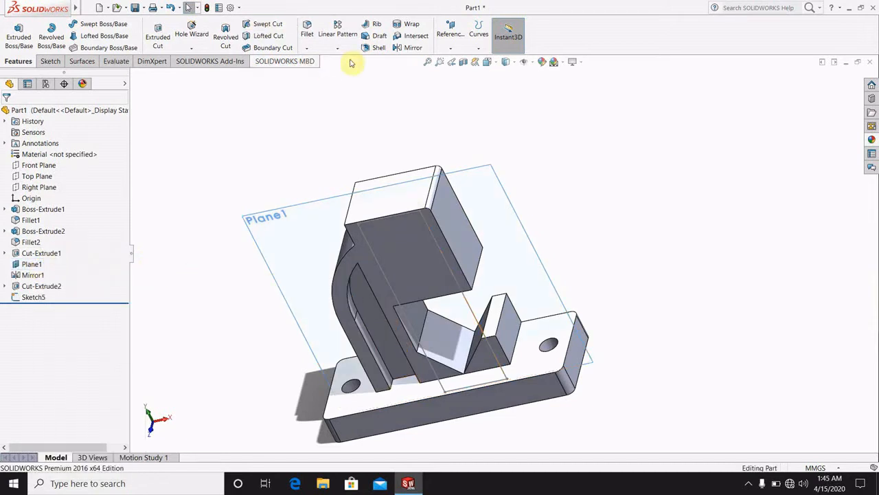
pyautogui.click(472, 184)
pyautogui.click(512, 159)
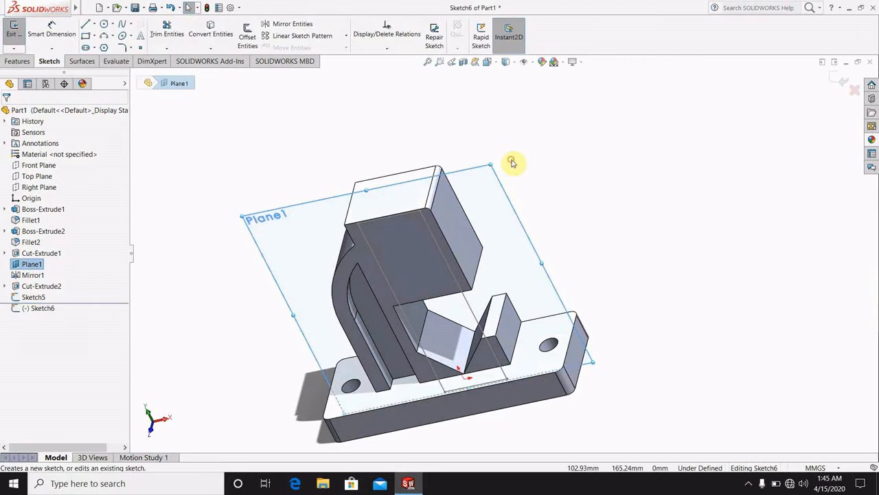
# Convert the four sides of the existing rectangle sketch into the Plane1 sketch and close the sketch.
pyautogui.click(207, 38)
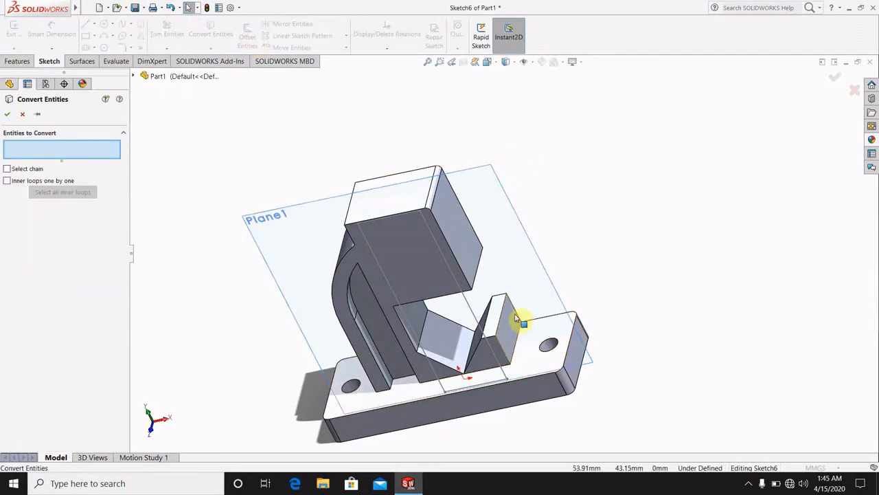
pyautogui.click(470, 311)
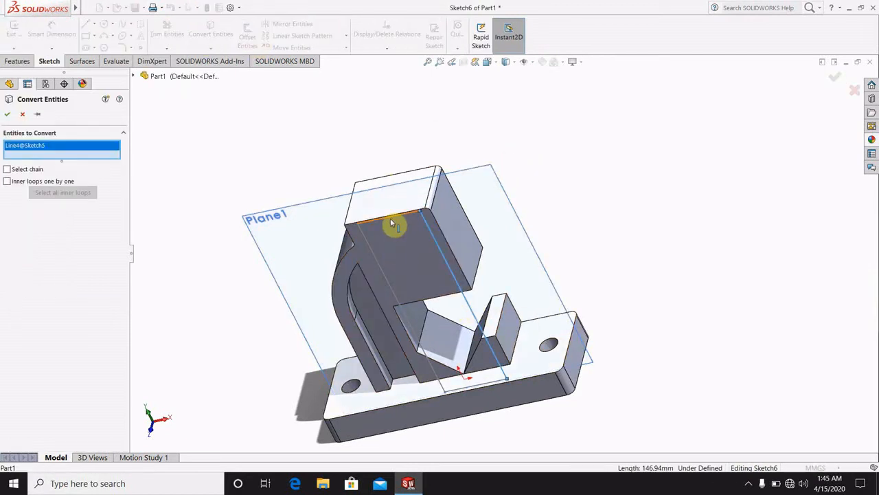
pyautogui.click(395, 222)
pyautogui.click(377, 264)
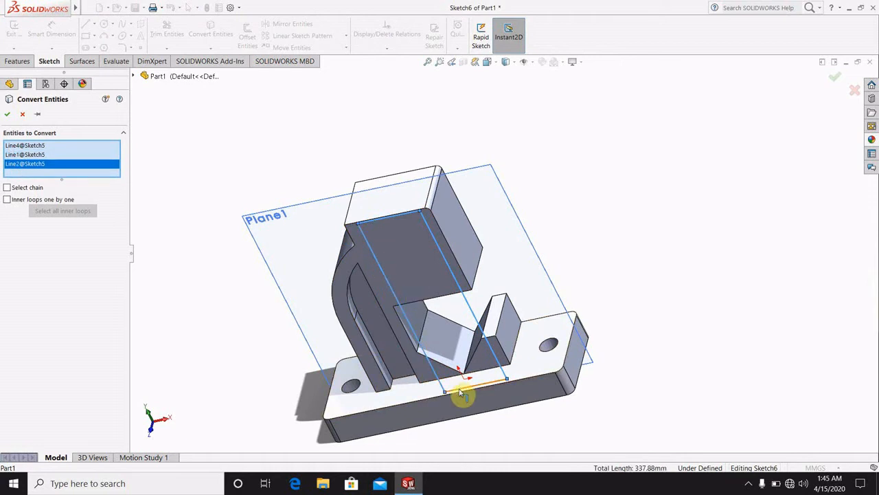
pyautogui.click(462, 388)
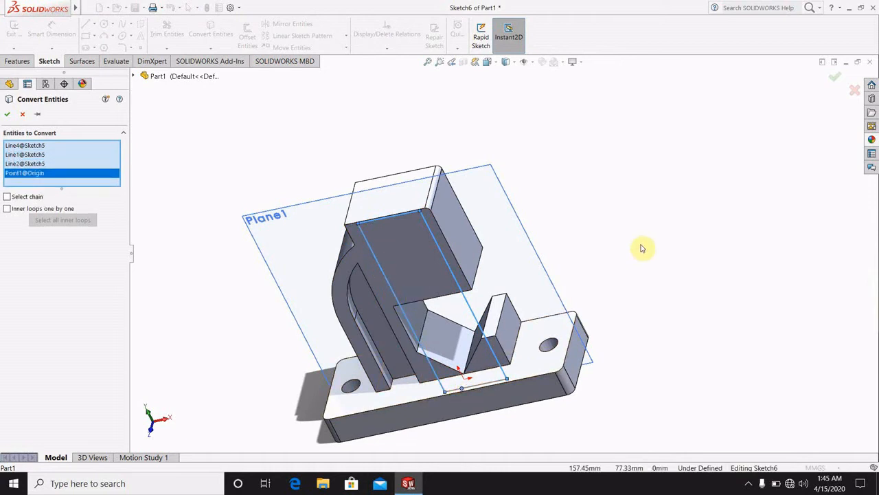
pyautogui.click(493, 386)
pyautogui.click(13, 115)
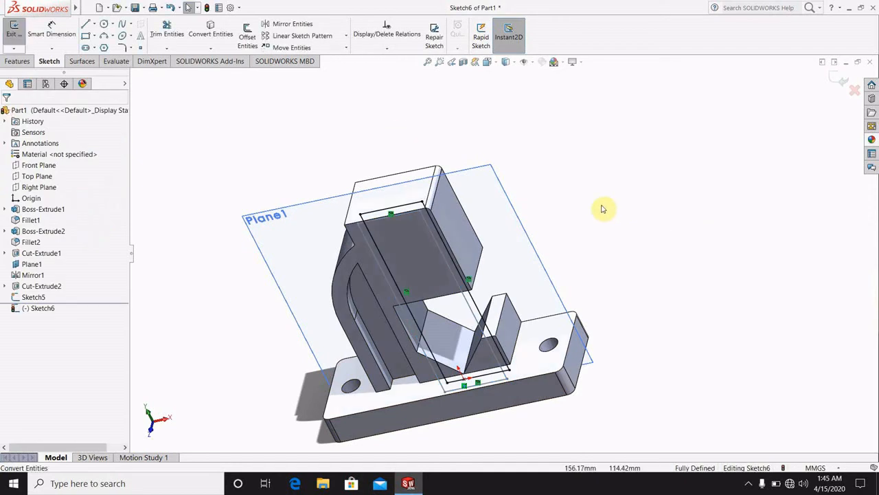
pyautogui.click(837, 79)
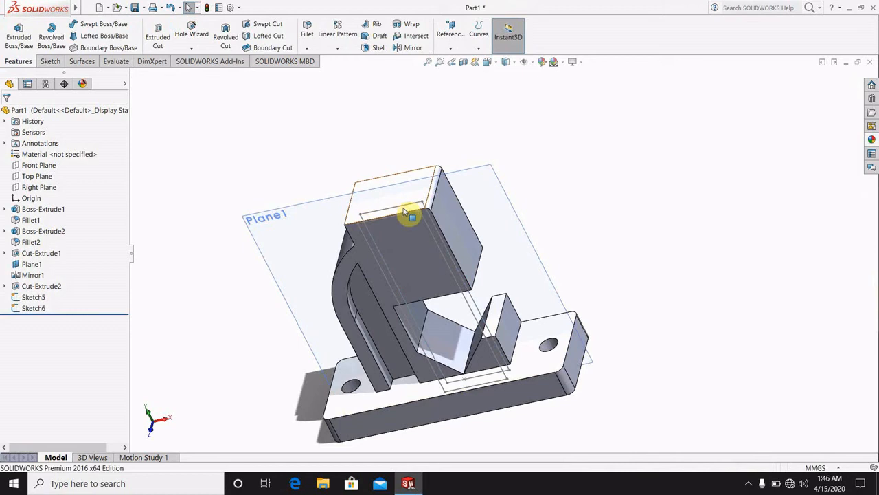
# Cut the converted rectangle through the body as a mid-plane extruded cut, 20 mm deep.
pyautogui.click(160, 41)
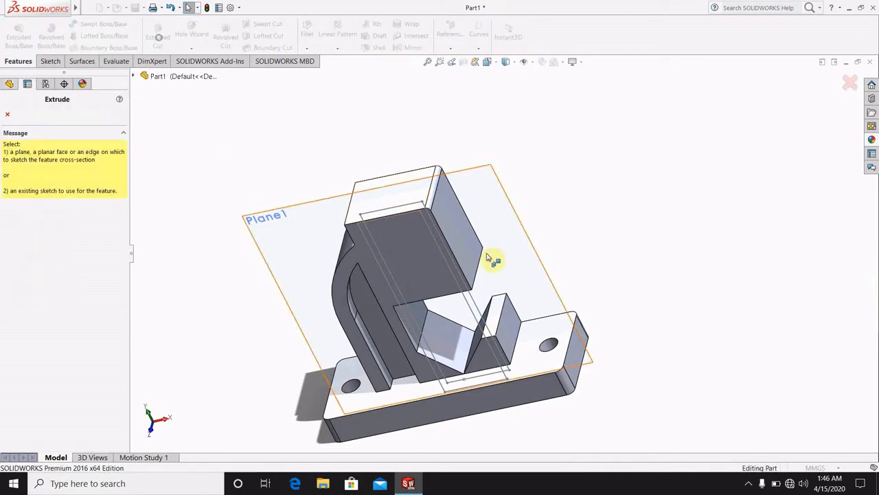
pyautogui.click(403, 212)
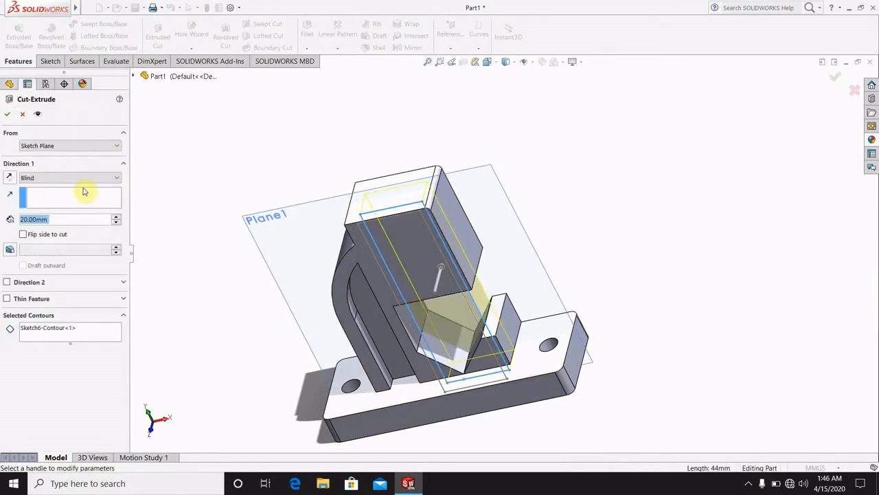
pyautogui.click(79, 178)
pyautogui.click(79, 249)
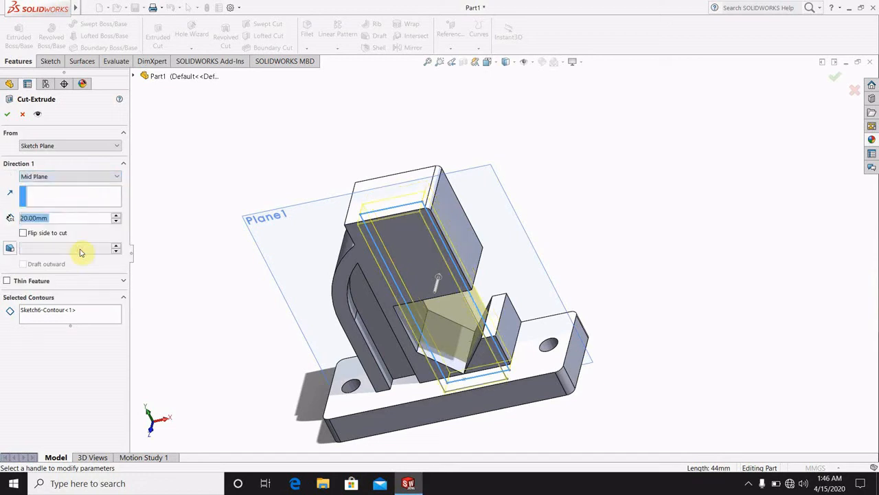
pyautogui.click(8, 115)
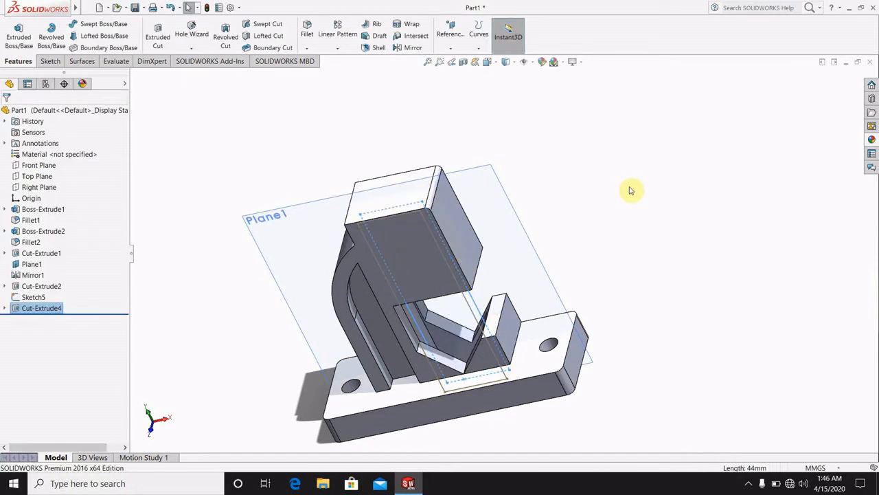
# Hide Plane1 and the original rectangle sketch.
pyautogui.rightClick(500, 196)
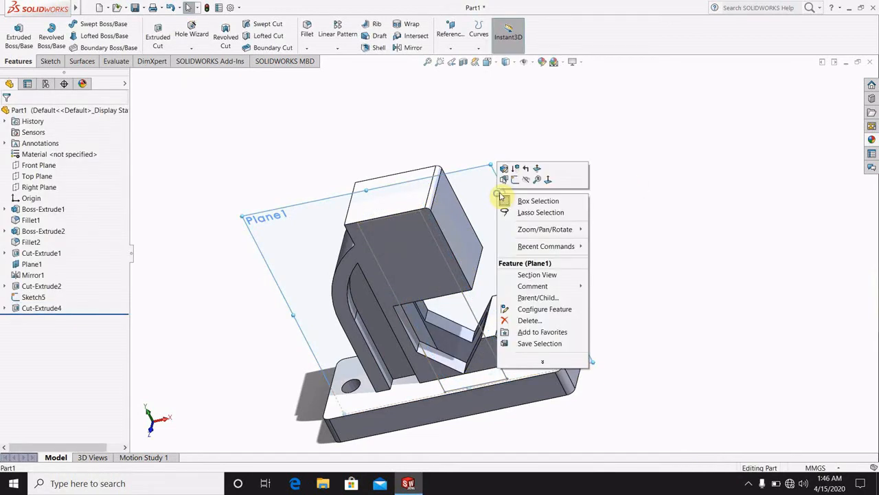
pyautogui.click(527, 179)
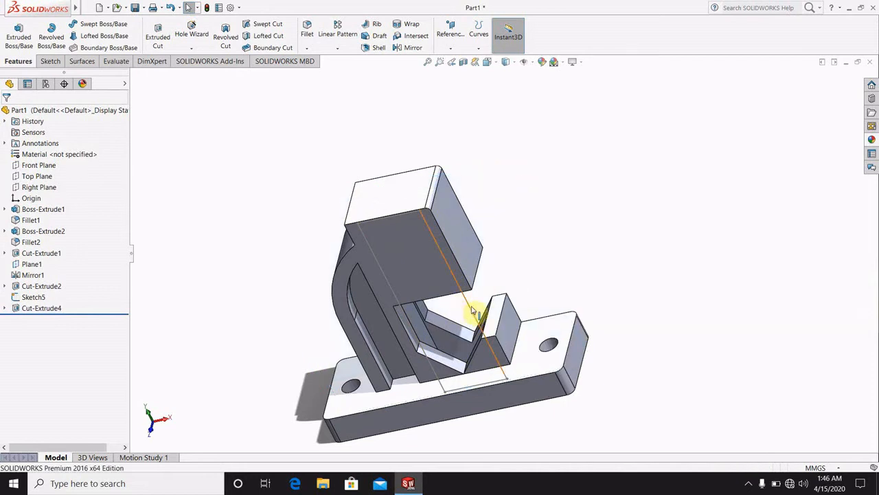
pyautogui.rightClick(471, 311)
pyautogui.click(502, 278)
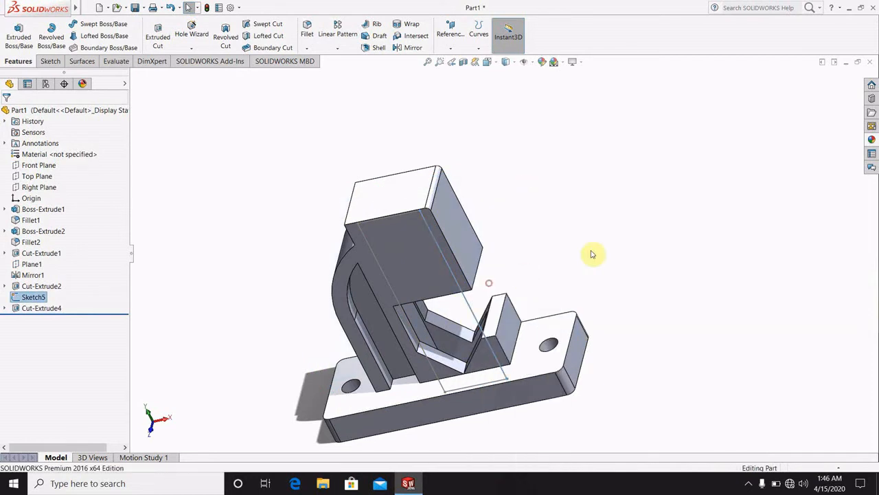
pyautogui.moveTo(595, 269); pyautogui.dragTo(564, 188, button='middle')
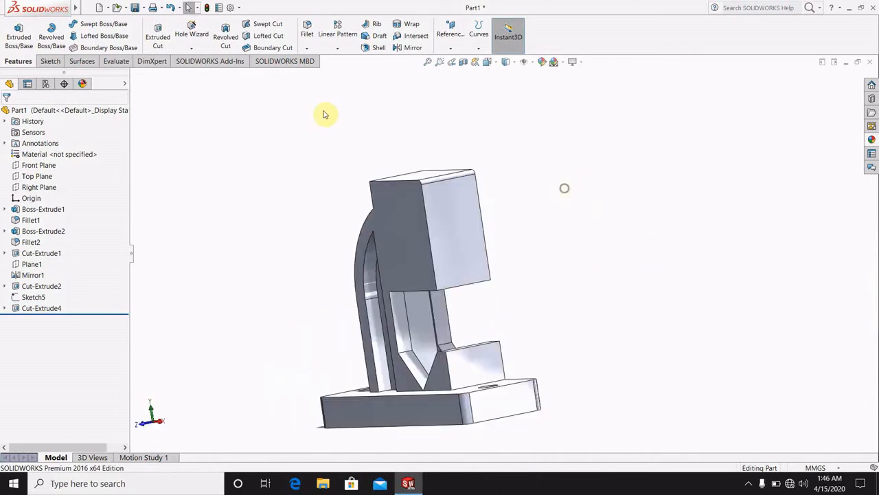
# Fillet the lower jaw's outer top edge, the upper block's rear top edge and its front bottom edge with a 3 mm radius.
pyautogui.click(308, 28)
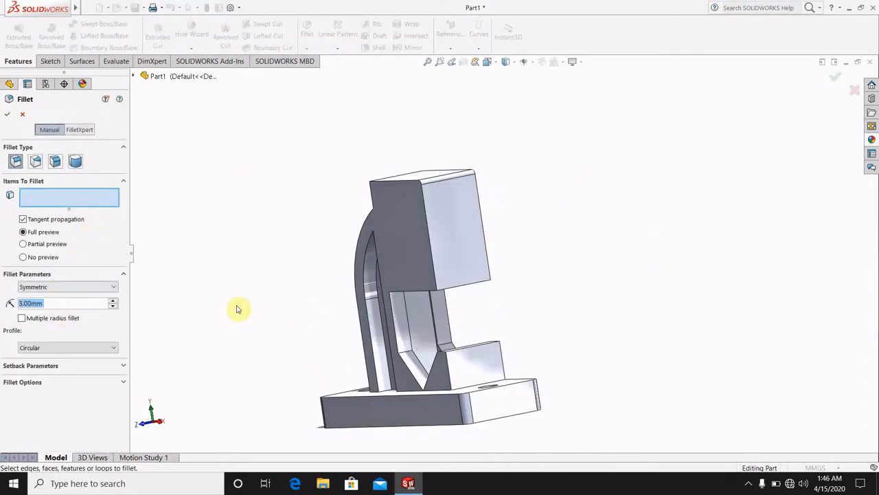
pyautogui.click(478, 347)
pyautogui.moveTo(545, 372); pyautogui.dragTo(549, 349, button='middle')
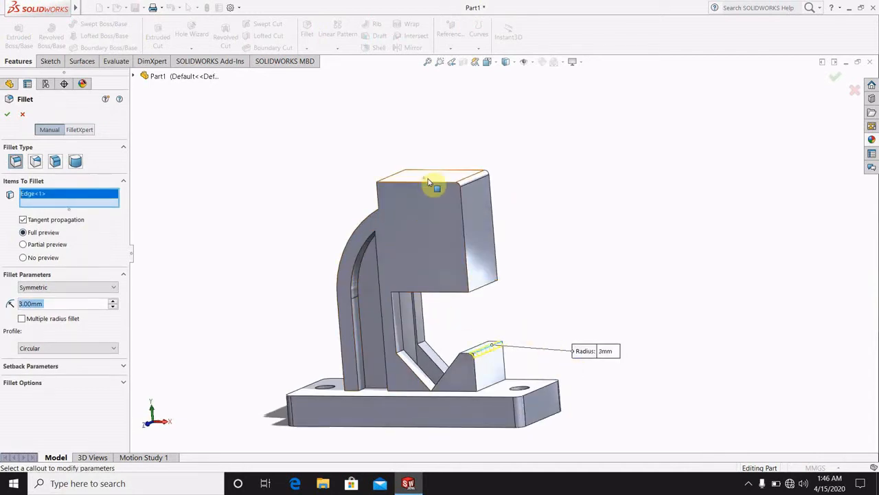
pyautogui.click(387, 182)
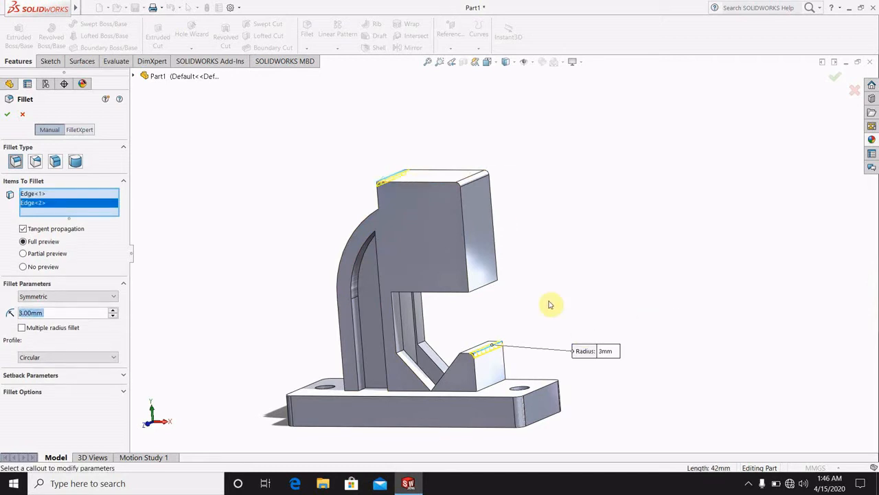
pyautogui.click(477, 292)
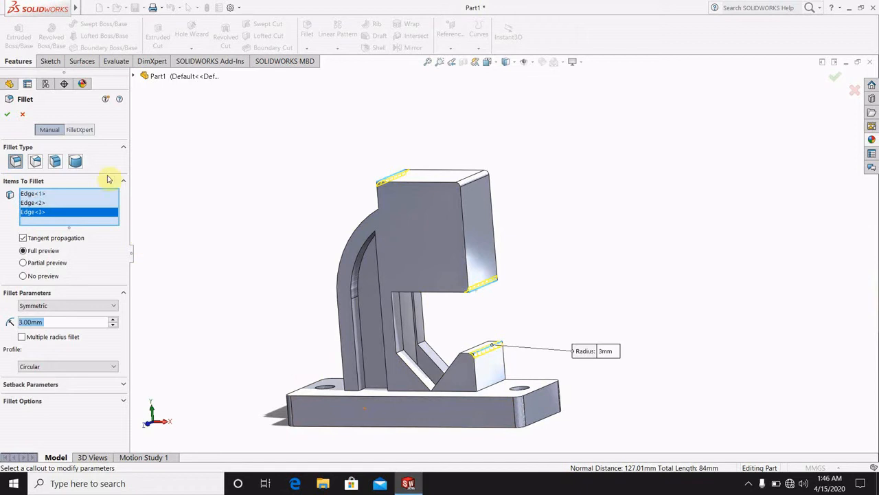
pyautogui.click(7, 115)
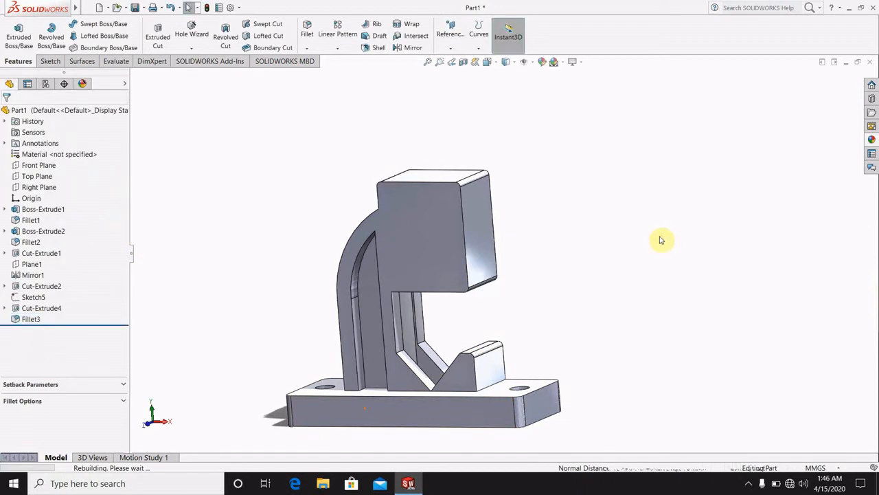
# Start a new sketch on the upper block's top face.
pyautogui.click(455, 181)
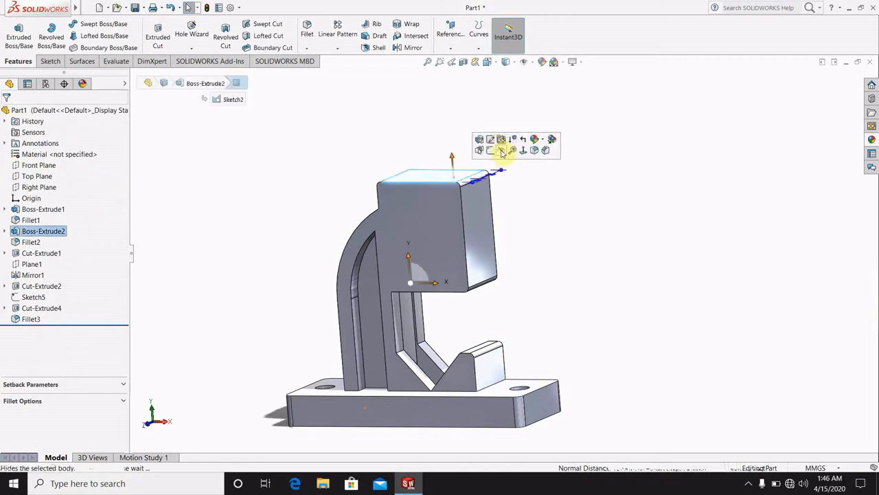
pyautogui.click(490, 150)
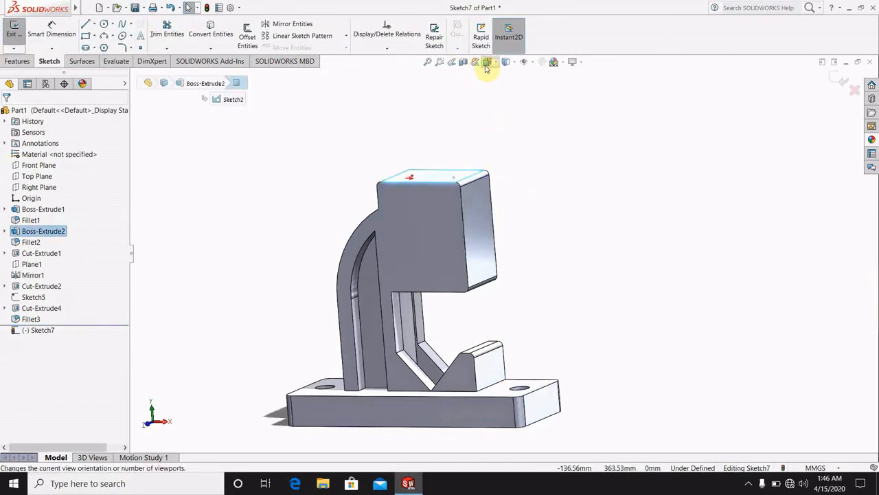
# In the top view, sketch a circle about 17 mm in diameter on the upper block's top face.
pyautogui.click(487, 62)
pyautogui.click(494, 153)
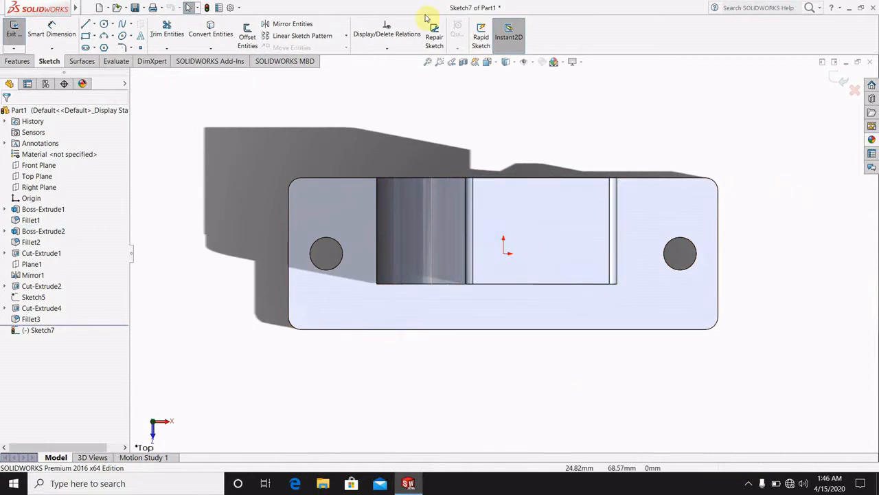
pyautogui.click(104, 24)
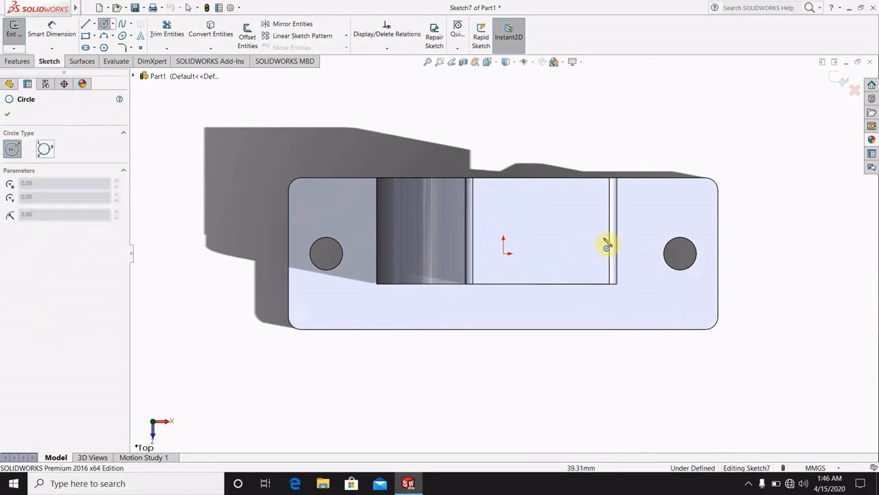
pyautogui.click(541, 235)
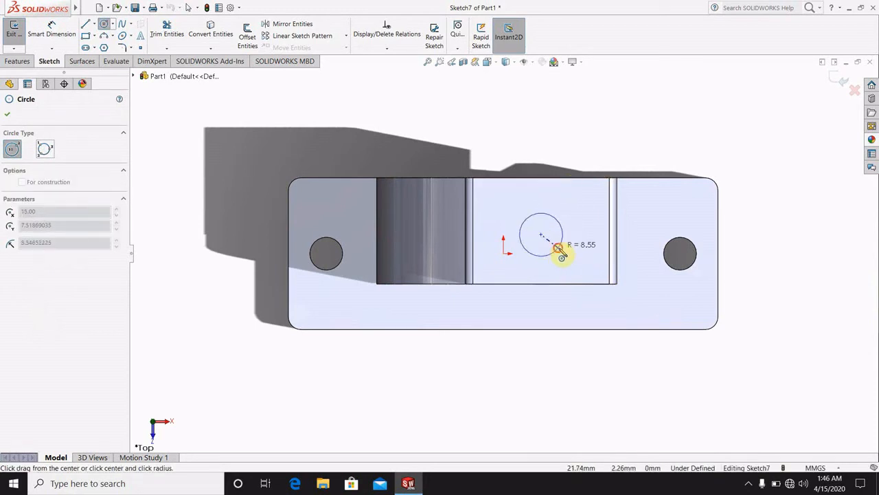
pyautogui.click(557, 248)
# Dimension the circle on the upper block's top face to a diameter of 30 mm.
pyautogui.click(72, 44)
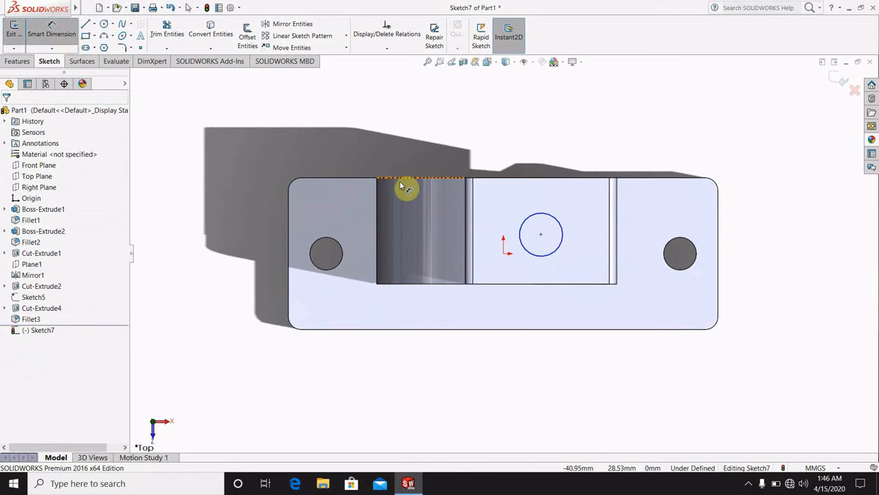
pyautogui.click(551, 218)
pyautogui.click(553, 134)
pyautogui.write('30')
pyautogui.press('Return')
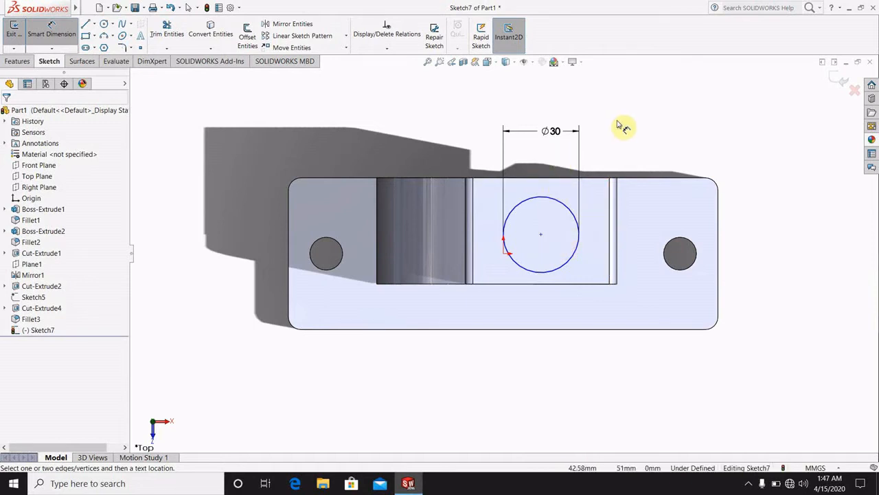
# Close the sketch and extrude the 30 mm circle upward by 18 mm as a blind boss merged with the part.
pyautogui.click(847, 82)
pyautogui.click(19, 42)
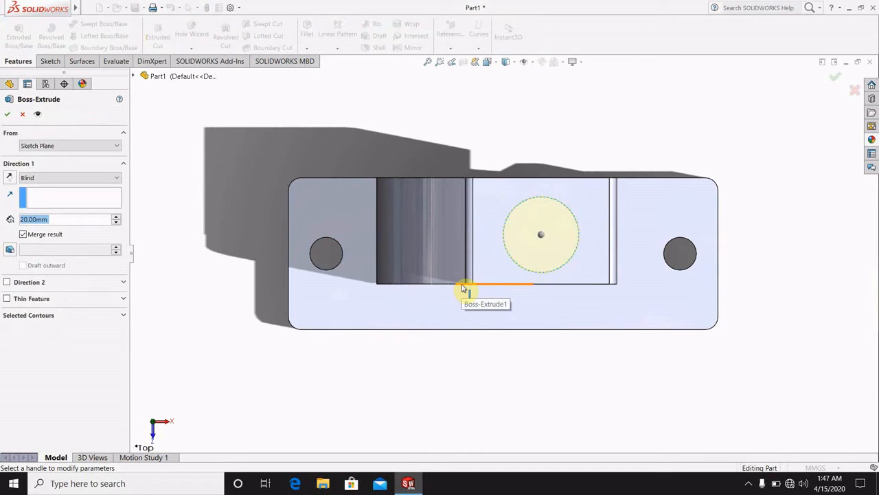
pyautogui.write('18')
pyautogui.press('Return')
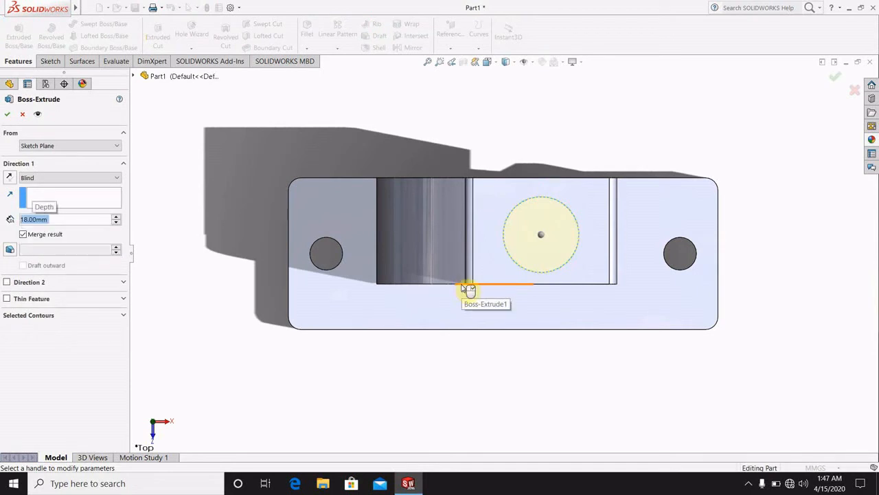
pyautogui.click(7, 114)
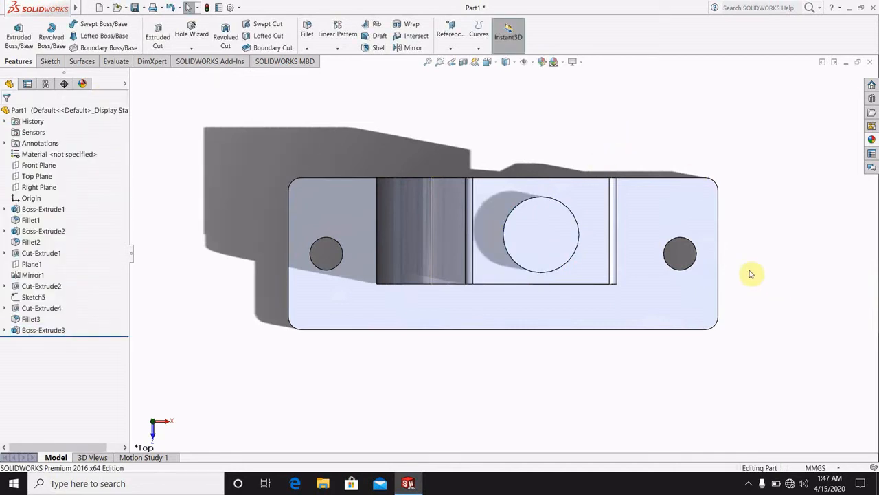
# Start a sketch on the cylindrical boss's top face and draw a concentric circle about 16 mm in diameter.
pyautogui.moveTo(749, 273); pyautogui.dragTo(753, 158, button='middle')
pyautogui.scroll(3, 750, 158)
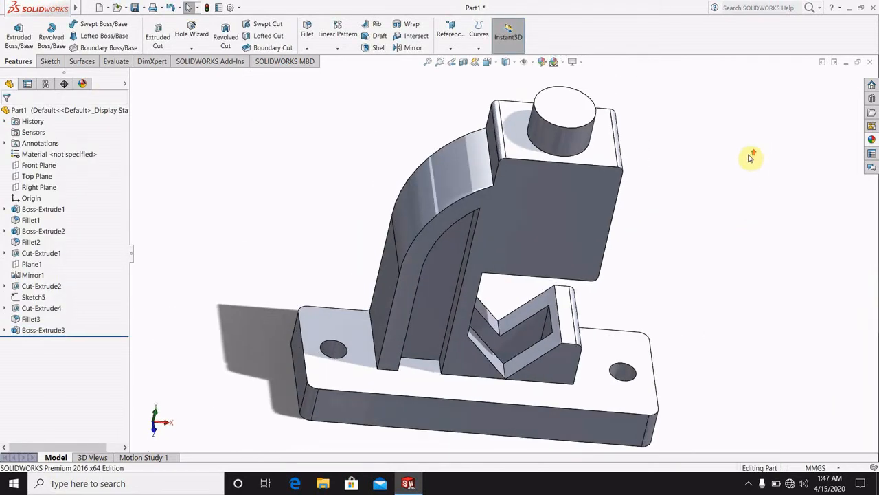
pyautogui.click(558, 152)
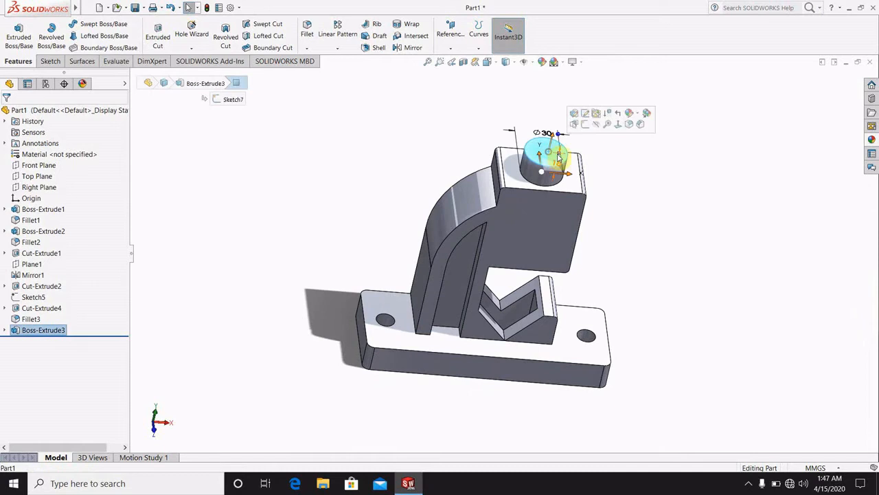
pyautogui.click(583, 126)
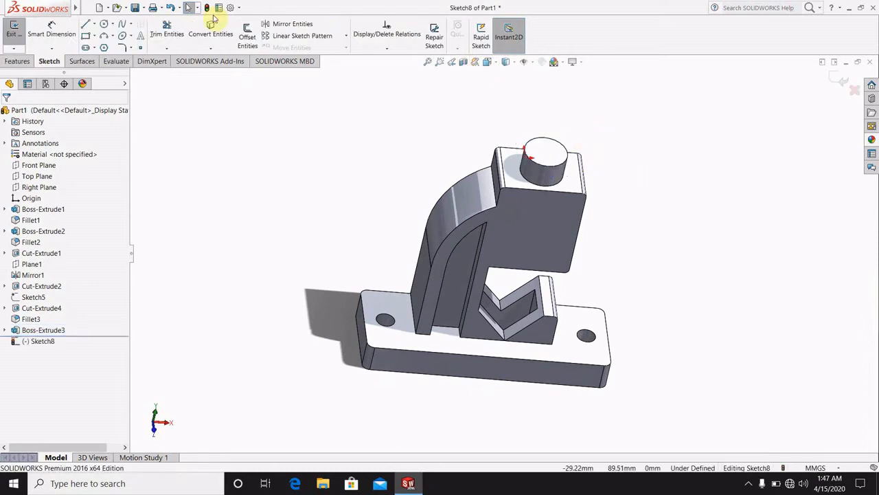
pyautogui.click(105, 24)
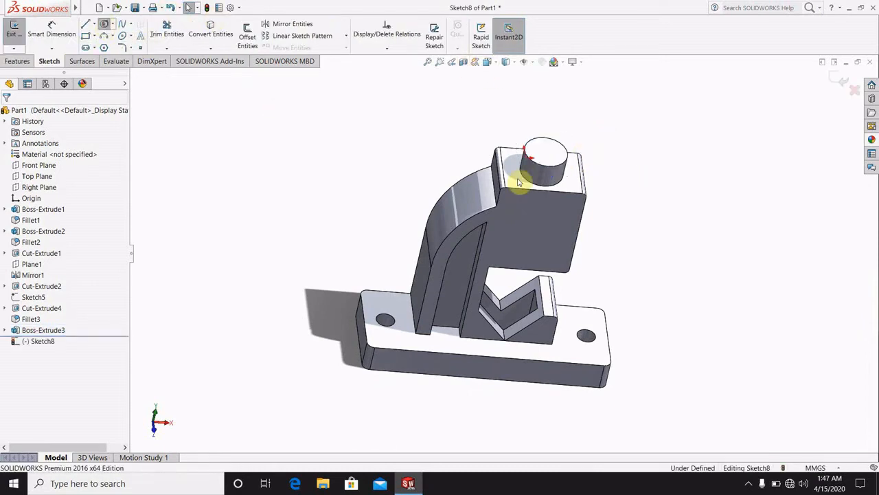
pyautogui.scroll(-5, 550, 159)
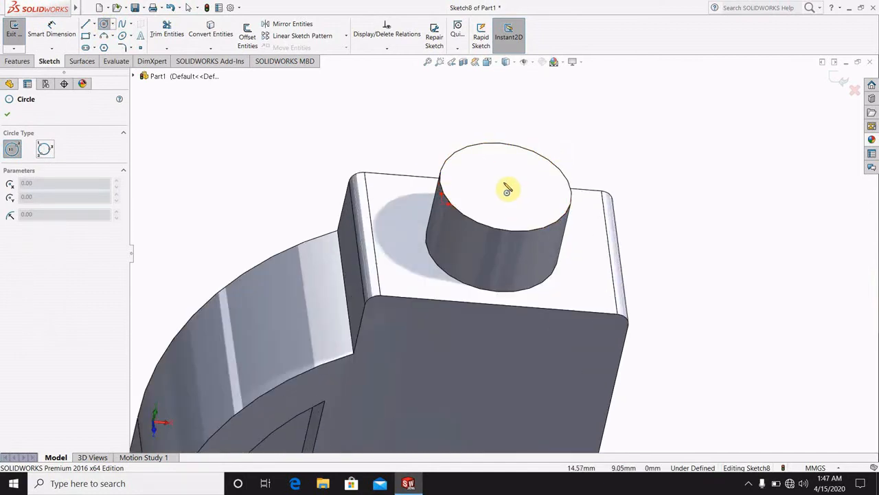
pyautogui.click(506, 191)
pyautogui.click(526, 212)
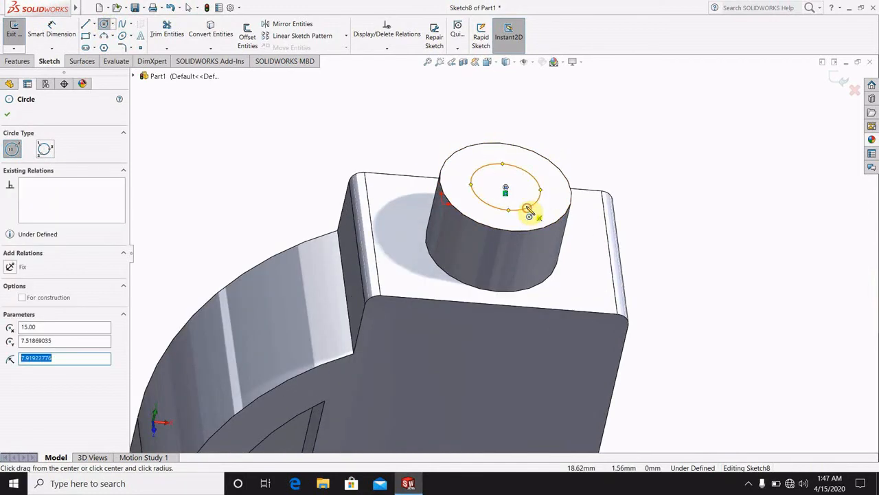
# Dimension the concentric circle on the boss to a diameter of 20 mm.
pyautogui.click(53, 39)
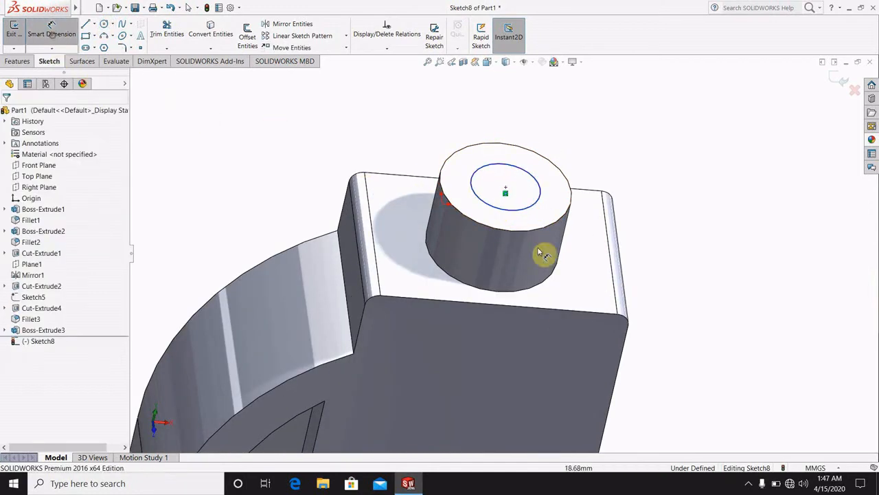
pyautogui.click(531, 208)
pyautogui.click(682, 214)
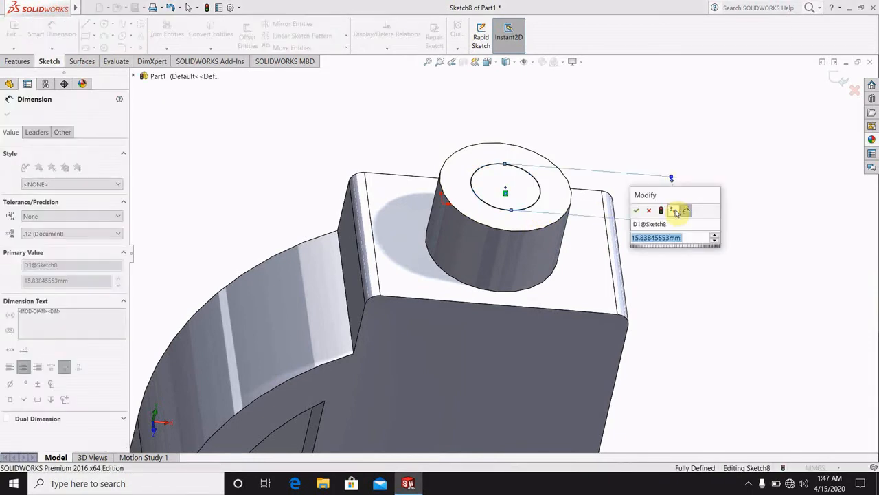
pyautogui.write('20')
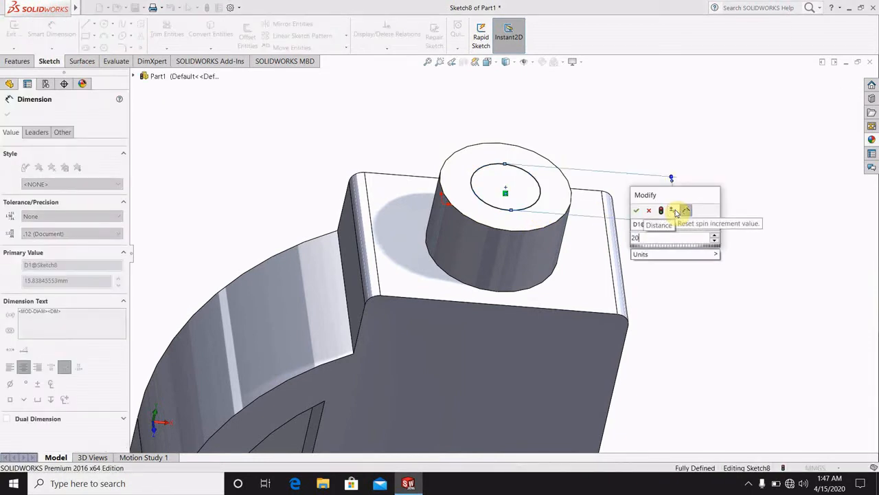
pyautogui.press('Return')
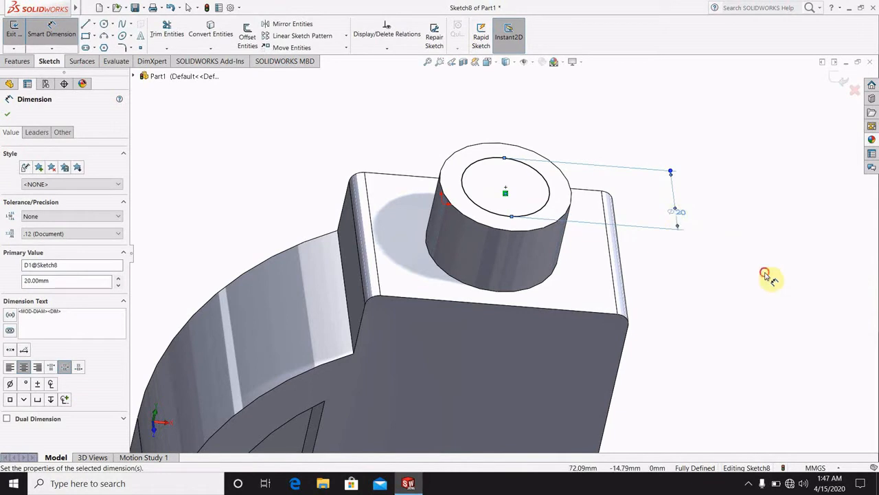
pyautogui.click(765, 275)
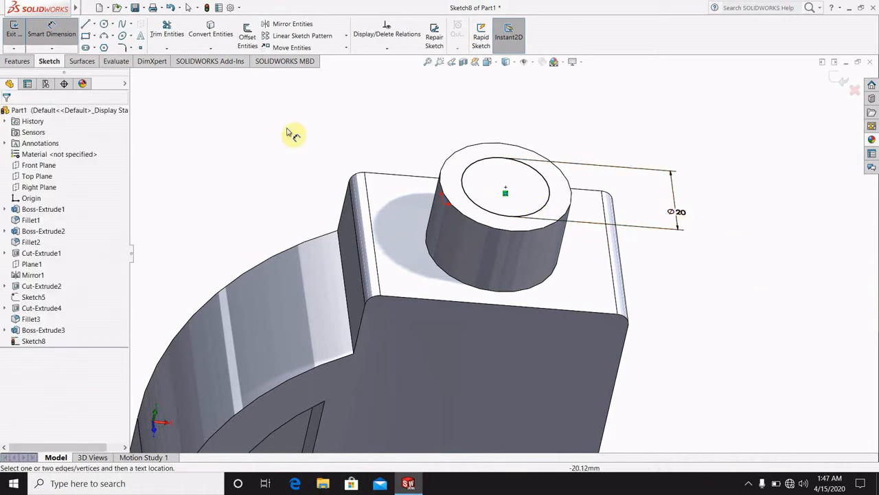
# Cut the 20 mm circle down from the boss's top face with the Through All end condition.
pyautogui.click(22, 62)
pyautogui.click(158, 36)
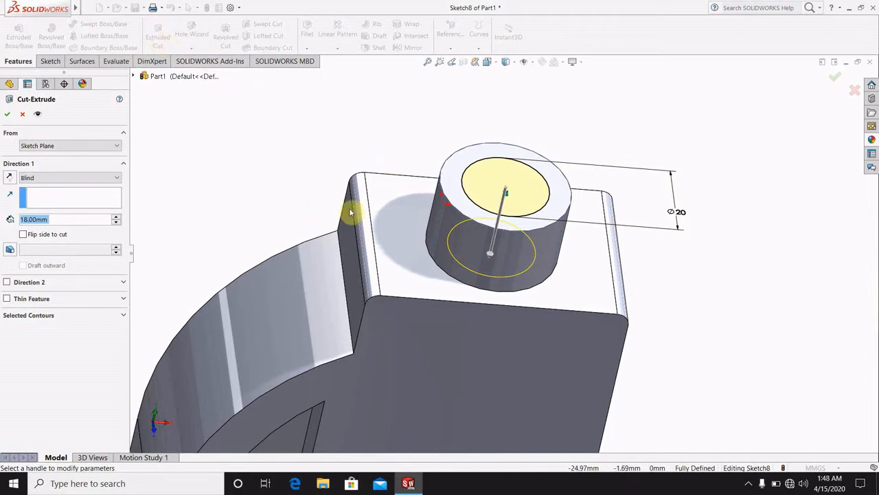
pyautogui.click(94, 178)
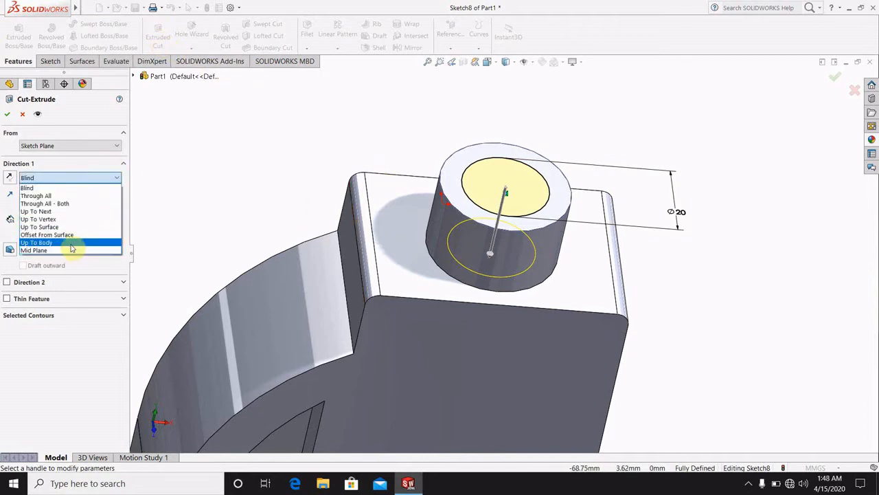
pyautogui.click(38, 196)
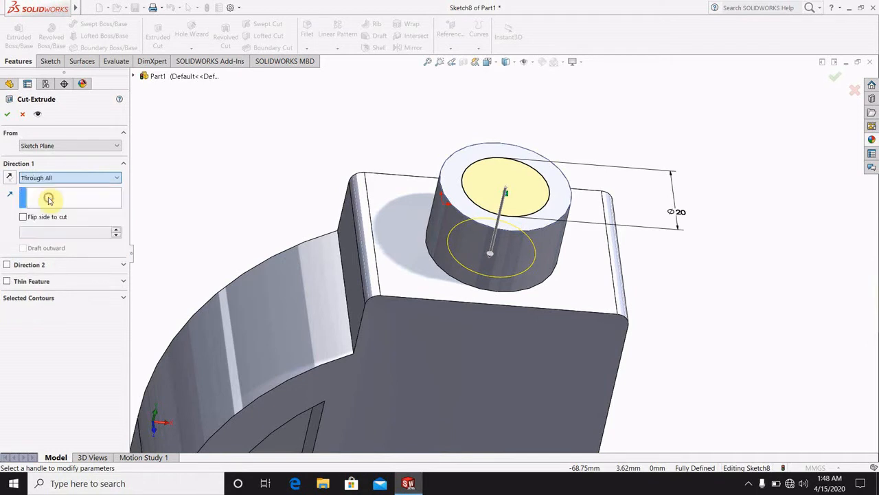
pyautogui.press('f')
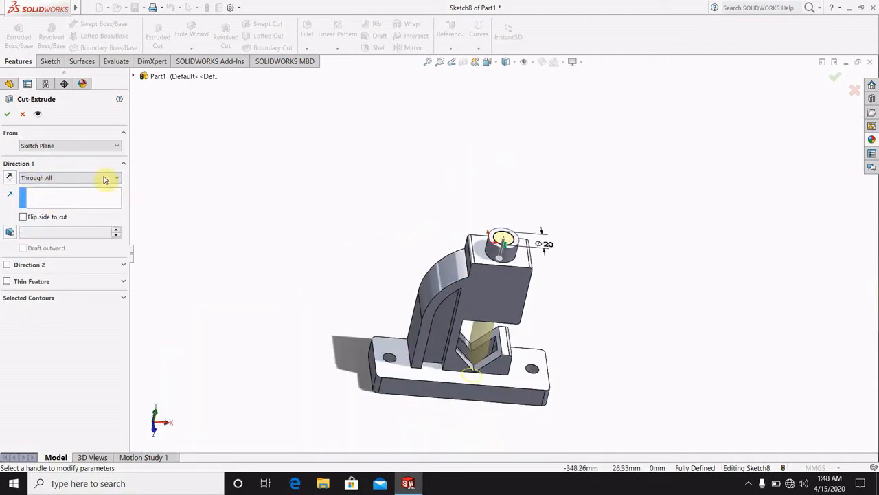
pyautogui.click(11, 114)
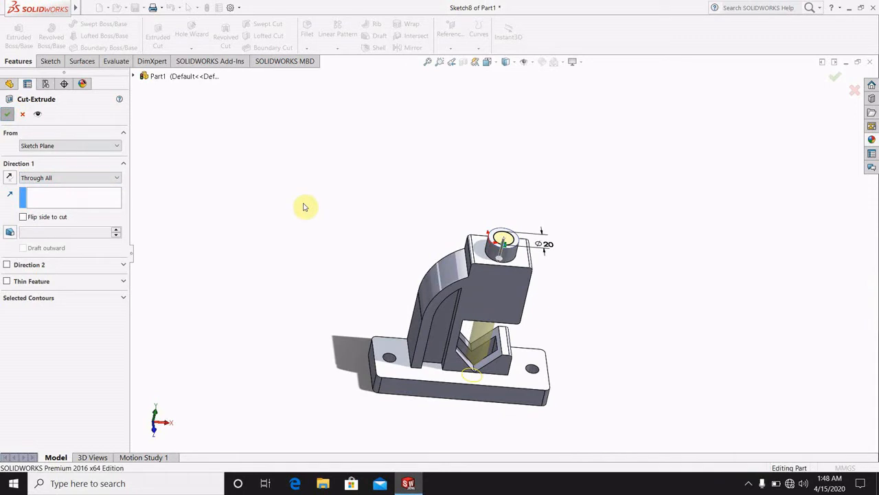
# Start a sketch on the upper block's vertical end face and, in the right view, draw a circle about 17 mm in diameter.
pyautogui.moveTo(616, 245); pyautogui.dragTo(630, 226, button='middle')
pyautogui.moveTo(561, 271)
pyautogui.mouseDown(button='middle')
pyautogui.moveTo(514, 288)
pyautogui.moveTo(467, 281)
pyautogui.mouseUp(button='middle')
pyautogui.click(467, 268)
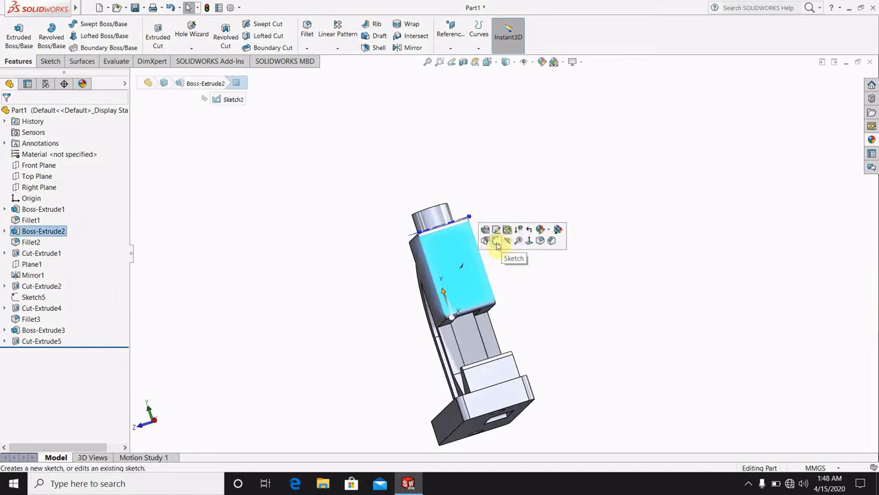
pyautogui.click(496, 241)
pyautogui.click(486, 62)
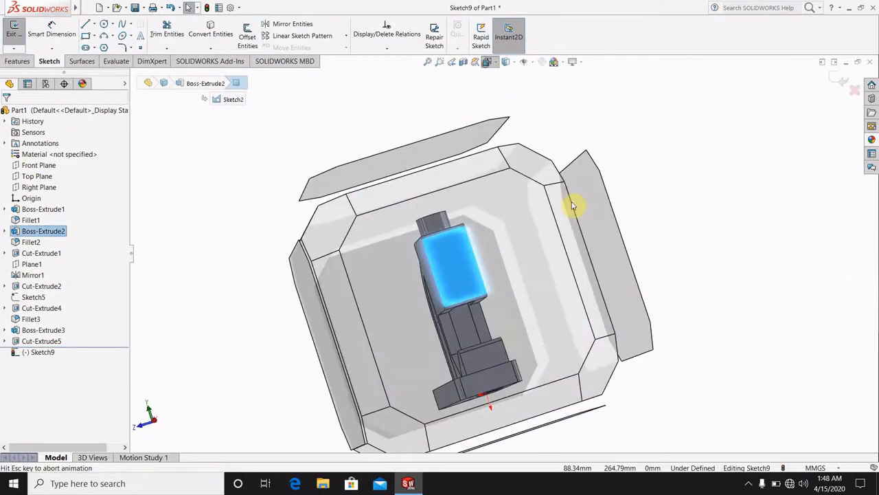
pyautogui.click(563, 279)
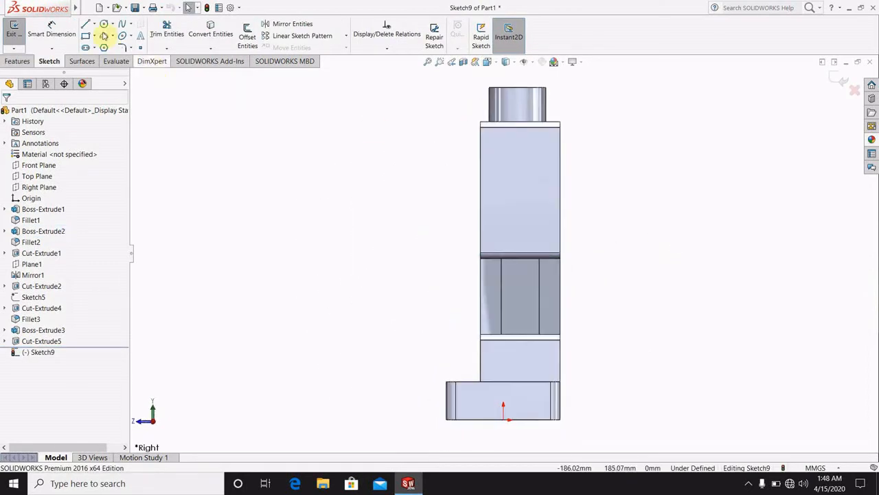
pyautogui.click(104, 26)
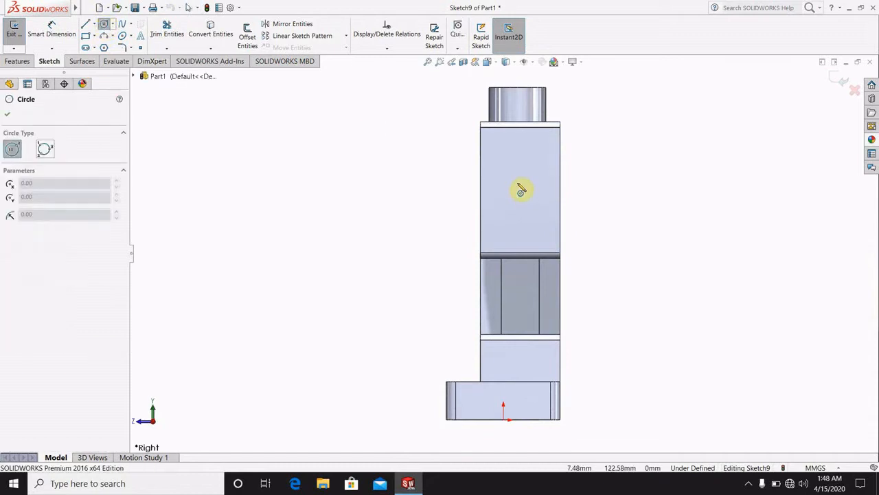
pyautogui.click(519, 180)
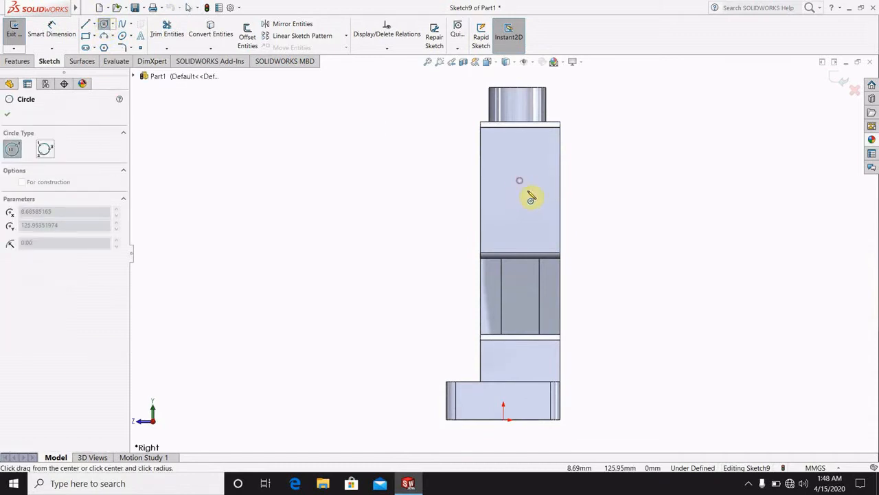
pyautogui.click(530, 196)
# Dimension the circle on the block's end face to a diameter of 8 mm.
pyautogui.click(53, 33)
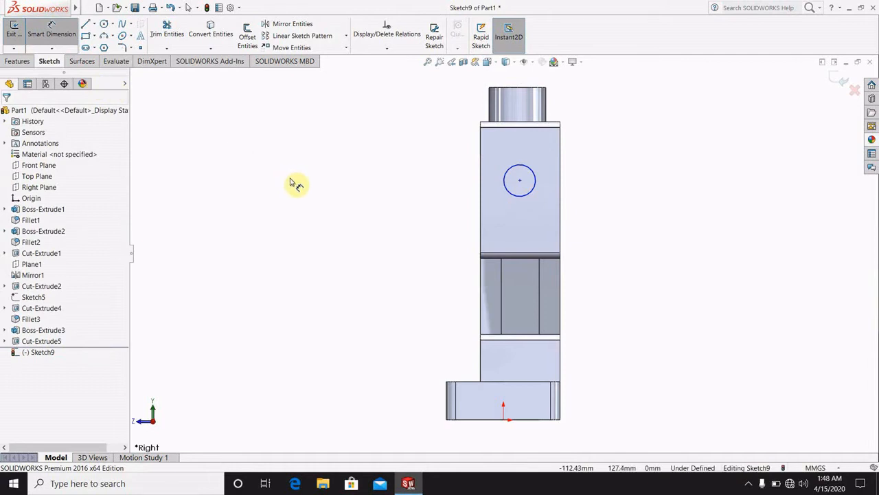
pyautogui.click(505, 194)
pyautogui.click(363, 195)
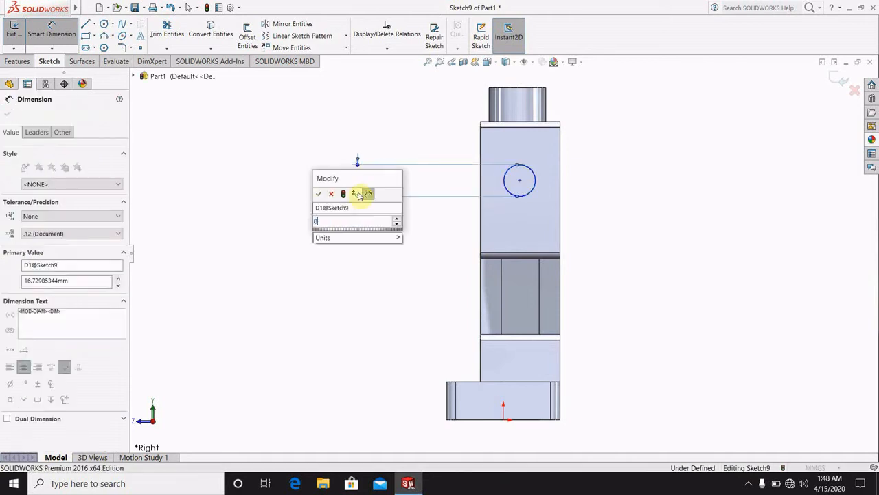
pyautogui.write('8')
pyautogui.press('Return')
pyautogui.click(347, 289)
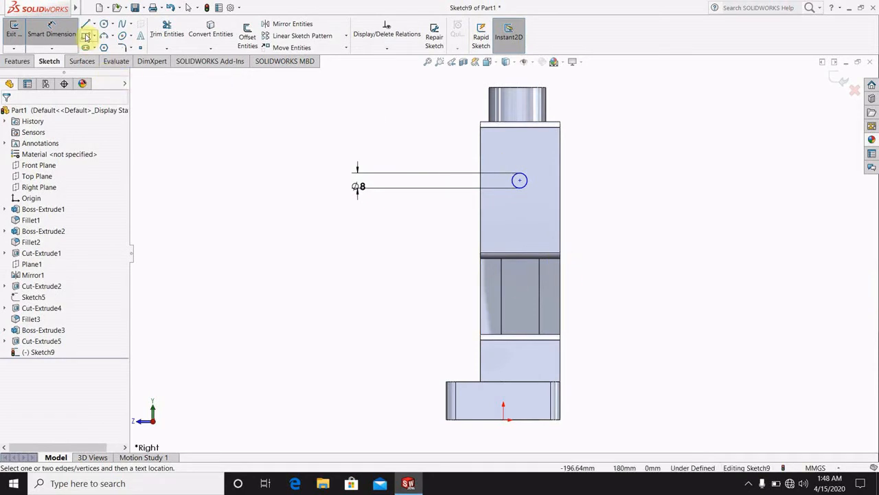
# Dimension the 8 mm circle's centre horizontally to 17 mm from the block's rear vertical edge.
pyautogui.click(520, 181)
pyautogui.click(562, 183)
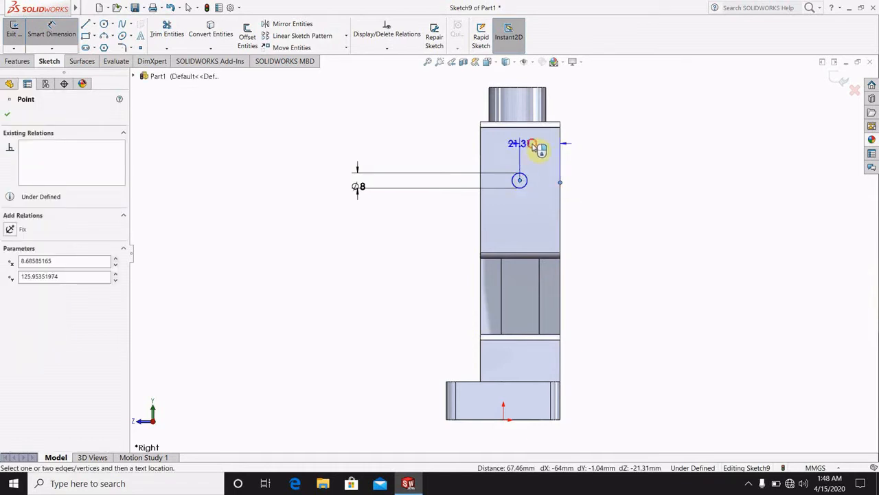
pyautogui.click(533, 145)
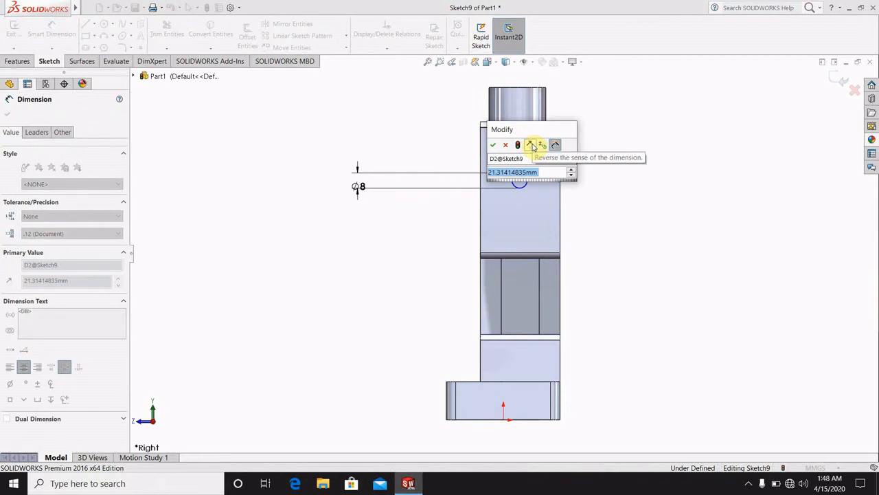
pyautogui.write('17')
pyautogui.press('Return')
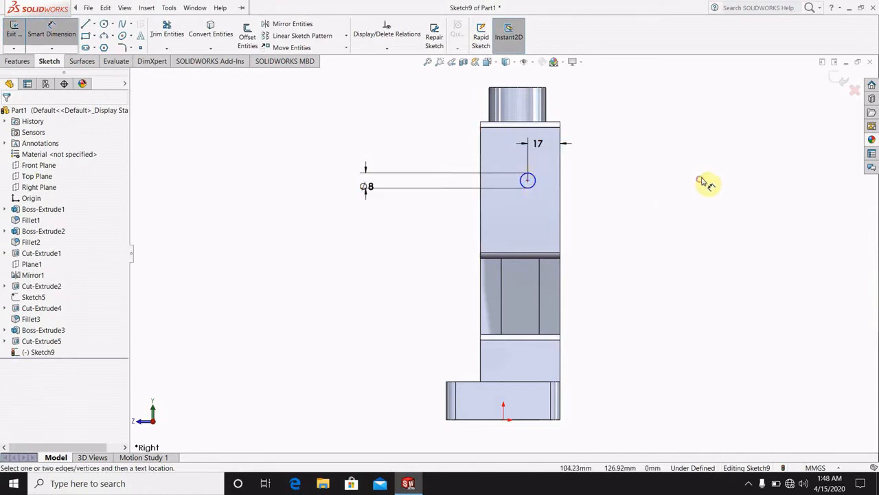
# Finish the sketch on the block's end face and cut its 8 mm circle with the Through All end condition.
pyautogui.click(840, 81)
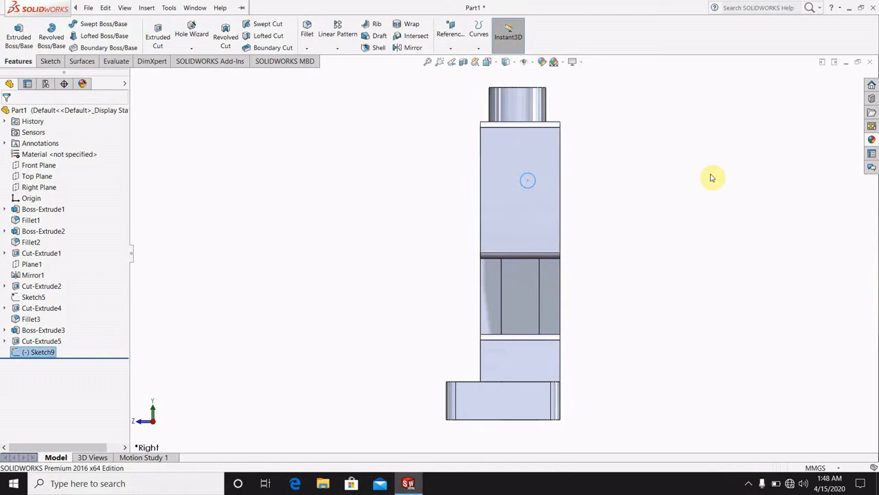
pyautogui.moveTo(697, 180); pyautogui.dragTo(746, 237, button='middle')
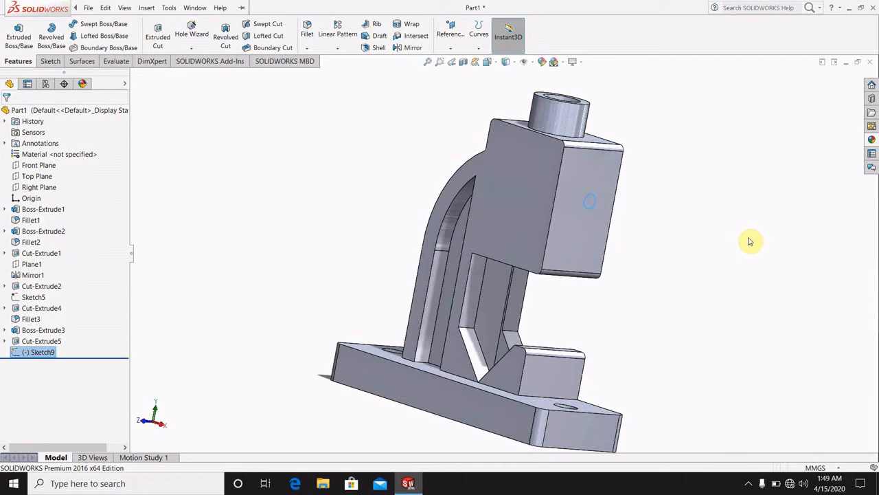
pyautogui.moveTo(688, 226); pyautogui.dragTo(673, 286, button='middle')
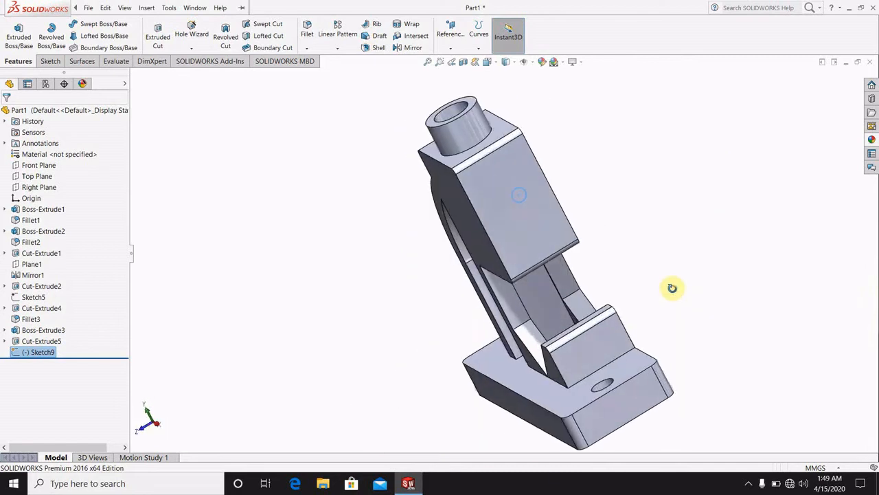
pyautogui.click(157, 36)
pyautogui.click(522, 200)
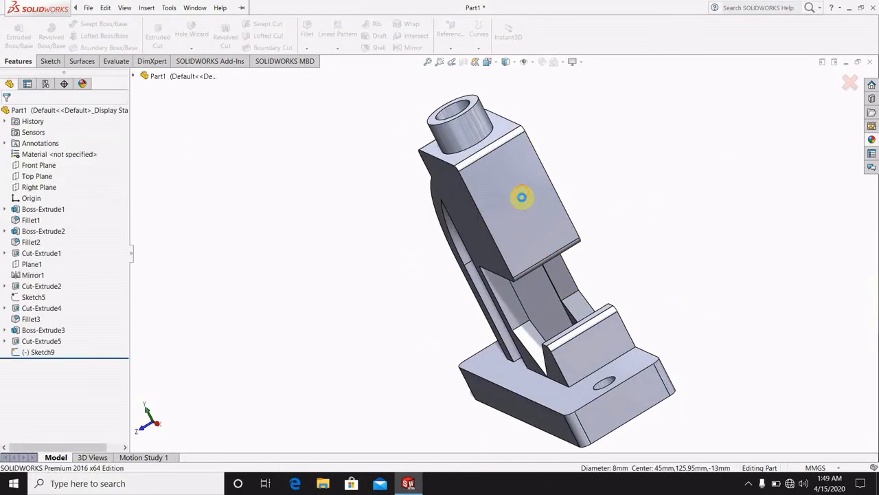
pyautogui.click(78, 177)
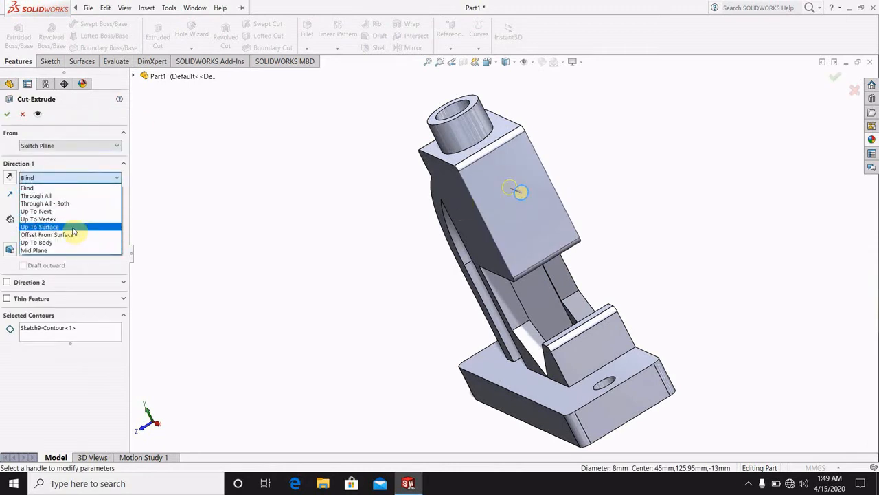
pyautogui.click(48, 195)
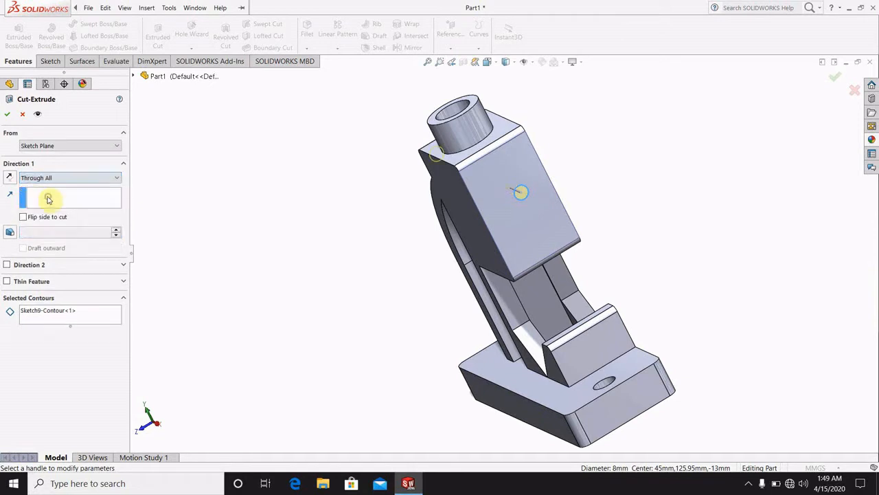
pyautogui.click(6, 118)
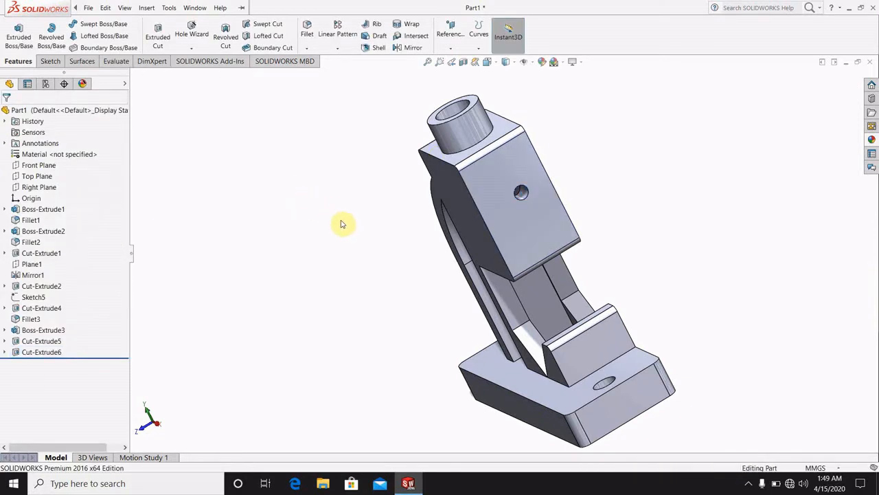
# Sketch on the cylindrical boss's top face, converting the 20 mm bore edge into a circle, and finish the sketch.
pyautogui.moveTo(344, 223); pyautogui.dragTo(503, 355, button='middle')
pyautogui.moveTo(545, 259); pyautogui.dragTo(630, 263, button='middle')
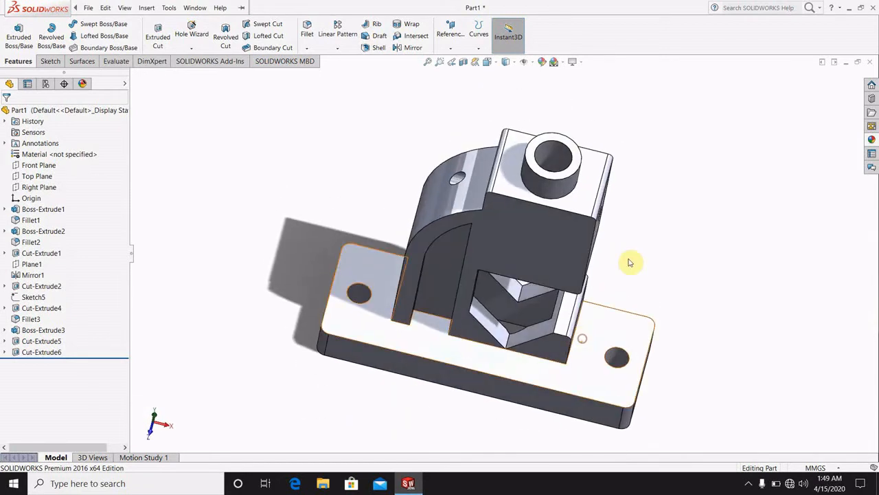
pyautogui.scroll(-5, 569, 173)
pyautogui.click(575, 158)
pyautogui.click(610, 125)
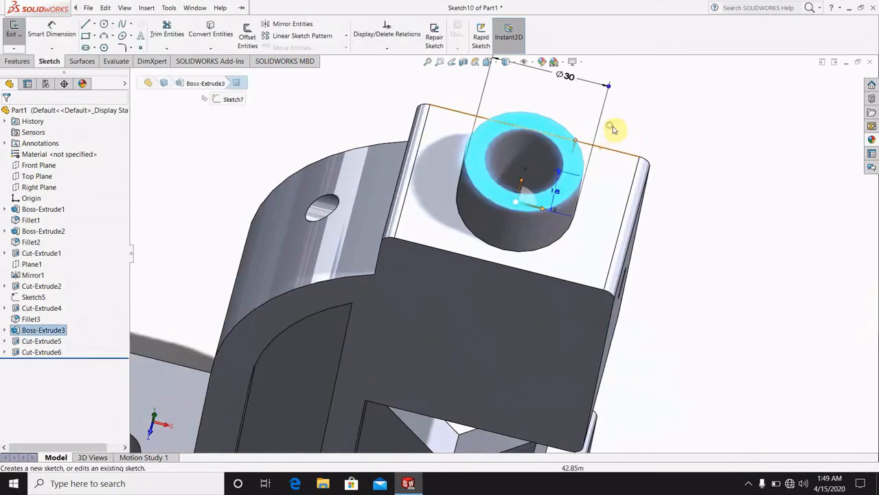
pyautogui.click(211, 32)
pyautogui.click(489, 144)
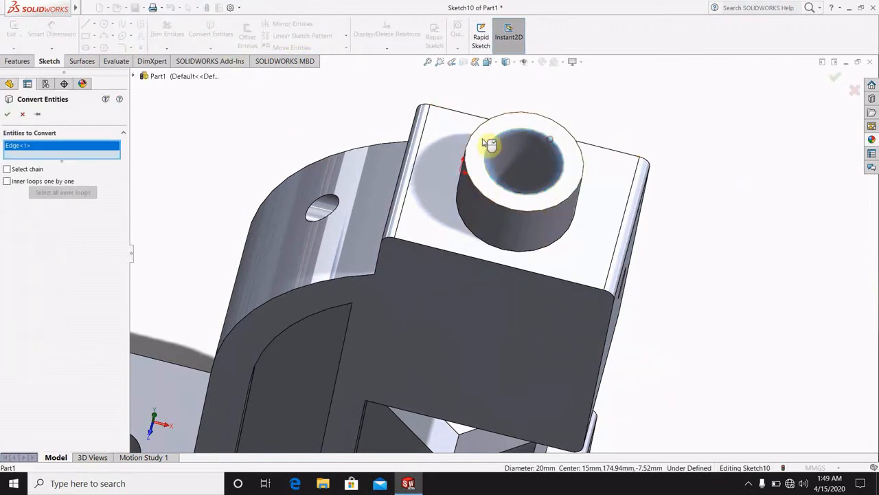
pyautogui.click(8, 115)
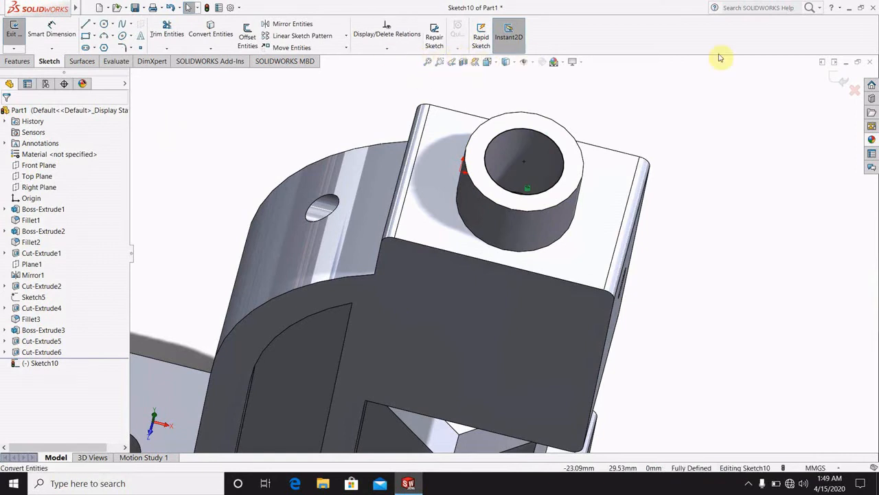
pyautogui.click(834, 81)
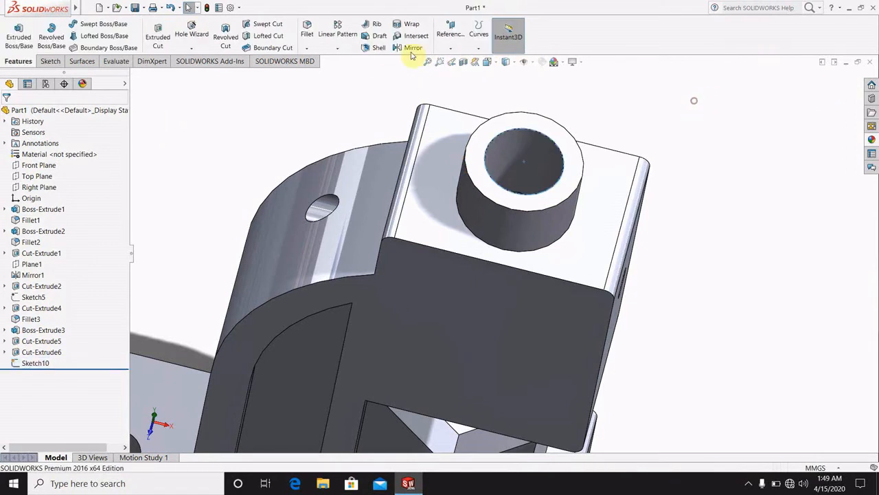
# Create a reversed clockwise helix from the converted circle, defined by height and pitch, with 28 mm height and 4 mm constant pitch.
pyautogui.click(480, 51)
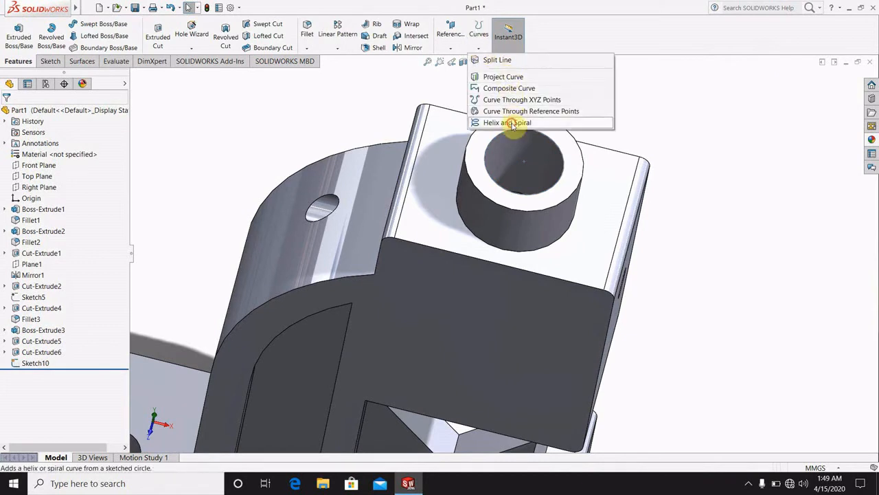
pyautogui.click(511, 124)
pyautogui.click(538, 140)
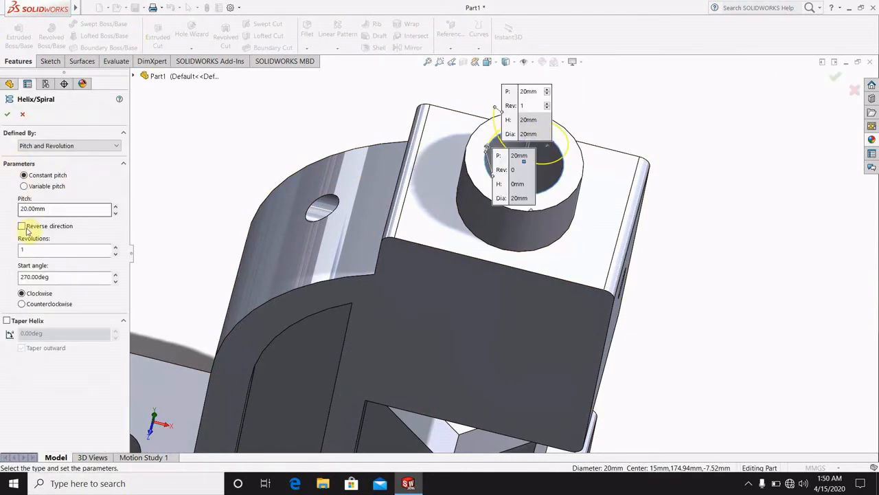
pyautogui.click(22, 227)
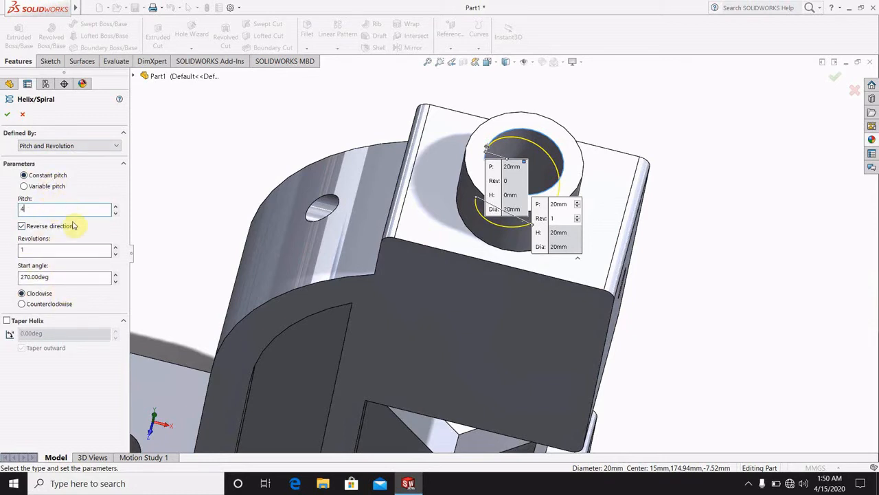
pyautogui.click(67, 146)
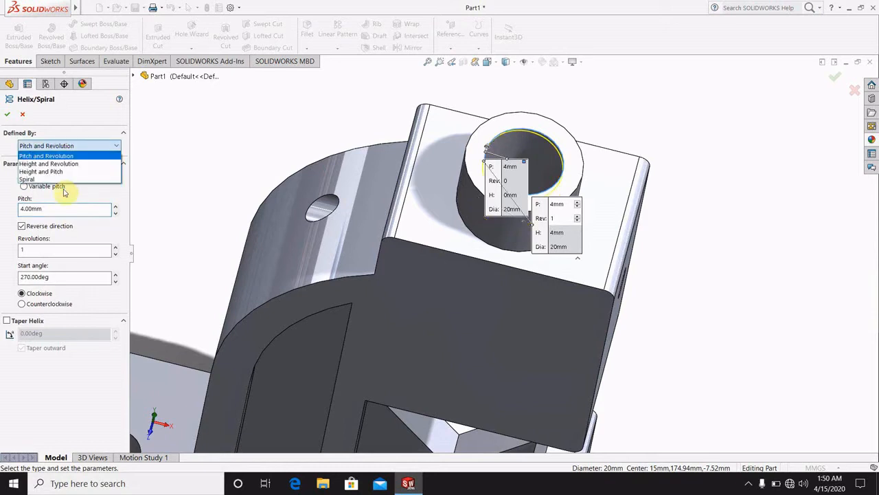
pyautogui.click(54, 172)
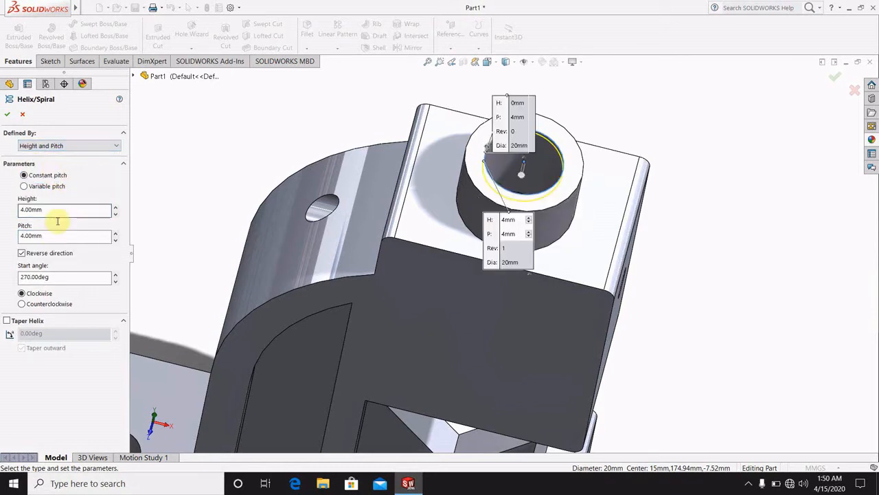
pyautogui.click(48, 211)
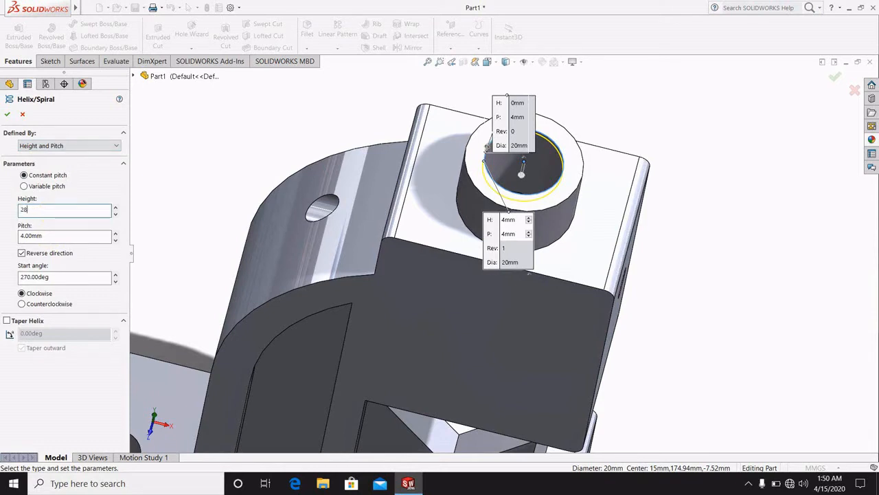
pyautogui.press('Return')
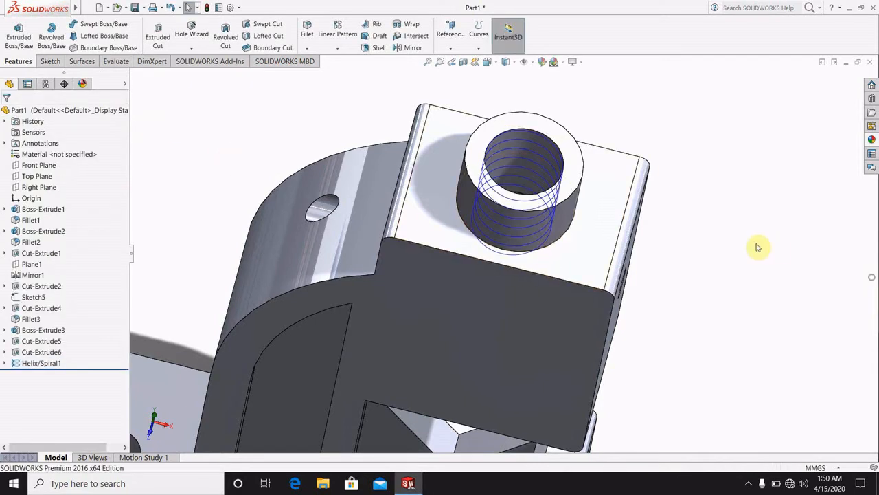
# Create a reference plane midway between the bracket's front and rear faces.
pyautogui.moveTo(663, 270); pyautogui.dragTo(568, 250, button='middle')
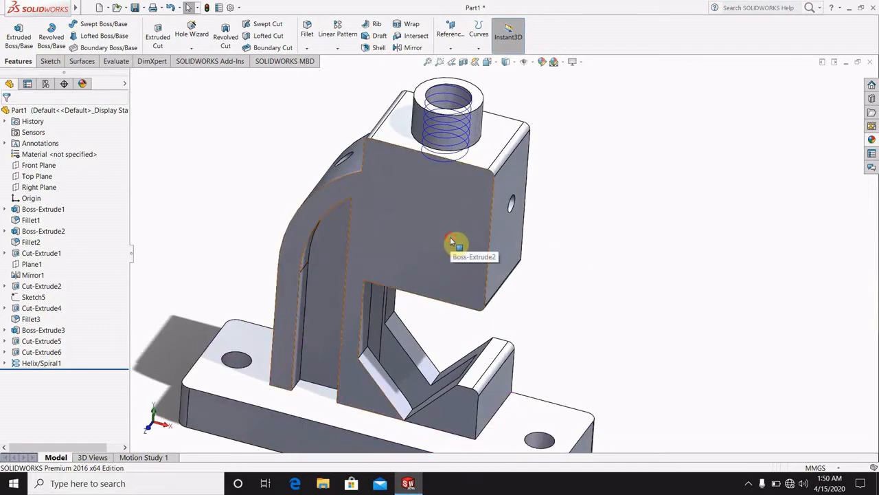
pyautogui.click(452, 241)
pyautogui.click(592, 170)
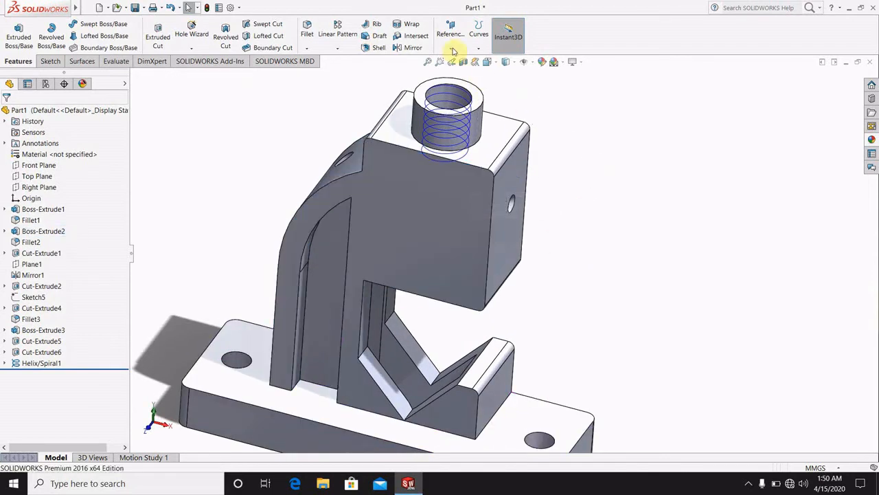
pyautogui.click(451, 52)
pyautogui.click(466, 58)
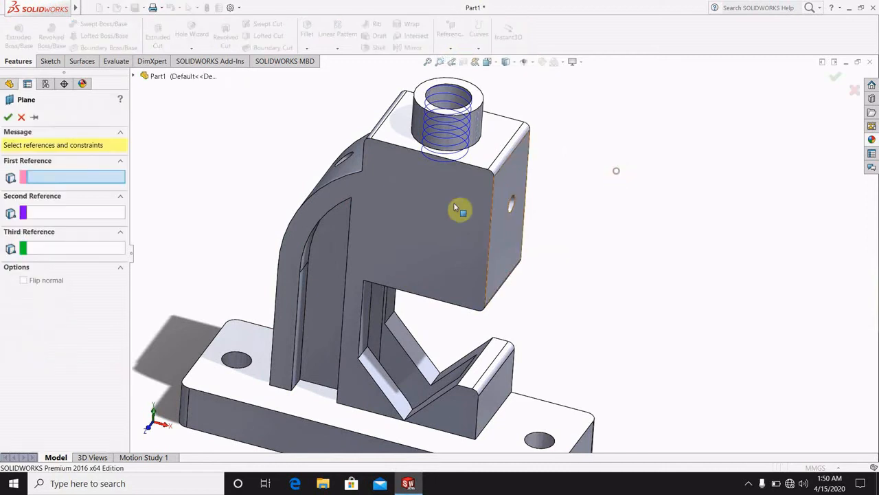
pyautogui.click(458, 211)
pyautogui.moveTo(614, 212); pyautogui.dragTo(457, 229, button='middle')
pyautogui.click(458, 229)
pyautogui.moveTo(679, 267); pyautogui.dragTo(748, 220, button='middle')
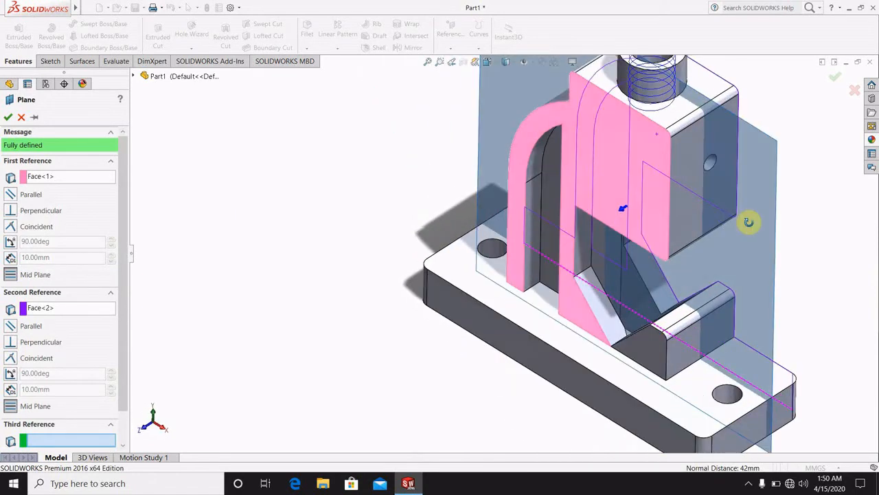
pyautogui.click(7, 118)
# In the front view, start a polygon sketch on the new mid plane at the boss.
pyautogui.scroll(5, 619, 234)
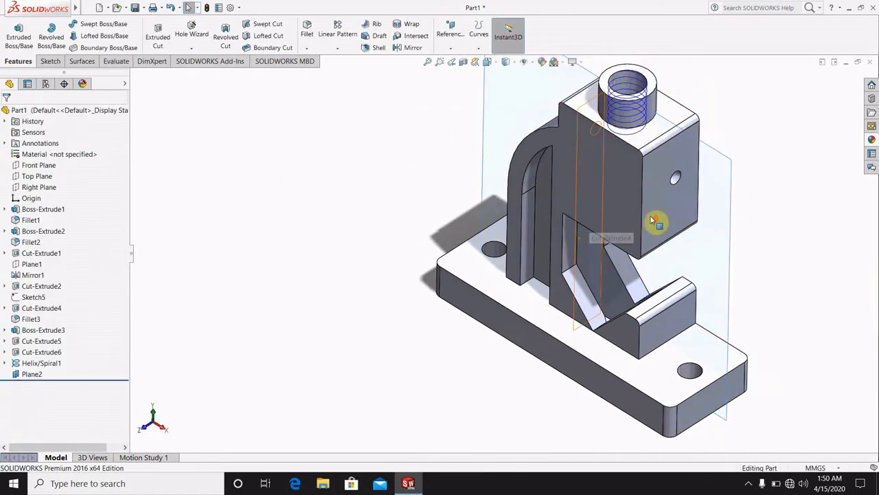
pyautogui.scroll(-5, 648, 255)
pyautogui.moveTo(644, 278); pyautogui.dragTo(664, 157, button='middle')
pyautogui.click(487, 61)
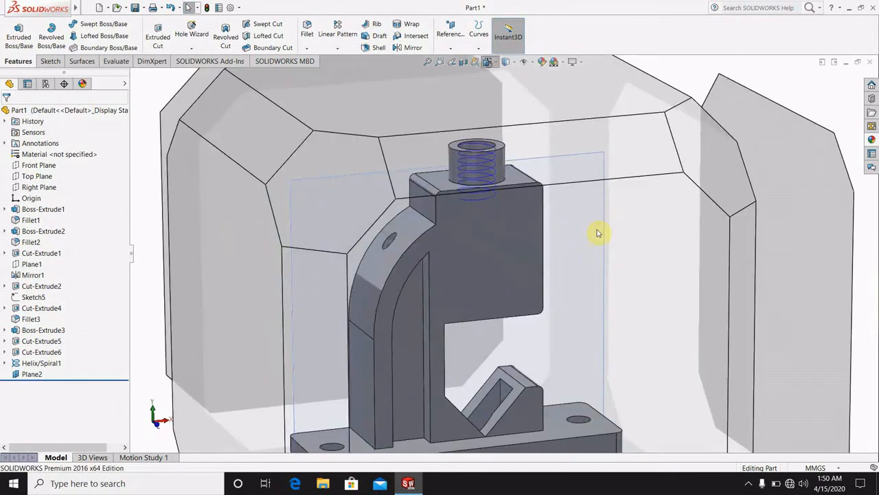
pyautogui.click(560, 300)
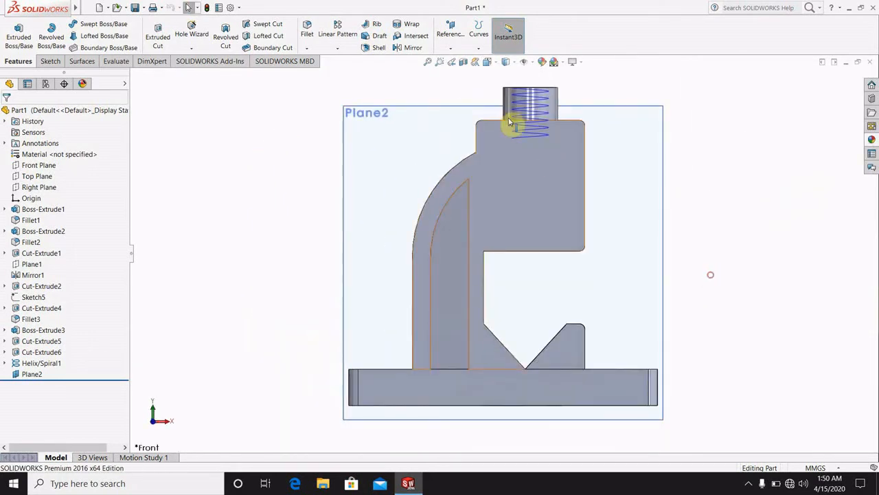
pyautogui.scroll(-3, 560, 110)
pyautogui.scroll(-8, 553, 107)
pyautogui.scroll(-1, 440, 172)
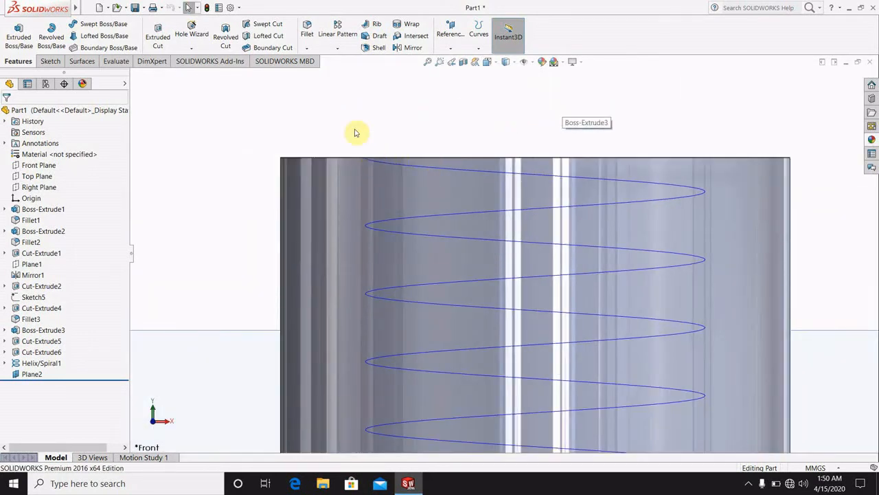
pyautogui.click(88, 7)
pyautogui.click(266, 105)
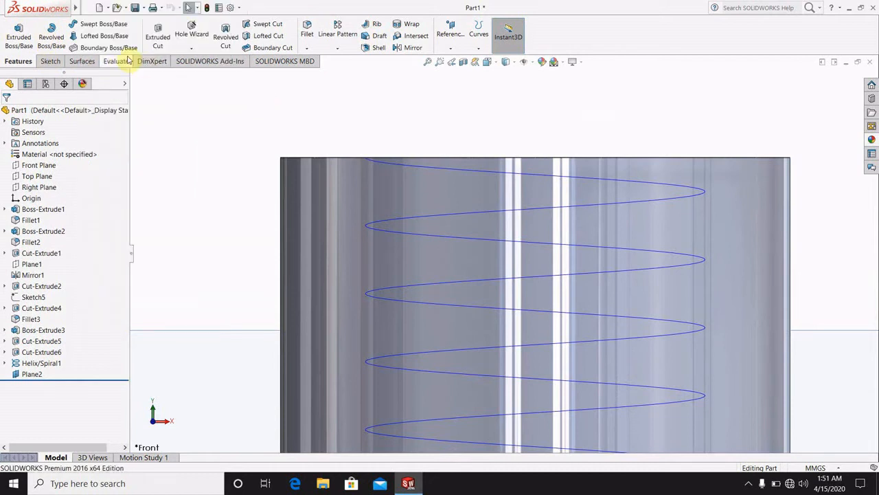
pyautogui.click(48, 61)
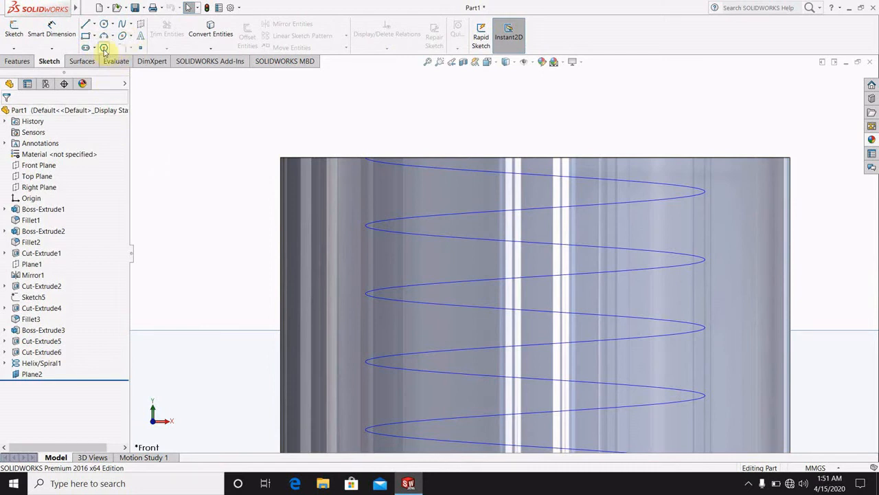
pyautogui.click(107, 49)
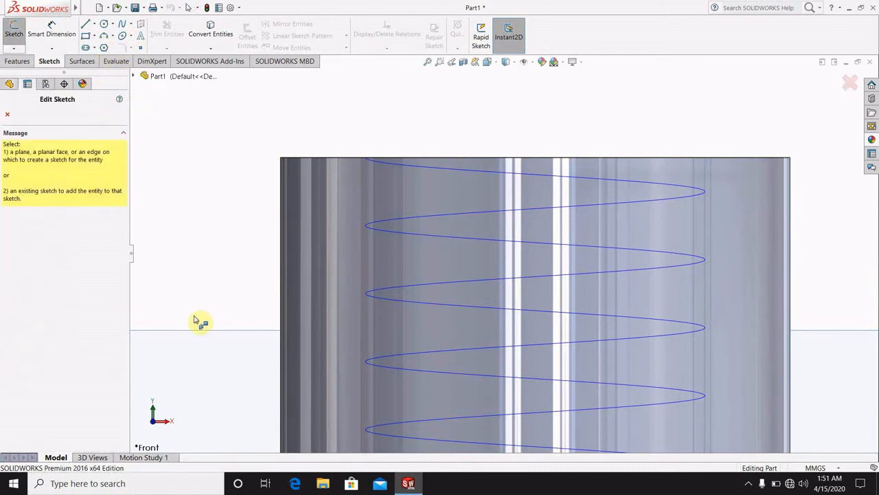
pyautogui.click(203, 338)
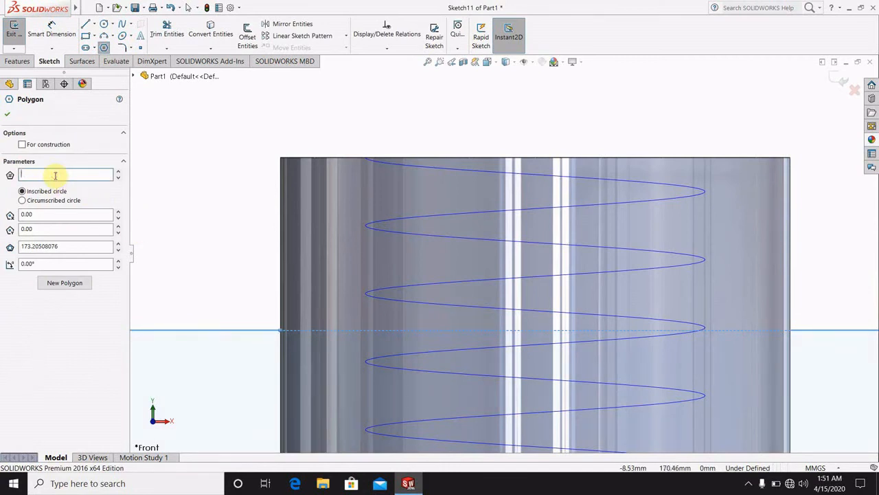
# Draw a three-sided polygon with an inscribed circle about 1.1 mm in diameter at the helix's upper start point, one vertex pointing outward.
pyautogui.click(175, 136)
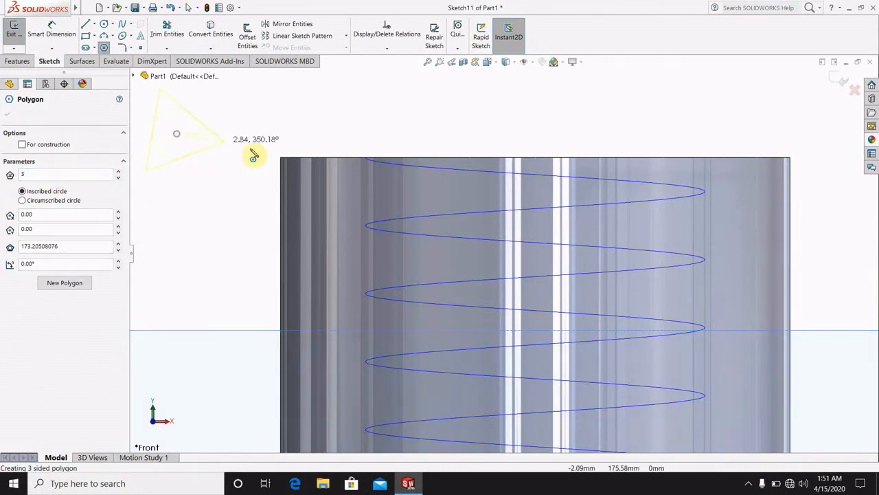
pyautogui.press('Escape')
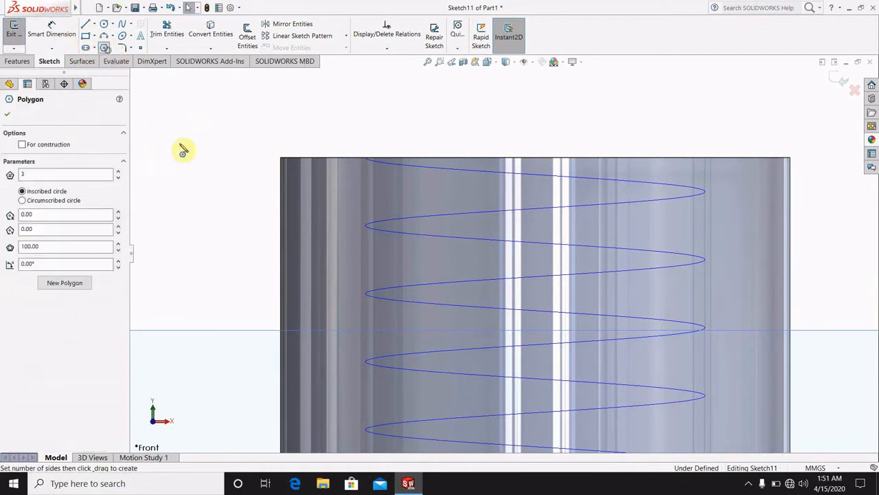
pyautogui.click(370, 165)
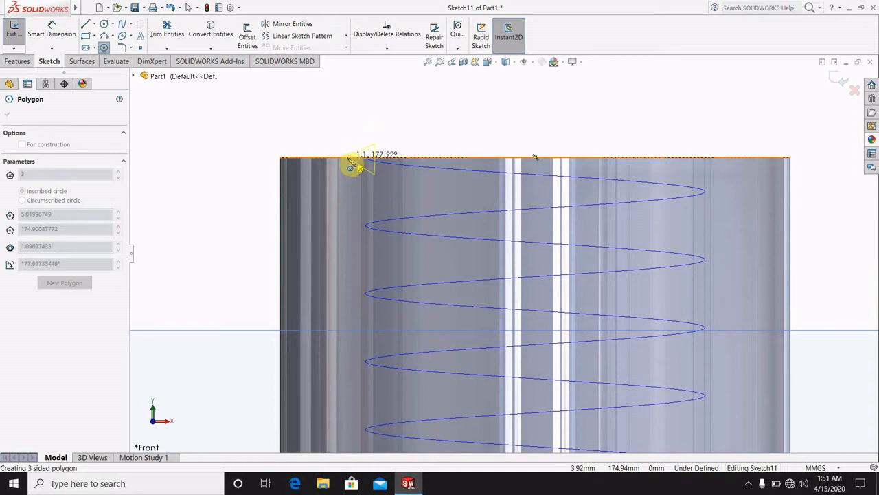
pyautogui.click(352, 165)
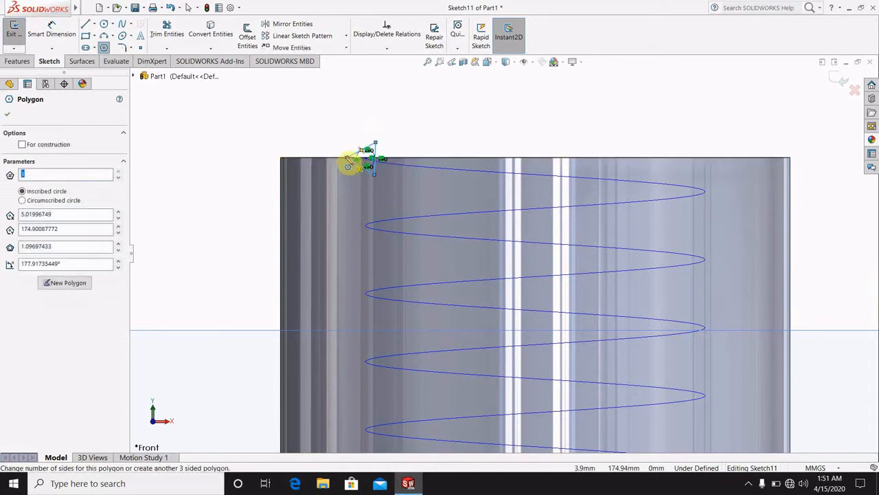
# Accept the three-sided polygon and exit the sketch.
pyautogui.click(10, 116)
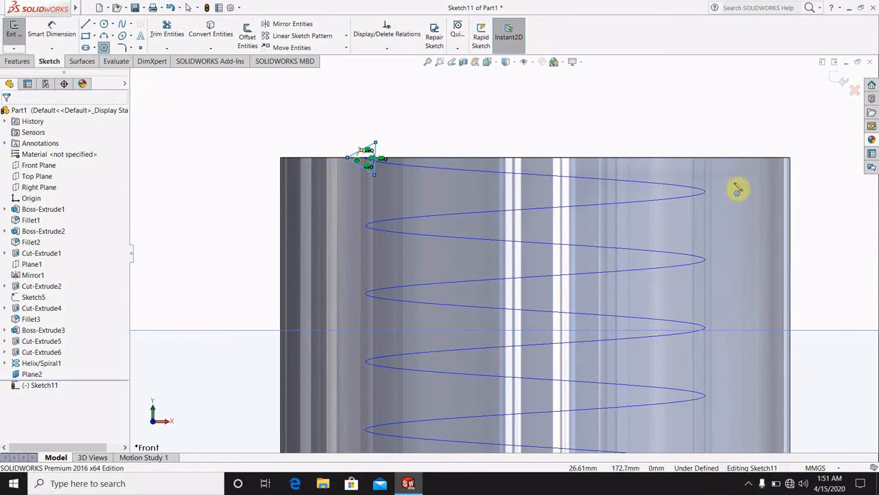
pyautogui.click(839, 79)
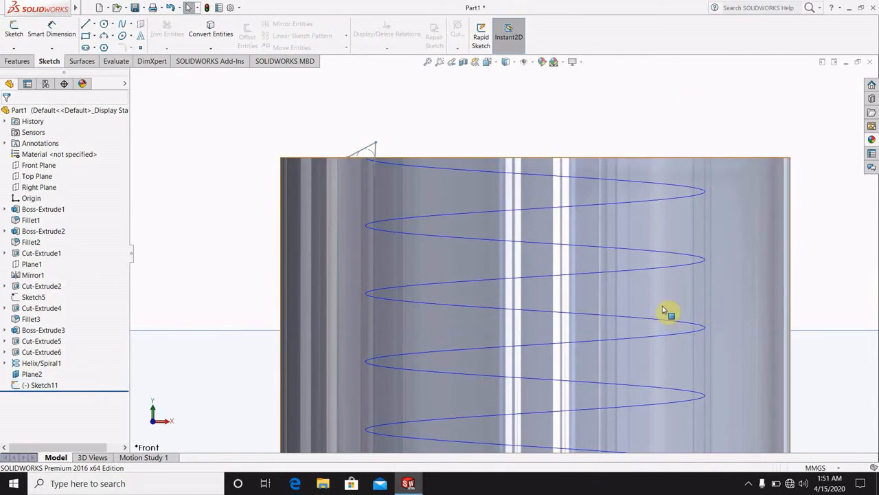
pyautogui.scroll(4, 732, 192)
pyautogui.scroll(3, 642, 281)
pyautogui.moveTo(638, 283); pyautogui.dragTo(634, 324, button='middle')
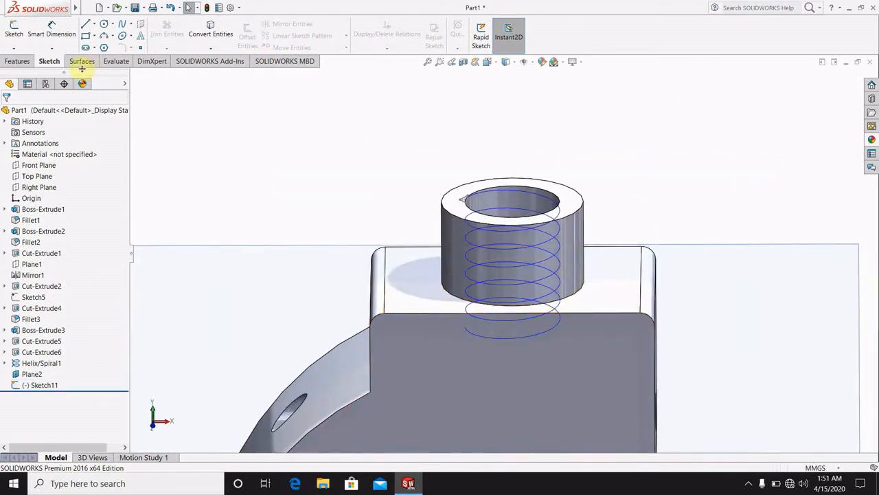
# Try a swept cut in the boss's bore using the triangle sketch as the profile and the helix as the path.
pyautogui.click(19, 62)
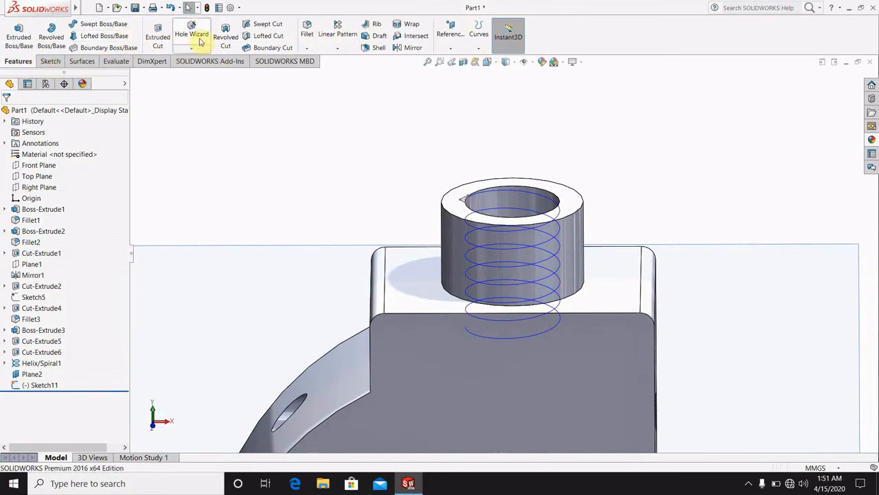
pyautogui.click(225, 43)
pyautogui.click(16, 111)
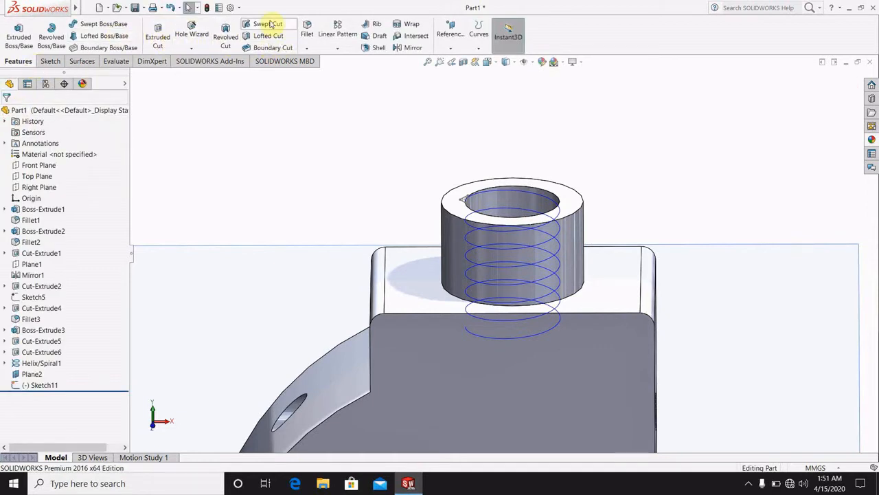
pyautogui.click(271, 25)
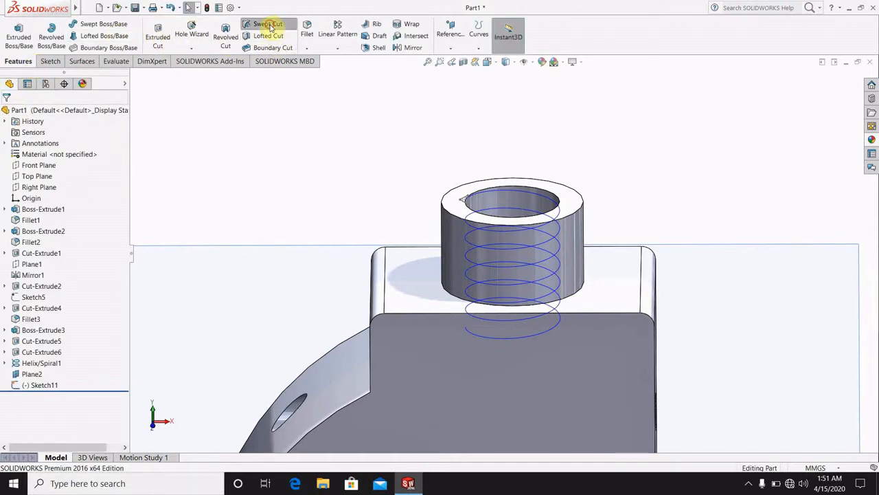
pyautogui.click(465, 204)
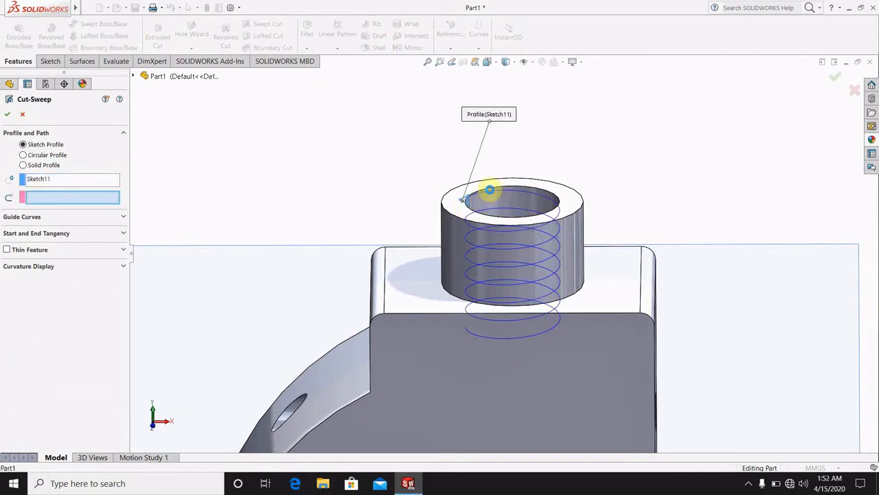
pyautogui.click(496, 195)
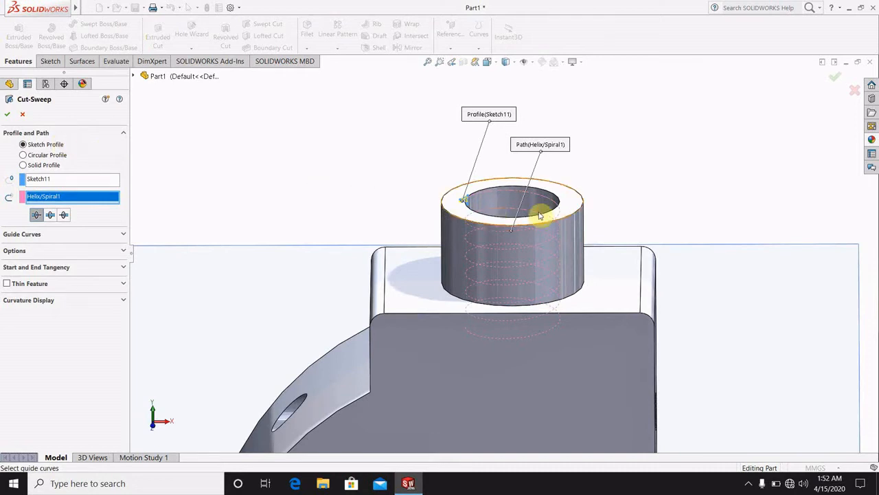
pyautogui.scroll(-5, 451, 191)
pyautogui.scroll(-2, 308, 217)
pyautogui.scroll(-1, 308, 217)
pyautogui.moveTo(344, 242)
pyautogui.mouseDown(button='middle')
pyautogui.moveTo(338, 200)
pyautogui.moveTo(344, 248)
pyautogui.mouseUp(button='middle')
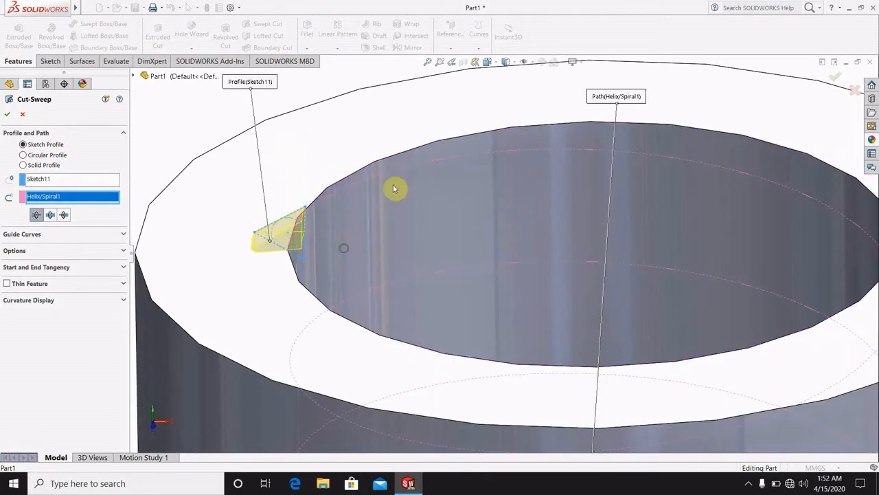
pyautogui.click(8, 116)
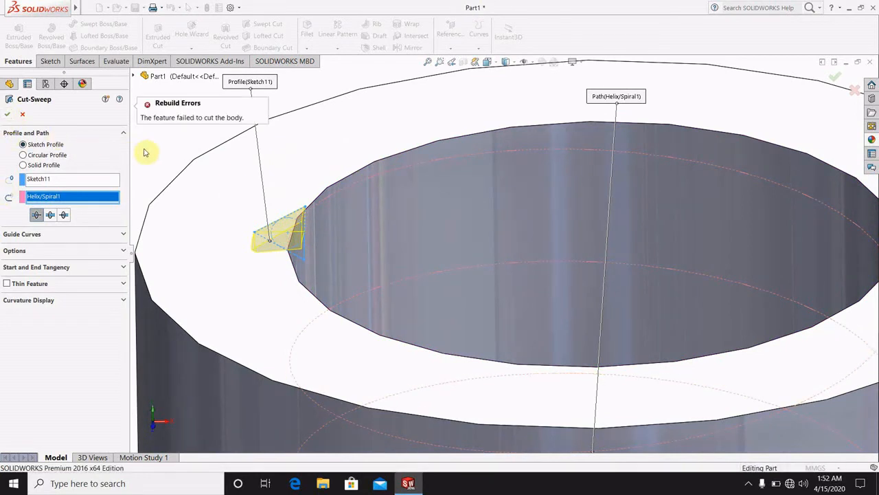
# Reselect the helix as the sweep path, make the swept cut bidirectional and complete it.
pyautogui.rightClick(84, 199)
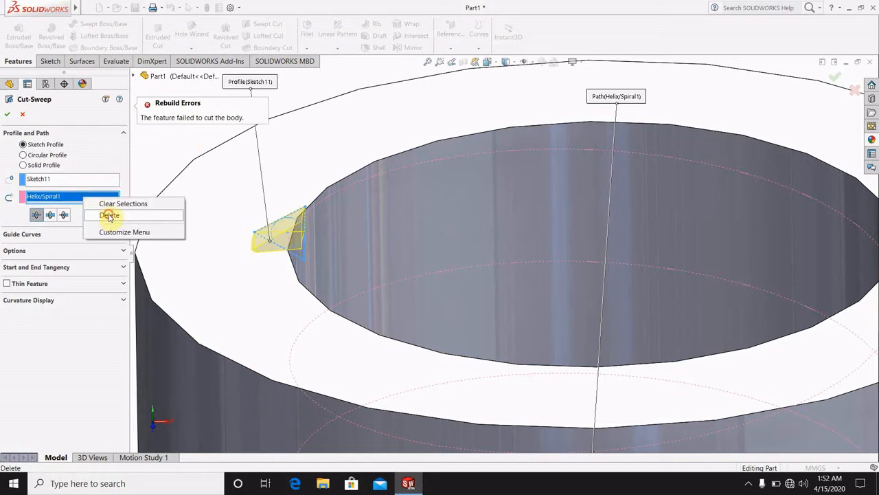
pyautogui.click(108, 215)
pyautogui.click(395, 176)
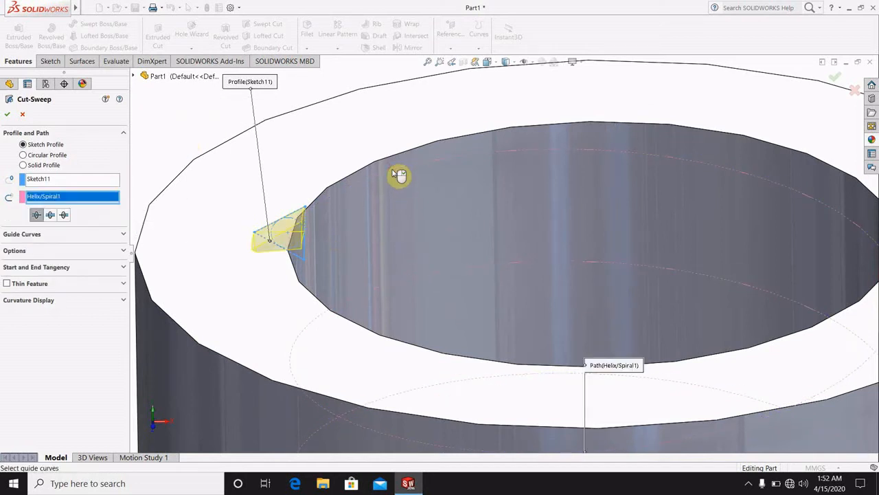
pyautogui.click(51, 215)
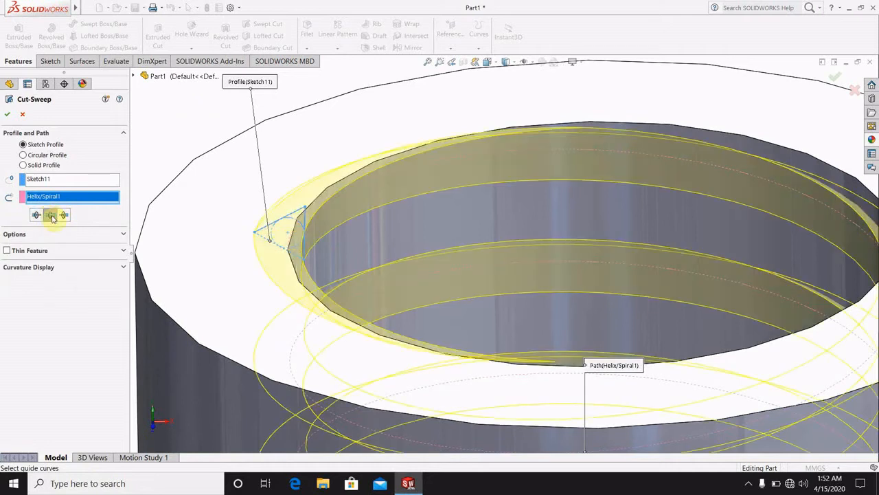
pyautogui.click(8, 116)
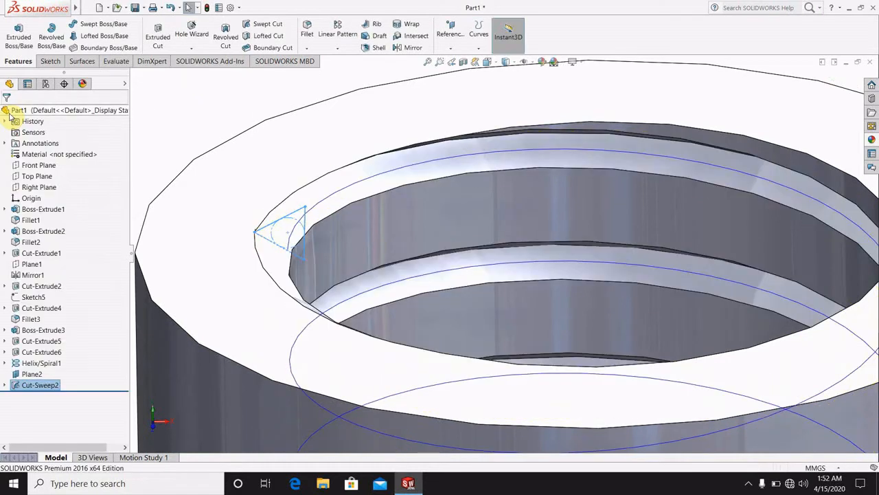
# Hide the mid plane and the helix curve.
pyautogui.scroll(5, 490, 257)
pyautogui.moveTo(453, 240); pyautogui.dragTo(463, 199, button='middle')
pyautogui.scroll(8, 510, 247)
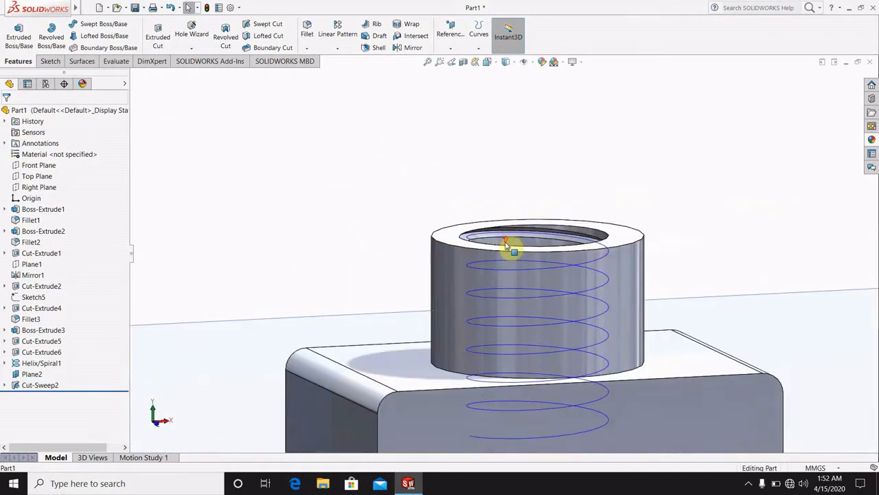
pyautogui.rightClick(623, 294)
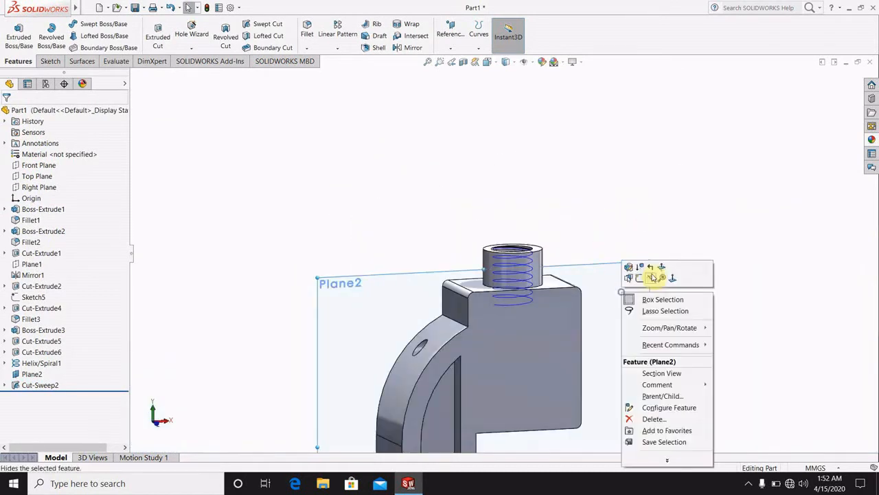
pyautogui.click(649, 281)
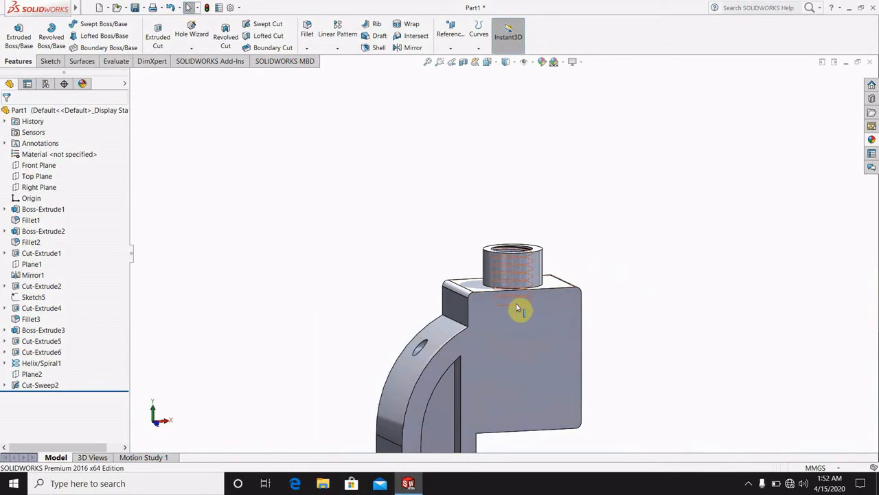
pyautogui.rightClick(520, 303)
pyautogui.click(540, 270)
# Try a 1 mm fillet on the inner and outer curved edges of the side recess in the bracket's arm.
pyautogui.moveTo(628, 314); pyautogui.dragTo(440, 243, button='middle')
pyautogui.click(307, 34)
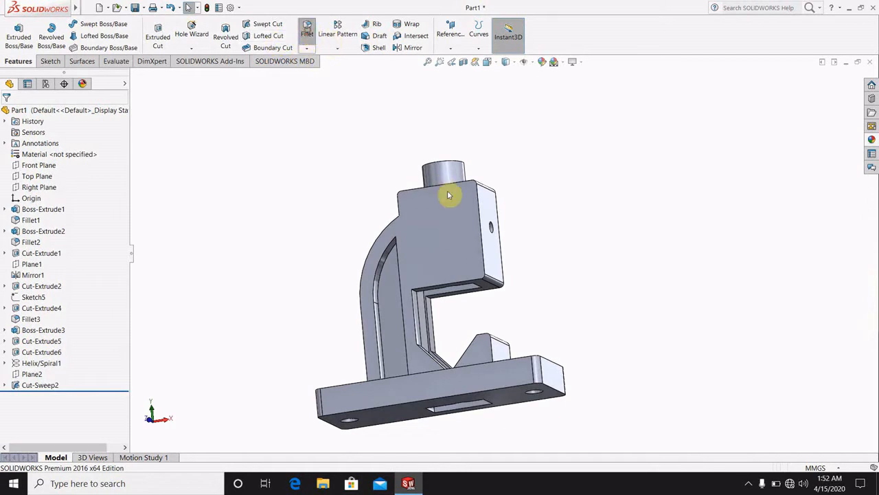
pyautogui.click(389, 296)
pyautogui.scroll(-5, 447, 313)
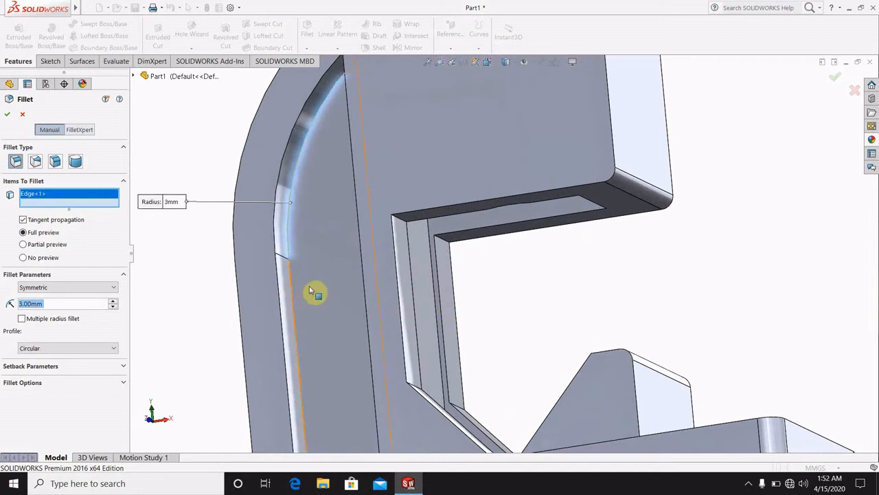
pyautogui.click(279, 184)
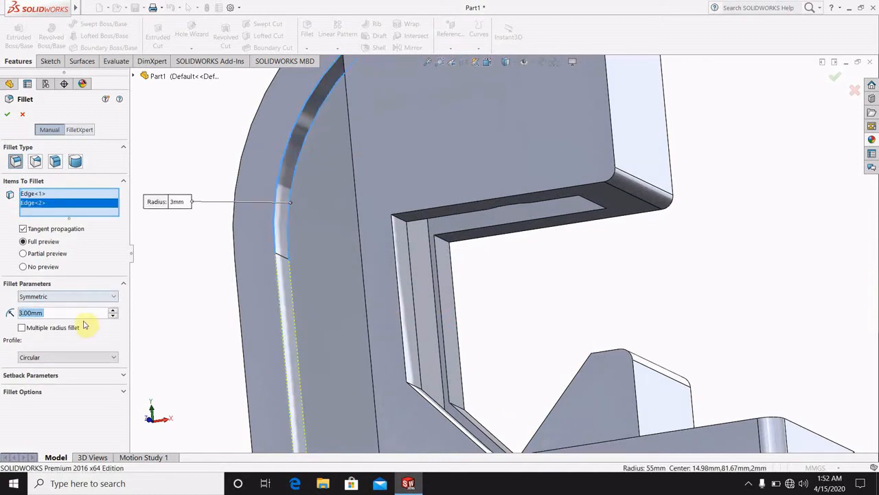
pyautogui.write('1')
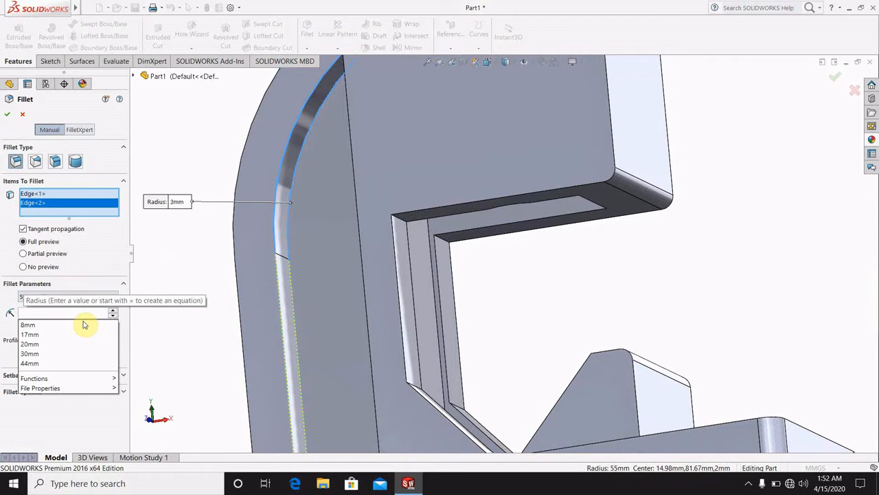
pyautogui.press('Return')
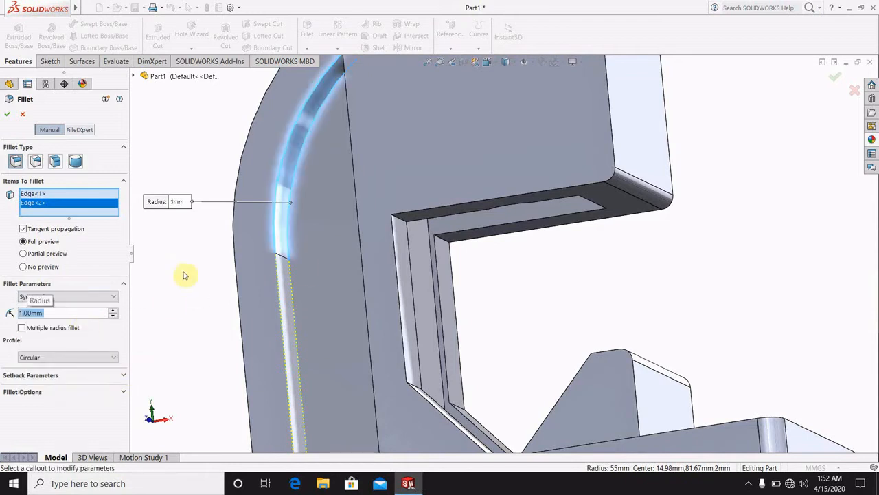
# Replace the fillet selection with the side recess's straight front edge and its curved inner edge.
pyautogui.moveTo(334, 252); pyautogui.dragTo(487, 247, button='middle')
pyautogui.click(488, 246)
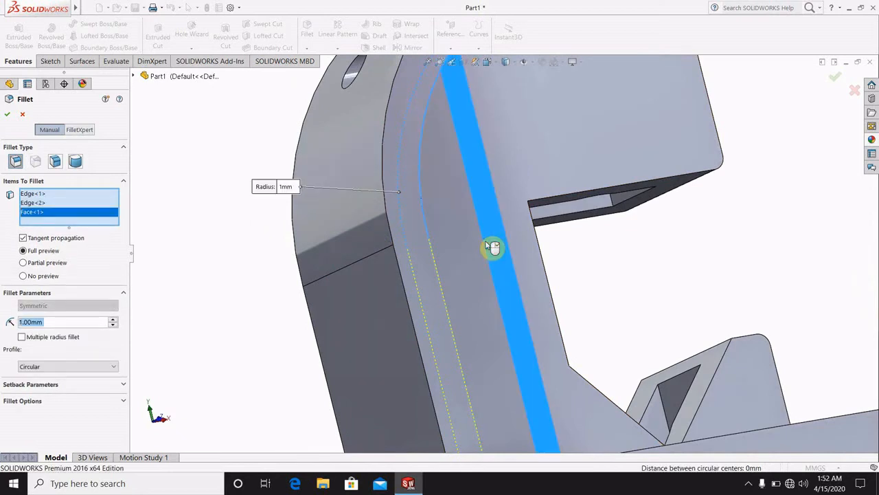
pyautogui.rightClick(39, 213)
pyautogui.click(69, 214)
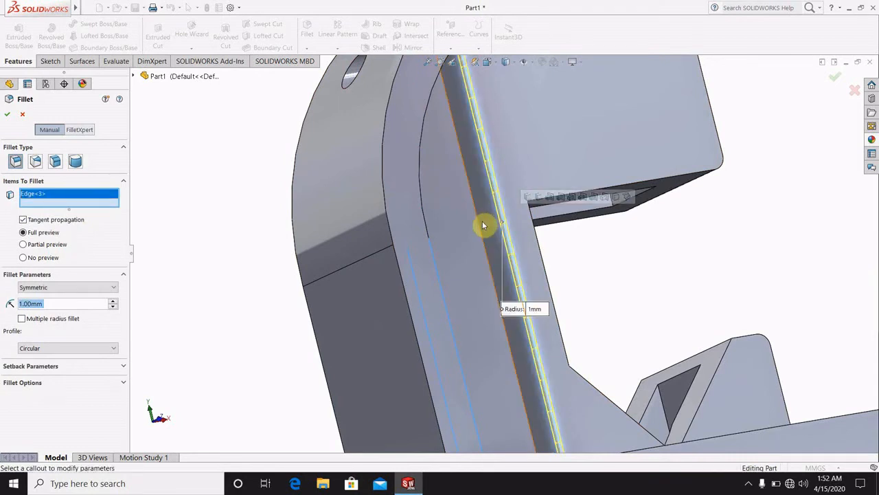
pyautogui.click(480, 231)
pyautogui.moveTo(433, 189); pyautogui.dragTo(412, 193, button='middle')
pyautogui.click(398, 191)
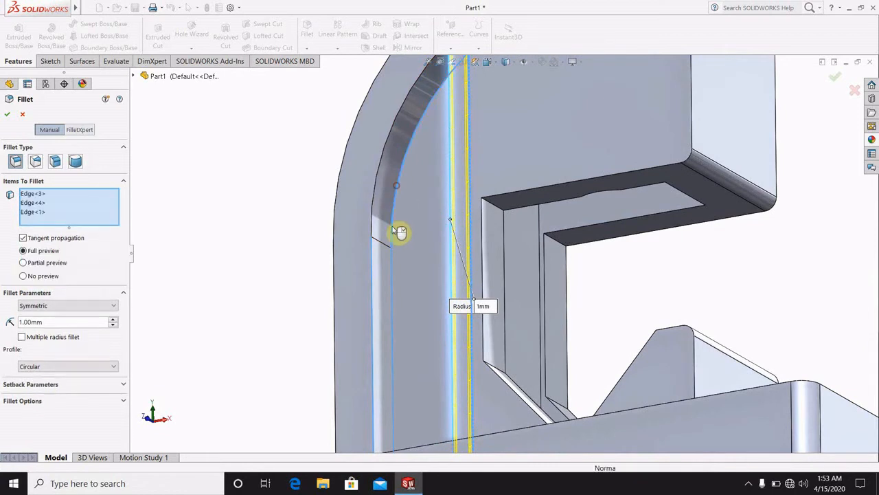
pyautogui.rightClick(55, 204)
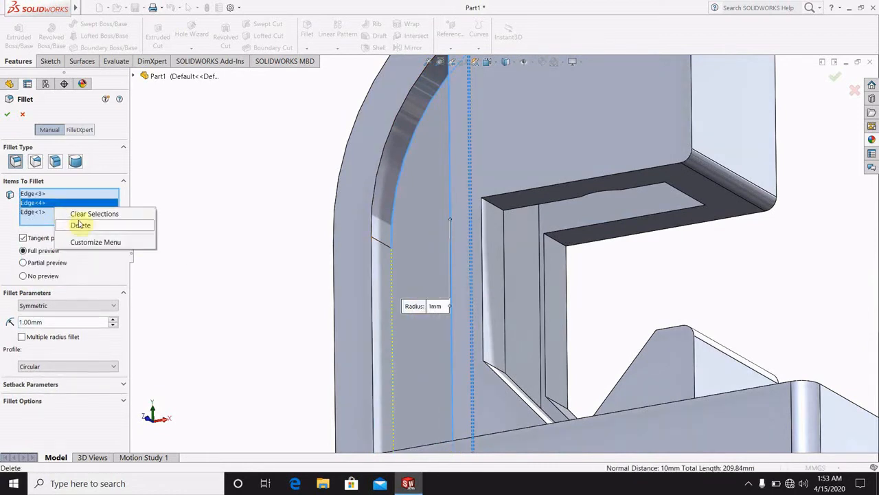
pyautogui.click(80, 226)
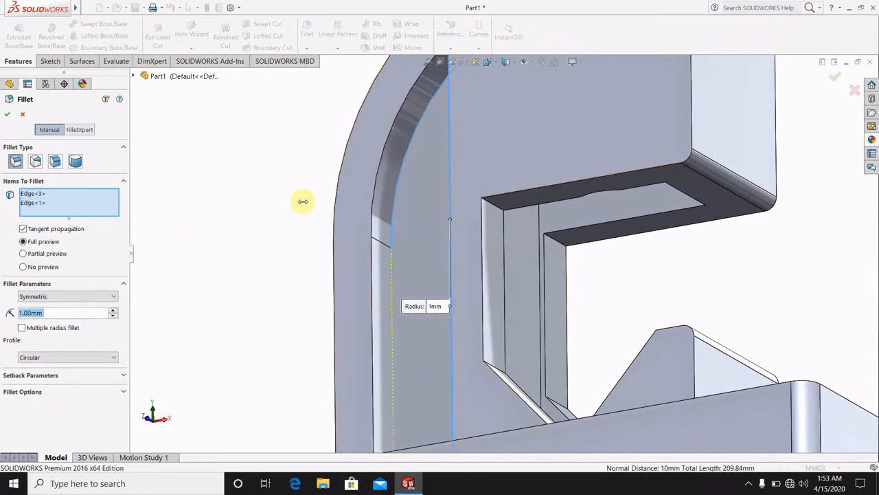
# Try to apply the 1 mm fillet with the bracket's side face added, and cancel the fillet.
pyautogui.click(389, 216)
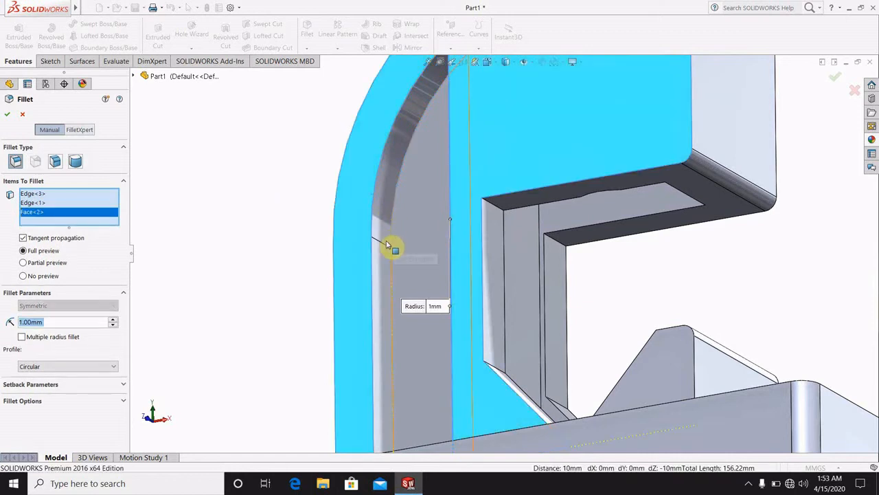
pyautogui.click(7, 114)
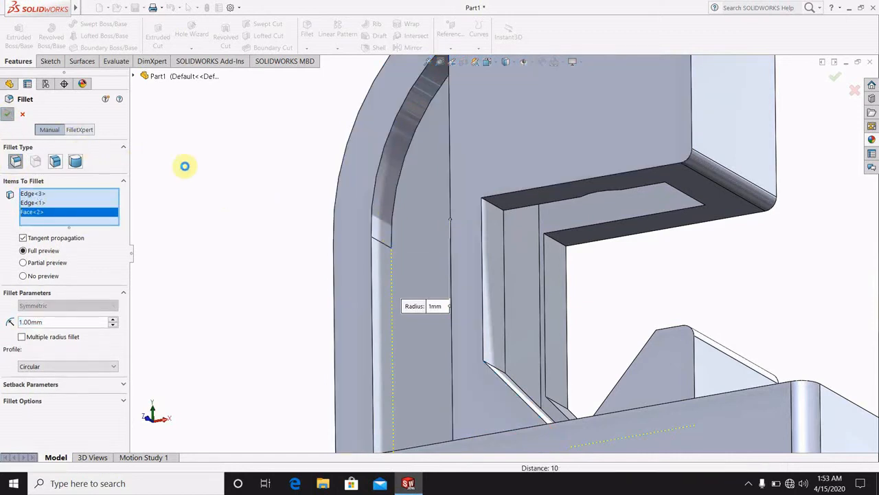
pyautogui.click(330, 74)
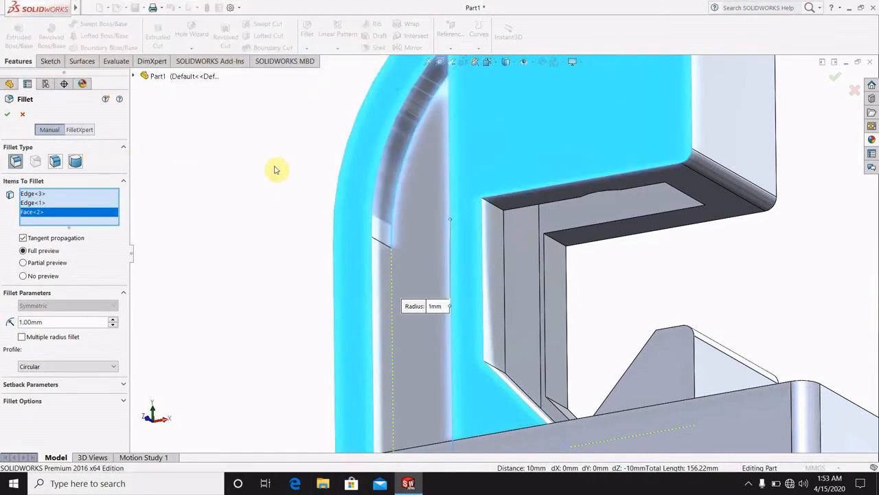
pyautogui.click(24, 115)
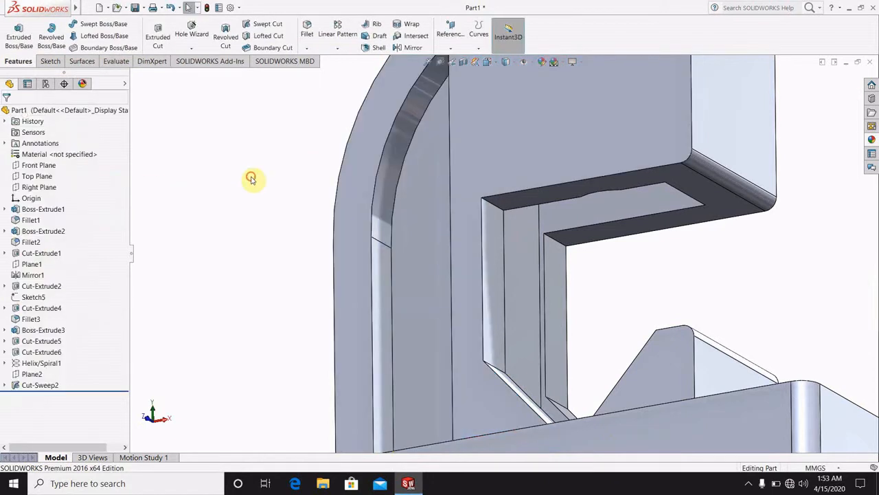
# Fillet the boss's outer base edge and outer top edge with a 1 mm radius.
pyautogui.scroll(4, 253, 177)
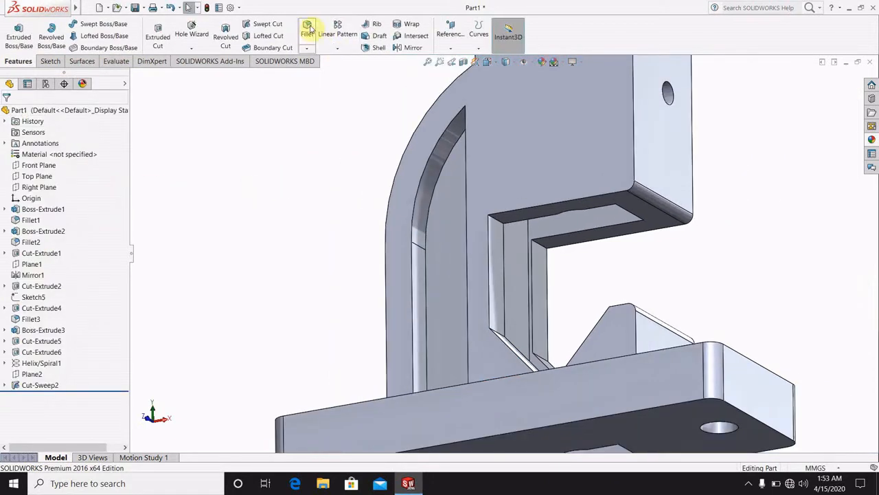
pyautogui.click(308, 28)
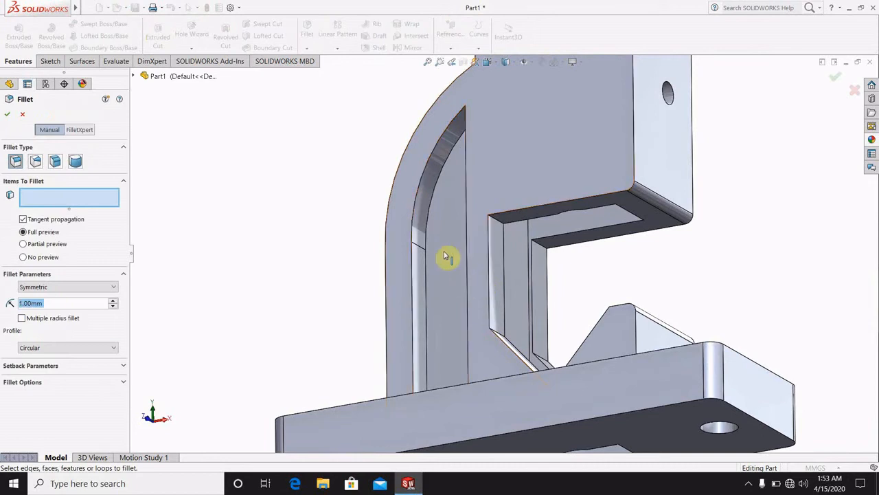
pyautogui.scroll(3, 548, 190)
pyautogui.scroll(-3, 555, 172)
pyautogui.moveTo(555, 173); pyautogui.dragTo(540, 193, button='middle')
pyautogui.scroll(2, 540, 172)
pyautogui.scroll(-4, 539, 150)
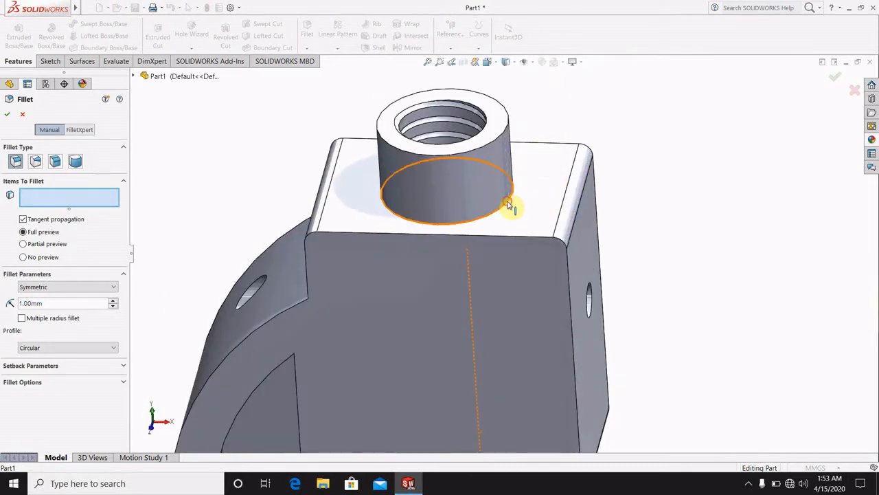
pyautogui.click(507, 201)
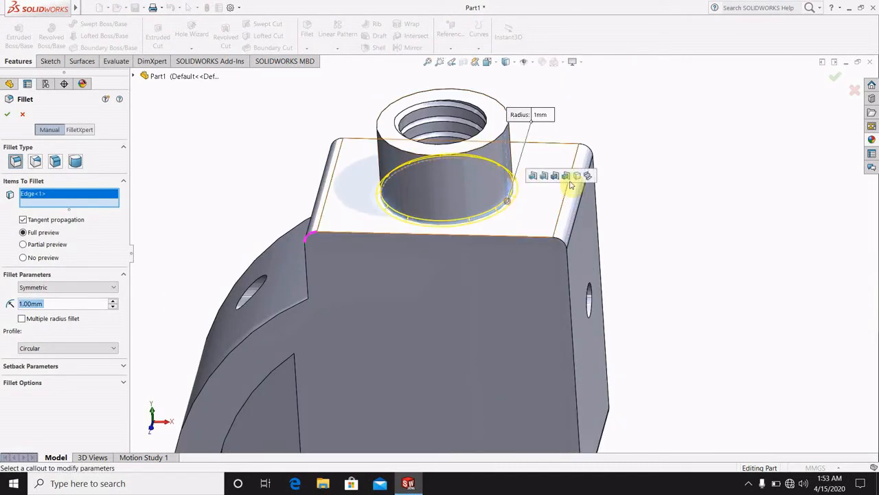
pyautogui.click(500, 140)
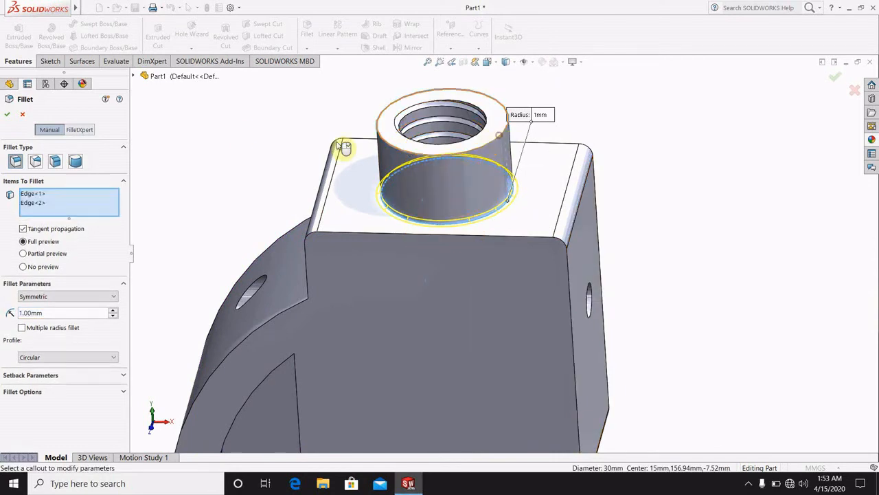
pyautogui.click(9, 115)
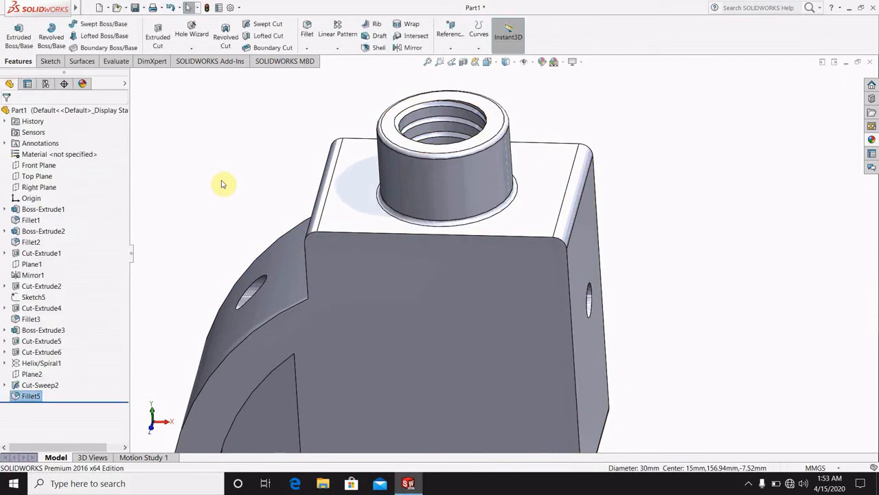
# Apply a 1 mm fillet to the two long vertical edges of the side recess's straight wall beside the jaw opening.
pyautogui.moveTo(337, 252); pyautogui.dragTo(426, 218, button='middle')
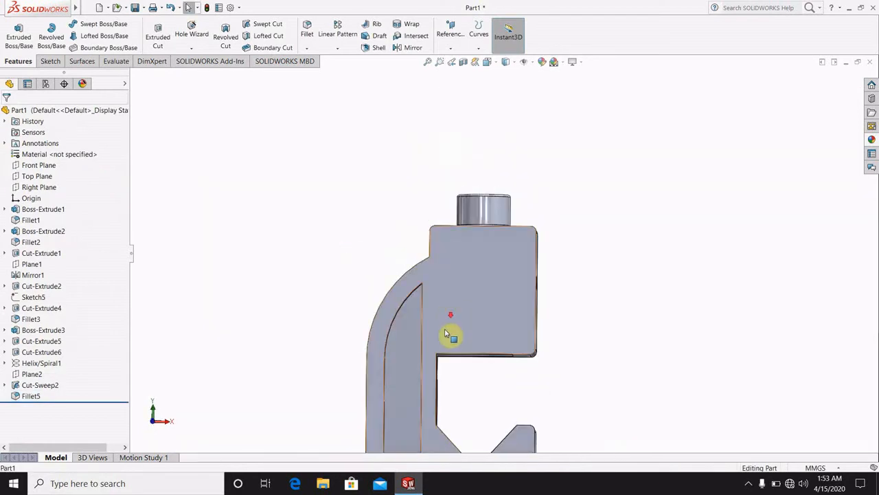
pyautogui.scroll(-1, 416, 375)
pyautogui.keyDown('ctrl'); pyautogui.moveTo(416, 375); pyautogui.dragTo(484, 296, button='middle'); pyautogui.keyUp('ctrl')
pyautogui.scroll(-3, 526, 277)
pyautogui.moveTo(526, 278); pyautogui.dragTo(561, 252, button='middle')
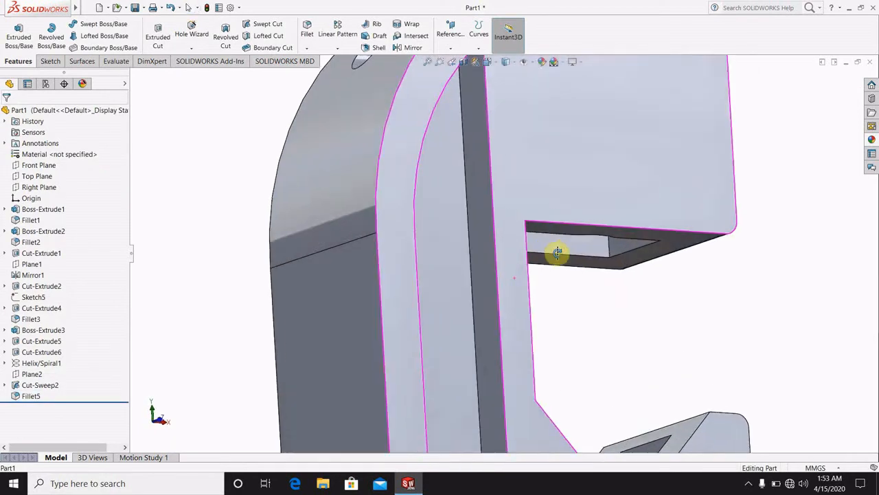
pyautogui.click(306, 29)
pyautogui.click(496, 239)
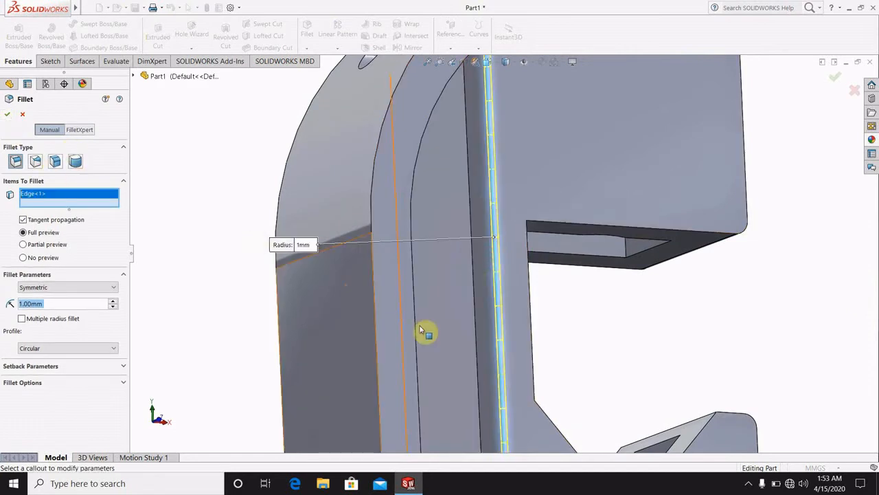
pyautogui.click(478, 347)
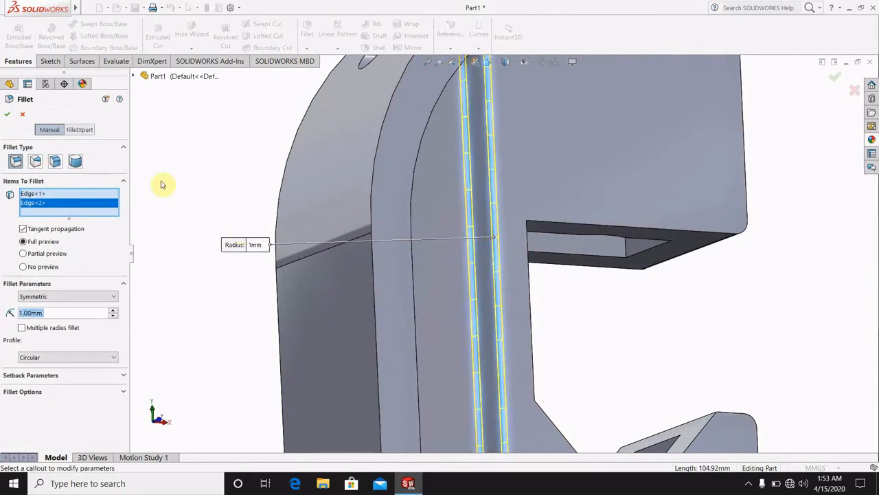
pyautogui.click(5, 117)
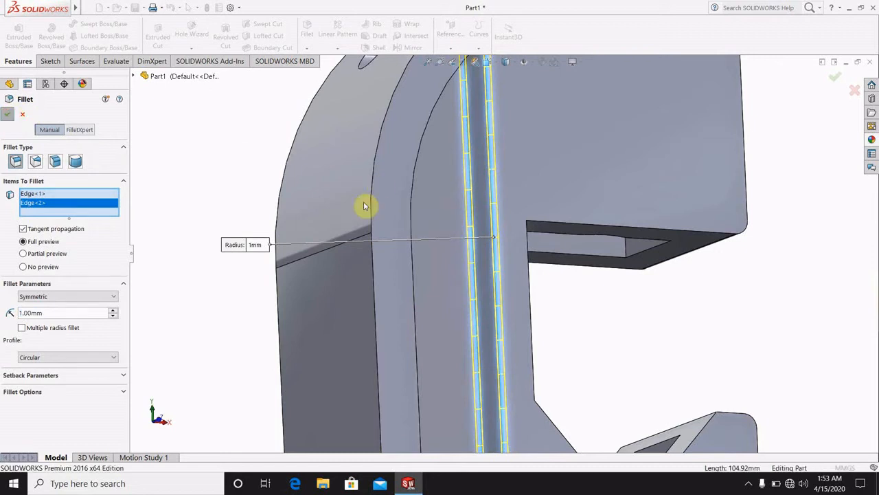
pyautogui.click(256, 151)
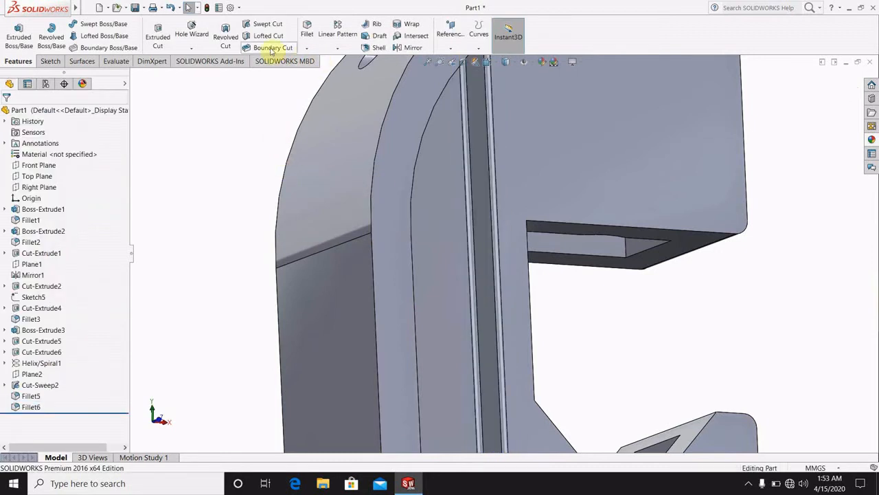
# Try a 0.5 mm and a 0.1 mm fillet on the straight outer edge of the arm's side recess near the base.
pyautogui.click(308, 29)
pyautogui.moveTo(502, 298); pyautogui.dragTo(493, 346, button='middle')
pyautogui.scroll(-5, 493, 348)
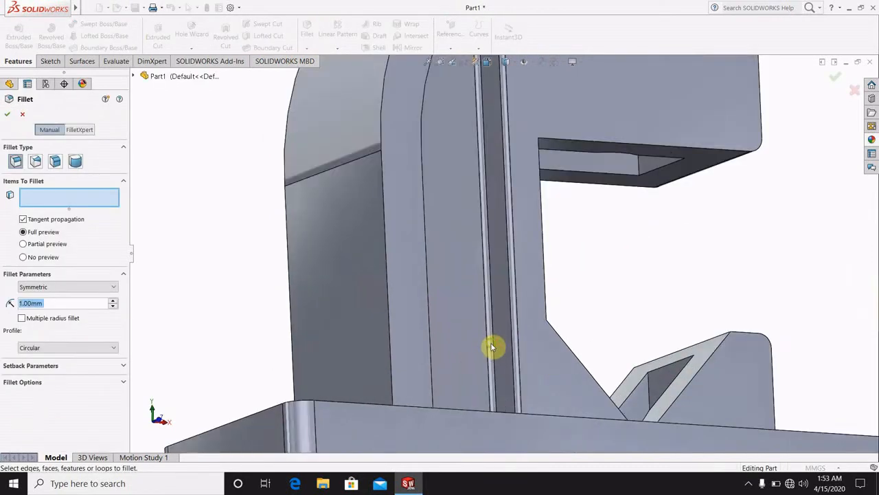
pyautogui.scroll(6, 471, 427)
pyautogui.scroll(-4, 502, 368)
pyautogui.moveTo(475, 304); pyautogui.dragTo(399, 309, button='middle')
pyautogui.click(392, 310)
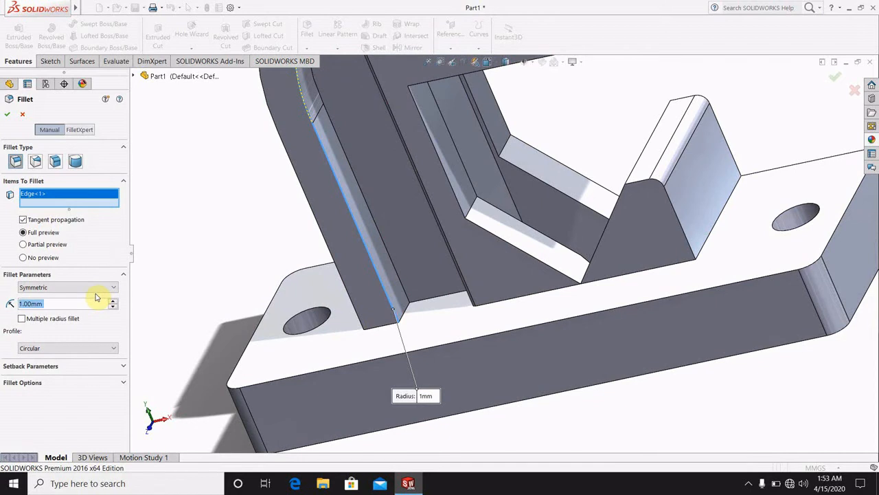
pyautogui.write('0.')
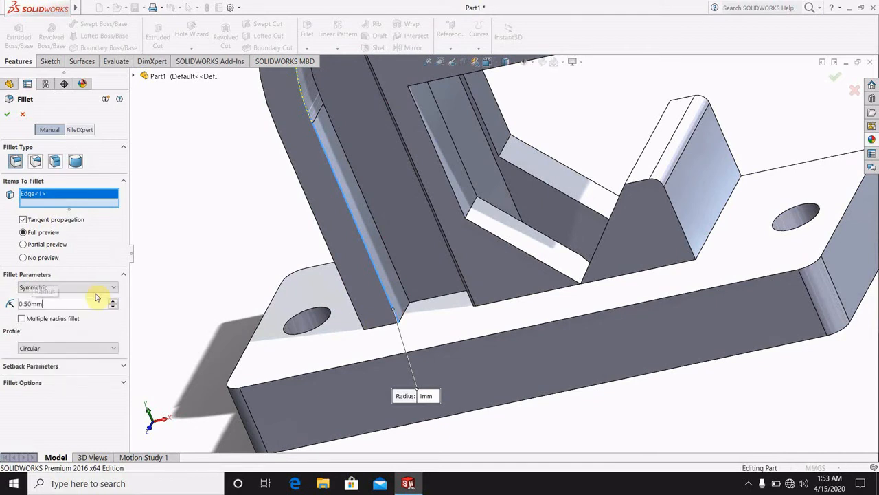
pyautogui.press('Return')
pyautogui.write('0.')
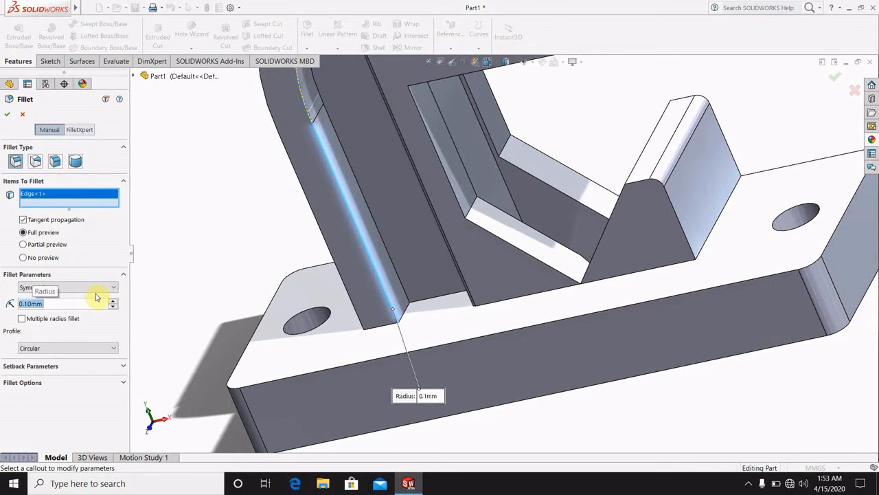
pyautogui.click(7, 114)
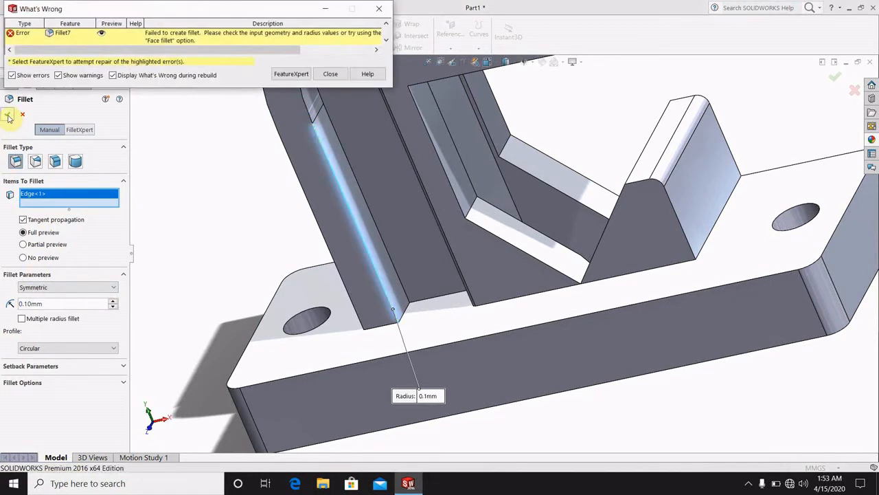
pyautogui.click(379, 10)
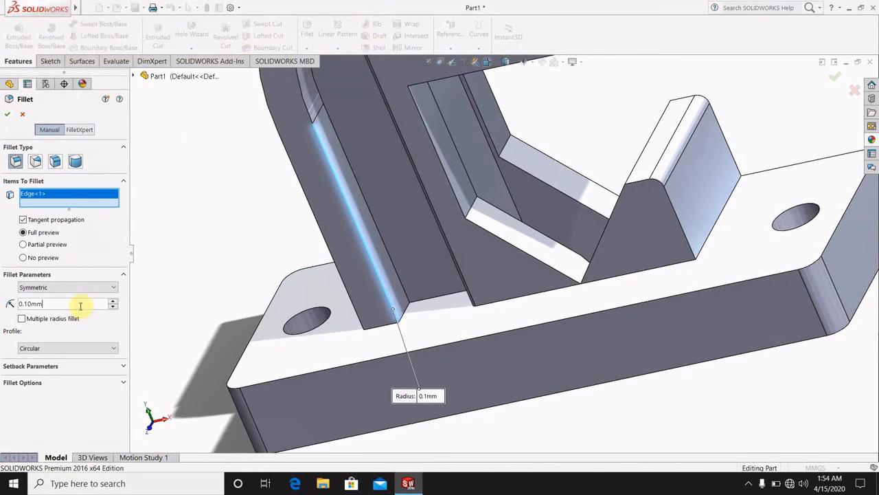
# Try a 2 mm radius on the same recess edge and cancel the fillet.
pyautogui.press('BackSpace')
pyautogui.press('BackSpace')
pyautogui.press('BackSpace')
pyautogui.press('BackSpace')
pyautogui.press('BackSpace')
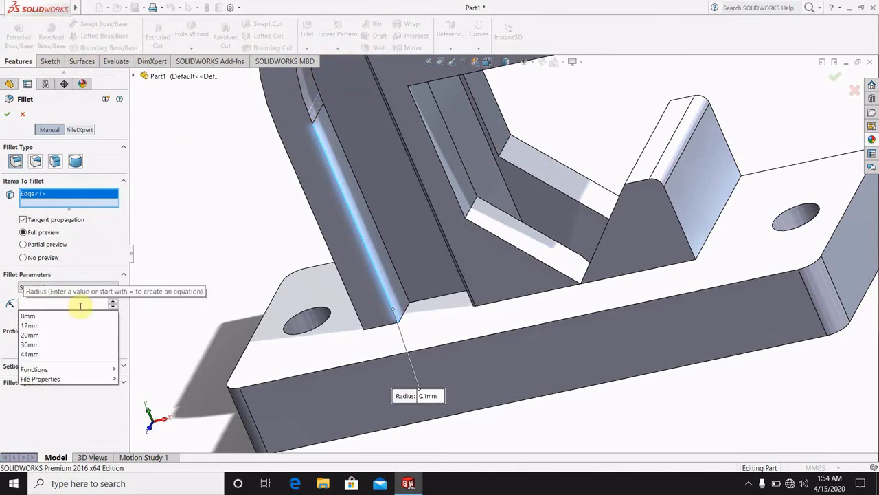
pyautogui.write('2')
pyautogui.press('Return')
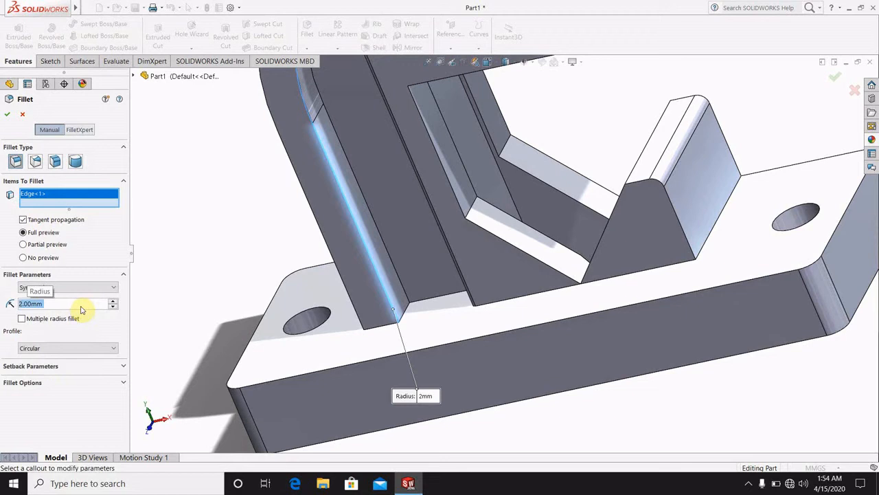
pyautogui.click(22, 115)
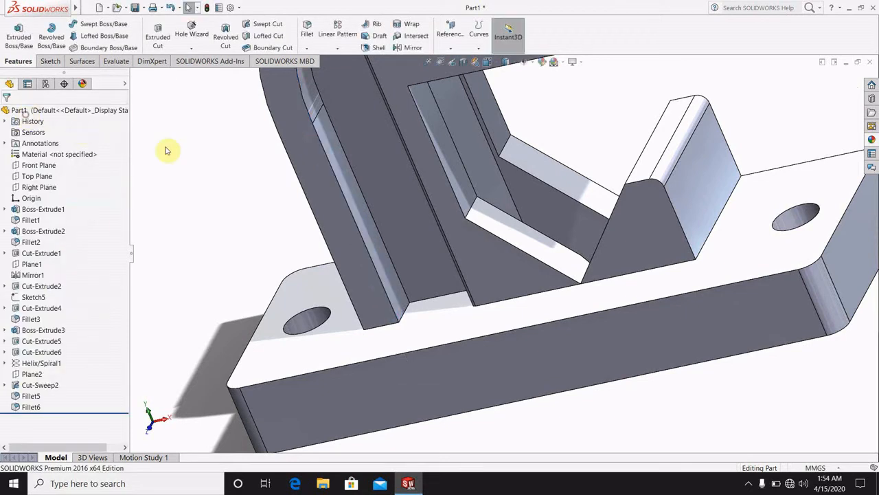
# Apply a 2 mm fillet to the two long vertical edges of the straight recess wall on the bracket's opposite side.
pyautogui.moveTo(272, 163); pyautogui.dragTo(424, 126, button='middle')
pyautogui.scroll(-5, 455, 206)
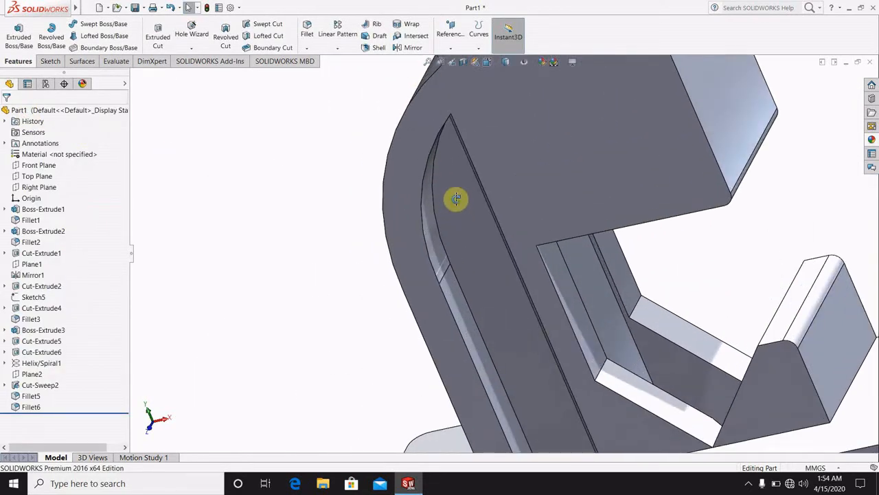
pyautogui.moveTo(508, 161); pyautogui.dragTo(302, 137, button='middle')
pyautogui.click(307, 29)
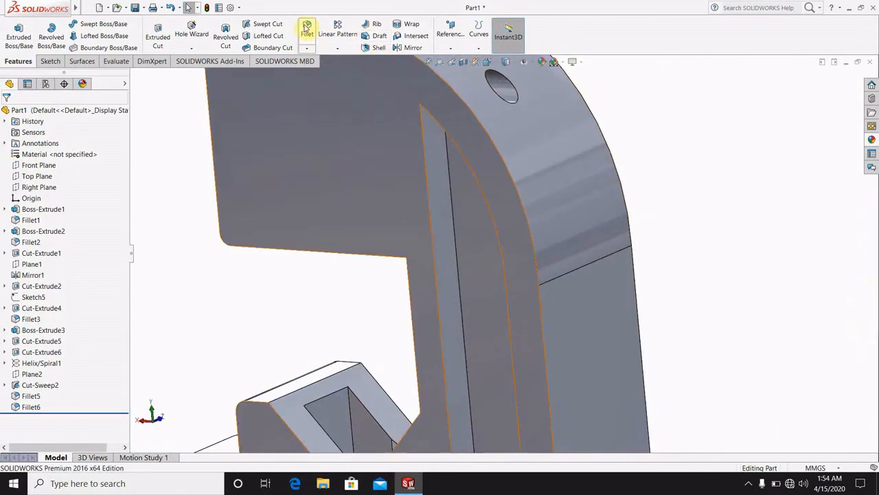
pyautogui.click(454, 238)
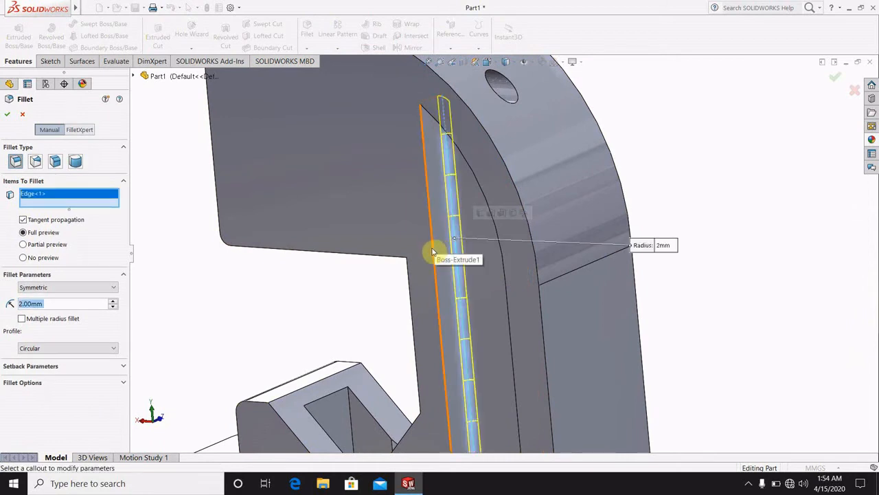
pyautogui.click(432, 247)
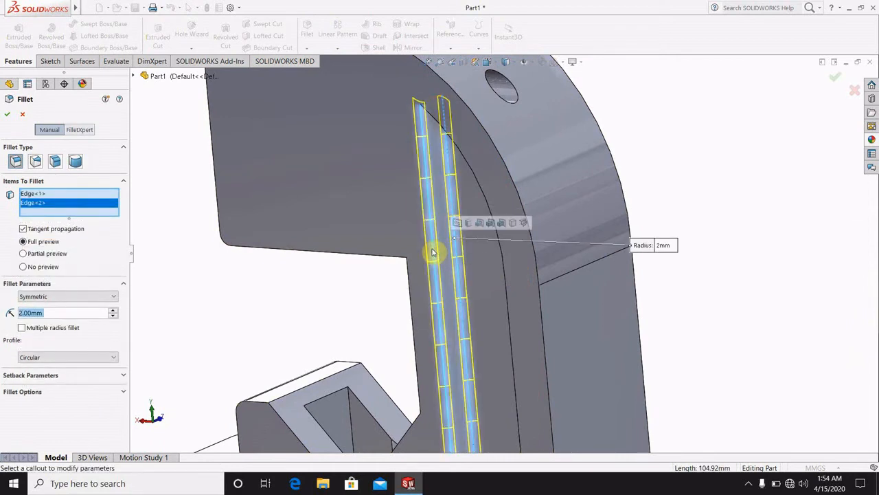
pyautogui.scroll(-5, 460, 269)
pyautogui.moveTo(487, 279); pyautogui.dragTo(508, 281, button='middle')
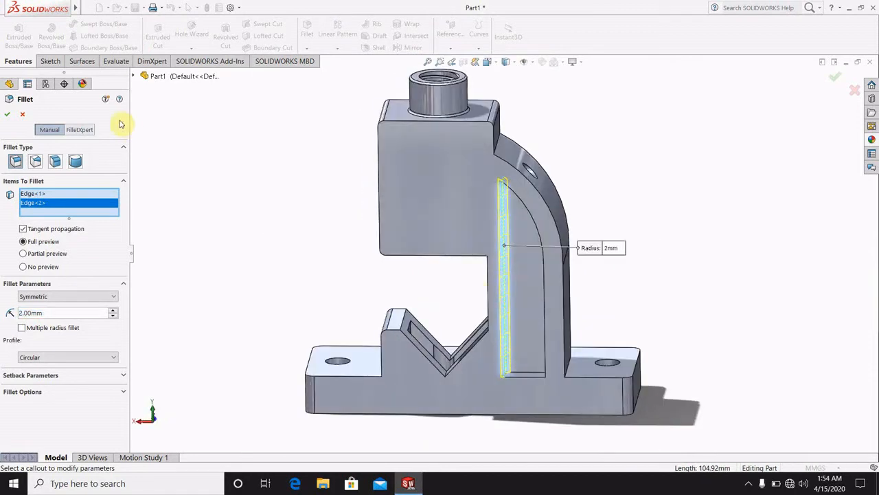
pyautogui.click(7, 115)
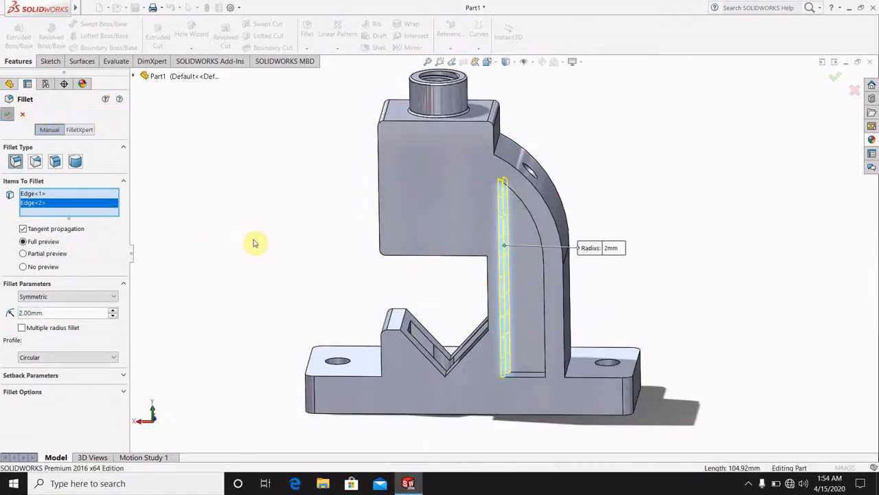
# Save the part as "pipe vice 1" in the CAD CAM CAE folder.
pyautogui.moveTo(380, 268); pyautogui.dragTo(574, 207, button='middle')
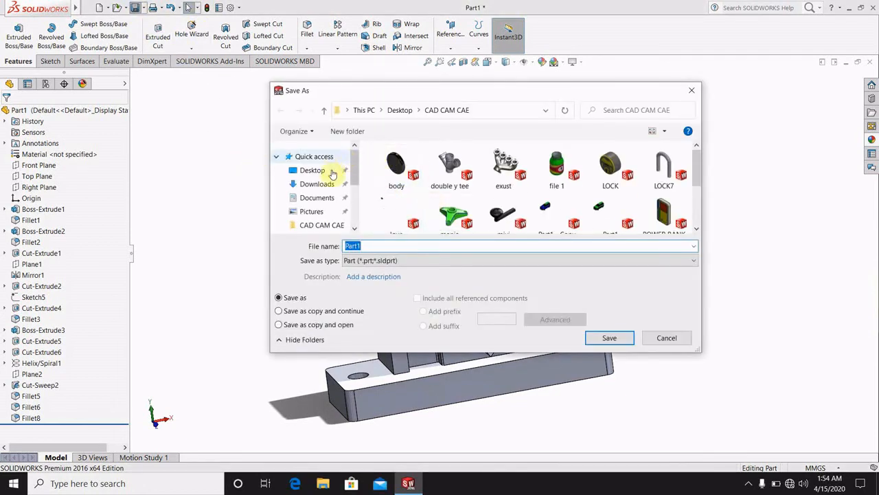
pyautogui.click(320, 225)
pyautogui.doubleClick(376, 245)
pyautogui.write('pipe vice 1')
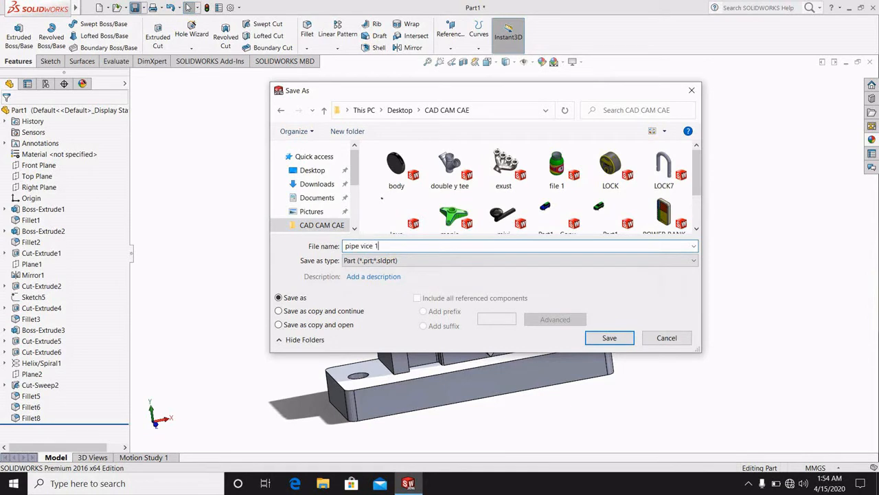
pyautogui.click(609, 338)
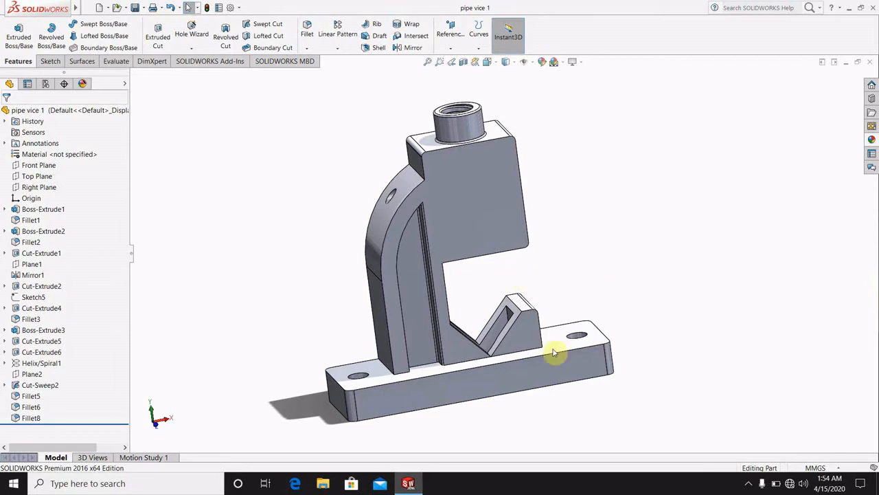
pyautogui.click(749, 483)
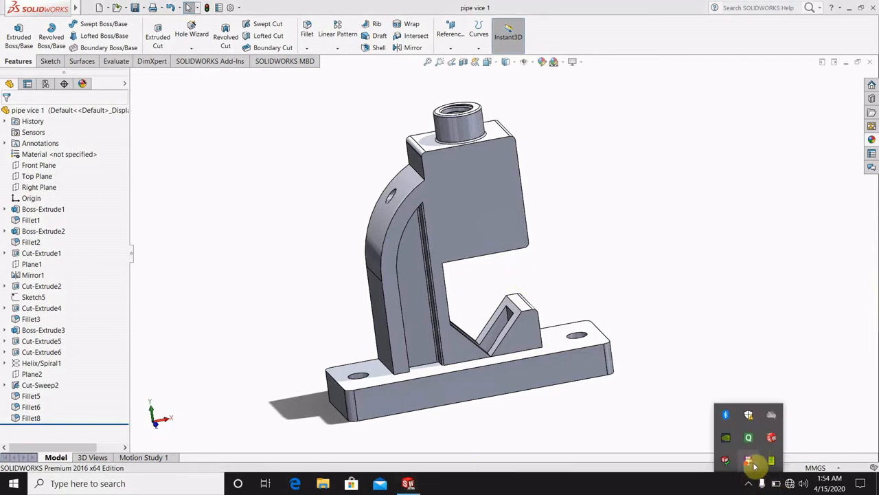
pyautogui.rightClick(755, 460)
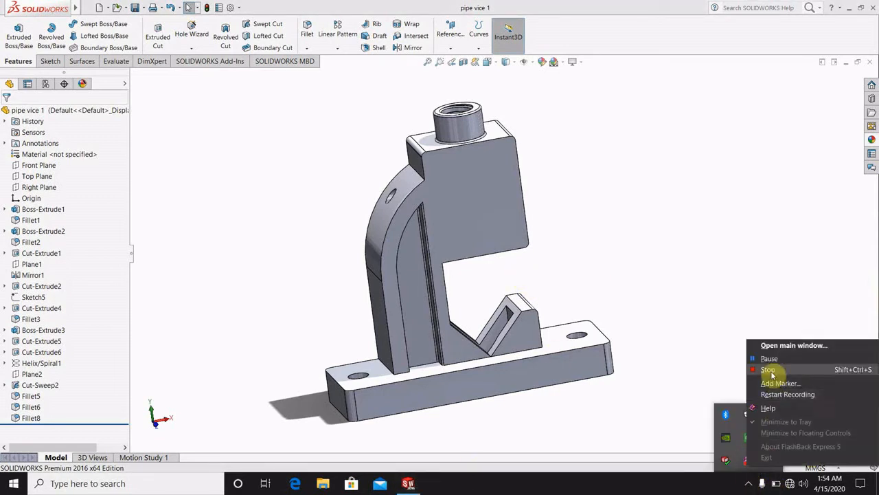
pyautogui.click(769, 359)
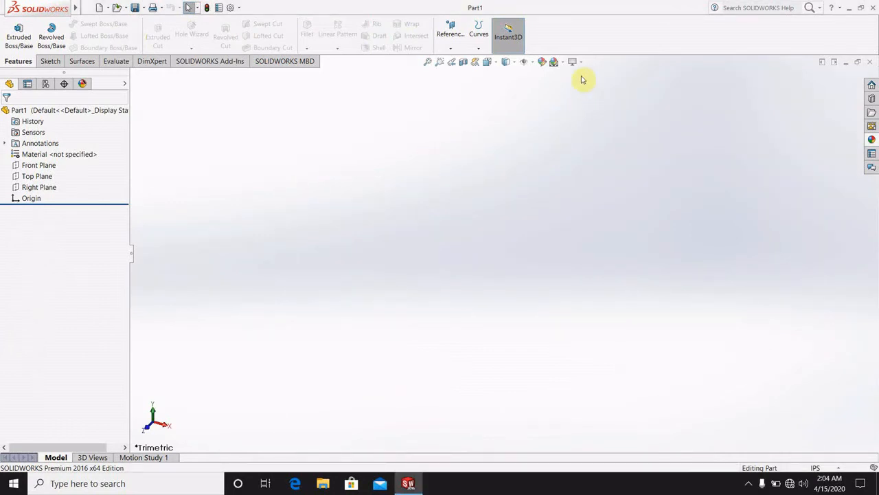
# Apply the Plain White scene to the new empty part.
pyautogui.click(564, 63)
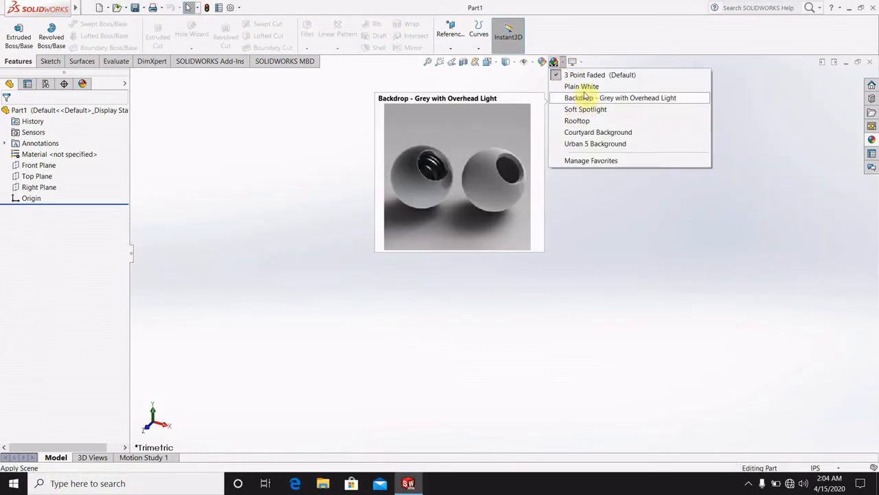
pyautogui.click(582, 85)
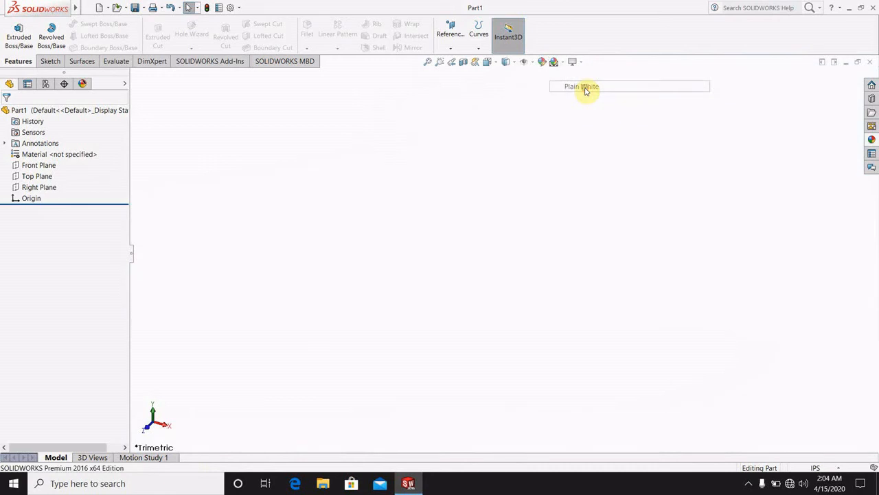
# Set the new part's document unit system to MMGS (millimeter, gram, second).
pyautogui.click(240, 10)
pyautogui.click(256, 20)
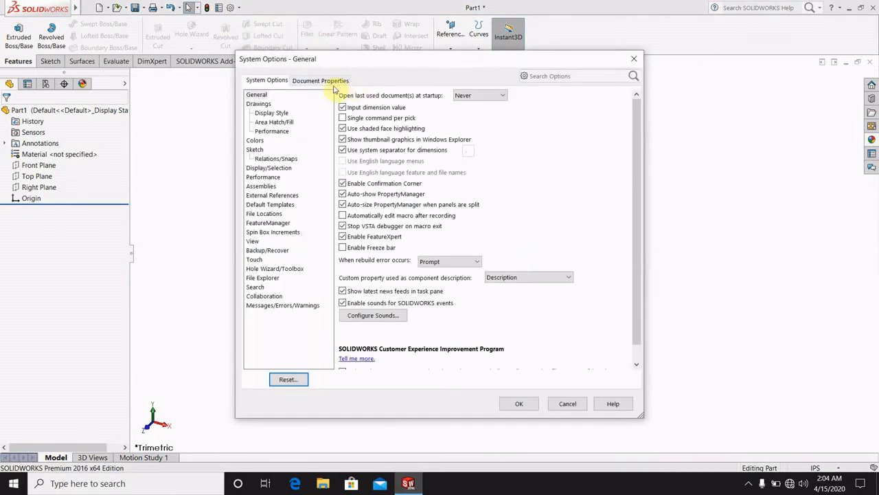
pyautogui.click(322, 81)
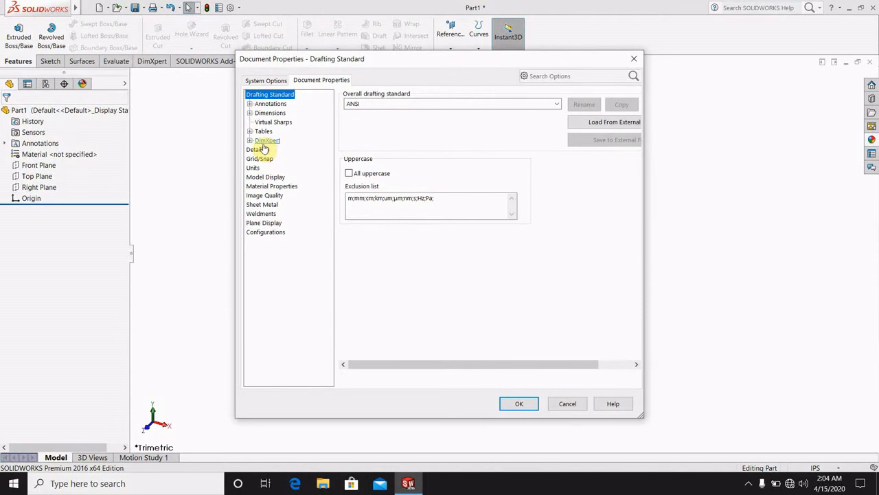
pyautogui.click(253, 168)
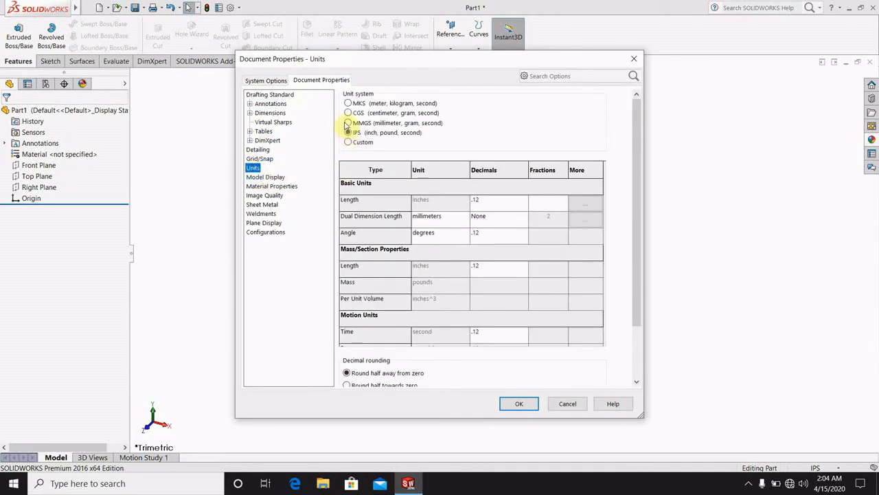
pyautogui.click(348, 123)
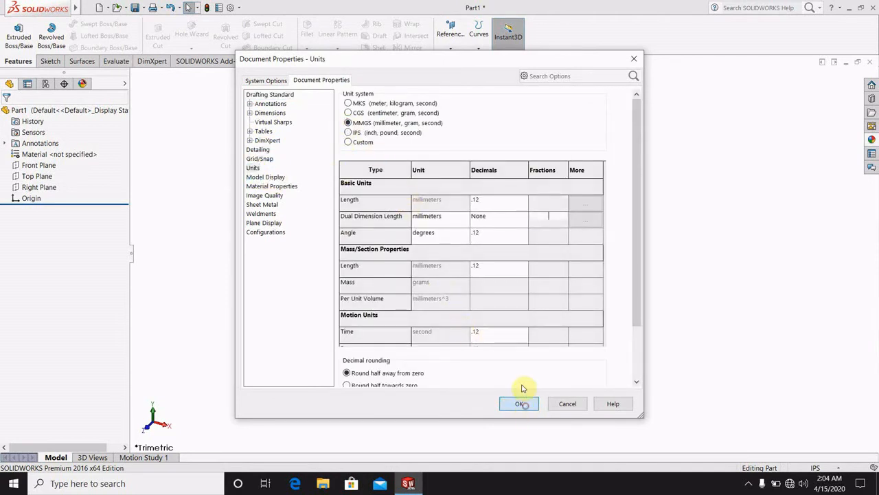
pyautogui.click(524, 406)
# Sketch a center rectangle about 159 mm tall on the Front Plane, centred on the origin.
pyautogui.click(46, 167)
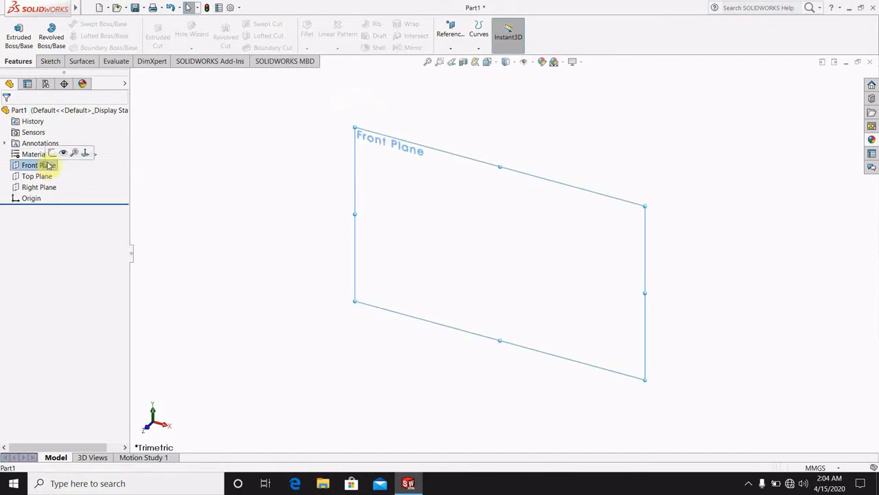
pyautogui.click(84, 153)
pyautogui.click(60, 154)
pyautogui.rightClick(54, 169)
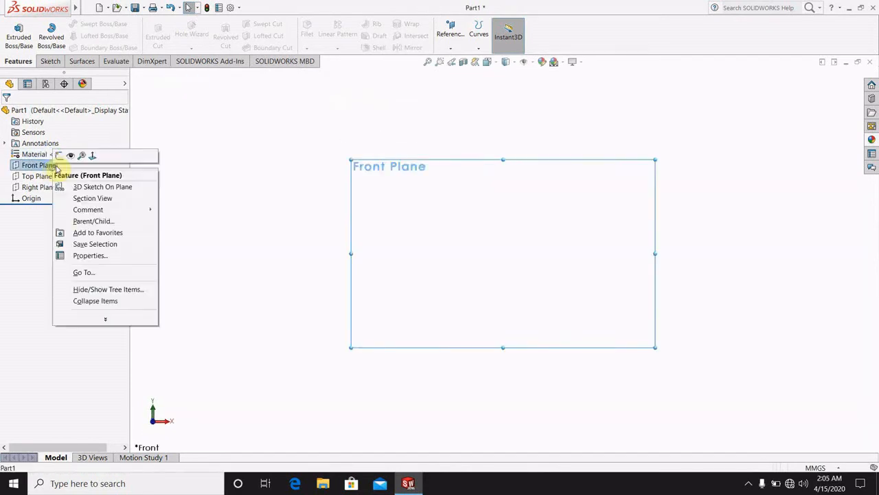
pyautogui.click(67, 156)
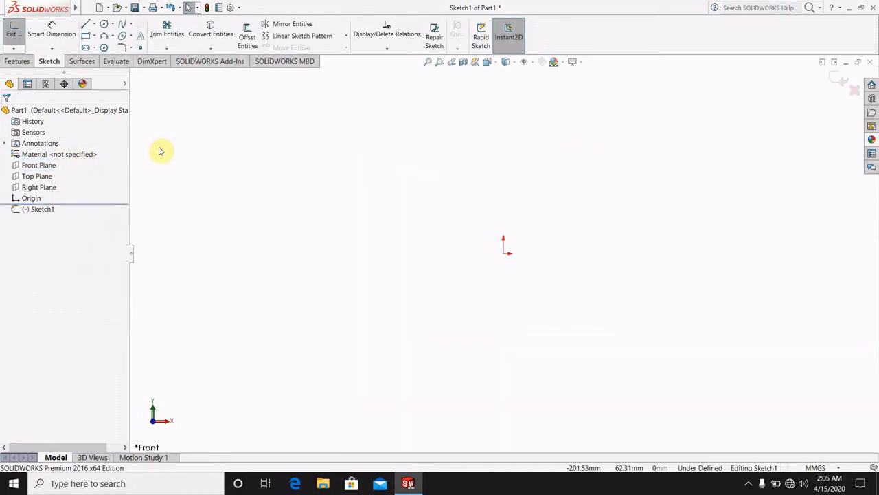
pyautogui.click(96, 39)
pyautogui.click(103, 59)
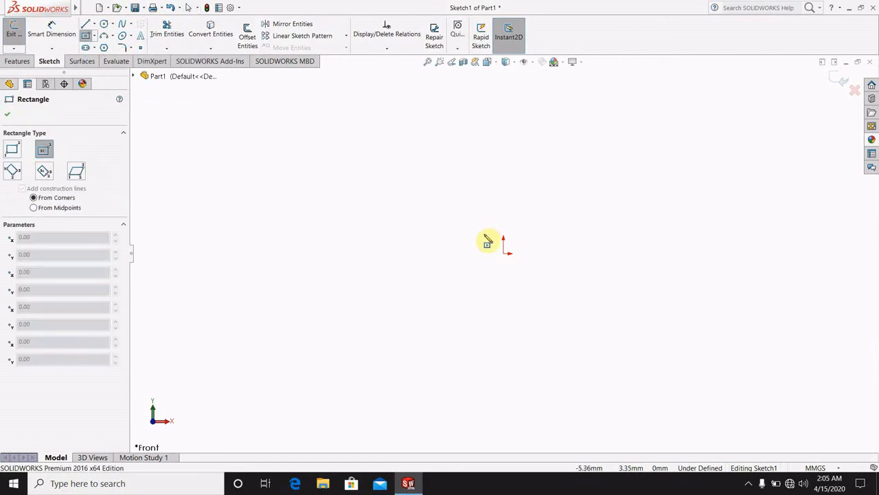
pyautogui.click(504, 254)
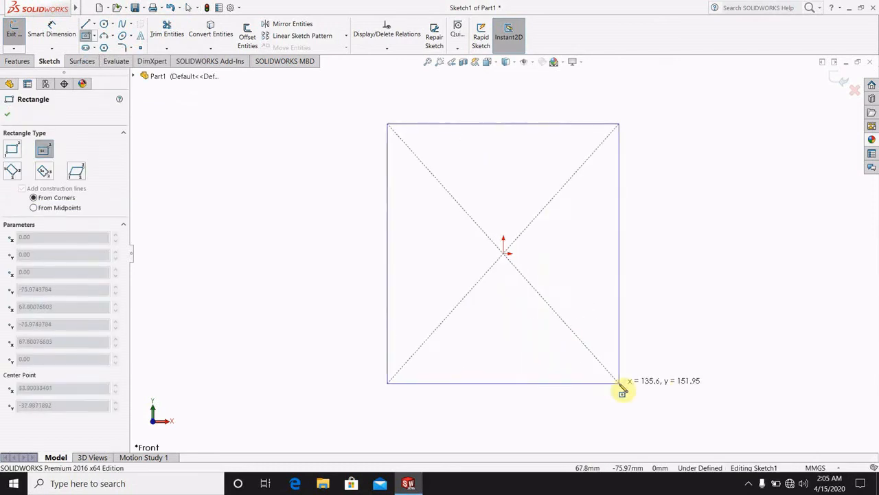
pyautogui.click(617, 389)
# Dimension the rectangle 60 mm high and 39 mm wide and close the sketch.
pyautogui.click(51, 31)
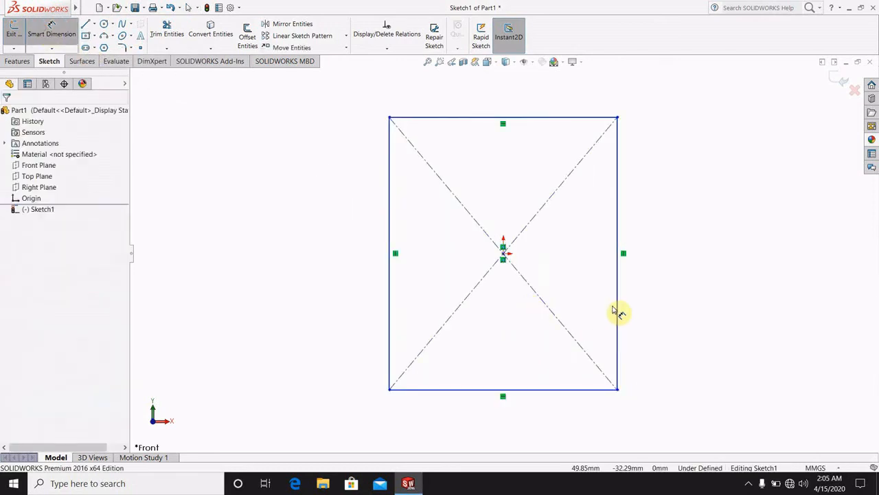
pyautogui.click(620, 312)
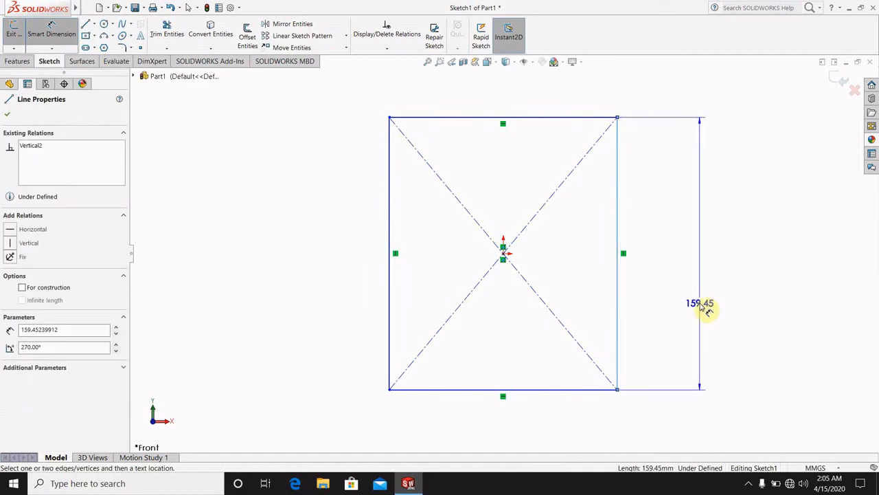
pyautogui.click(702, 307)
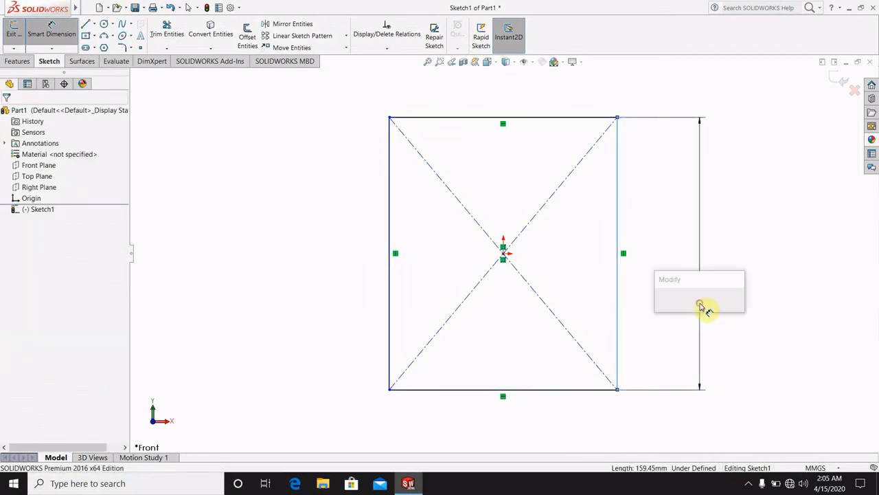
pyautogui.write('60')
pyautogui.press('Return')
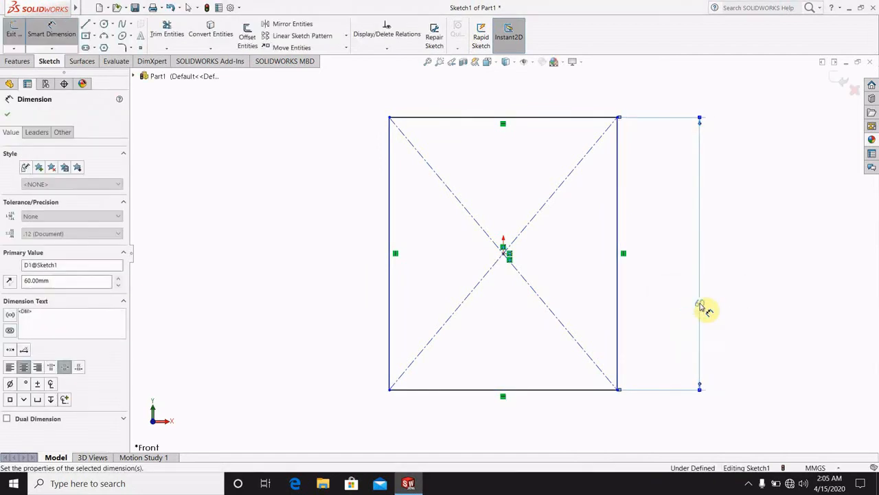
pyautogui.click(526, 390)
pyautogui.click(526, 433)
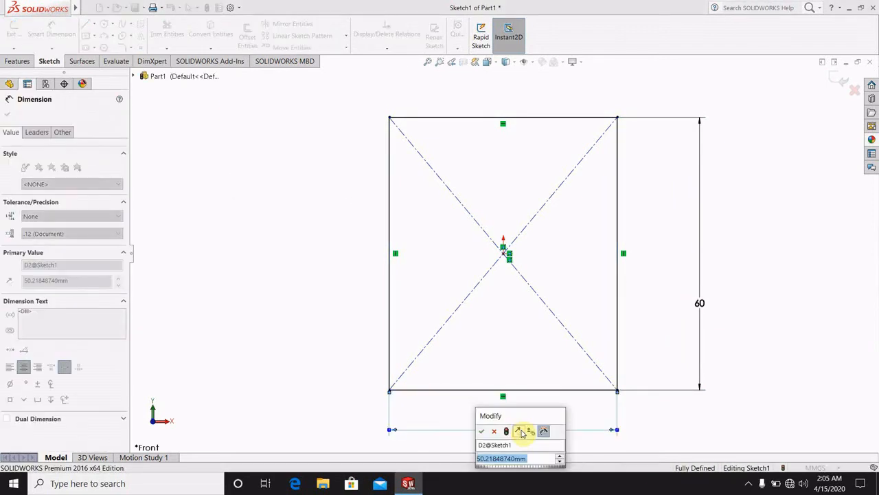
pyautogui.write('39')
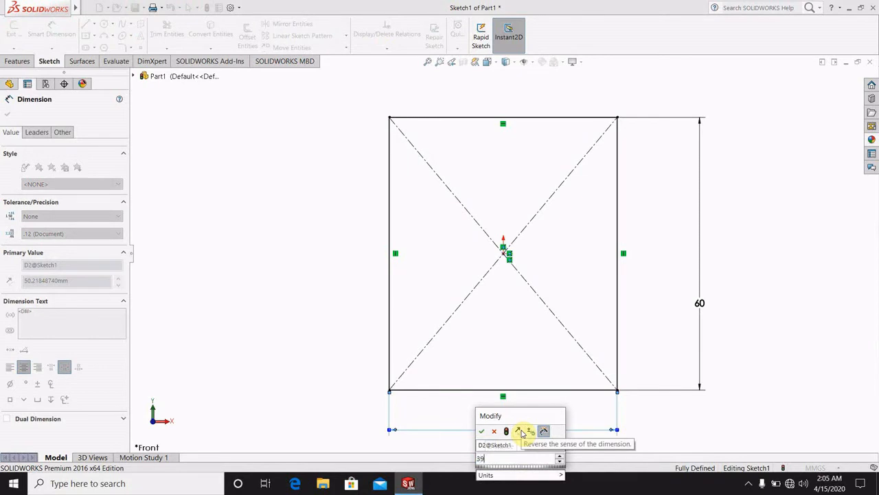
pyautogui.press('Return')
pyautogui.click(734, 278)
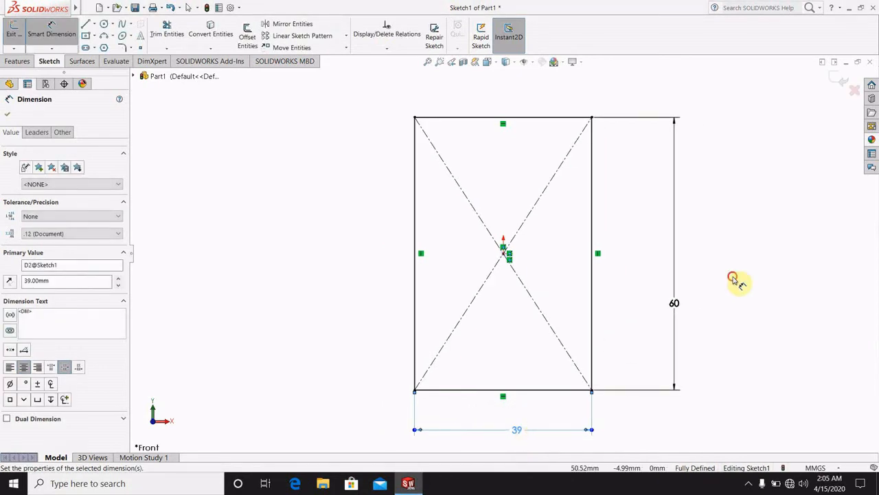
pyautogui.click(831, 77)
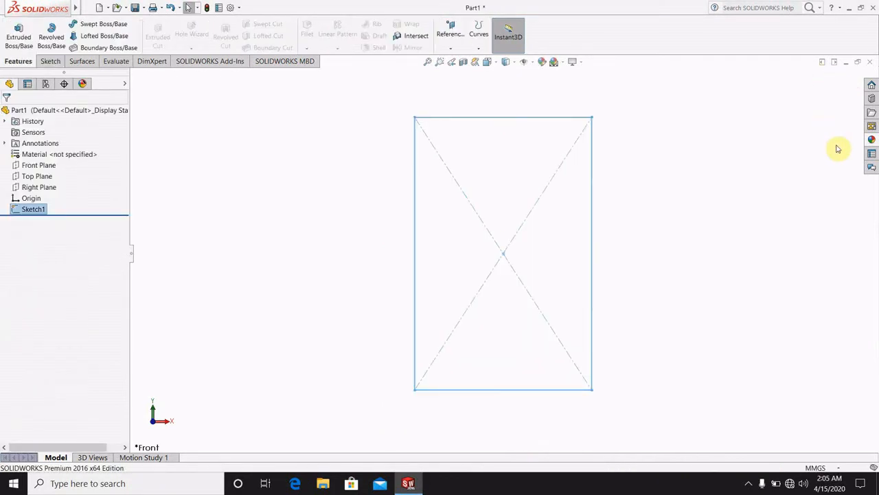
# Extrude the rectangle as a blind boss 18 mm deep.
pyautogui.moveTo(696, 226)
pyautogui.mouseDown(button='middle')
pyautogui.moveTo(669, 259)
pyautogui.moveTo(655, 257)
pyautogui.mouseUp(button='middle')
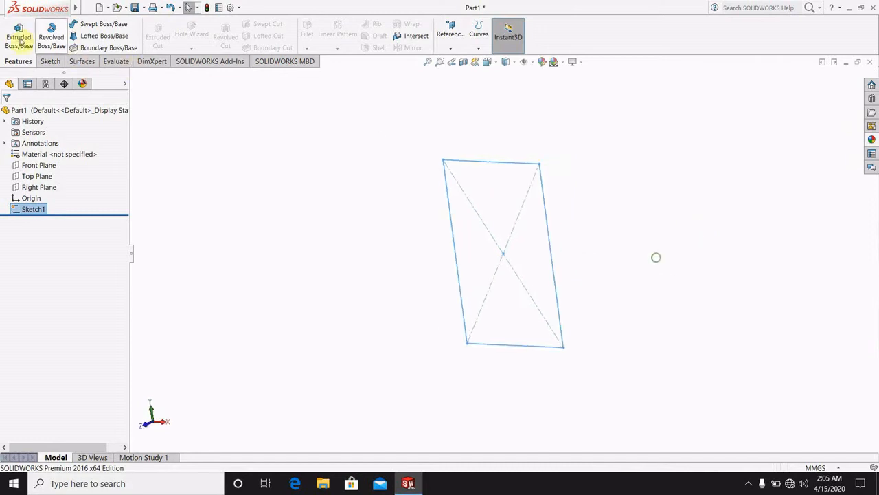
pyautogui.click(19, 38)
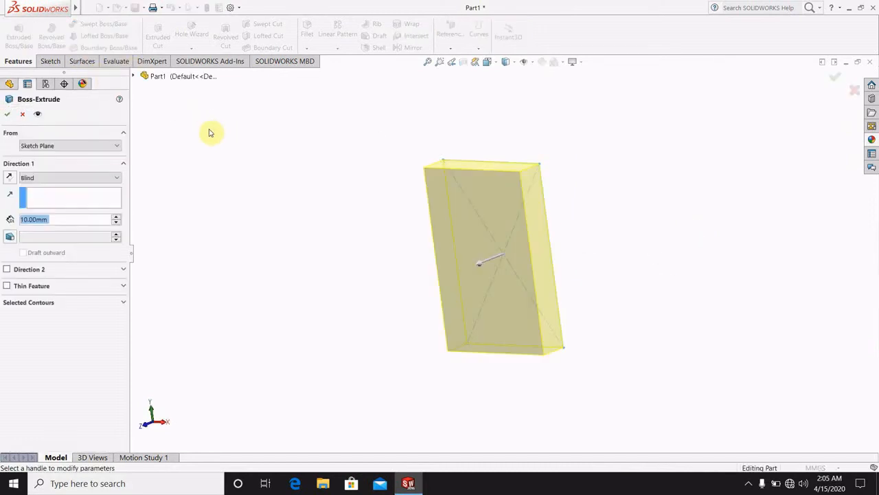
pyautogui.write('18')
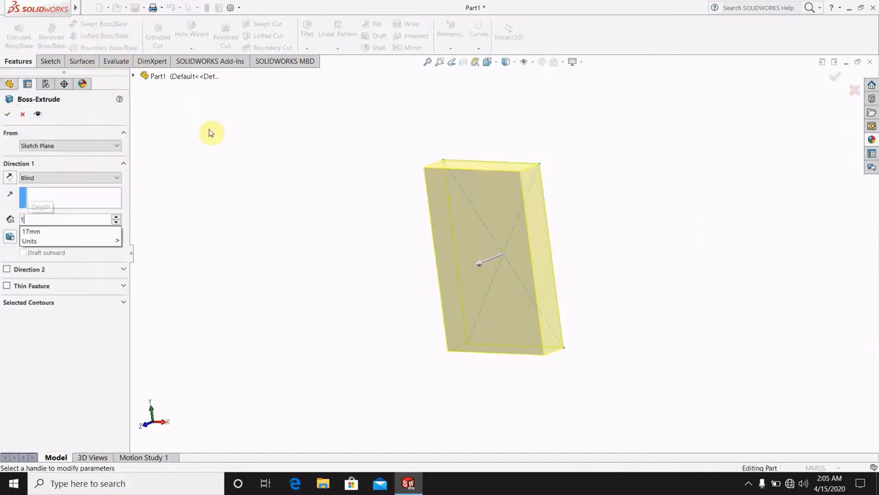
pyautogui.press('Return')
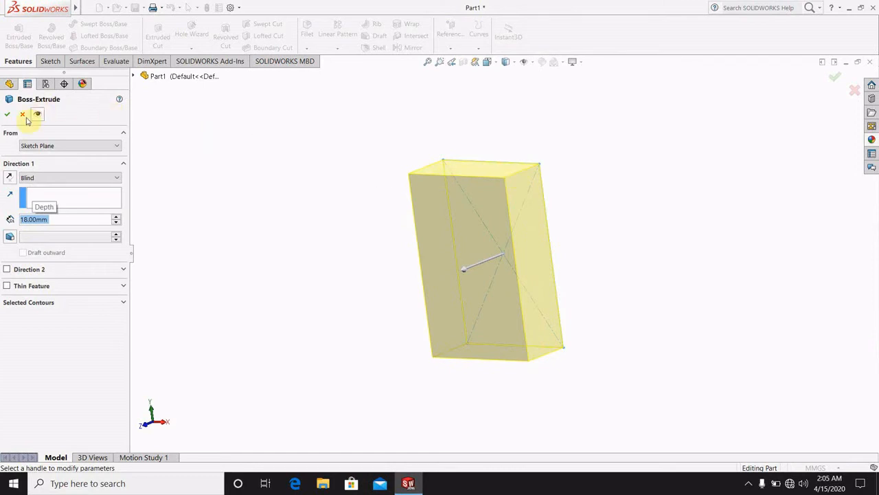
pyautogui.click(4, 115)
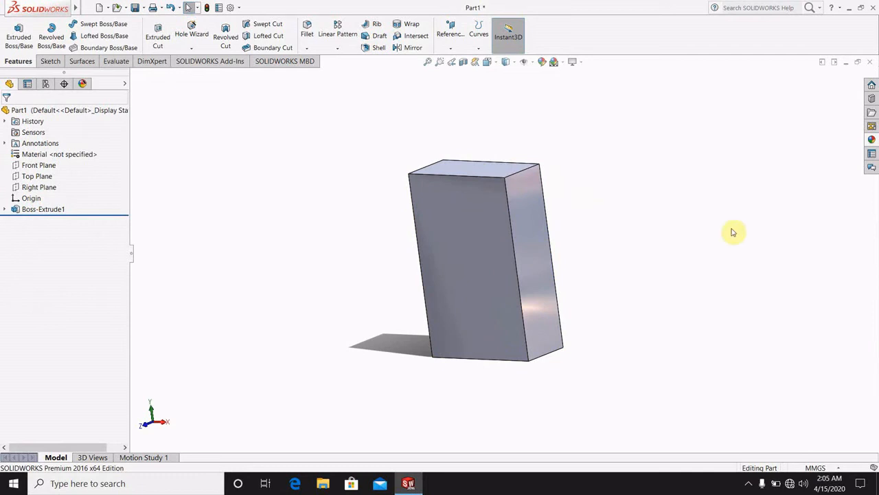
# Open a new sketch on the block's front face, viewed straight on.
pyautogui.click(487, 68)
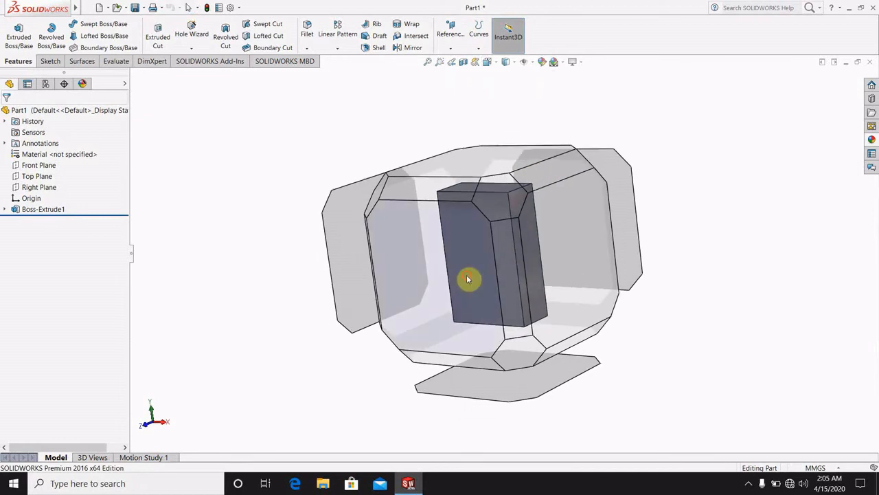
pyautogui.click(470, 279)
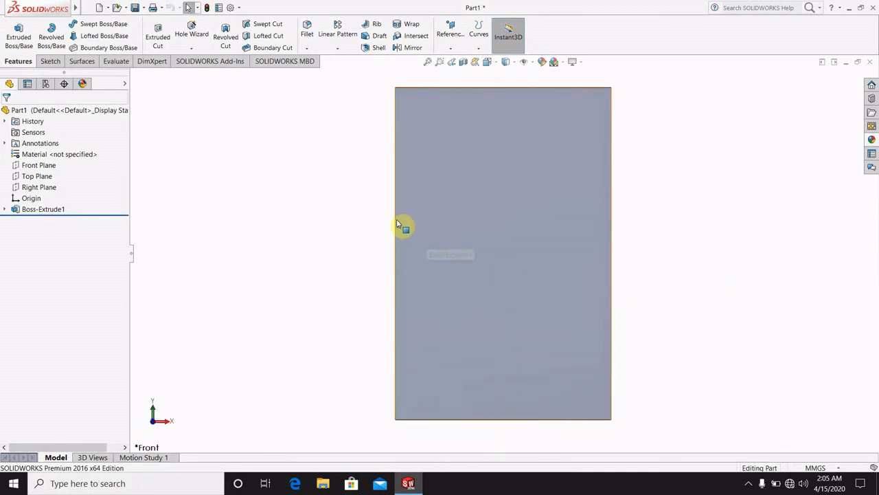
pyautogui.click(410, 171)
pyautogui.rightClick(491, 184)
pyautogui.click(505, 167)
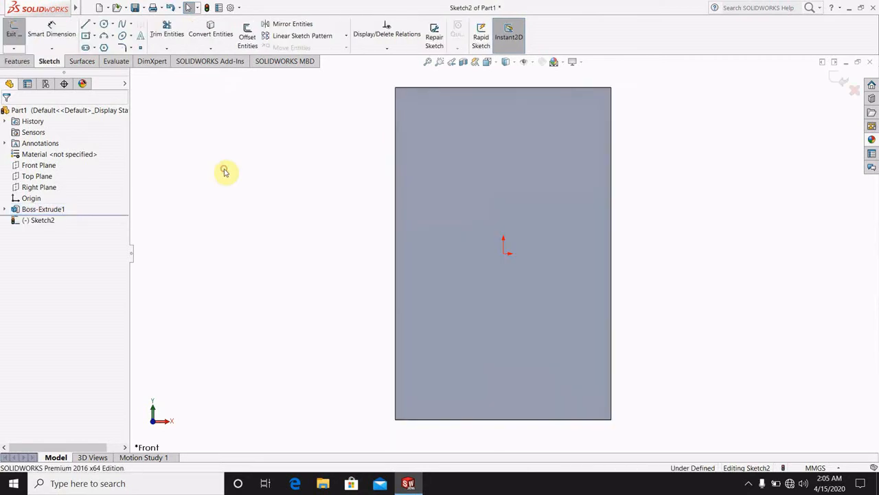
# Sketch a connected six-step staircase line rising rightward from the face's lower edge near its left corner, with risers about 3 mm high.
pyautogui.click(85, 26)
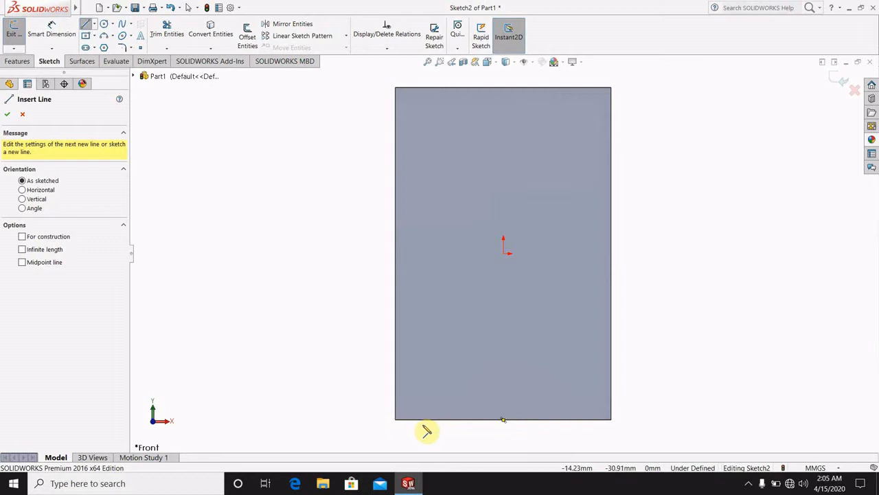
pyautogui.click(417, 418)
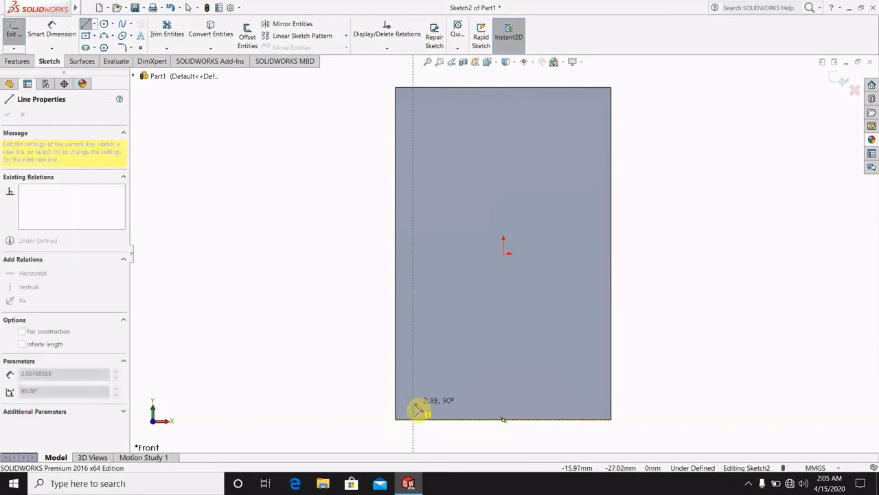
pyautogui.click(414, 402)
pyautogui.click(427, 403)
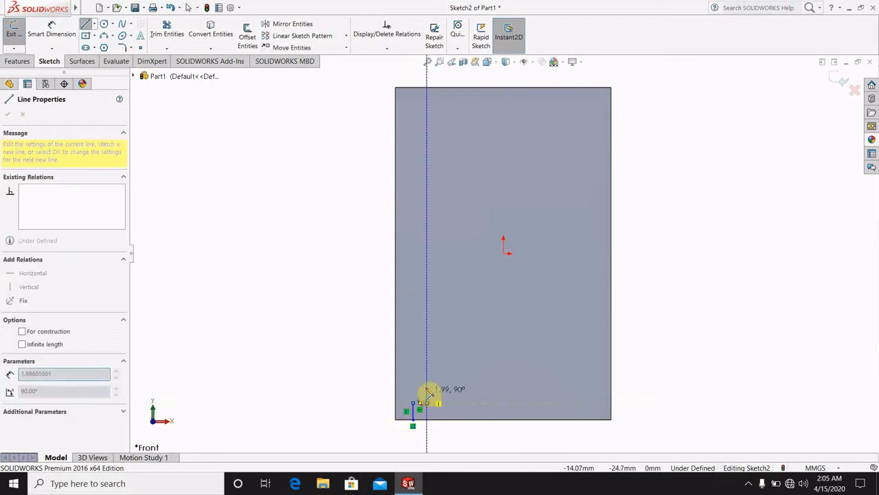
pyautogui.click(426, 385)
pyautogui.click(438, 386)
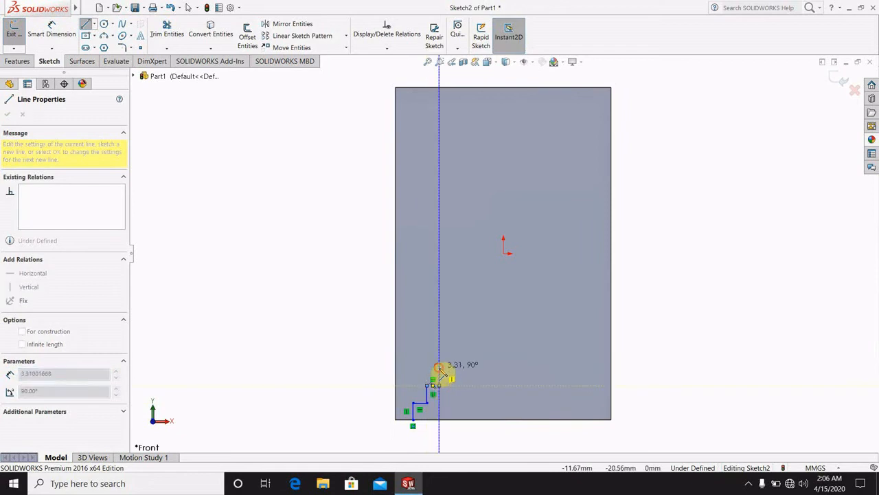
pyautogui.click(439, 367)
pyautogui.click(451, 366)
pyautogui.click(451, 347)
pyautogui.click(462, 347)
pyautogui.click(462, 332)
pyautogui.click(474, 332)
pyautogui.click(475, 313)
pyautogui.click(486, 313)
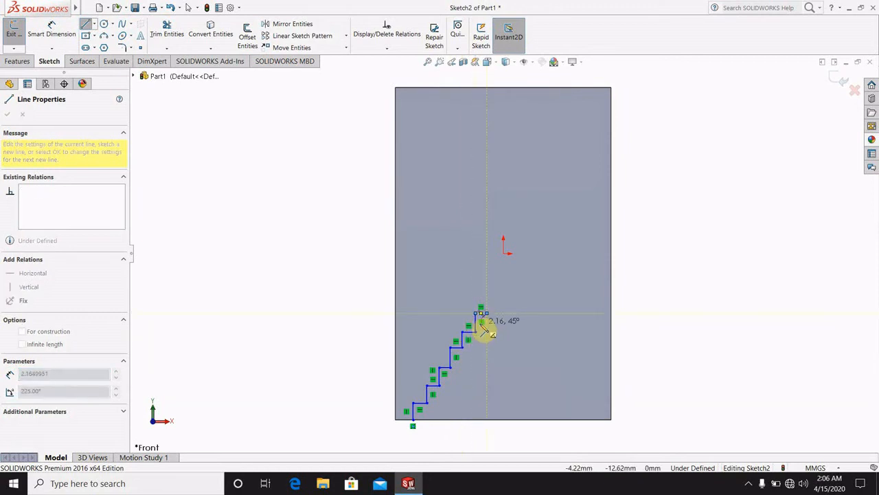
pyautogui.press('Escape')
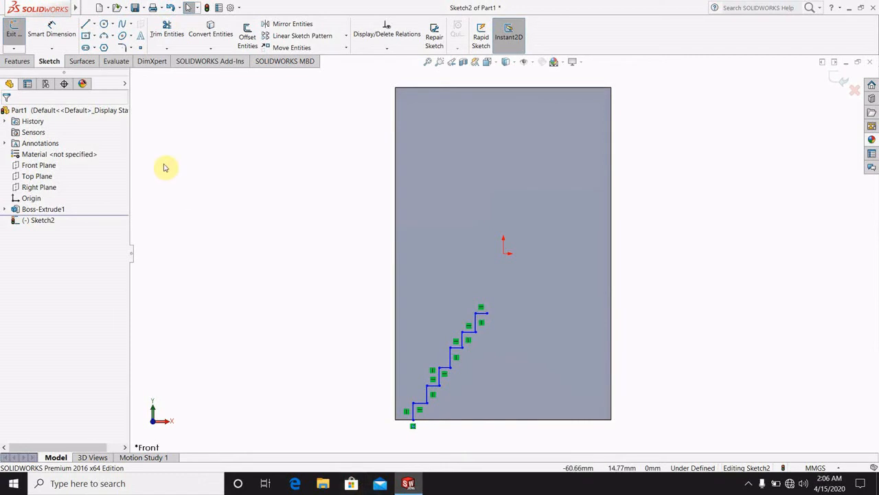
# Dimension the staircase's starting point 3 mm from the block's left edge.
pyautogui.click(48, 45)
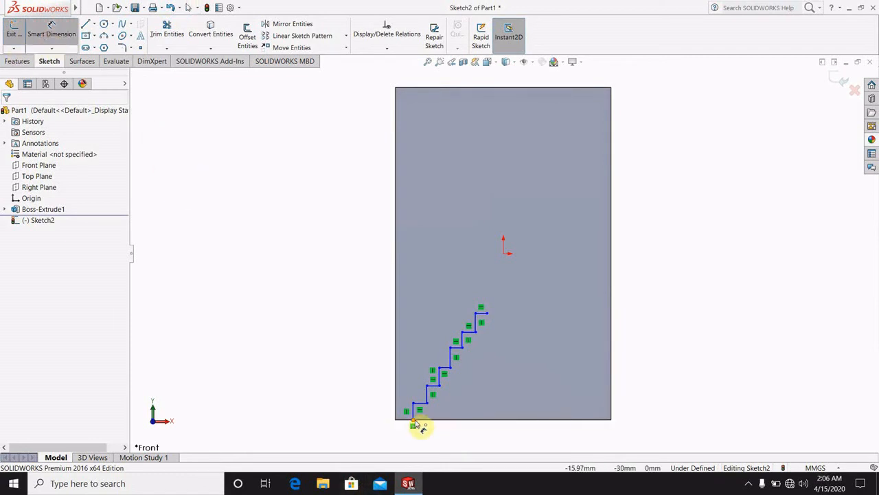
pyautogui.click(412, 425)
pyautogui.click(397, 415)
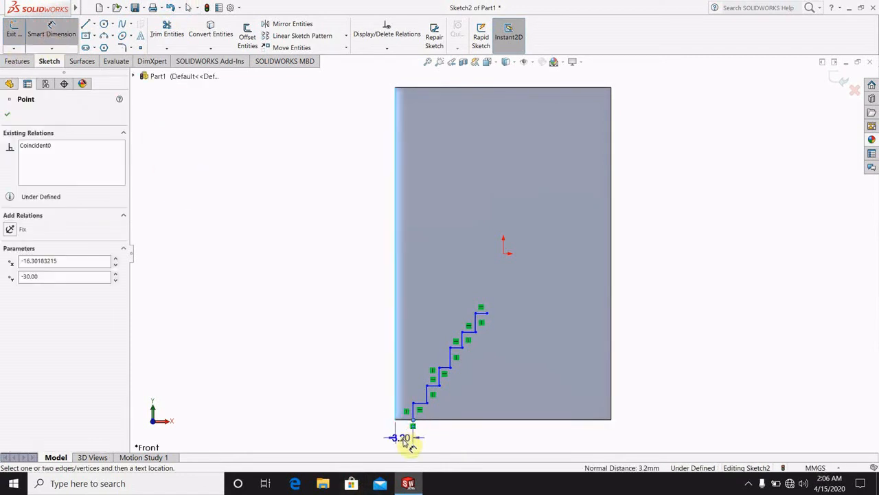
pyautogui.click(404, 437)
pyautogui.write('3')
pyautogui.press('Return')
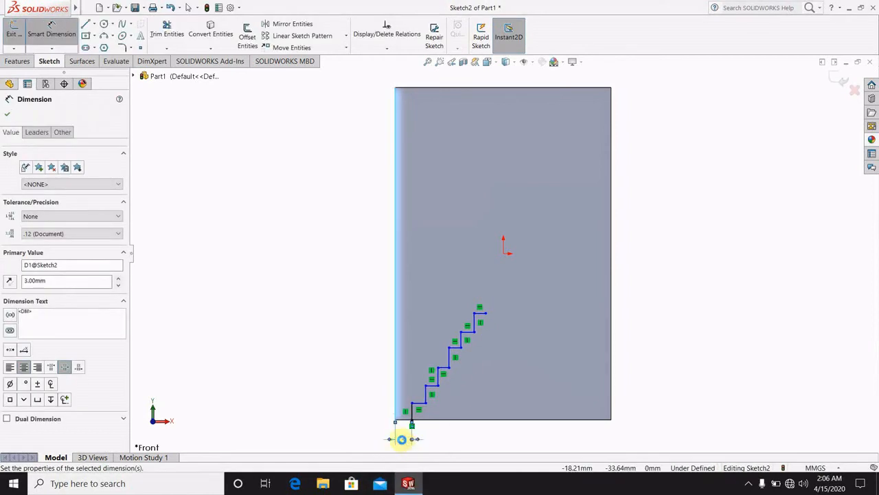
pyautogui.click(293, 354)
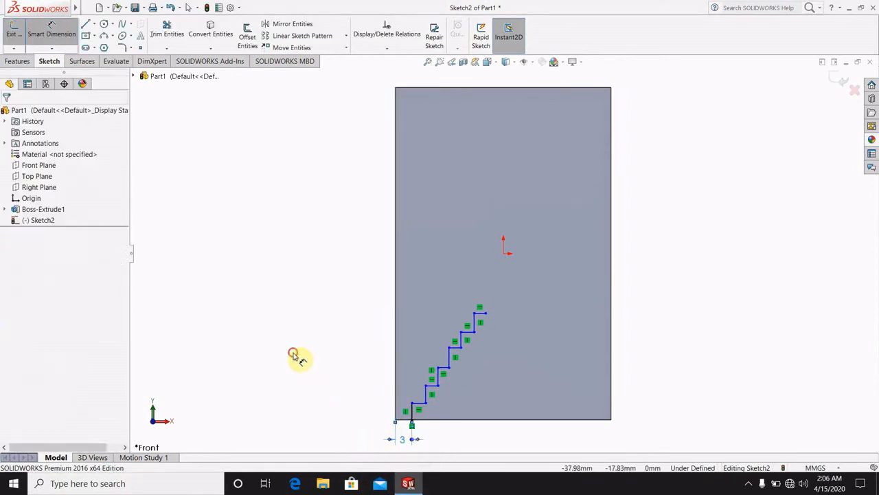
# Make the staircase's first riser and first tread equal in length.
pyautogui.click(53, 34)
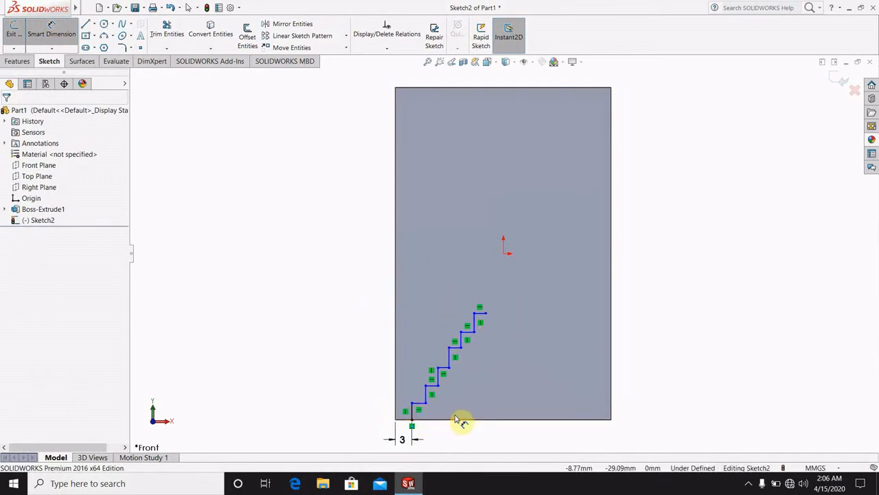
pyautogui.click(413, 404)
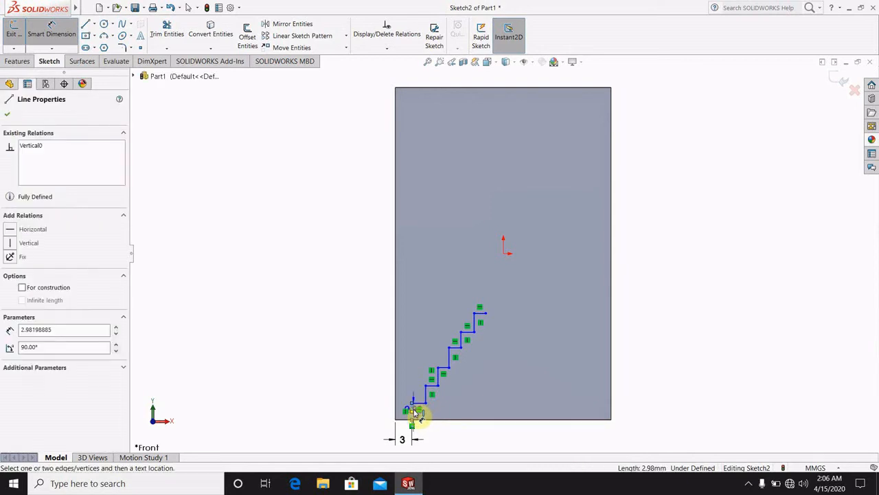
pyautogui.click(420, 406)
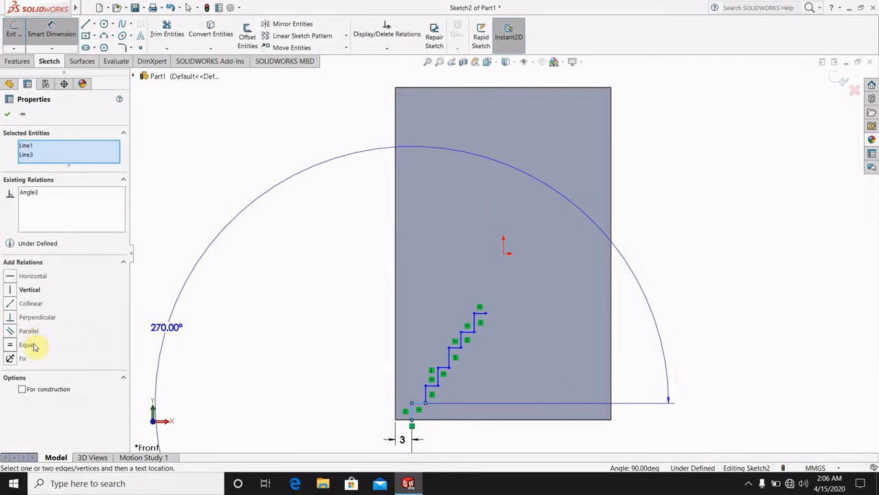
pyautogui.click(12, 346)
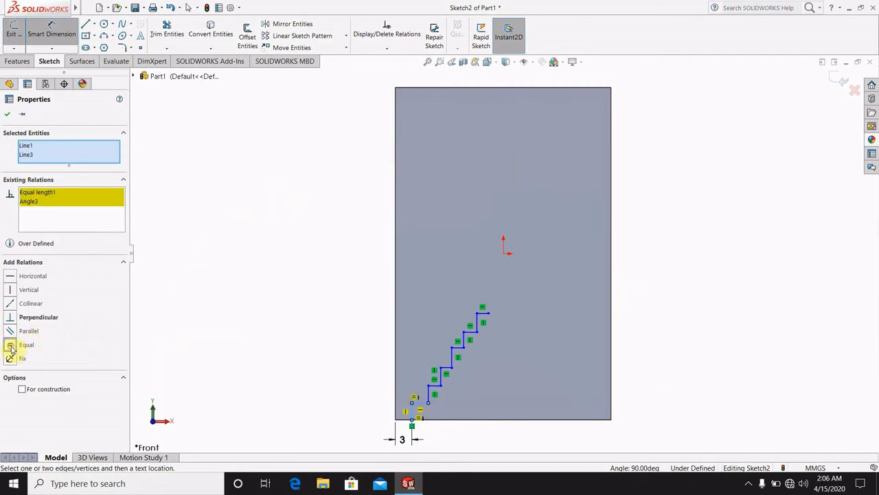
pyautogui.click(240, 307)
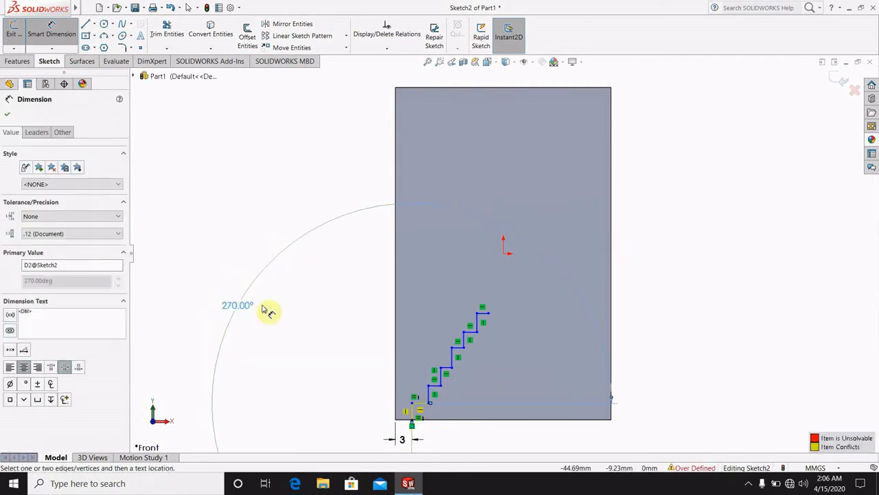
pyautogui.press('Escape')
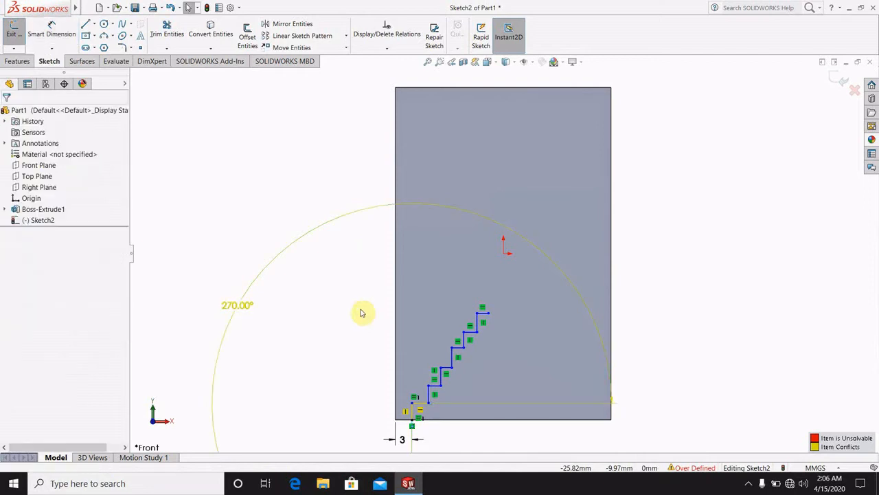
pyautogui.rightClick(233, 310)
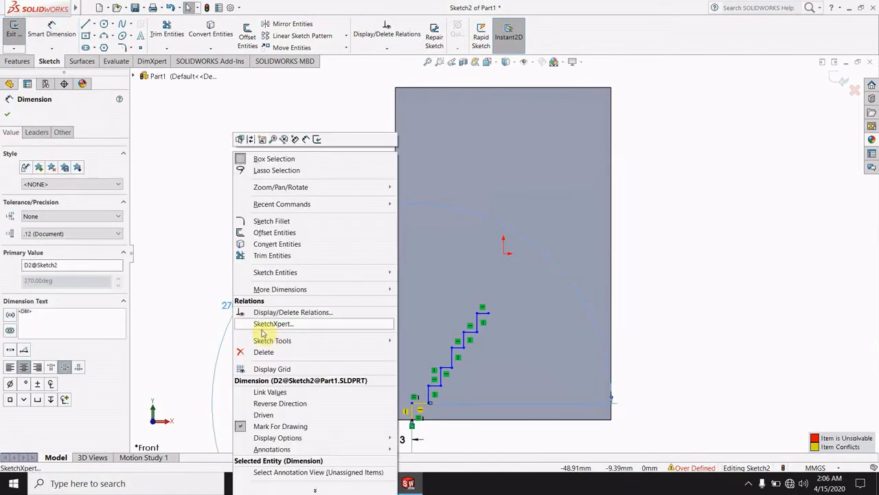
pyautogui.click(263, 352)
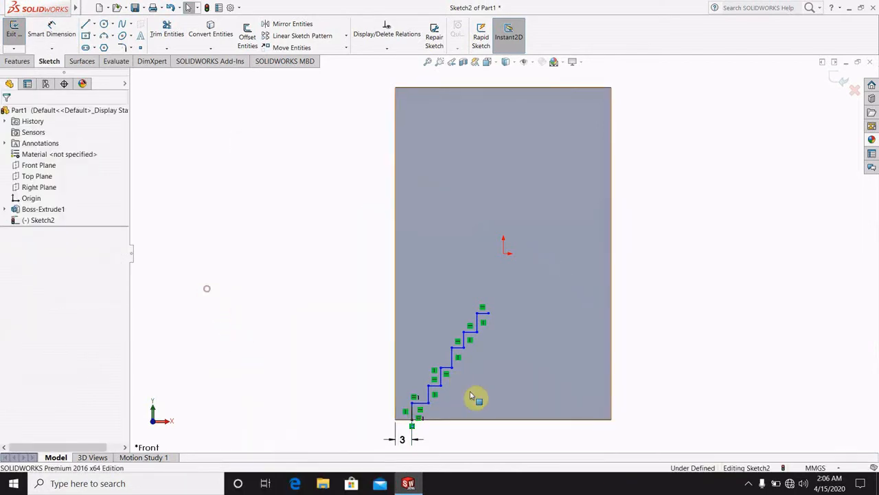
# Dimension the staircase's second riser and second tread to 3 mm each.
pyautogui.scroll(-3, 446, 391)
pyautogui.click(51, 31)
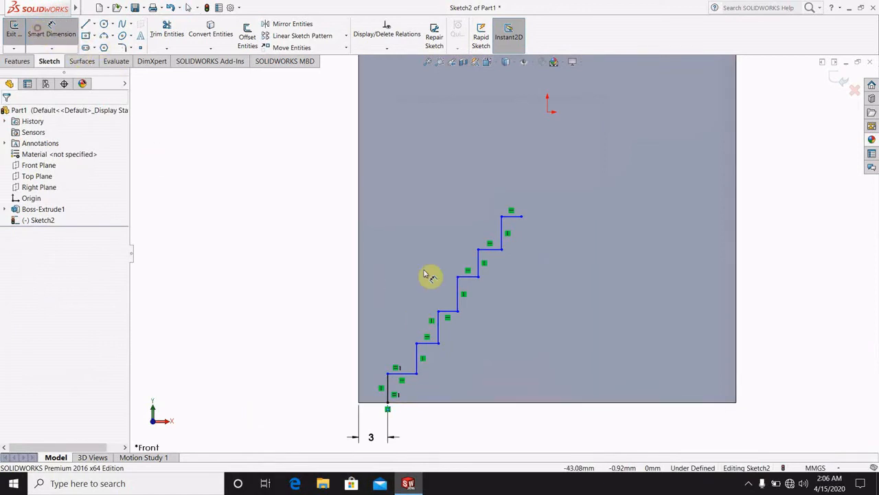
pyautogui.click(417, 357)
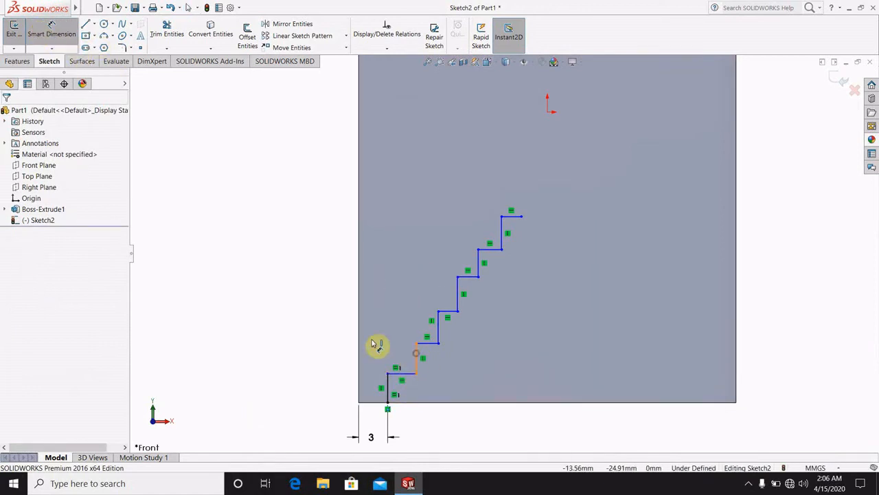
pyautogui.click(301, 312)
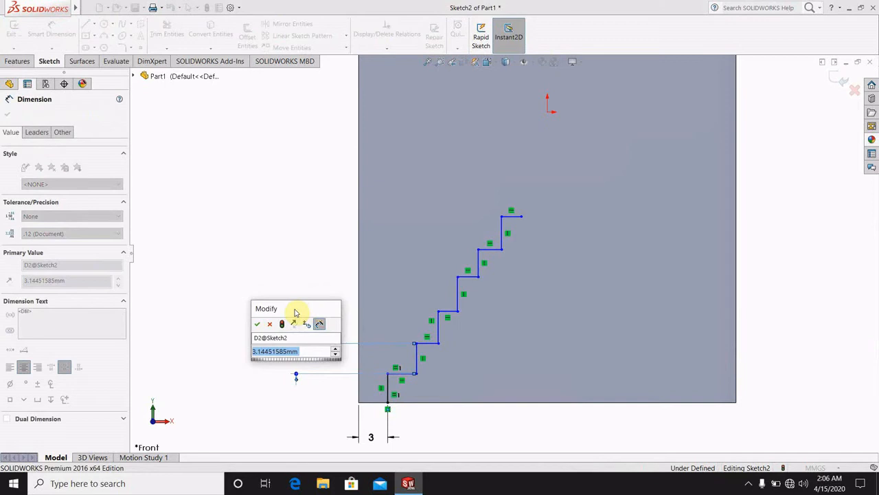
pyautogui.write('3')
pyautogui.press('Return')
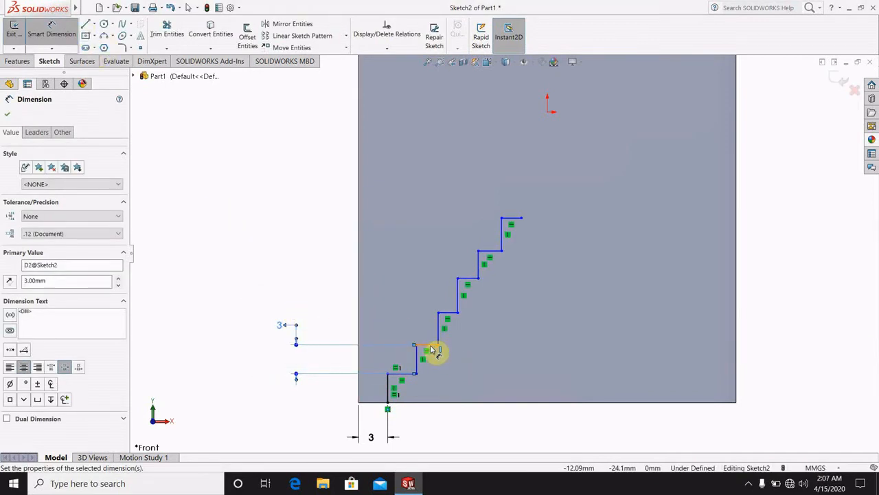
pyautogui.click(431, 348)
pyautogui.click(248, 287)
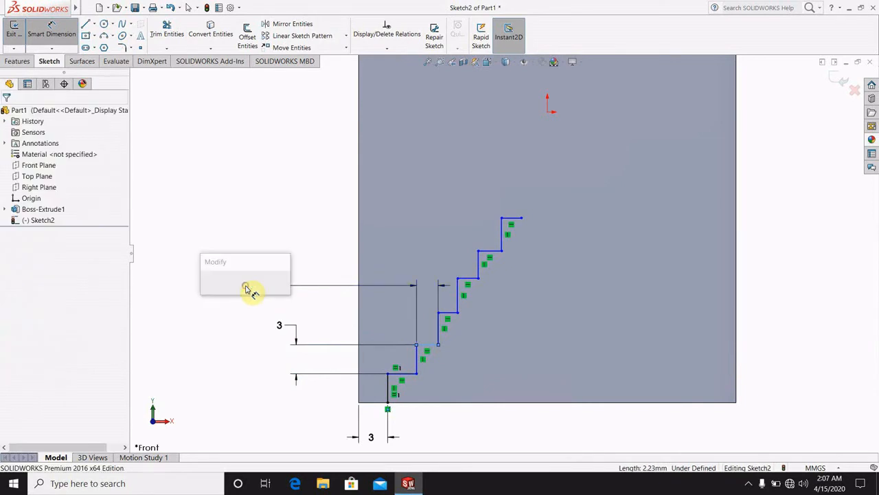
pyautogui.write('3.00mm')
pyautogui.press('Return')
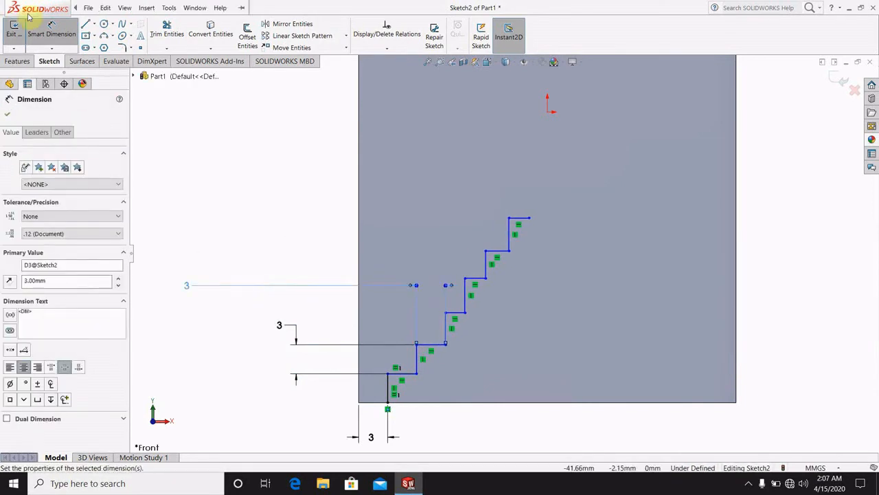
# Dimension the staircase's third riser and third tread to 3 mm each.
pyautogui.click(450, 331)
pyautogui.click(277, 226)
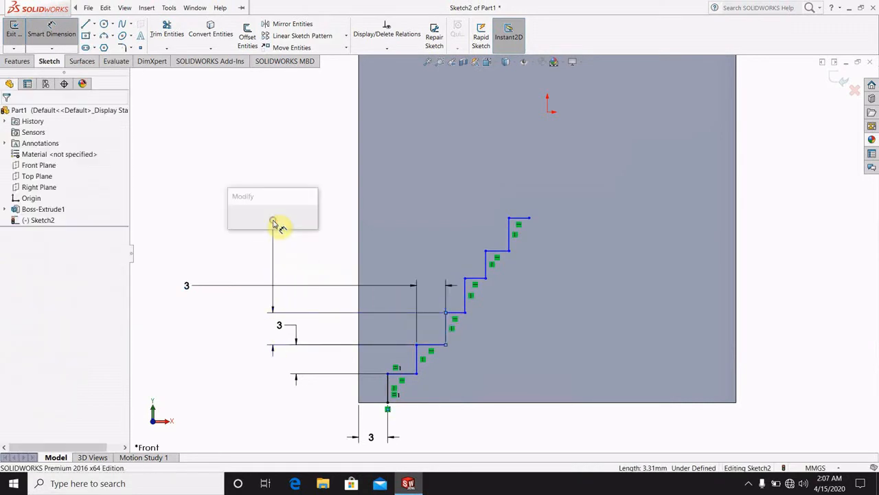
pyautogui.write('3.00mm')
pyautogui.press('Return')
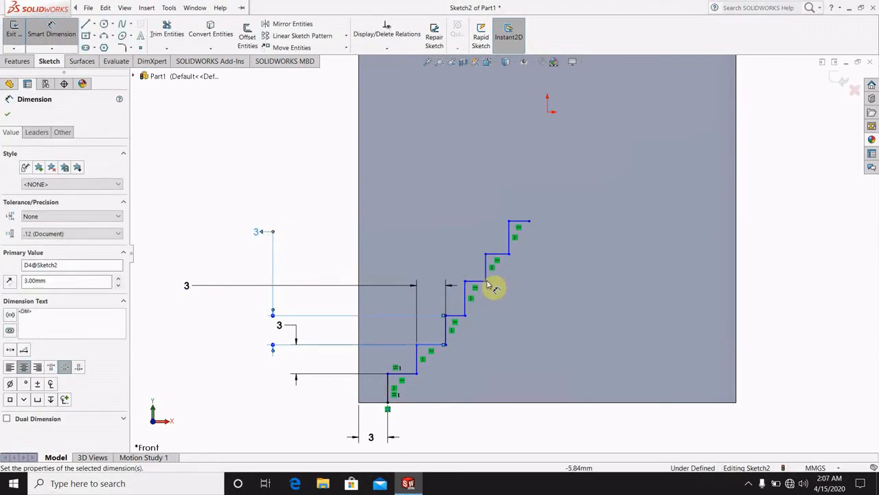
pyautogui.click(454, 318)
pyautogui.click(258, 194)
pyautogui.write('3')
pyautogui.press('Return')
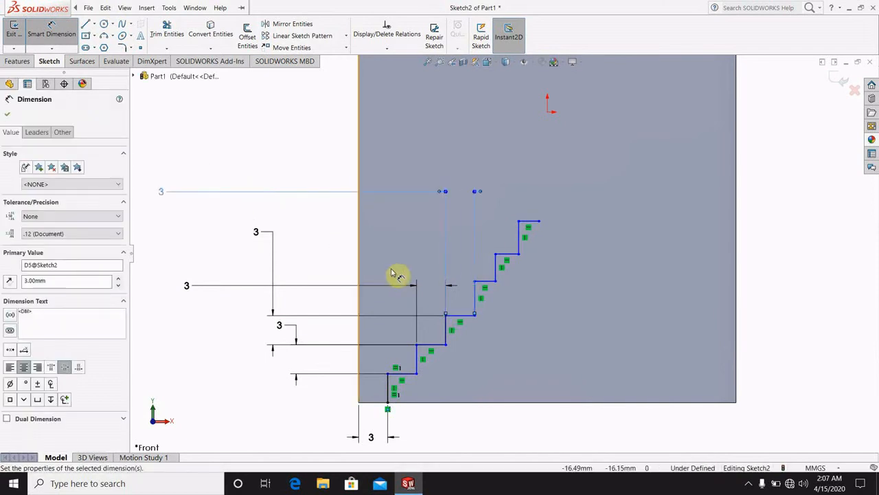
# Dimension the height of the staircase's fourth riser to 3 mm.
pyautogui.click(478, 302)
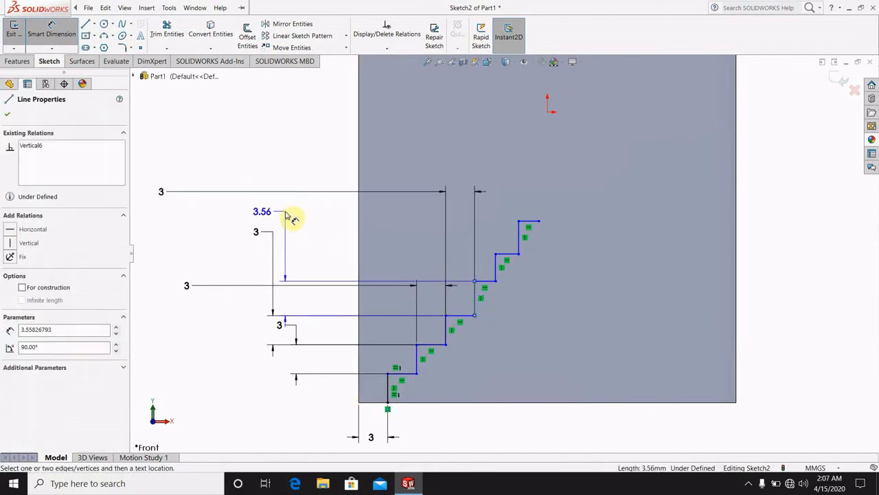
pyautogui.click(287, 215)
pyautogui.write('3')
pyautogui.press('Return')
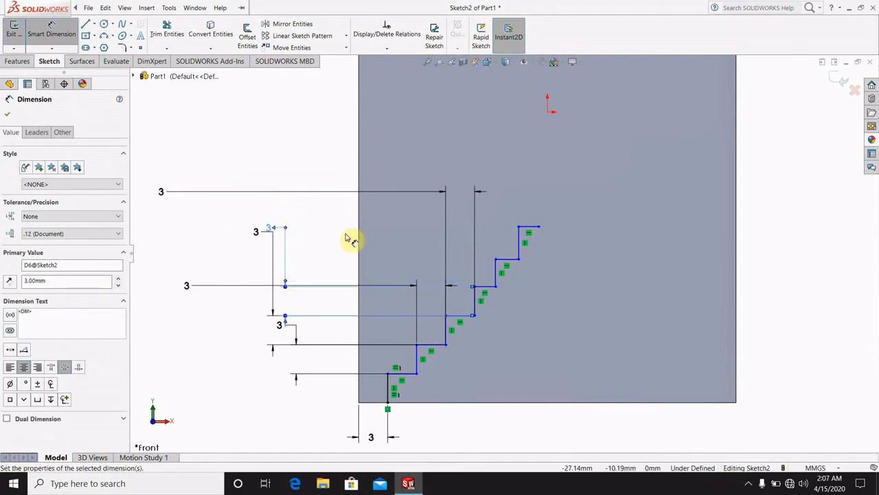
# Dimension the staircase's fifth riser and fifth tread to 3 mm each.
pyautogui.click(496, 275)
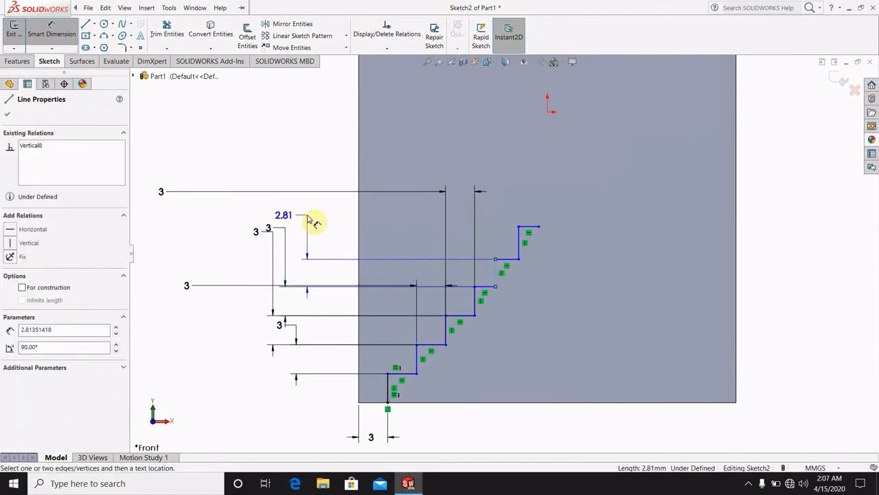
pyautogui.click(307, 218)
pyautogui.write('3')
pyautogui.press('Return')
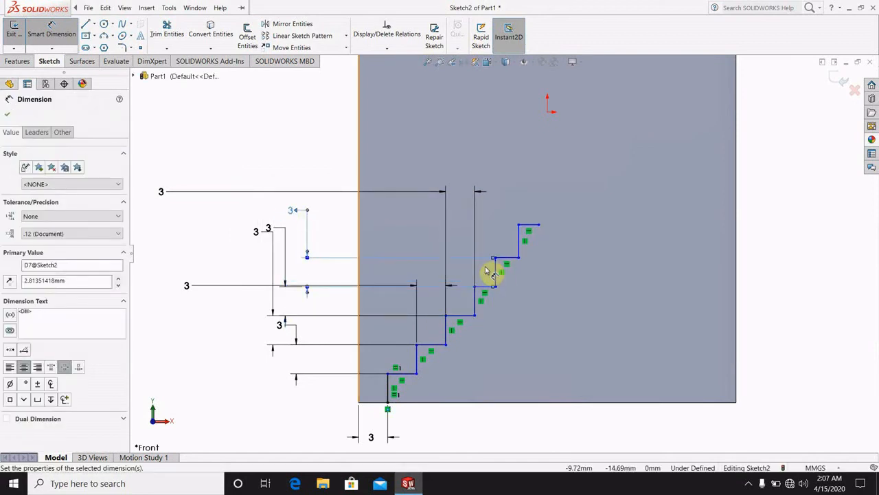
pyautogui.click(509, 261)
pyautogui.click(225, 123)
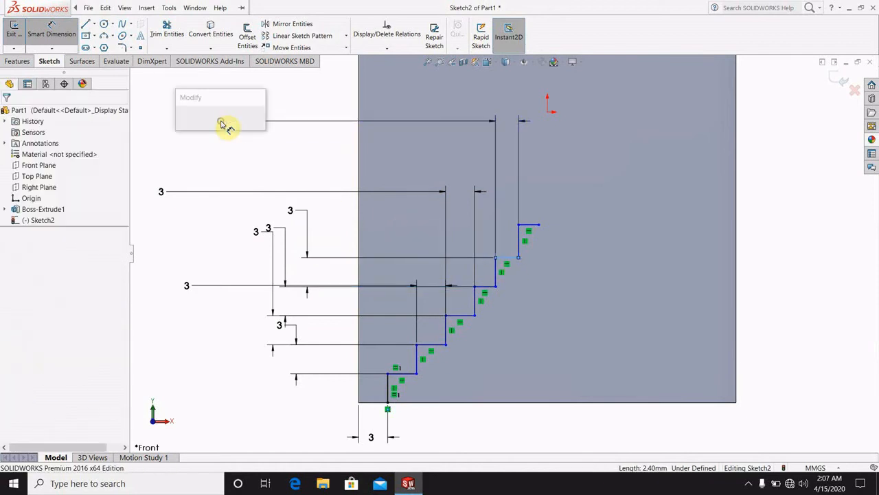
pyautogui.write('3.00mm')
pyautogui.press('Return')
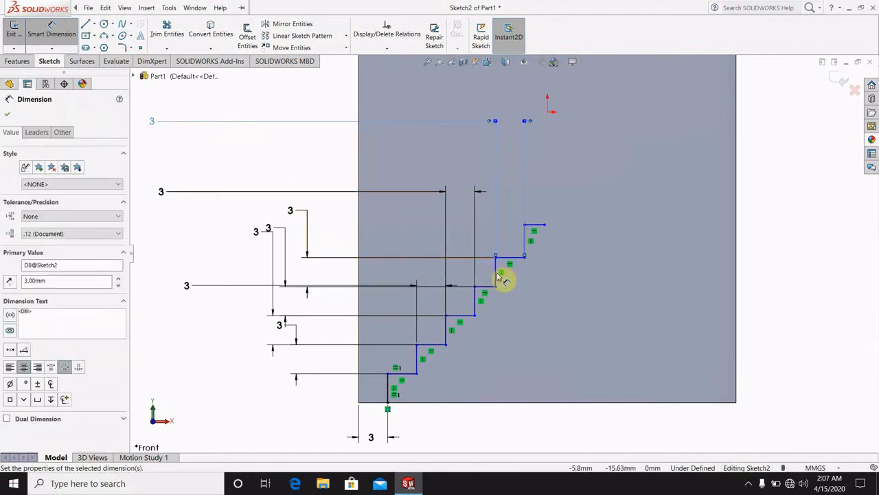
# Dimension the staircase's sixth riser and its final tread to 3 mm each.
pyautogui.click(525, 241)
pyautogui.click(292, 162)
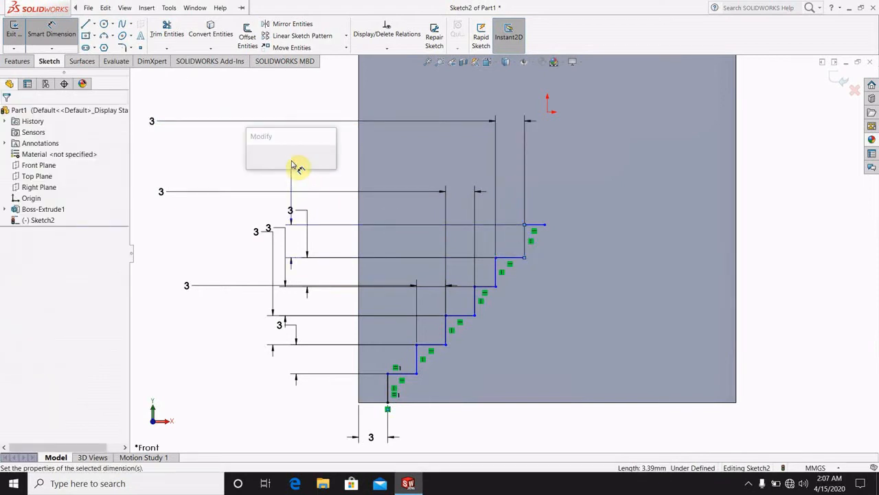
pyautogui.write('3')
pyautogui.press('Return')
pyautogui.click(534, 229)
pyautogui.click(234, 143)
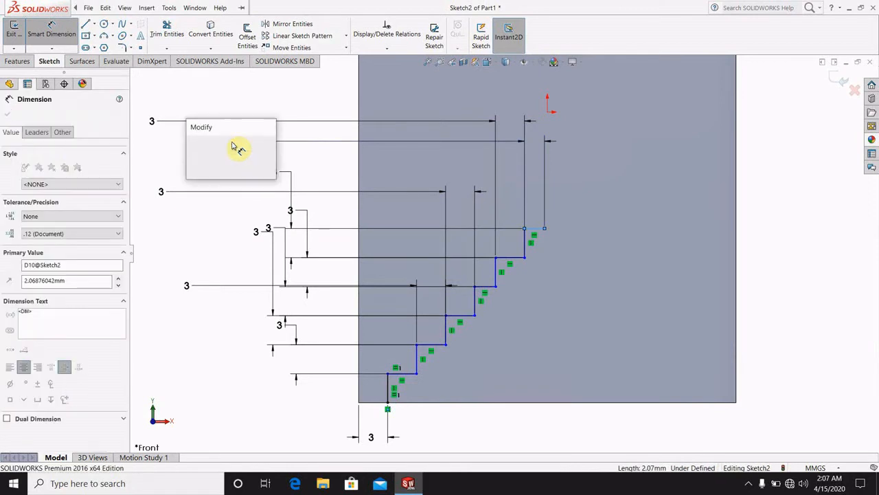
pyautogui.write('3')
pyautogui.press('Return')
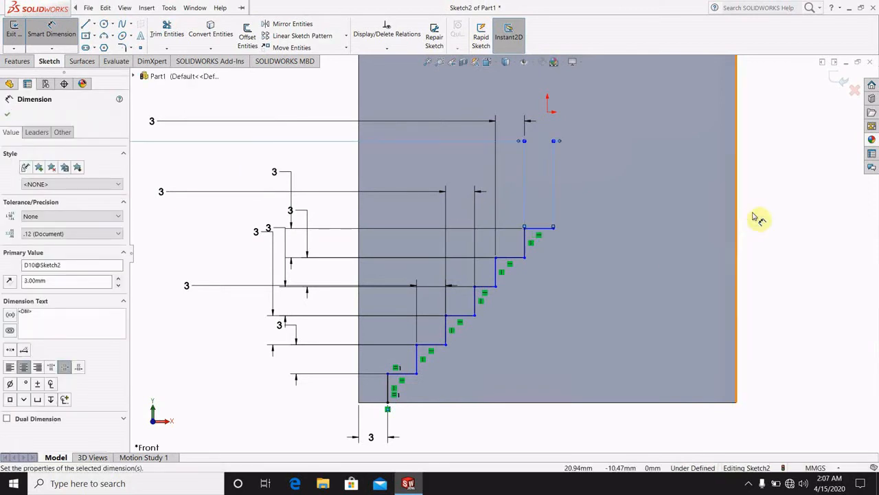
pyautogui.click(772, 200)
# Exit the staircase sketch and open a new sketch on the block's front face.
pyautogui.scroll(6, 773, 205)
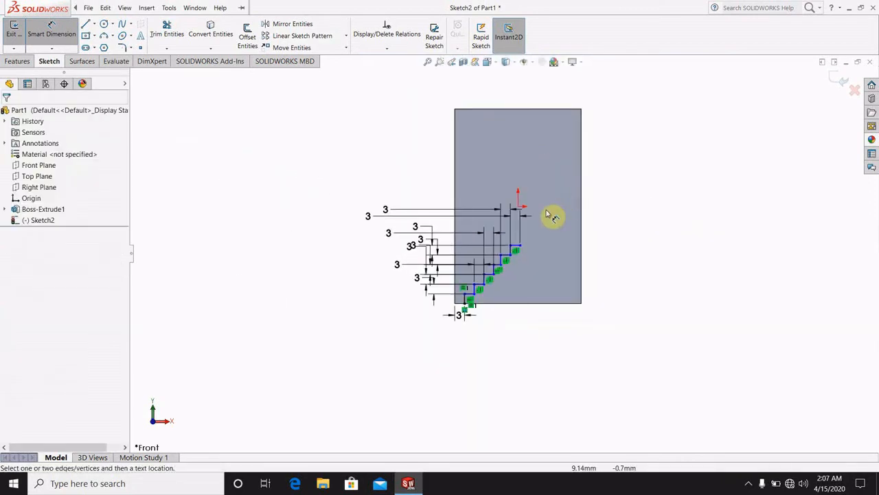
pyautogui.scroll(-2, 535, 219)
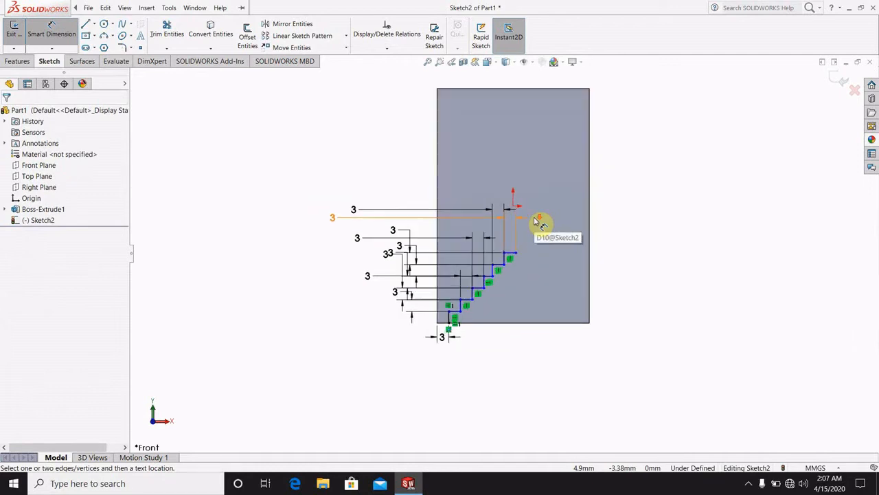
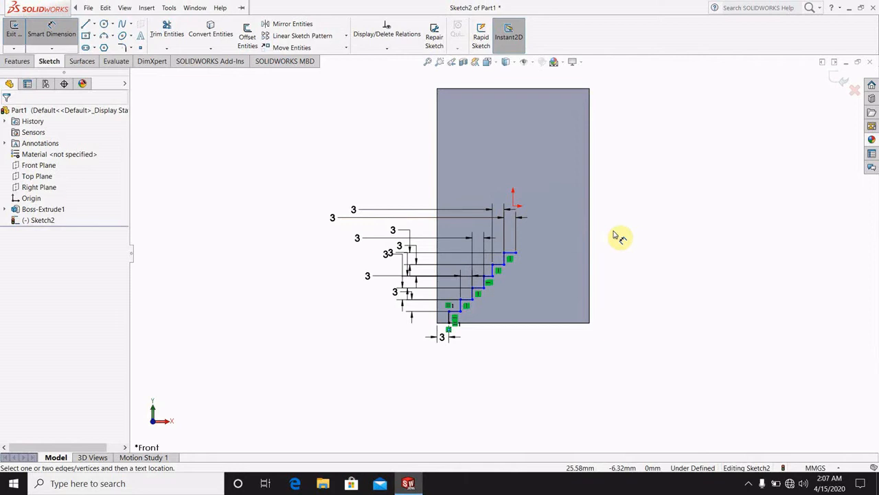
pyautogui.moveTo(616, 235)
pyautogui.mouseDown(button='middle')
pyautogui.moveTo(573, 271)
pyautogui.moveTo(609, 220)
pyautogui.moveTo(614, 226)
pyautogui.mouseUp(button='middle')
pyautogui.scroll(-1, 616, 229)
pyautogui.scroll(1, 504, 274)
pyautogui.scroll(-1, 485, 302)
pyautogui.moveTo(485, 289)
pyautogui.mouseDown(button='middle')
pyautogui.moveTo(536, 284)
pyautogui.moveTo(543, 253)
pyautogui.moveTo(542, 242)
pyautogui.moveTo(536, 256)
pyautogui.moveTo(534, 246)
pyautogui.moveTo(546, 259)
pyautogui.moveTo(526, 210)
pyautogui.mouseUp(button='middle')
pyautogui.scroll(2, 530, 165)
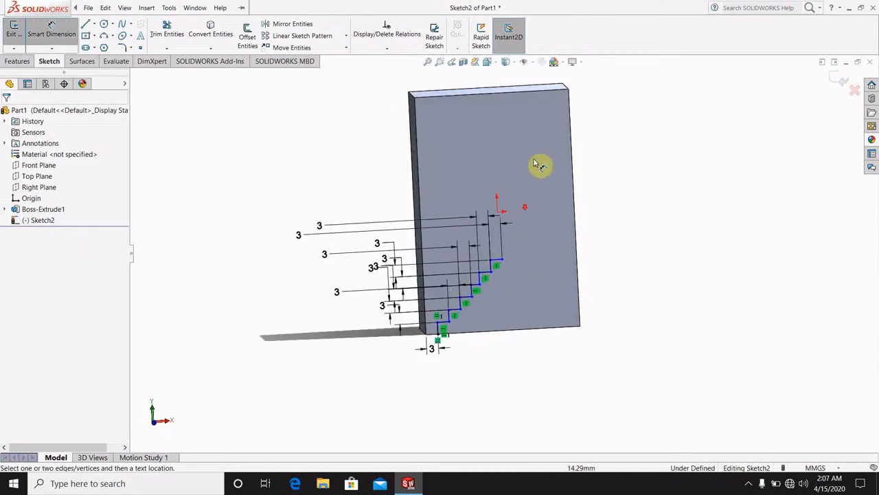
pyautogui.click(839, 81)
pyautogui.click(486, 135)
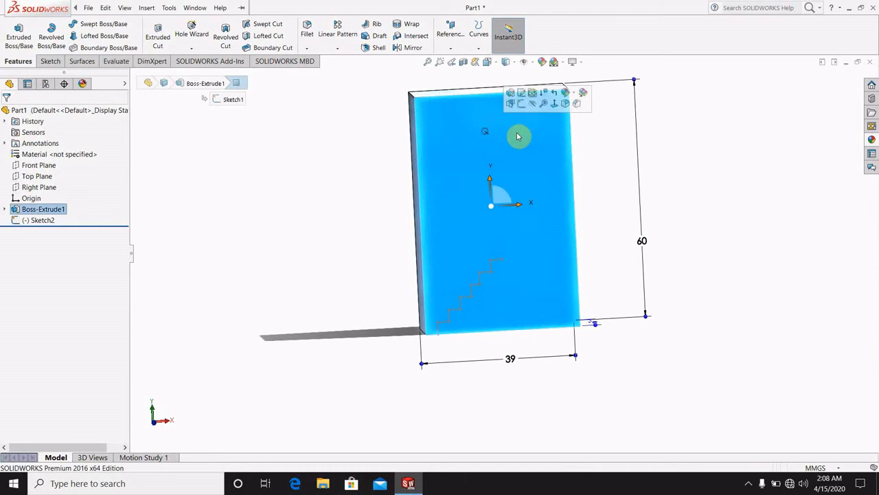
pyautogui.click(522, 103)
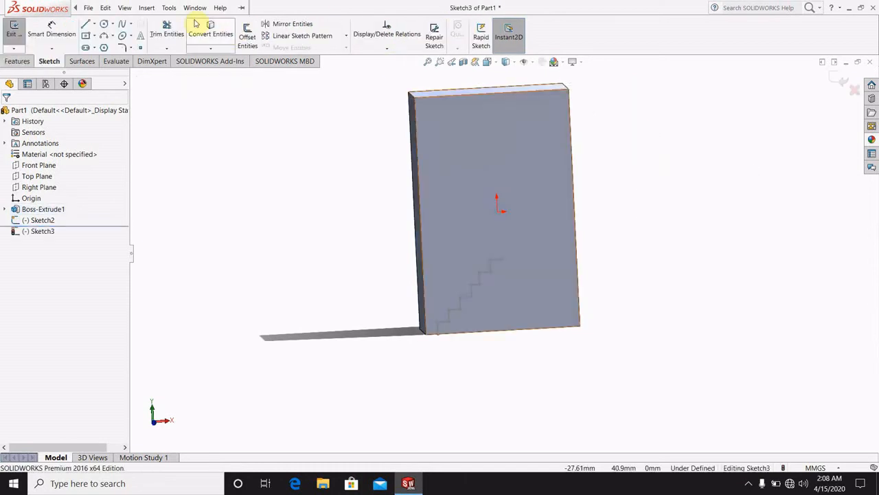
# Sketch a vertical line downward from the origin on the block's front face and exit the sketch.
pyautogui.press('l')
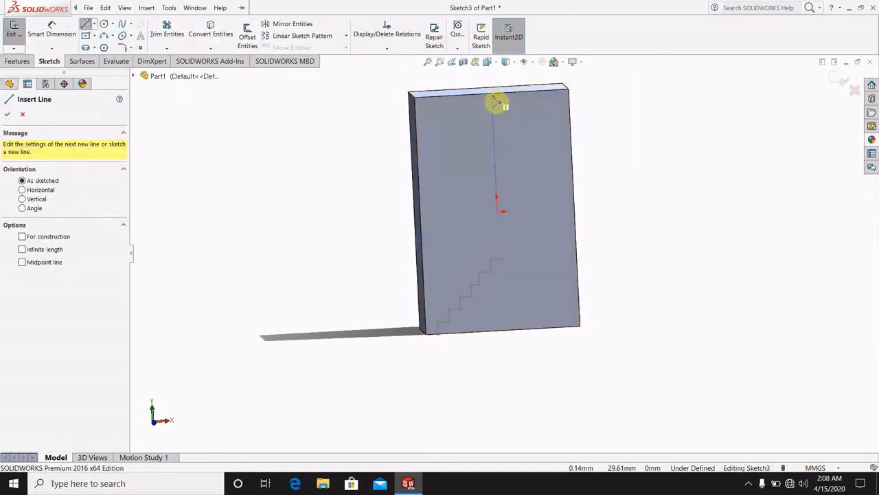
pyautogui.click(491, 94)
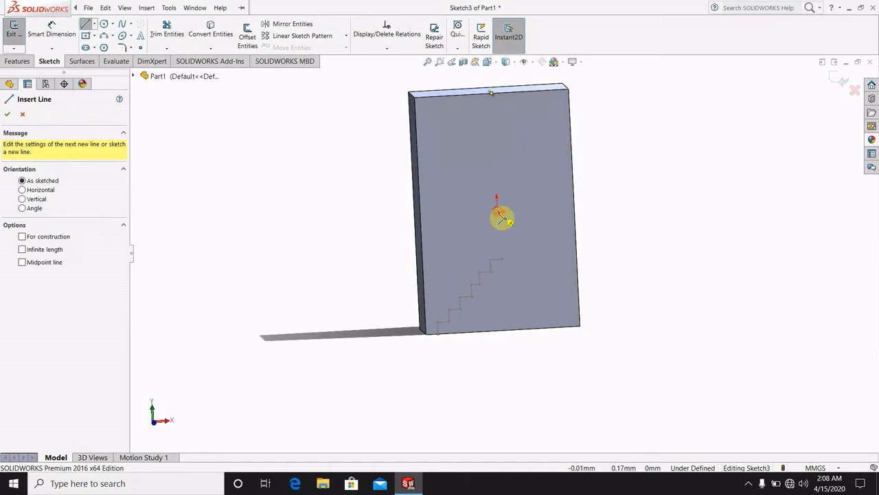
pyautogui.click(500, 249)
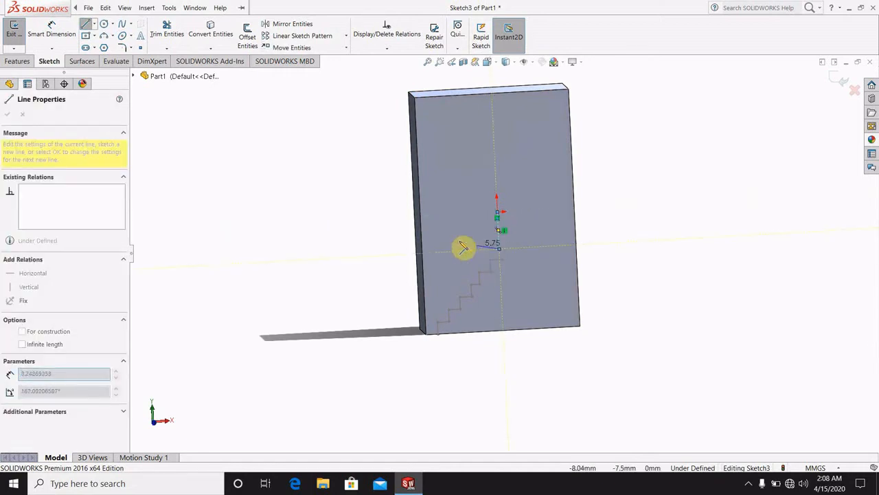
pyautogui.click(25, 115)
pyautogui.click(26, 115)
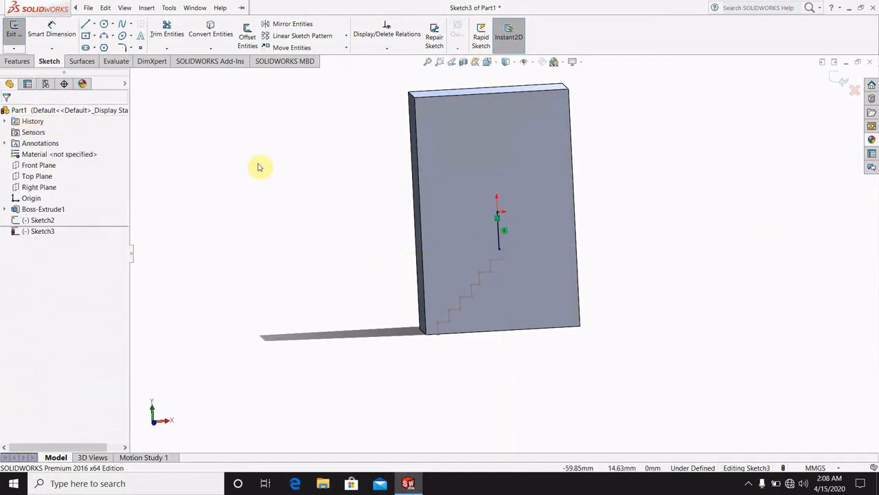
pyautogui.click(689, 179)
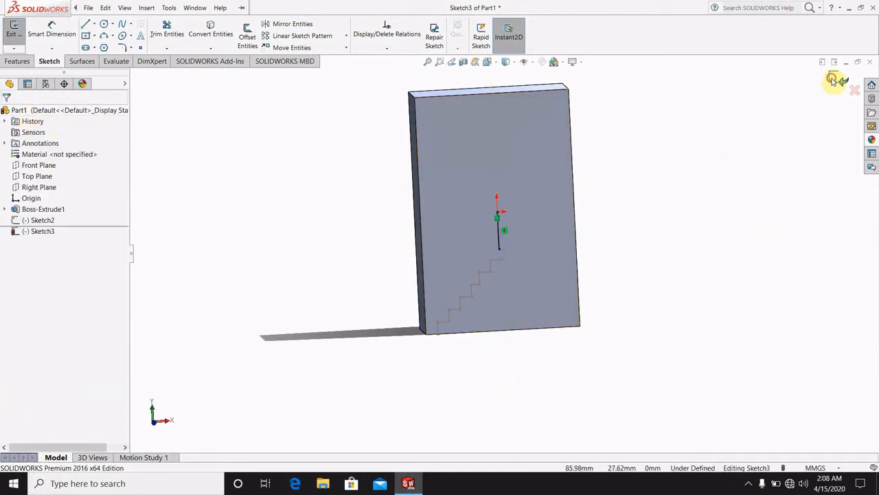
pyautogui.click(833, 80)
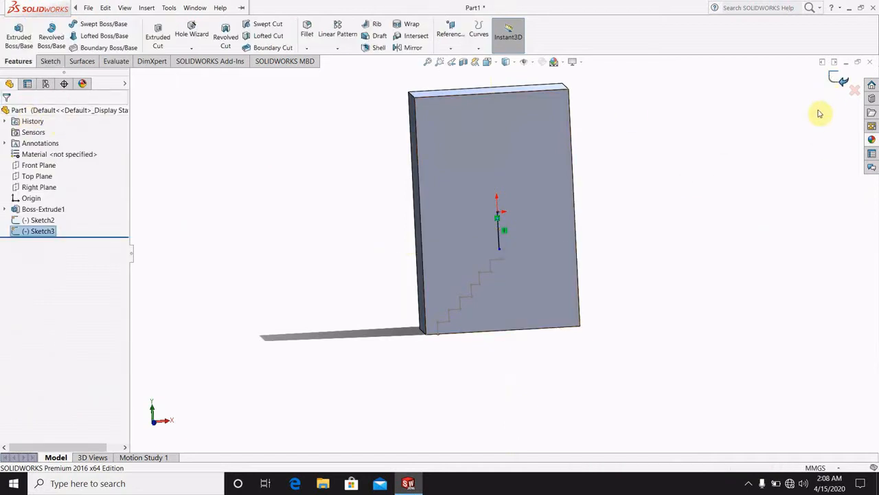
# Reopen the staircase sketch and draw a short vertical line downward from the origin.
pyautogui.rightClick(443, 326)
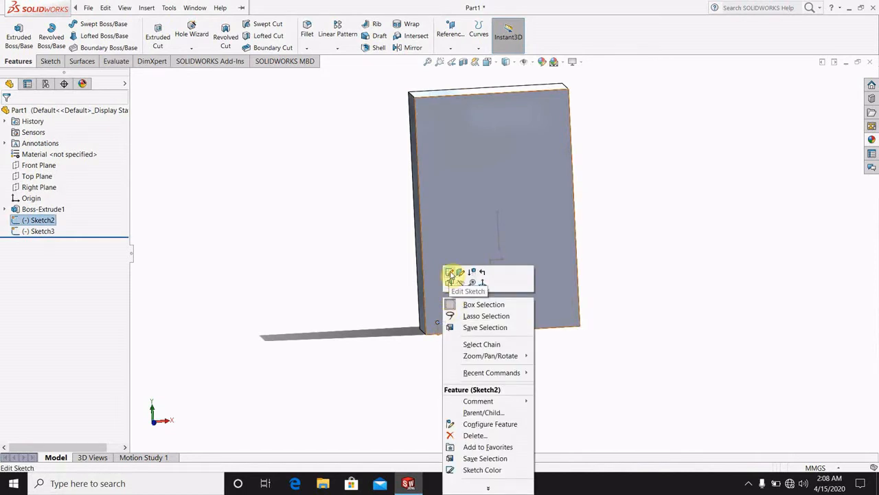
pyautogui.click(453, 273)
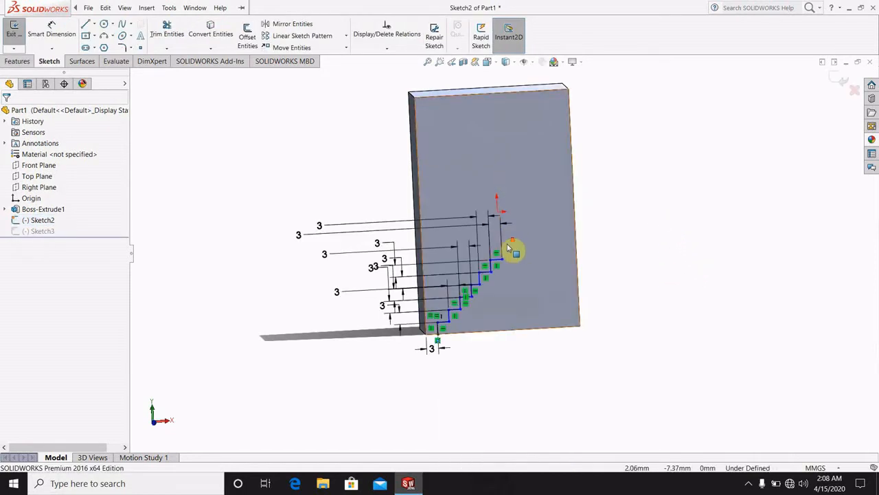
pyautogui.scroll(-3, 516, 252)
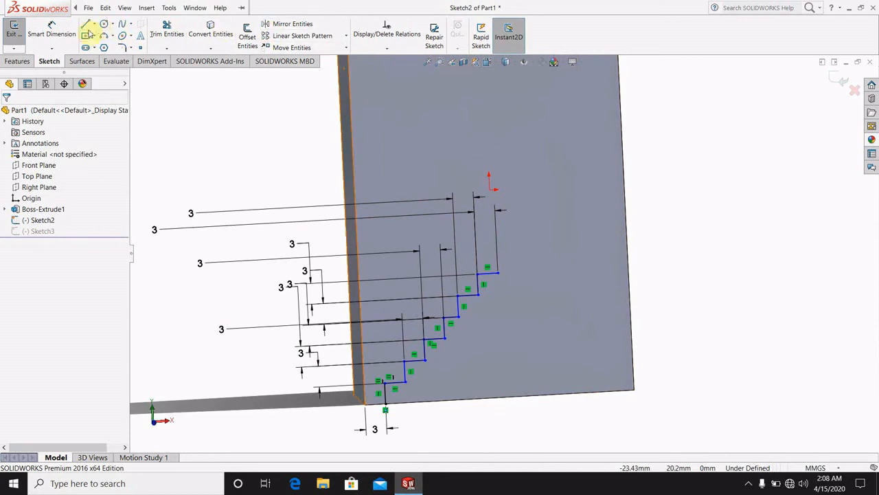
pyautogui.click(86, 24)
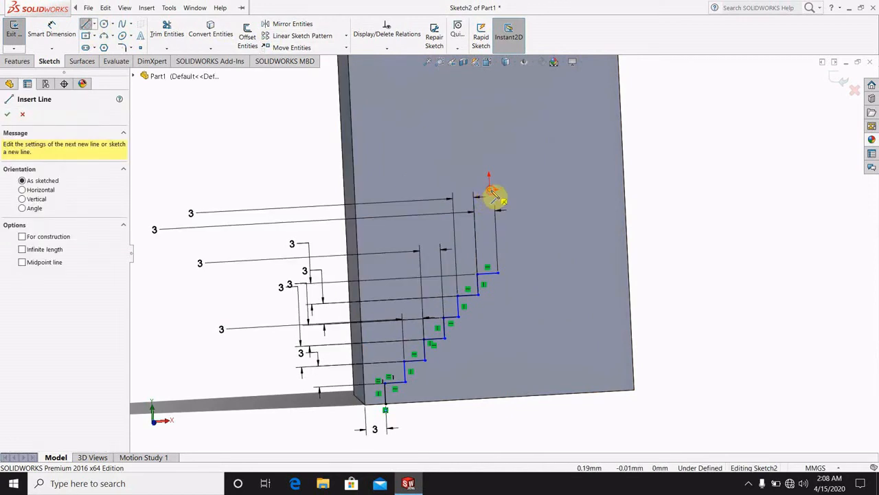
pyautogui.click(492, 198)
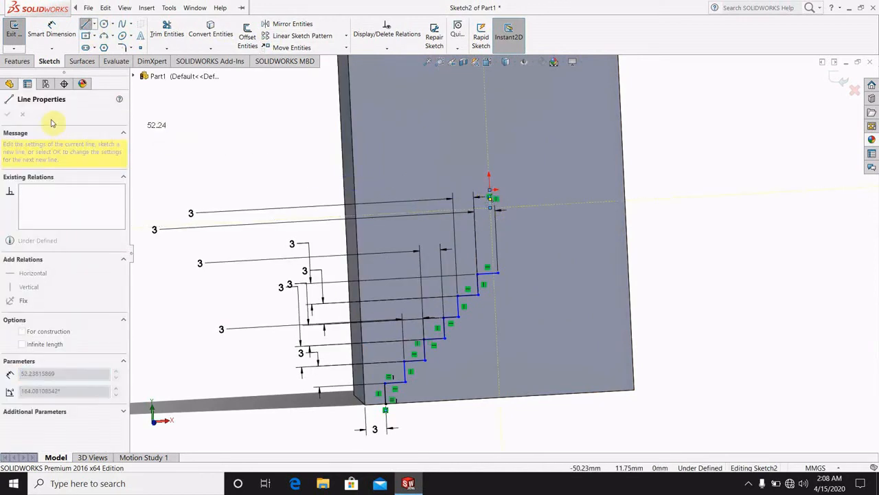
pyautogui.press('Escape')
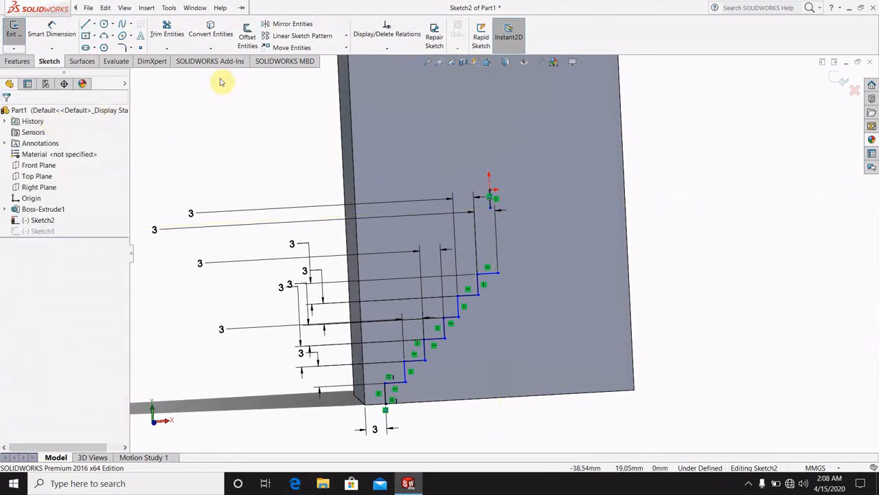
# Set up a sketch mirror with all of the staircase's treads and risers as the entities to copy.
pyautogui.click(286, 28)
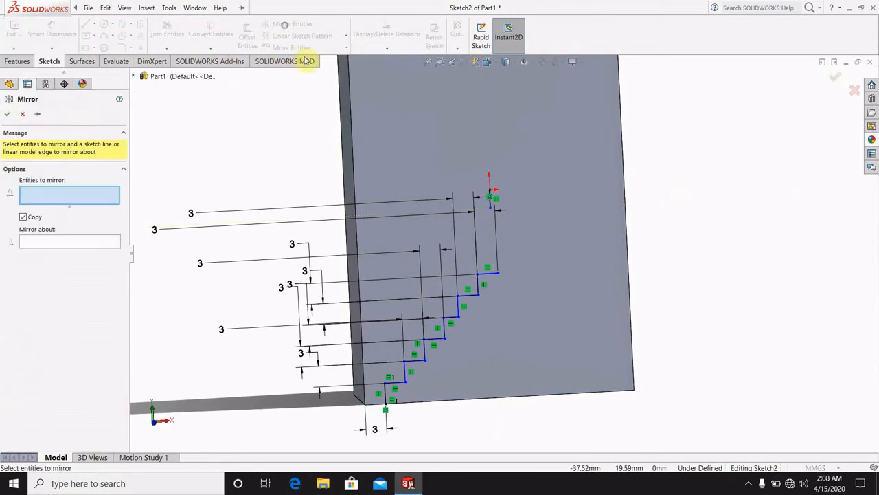
pyautogui.click(485, 279)
pyautogui.click(474, 298)
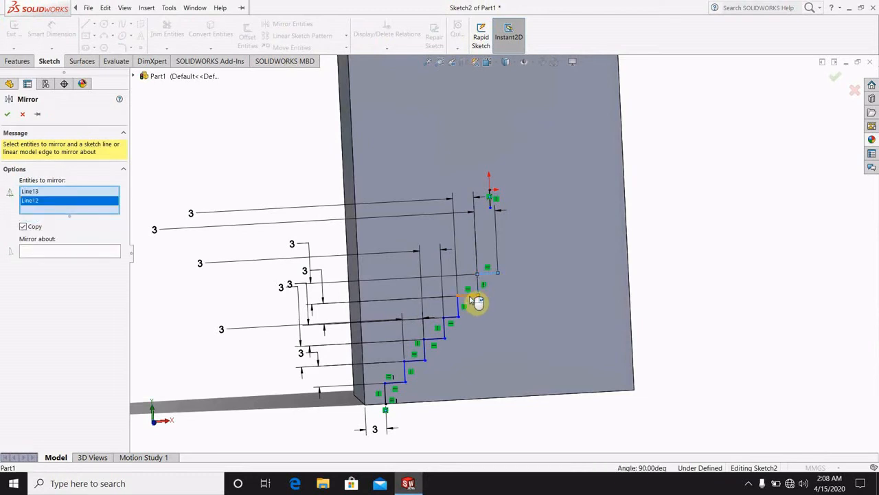
pyautogui.click(458, 311)
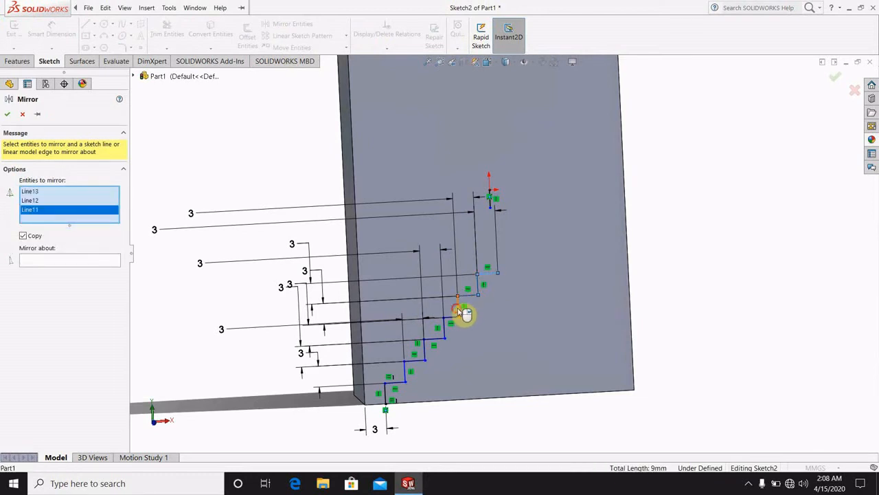
pyautogui.click(448, 321)
pyautogui.click(446, 328)
pyautogui.click(438, 337)
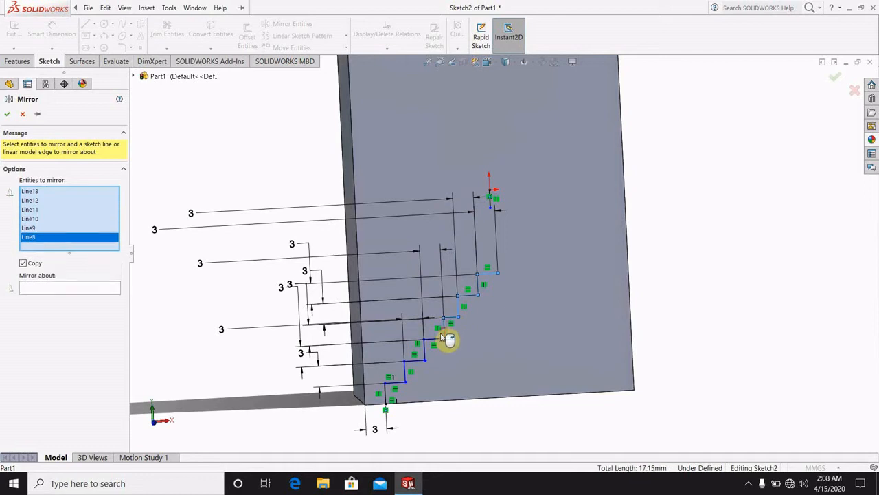
pyautogui.click(425, 351)
pyautogui.click(425, 358)
pyautogui.click(422, 366)
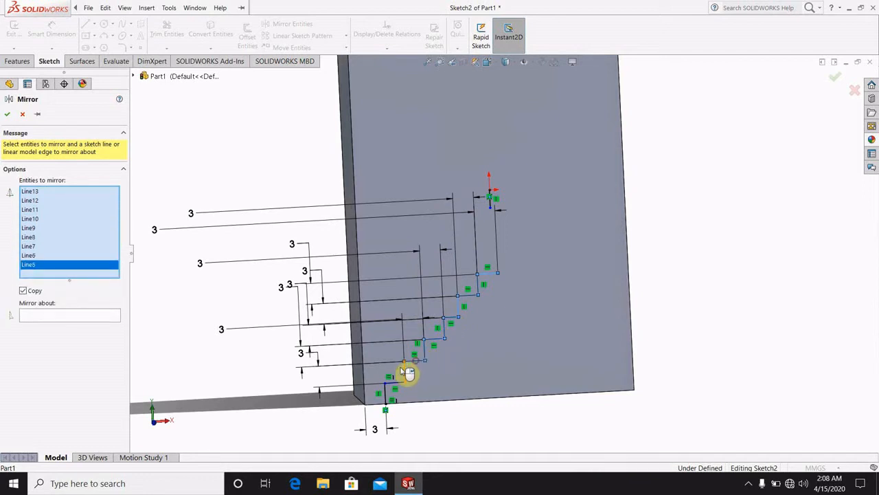
pyautogui.click(408, 376)
pyautogui.click(404, 393)
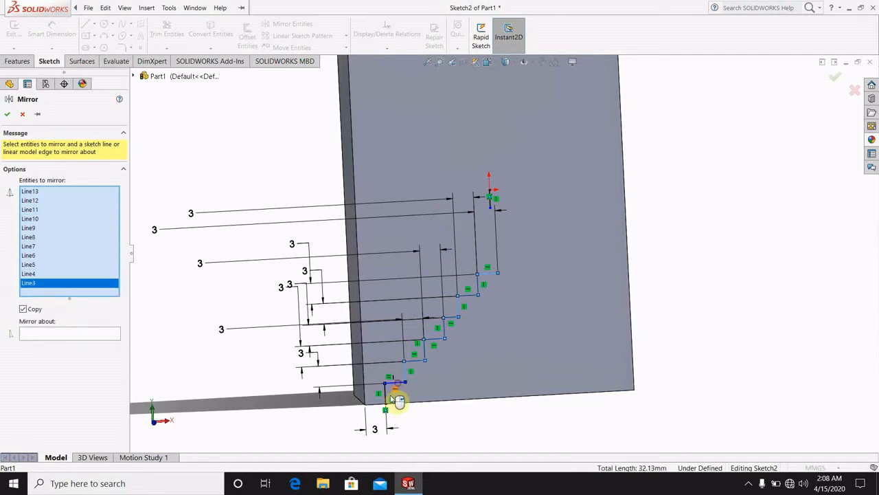
pyautogui.click(389, 405)
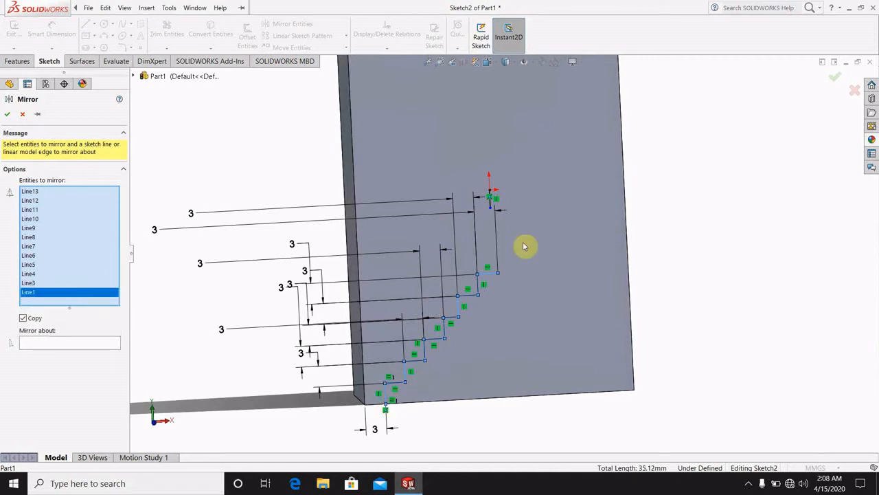
pyautogui.click(41, 345)
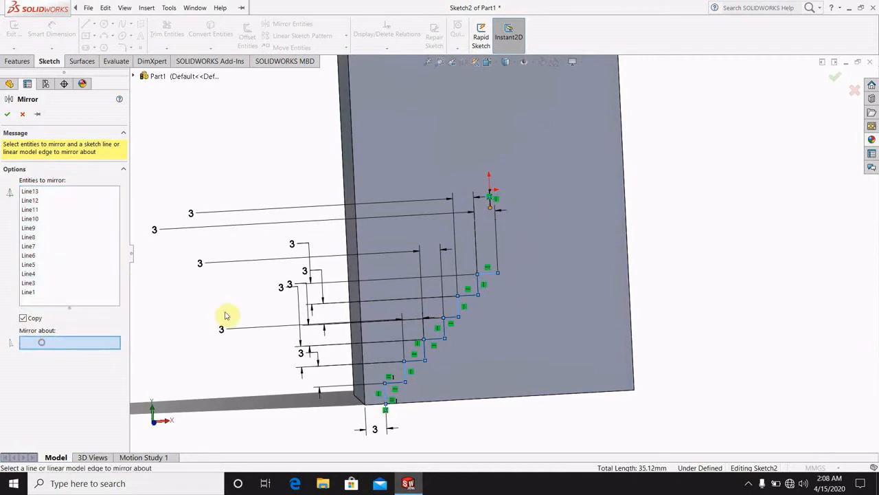
pyautogui.click(749, 484)
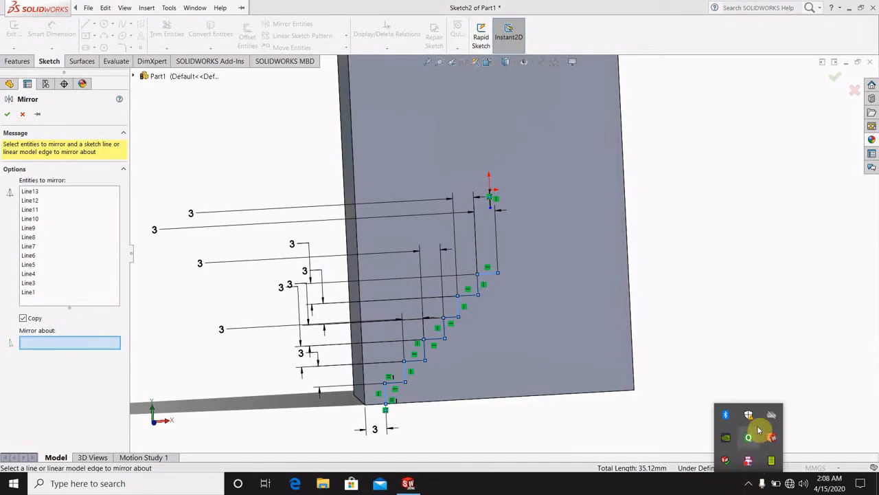
pyautogui.rightClick(752, 461)
pyautogui.click(768, 334)
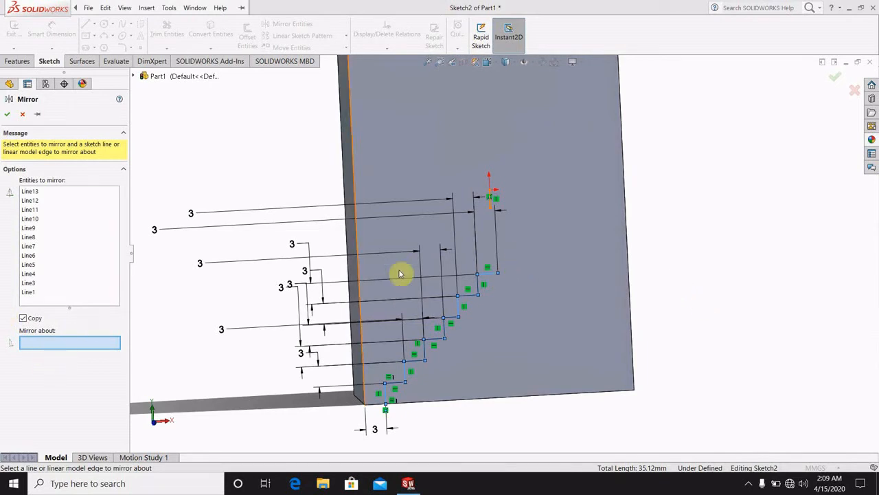
# Mirror the chosen staircase lines about the short vertical line at the origin.
pyautogui.click(491, 207)
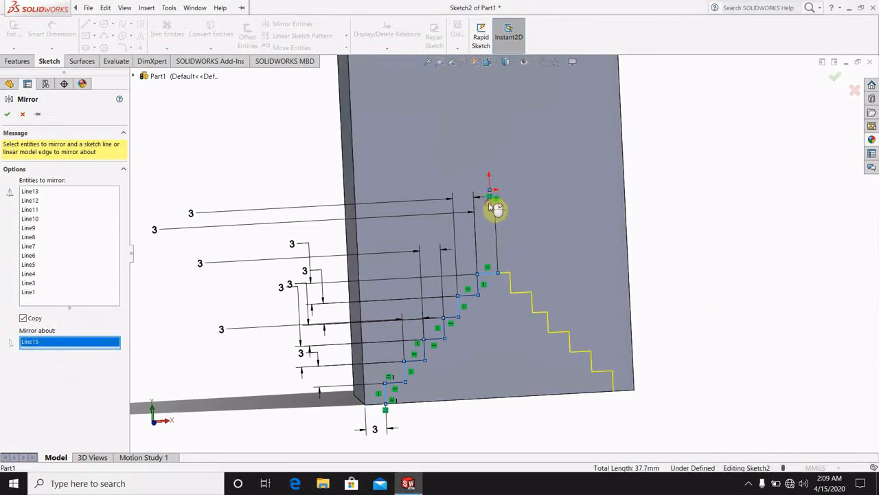
pyautogui.click(7, 115)
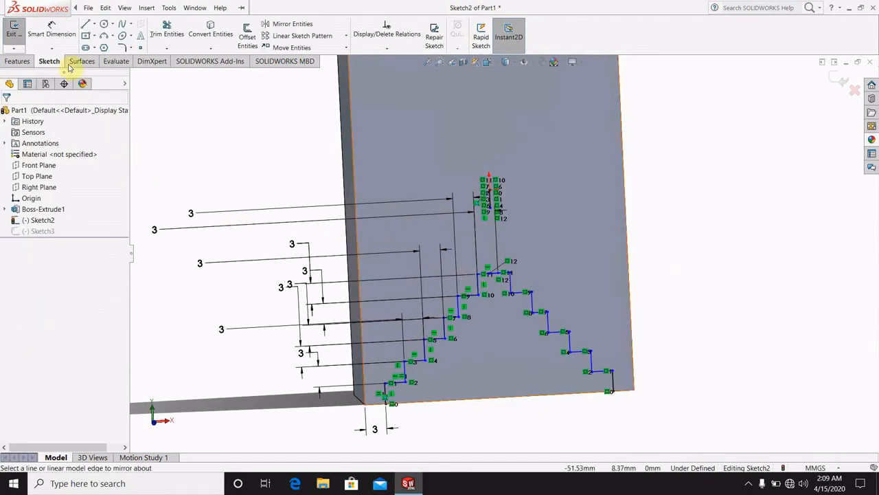
# Close the stepped profile with three lines reaching about 2.8 mm below the block's lower edge, and exit the sketch.
pyautogui.click(85, 32)
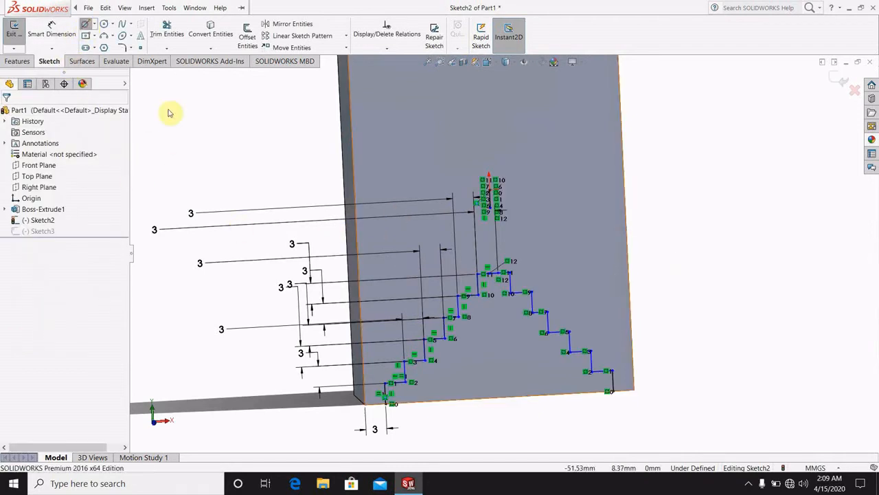
pyautogui.click(389, 406)
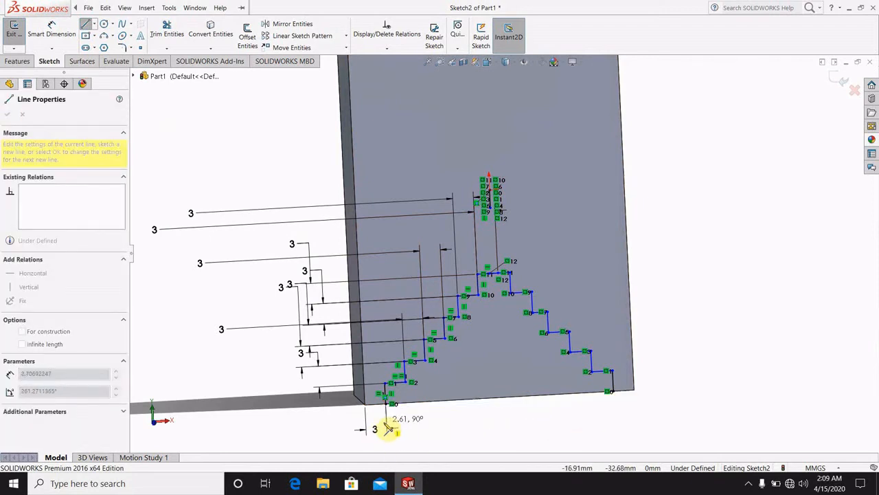
pyautogui.click(387, 413)
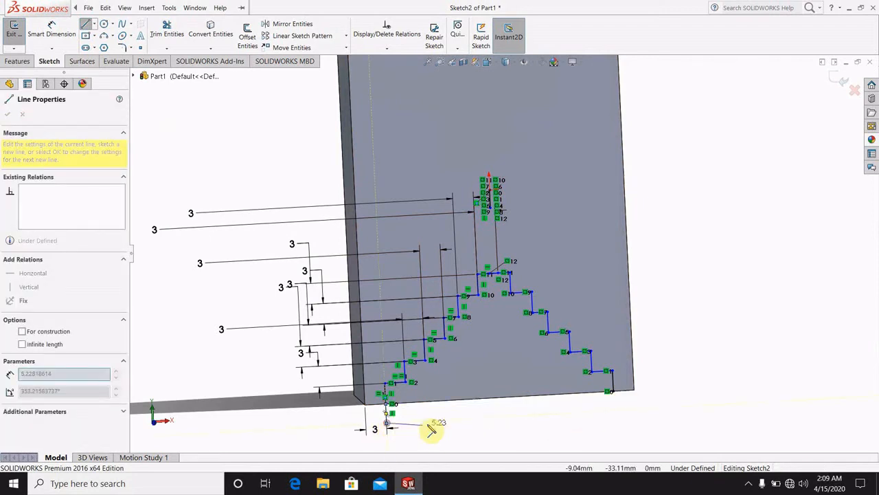
pyautogui.click(617, 412)
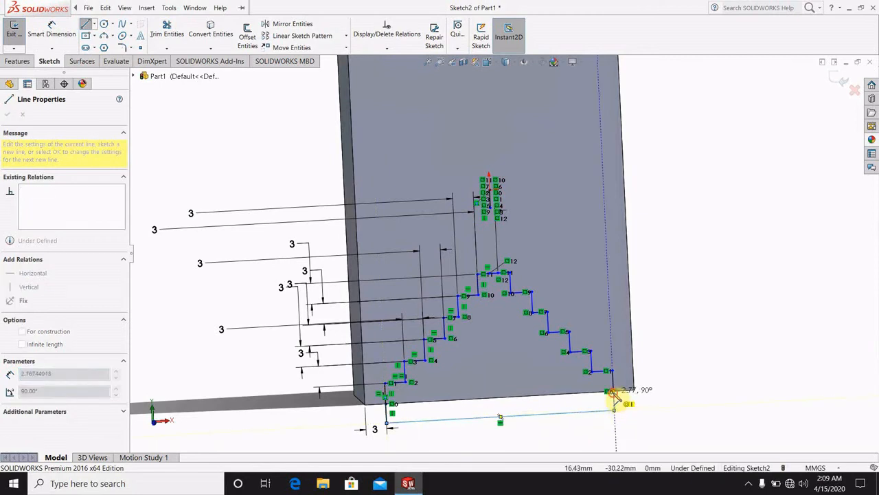
pyautogui.click(612, 392)
pyautogui.click(7, 118)
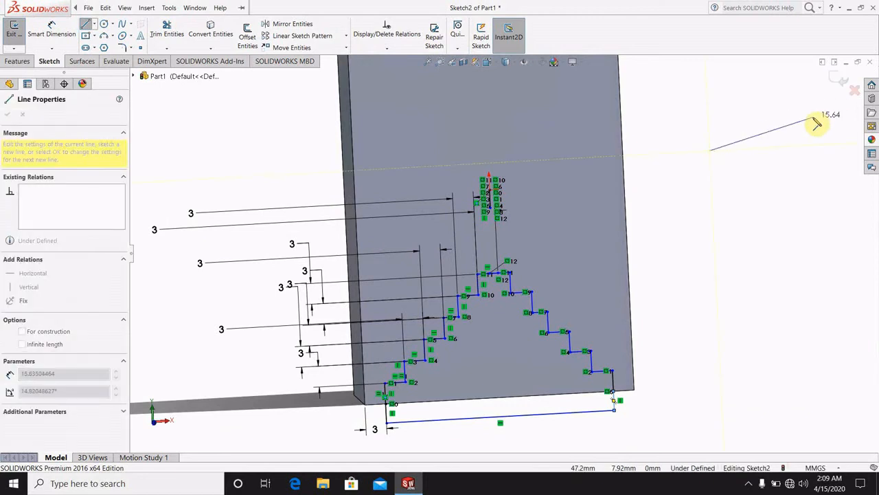
pyautogui.press('Escape')
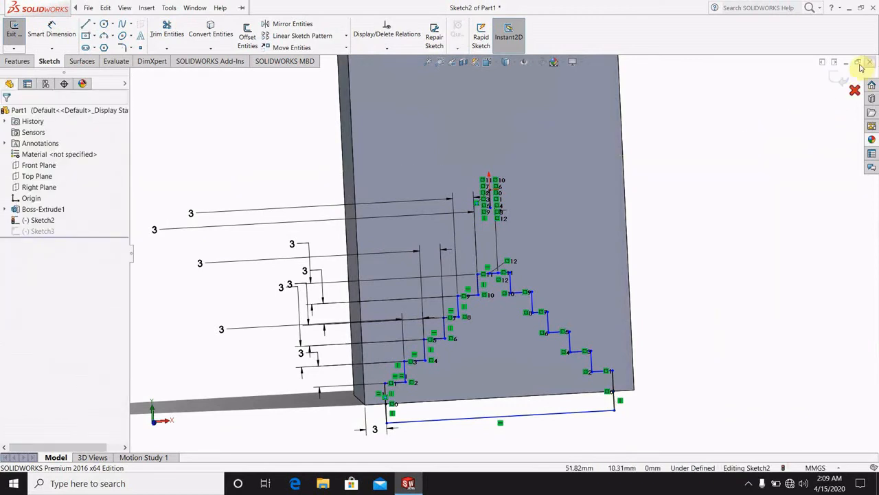
pyautogui.click(834, 79)
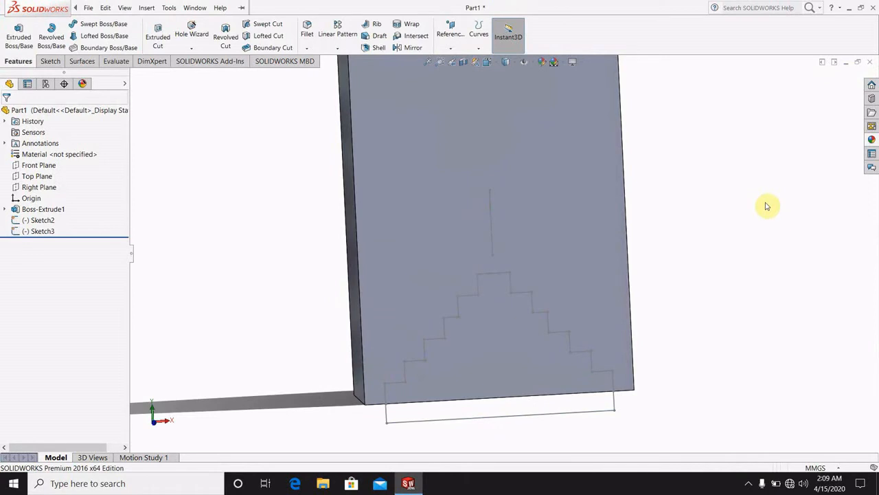
# Reopen the front-face sketch holding only the vertical line and power-trim that line away.
pyautogui.moveTo(765, 204)
pyautogui.mouseDown(button='middle')
pyautogui.moveTo(740, 238)
pyautogui.moveTo(762, 225)
pyautogui.mouseUp(button='middle')
pyautogui.rightClick(493, 246)
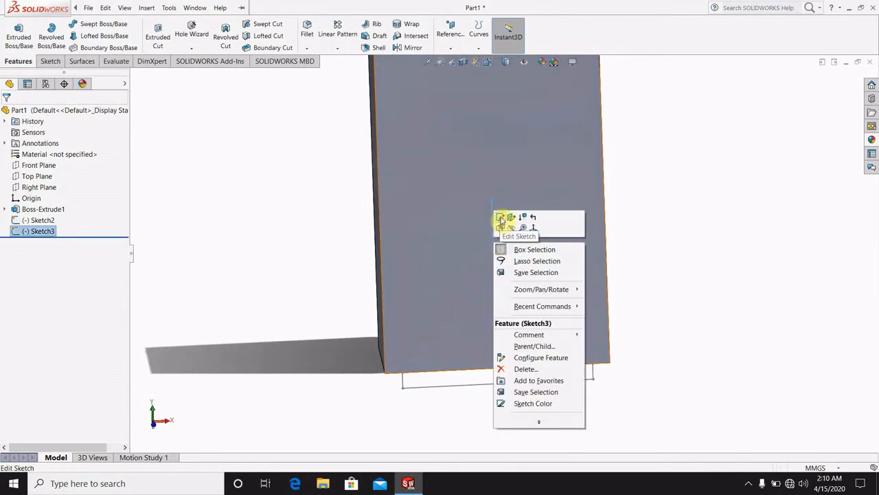
pyautogui.click(507, 216)
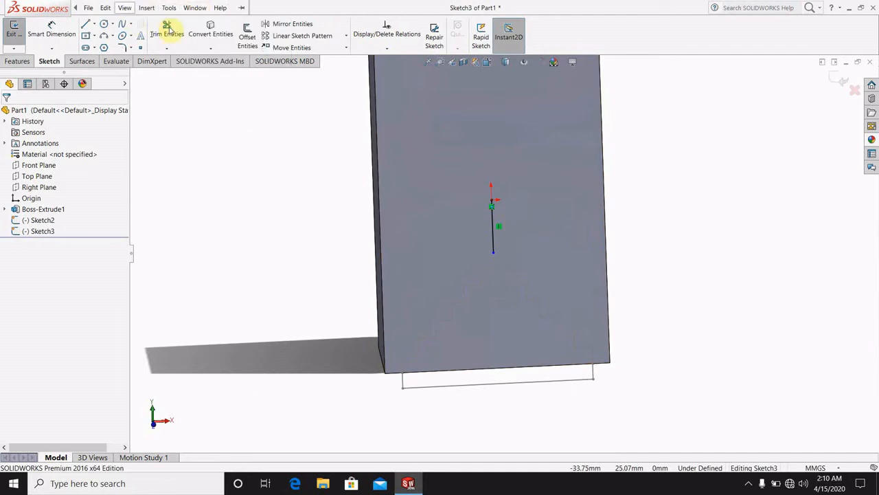
pyautogui.click(167, 31)
pyautogui.moveTo(511, 216); pyautogui.dragTo(535, 228)
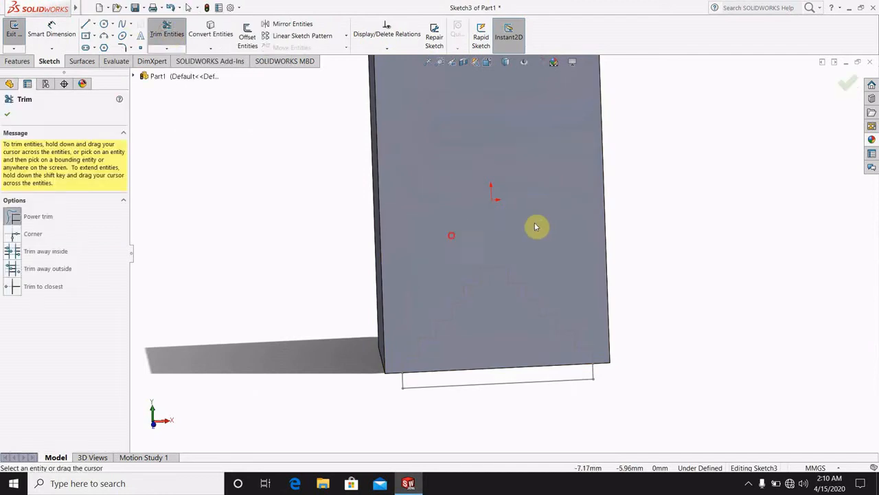
pyautogui.click(845, 88)
pyautogui.click(55, 31)
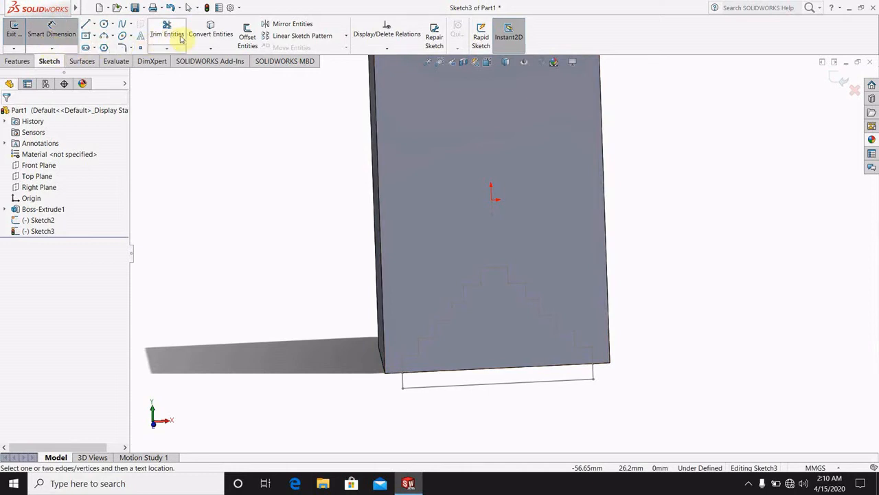
# Exit the open sketch and extrude-cut the region inside the stepped profile with Through All.
pyautogui.click(11, 62)
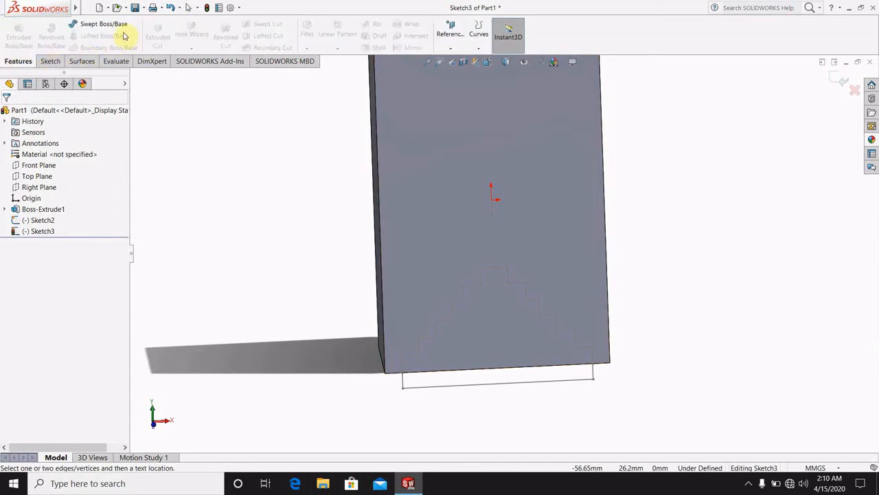
pyautogui.click(838, 83)
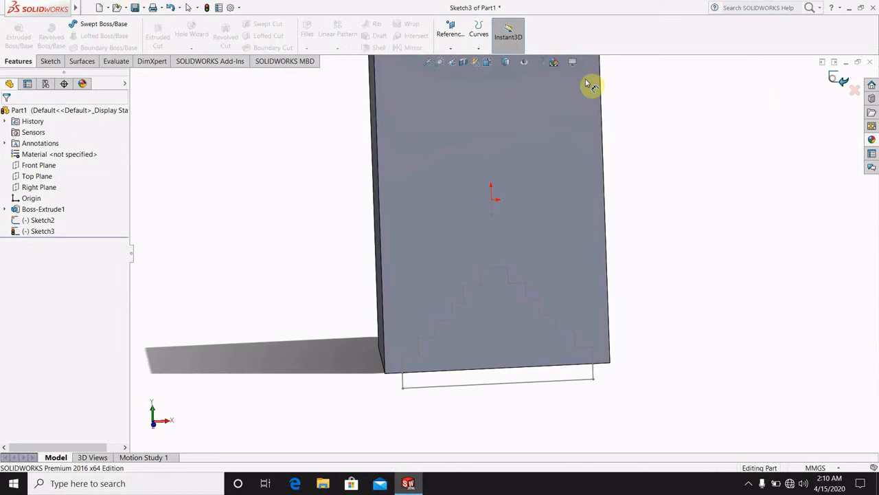
pyautogui.click(161, 39)
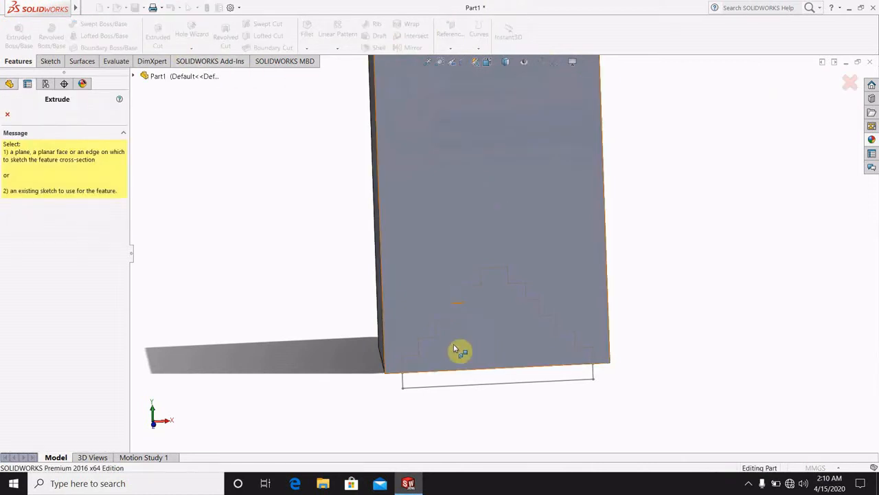
pyautogui.click(426, 389)
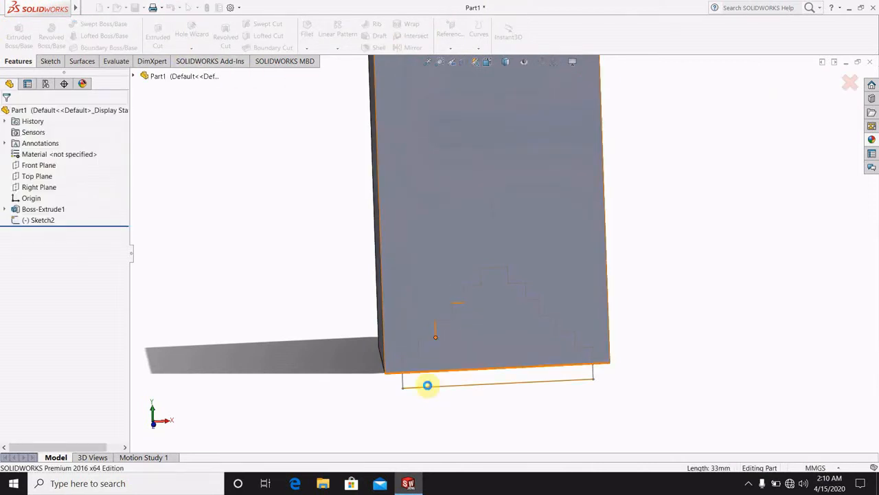
pyautogui.click(86, 335)
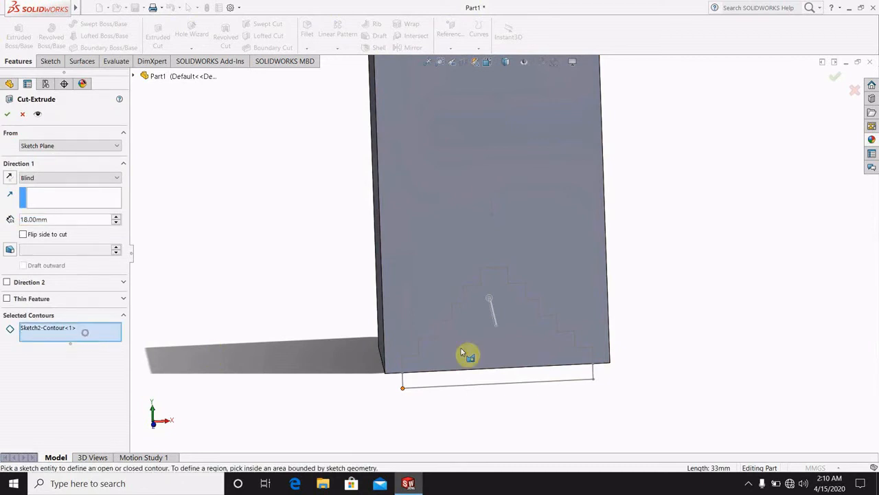
pyautogui.click(483, 348)
pyautogui.moveTo(795, 313); pyautogui.dragTo(584, 387, button='middle')
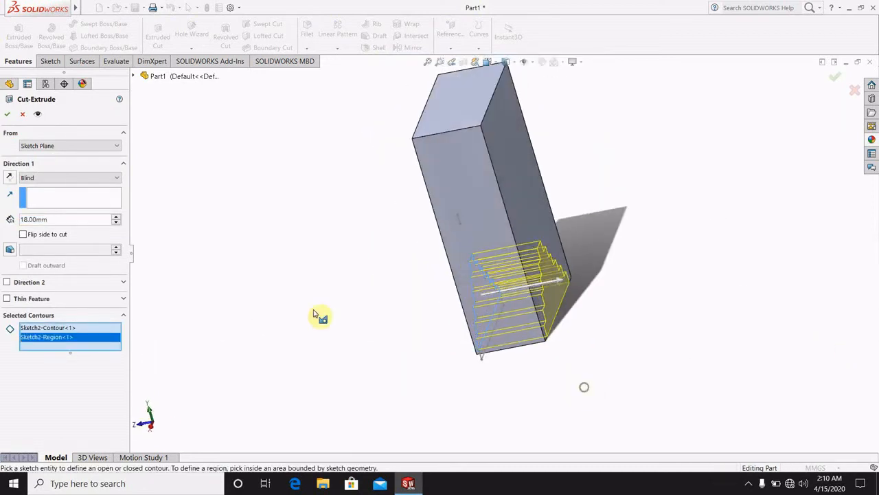
pyautogui.click(89, 178)
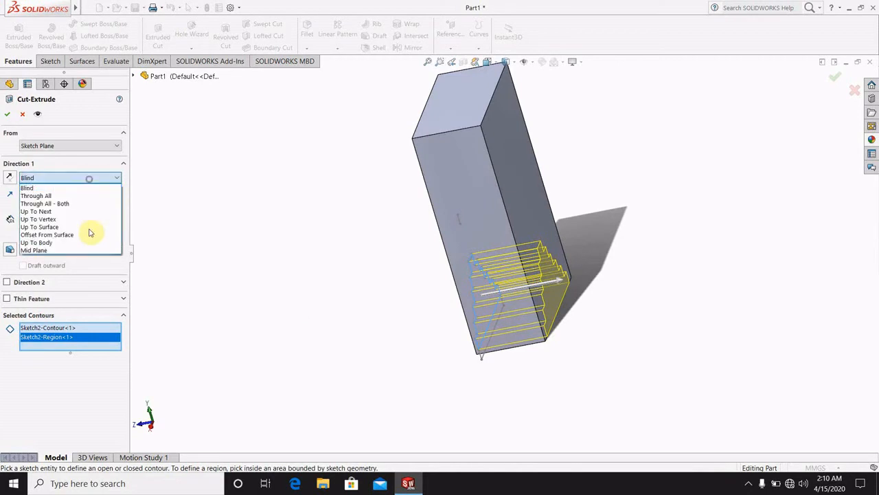
pyautogui.click(69, 195)
pyautogui.click(6, 114)
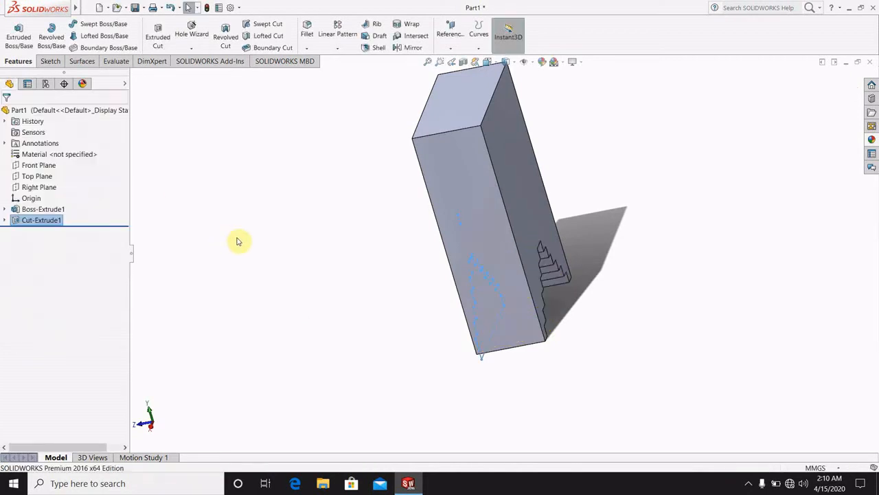
pyautogui.moveTo(287, 261)
pyautogui.mouseDown(button='middle')
pyautogui.moveTo(324, 279)
pyautogui.moveTo(452, 240)
pyautogui.moveTo(418, 244)
pyautogui.moveTo(665, 238)
pyautogui.moveTo(502, 212)
pyautogui.moveTo(473, 197)
pyautogui.moveTo(428, 145)
pyautogui.mouseUp(button='middle')
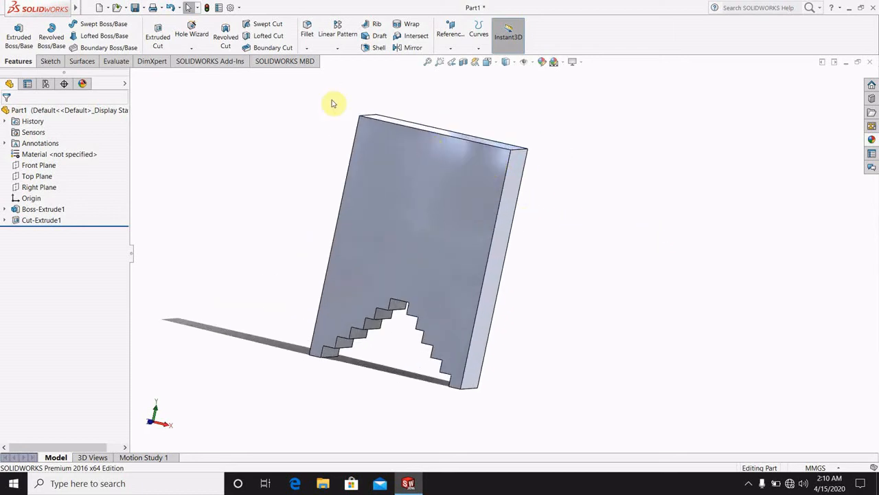
# Chamfer the four edges around the block's top face with a 2 mm distance at 45 degrees.
pyautogui.click(307, 48)
pyautogui.click(320, 74)
pyautogui.moveTo(567, 202); pyautogui.dragTo(458, 242, button='middle')
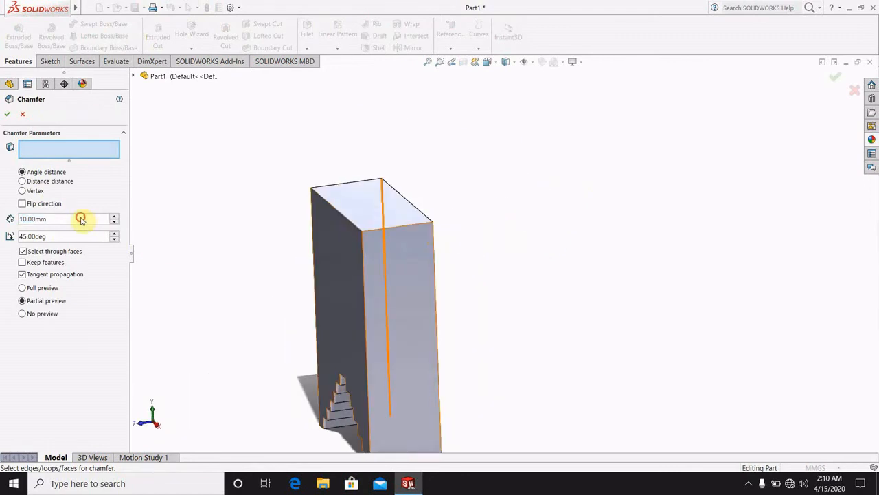
pyautogui.write('2')
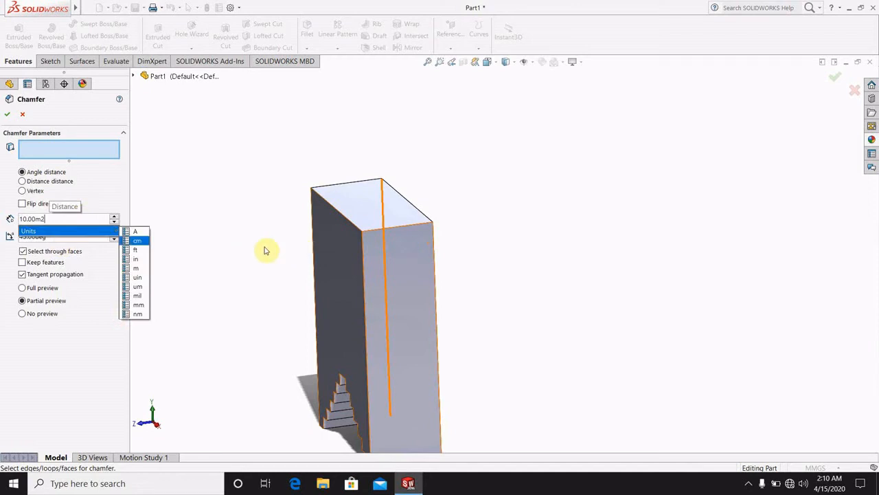
pyautogui.press('BackSpace')
pyautogui.press('BackSpace')
pyautogui.press('BackSpace')
pyautogui.press('BackSpace')
pyautogui.press('BackSpace')
pyautogui.press('BackSpace')
pyautogui.press('BackSpace')
pyautogui.write('2')
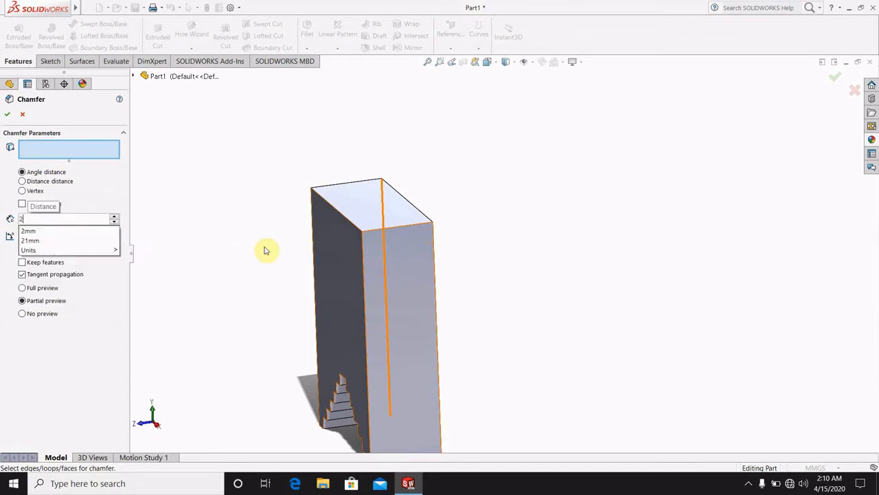
pyautogui.click(392, 230)
pyautogui.moveTo(398, 232); pyautogui.dragTo(459, 255, button='middle')
pyautogui.click(390, 227)
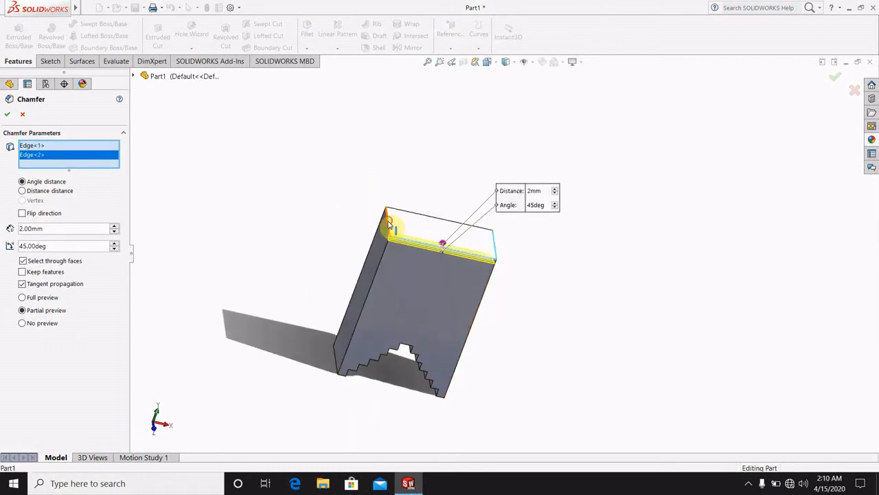
pyautogui.click(387, 221)
pyautogui.moveTo(536, 259); pyautogui.dragTo(454, 374, button='middle')
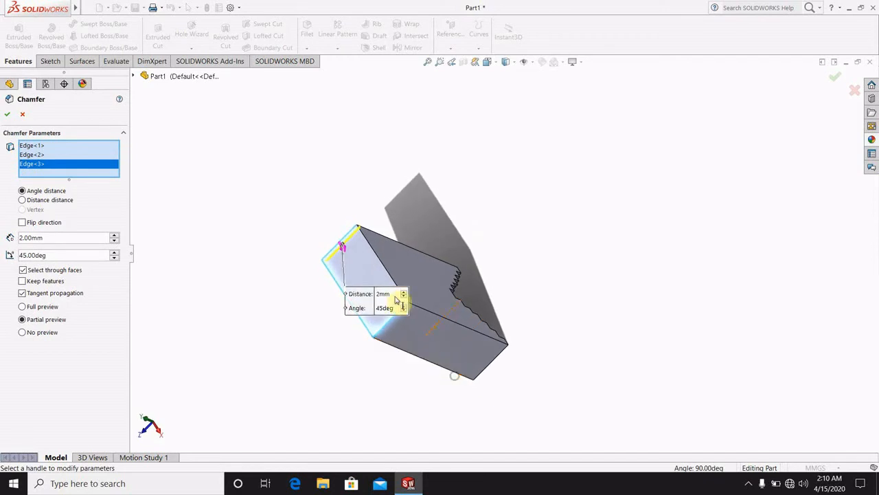
pyautogui.click(385, 264)
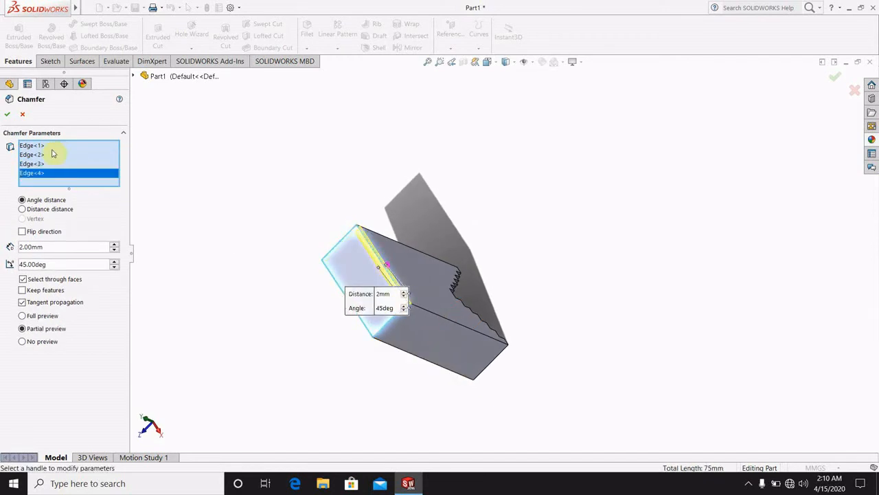
pyautogui.click(6, 114)
# Start a sketch on the block's narrow side face and draw a circle about 6.2 mm in diameter, centred across its width near the top.
pyautogui.moveTo(226, 167); pyautogui.dragTo(452, 272, button='middle')
pyautogui.click(505, 233)
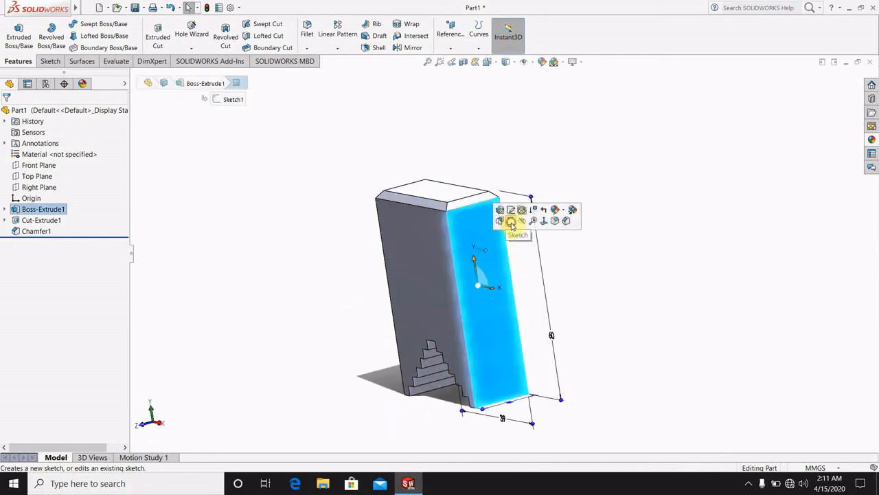
pyautogui.click(510, 222)
pyautogui.click(597, 231)
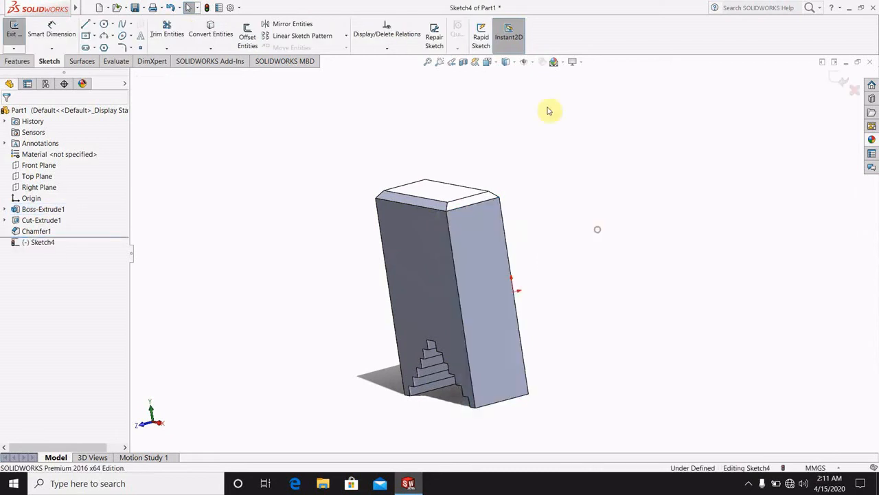
pyautogui.click(487, 63)
pyautogui.click(564, 281)
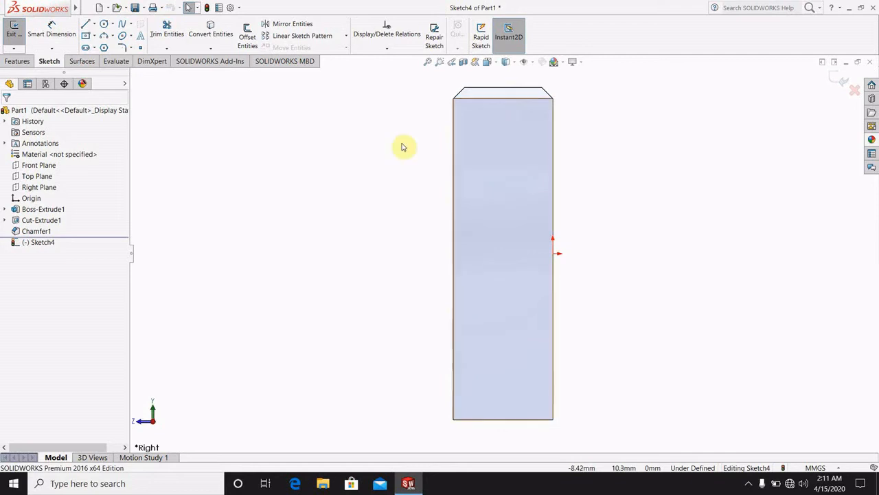
pyautogui.click(104, 25)
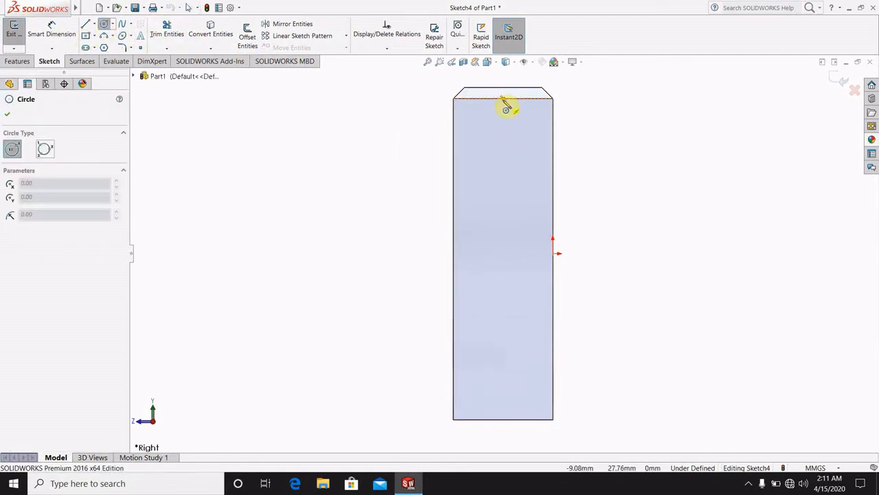
pyautogui.click(502, 145)
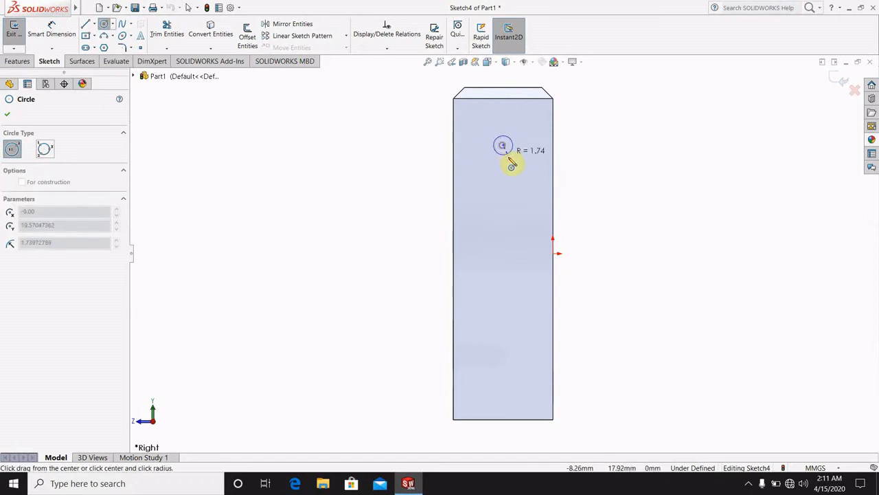
pyautogui.click(512, 165)
# Set the circle's diameter to 6 mm.
pyautogui.click(52, 31)
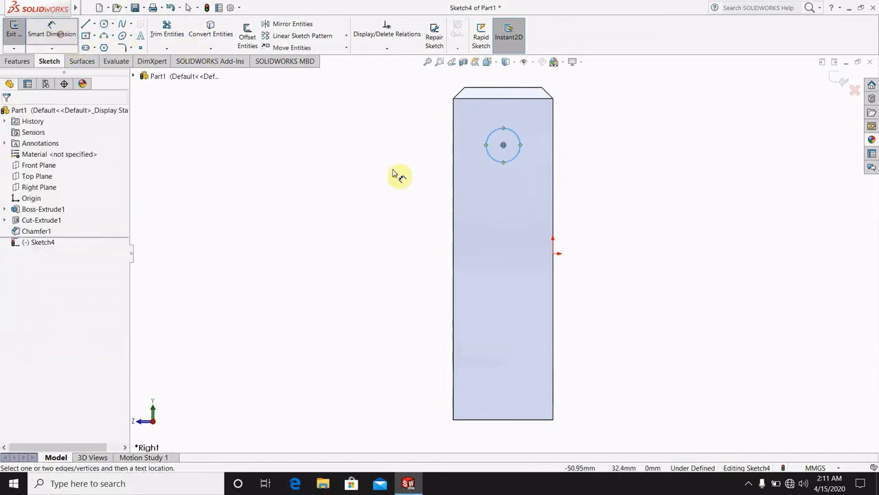
pyautogui.click(490, 160)
pyautogui.click(339, 203)
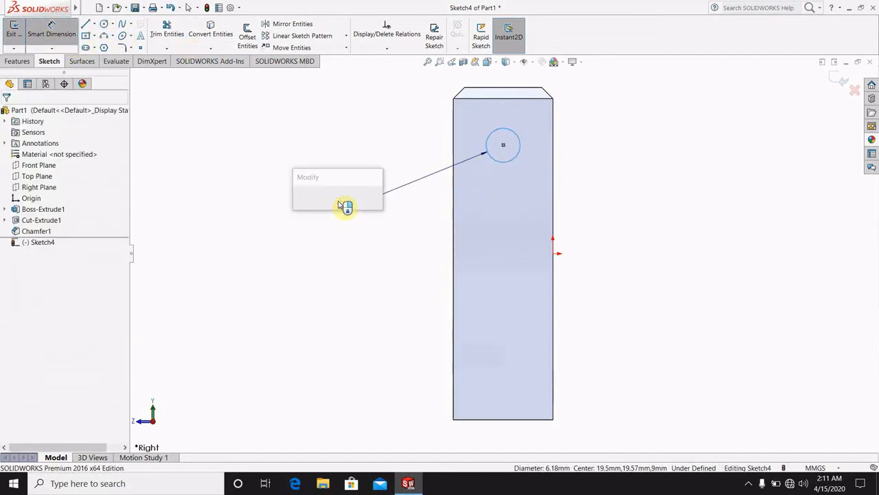
pyautogui.write('6.00mm')
pyautogui.press('Return')
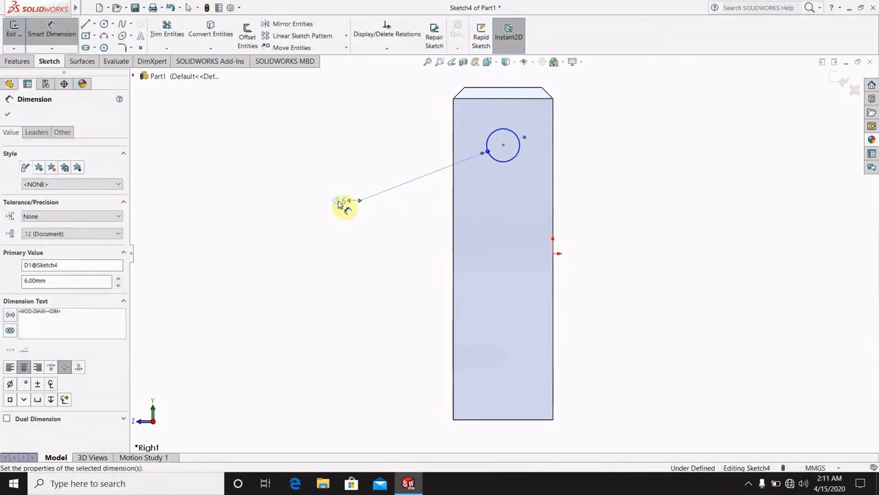
pyautogui.click(653, 194)
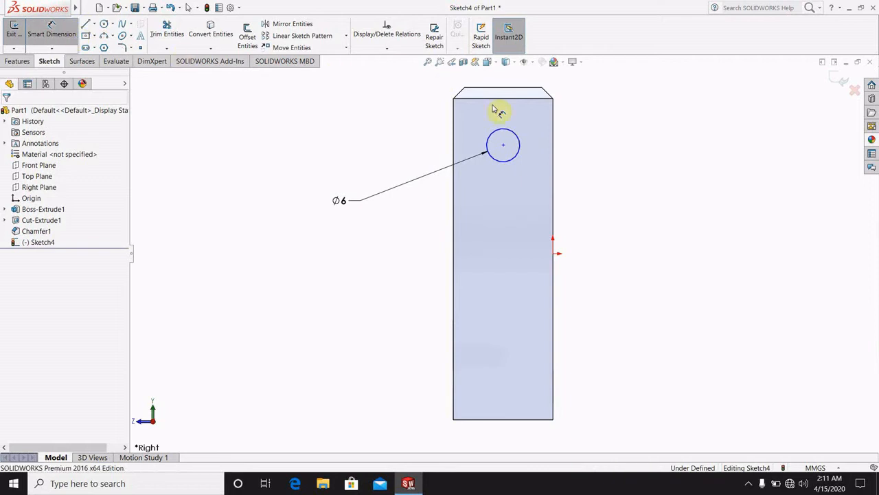
# Dimension the circle's centre 7 mm below the side face's upper edge and exit the sketch.
pyautogui.click(504, 144)
pyautogui.click(506, 98)
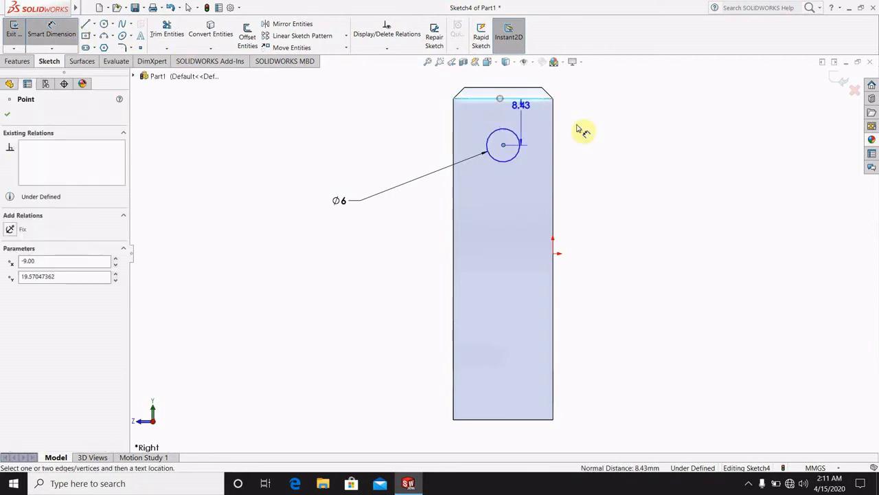
pyautogui.click(600, 122)
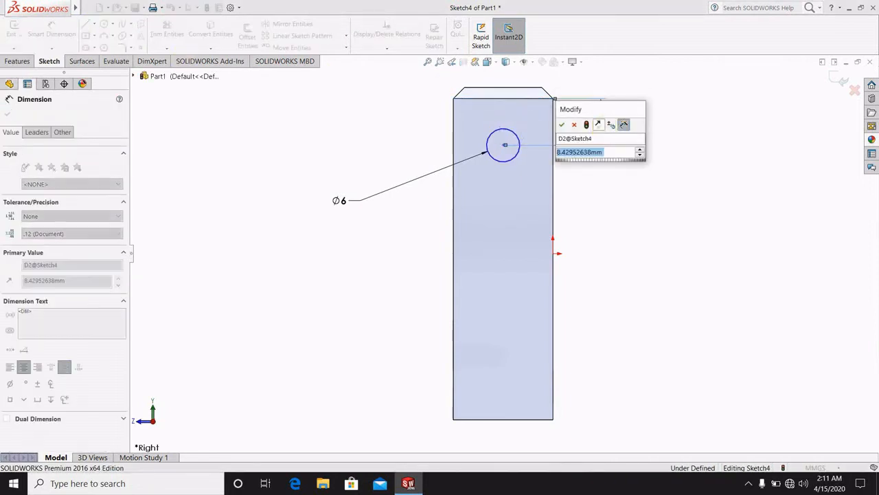
pyautogui.write('7')
pyautogui.press('Return')
pyautogui.click(663, 162)
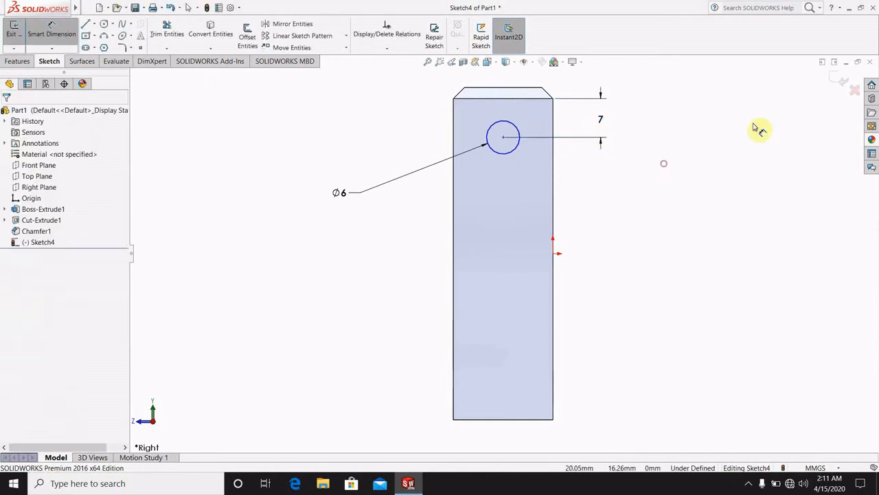
pyautogui.click(833, 81)
# Extrude-cut the 6 mm circle with Through All to make a cross hole in the block.
pyautogui.scroll(2, 721, 239)
pyautogui.moveTo(553, 206); pyautogui.dragTo(602, 202, button='middle')
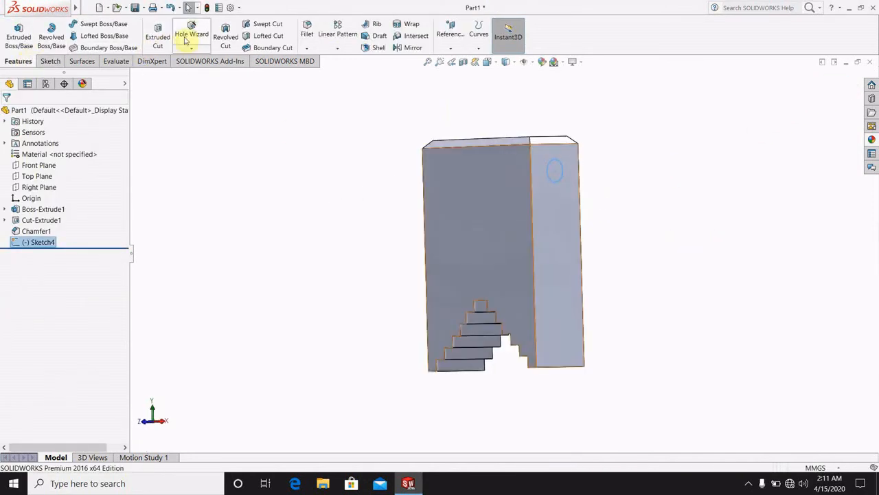
pyautogui.click(163, 40)
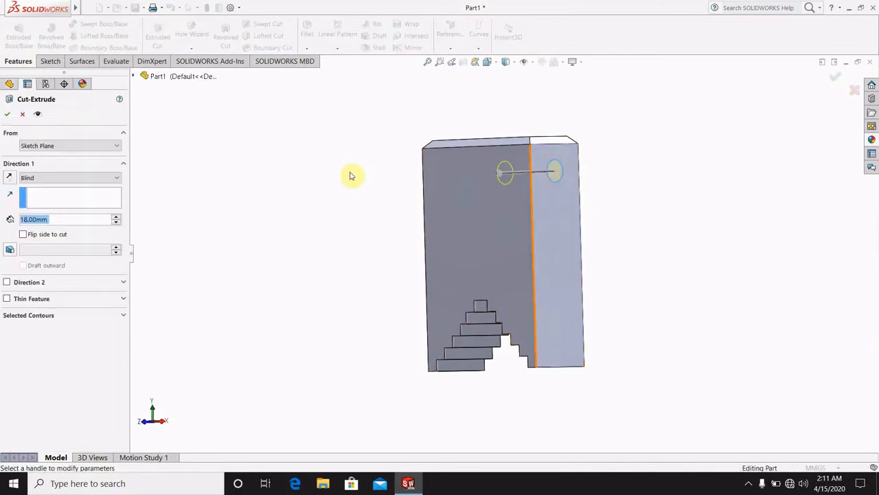
pyautogui.click(104, 178)
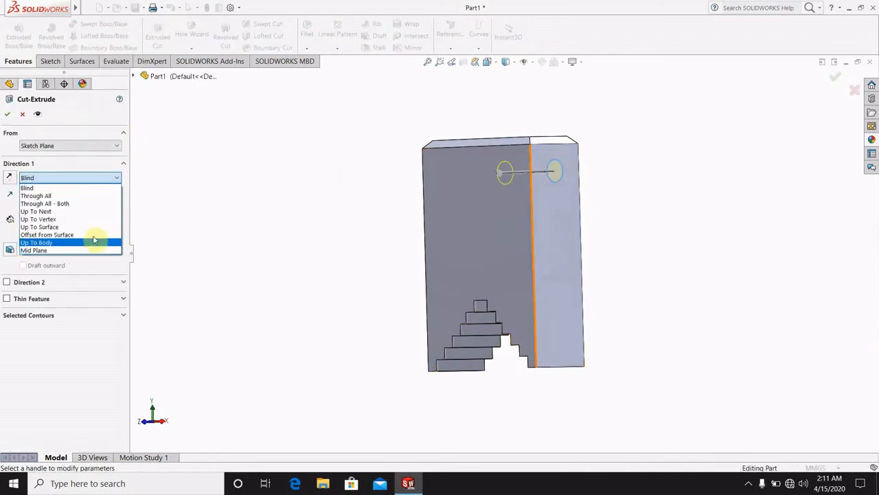
pyautogui.click(68, 195)
pyautogui.click(5, 114)
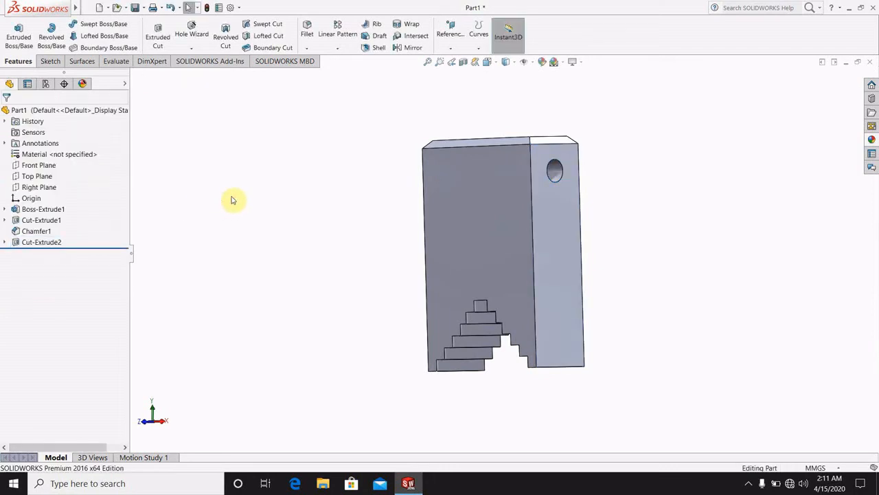
pyautogui.moveTo(441, 188); pyautogui.dragTo(503, 251, button='middle')
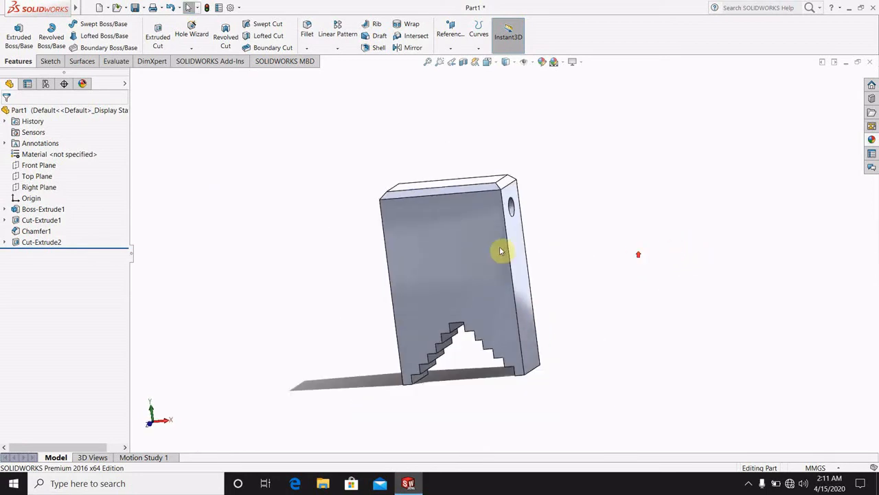
pyautogui.click(41, 170)
pyautogui.moveTo(604, 244); pyautogui.dragTo(570, 256, button='middle')
pyautogui.click(215, 186)
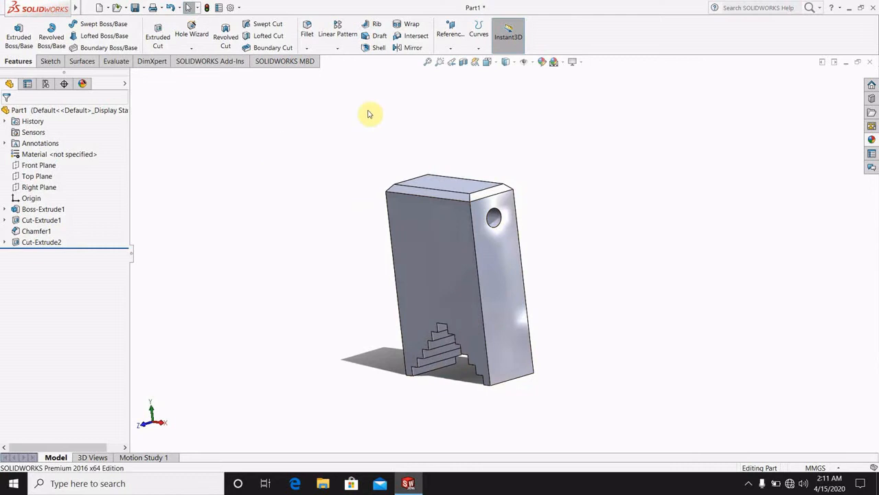
# Create a reference plane midway between the block's large front and back faces.
pyautogui.click(450, 50)
pyautogui.click(457, 61)
pyautogui.click(465, 268)
pyautogui.moveTo(563, 231); pyautogui.dragTo(610, 198, button='middle')
pyautogui.click(487, 249)
pyautogui.click(7, 118)
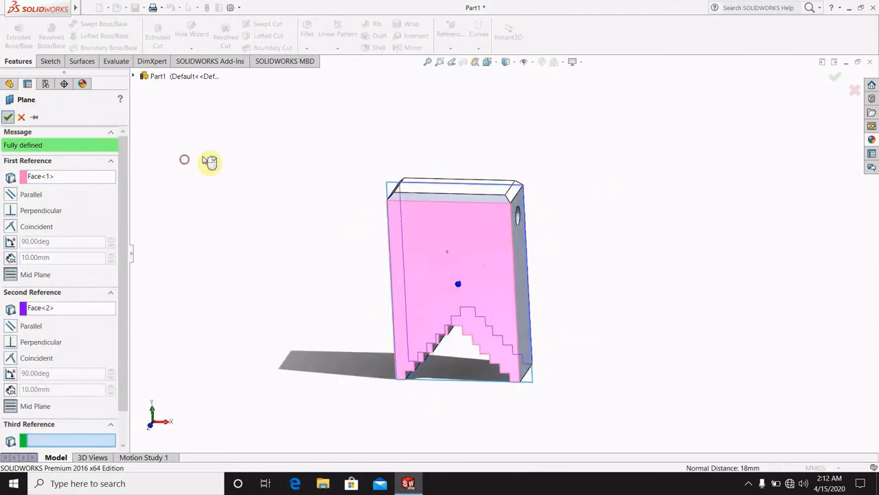
# On the mid plane, sketch a horizontal line about 3.7 mm long from the top edge's midpoint and a vertical line about 12.8 mm down from its end.
pyautogui.click(406, 190)
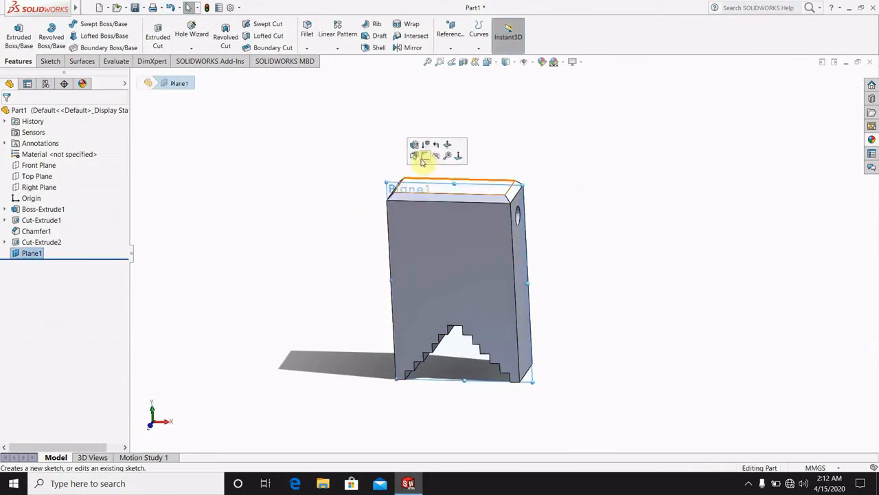
pyautogui.click(414, 155)
pyautogui.click(486, 63)
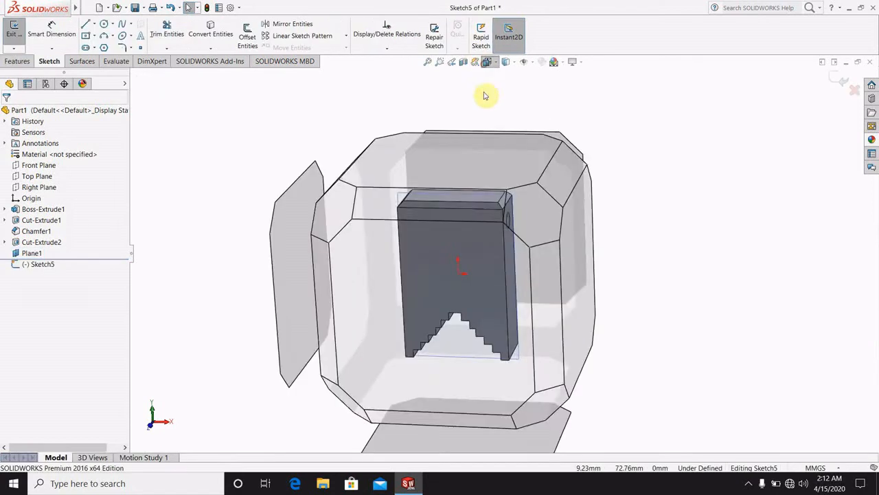
pyautogui.click(477, 259)
pyautogui.scroll(2, 591, 222)
pyautogui.scroll(-4, 423, 213)
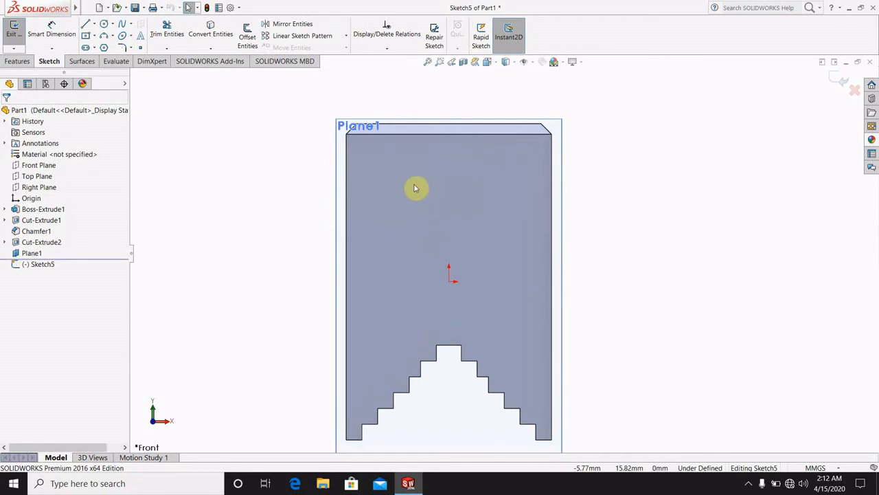
pyautogui.click(85, 27)
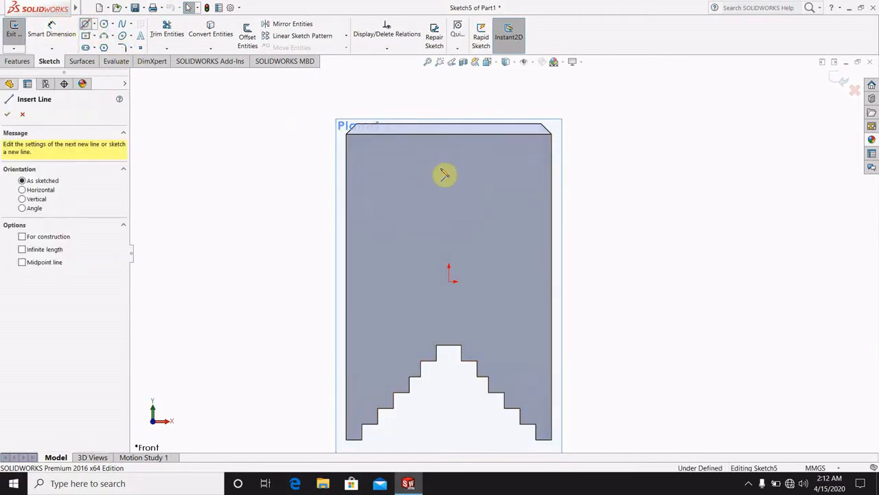
pyautogui.click(448, 123)
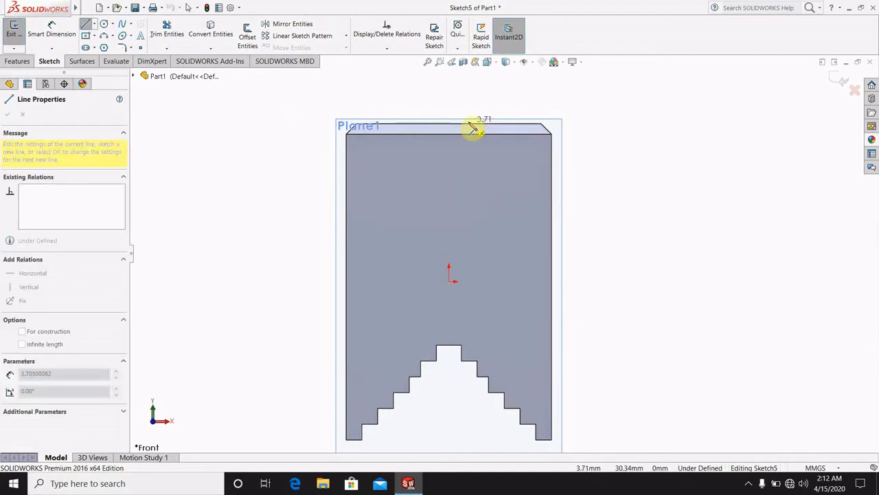
pyautogui.click(469, 129)
pyautogui.click(469, 190)
# Set the length of the sketched vertical line to 20 mm.
pyautogui.click(51, 28)
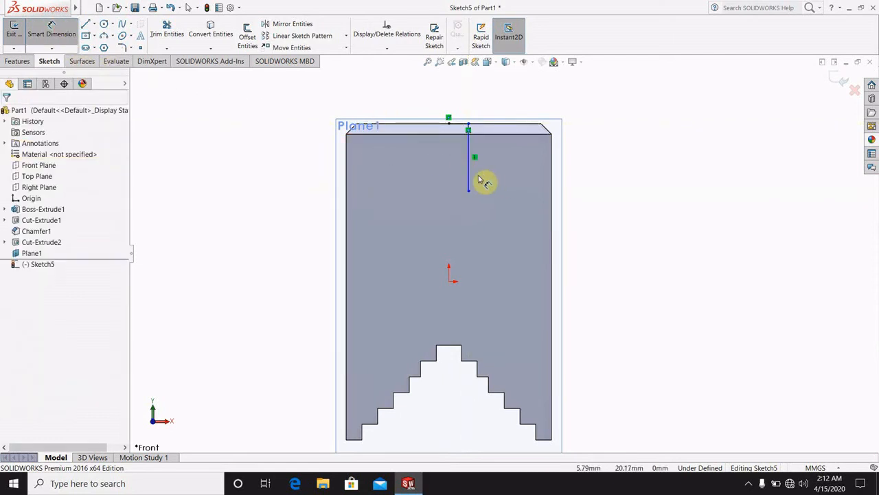
pyautogui.click(506, 176)
pyautogui.click(506, 176)
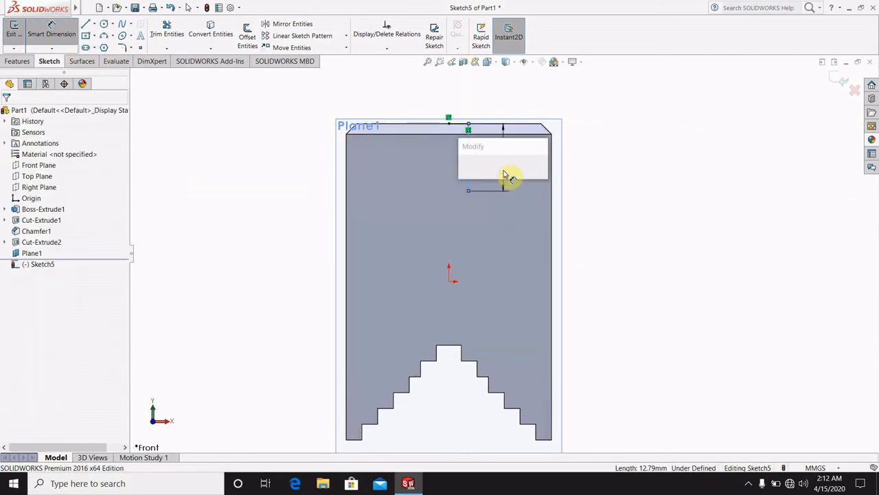
pyautogui.write('20')
pyautogui.press('Return')
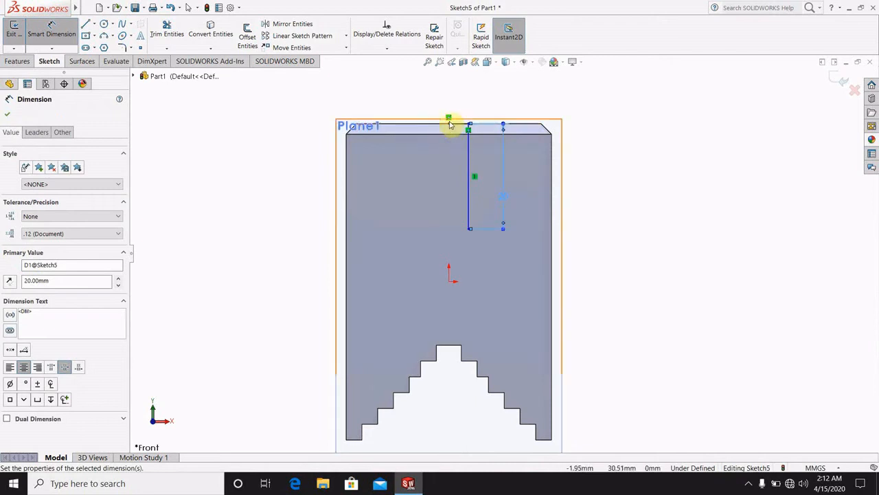
# Dimension the short horizontal line along the block's top edge to 6 mm.
pyautogui.click(465, 118)
pyautogui.click(465, 99)
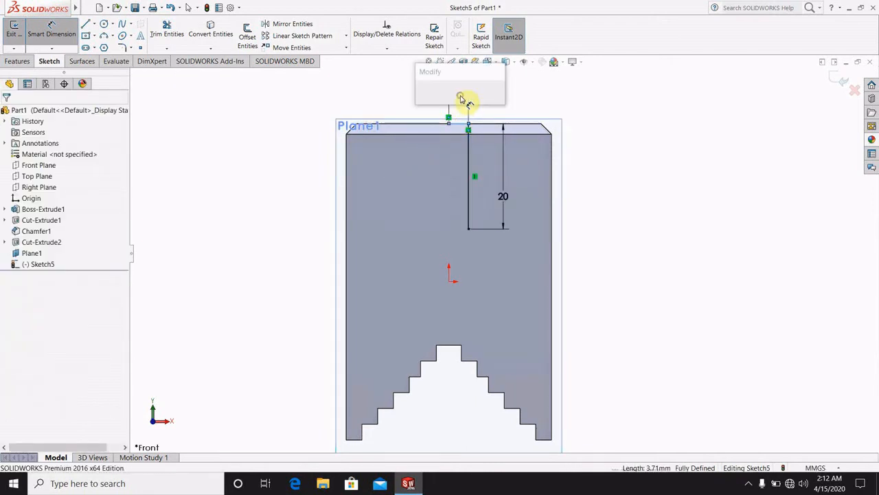
pyautogui.write('6')
pyautogui.press('Return')
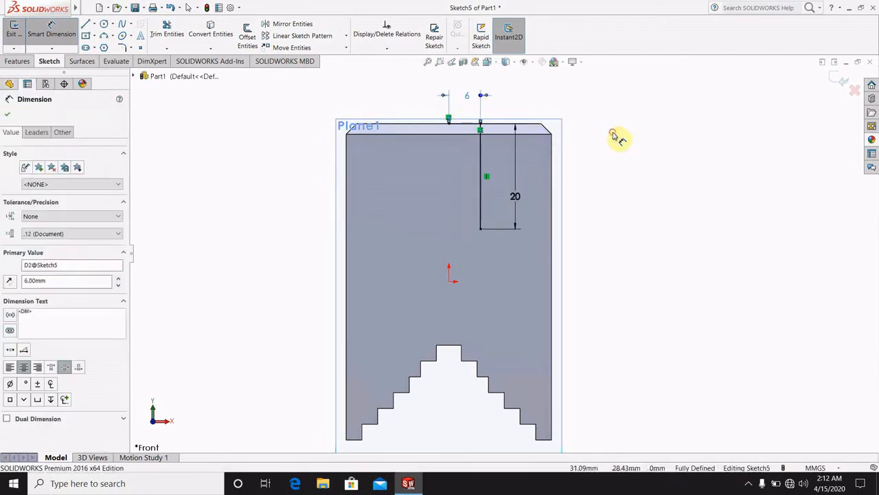
pyautogui.press('Escape')
# Close the profile with a vertical line about 23.5 mm down from the top edge's midpoint and a sloped line to the 20 mm line's lower end.
pyautogui.moveTo(54, 7)
pyautogui.click(86, 26)
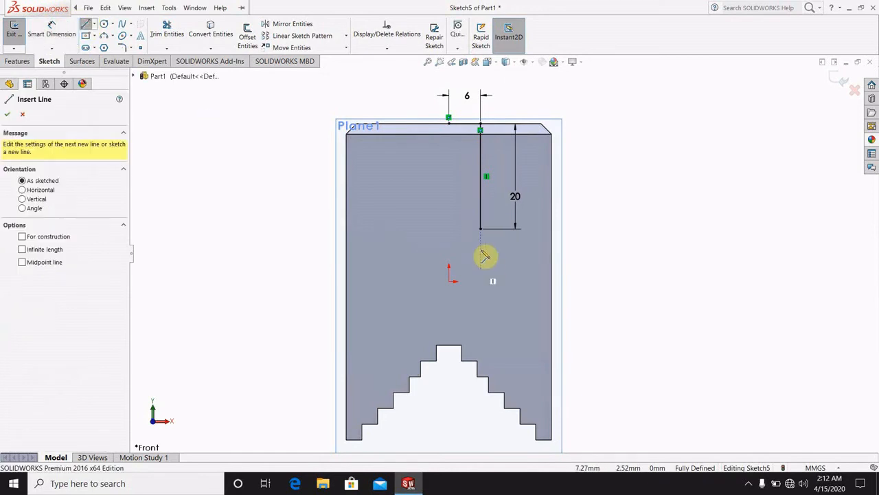
pyautogui.click(450, 120)
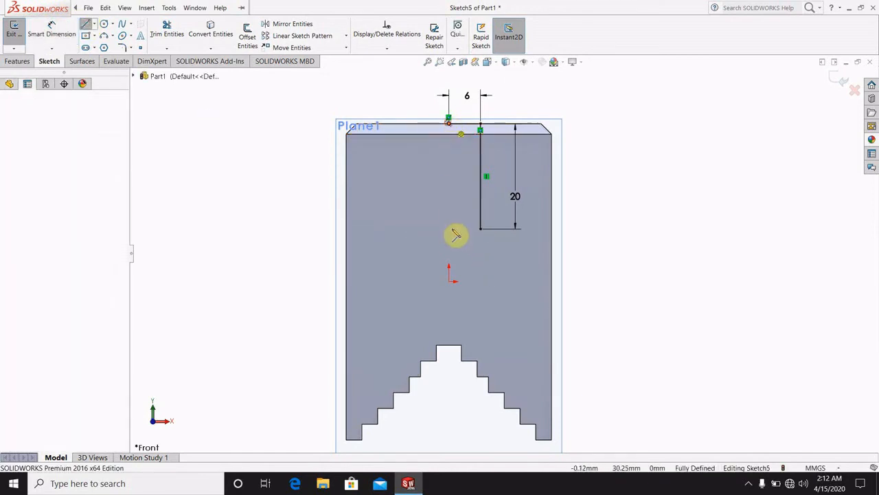
pyautogui.click(448, 246)
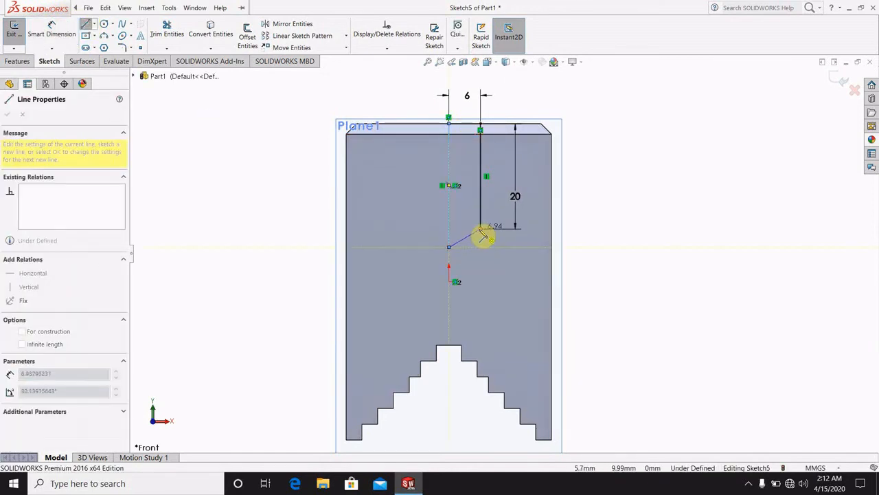
pyautogui.click(482, 232)
# Set the angle between the sloped line and the vertical centre line to 60° and exit the sketch.
pyautogui.click(59, 31)
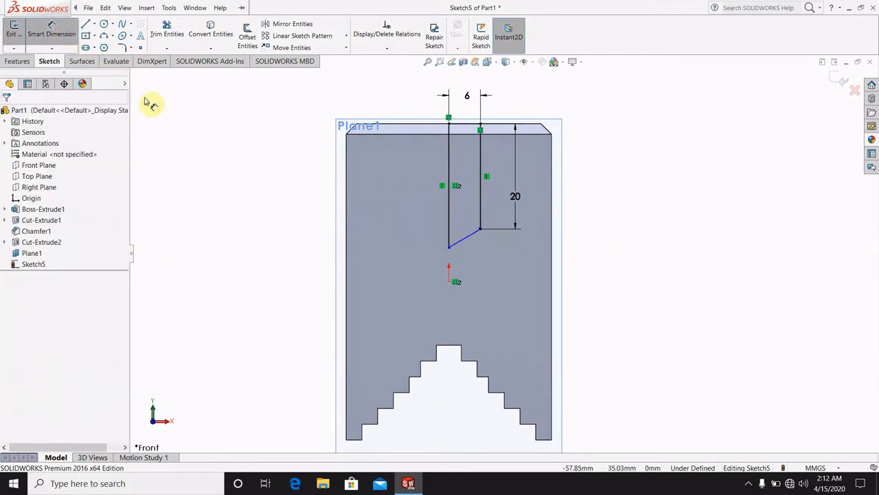
pyautogui.click(462, 239)
pyautogui.click(449, 227)
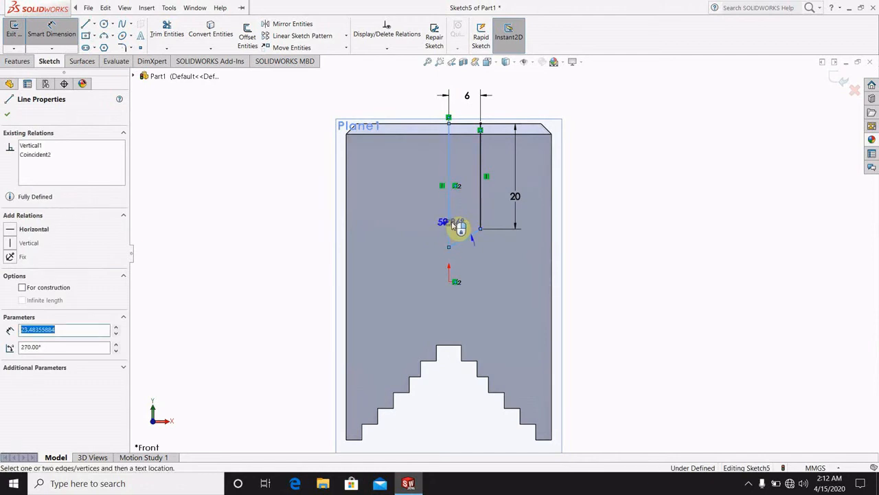
pyautogui.click(462, 221)
pyautogui.write('60')
pyautogui.press('Return')
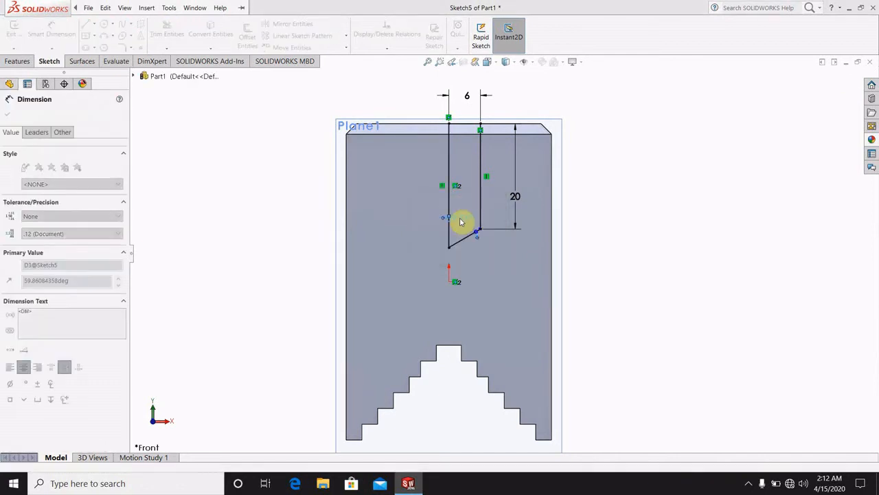
pyautogui.click(632, 214)
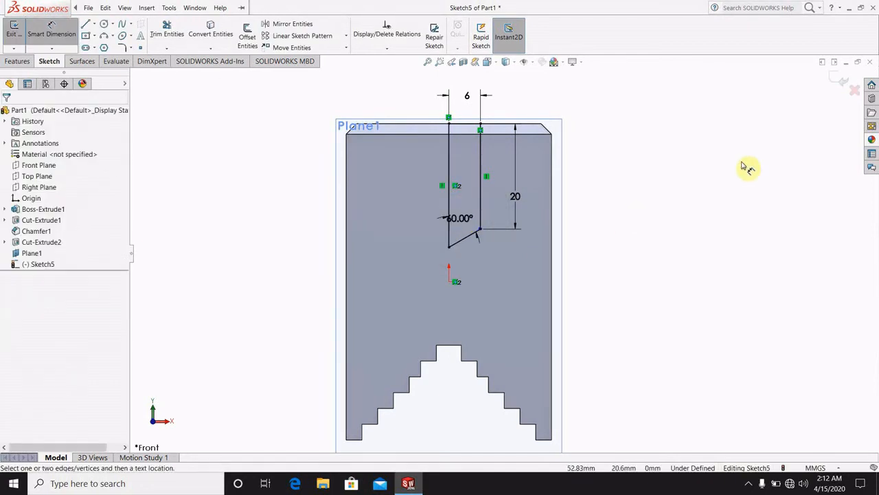
pyautogui.click(167, 31)
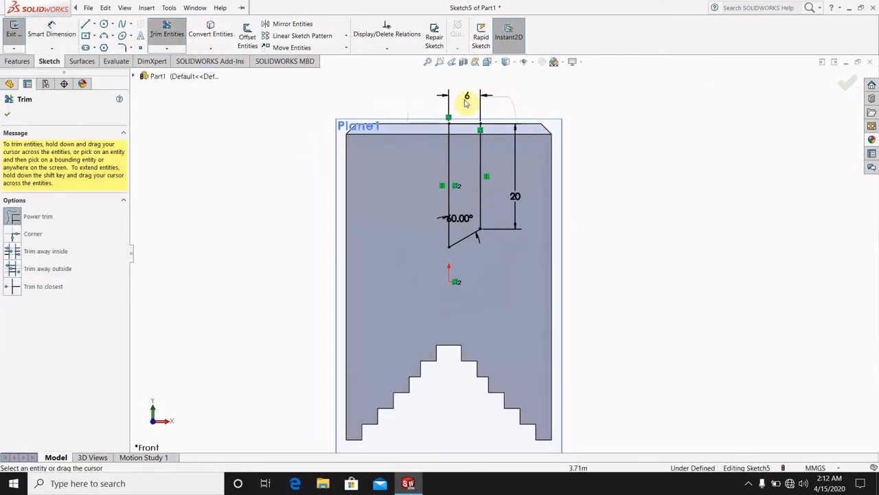
pyautogui.click(848, 83)
pyautogui.scroll(3, 645, 127)
pyautogui.moveTo(593, 158); pyautogui.dragTo(562, 214, button='middle')
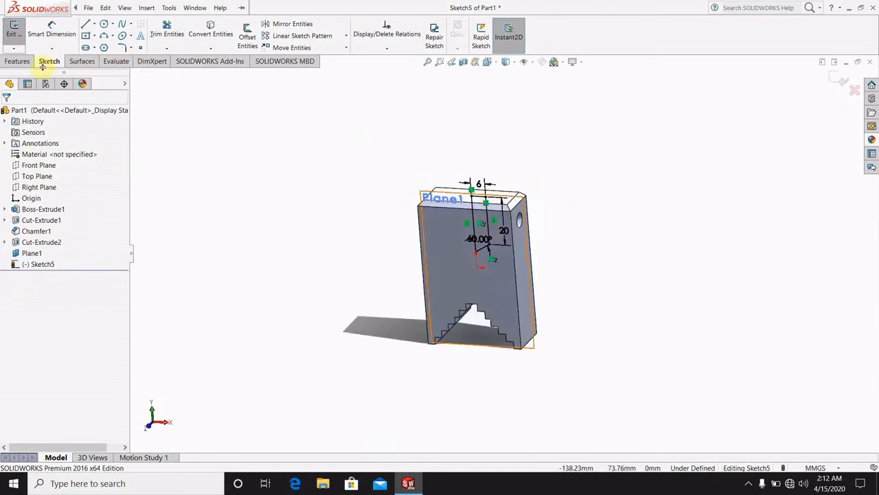
pyautogui.click(832, 80)
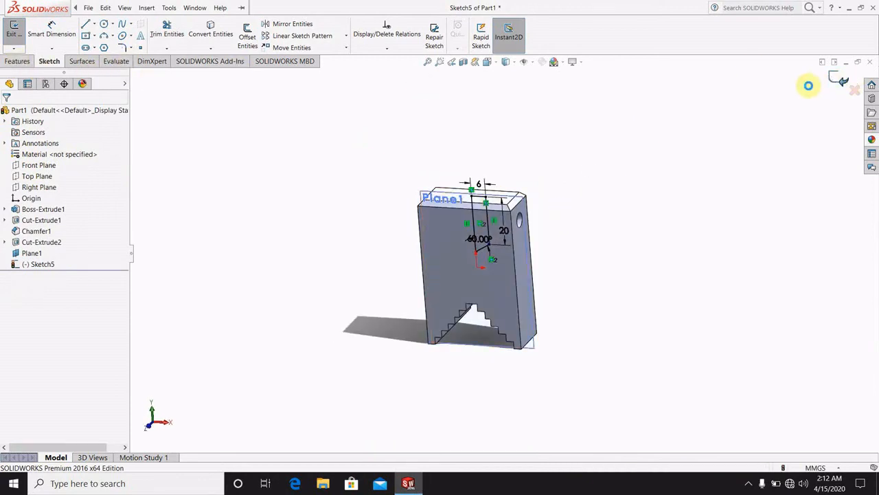
# Revolve-cut the closed profile 360° about its vertical centre line to make a blind hole in the block's top.
pyautogui.click(225, 43)
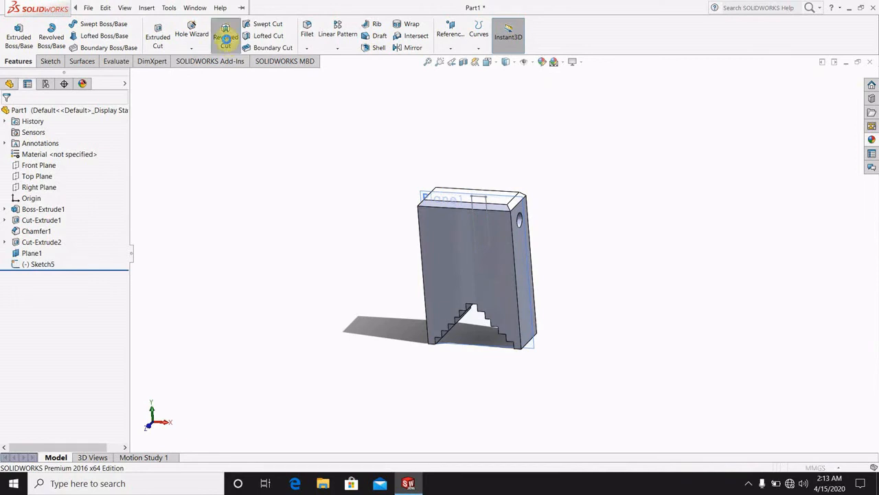
pyautogui.click(475, 228)
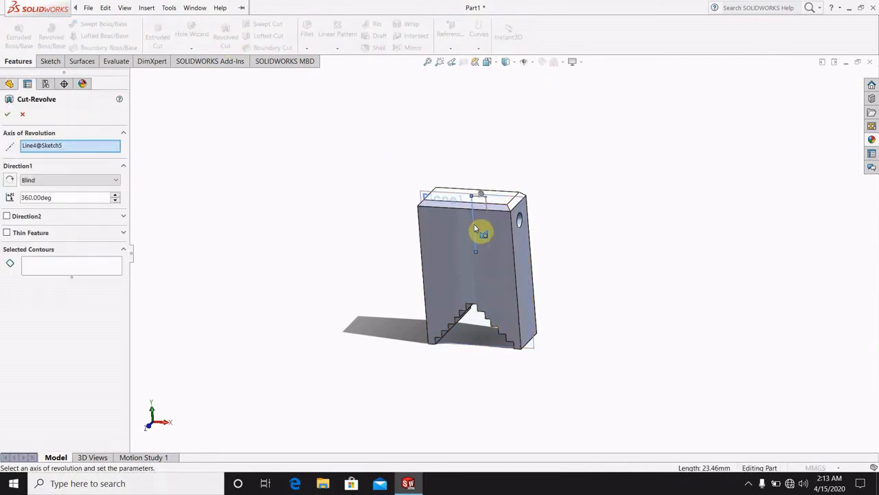
pyautogui.click(86, 265)
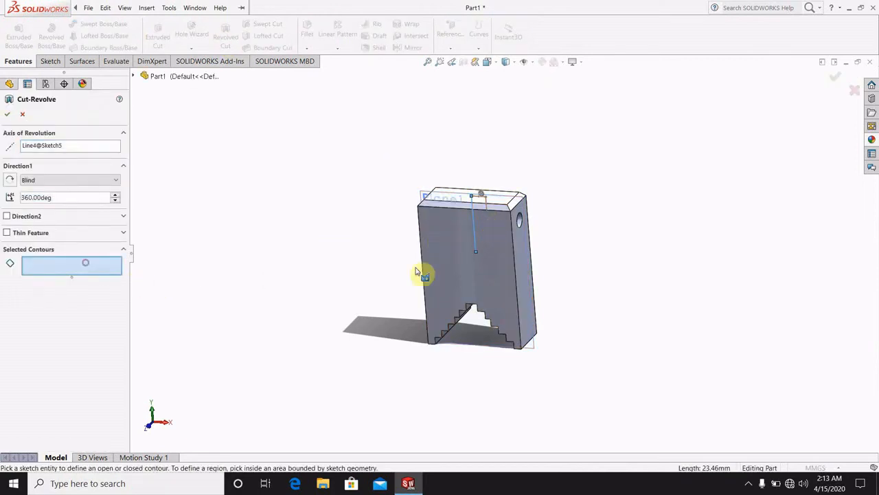
pyautogui.click(486, 250)
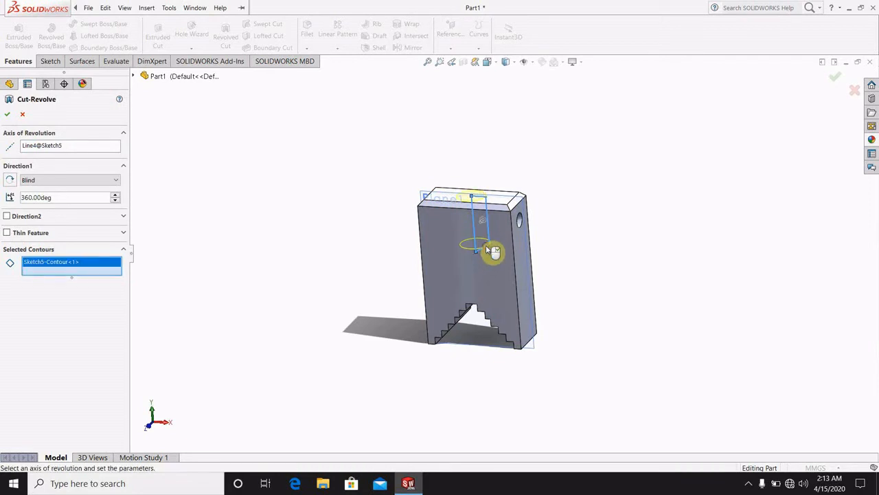
pyautogui.click(8, 116)
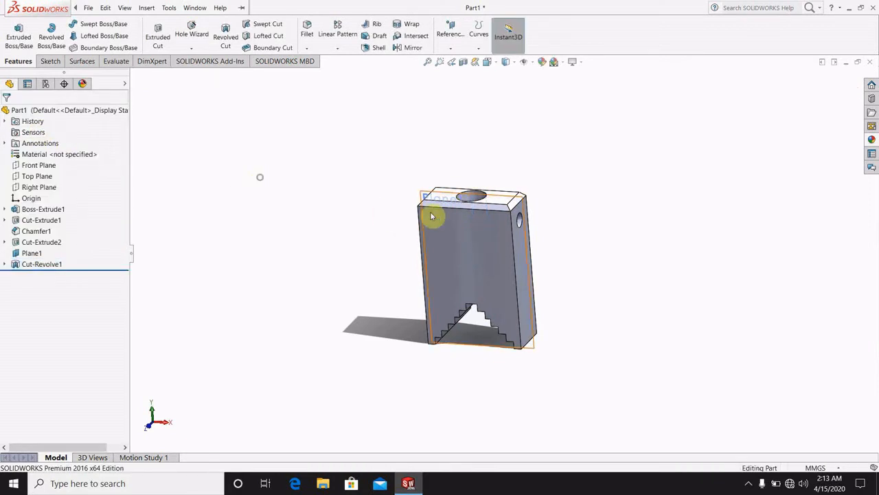
# Hide the mid reference plane in the block.
pyautogui.scroll(-3, 481, 199)
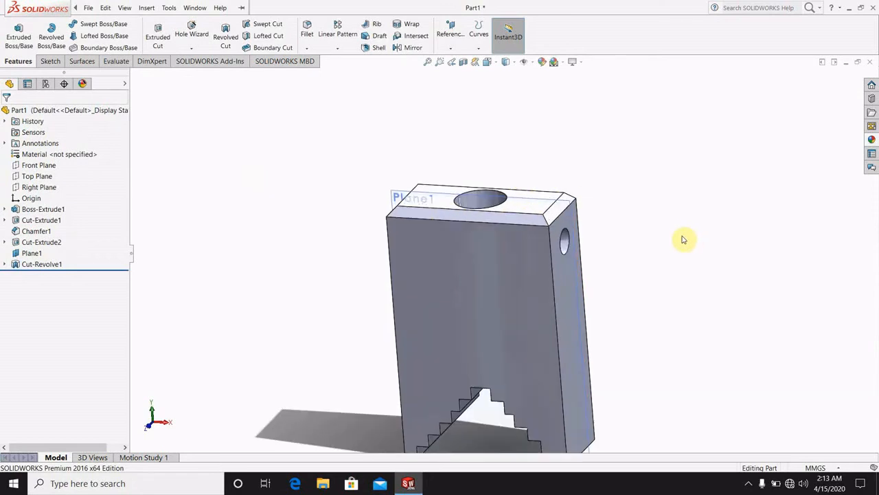
pyautogui.rightClick(532, 206)
pyautogui.click(561, 192)
pyautogui.scroll(-2, 620, 255)
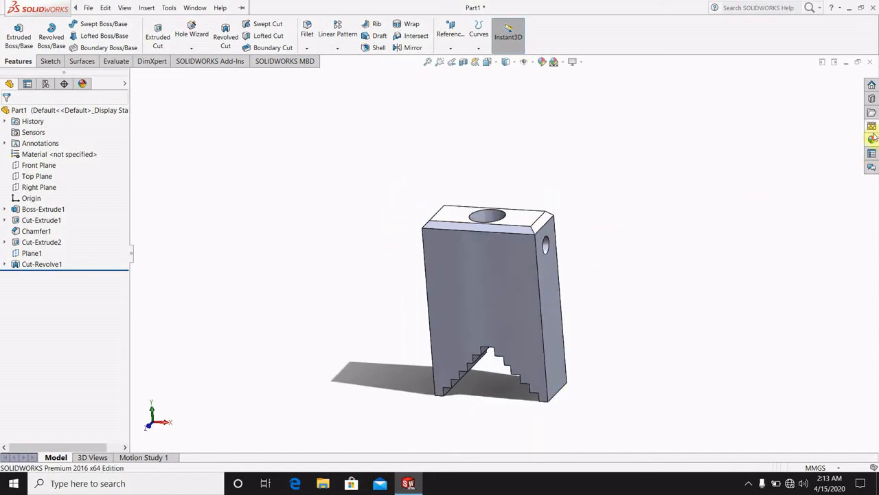
# Open the Metal category of the appearances library to choose a finish for the block.
pyautogui.click(872, 140)
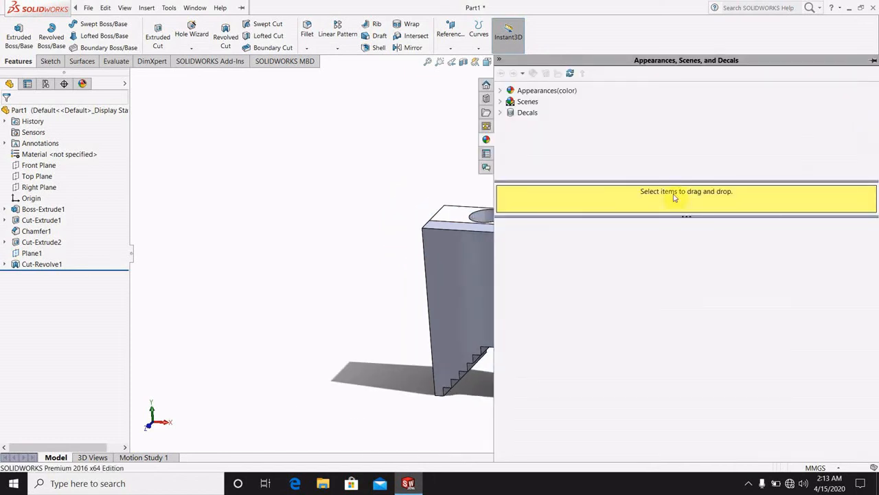
pyautogui.click(501, 91)
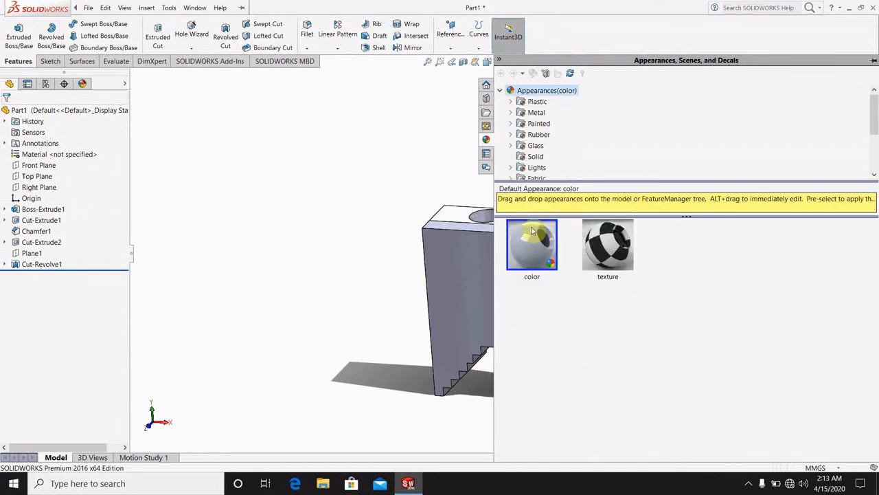
pyautogui.click(535, 113)
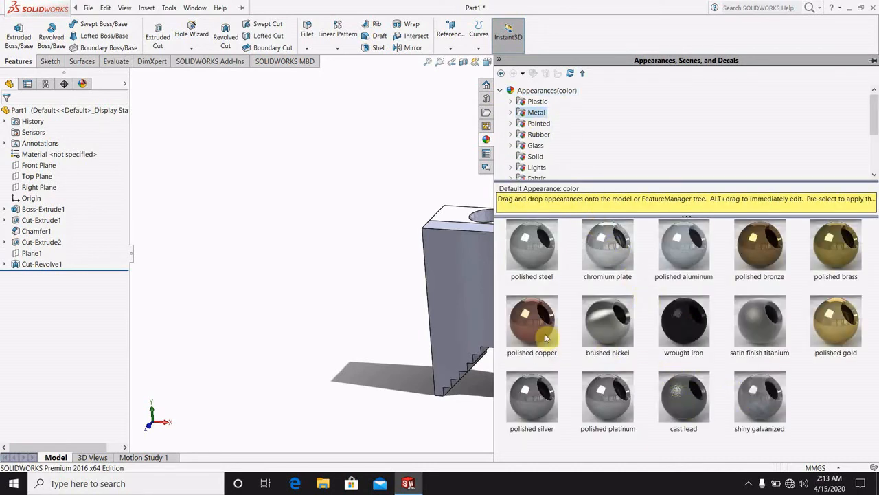
# Apply the polished aluminum metal appearance to the whole body of the block.
pyautogui.moveTo(621, 261); pyautogui.dragTo(493, 277)
pyautogui.click(493, 277)
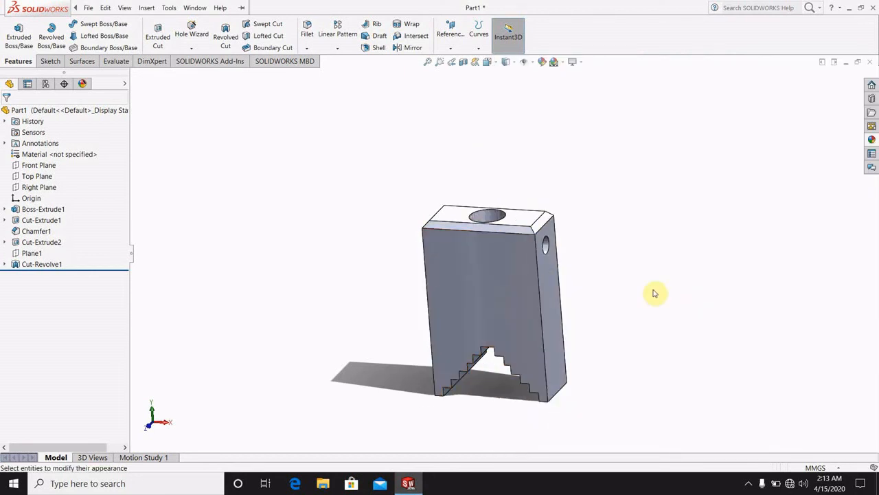
pyautogui.click(871, 140)
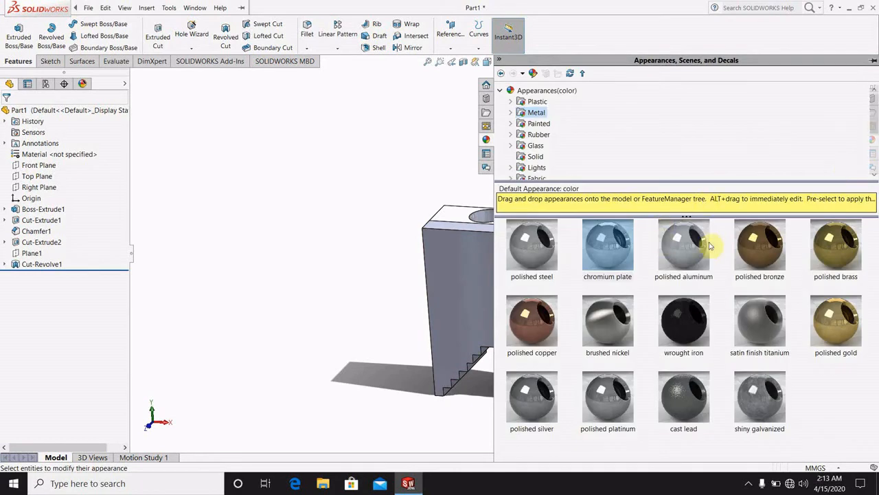
pyautogui.moveTo(689, 247); pyautogui.dragTo(476, 291)
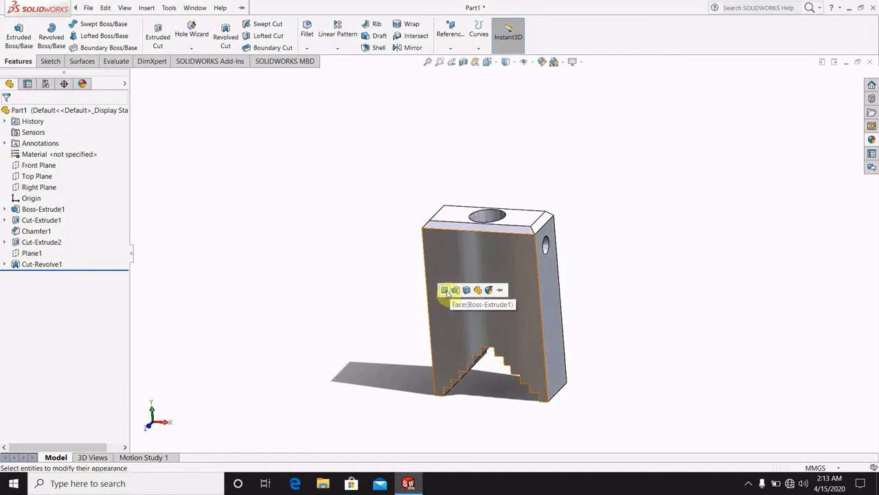
pyautogui.click(465, 291)
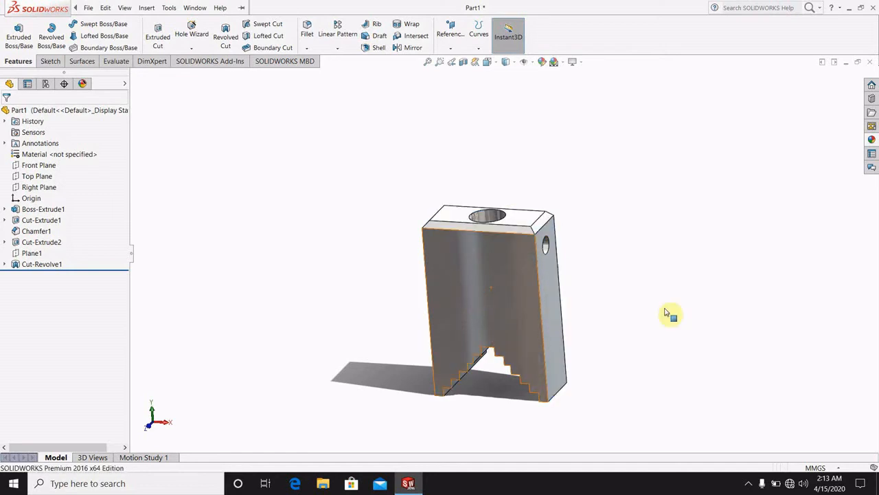
pyautogui.scroll(2, 630, 280)
pyautogui.scroll(-2, 510, 287)
pyautogui.moveTo(488, 287); pyautogui.dragTo(514, 294, button='middle')
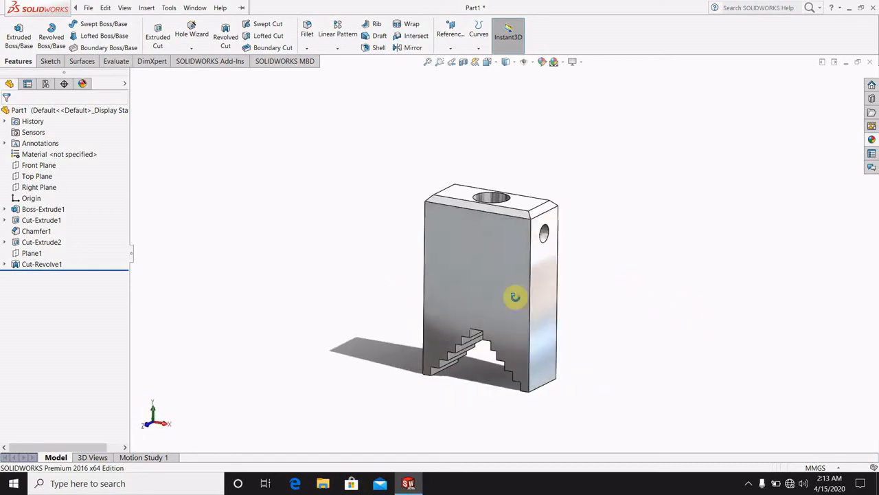
# Change the colour of the block's large front face to dark blue.
pyautogui.click(499, 285)
pyautogui.rightClick(499, 284)
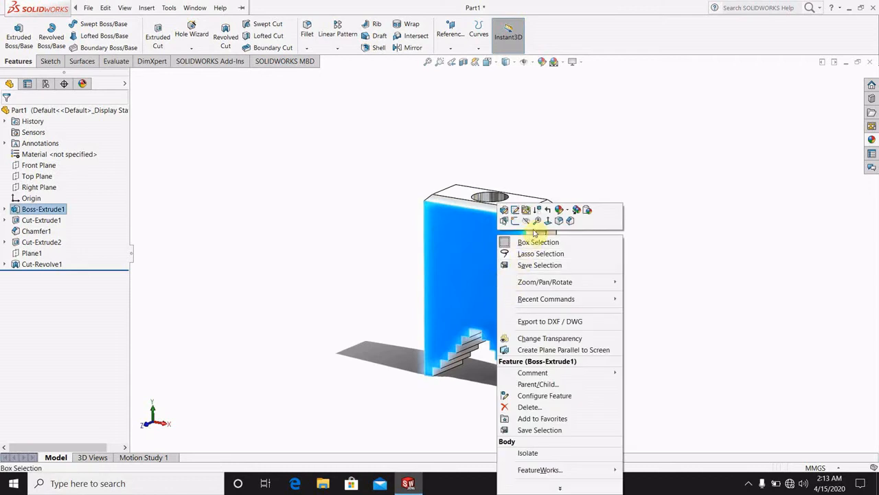
pyautogui.click(560, 210)
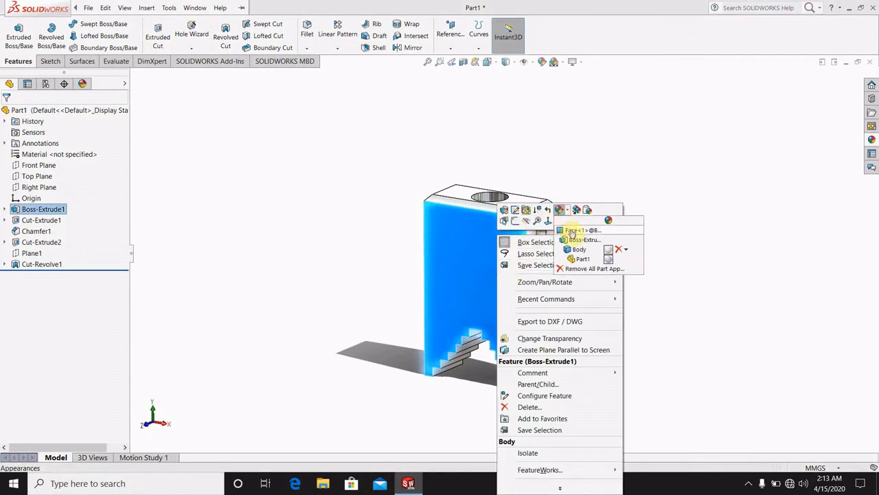
pyautogui.click(570, 231)
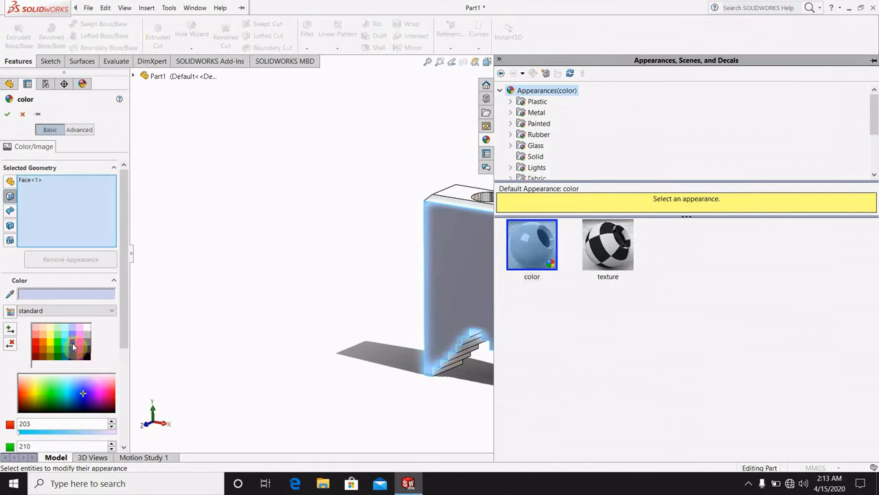
pyautogui.click(72, 343)
pyautogui.click(7, 116)
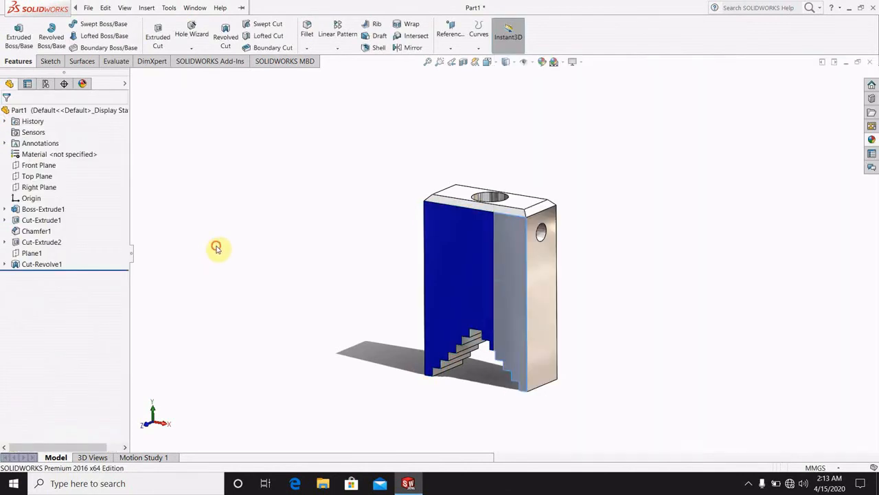
# Copy the blue appearance of the front face and paste it onto the entire body.
pyautogui.rightClick(500, 270)
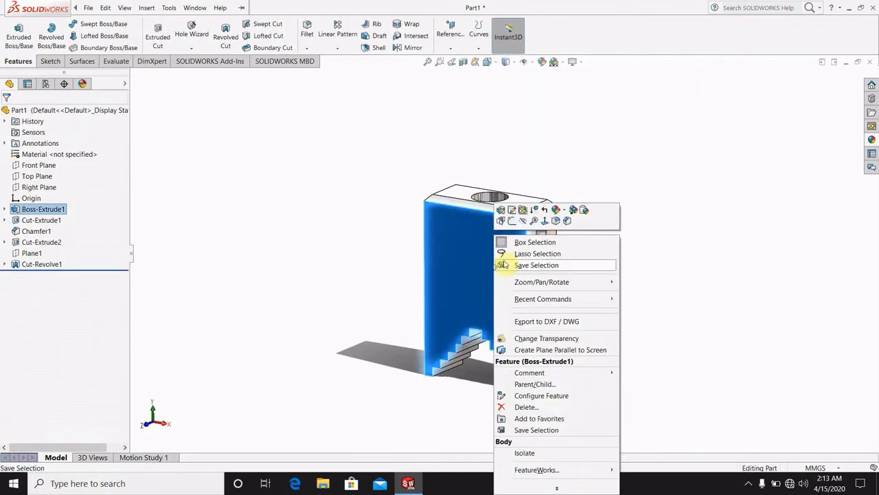
pyautogui.click(573, 210)
pyautogui.rightClick(542, 269)
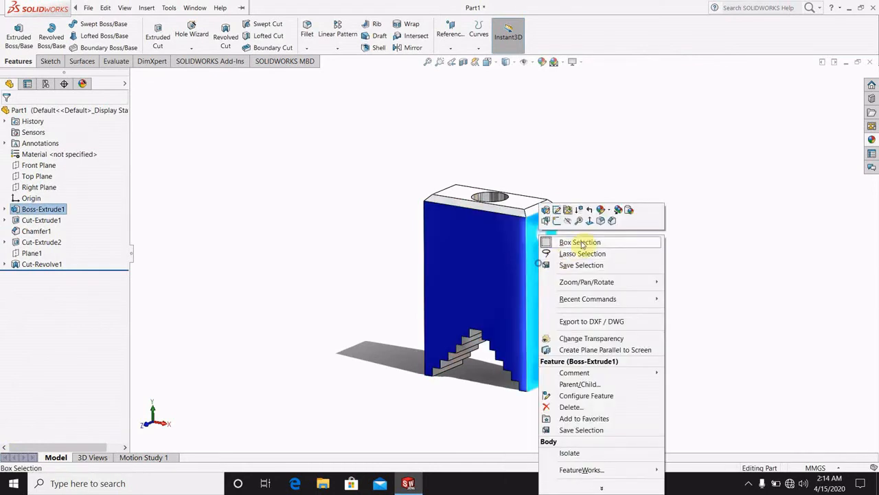
pyautogui.click(629, 215)
pyautogui.click(630, 215)
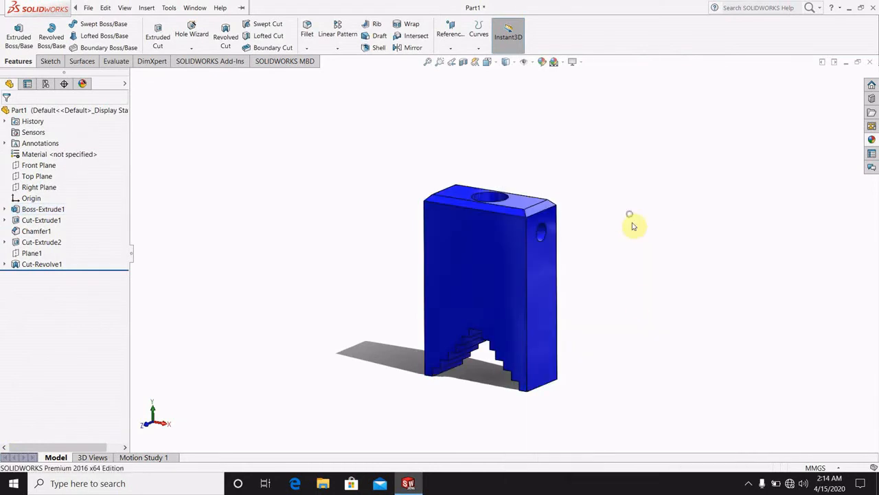
# Save the part in the CAD CAM CAE folder under the file name part 2 pipe vice.
pyautogui.moveTo(616, 296); pyautogui.dragTo(487, 123, button='middle')
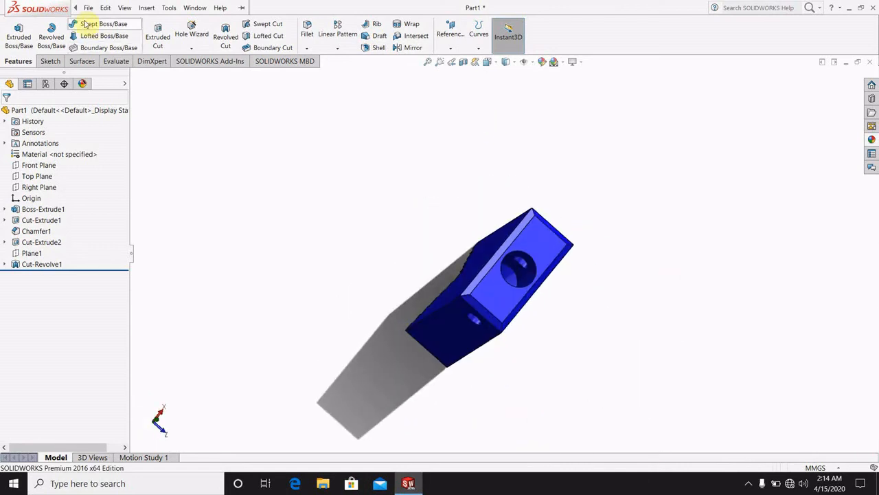
pyautogui.click(105, 7)
pyautogui.click(307, 110)
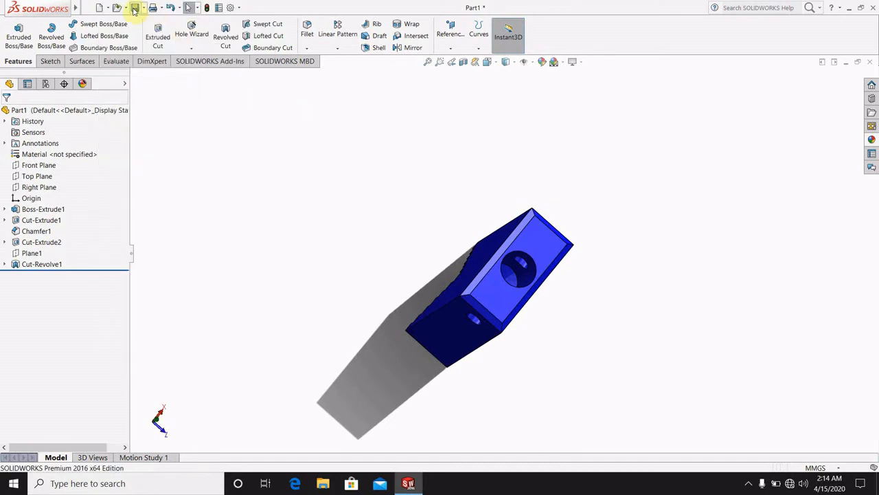
pyautogui.click(134, 8)
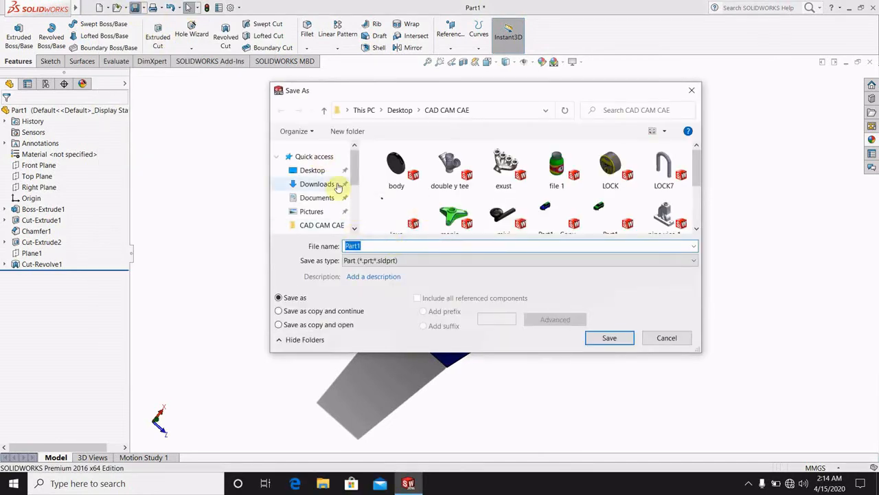
pyautogui.click(331, 226)
pyautogui.click(386, 245)
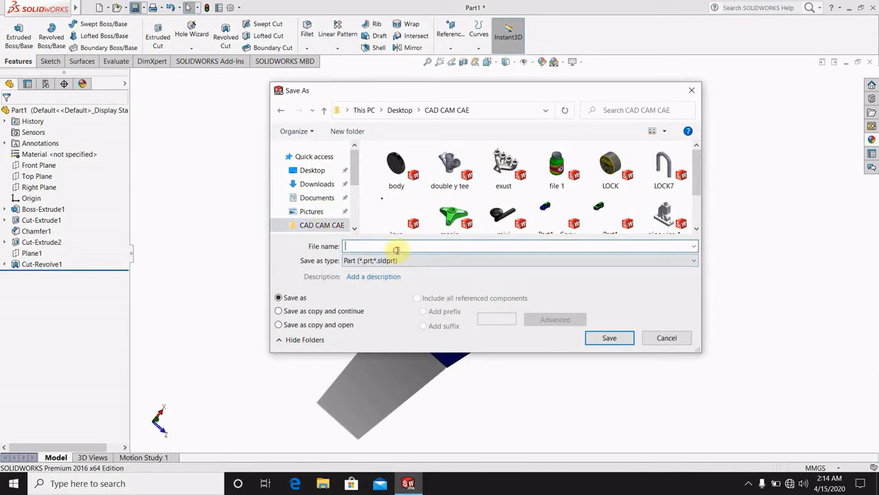
pyautogui.write('part 2 pipe vice')
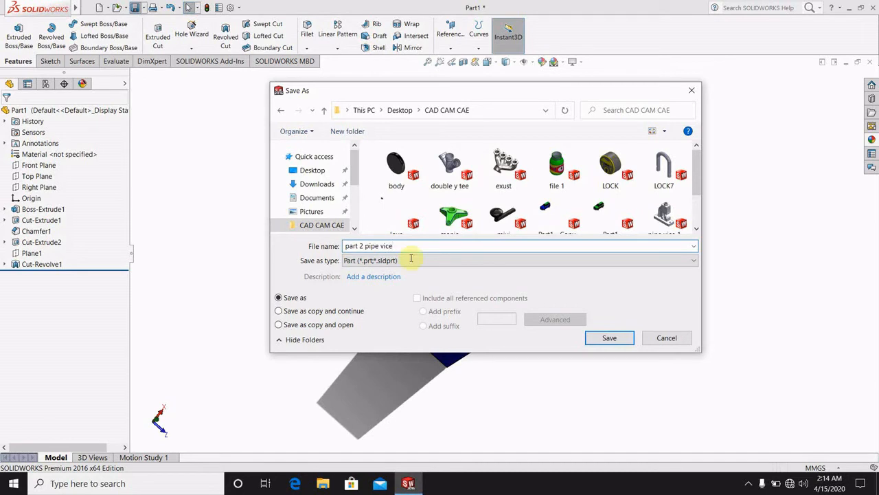
pyautogui.click(610, 338)
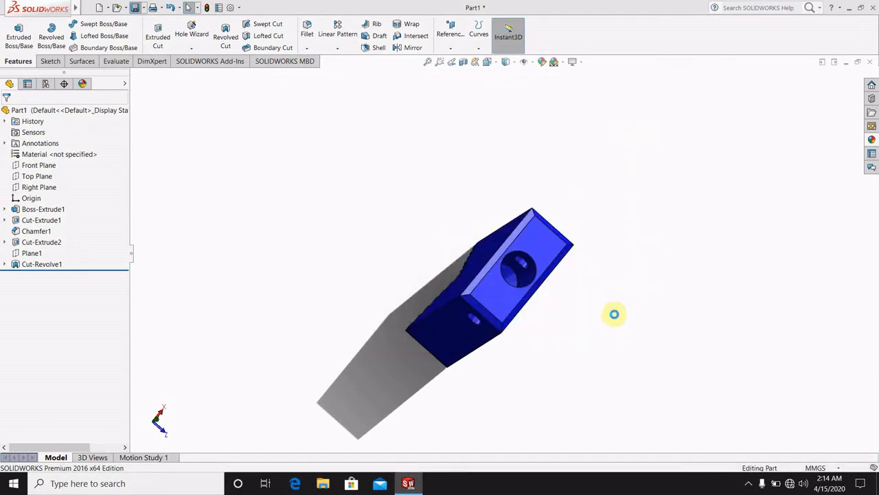
pyautogui.click(748, 483)
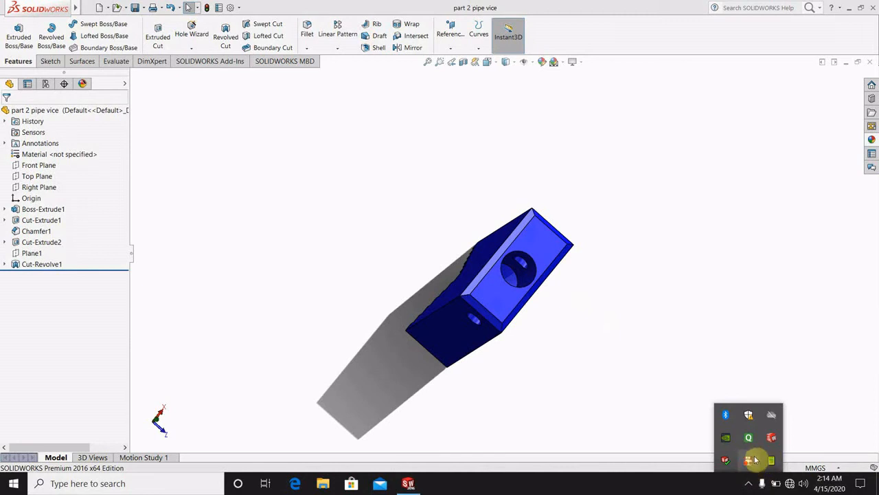
pyautogui.rightClick(754, 459)
pyautogui.click(767, 365)
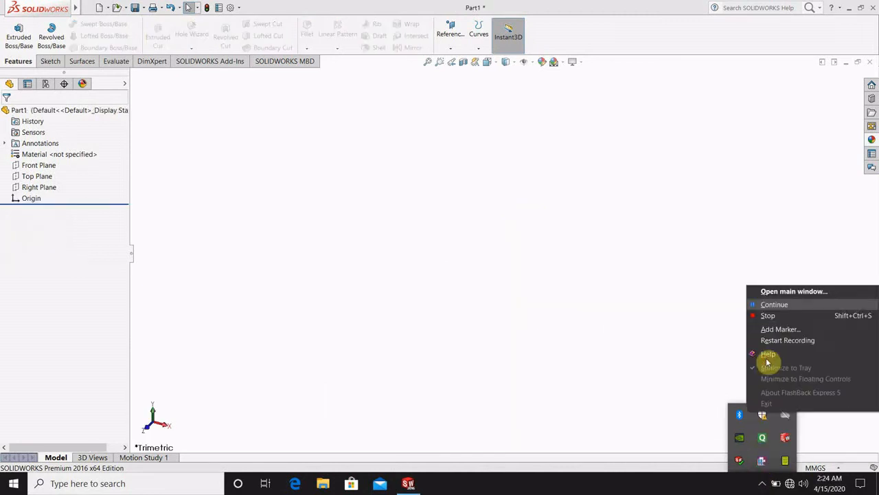
pyautogui.click(767, 362)
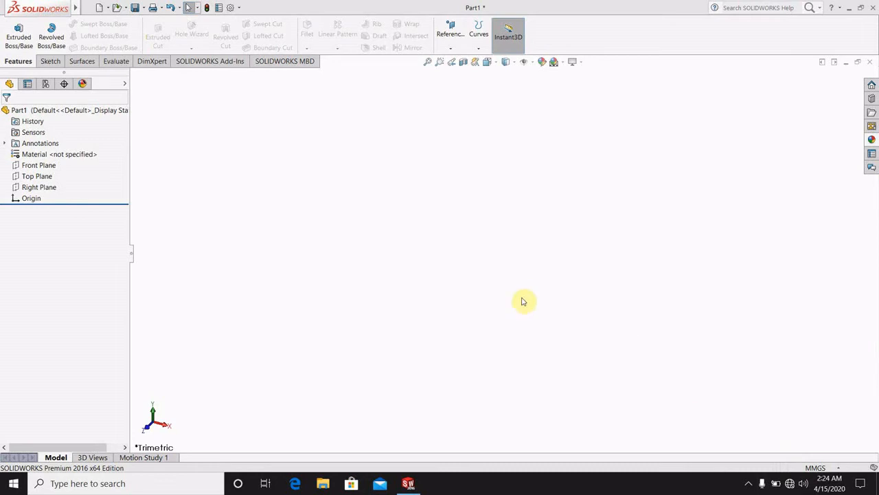
# Open a new sketch on the Front Plane, viewed normal to the plane.
pyautogui.click(32, 167)
pyautogui.click(73, 156)
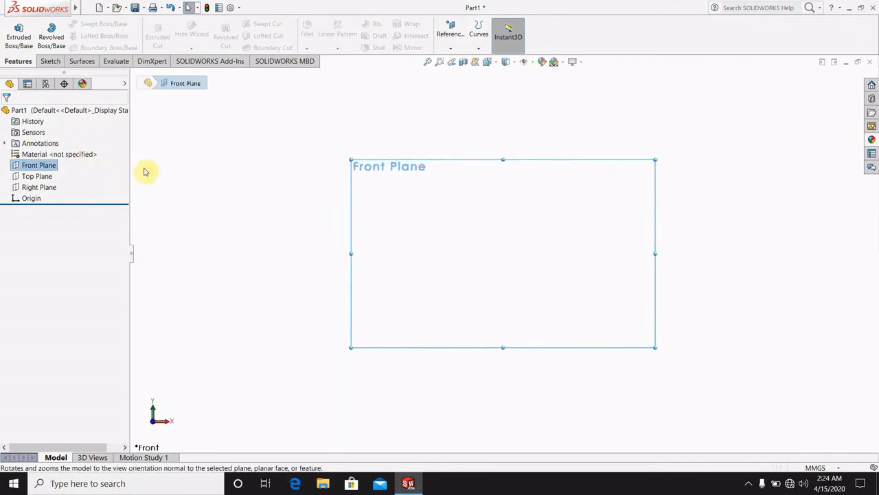
pyautogui.rightClick(373, 169)
pyautogui.click(393, 151)
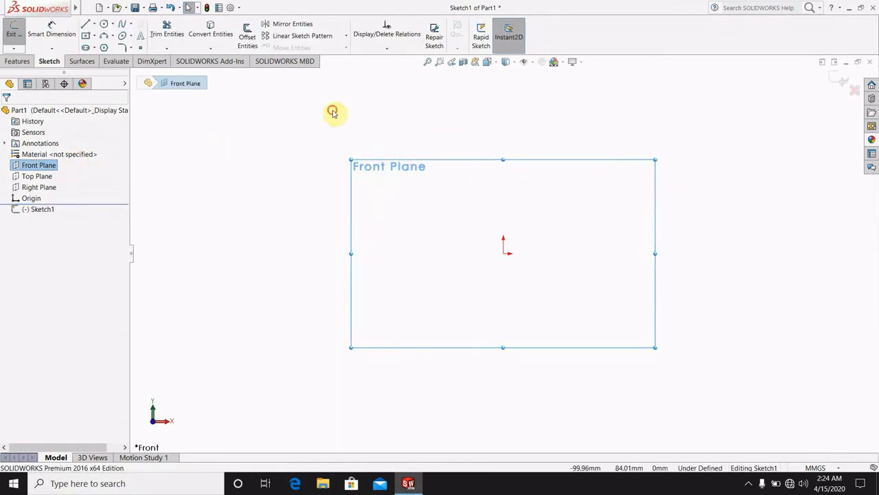
# Draw a horizontal baseline about 180 mm long from the origin, an end line about 27 mm high, and a stepped upper edge with a run about 80 mm long.
pyautogui.click(85, 25)
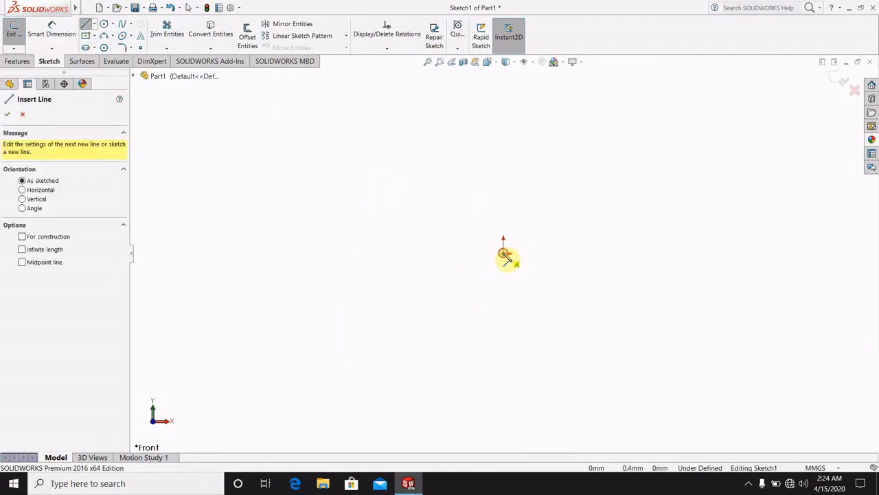
pyautogui.click(504, 253)
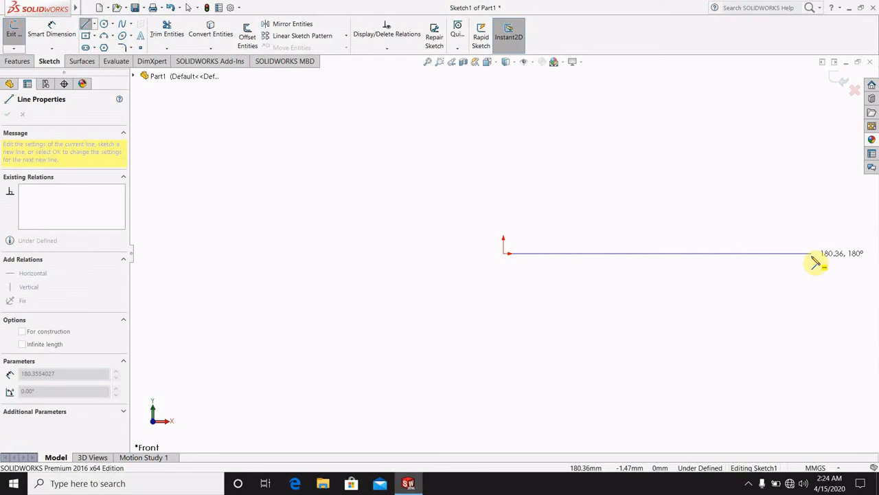
pyautogui.click(811, 254)
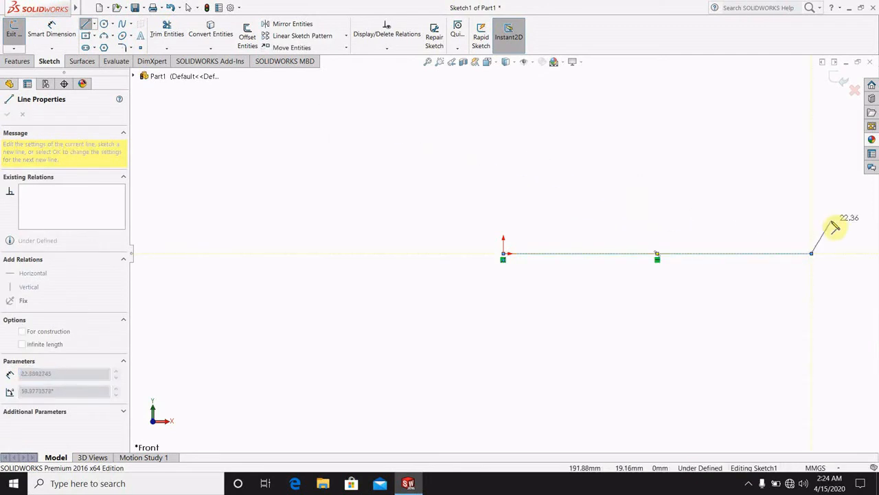
pyautogui.click(811, 208)
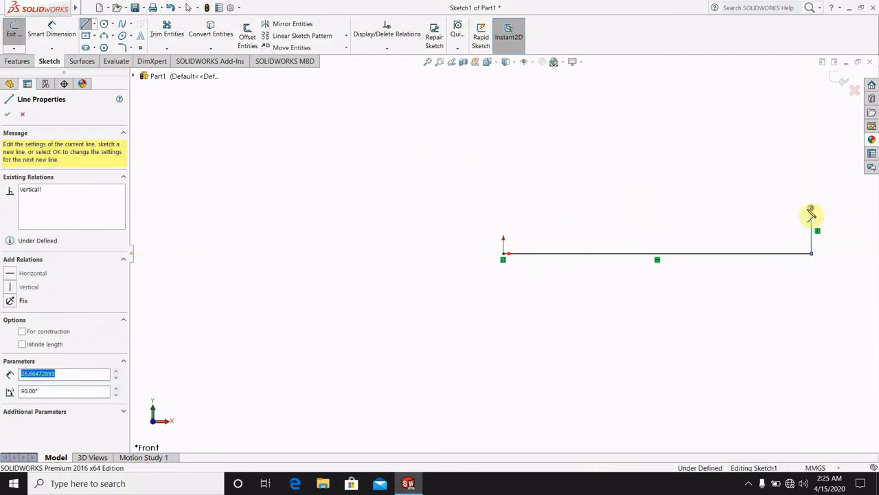
pyautogui.click(776, 208)
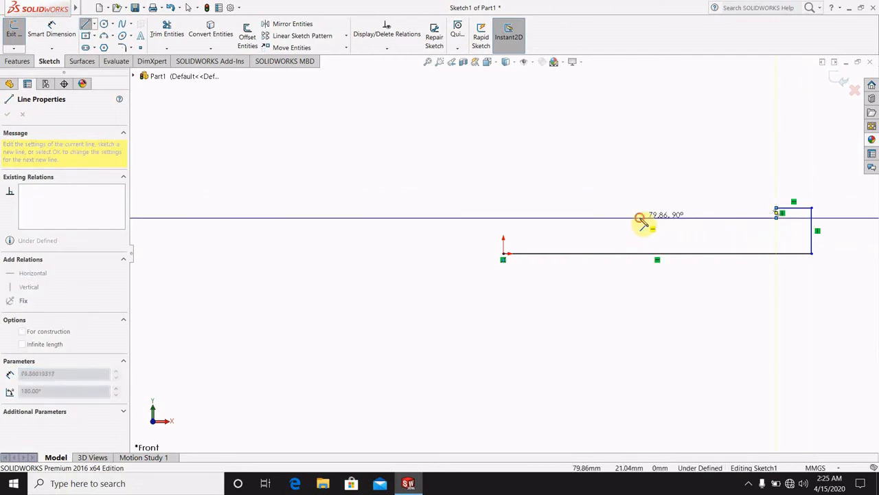
pyautogui.click(639, 218)
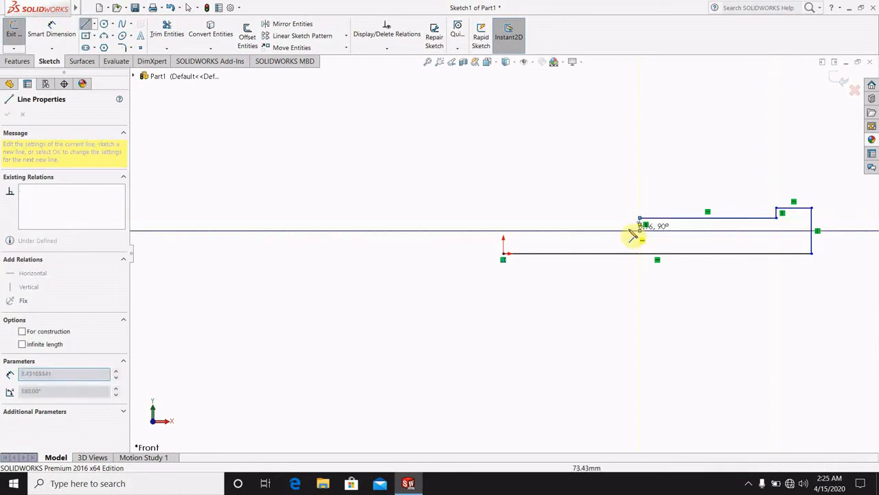
# Continue the upper edge with a small step and shallow groove, close it to the baseline with a sloped line, and trim the leftover baseline at the origin.
pyautogui.click(614, 231)
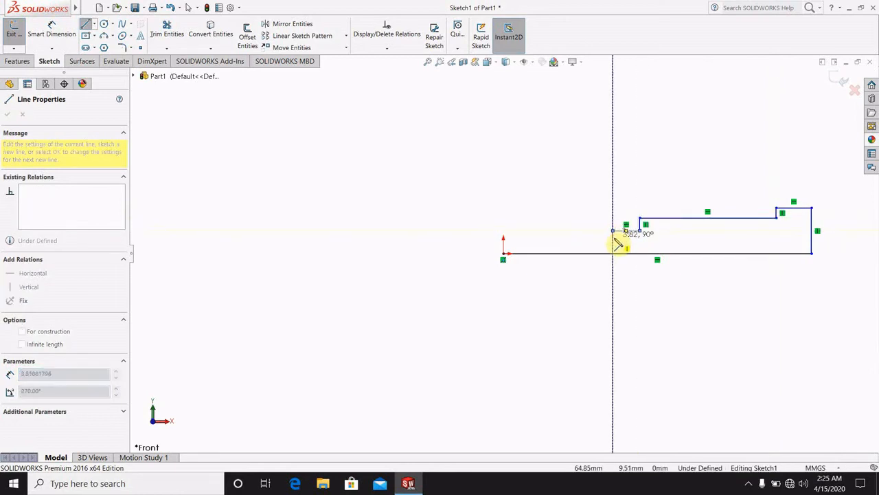
pyautogui.click(614, 238)
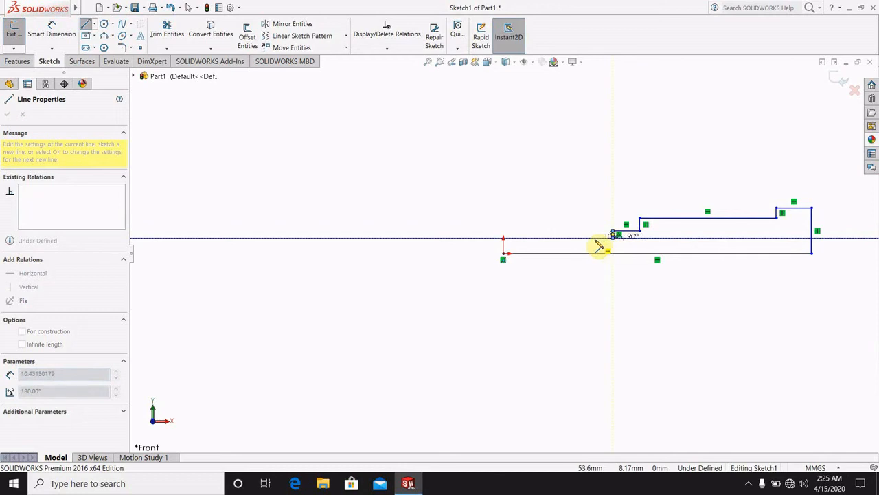
pyautogui.click(591, 238)
pyautogui.click(590, 231)
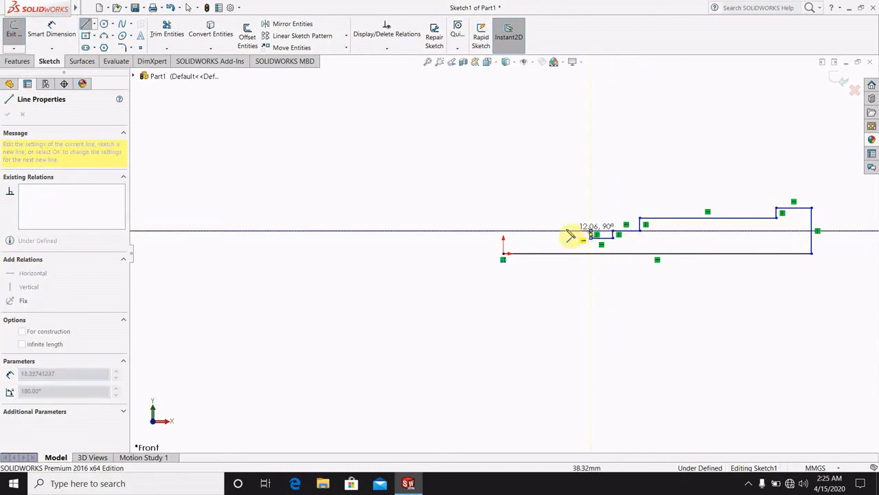
pyautogui.doubleClick(557, 231)
pyautogui.click(558, 230)
pyautogui.click(543, 254)
pyautogui.click(164, 38)
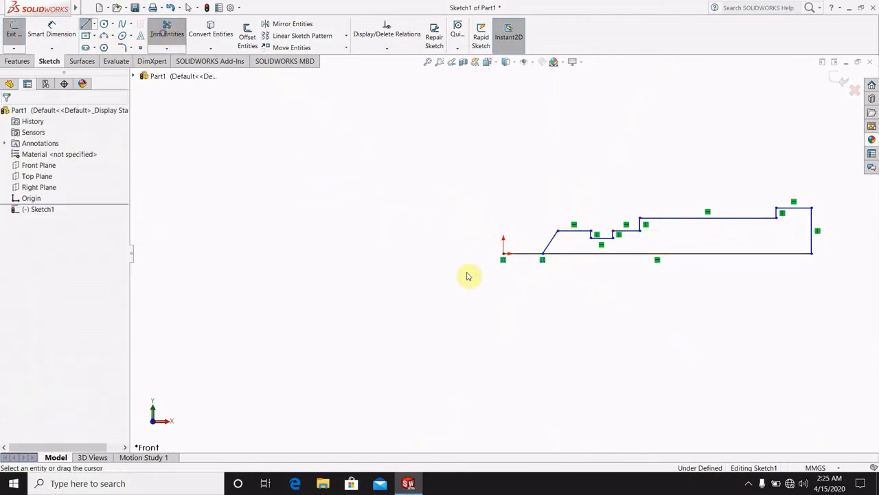
pyautogui.moveTo(524, 206); pyautogui.dragTo(524, 328)
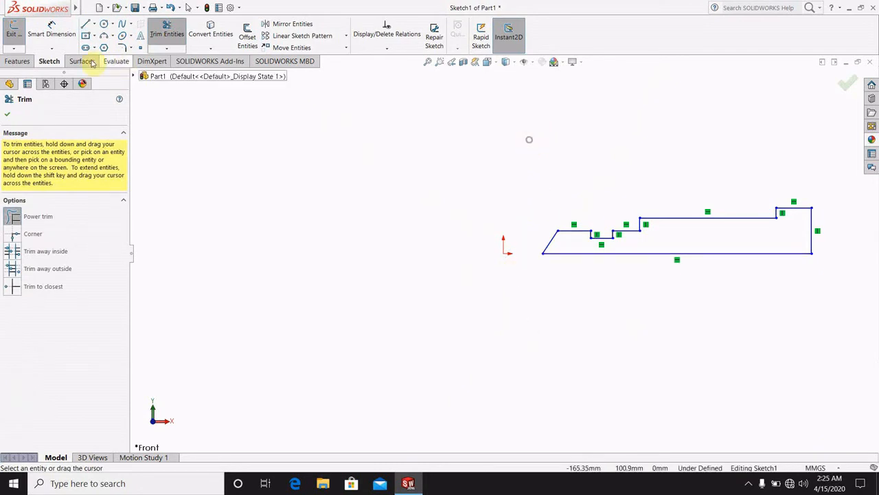
# Dimension the tall vertical end line of the profile and set its height to 12.5 mm.
pyautogui.click(42, 34)
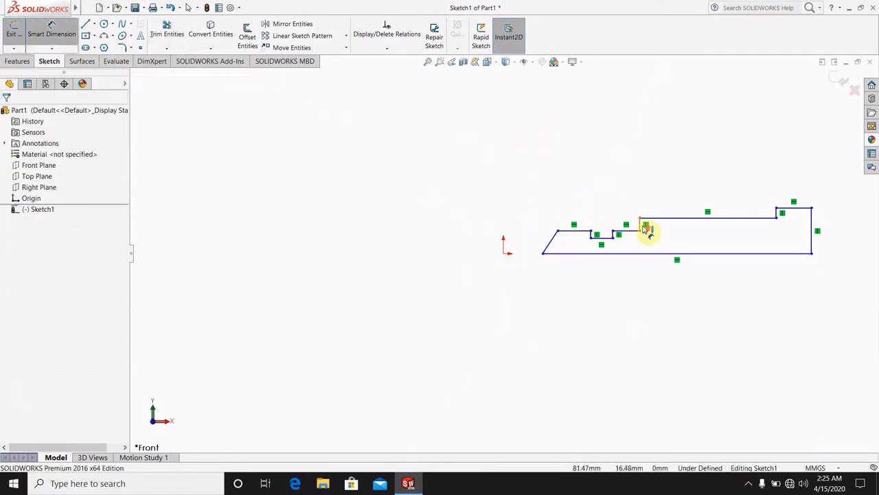
pyautogui.scroll(4, 653, 227)
pyautogui.scroll(-7, 445, 251)
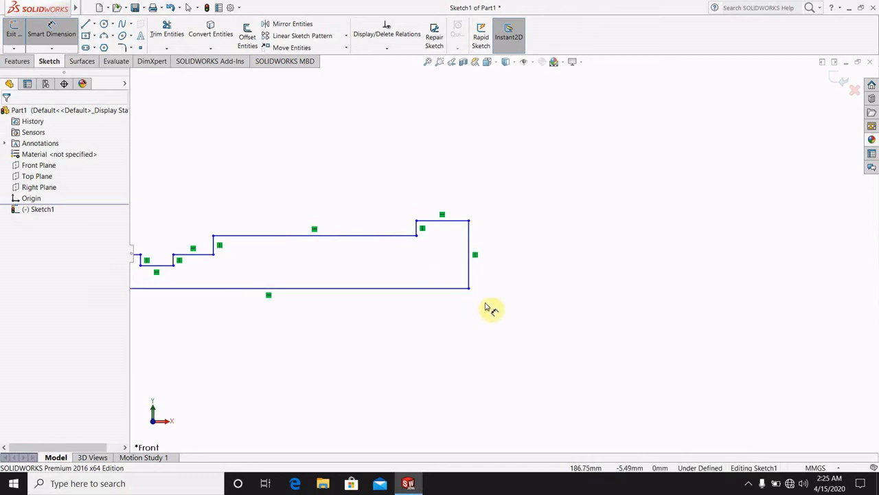
pyautogui.click(470, 277)
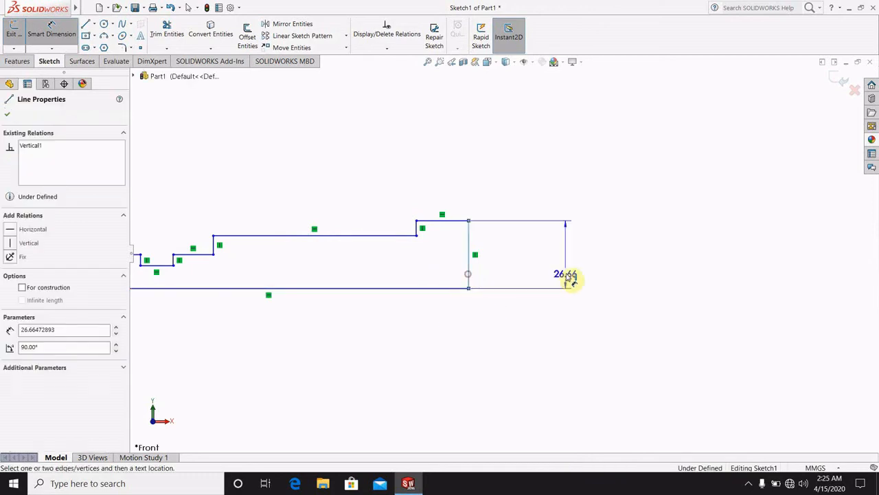
pyautogui.click(569, 271)
pyautogui.write('12.5')
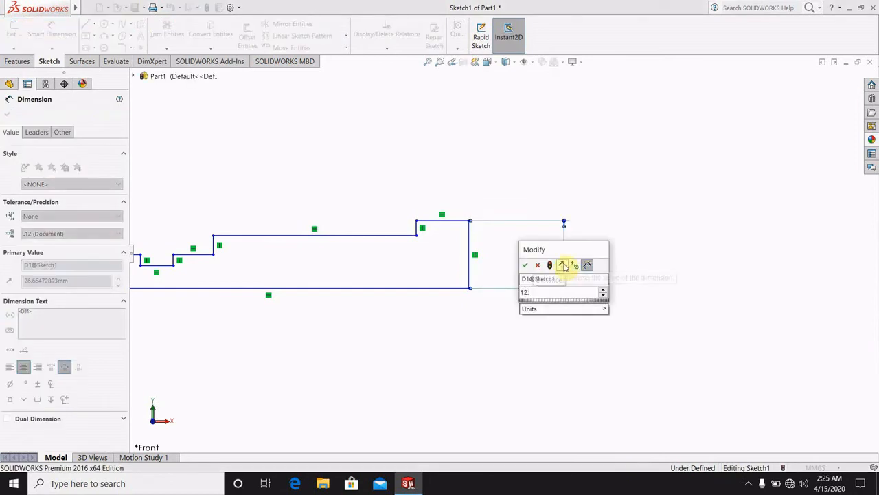
pyautogui.press('Return')
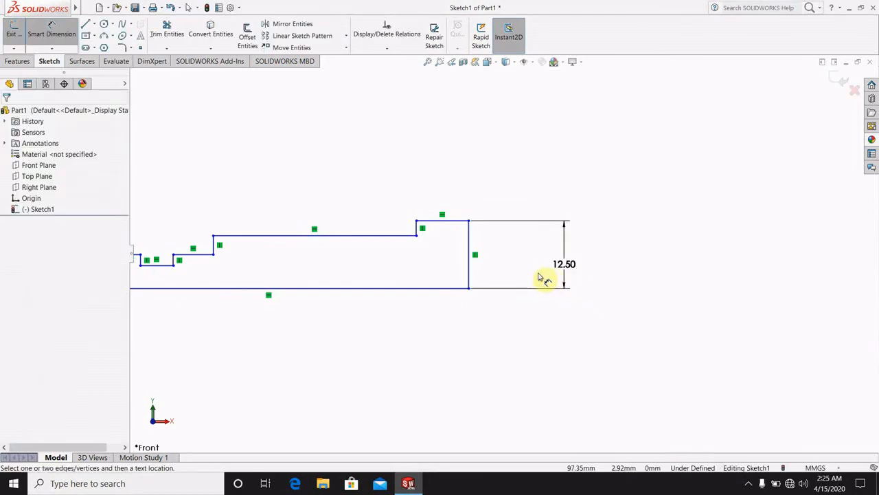
# Dimension the distance between the long upper edge and the baseline and set it to 10 mm.
pyautogui.click(348, 236)
pyautogui.click(348, 287)
pyautogui.click(355, 274)
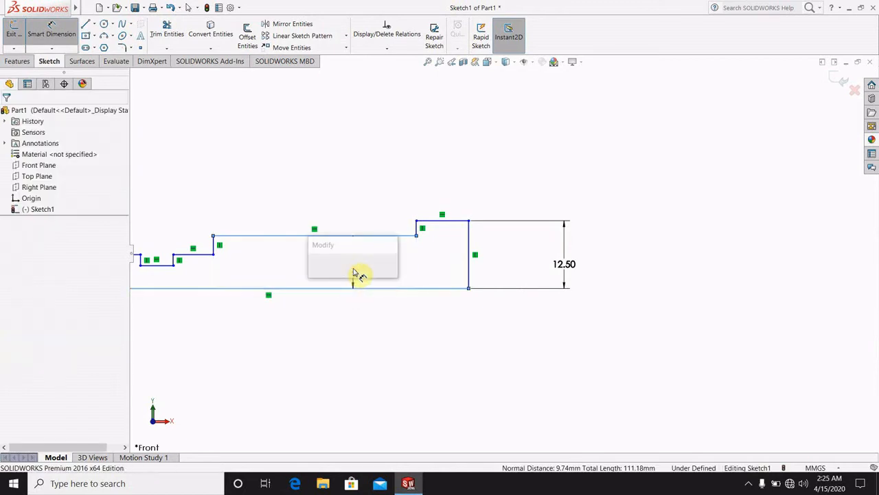
pyautogui.write('10')
pyautogui.press('Return')
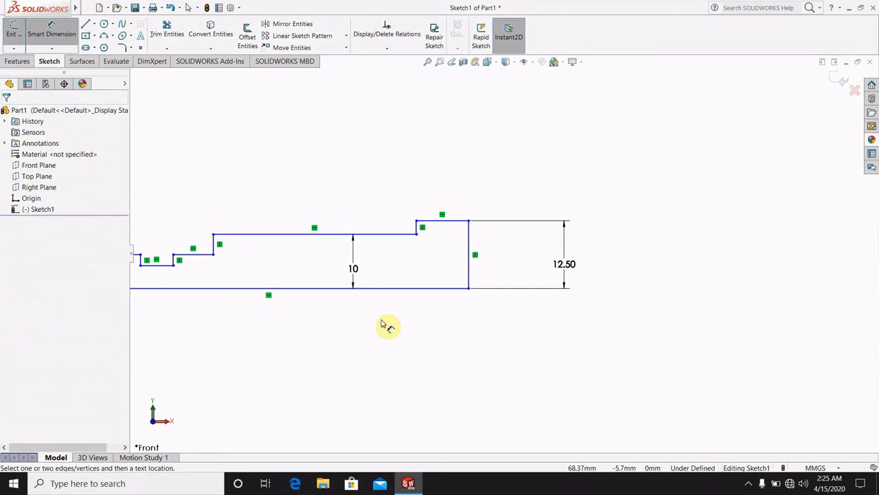
# Dimension the raised upper edge at the tall end of the profile and set its length to 25 mm.
pyautogui.click(440, 222)
pyautogui.click(445, 178)
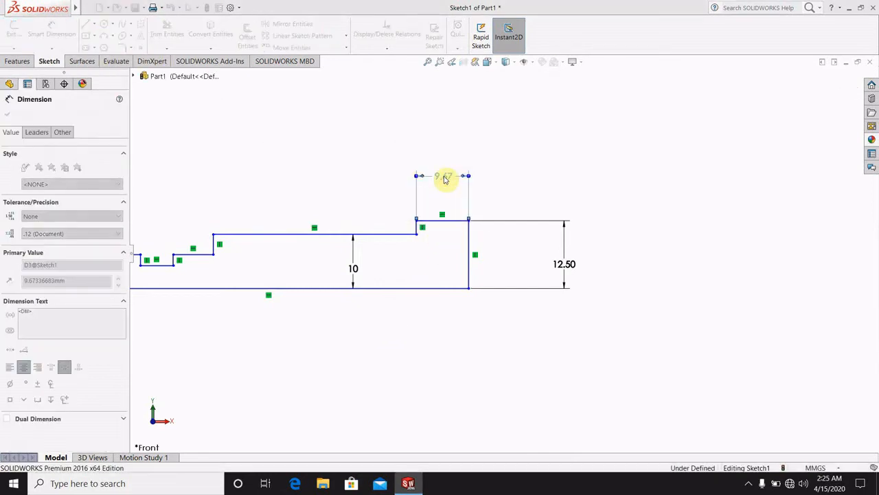
pyautogui.write('25')
pyautogui.press('Return')
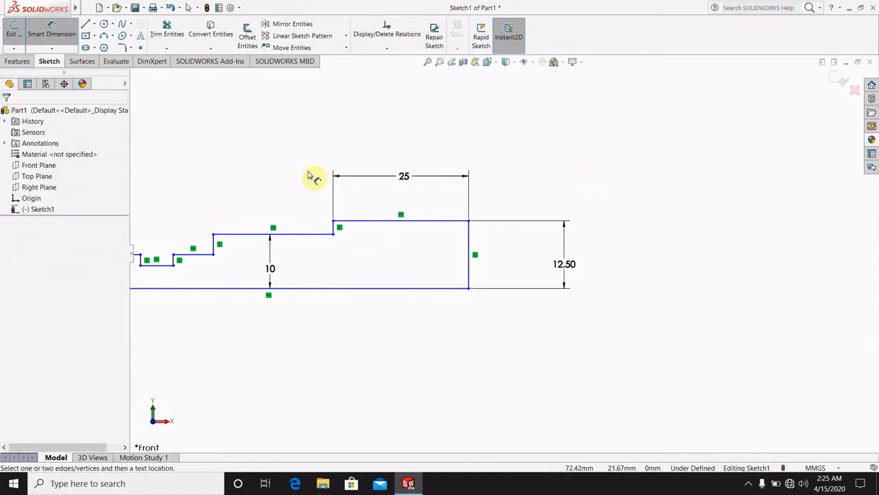
# Dimension the horizontal upper edge next to the 25 mm section and set its length to 121 mm.
pyautogui.scroll(2, 267, 196)
pyautogui.scroll(-2, 297, 209)
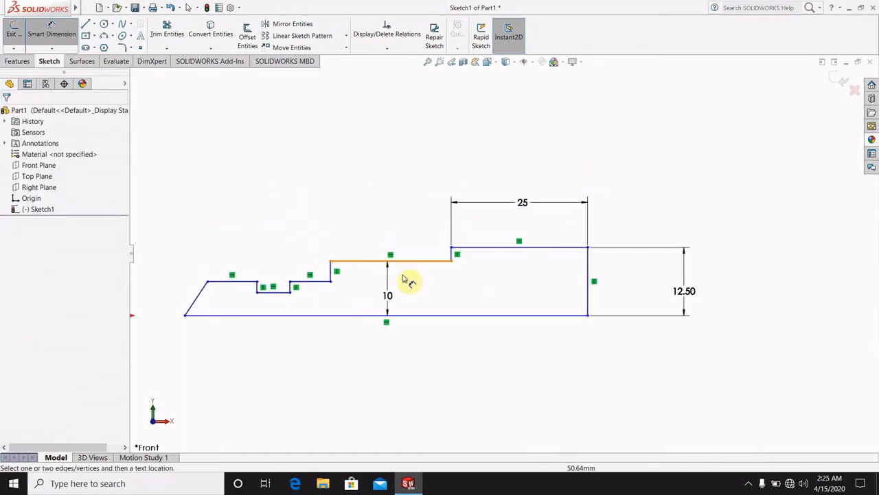
pyautogui.click(402, 262)
pyautogui.click(402, 188)
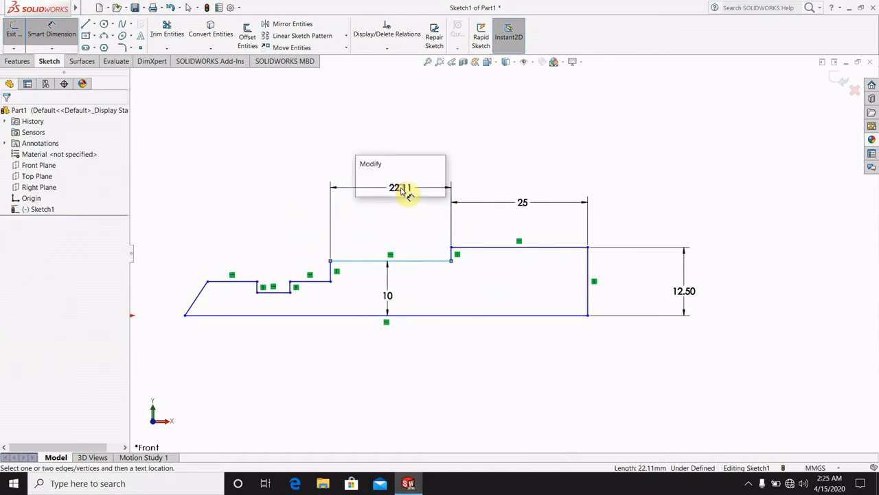
pyautogui.write('121')
pyautogui.press('Return')
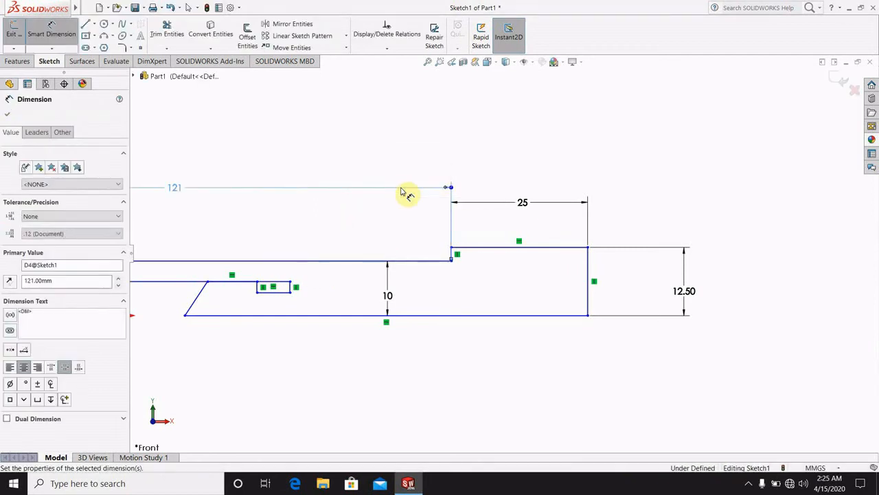
pyautogui.click(395, 134)
# Trim away the sloped line, the groove and the overlapping horizontal lines beneath the 121 mm edge.
pyautogui.scroll(4, 333, 263)
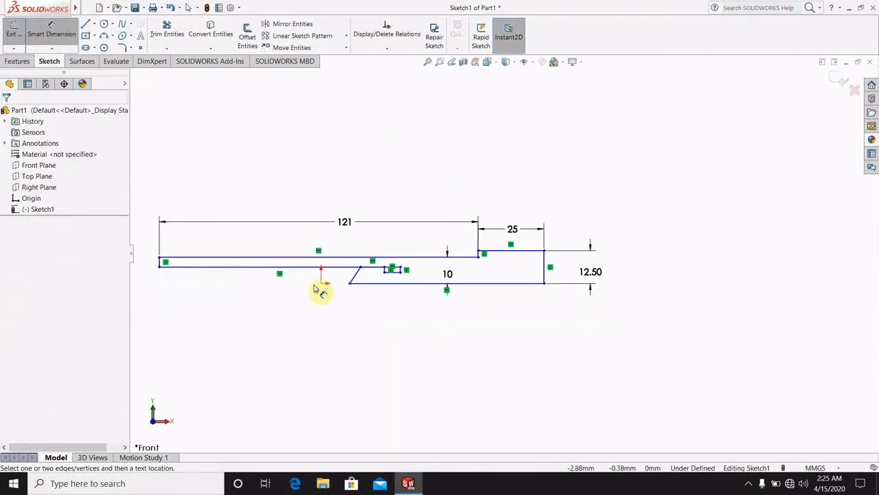
pyautogui.scroll(3, 295, 267)
pyautogui.scroll(-4, 313, 275)
pyautogui.scroll(-2, 540, 251)
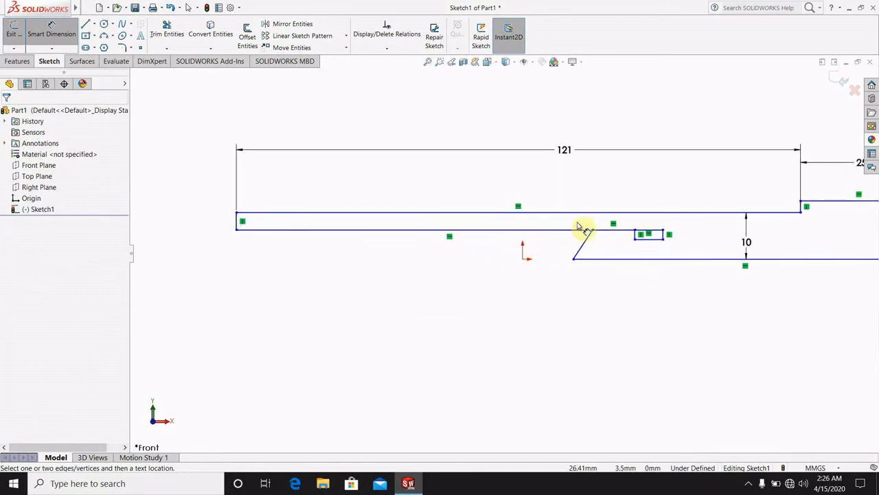
pyautogui.click(167, 33)
pyautogui.moveTo(694, 234)
pyautogui.mouseDown()
pyautogui.moveTo(648, 248)
pyautogui.moveTo(666, 233)
pyautogui.moveTo(595, 243)
pyautogui.moveTo(561, 229)
pyautogui.moveTo(522, 237)
pyautogui.mouseUp()
pyautogui.scroll(4, 592, 261)
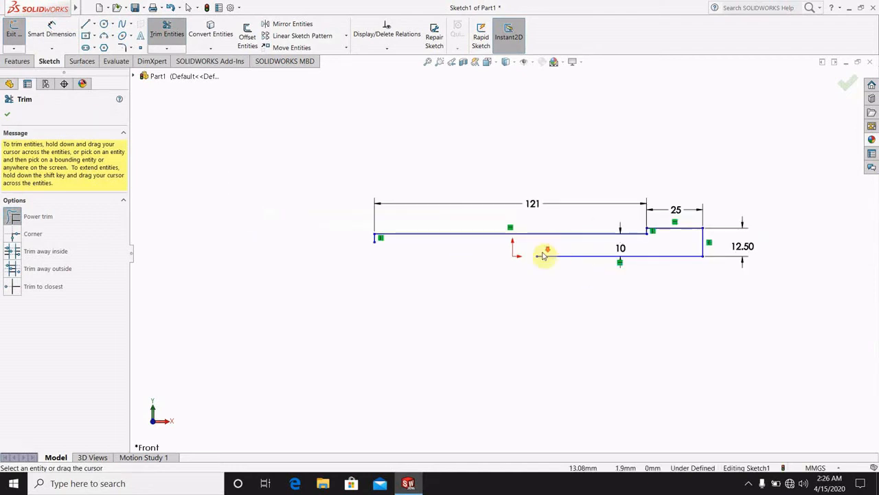
# Extend the baseline with a horizontal line about 112 mm long from its open end, through the origin and past the 121 mm edge.
pyautogui.scroll(-1, 555, 250)
pyautogui.click(84, 29)
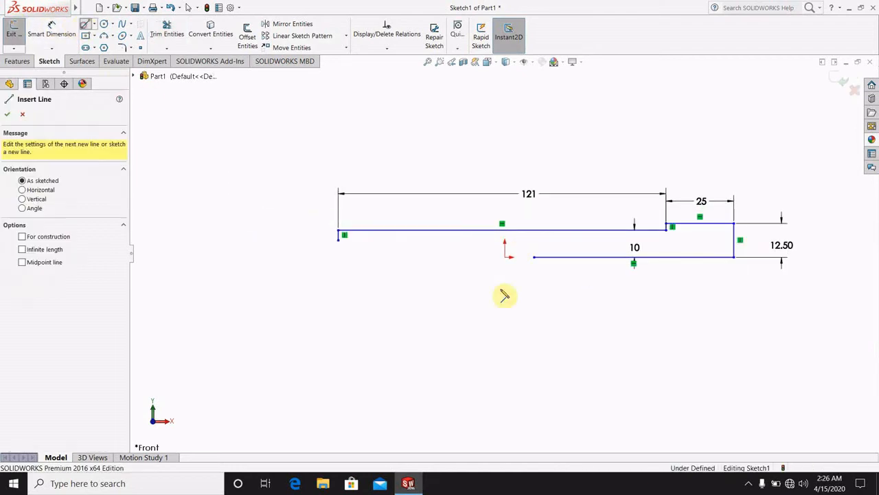
pyautogui.click(534, 257)
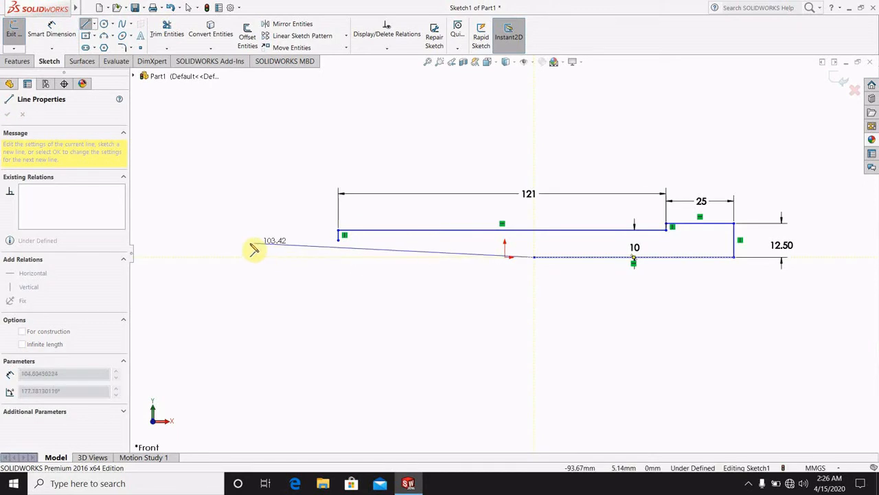
pyautogui.click(232, 257)
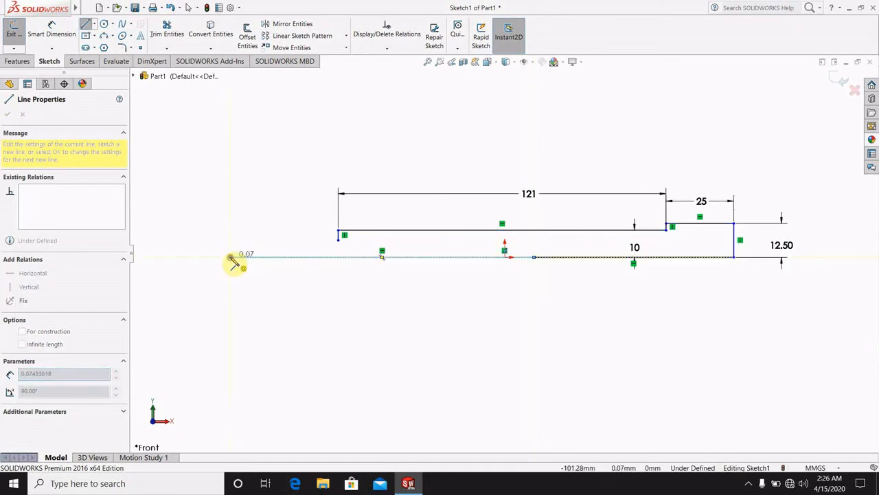
pyautogui.click(18, 122)
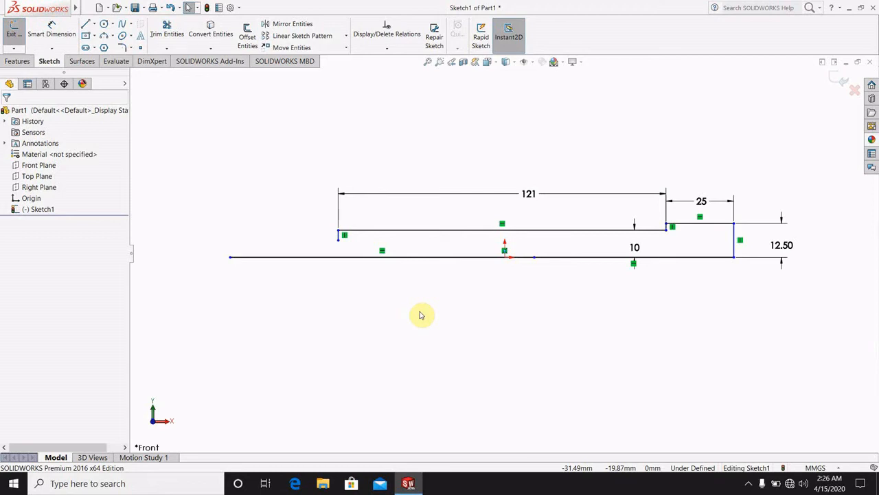
# Draw a horizontal line about 6 mm long outward from the lower end of the short vertical line at the 121 mm edge.
pyautogui.scroll(-3, 374, 245)
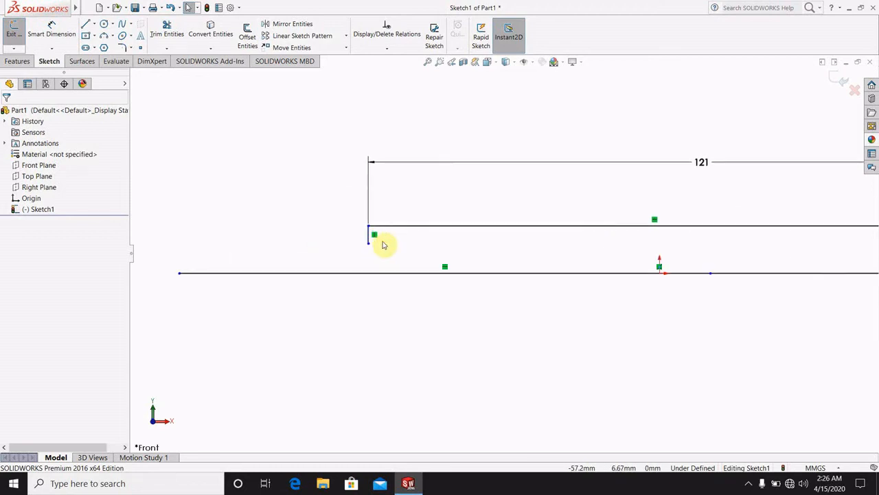
pyautogui.scroll(-2, 383, 246)
pyautogui.click(51, 31)
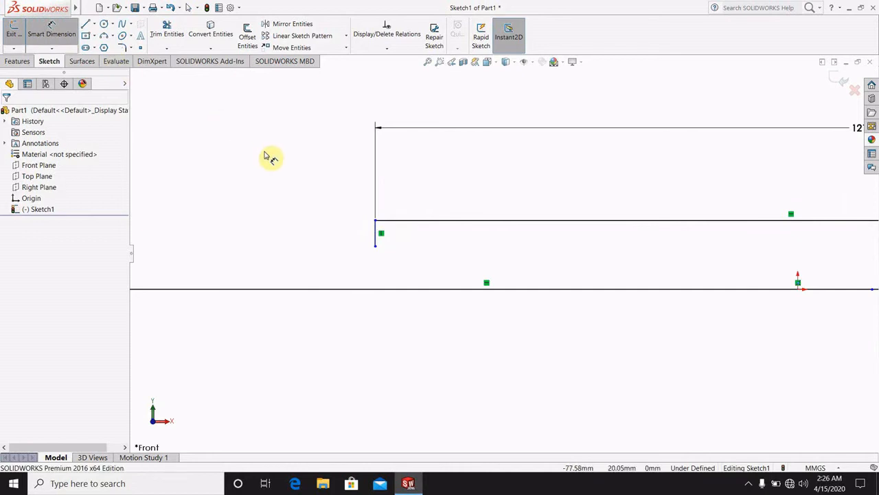
pyautogui.click(375, 247)
pyautogui.click(333, 245)
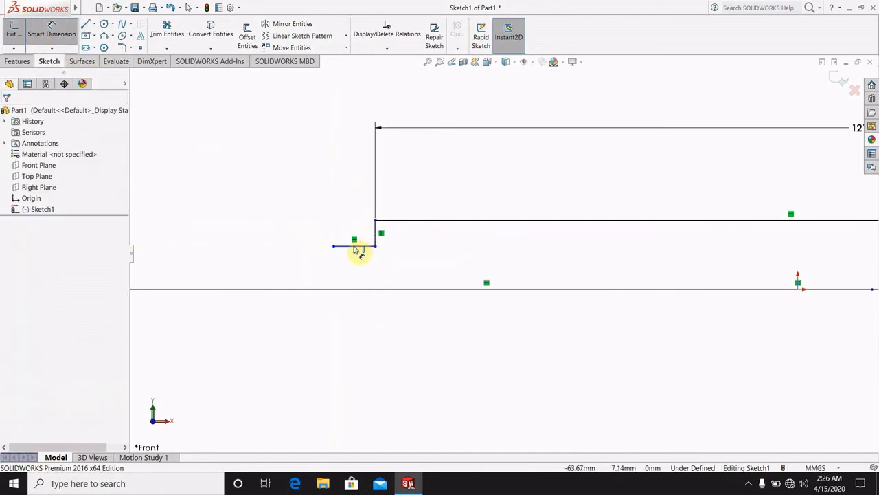
# Dimension the new short horizontal step line and set its length to 4 mm.
pyautogui.click(354, 246)
pyautogui.click(344, 167)
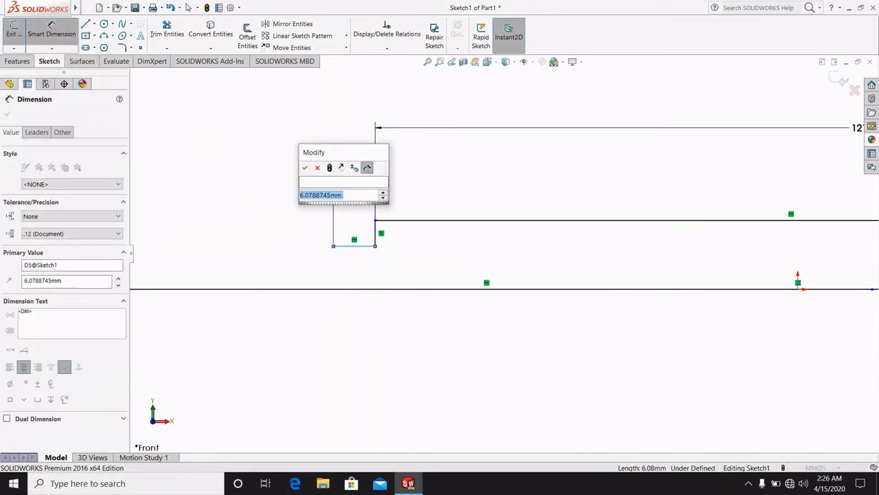
pyautogui.write('4')
pyautogui.press('Return')
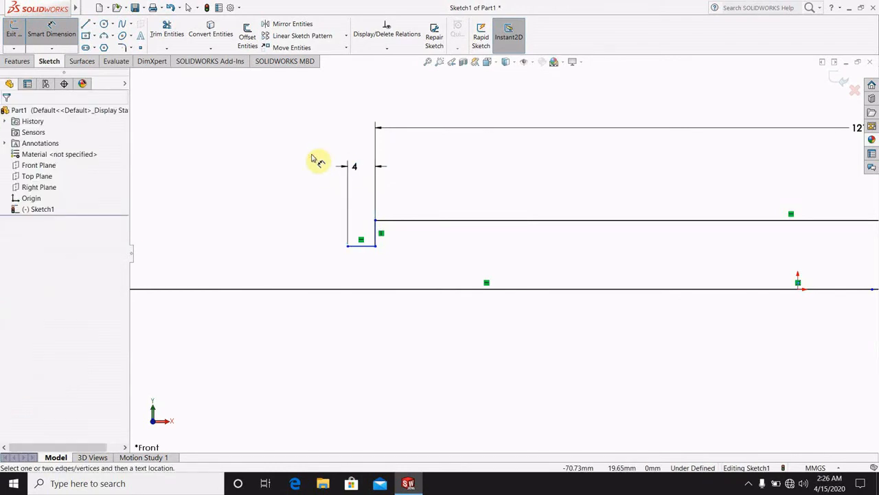
# Continue from the 4 mm line with a short vertical line down and a horizontal line about 4.5 mm long outward.
pyautogui.click(85, 24)
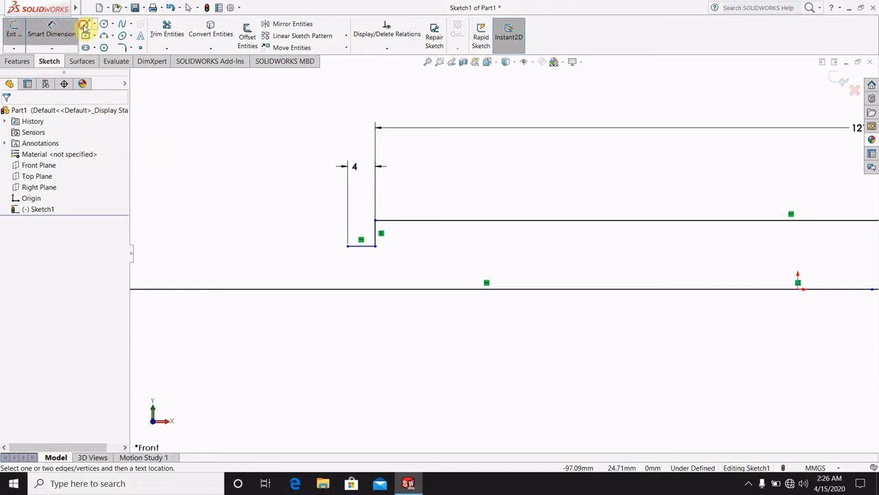
pyautogui.click(348, 246)
pyautogui.click(348, 263)
pyautogui.click(317, 264)
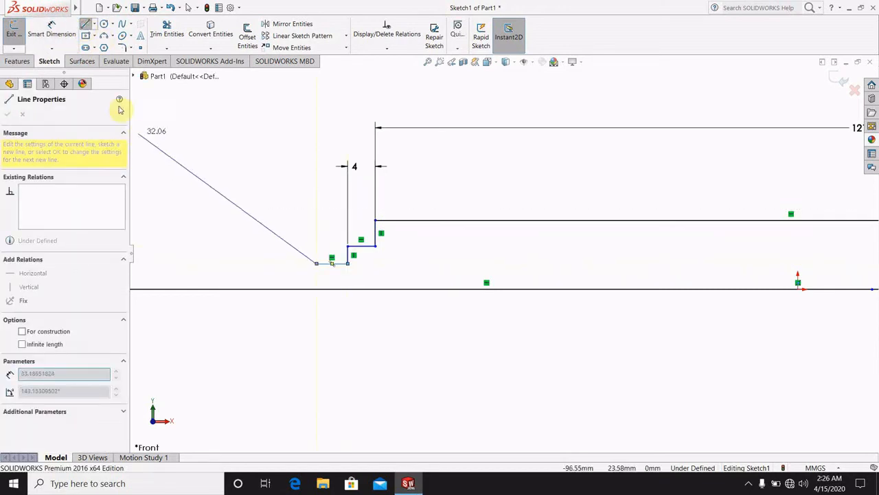
# Dimension the height of the outermost step line above the baseline and set it to 4 mm.
pyautogui.click(51, 31)
pyautogui.click(336, 264)
pyautogui.click(341, 289)
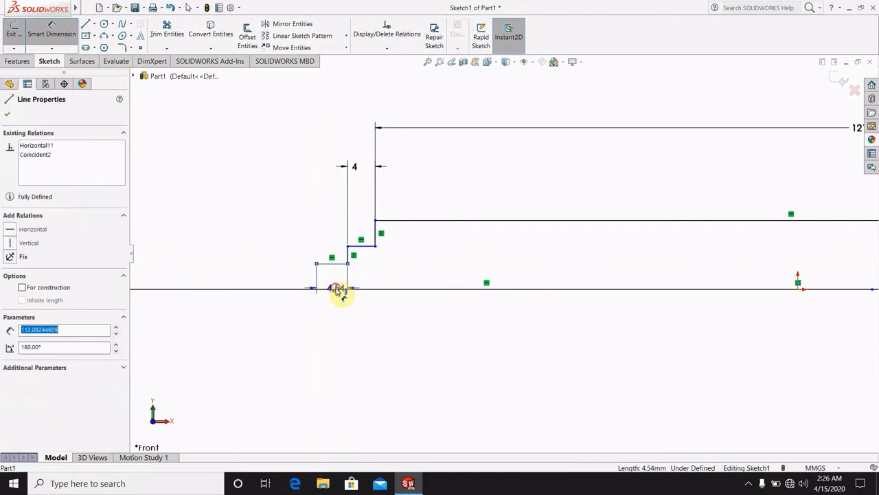
pyautogui.click(348, 282)
pyautogui.write('4')
pyautogui.press('Return')
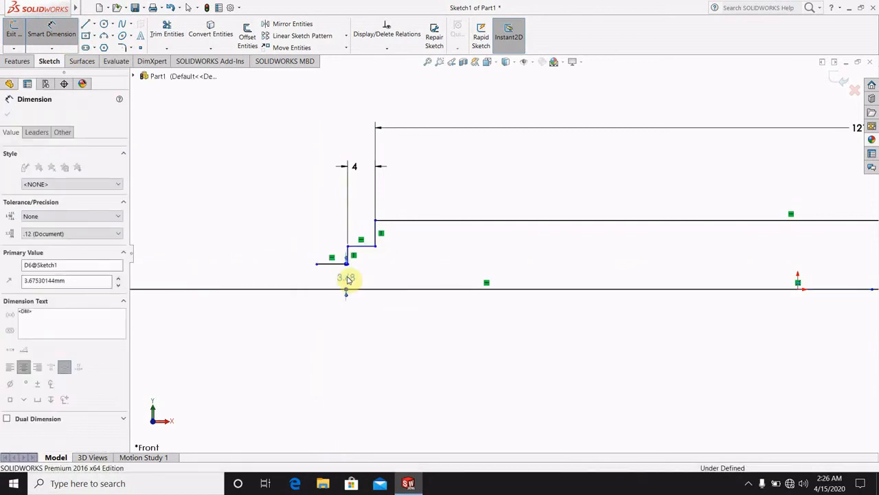
pyautogui.click(446, 383)
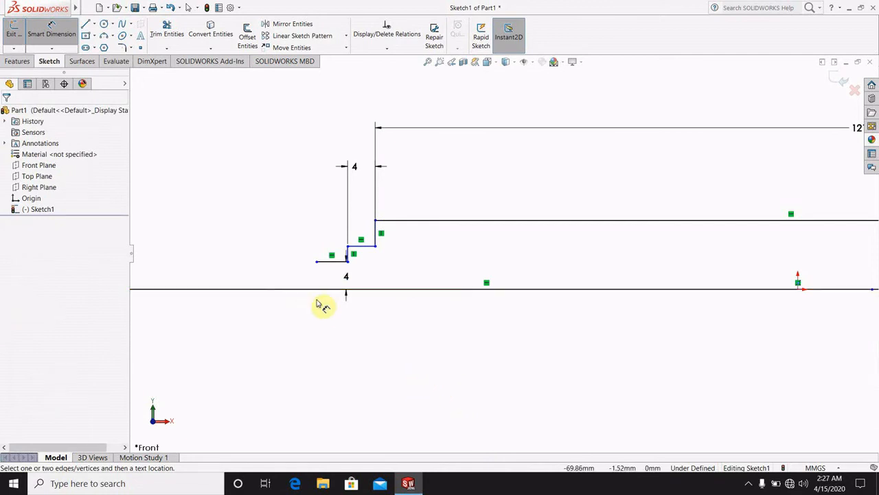
# Dimension the height of the 4 mm long step line above the baseline and set it to 6 mm.
pyautogui.scroll(-3, 321, 305)
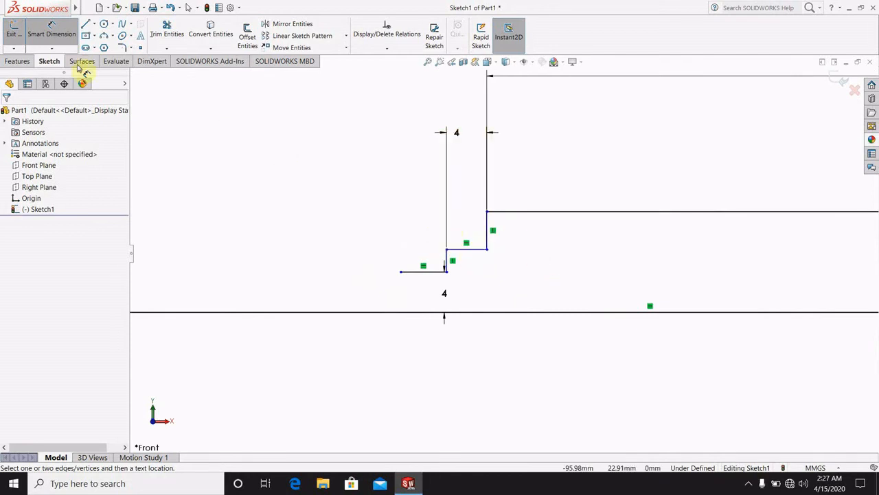
pyautogui.click(481, 249)
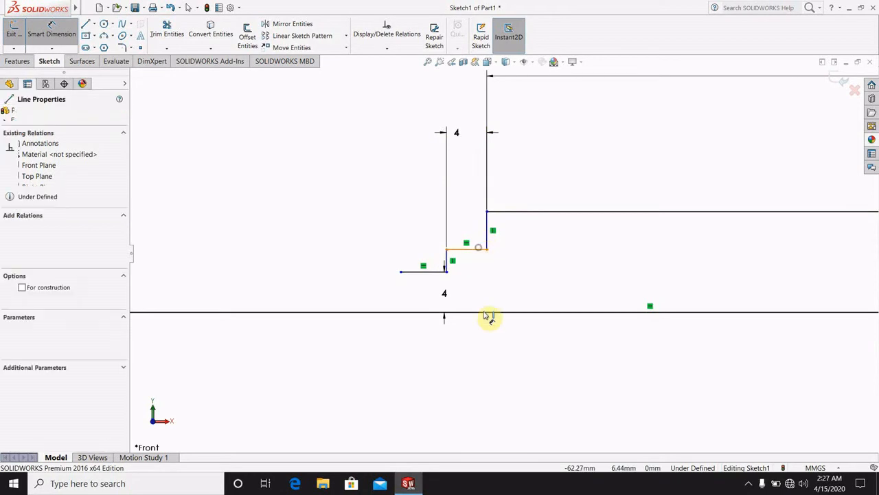
pyautogui.click(487, 313)
pyautogui.click(479, 283)
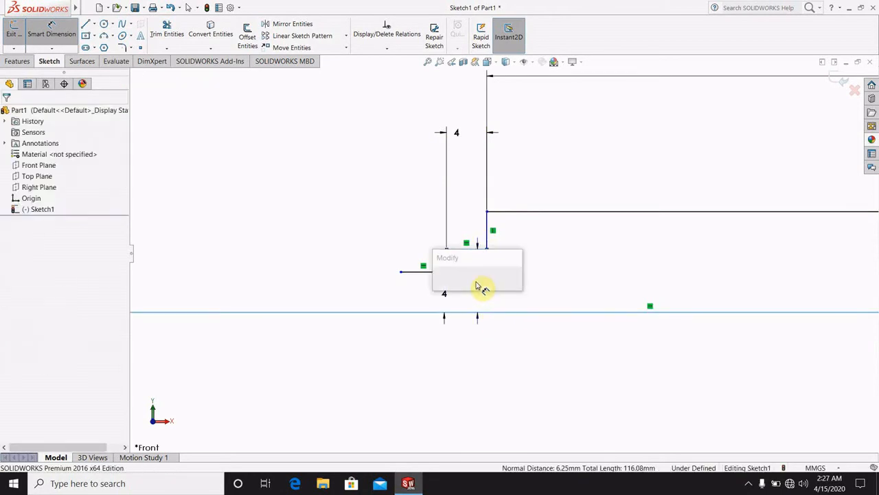
pyautogui.press('Return')
pyautogui.click(336, 168)
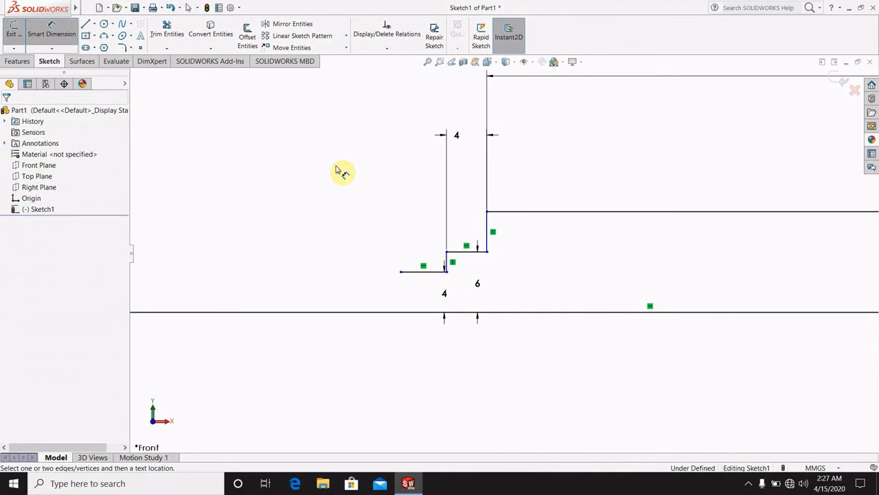
pyautogui.scroll(10, 724, 246)
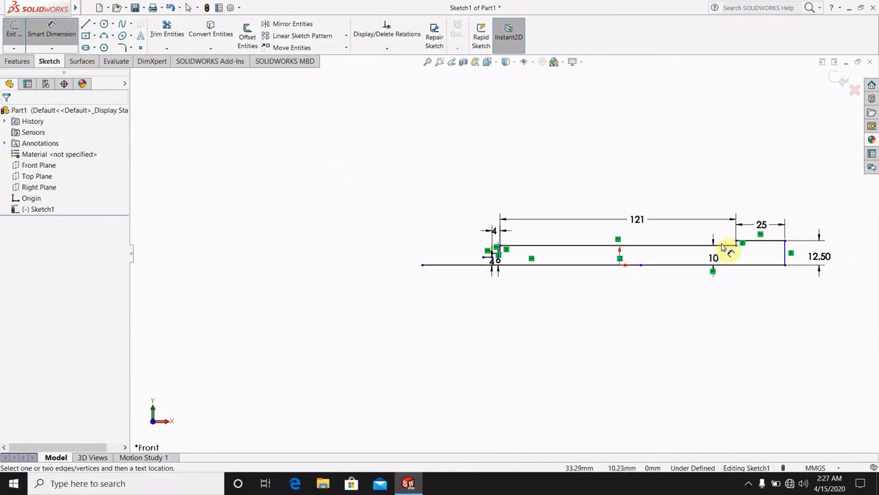
pyautogui.scroll(-6, 371, 264)
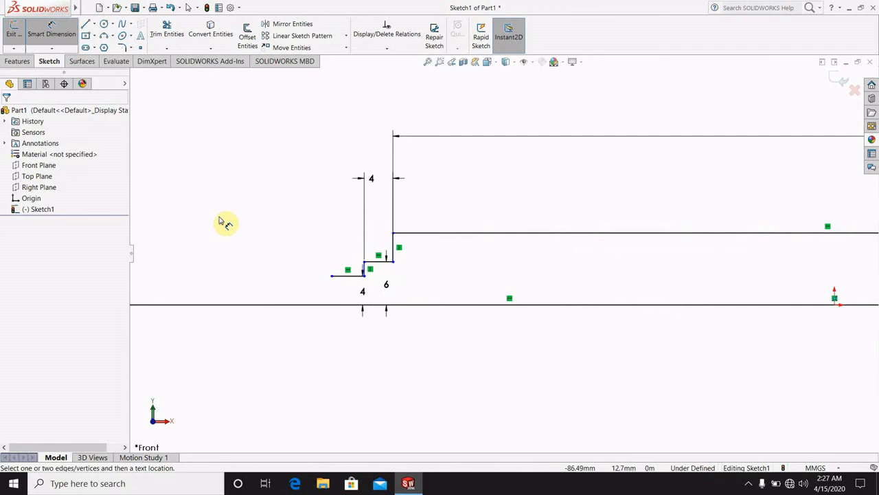
# Continue the profile with a short vertical line up to the 6 mm step's level and a horizontal line about 4.9 mm long outward.
pyautogui.click(85, 24)
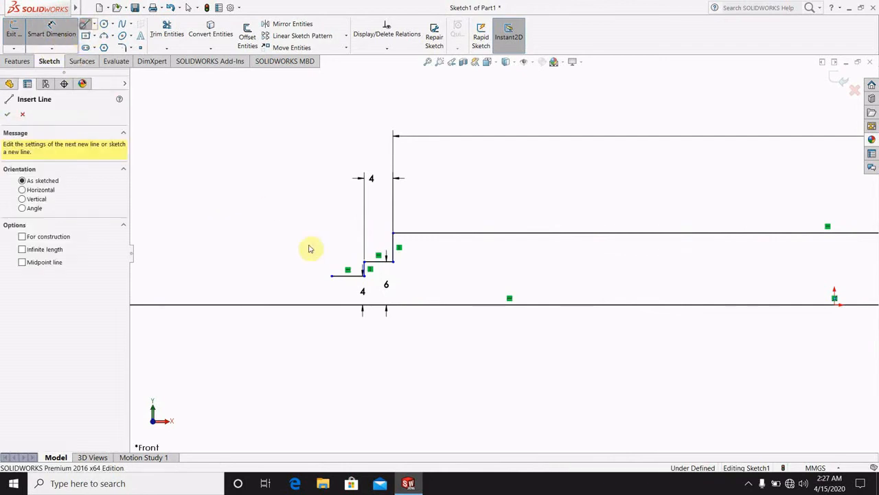
pyautogui.click(333, 275)
pyautogui.click(333, 261)
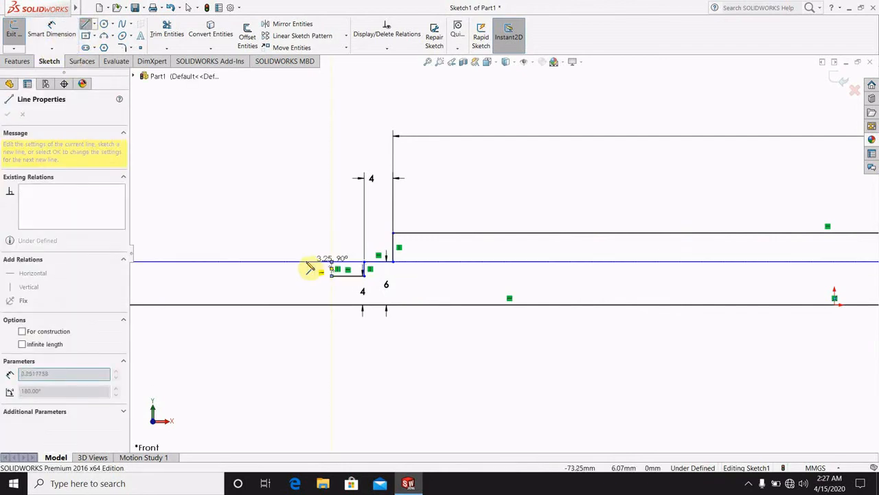
pyautogui.click(297, 262)
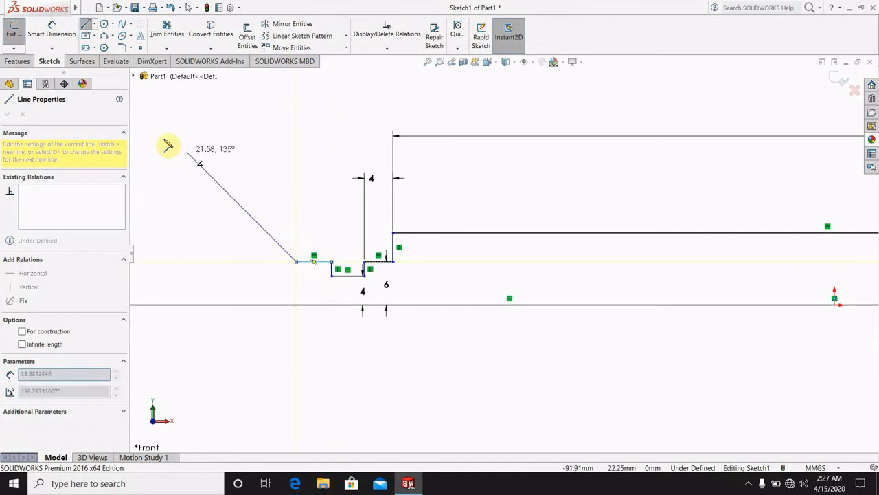
# Dimension the length of the new outermost horizontal line and set it to 10 mm.
pyautogui.click(51, 32)
pyautogui.click(323, 262)
pyautogui.click(314, 225)
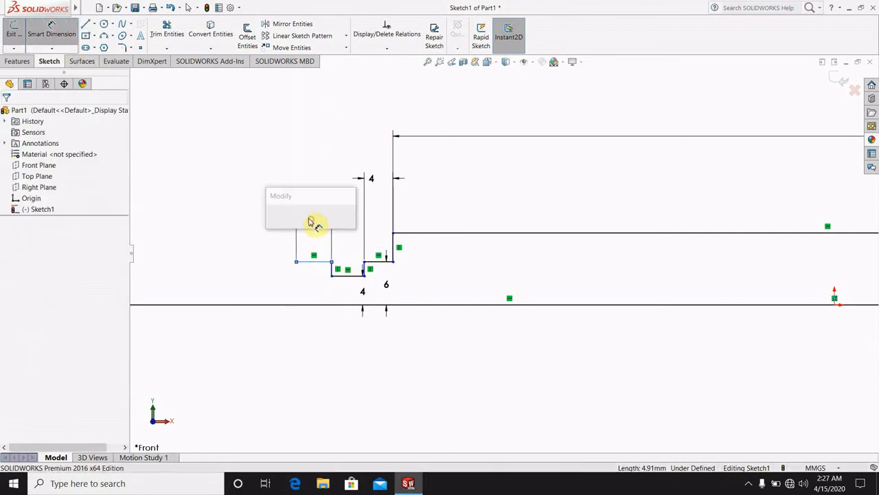
pyautogui.write('10')
pyautogui.press('Return')
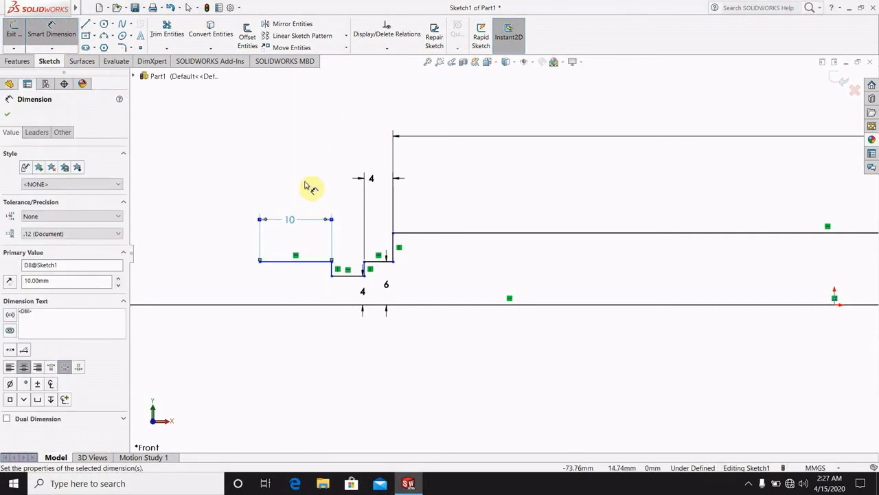
pyautogui.click(306, 180)
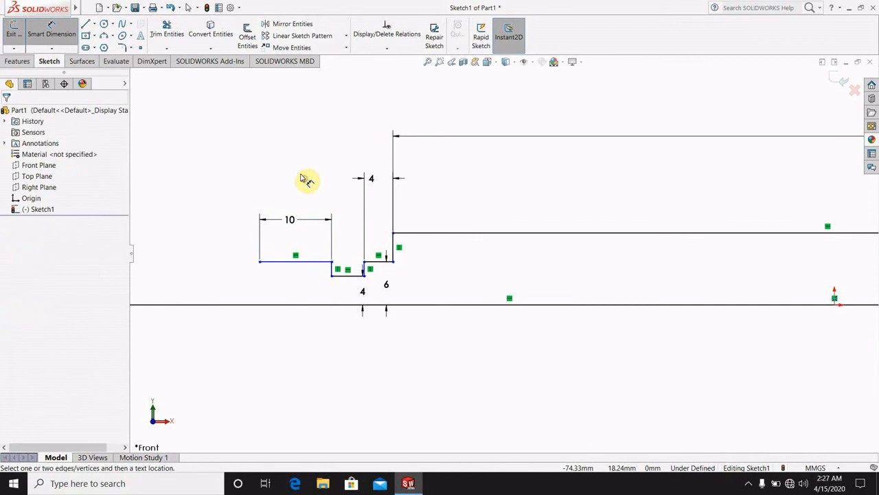
# Sketch a sloped line about 8 mm long from the outer end of the 10 mm line down to the baseline.
pyautogui.click(84, 25)
pyautogui.click(261, 263)
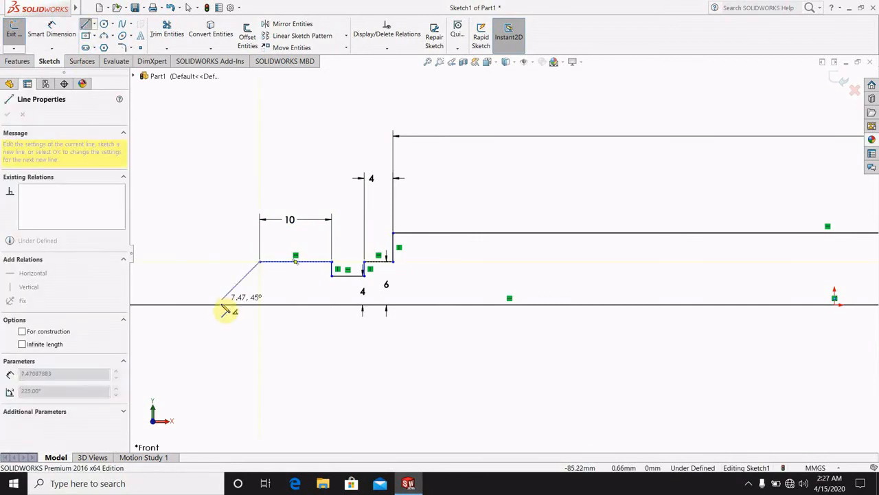
pyautogui.click(220, 303)
# Dimension the angle between the sloped end line and the baseline and set it to 60°.
pyautogui.click(44, 43)
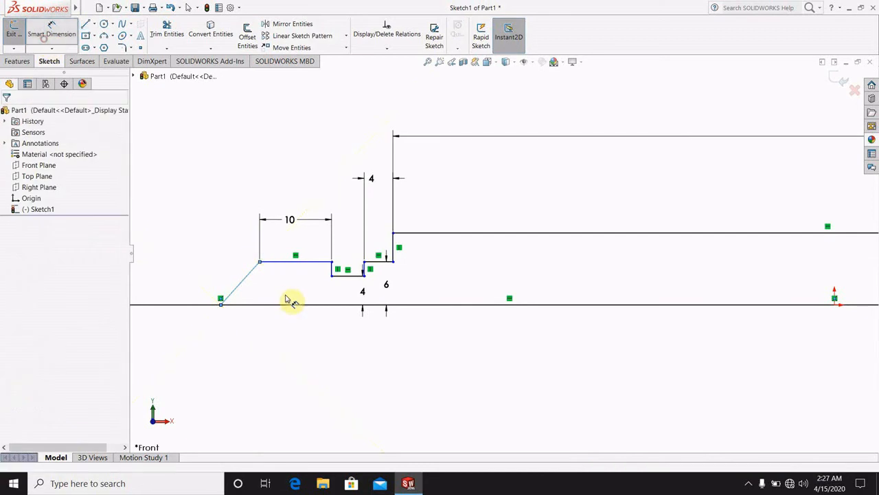
pyautogui.click(250, 276)
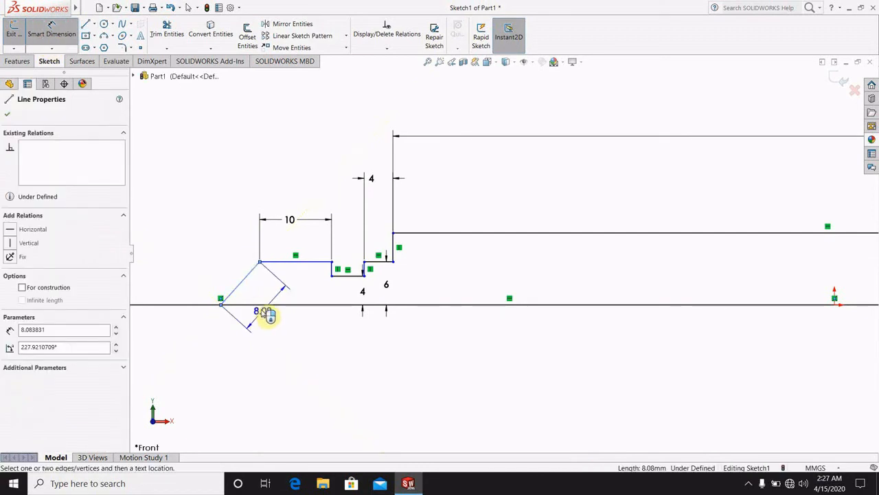
pyautogui.click(260, 304)
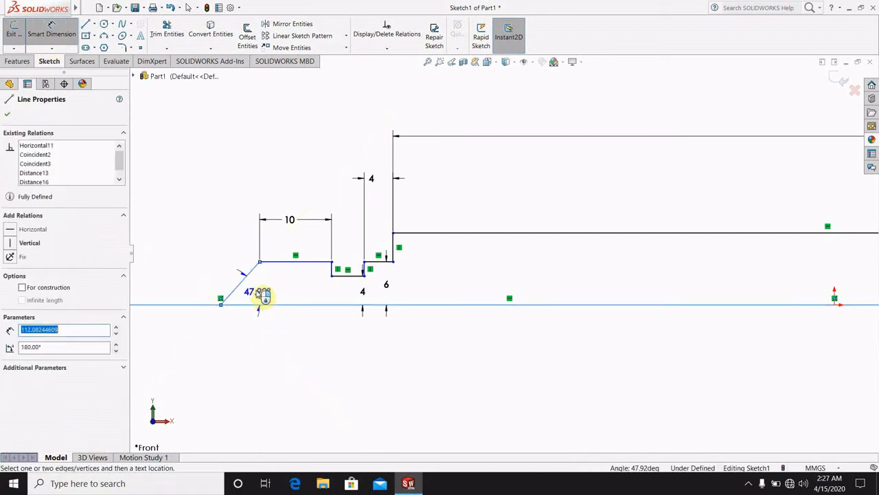
pyautogui.click(260, 293)
pyautogui.press('Return')
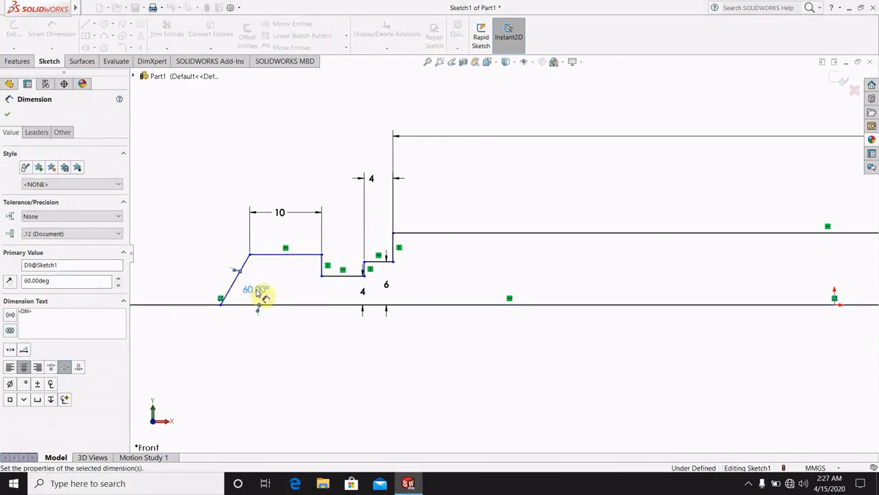
pyautogui.click(201, 183)
# Trim the baseline's excess beyond the sloped line and finish the profile sketch.
pyautogui.scroll(4, 502, 254)
pyautogui.scroll(3, 677, 275)
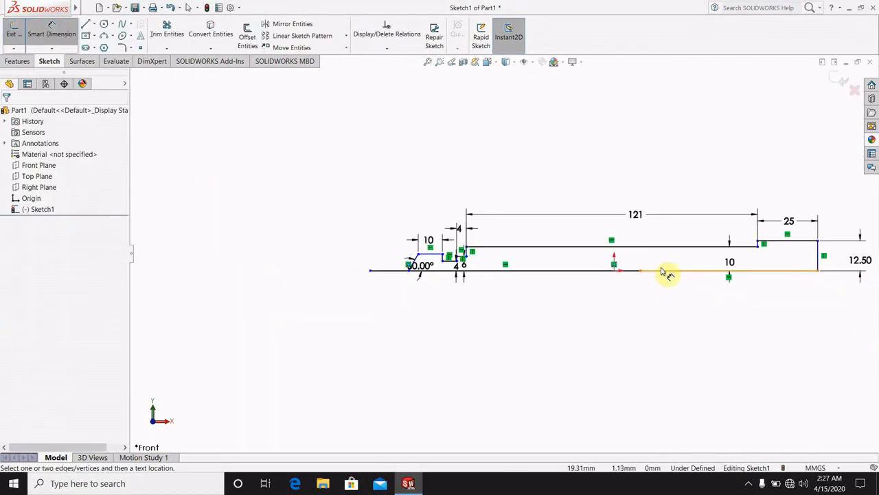
pyautogui.click(167, 35)
pyautogui.moveTo(359, 210); pyautogui.dragTo(355, 338)
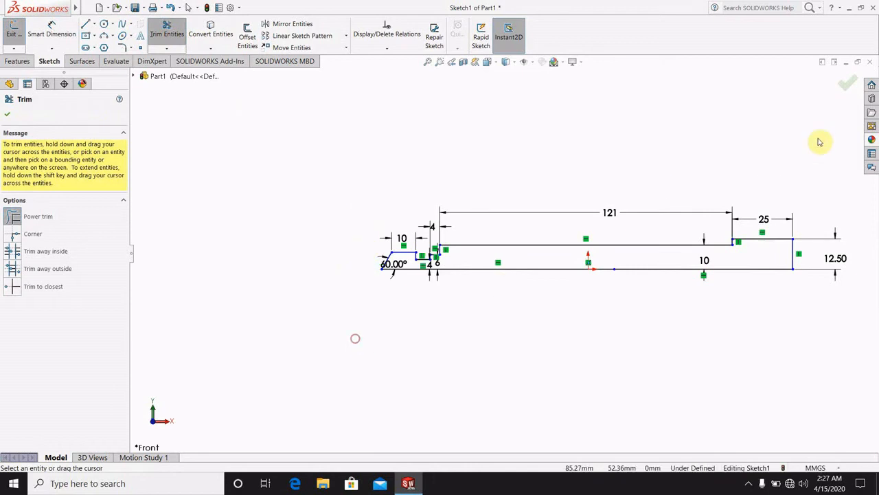
pyautogui.click(842, 85)
pyautogui.click(838, 80)
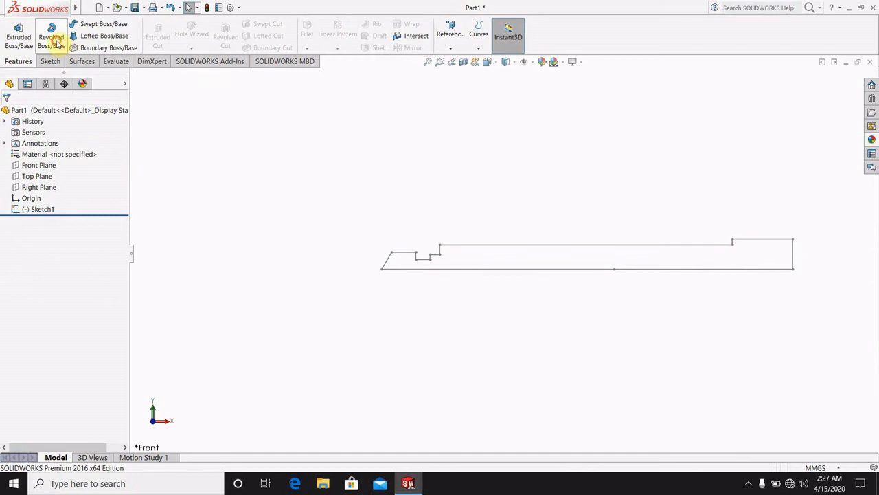
# Revolve the profile 360° around its long baseline to form the solid stepped shaft.
pyautogui.click(53, 39)
pyautogui.click(449, 273)
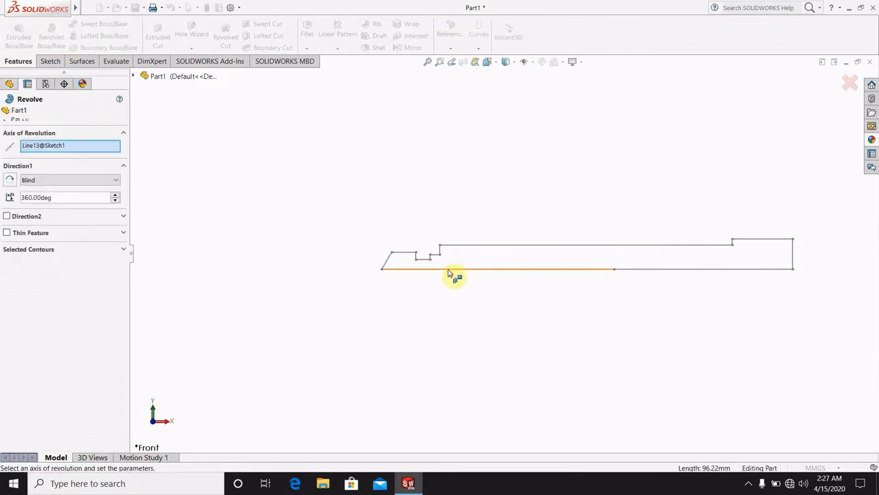
pyautogui.click(8, 115)
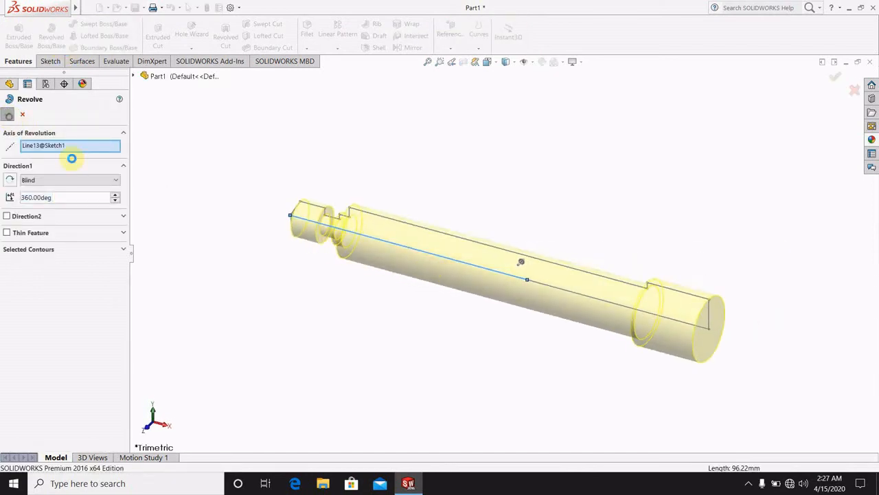
pyautogui.scroll(3, 636, 335)
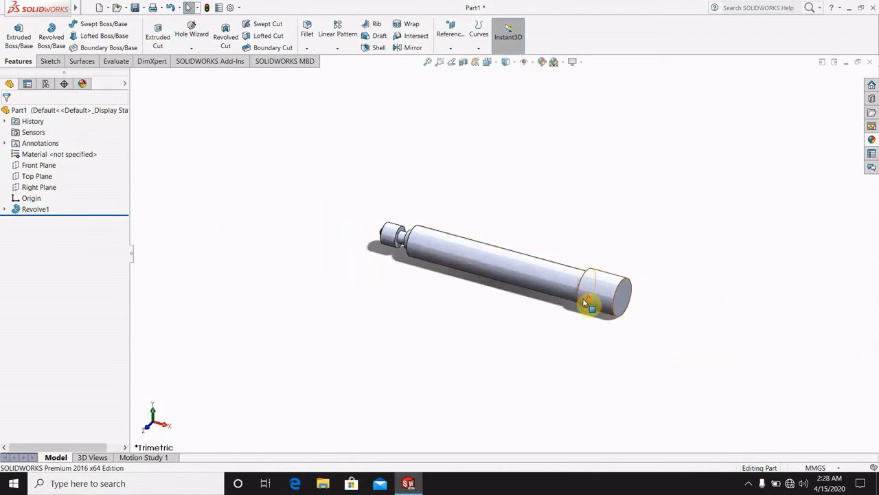
pyautogui.scroll(-3, 585, 303)
# Start a new sketch on the Front Plane, viewed from the front at the shaft's large head.
pyautogui.click(38, 167)
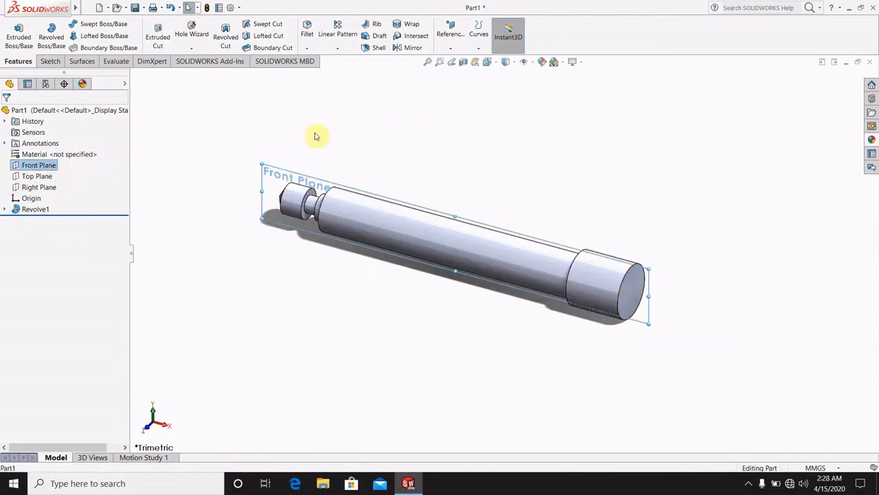
pyautogui.click(488, 63)
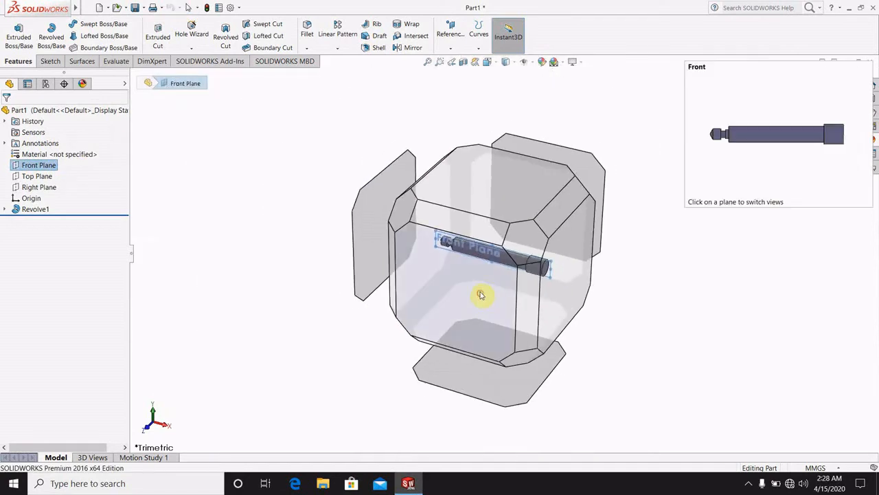
pyautogui.click(480, 293)
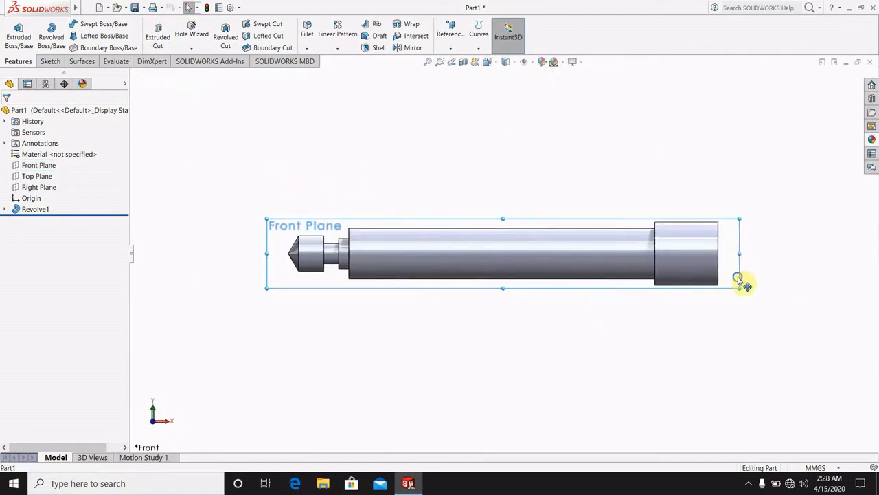
pyautogui.rightClick(740, 280)
pyautogui.click(757, 265)
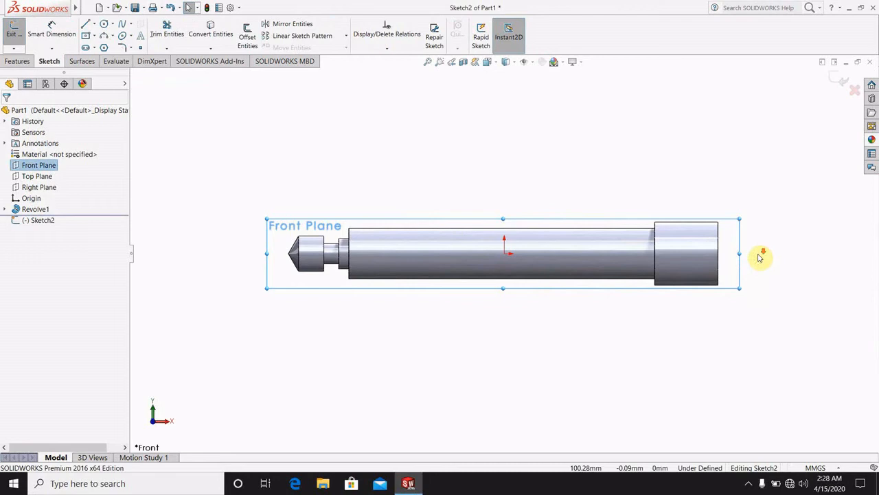
pyautogui.scroll(-4, 761, 256)
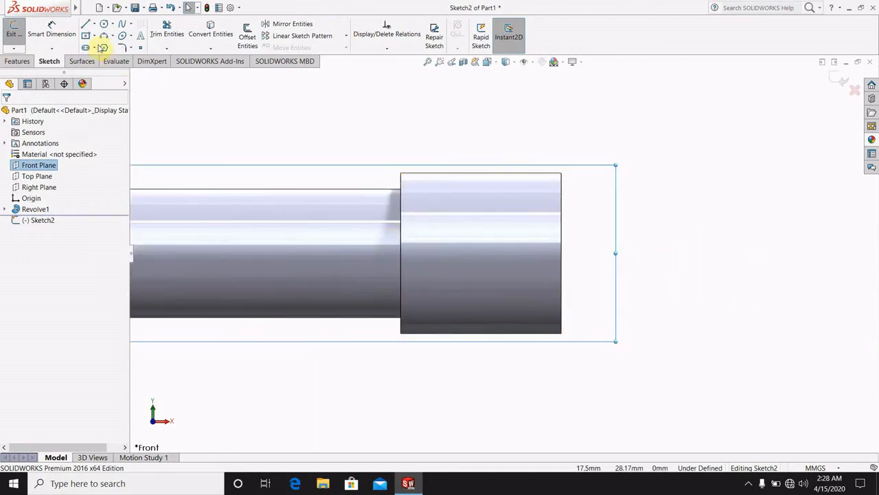
pyautogui.click(105, 25)
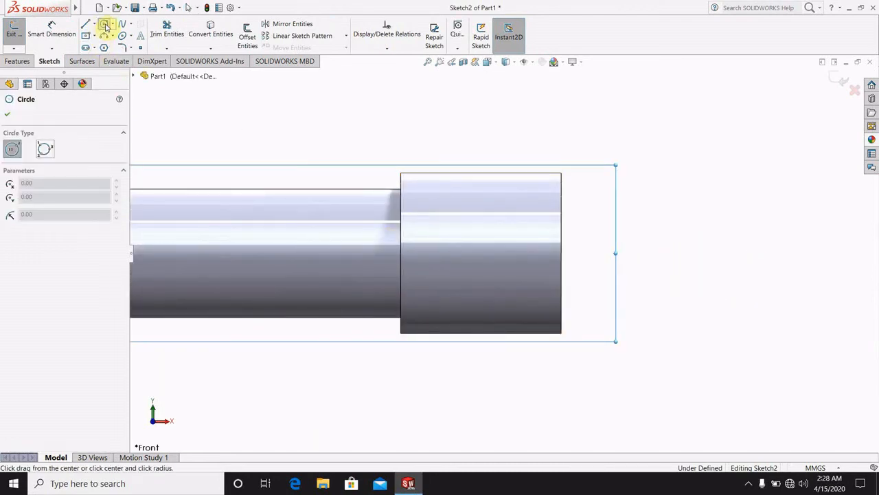
pyautogui.click(562, 253)
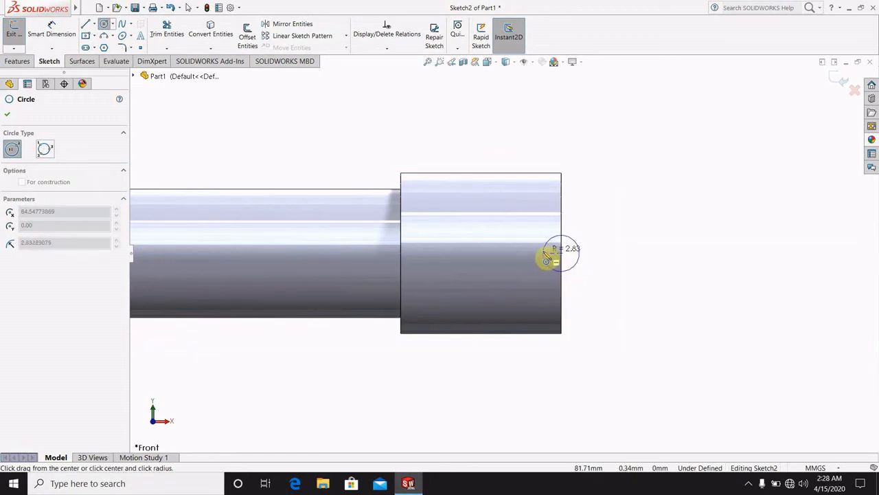
pyautogui.press('Escape')
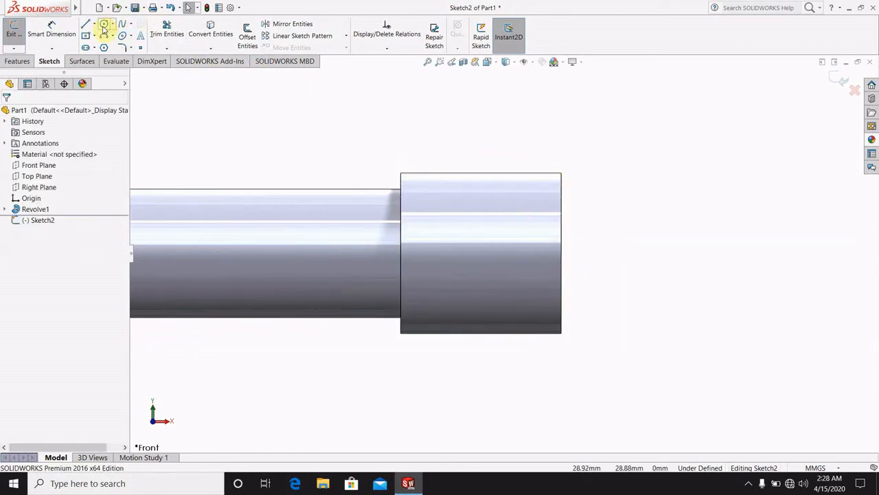
# Sketch a circle about 8.5 mm in diameter on the shaft's centre axis, inside the large head.
pyautogui.click(103, 26)
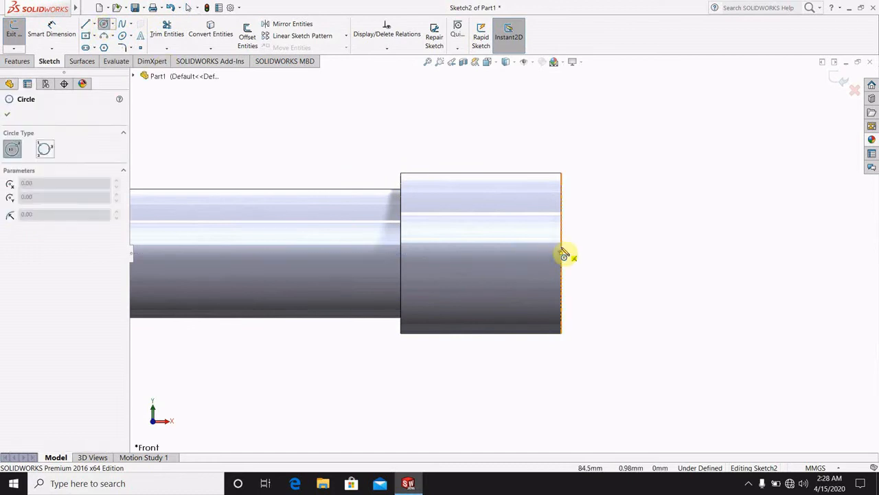
pyautogui.click(520, 253)
pyautogui.click(519, 280)
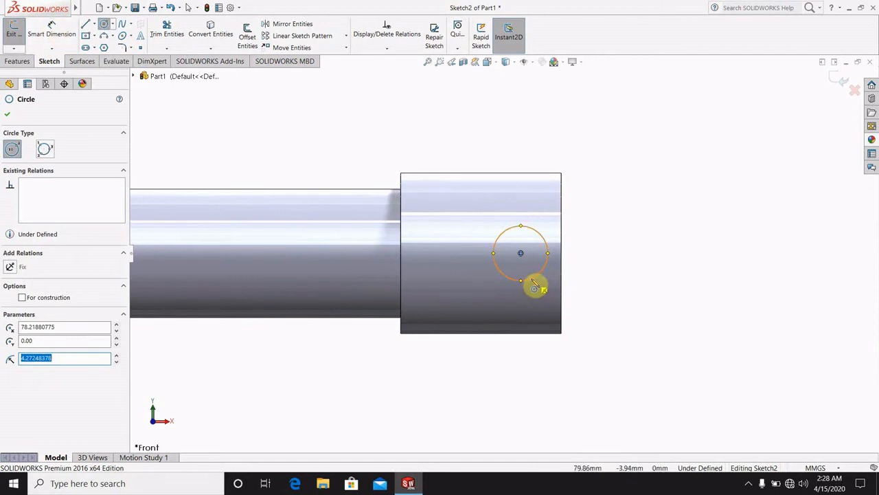
# Dimension the circle's diameter and set it to 11 mm.
pyautogui.click(51, 29)
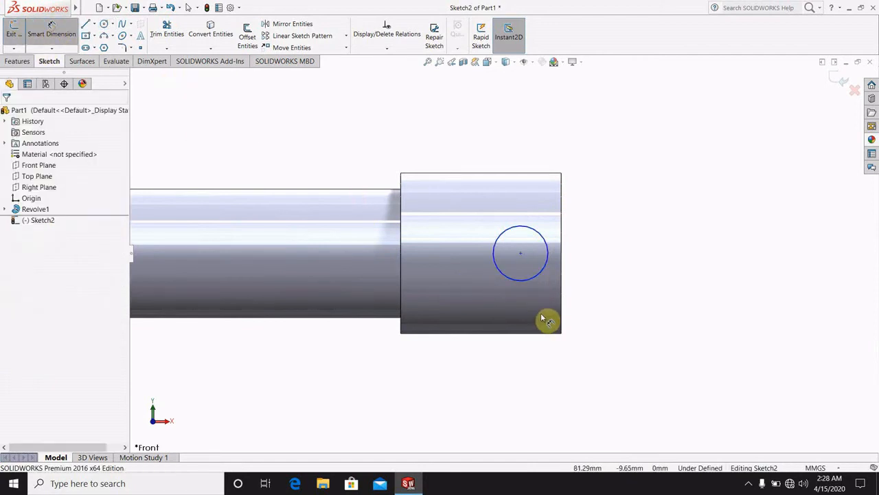
pyautogui.click(534, 280)
pyautogui.click(642, 323)
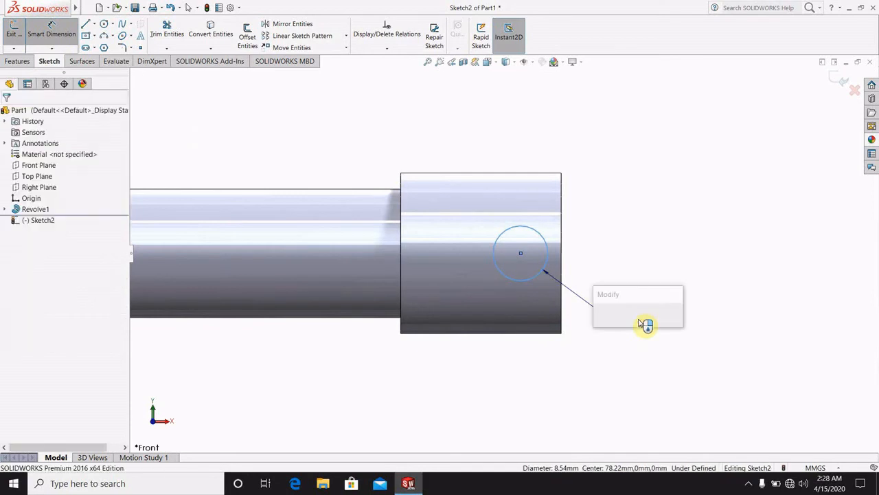
pyautogui.write('1')
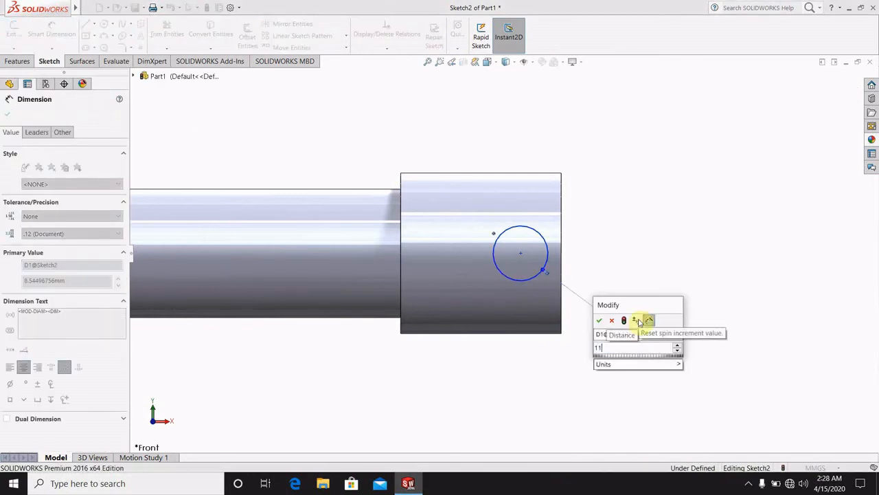
pyautogui.write('1')
pyautogui.press('Return')
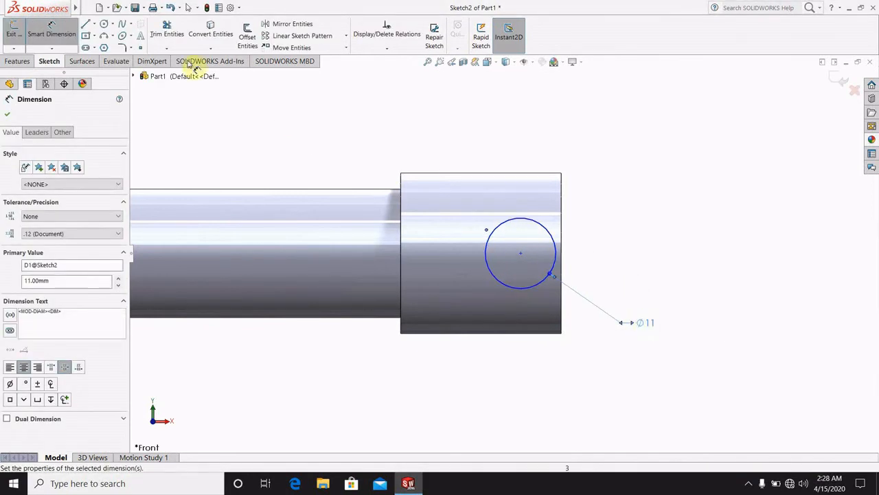
# Dimension the circle's centre 12.5 mm from the head's end face and finish the sketch.
pyautogui.click(534, 256)
pyautogui.click(562, 258)
pyautogui.click(653, 259)
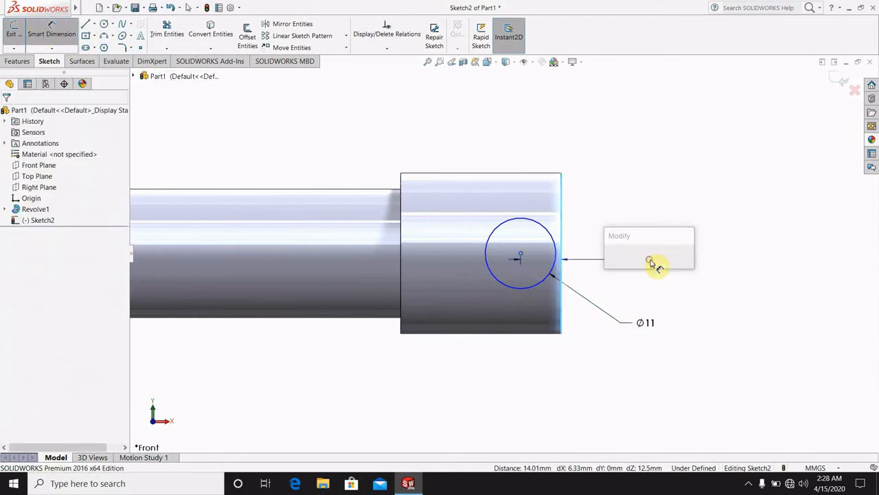
pyautogui.write('12.5')
pyautogui.press('Return')
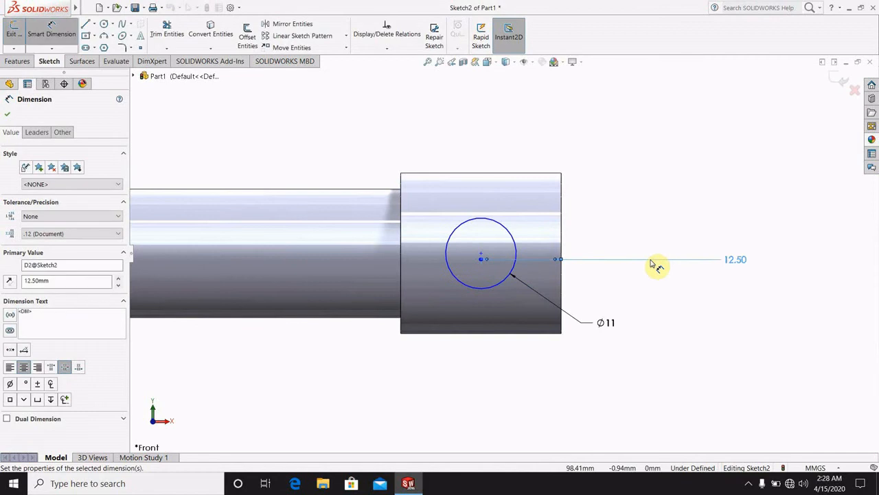
pyautogui.click(700, 172)
pyautogui.click(832, 87)
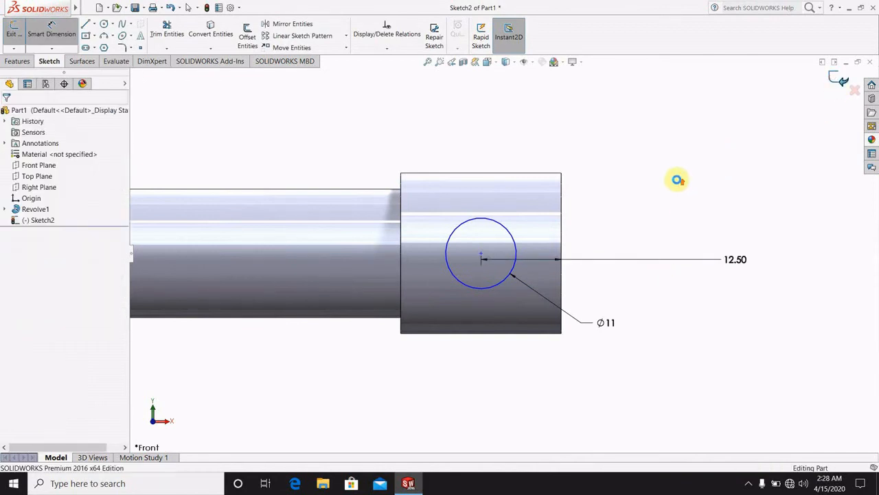
pyautogui.moveTo(661, 192); pyautogui.dragTo(574, 293, button='middle')
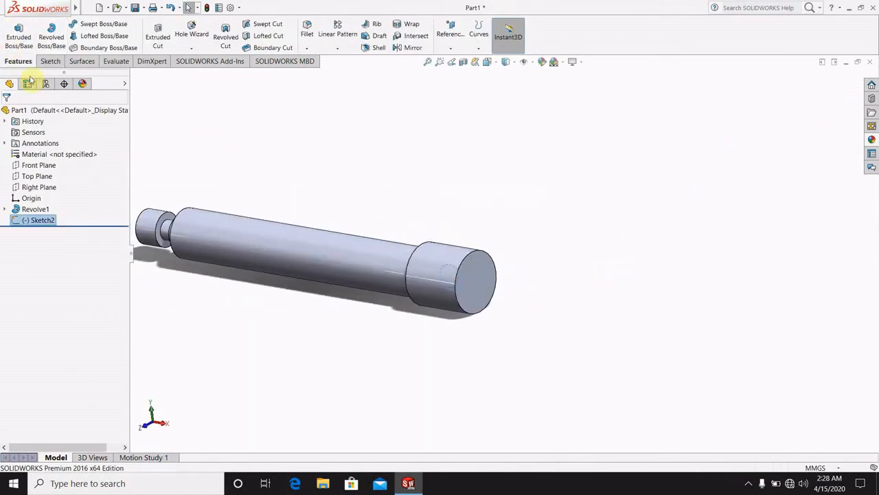
# Cut the 11 mm circle from the sketch plane with an extruded cut set to Through All.
pyautogui.click(157, 34)
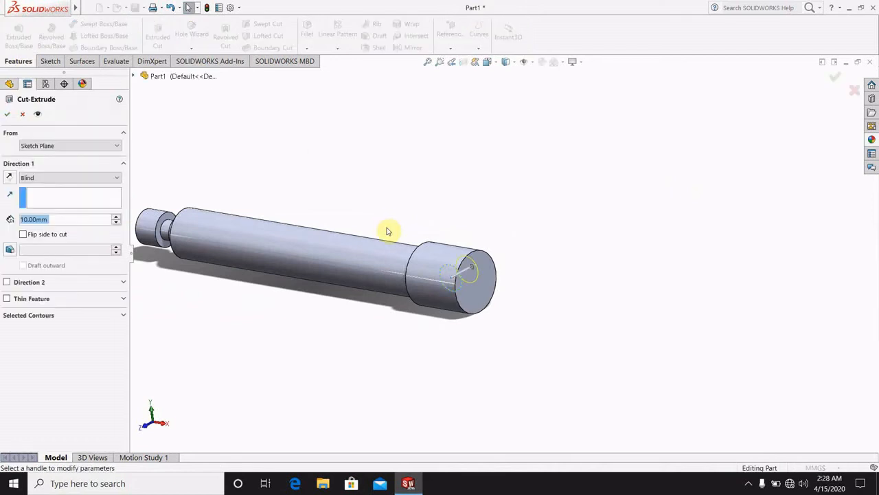
pyautogui.click(86, 179)
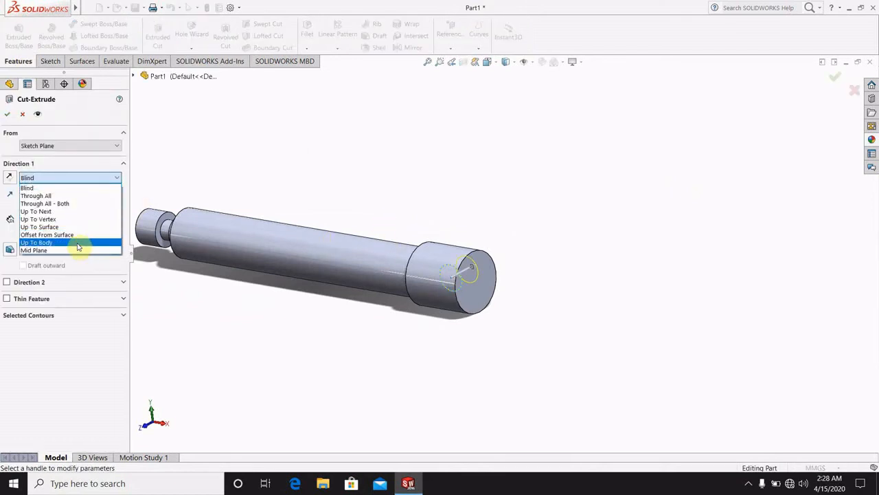
pyautogui.click(61, 195)
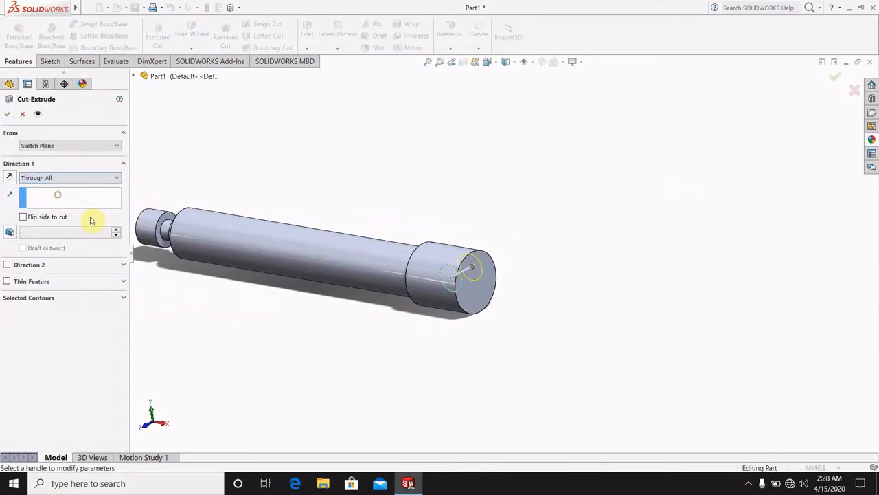
pyautogui.click(7, 114)
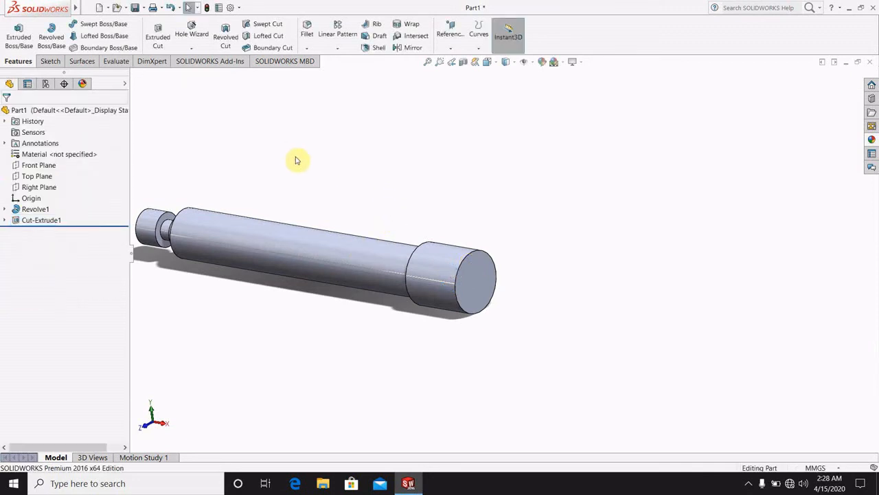
# Open the cut's sketch to check the circle, and exit it again.
pyautogui.click(47, 222)
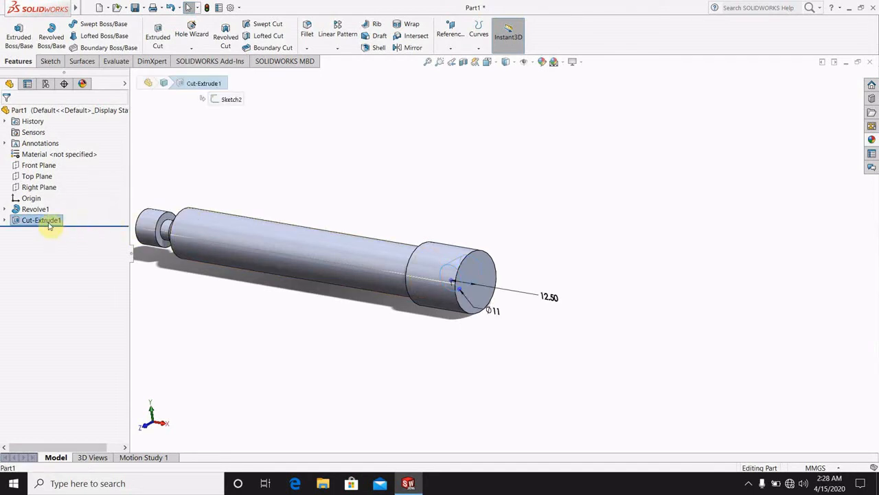
pyautogui.rightClick(49, 222)
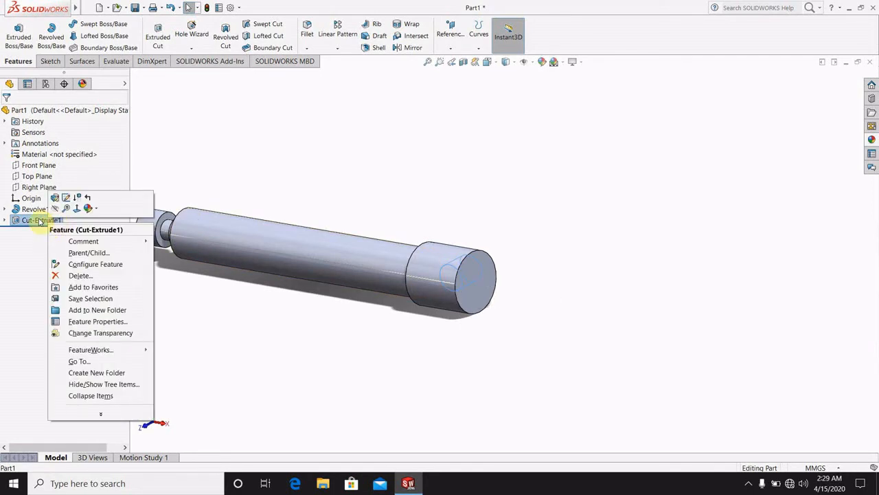
pyautogui.click(40, 221)
pyautogui.click(46, 222)
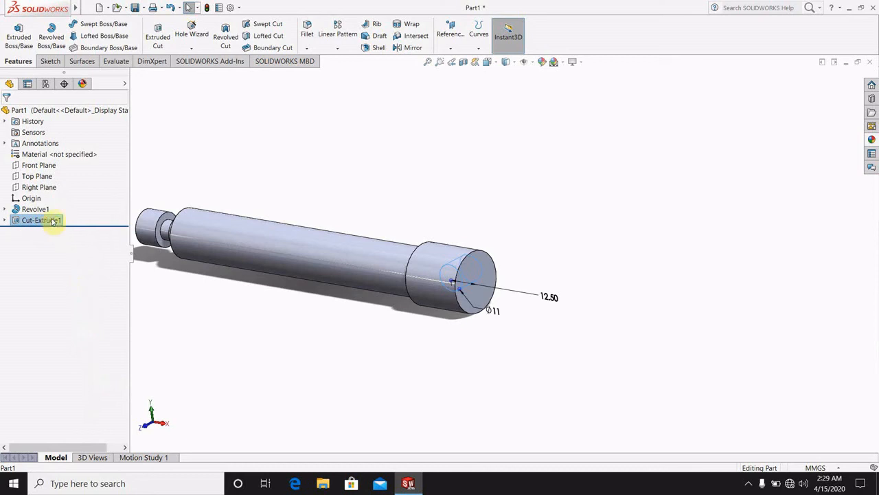
pyautogui.rightClick(54, 222)
pyautogui.click(65, 199)
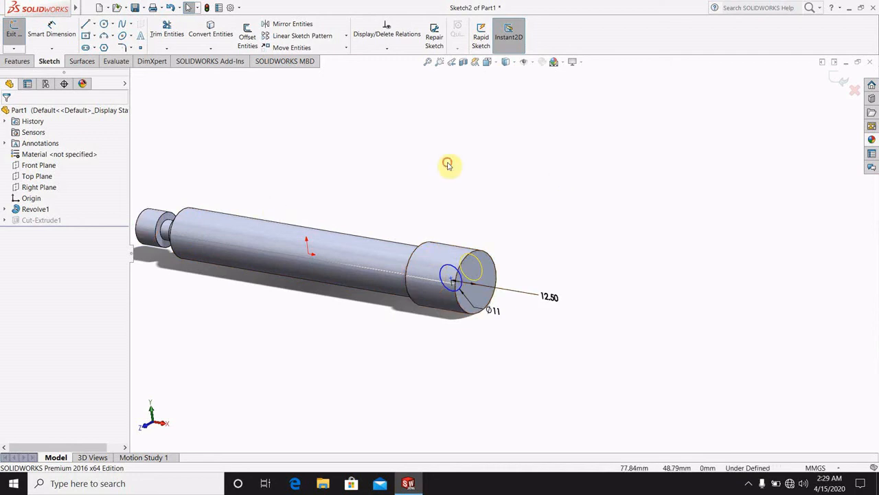
pyautogui.click(836, 82)
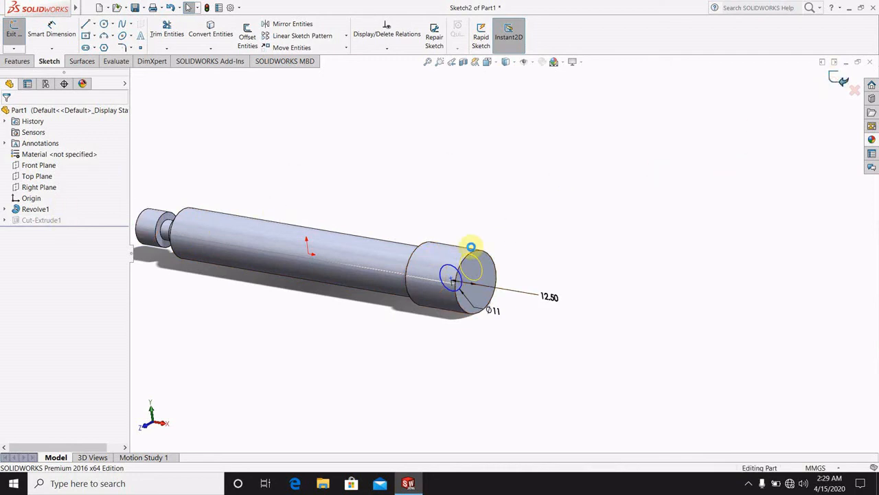
# Delete the Through All cut feature but keep its circle sketch.
pyautogui.rightClick(43, 222)
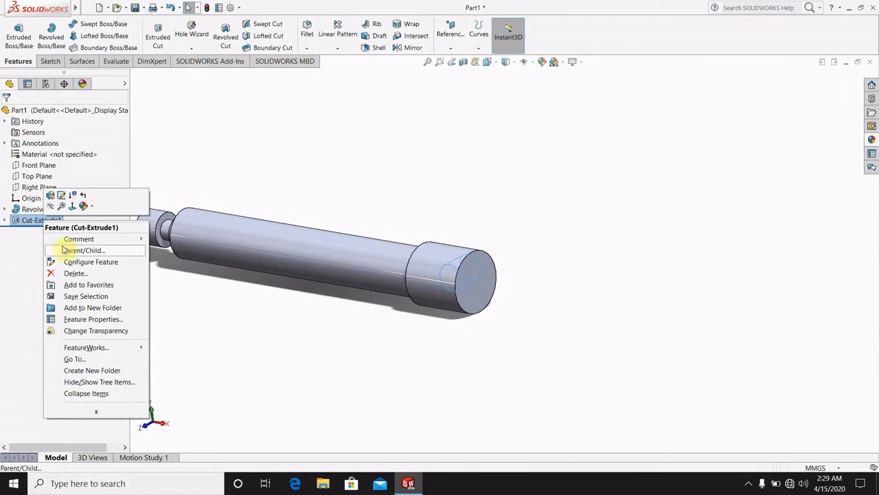
pyautogui.click(74, 274)
pyautogui.click(509, 183)
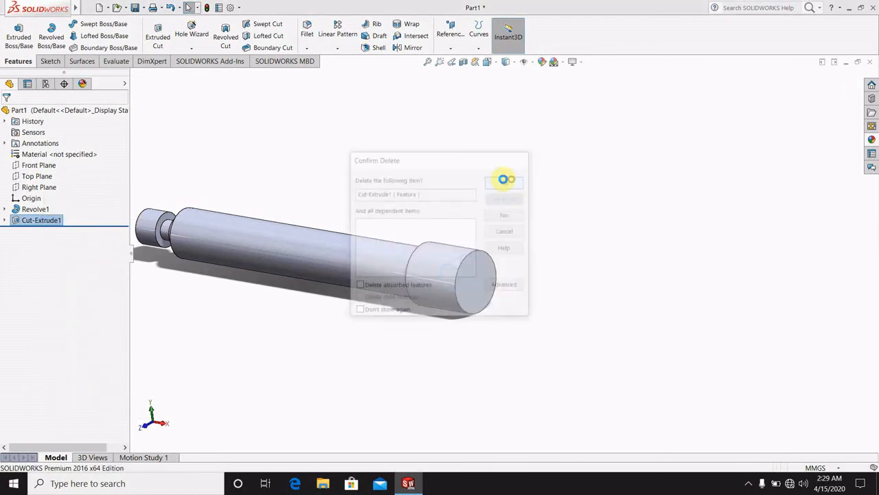
# Cut the 11 mm circle through both sides of the large head with a Mid Plane extruded cut of increased depth.
pyautogui.click(161, 43)
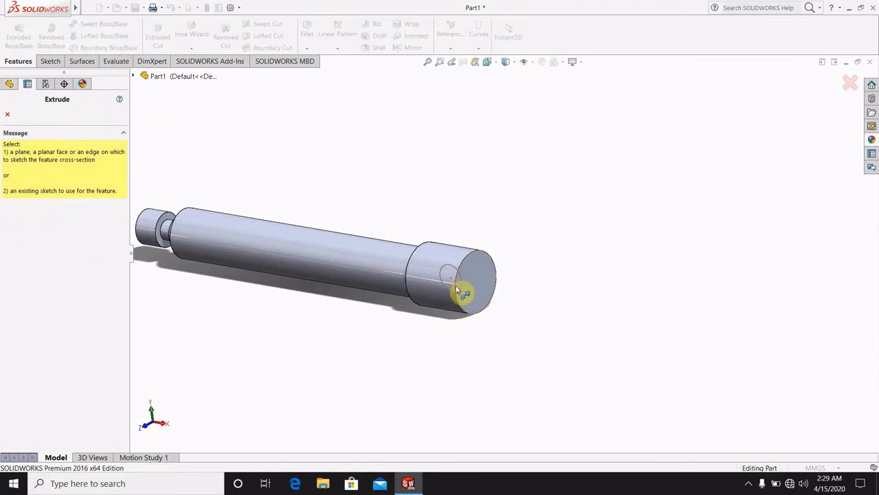
pyautogui.click(462, 290)
pyautogui.click(62, 178)
pyautogui.click(73, 248)
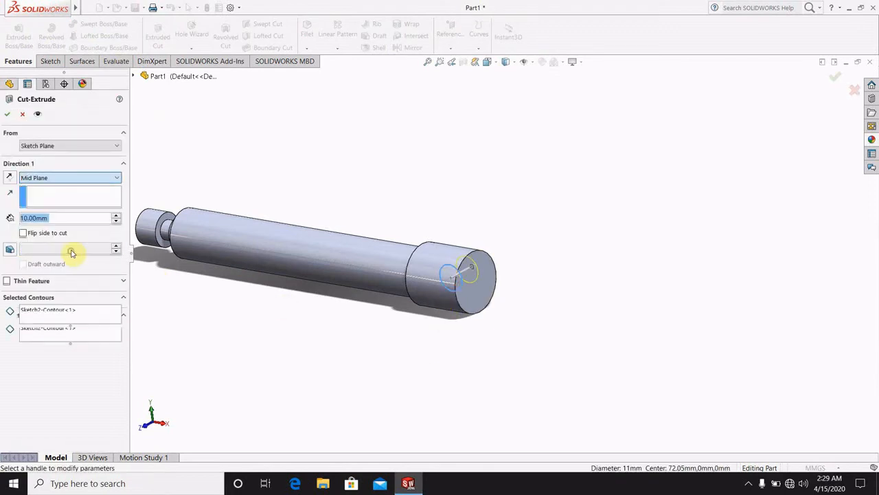
pyautogui.click(117, 215)
pyautogui.click(117, 215)
pyautogui.click(118, 215)
pyautogui.click(118, 215)
pyautogui.click(117, 215)
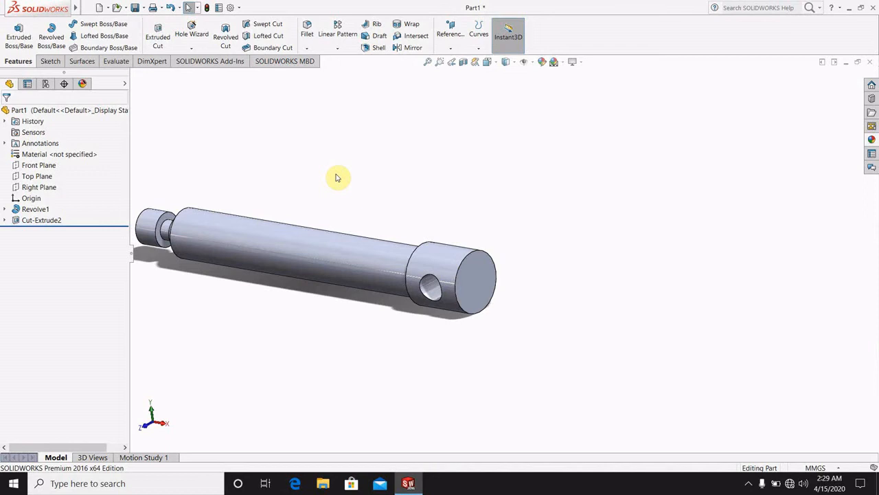
# Start an angle-distance chamfer on the two outer circular edges of the shaft's large head.
pyautogui.scroll(-1, 338, 177)
pyautogui.moveTo(330, 148); pyautogui.dragTo(353, 139, button='middle')
pyautogui.scroll(3, 361, 150)
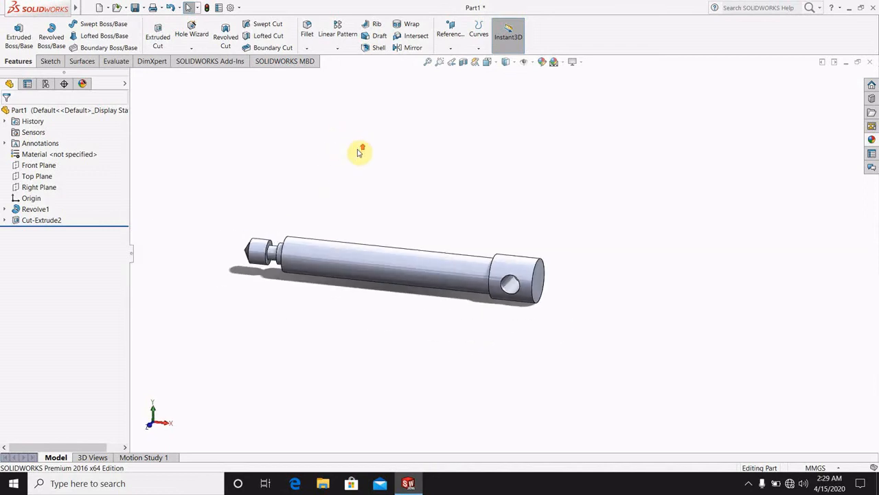
pyautogui.click(307, 48)
pyautogui.click(318, 71)
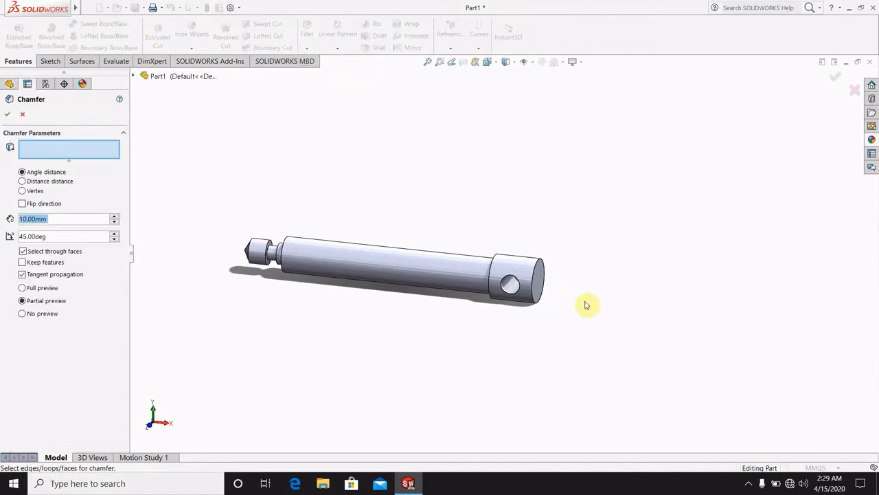
pyautogui.scroll(-5, 529, 282)
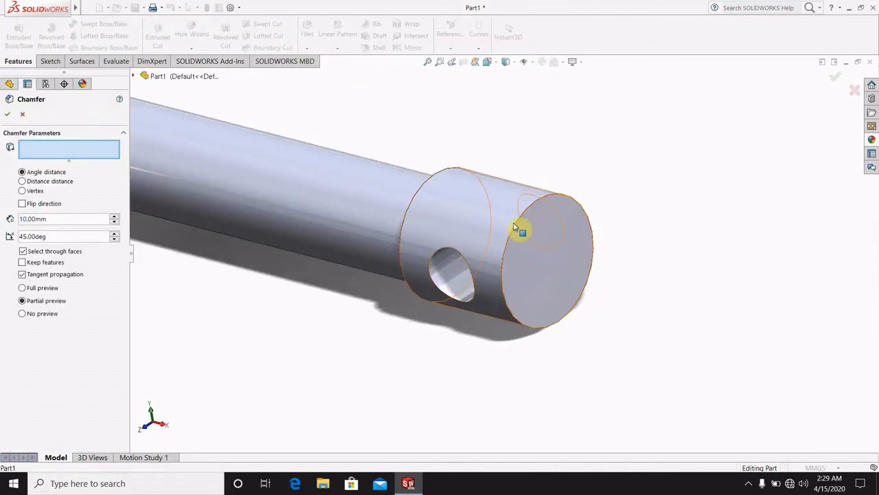
pyautogui.click(520, 230)
pyautogui.moveTo(516, 229); pyautogui.dragTo(581, 246, button='middle')
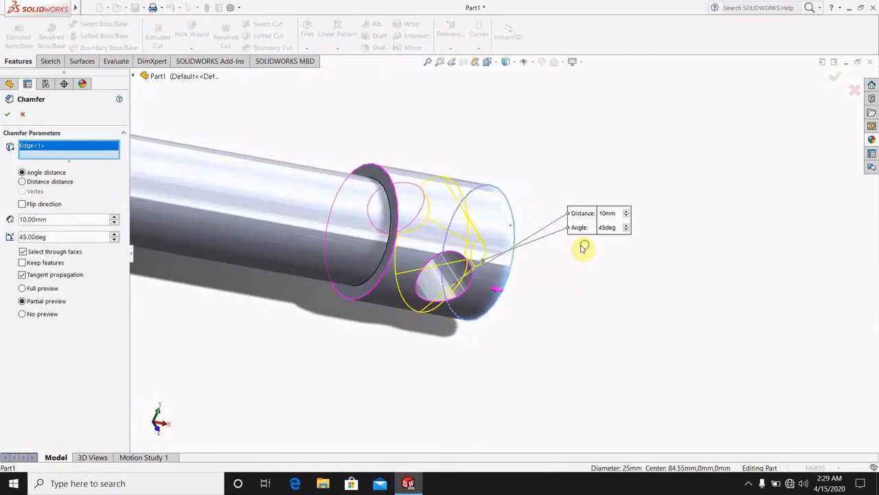
pyautogui.click(388, 270)
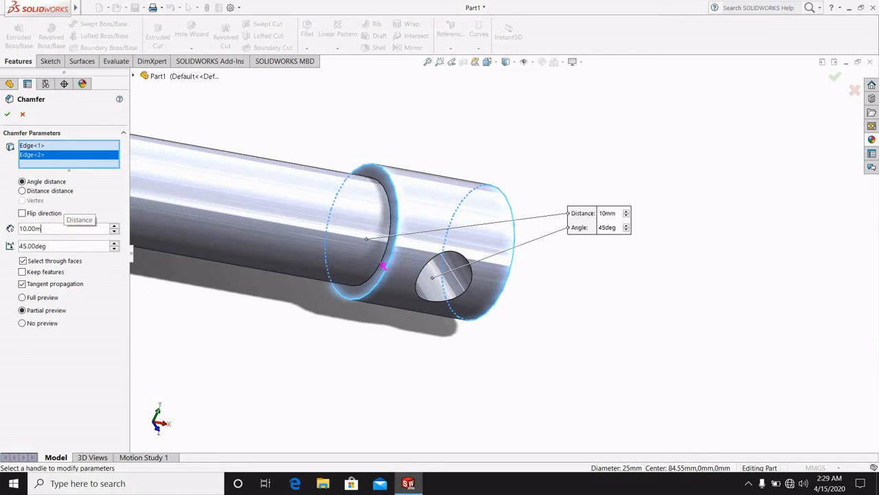
# Set the chamfer distance to 2 mm.
pyautogui.press('BackSpace')
pyautogui.press('BackSpace')
pyautogui.press('BackSpace')
pyautogui.press('BackSpace')
pyautogui.press('BackSpace')
pyautogui.press('BackSpace')
pyautogui.write('2')
pyautogui.press('Return')
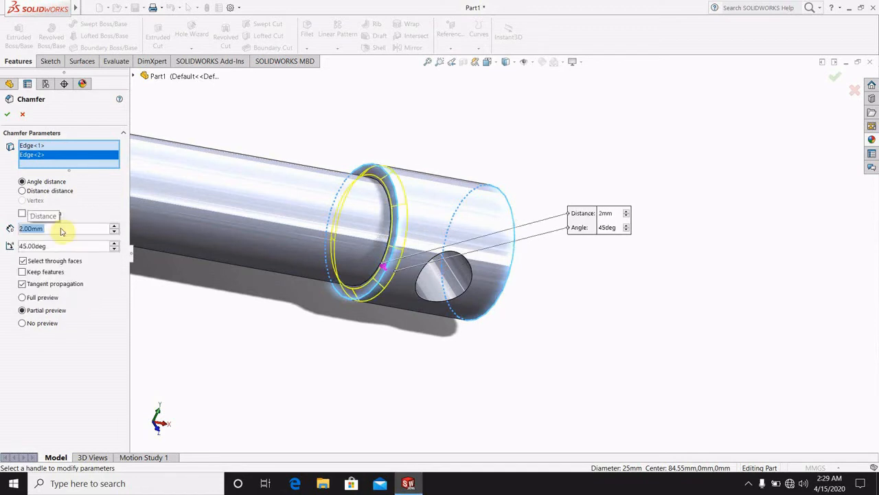
# Remove the end-face edge from the chamfer selection and apply the chamfer only to the head's edge facing the shaft.
pyautogui.scroll(3, 463, 325)
pyautogui.moveTo(467, 318); pyautogui.dragTo(397, 324, button='middle')
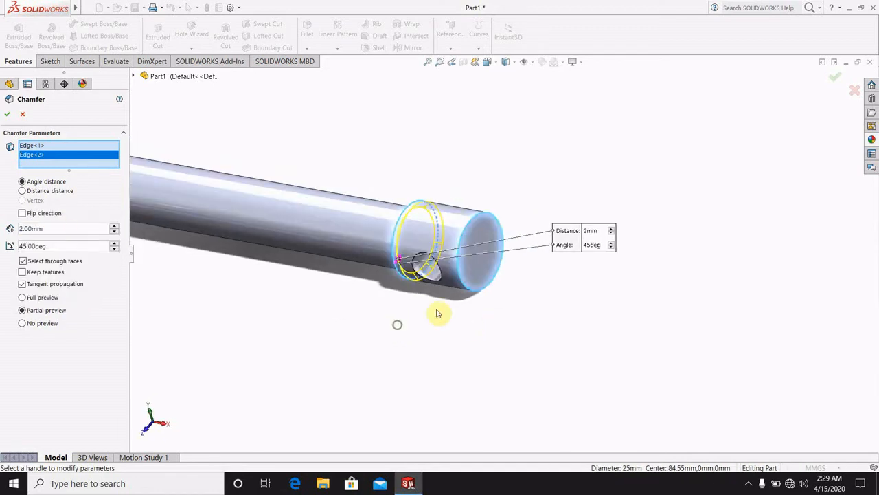
pyautogui.click(69, 147)
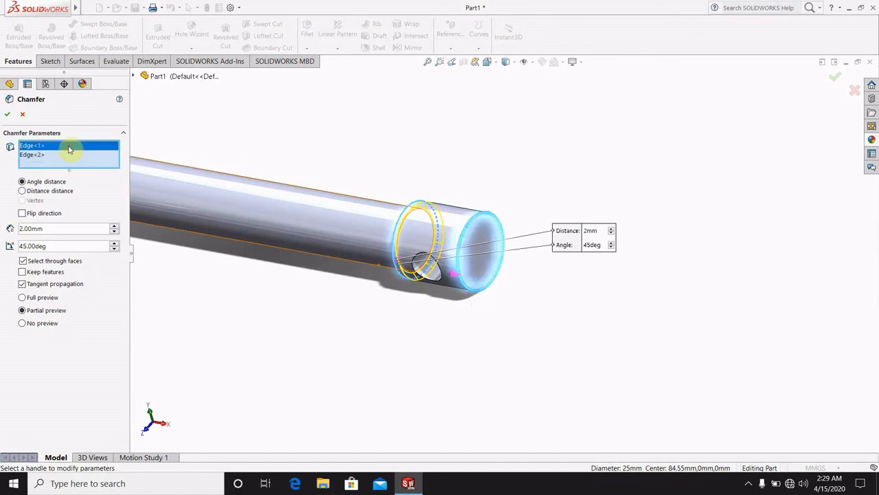
pyautogui.rightClick(69, 149)
pyautogui.click(93, 163)
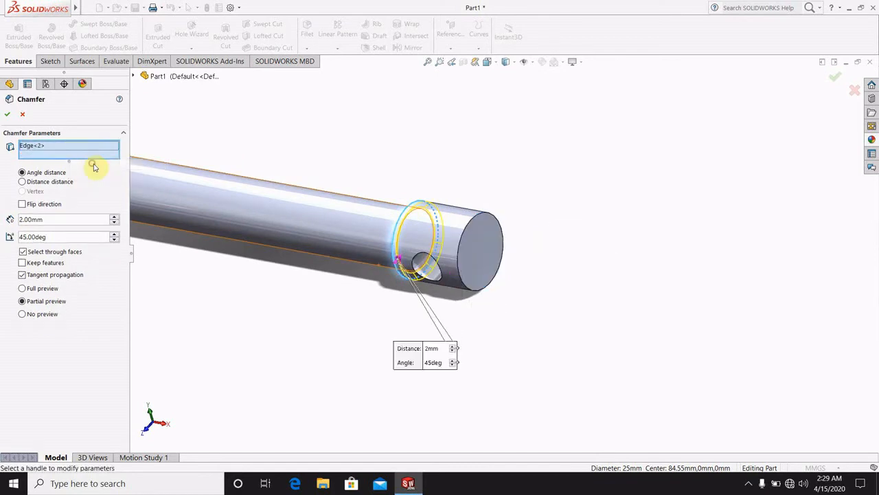
pyautogui.click(472, 296)
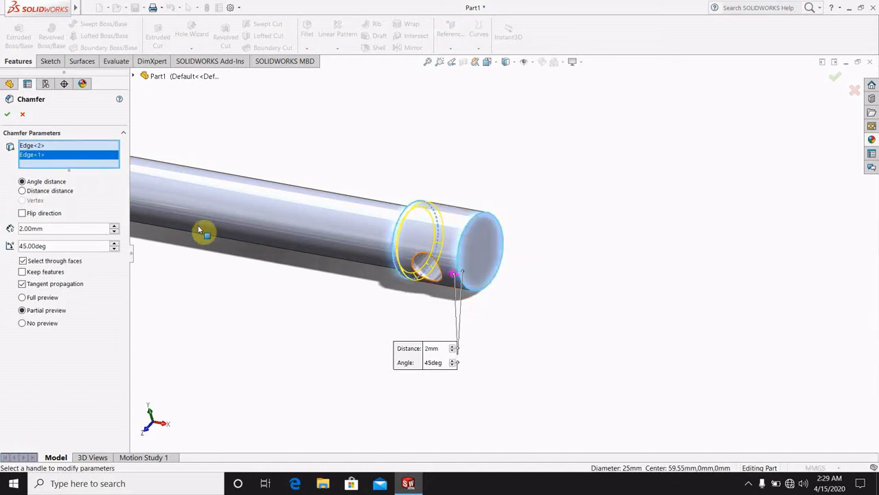
pyautogui.rightClick(44, 157)
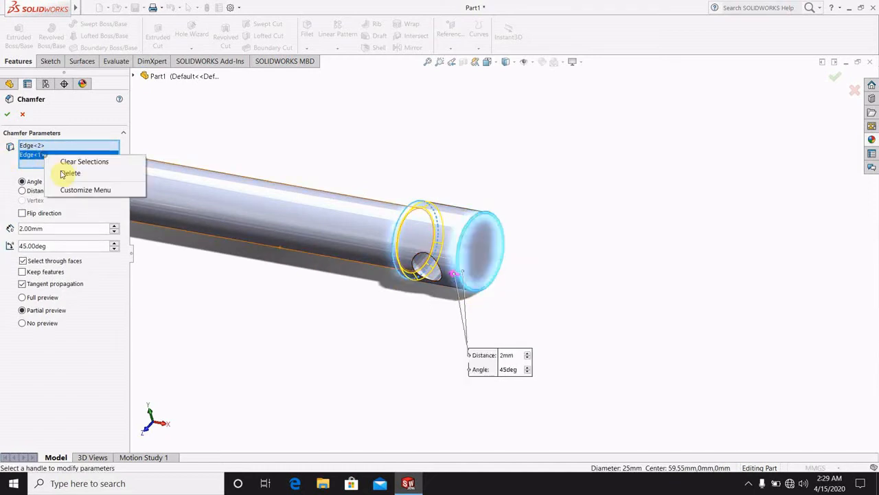
pyautogui.click(67, 172)
pyautogui.click(11, 114)
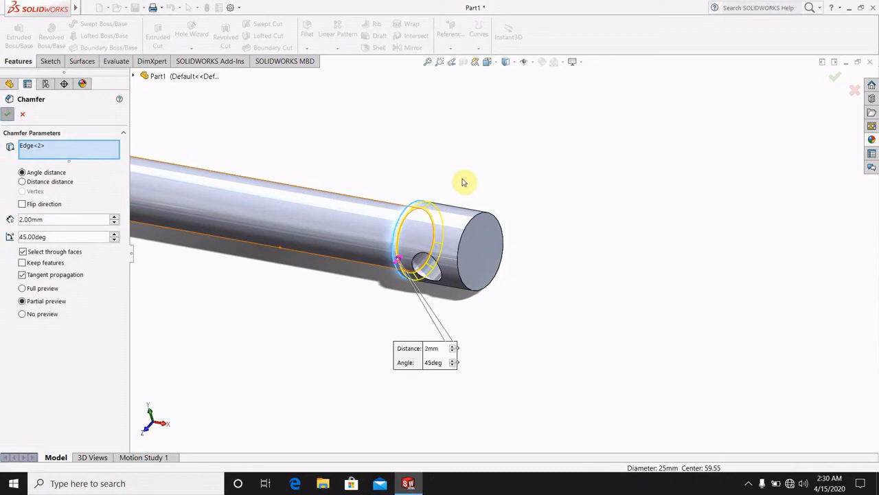
# Chamfer the outer edge of the head's end face by 2 mm at 45 degrees.
pyautogui.moveTo(467, 183); pyautogui.dragTo(453, 208, button='middle')
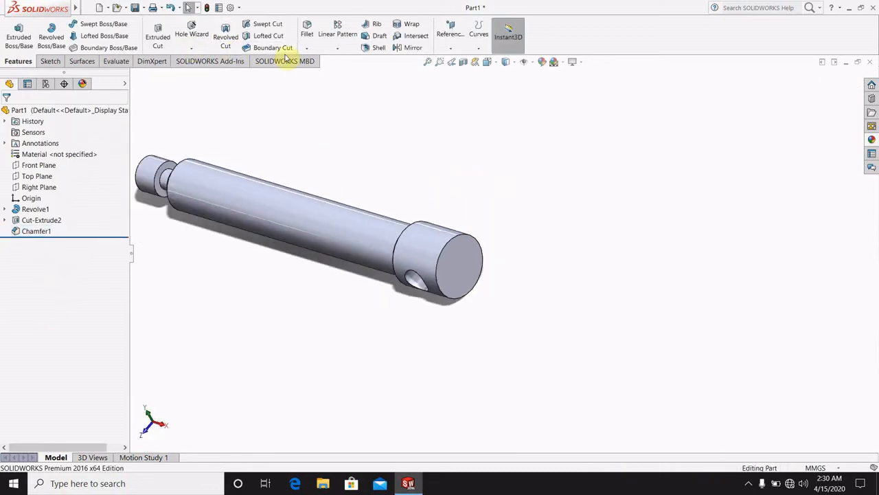
pyautogui.click(307, 49)
pyautogui.click(326, 72)
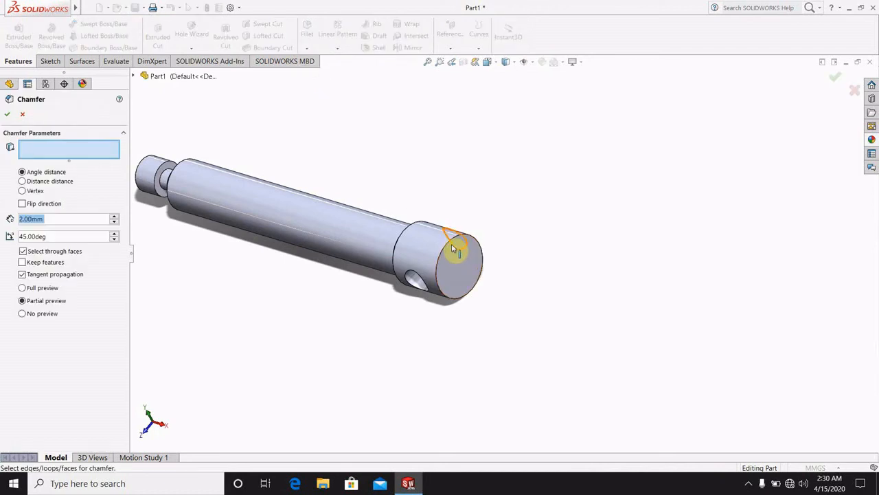
pyautogui.click(446, 245)
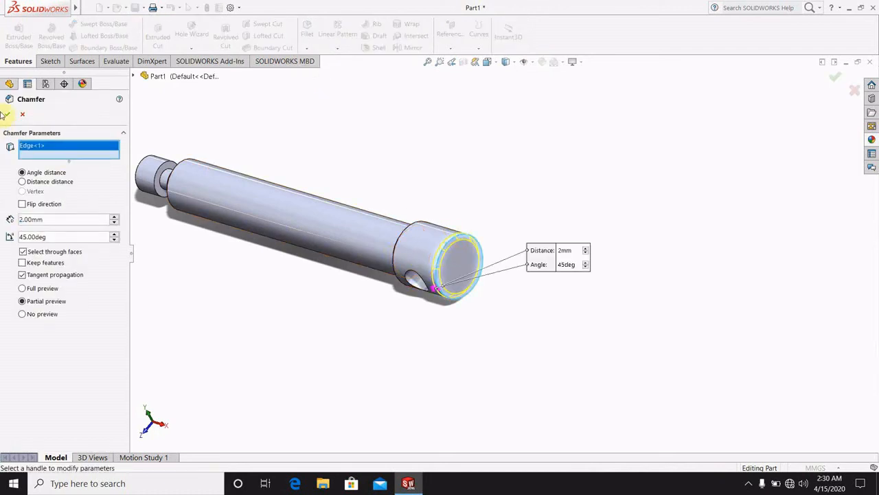
pyautogui.click(9, 118)
# Start a sketch on the narrow ring-shaped shoulder face between the shaft and the head's chamfer.
pyautogui.moveTo(430, 159); pyautogui.dragTo(497, 226, button='middle')
pyautogui.scroll(-5, 441, 233)
pyautogui.moveTo(441, 250); pyautogui.dragTo(589, 237, button='middle')
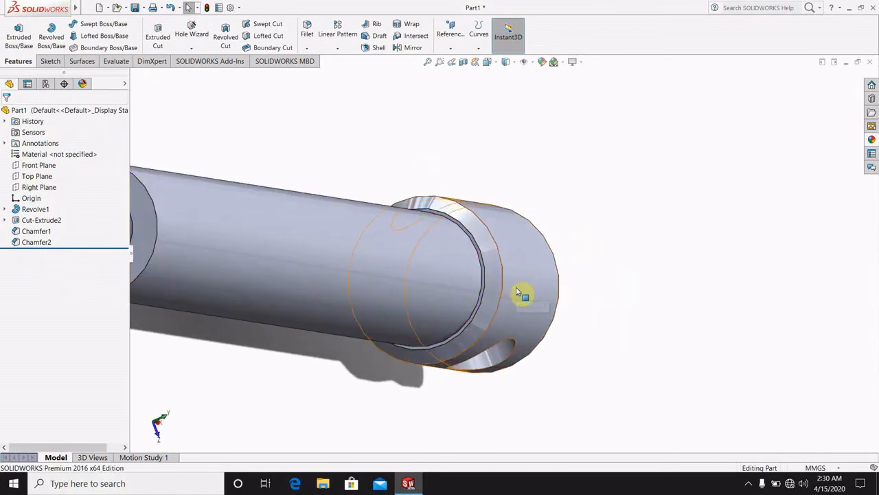
pyautogui.scroll(-6, 518, 290)
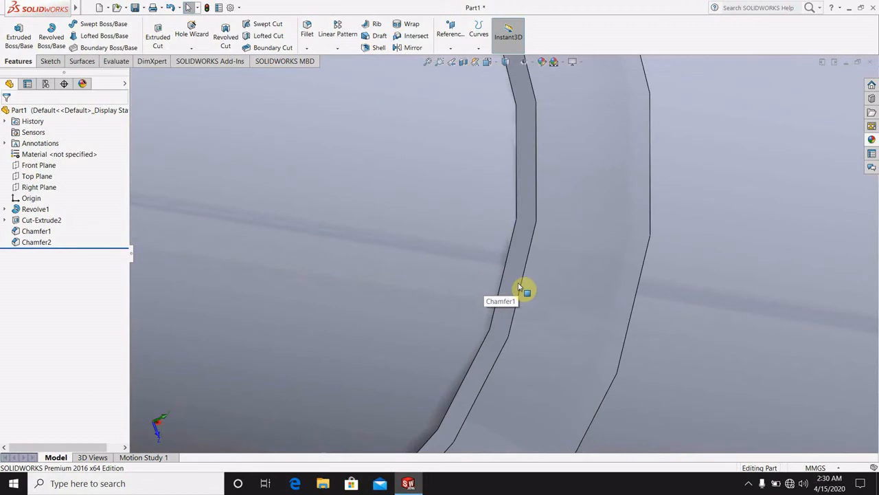
pyautogui.click(518, 286)
pyautogui.click(547, 254)
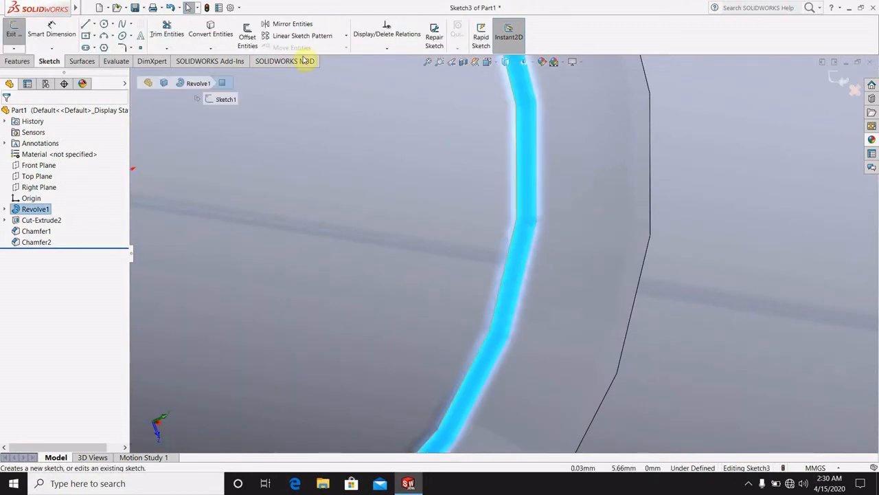
# Convert the shaft's circular edge at the head shoulder into the sketch and close the sketch.
pyautogui.scroll(5, 398, 95)
pyautogui.scroll(5, 512, 171)
pyautogui.click(626, 186)
pyautogui.scroll(-5, 472, 182)
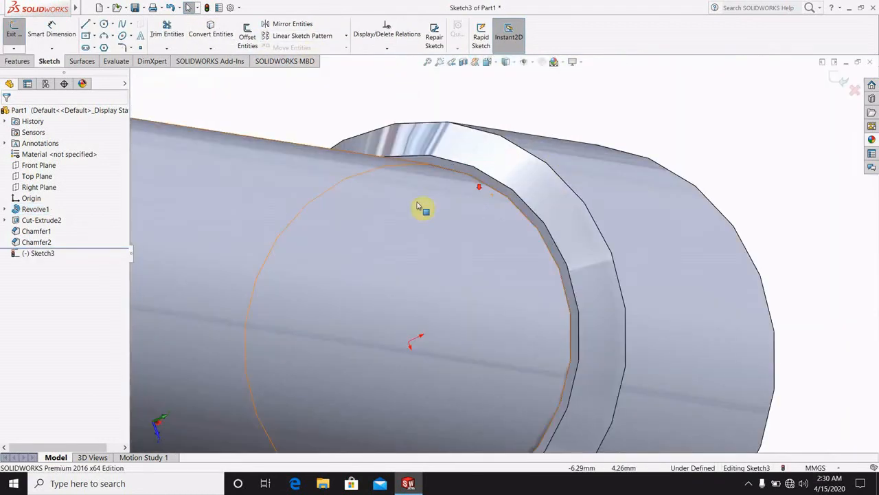
pyautogui.scroll(-3, 247, 103)
pyautogui.click(215, 29)
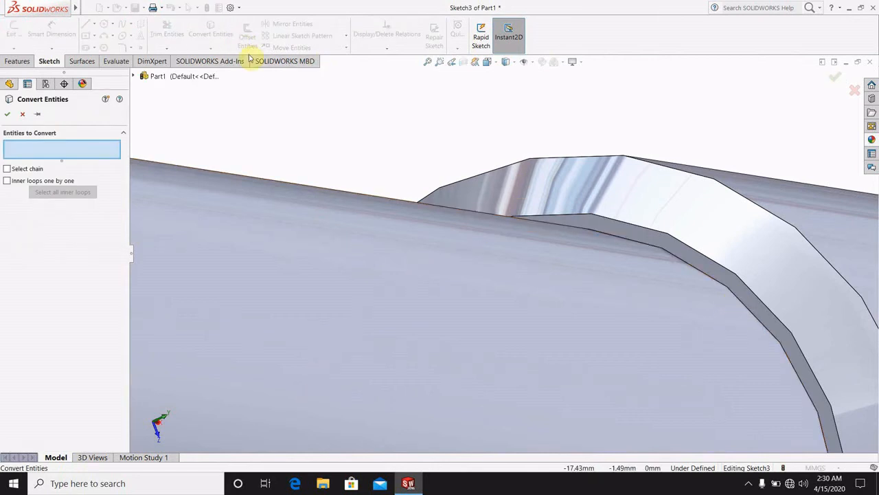
pyautogui.click(744, 303)
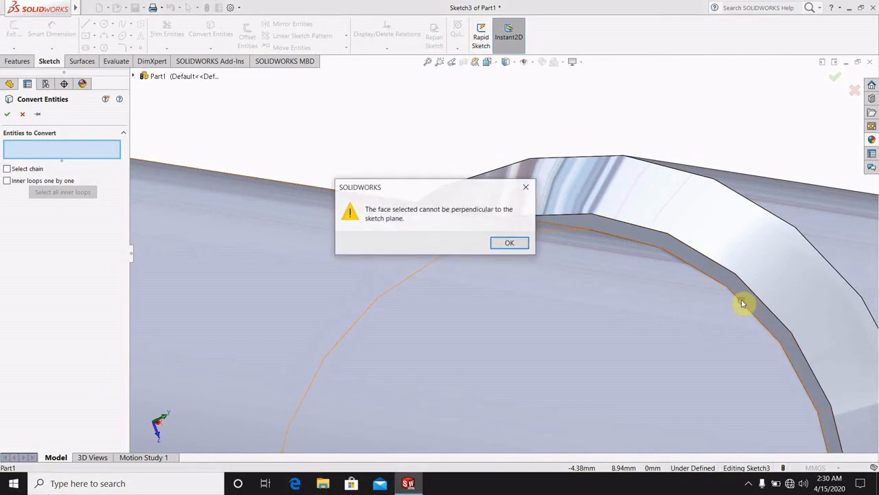
pyautogui.click(526, 188)
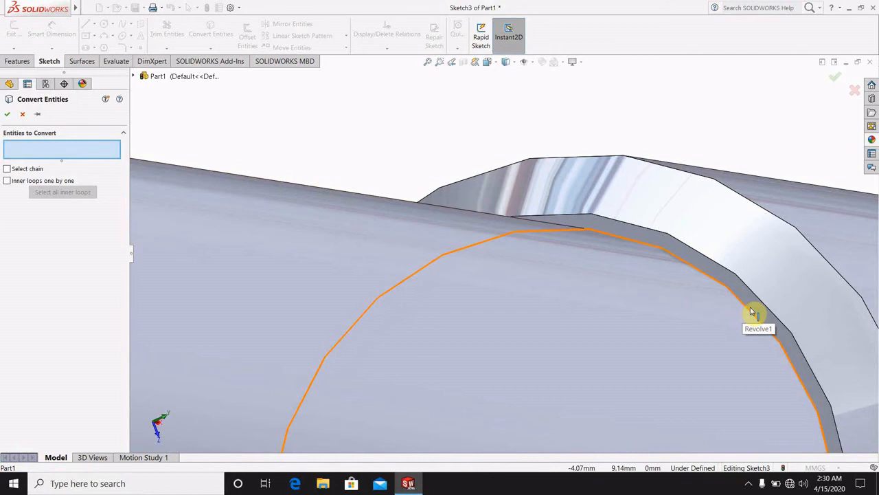
pyautogui.click(752, 310)
pyautogui.click(7, 116)
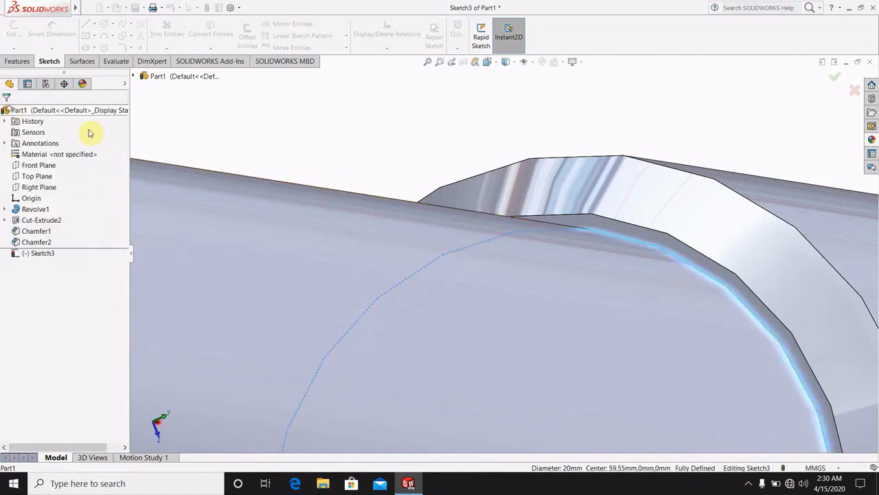
pyautogui.moveTo(533, 158); pyautogui.dragTo(558, 172, button='middle')
pyautogui.scroll(8, 558, 193)
pyautogui.scroll(-2, 439, 286)
pyautogui.moveTo(433, 286); pyautogui.dragTo(414, 298, button='middle')
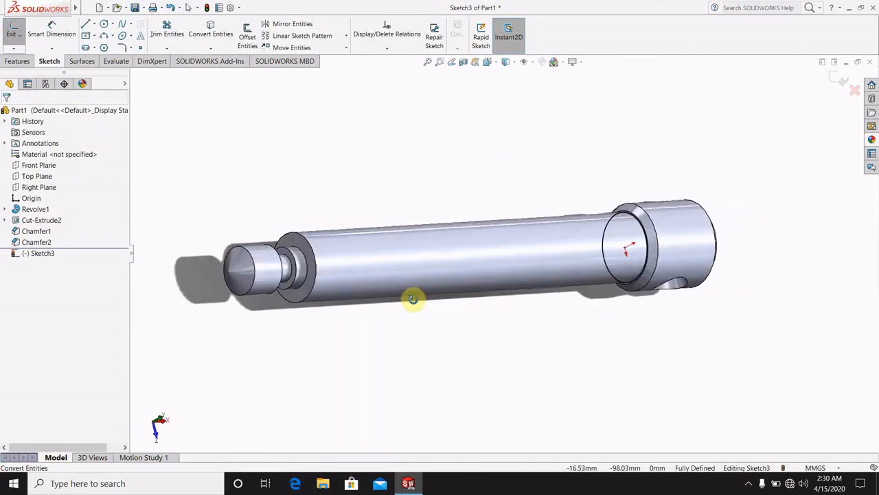
pyautogui.click(836, 74)
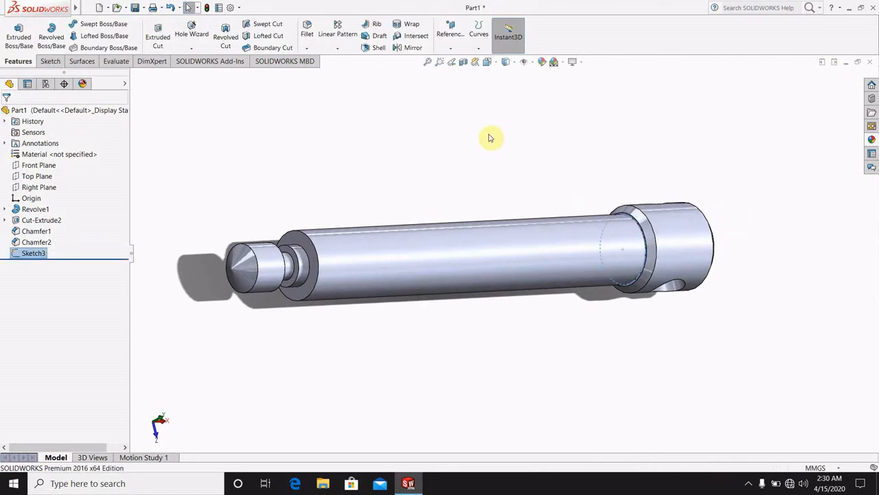
# Create a helix from the converted circle along the shaft, defined by height and pitch, with 121 mm height and 4 mm pitch.
pyautogui.click(481, 51)
pyautogui.click(496, 122)
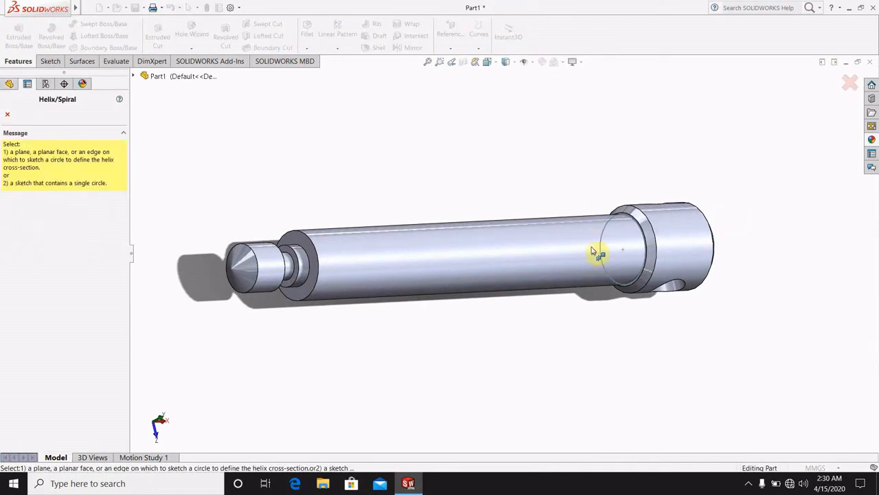
pyautogui.click(641, 278)
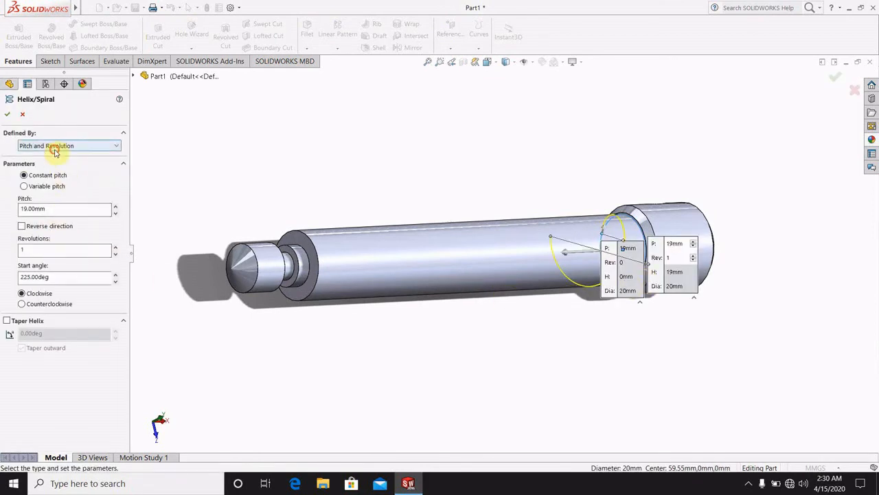
pyautogui.click(42, 146)
pyautogui.click(60, 170)
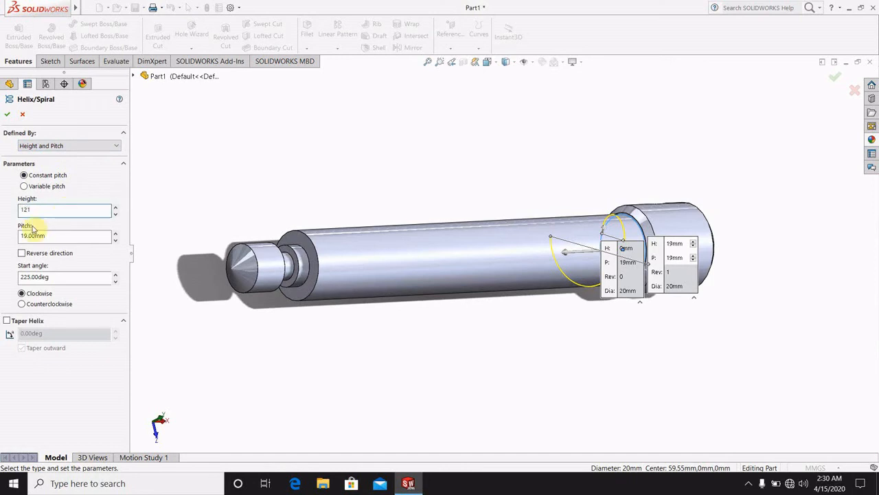
pyautogui.click(47, 236)
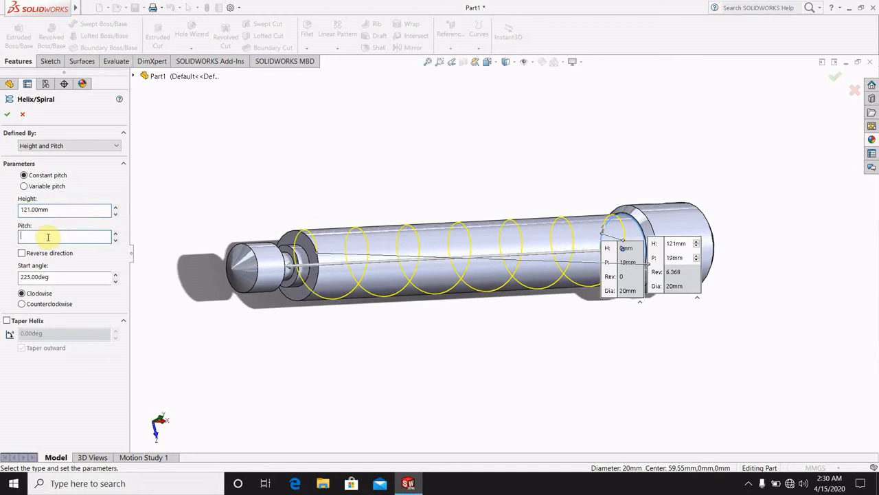
pyautogui.write('4')
pyautogui.press('Return')
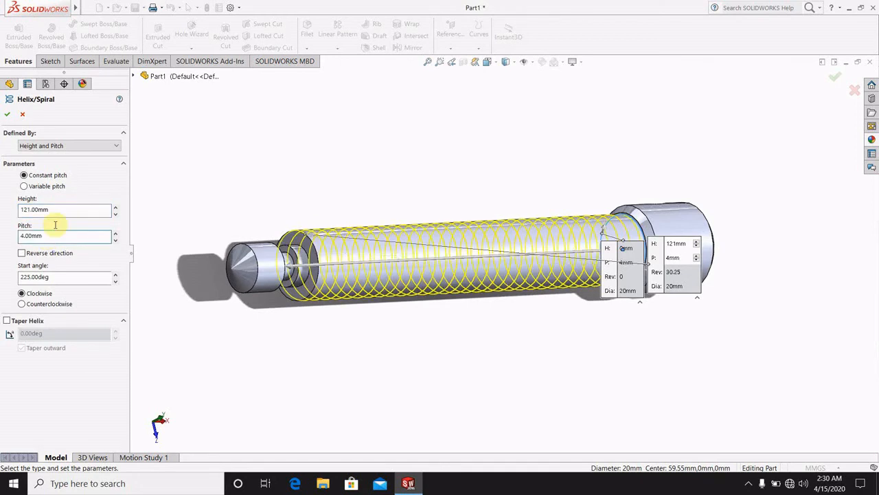
pyautogui.click(9, 115)
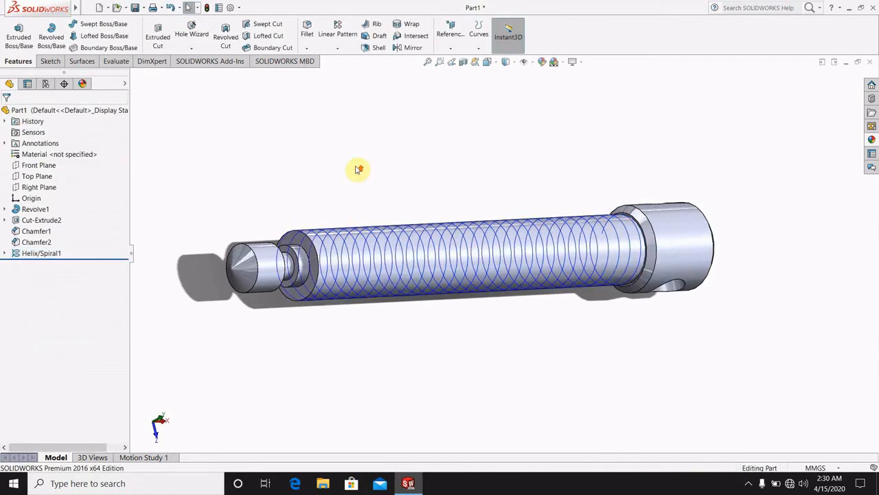
# Orient the model to the top view and start a sketch on the Top Plane.
pyautogui.scroll(-1, 357, 171)
pyautogui.scroll(-1, 504, 253)
pyautogui.moveTo(504, 252); pyautogui.dragTo(470, 348, button='middle')
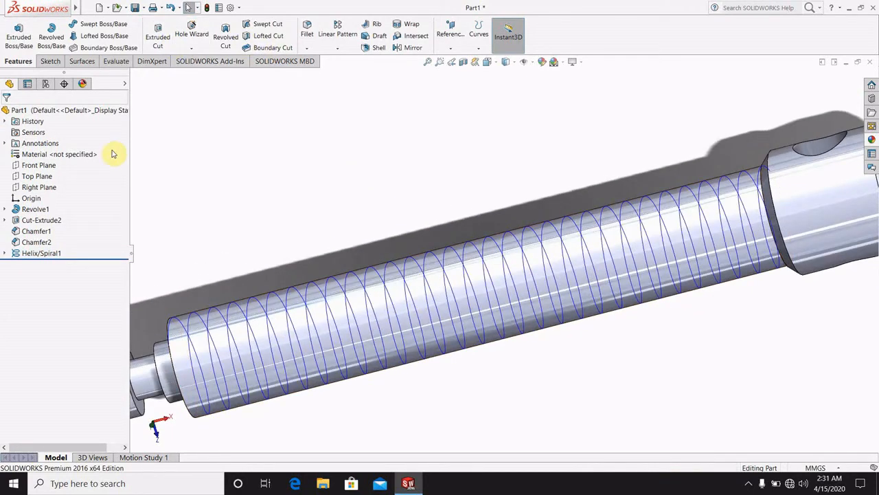
pyautogui.press('f')
pyautogui.moveTo(409, 241); pyautogui.dragTo(388, 270, button='middle')
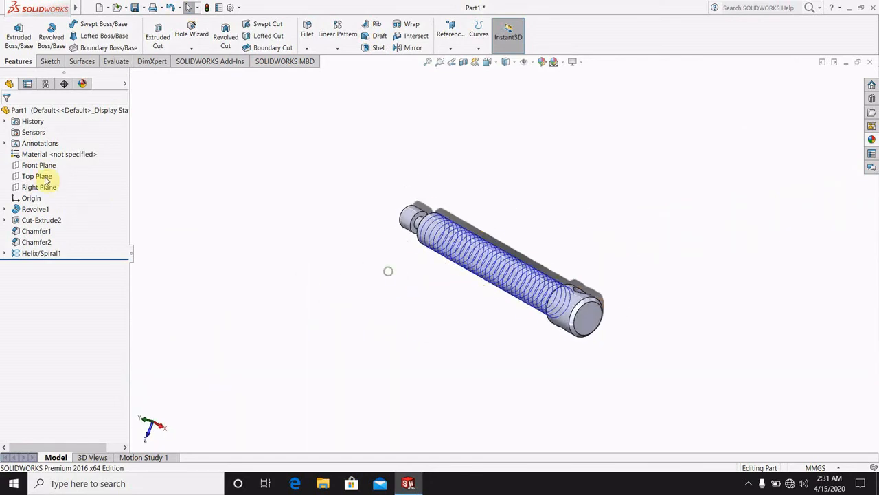
pyautogui.click(39, 177)
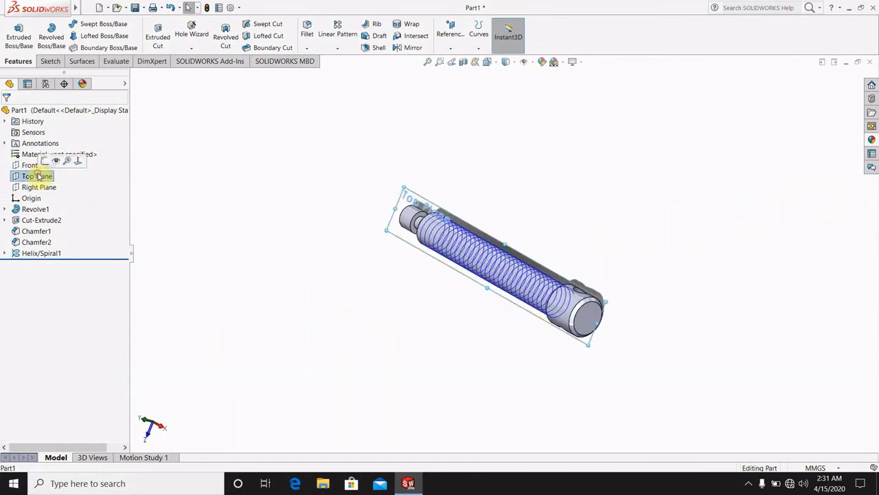
pyautogui.click(487, 62)
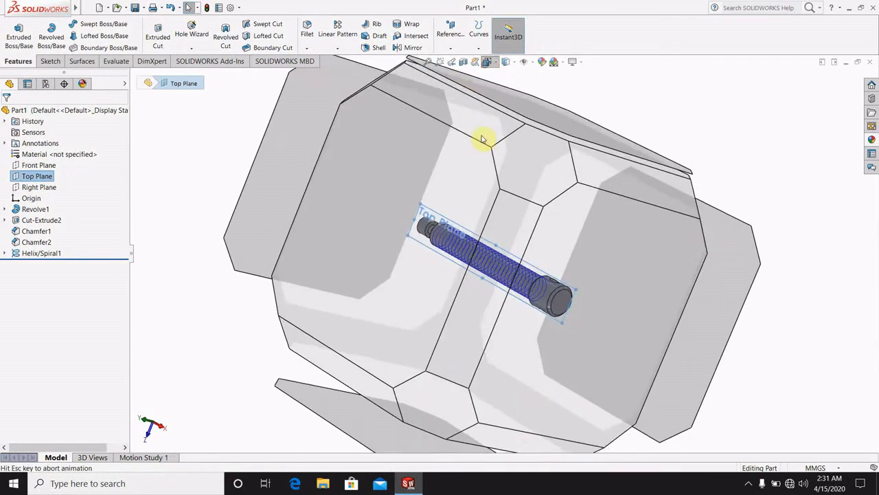
pyautogui.click(448, 255)
pyautogui.click(484, 173)
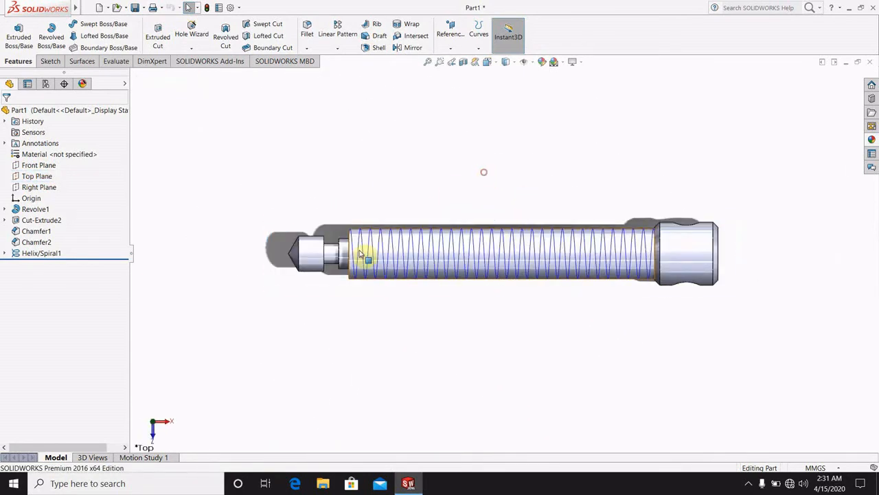
pyautogui.scroll(-6, 363, 253)
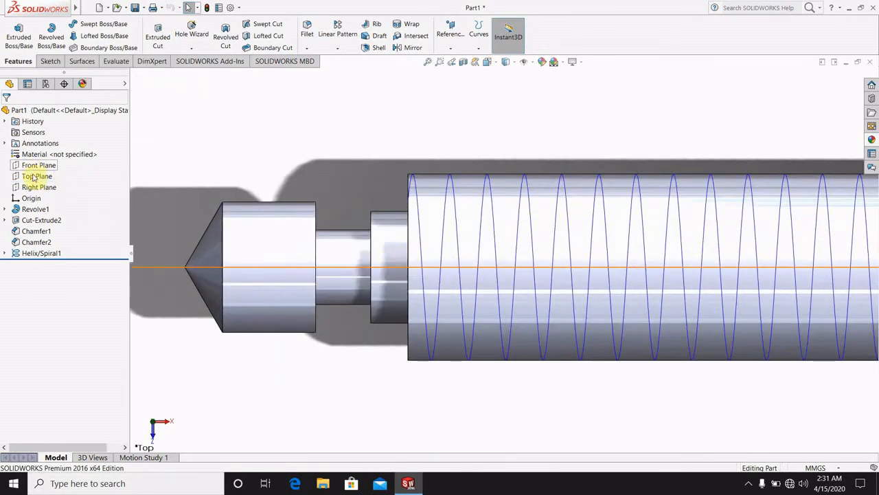
pyautogui.rightClick(33, 178)
pyautogui.click(42, 167)
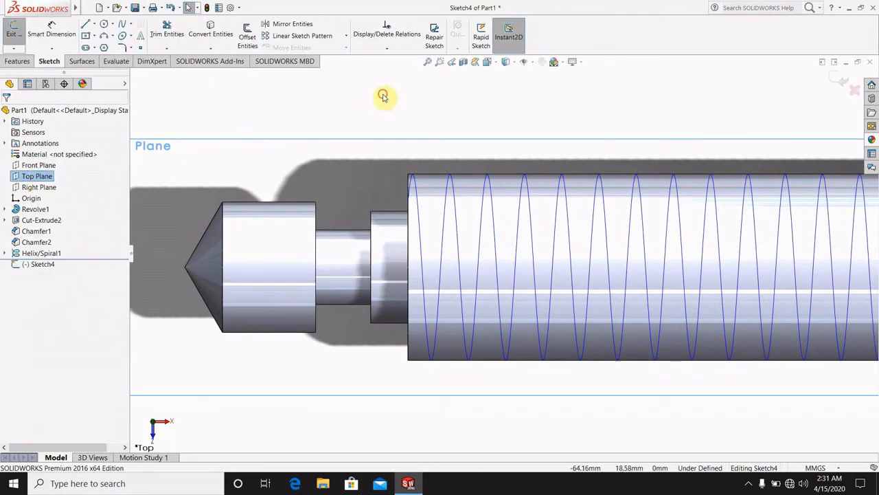
# Examine both ends of the helix, especially where its start point meets the head shoulder, from several directions.
pyautogui.scroll(-5, 433, 213)
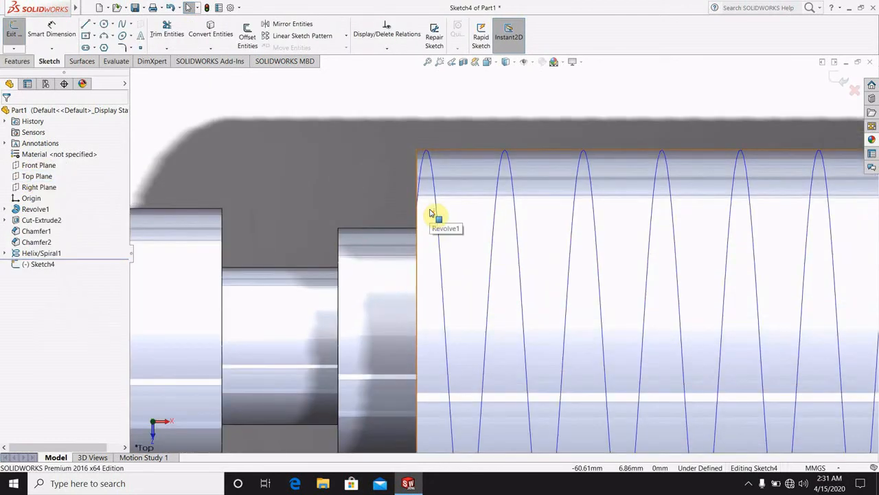
pyautogui.scroll(8, 653, 281)
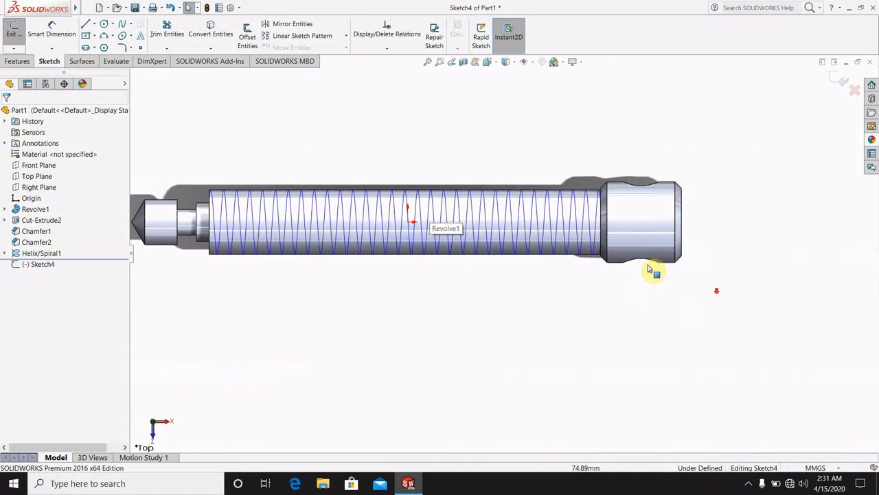
pyautogui.scroll(-6, 653, 271)
pyautogui.scroll(2, 459, 172)
pyautogui.scroll(-2, 480, 134)
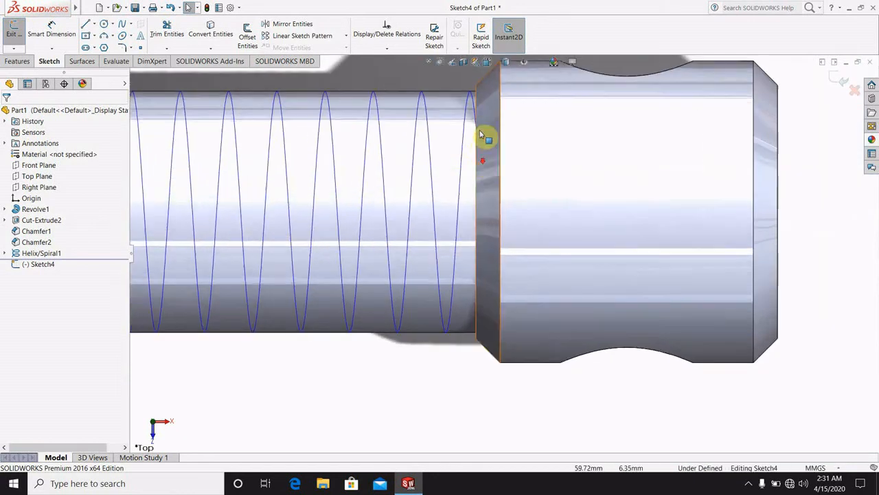
pyautogui.scroll(-5, 480, 134)
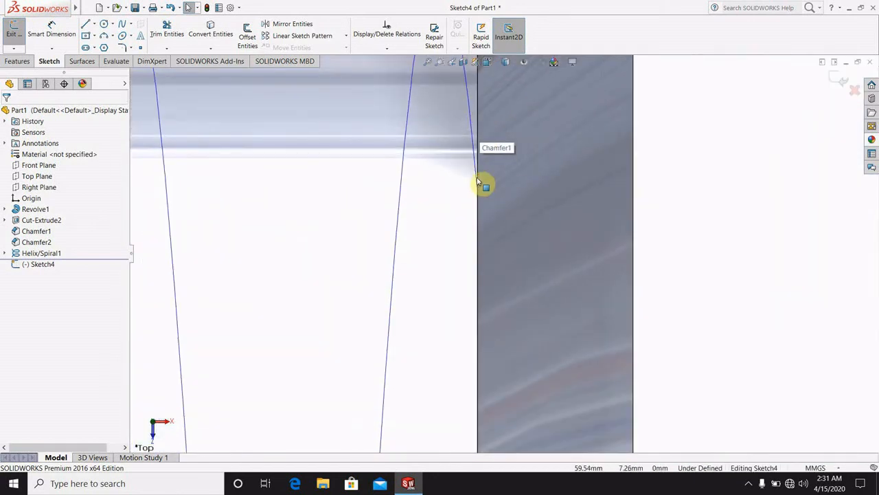
pyautogui.scroll(2, 479, 180)
pyautogui.scroll(-1, 481, 183)
pyautogui.moveTo(497, 187); pyautogui.dragTo(514, 179, button='middle')
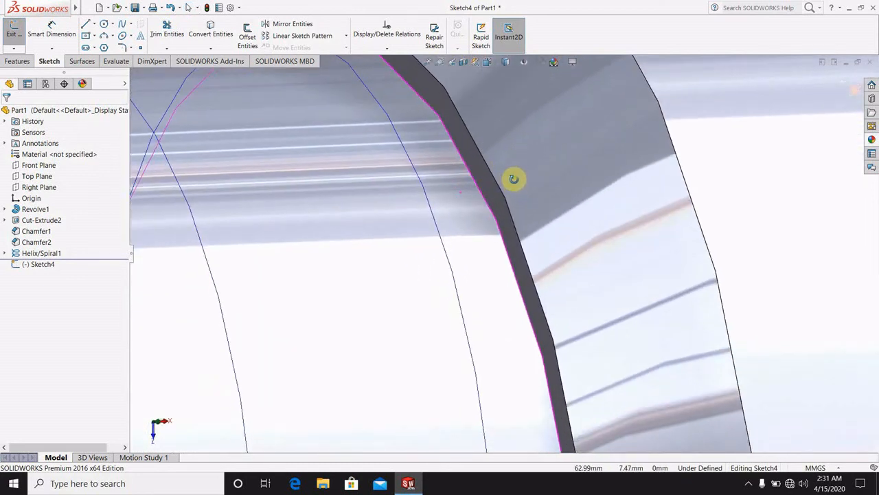
pyautogui.scroll(6, 514, 251)
pyautogui.scroll(-2, 508, 284)
pyautogui.moveTo(500, 282); pyautogui.dragTo(501, 394, button='middle')
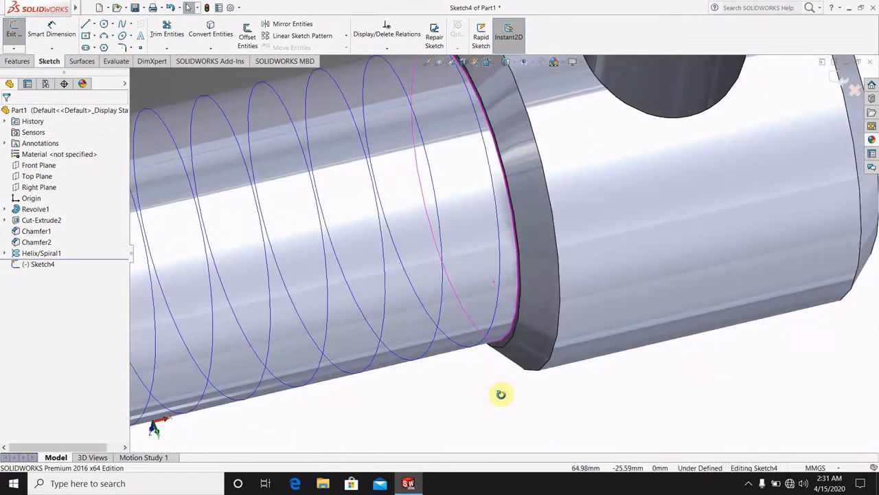
pyautogui.scroll(3, 500, 220)
pyautogui.scroll(-5, 483, 197)
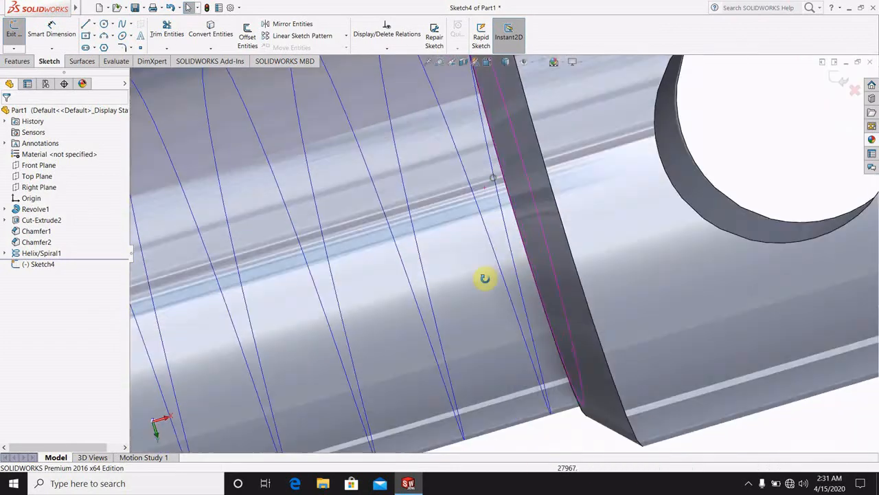
pyautogui.moveTo(485, 278); pyautogui.dragTo(512, 218, button='middle')
pyautogui.scroll(5, 511, 217)
pyautogui.scroll(-6, 511, 161)
pyautogui.moveTo(556, 325)
pyautogui.mouseDown(button='middle')
pyautogui.moveTo(564, 285)
pyautogui.moveTo(575, 279)
pyautogui.moveTo(568, 349)
pyautogui.moveTo(570, 338)
pyautogui.moveTo(553, 338)
pyautogui.mouseUp(button='middle')
# Try to draw a three-sided inscribed polygon at the helix's start beside the head shoulder in the front view.
pyautogui.click(486, 61)
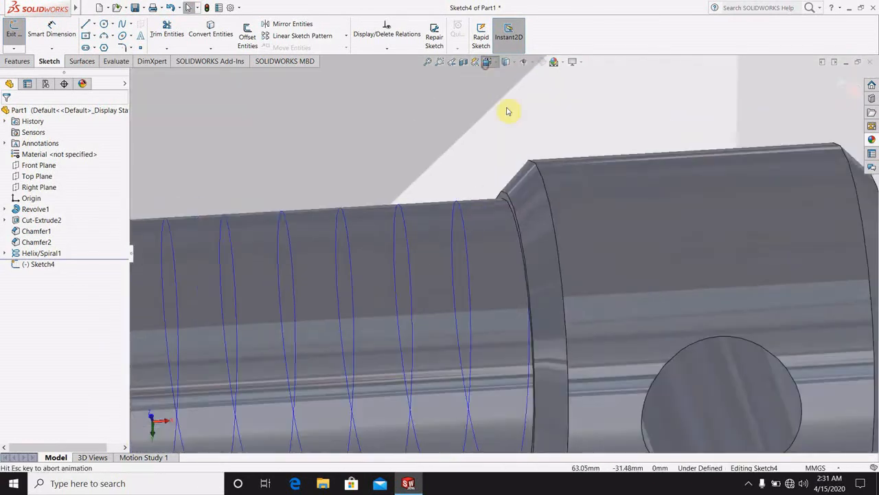
pyautogui.click(537, 267)
pyautogui.scroll(-10, 677, 259)
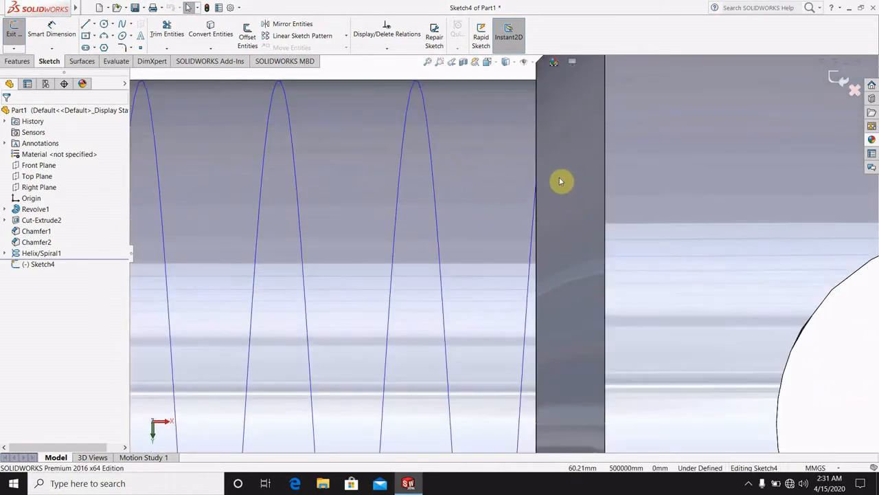
pyautogui.click(105, 48)
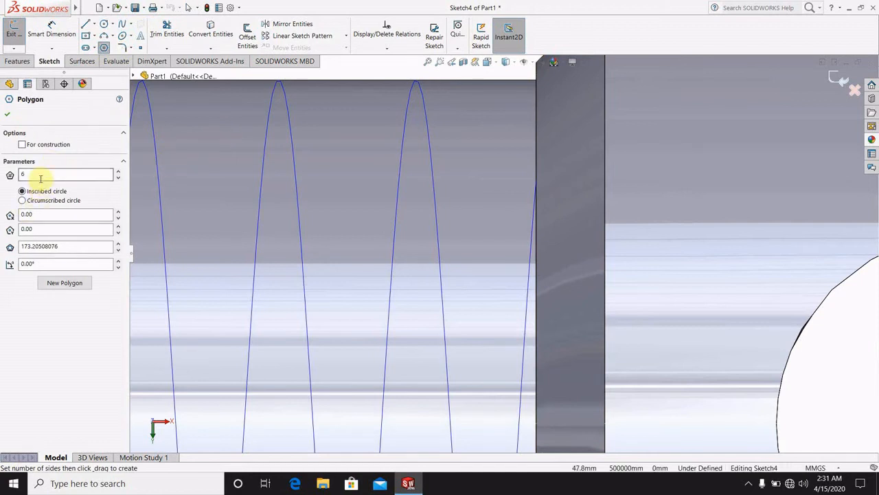
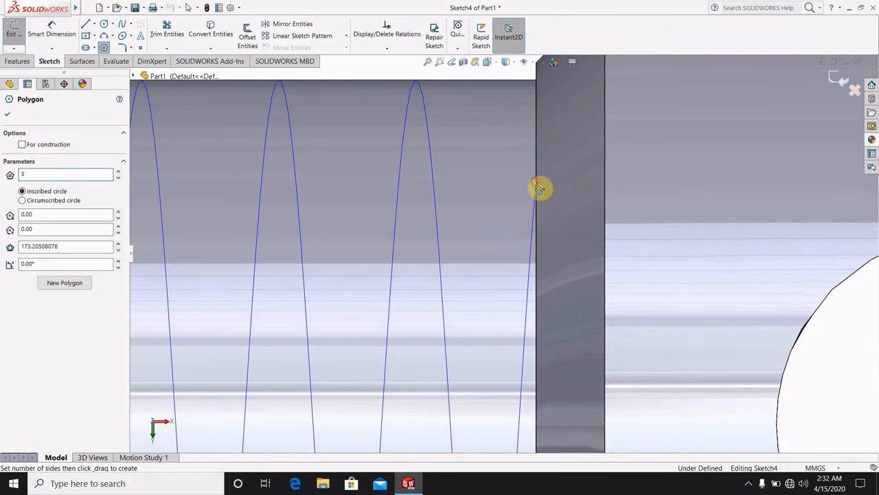
pyautogui.scroll(5, 666, 165)
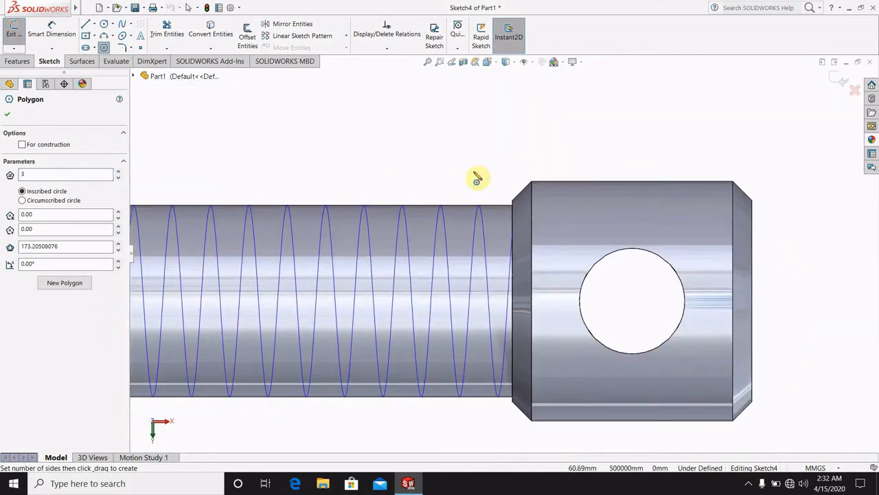
pyautogui.click(8, 115)
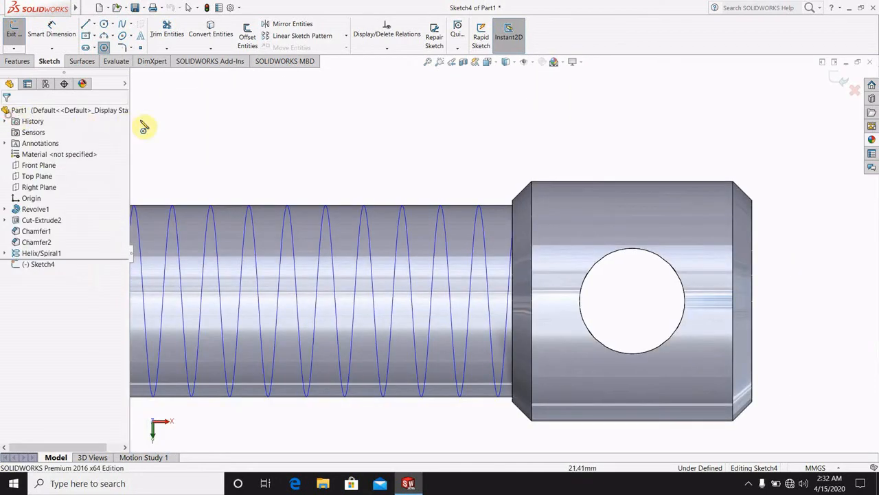
pyautogui.click(102, 49)
pyautogui.scroll(4, 387, 165)
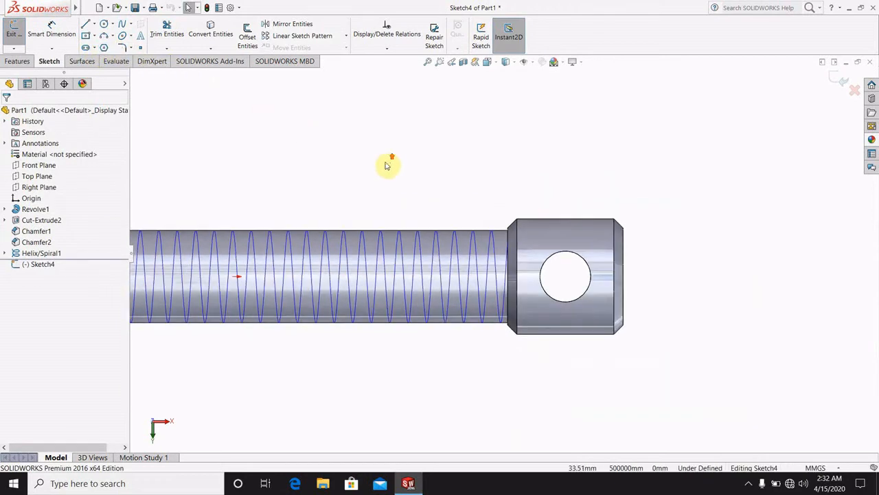
pyautogui.scroll(4, 247, 179)
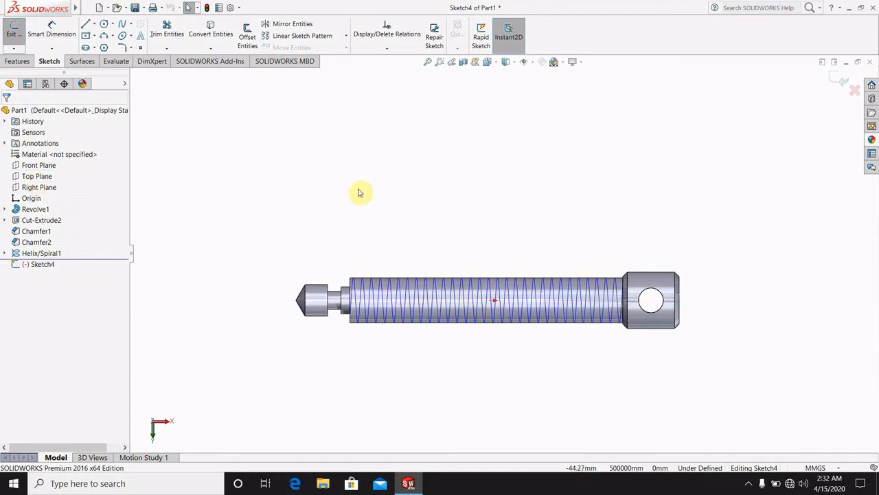
# Close the empty sketch and bring the helix's end beside the head into view.
pyautogui.doubleClick(404, 188)
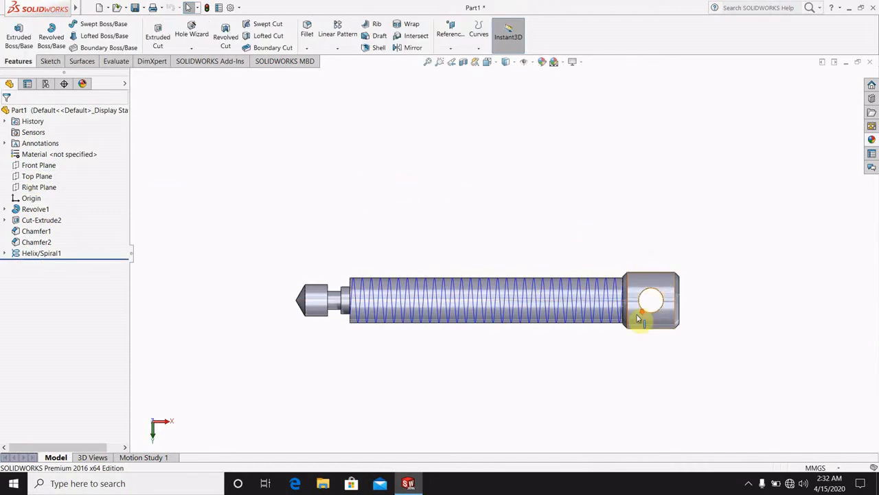
pyautogui.scroll(-3, 640, 319)
pyautogui.moveTo(594, 274); pyautogui.dragTo(622, 243, button='middle')
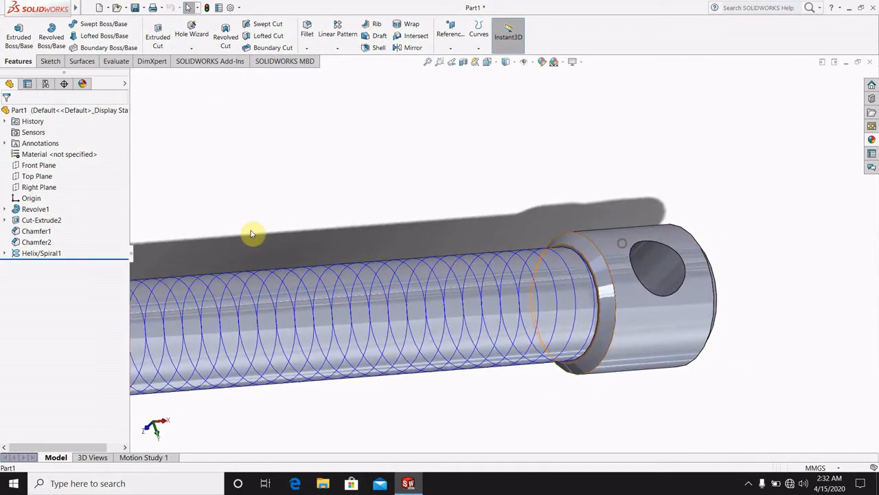
# Start a sketch on the Front Plane and orient the model to the front view.
pyautogui.click(46, 167)
pyautogui.moveTo(471, 190); pyautogui.dragTo(691, 200, button='middle')
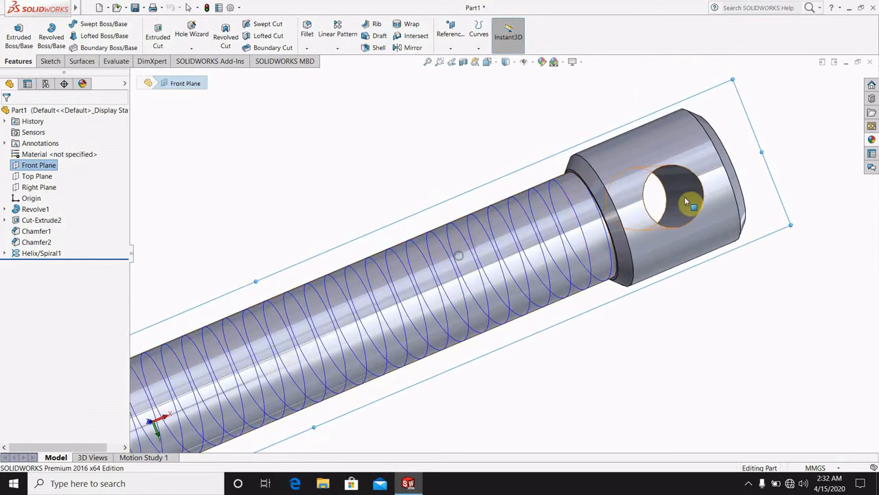
pyautogui.click(744, 140)
pyautogui.click(38, 165)
pyautogui.click(41, 150)
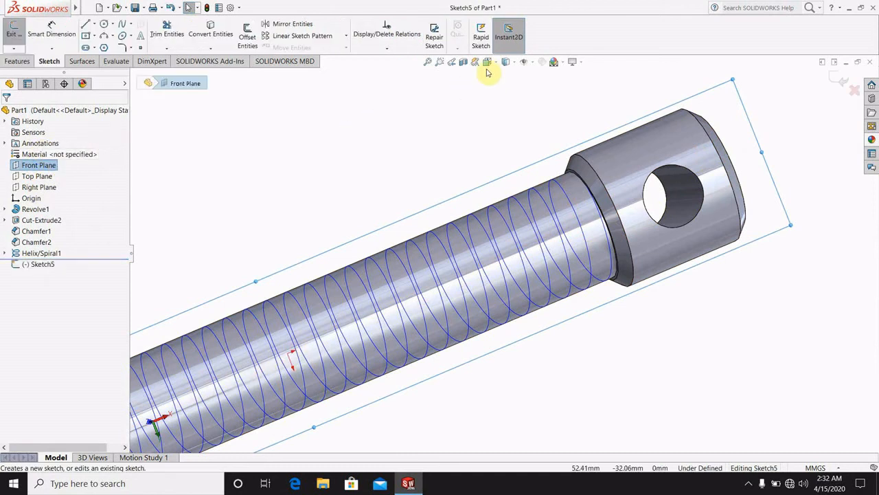
pyautogui.click(487, 62)
pyautogui.click(562, 258)
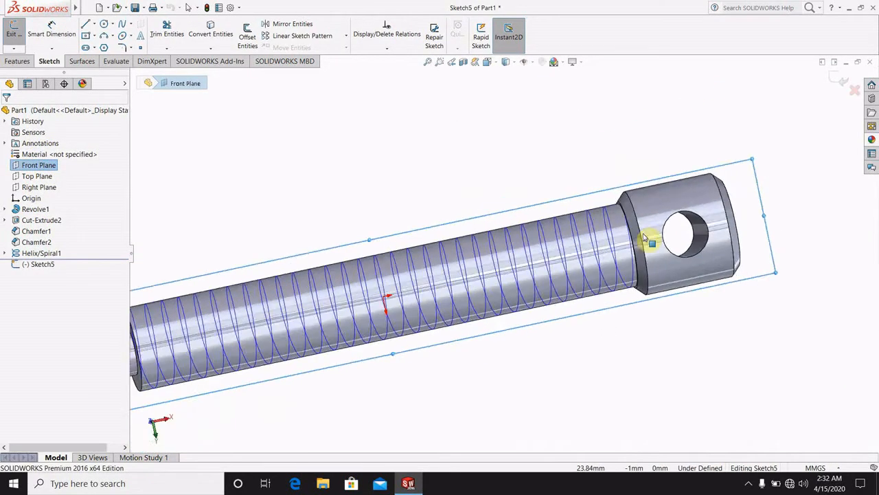
# Draw an upright three-sided inscribed-circle polygon, about 2.3 mm high, centred on the head shoulder's edge at the visible end of the helix.
pyautogui.scroll(-5, 556, 249)
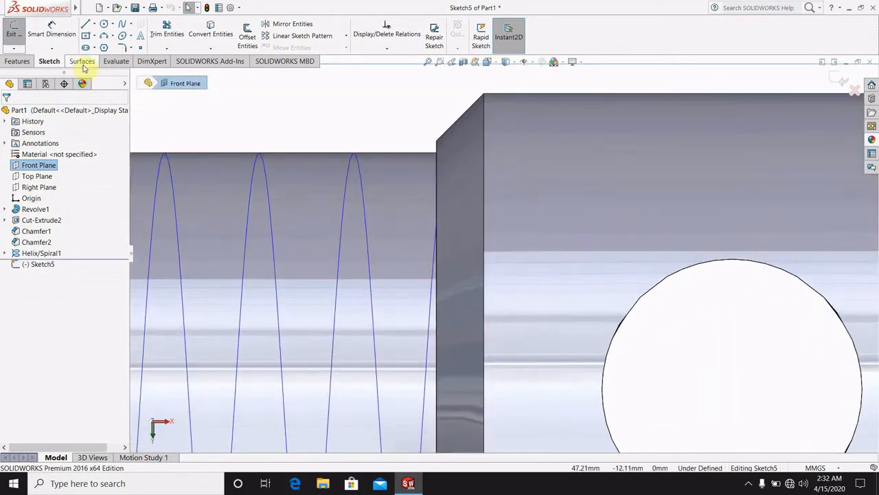
pyautogui.click(439, 218)
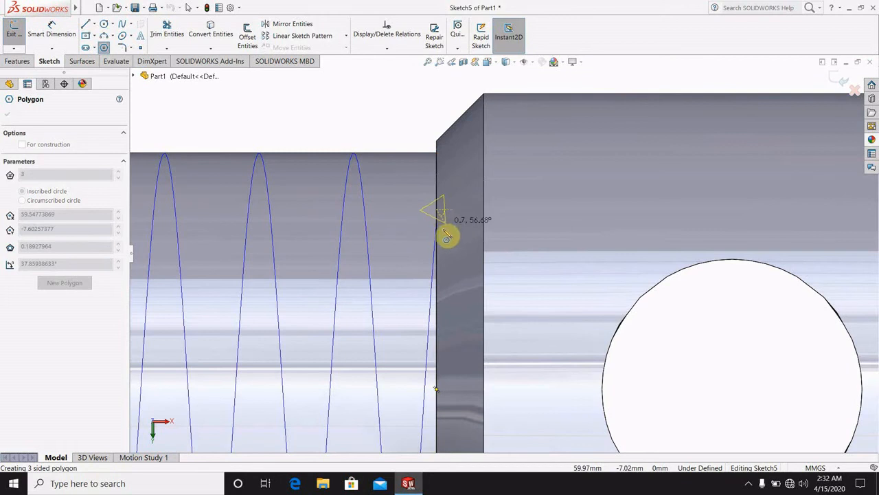
pyautogui.click(439, 177)
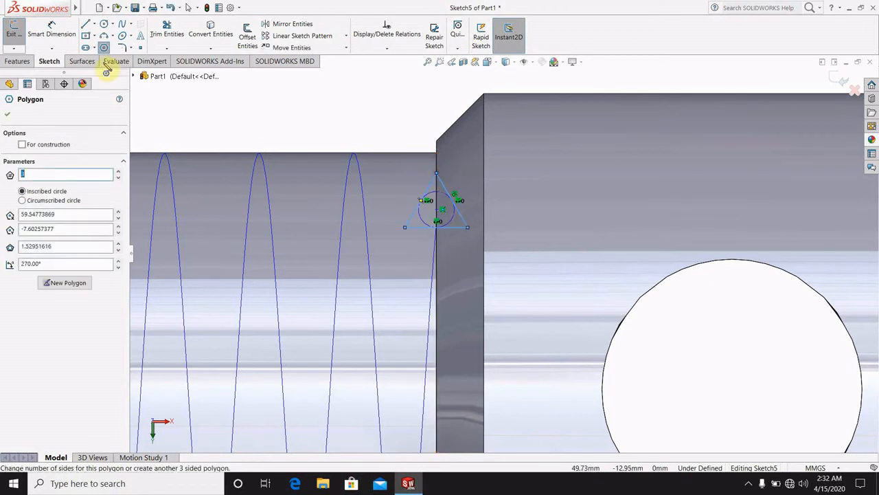
# Dimension the triangle's height from apex to base as 2 mm and finish the sketch.
pyautogui.click(62, 41)
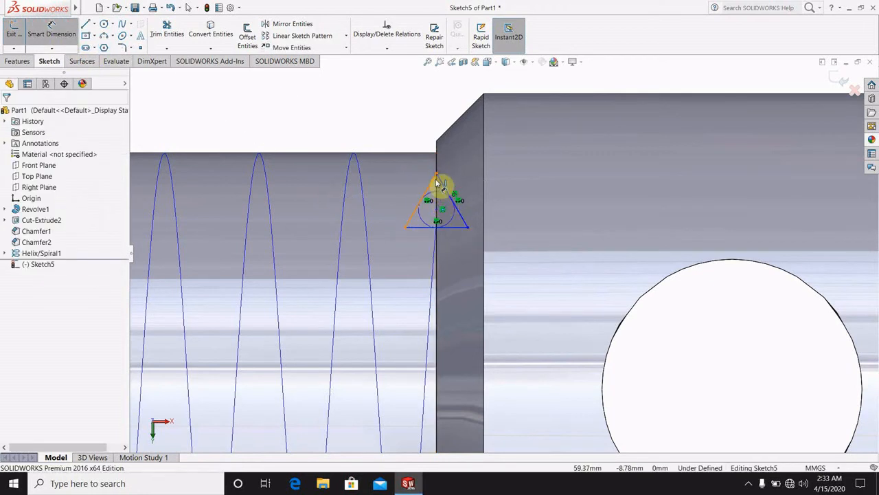
pyautogui.click(443, 230)
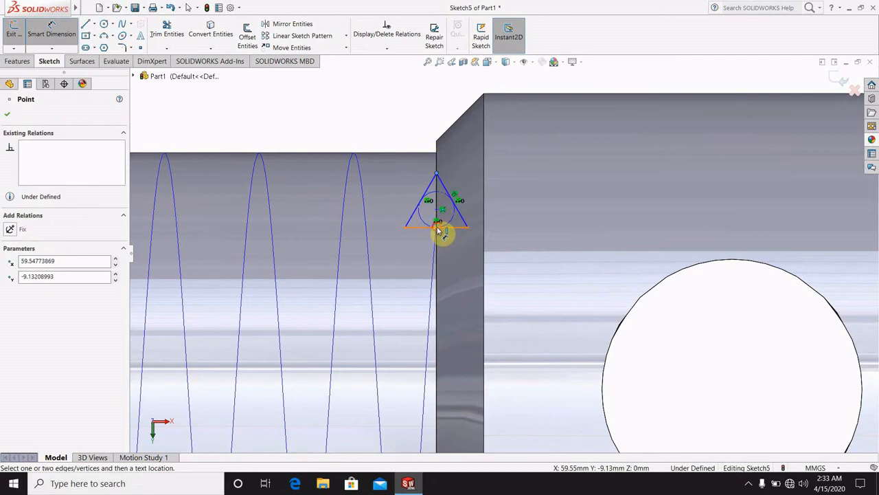
pyautogui.click(421, 186)
pyautogui.click(362, 130)
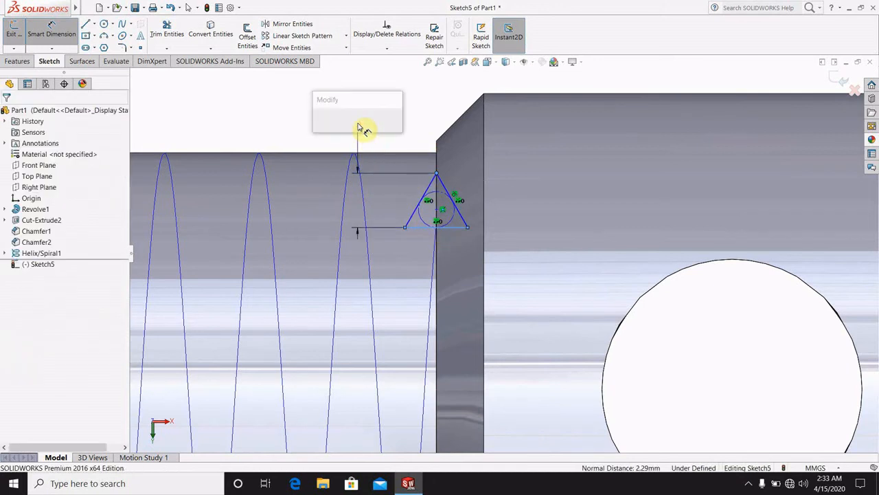
pyautogui.write('2.00mm')
pyautogui.press('Return')
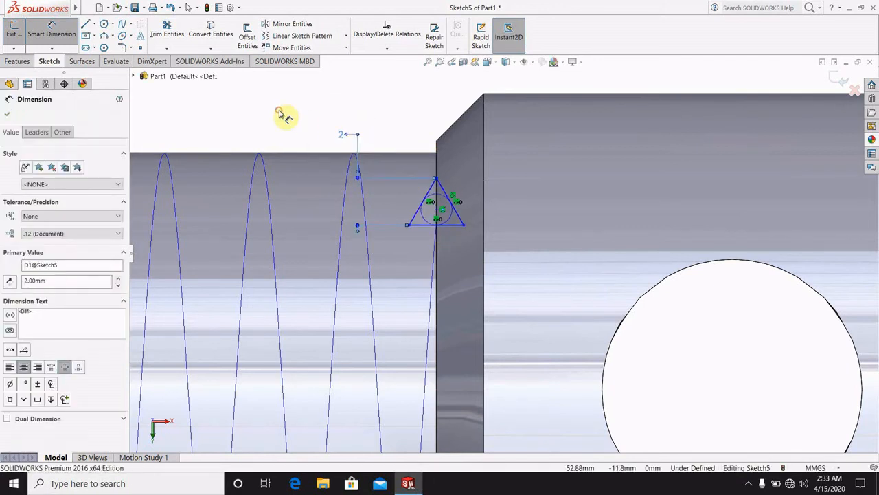
pyautogui.scroll(-5, 450, 231)
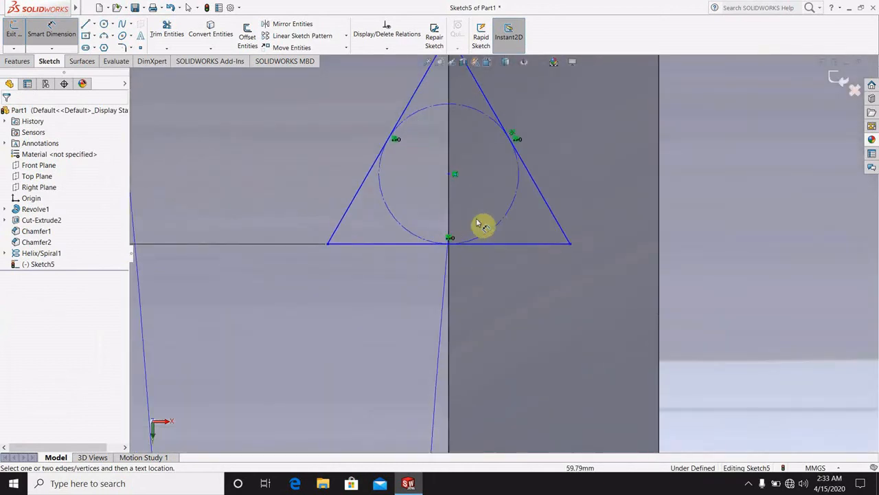
pyautogui.scroll(2, 481, 227)
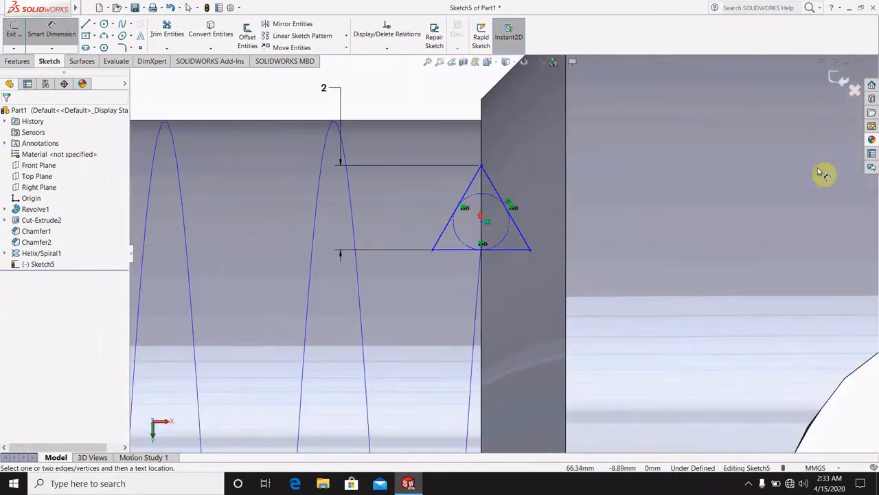
pyautogui.click(839, 82)
pyautogui.scroll(3, 775, 122)
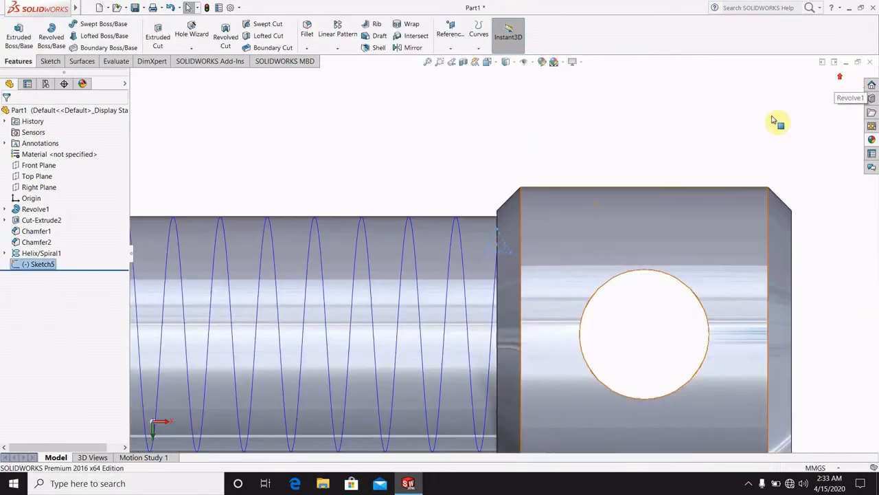
# Sweep the triangular profile as a boss along the helix in both directions.
pyautogui.click(402, 170)
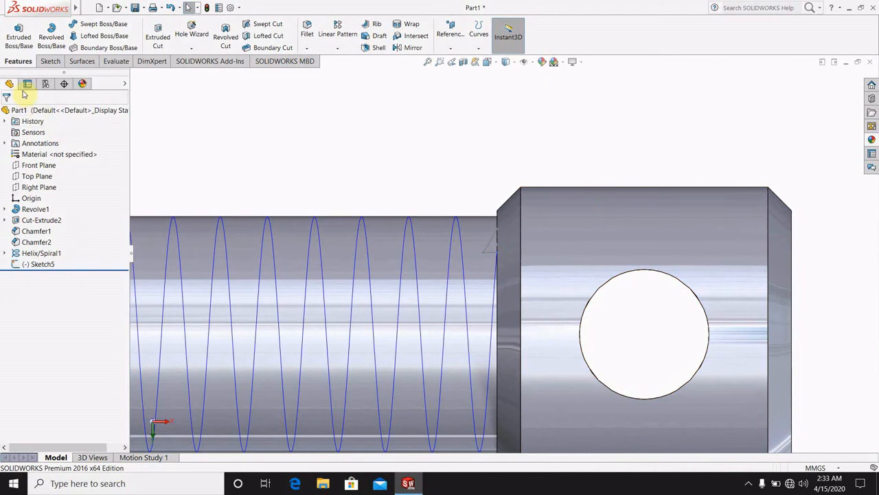
pyautogui.click(103, 24)
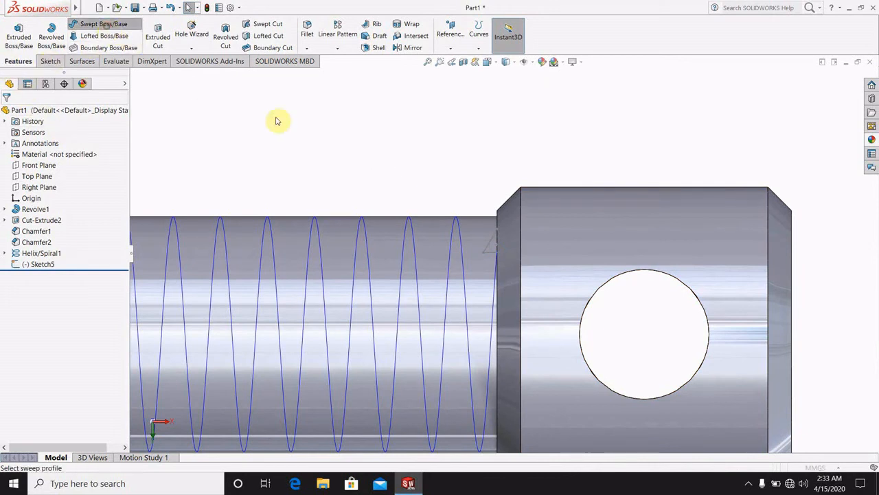
pyautogui.click(487, 253)
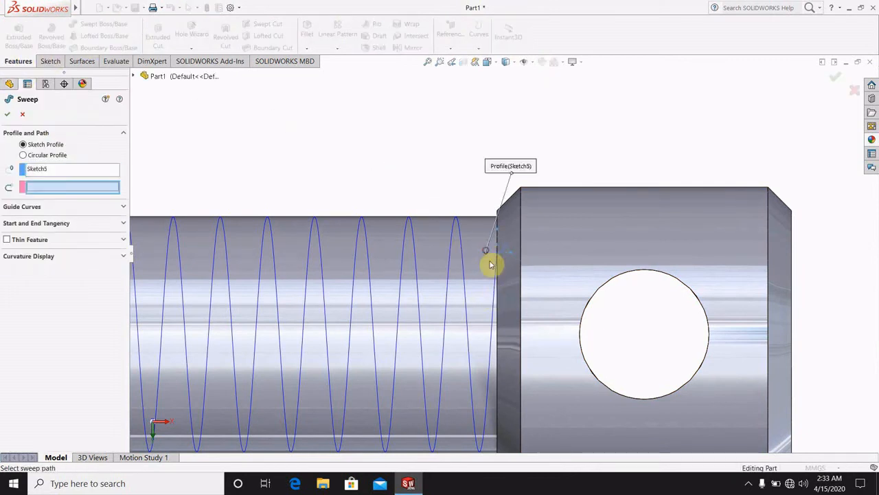
pyautogui.click(492, 306)
pyautogui.scroll(3, 336, 186)
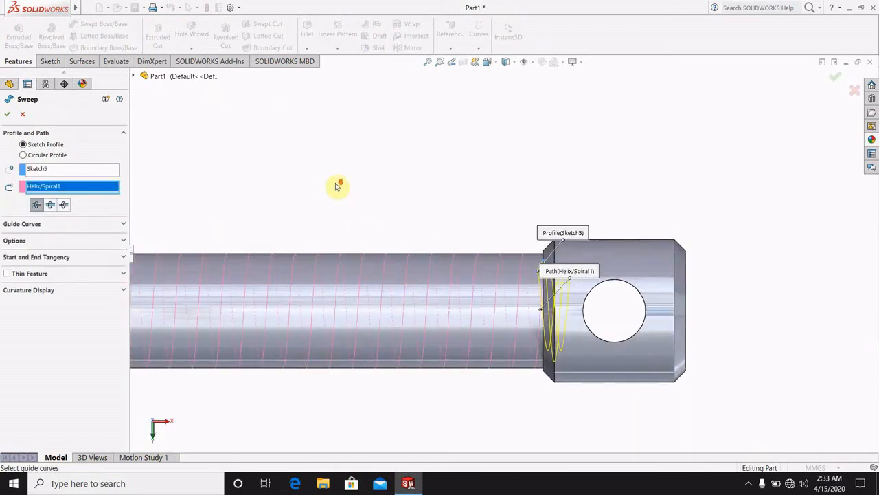
pyautogui.click(49, 205)
pyautogui.scroll(2, 194, 209)
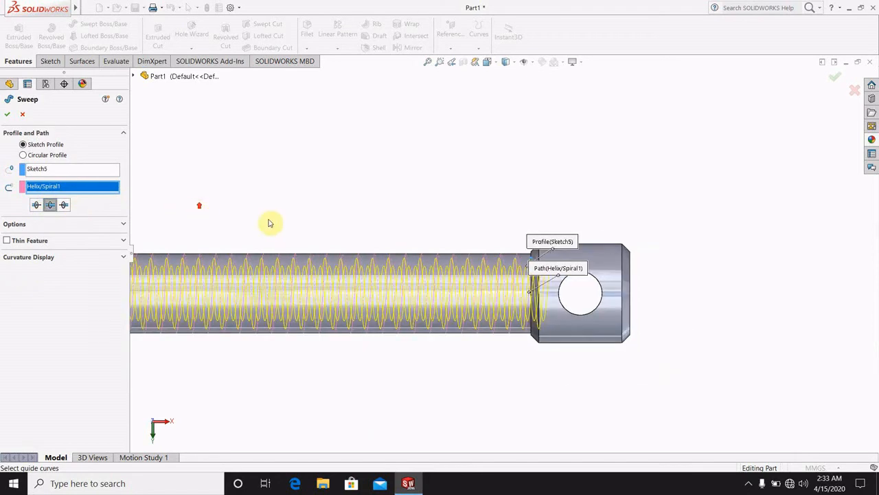
pyautogui.scroll(-1, 270, 220)
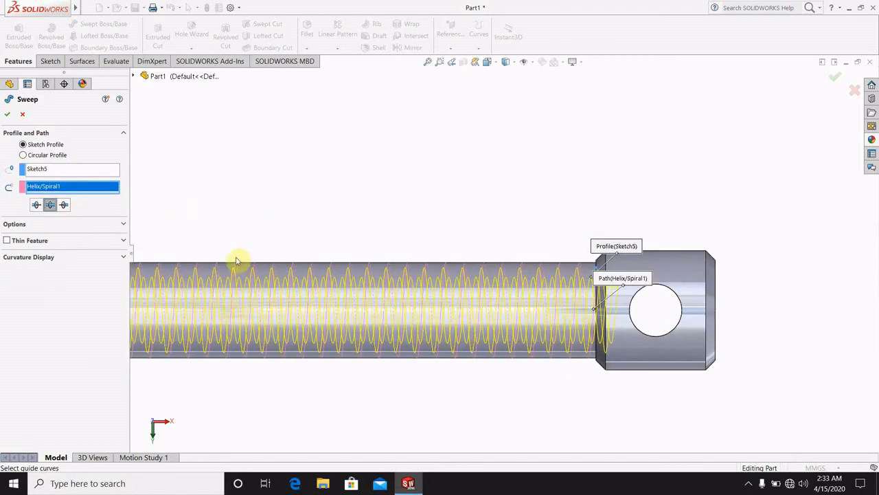
pyautogui.moveTo(298, 230); pyautogui.dragTo(227, 289, button='middle')
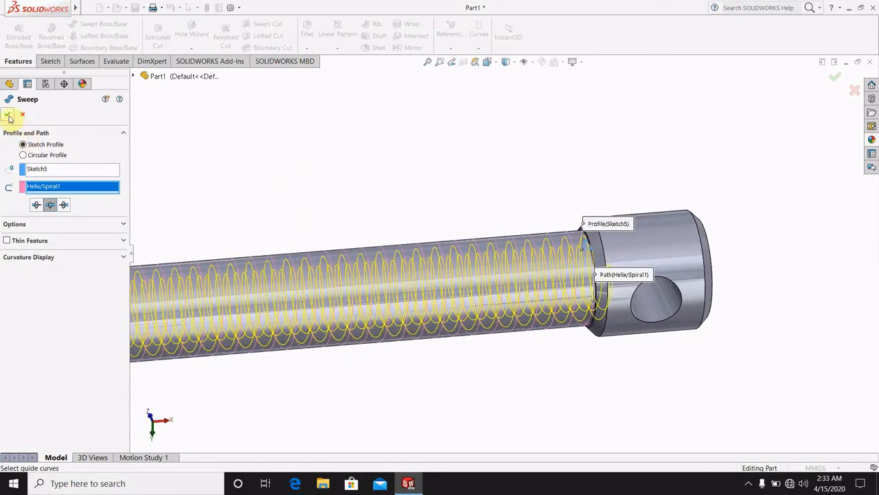
pyautogui.click(8, 115)
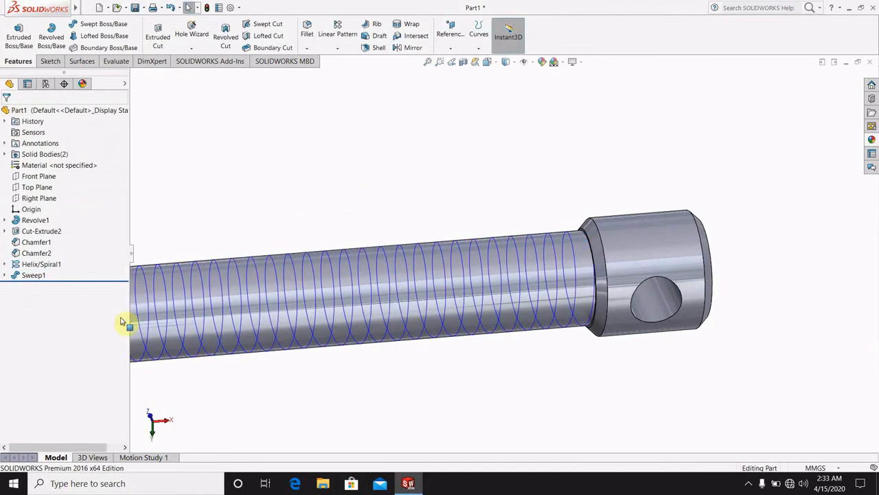
# Reopen the sweep's definition to examine where its profile meets the helix path, and leave it without changes.
pyautogui.rightClick(28, 278)
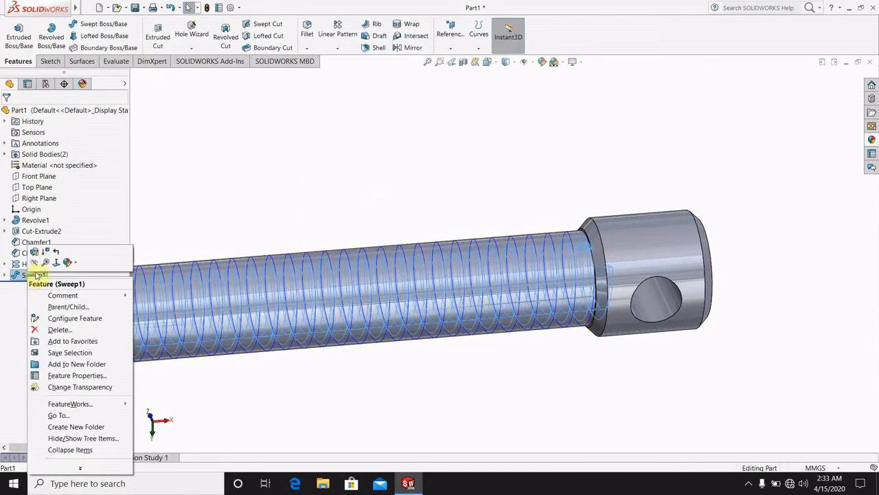
pyautogui.click(35, 253)
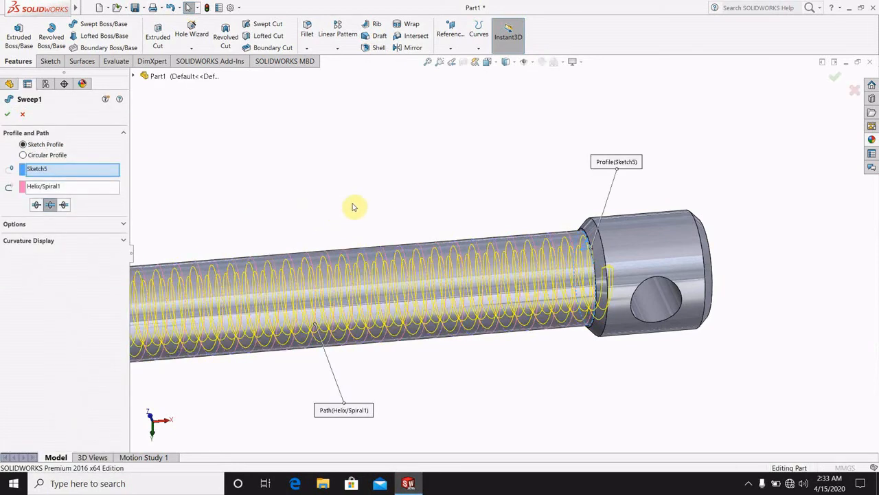
pyautogui.moveTo(583, 275); pyautogui.dragTo(570, 306, button='middle')
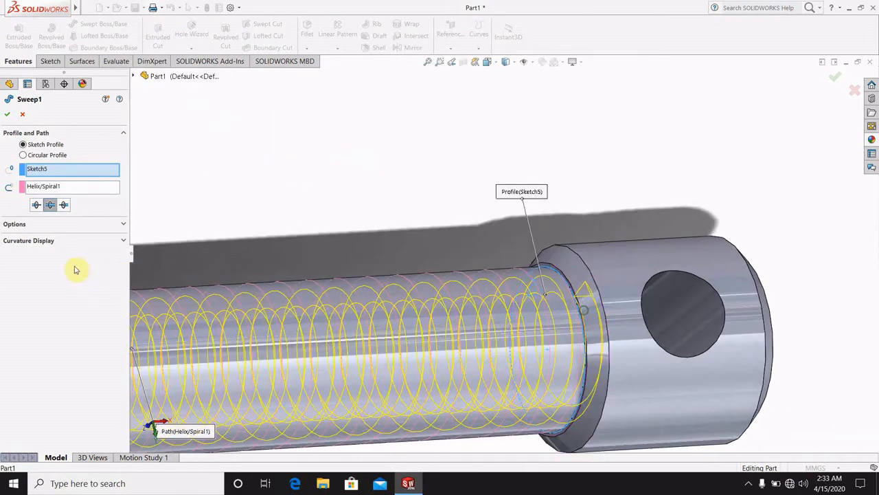
pyautogui.click(22, 116)
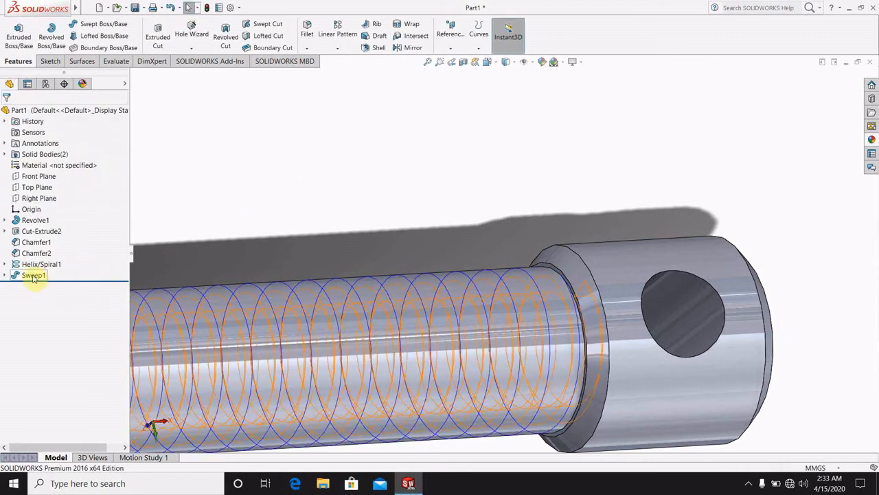
# Delete the sweep feature while keeping its profile sketch and the helix.
pyautogui.rightClick(35, 276)
pyautogui.click(68, 331)
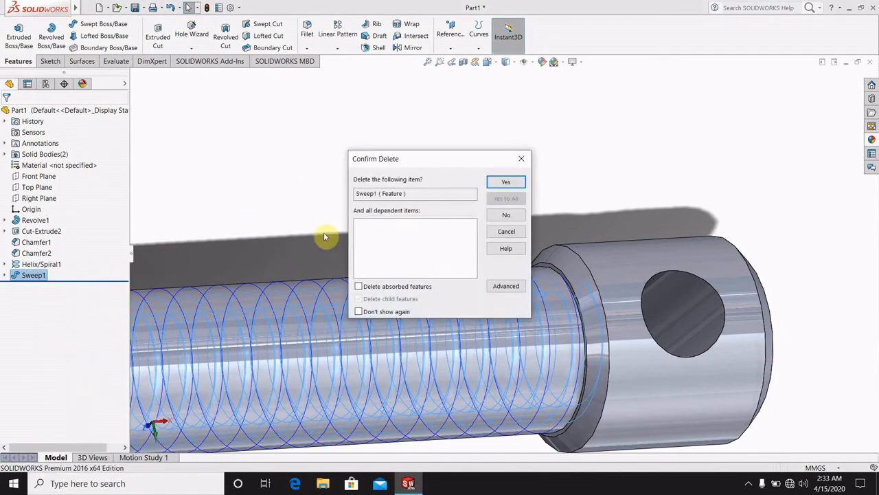
pyautogui.click(505, 182)
# Open the triangular profile sketch for editing and examine the triangle's position relative to the helix.
pyautogui.scroll(3, 559, 304)
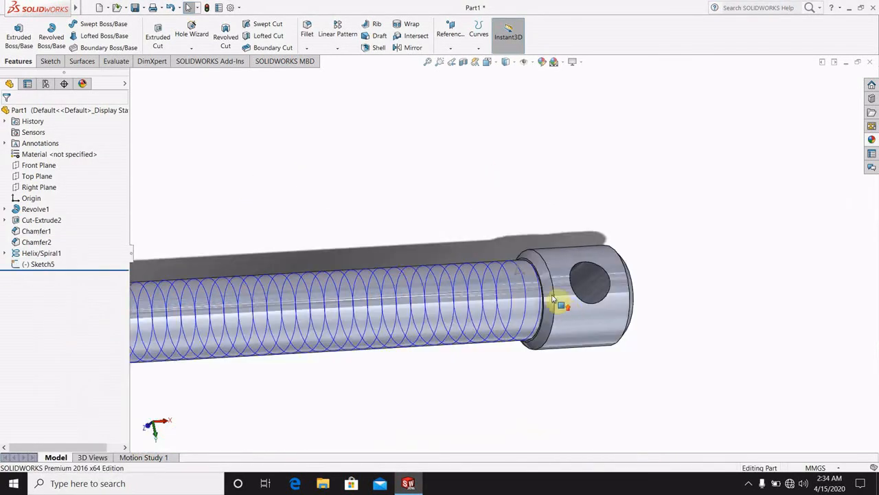
pyautogui.scroll(-5, 515, 281)
pyautogui.scroll(-2, 511, 278)
pyautogui.click(492, 234)
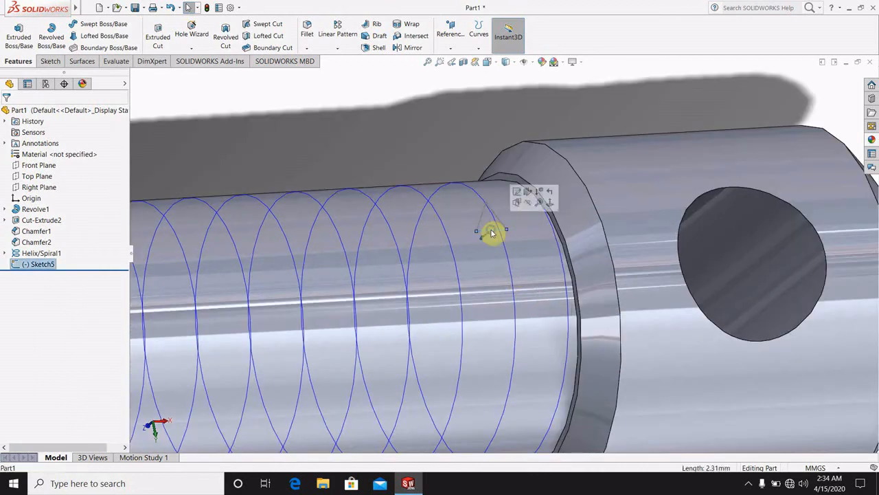
pyautogui.rightClick(490, 232)
pyautogui.click(498, 206)
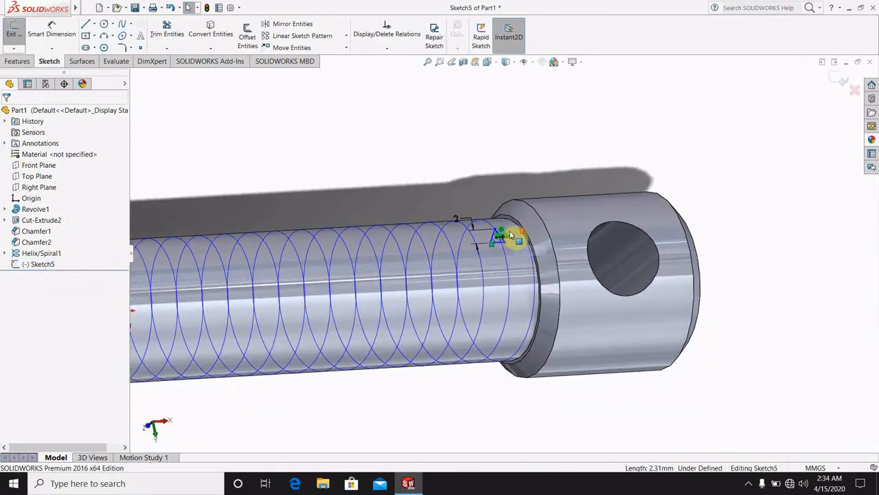
pyautogui.scroll(5, 497, 275)
pyautogui.scroll(-5, 432, 141)
pyautogui.scroll(-3, 454, 143)
pyautogui.moveTo(461, 147)
pyautogui.mouseDown(button='middle')
pyautogui.moveTo(601, 255)
pyautogui.moveTo(516, 213)
pyautogui.mouseUp(button='middle')
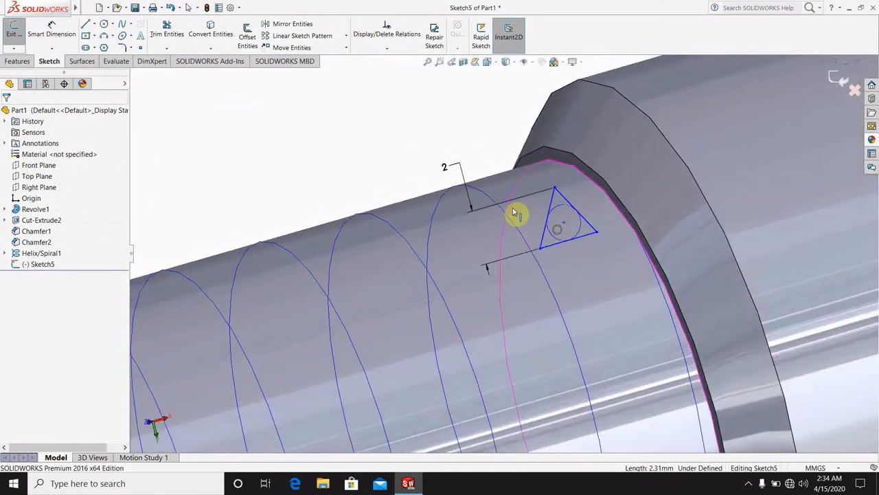
# Remove the whole triangle from the sketch with Power trim and exit the emptied sketch.
pyautogui.click(170, 26)
pyautogui.moveTo(529, 222)
pyautogui.mouseDown()
pyautogui.moveTo(569, 233)
pyautogui.moveTo(595, 212)
pyautogui.moveTo(588, 228)
pyautogui.mouseUp()
pyautogui.scroll(6, 587, 228)
pyautogui.scroll(-3, 519, 286)
pyautogui.moveTo(515, 277); pyautogui.dragTo(512, 251, button='middle')
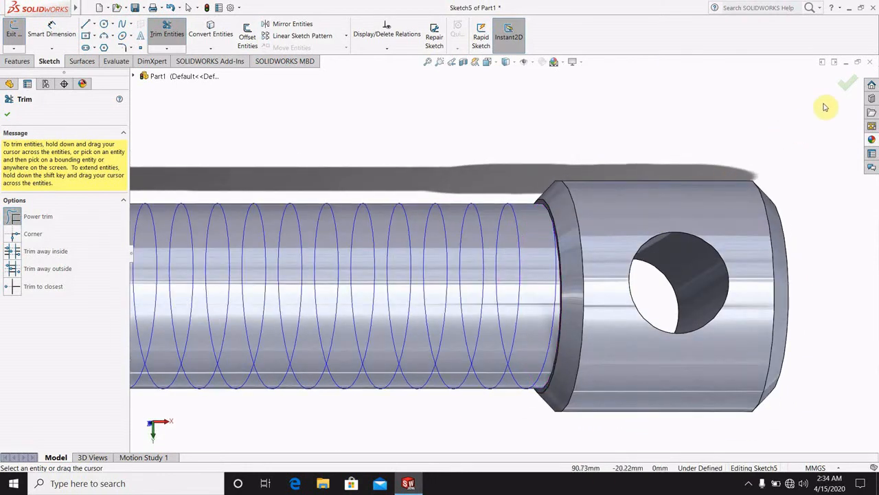
pyautogui.click(846, 82)
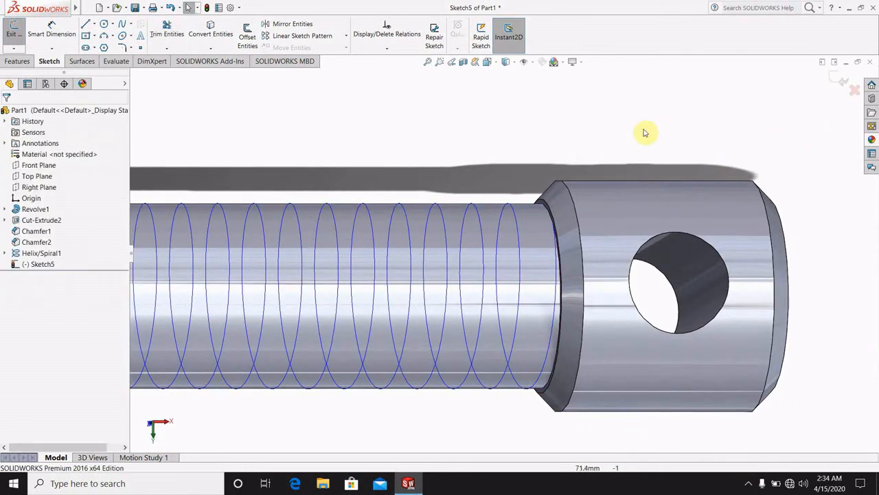
pyautogui.click(831, 76)
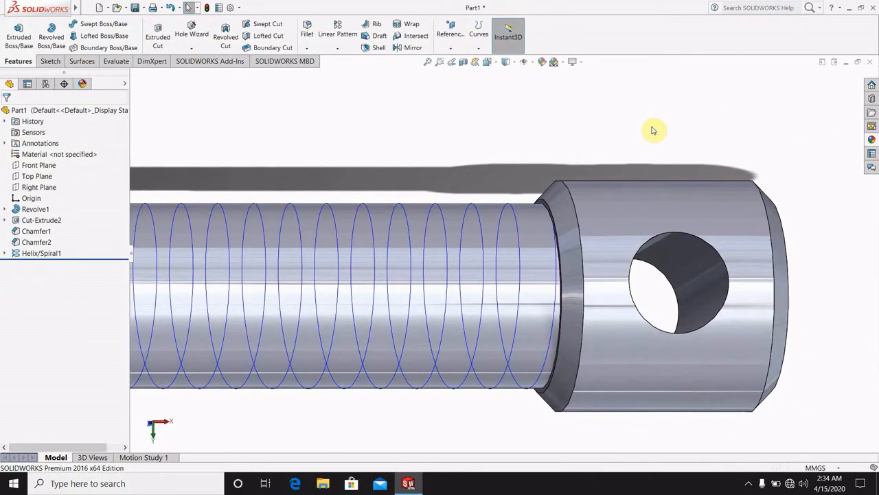
# Sketch a three-sided polygon with an inscribed circle about 1.78 mm in diameter on the Front Plane, near the helix end at the collar.
pyautogui.click(37, 170)
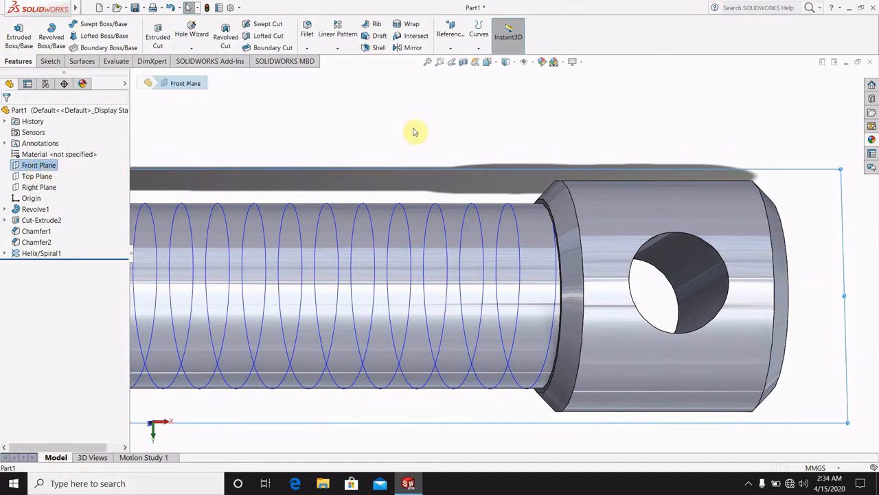
pyautogui.rightClick(40, 166)
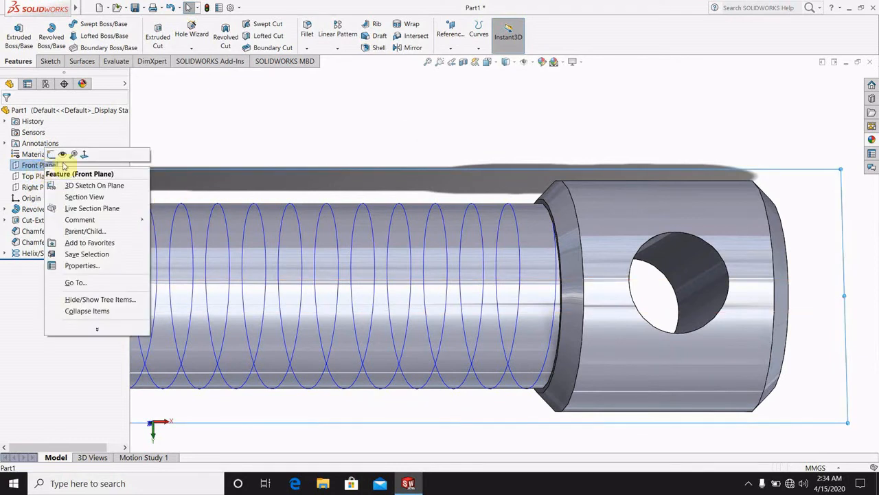
pyautogui.click(55, 157)
pyautogui.moveTo(442, 128)
pyautogui.mouseDown(button='middle')
pyautogui.moveTo(448, 170)
pyautogui.moveTo(465, 199)
pyautogui.moveTo(501, 204)
pyautogui.moveTo(449, 226)
pyautogui.moveTo(457, 180)
pyautogui.moveTo(445, 165)
pyautogui.moveTo(473, 175)
pyautogui.mouseUp(button='middle')
pyautogui.scroll(-8, 545, 200)
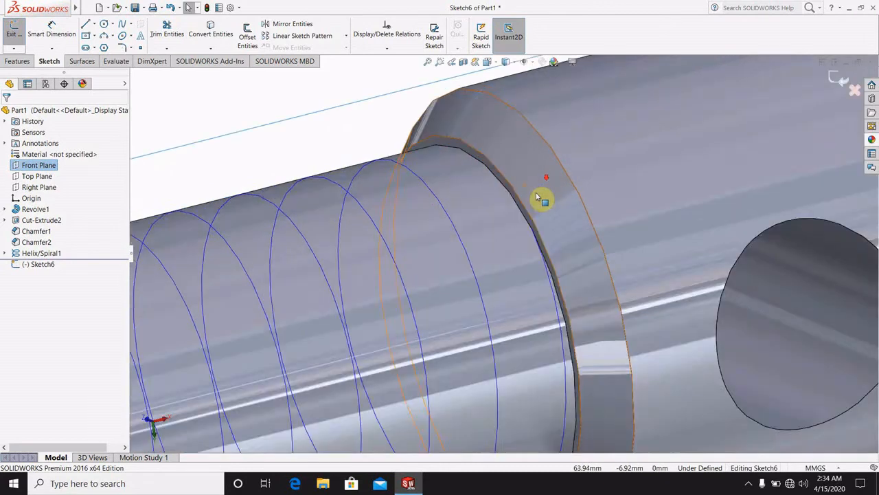
pyautogui.scroll(-2, 526, 296)
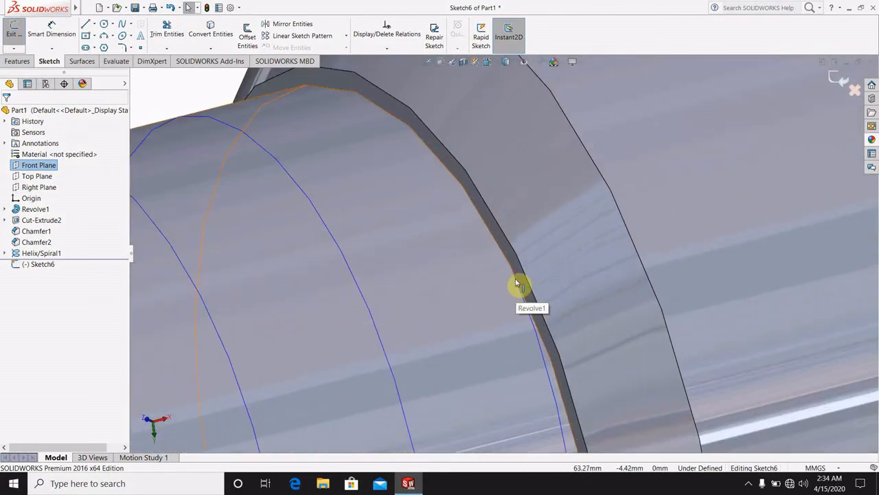
pyautogui.scroll(-2, 522, 285)
pyautogui.scroll(4, 530, 286)
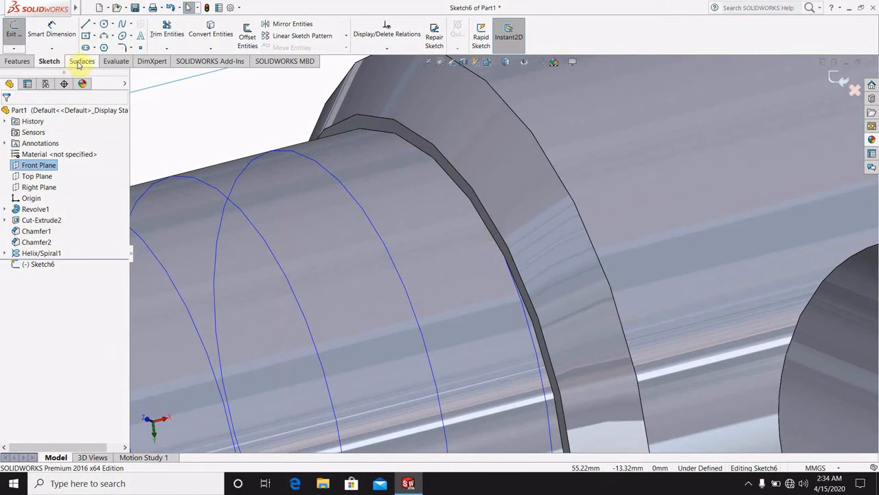
pyautogui.click(105, 47)
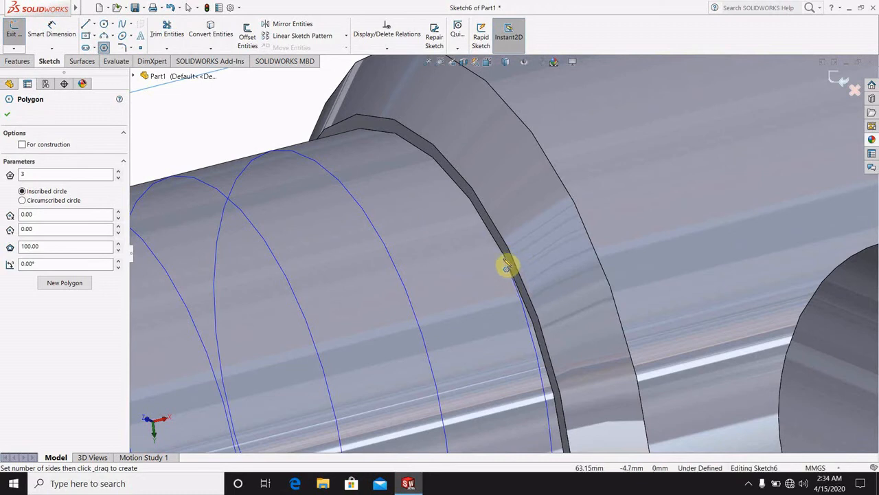
pyautogui.click(506, 258)
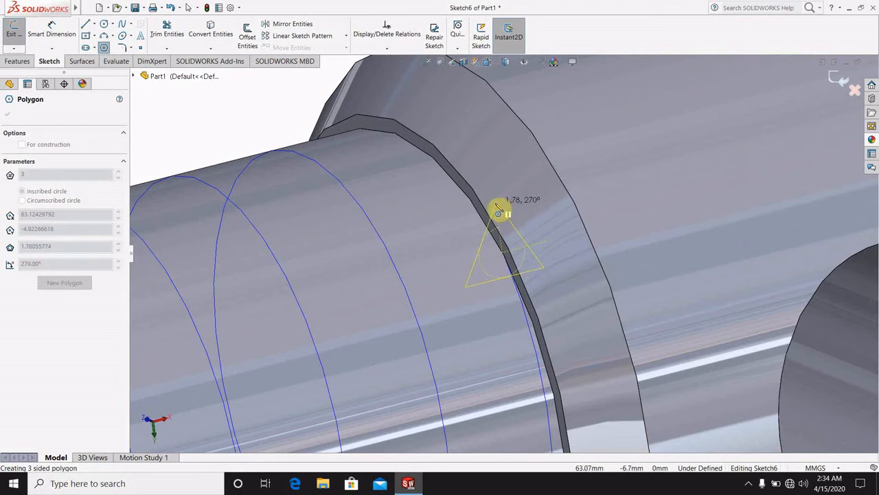
pyautogui.click(498, 208)
# Check the triangle's position against the helix end and remove the whole triangle with Power trim.
pyautogui.scroll(3, 499, 216)
pyautogui.moveTo(499, 222)
pyautogui.mouseDown(button='middle')
pyautogui.moveTo(561, 274)
pyautogui.moveTo(473, 158)
pyautogui.moveTo(365, 163)
pyautogui.moveTo(402, 158)
pyautogui.moveTo(458, 212)
pyautogui.moveTo(450, 186)
pyautogui.moveTo(480, 133)
pyautogui.moveTo(520, 128)
pyautogui.moveTo(520, 161)
pyautogui.moveTo(525, 149)
pyautogui.mouseUp(button='middle')
pyautogui.scroll(5, 514, 263)
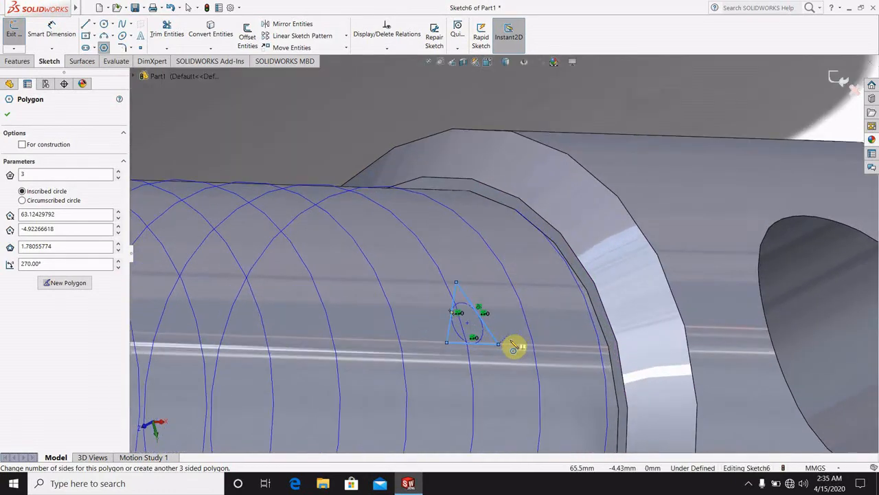
pyautogui.scroll(2, 514, 347)
pyautogui.click(168, 35)
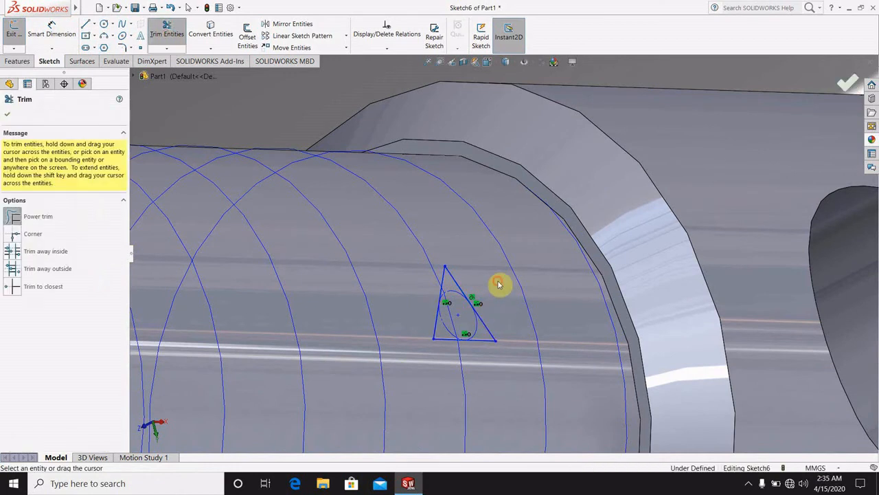
pyautogui.scroll(3, 567, 239)
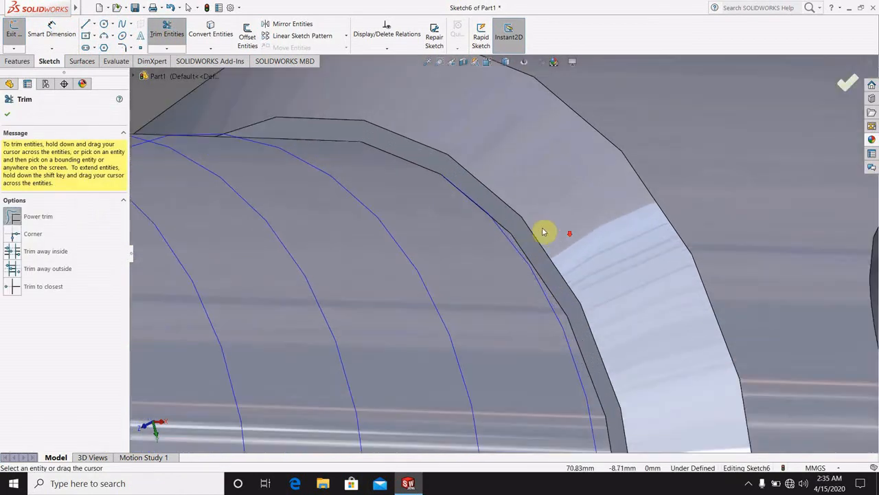
pyautogui.scroll(2, 419, 167)
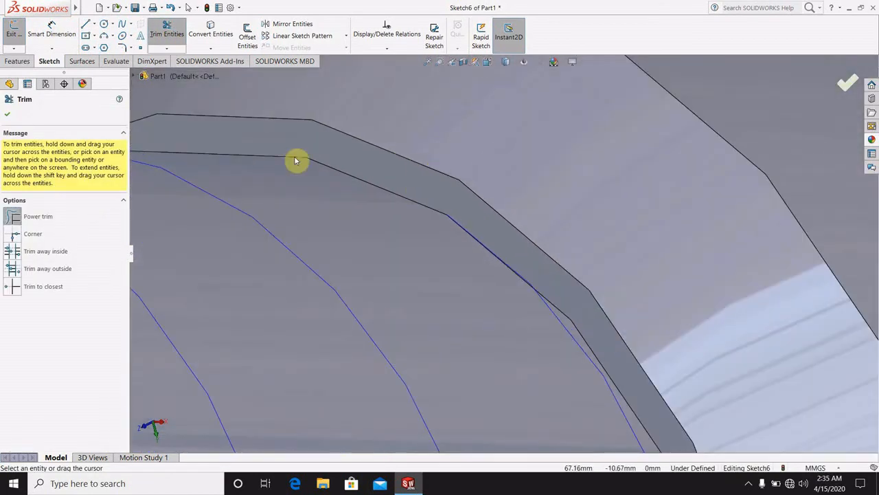
# Try to draw a line from the helix end at the collar, and exit the sketch.
pyautogui.click(88, 27)
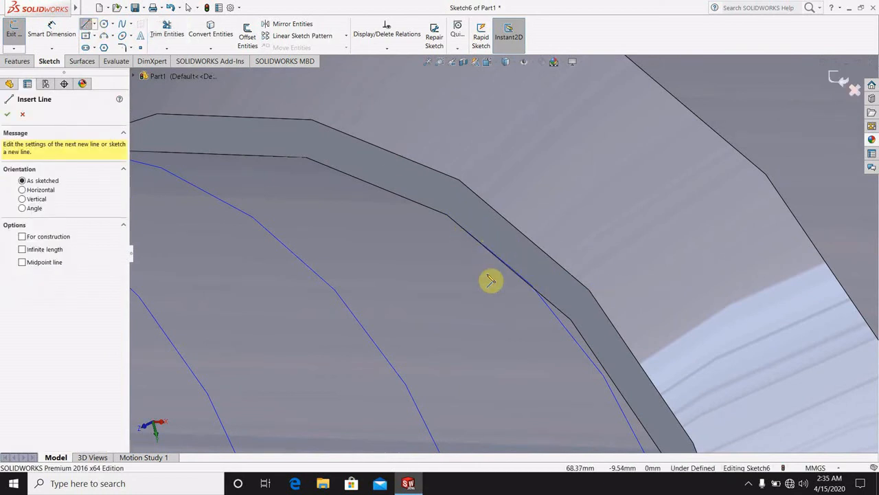
pyautogui.scroll(2, 520, 273)
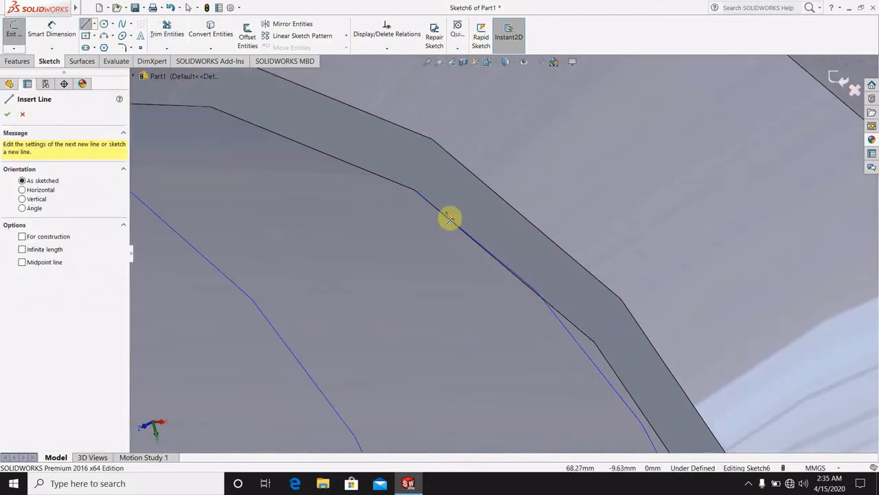
pyautogui.click(417, 194)
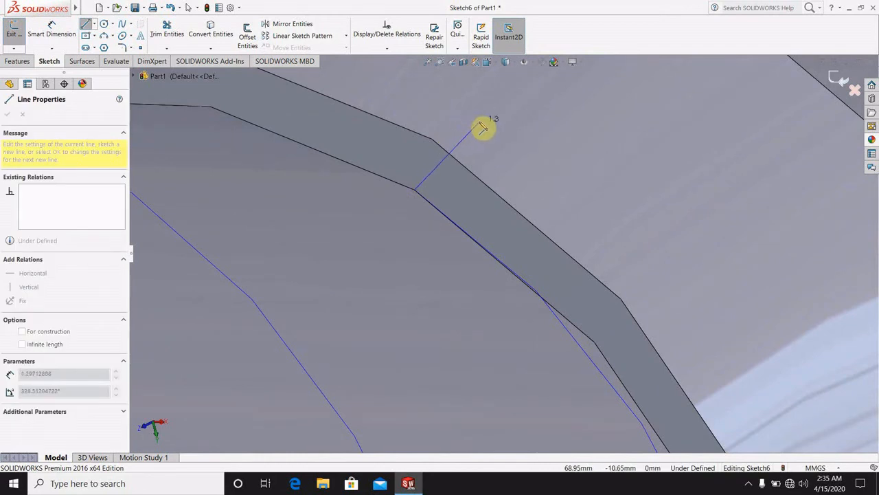
pyautogui.scroll(-4, 483, 127)
pyautogui.moveTo(477, 127)
pyautogui.mouseDown(button='middle')
pyautogui.moveTo(488, 188)
pyautogui.moveTo(475, 181)
pyautogui.moveTo(444, 196)
pyautogui.moveTo(447, 219)
pyautogui.moveTo(473, 259)
pyautogui.moveTo(475, 235)
pyautogui.moveTo(500, 261)
pyautogui.moveTo(506, 288)
pyautogui.moveTo(479, 243)
pyautogui.mouseUp(button='middle')
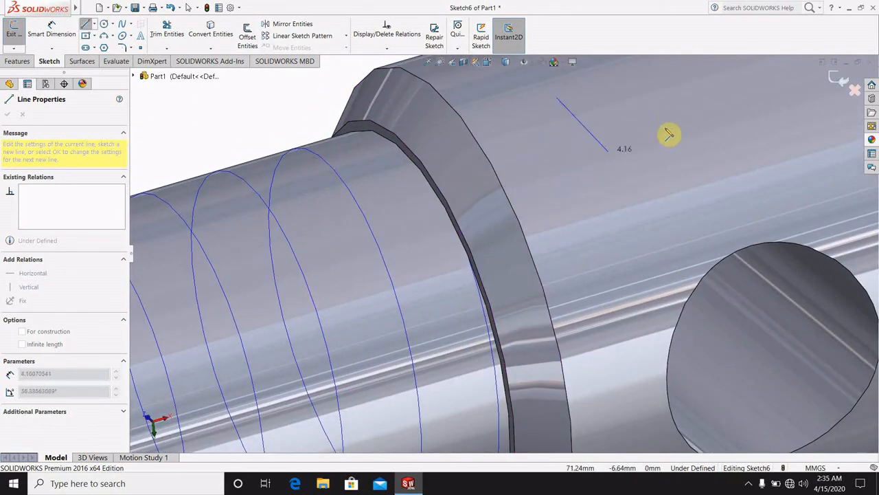
pyautogui.click(829, 79)
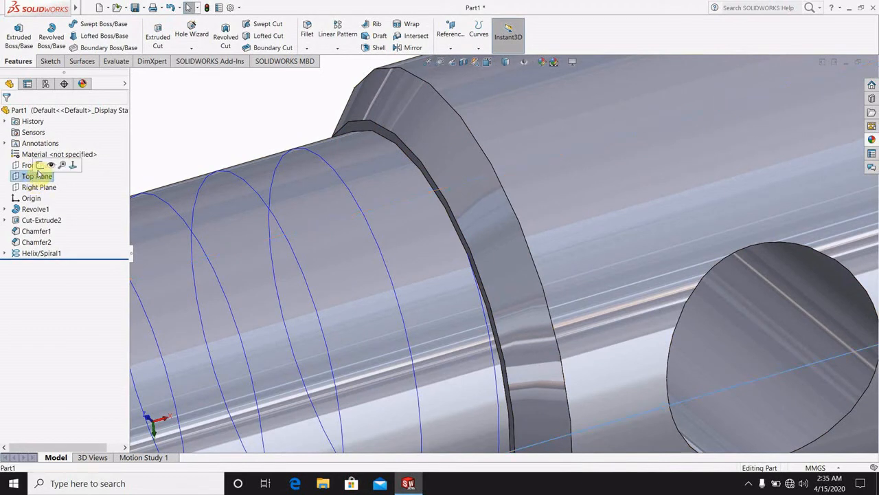
# Start a sketch on the Top Plane and try to draw a line from the helix end beside the collar.
pyautogui.click(41, 165)
pyautogui.click(87, 25)
pyautogui.scroll(-3, 439, 237)
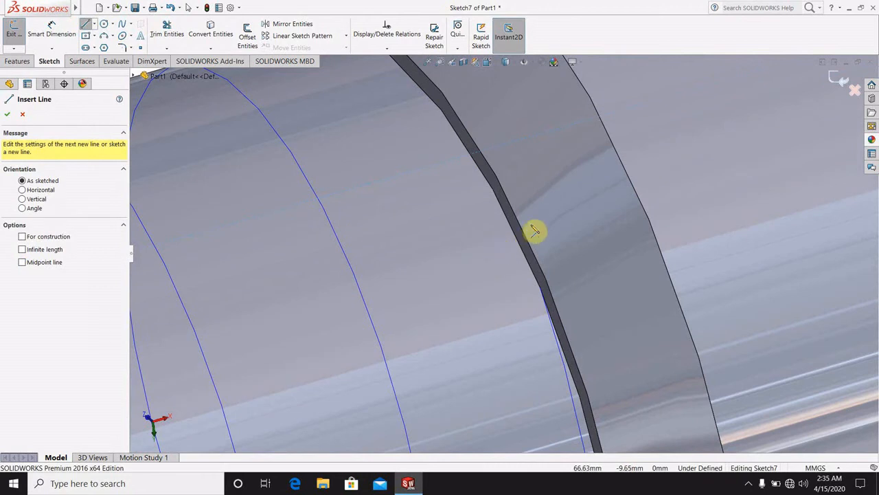
pyautogui.click(546, 292)
pyautogui.scroll(5, 564, 250)
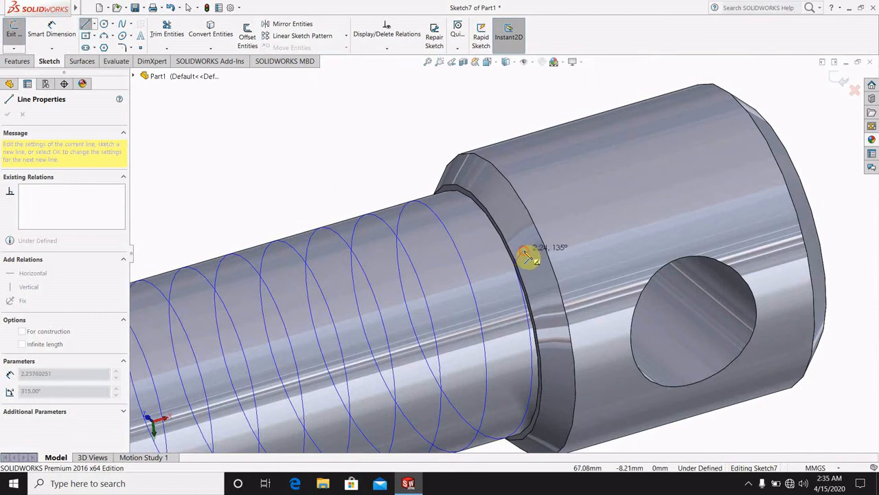
pyautogui.scroll(-3, 526, 254)
pyautogui.moveTo(527, 253); pyautogui.dragTo(547, 288, button='middle')
pyautogui.scroll(4, 530, 337)
pyautogui.scroll(-5, 540, 329)
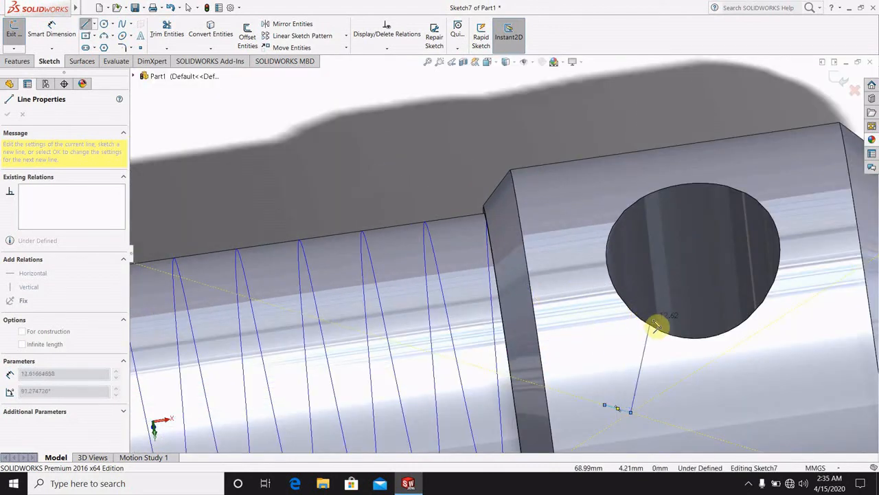
pyautogui.moveTo(640, 377); pyautogui.dragTo(667, 334, button='middle')
pyautogui.press('Escape')
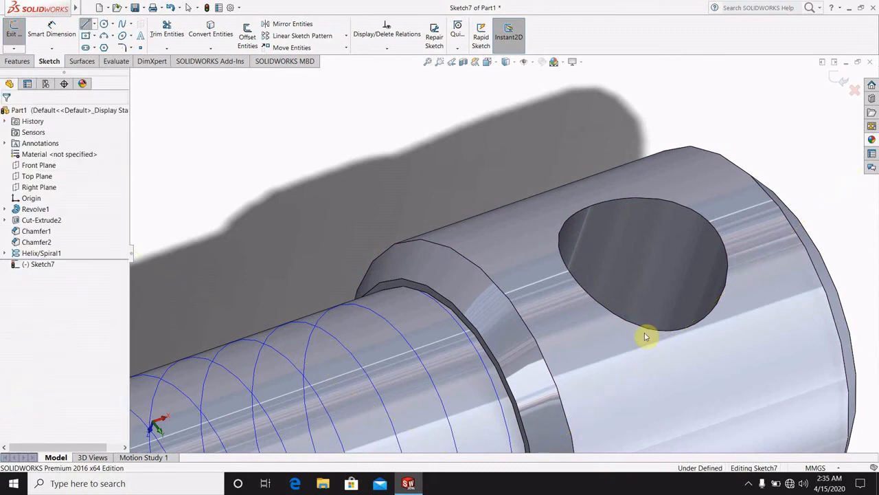
# Check where the sketched line lies relative to the helix and remove it with Power trim.
pyautogui.scroll(5, 646, 337)
pyautogui.scroll(-3, 503, 294)
pyautogui.scroll(-4, 503, 293)
pyautogui.moveTo(476, 268); pyautogui.dragTo(458, 212, button='middle')
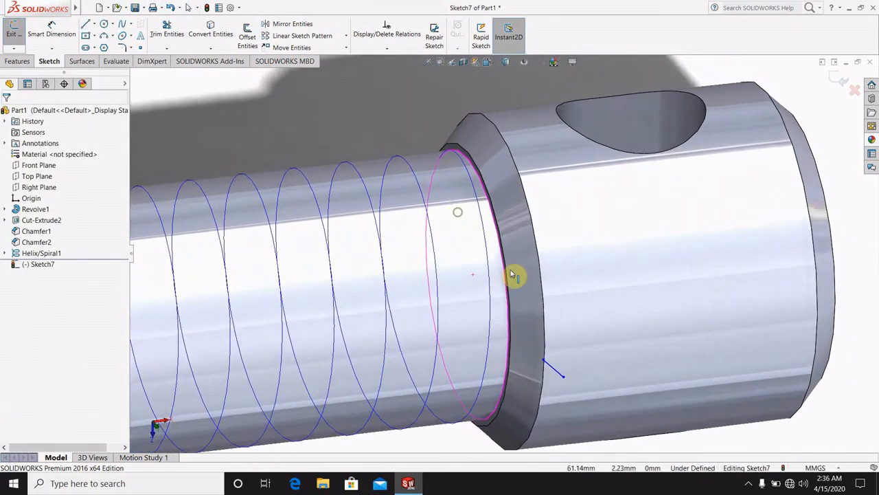
pyautogui.click(170, 32)
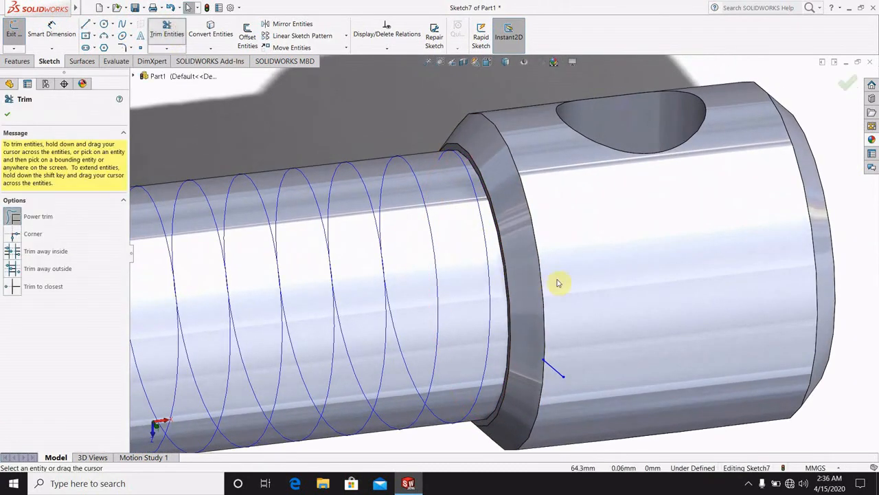
pyautogui.click(748, 484)
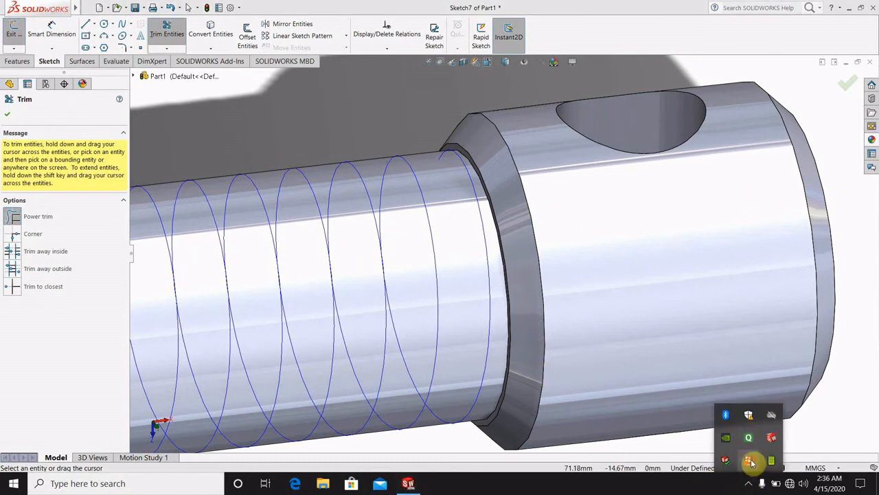
pyautogui.rightClick(755, 458)
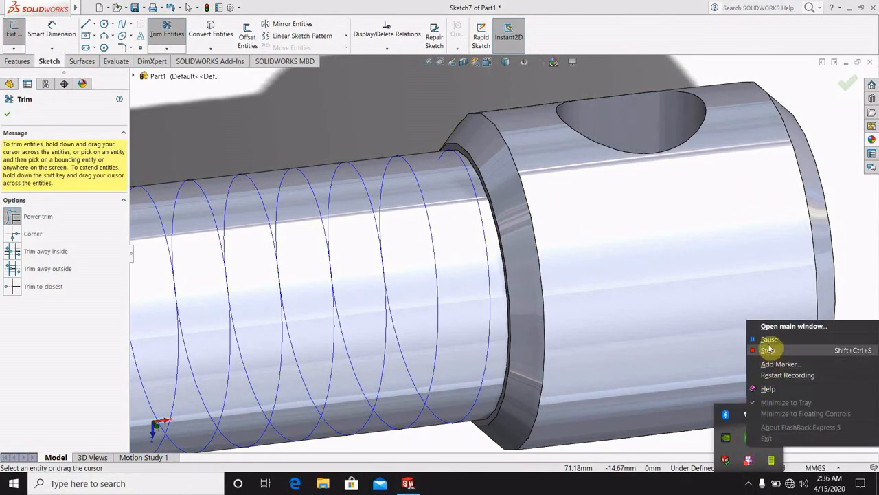
pyautogui.click(756, 337)
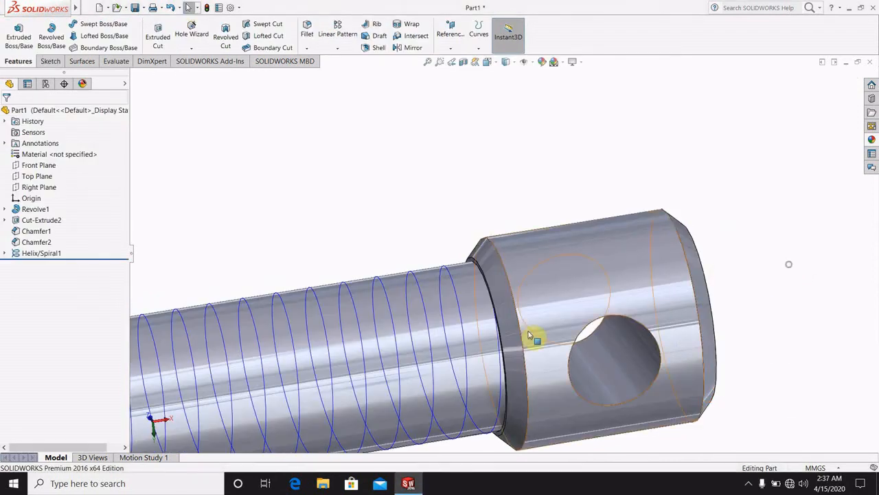
# Try to create a reference plane coincident with the shaft's circular edge at the collar and perpendicular to the helix, and cancel it.
pyautogui.scroll(-4, 534, 337)
pyautogui.click(450, 48)
pyautogui.click(459, 62)
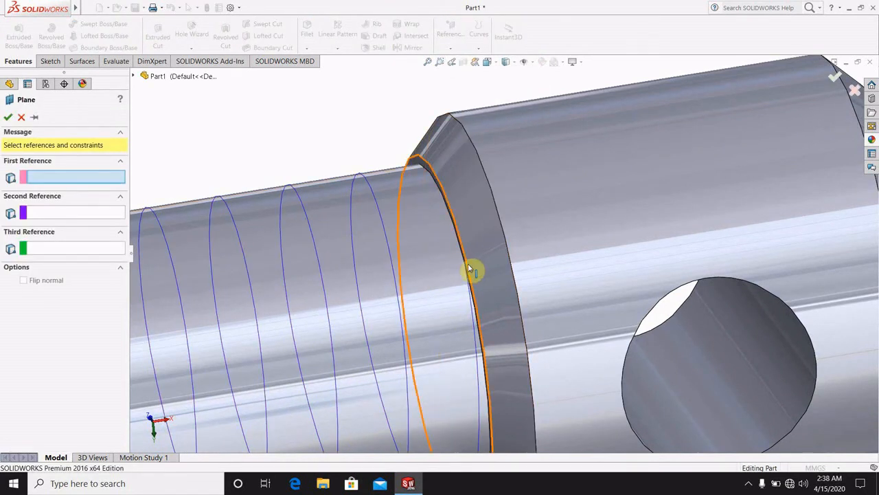
pyautogui.click(467, 266)
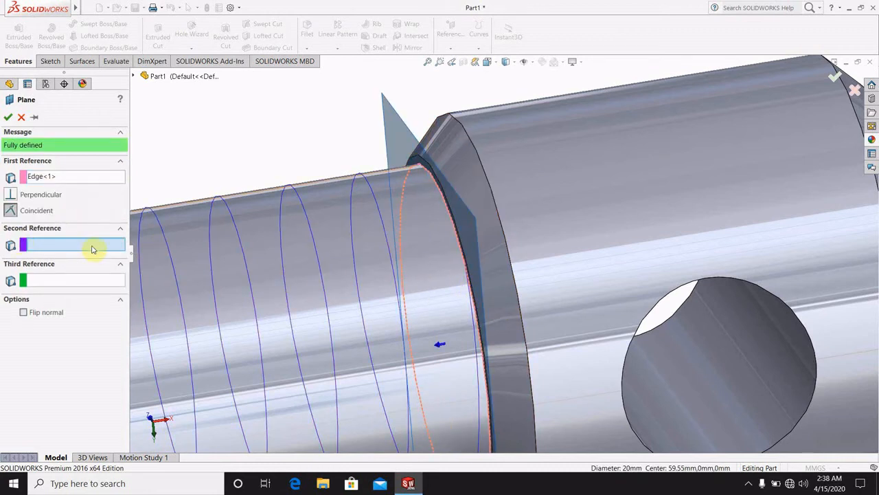
pyautogui.click(66, 246)
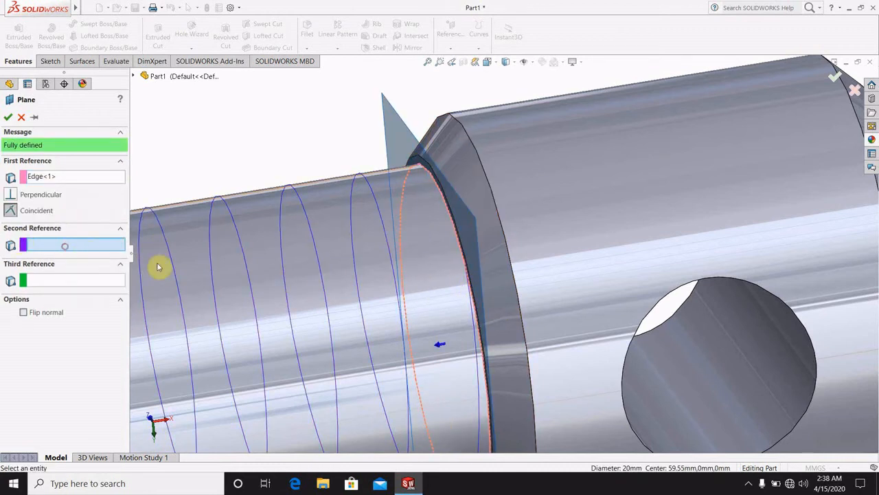
pyautogui.click(485, 378)
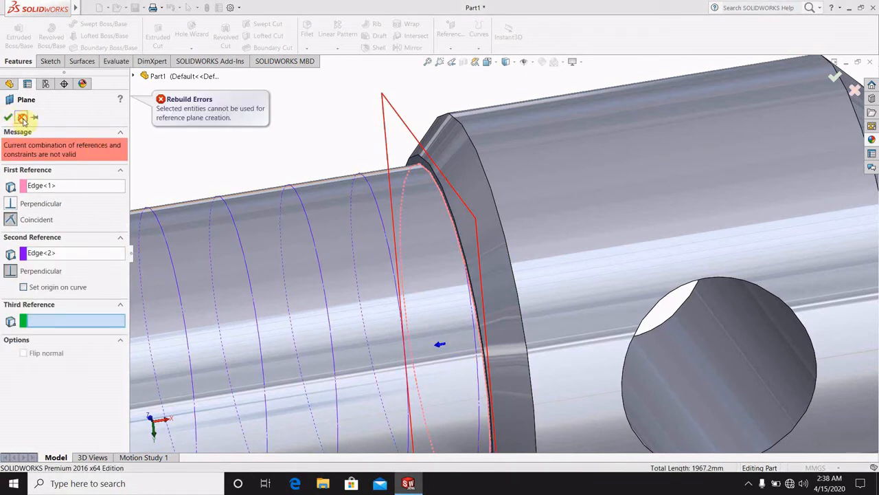
pyautogui.click(22, 118)
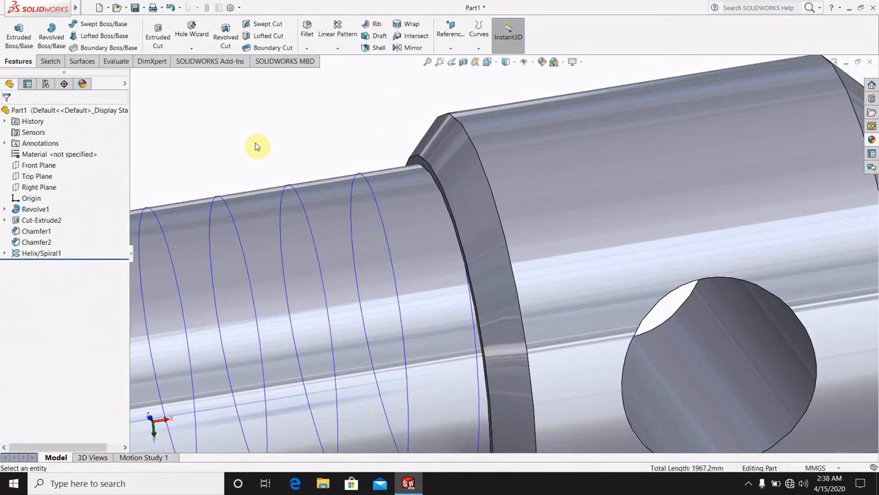
# Try to create a reference point at the helix end on the collar edge, and cancel it.
pyautogui.click(452, 50)
pyautogui.click(458, 94)
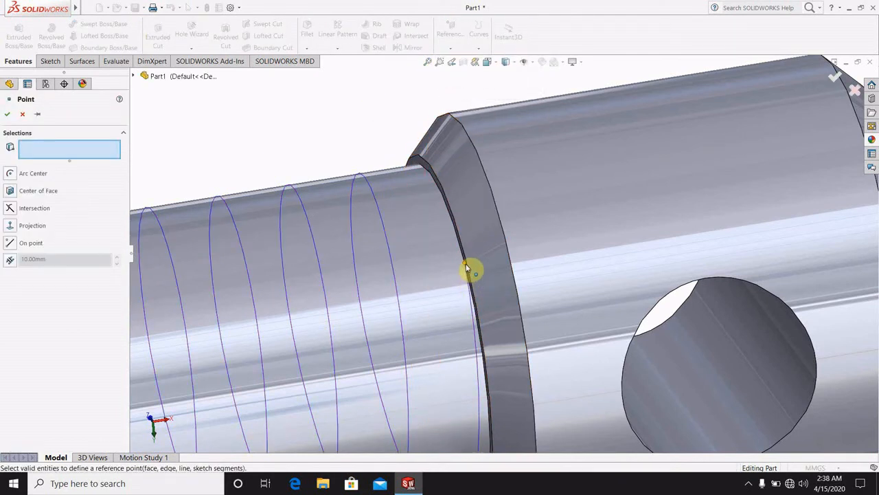
pyautogui.click(466, 268)
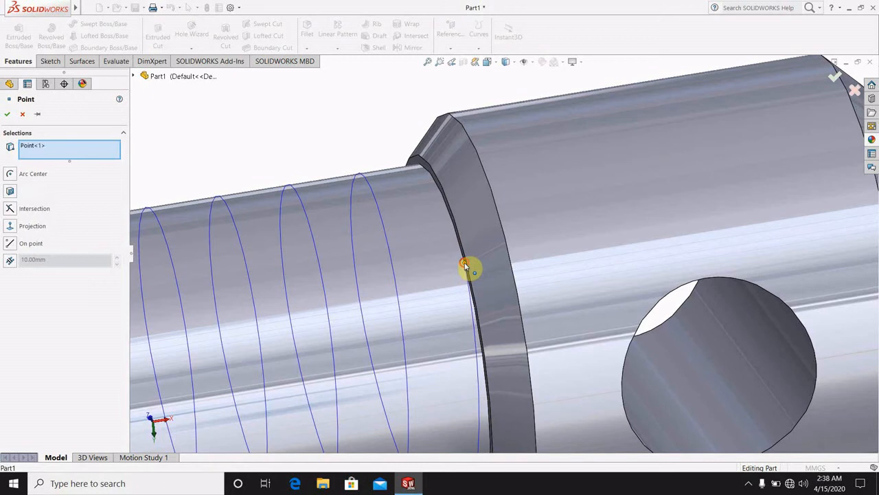
pyautogui.click(9, 116)
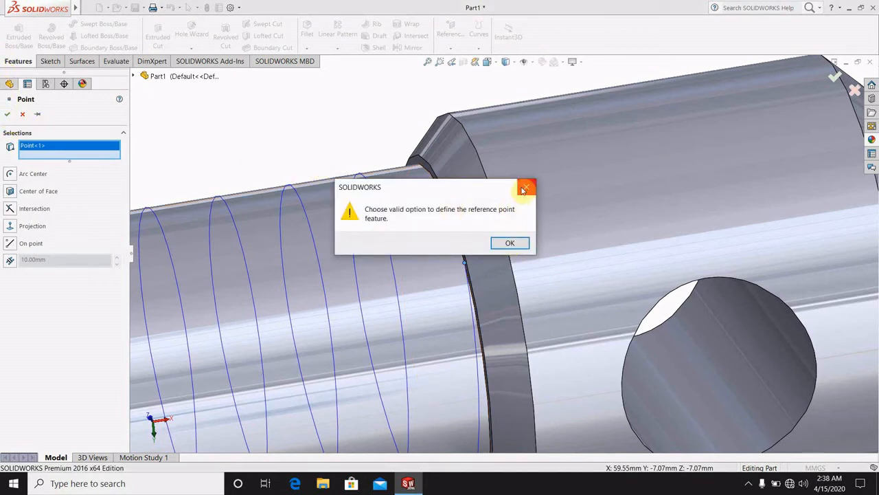
pyautogui.click(510, 243)
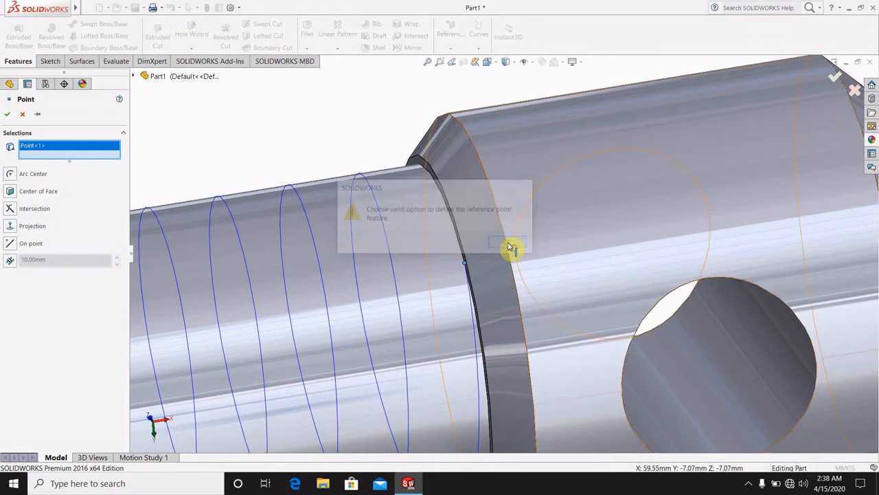
pyautogui.click(25, 115)
# Try to create a reference plane perpendicular to the helix edge picked beside the collar, remove that reference and cancel the plane.
pyautogui.click(450, 42)
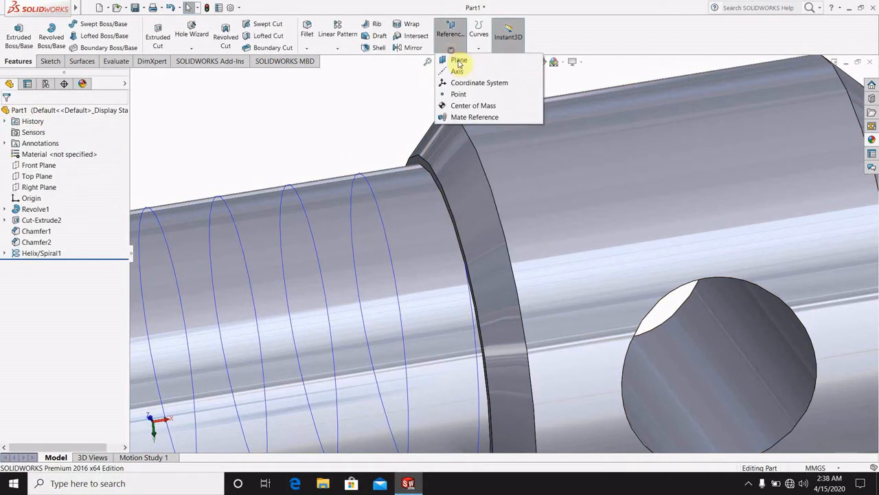
pyautogui.click(456, 61)
pyautogui.scroll(-3, 480, 283)
pyautogui.scroll(-1, 471, 267)
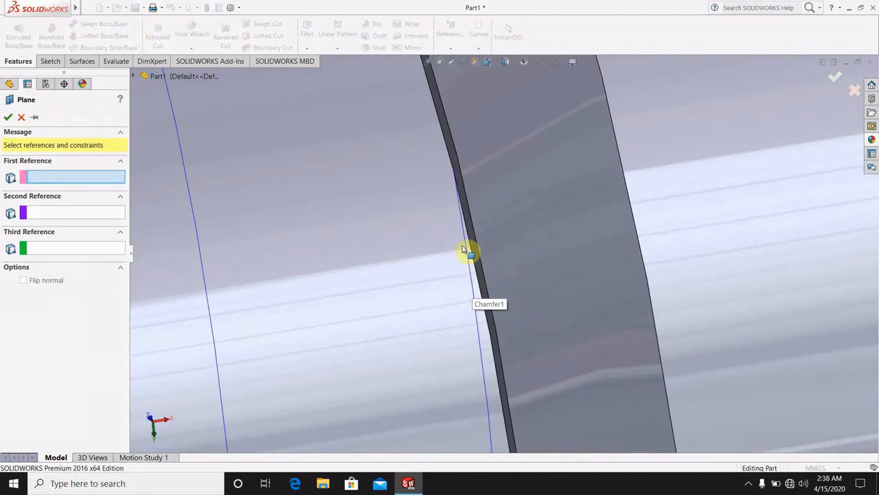
pyautogui.click(470, 239)
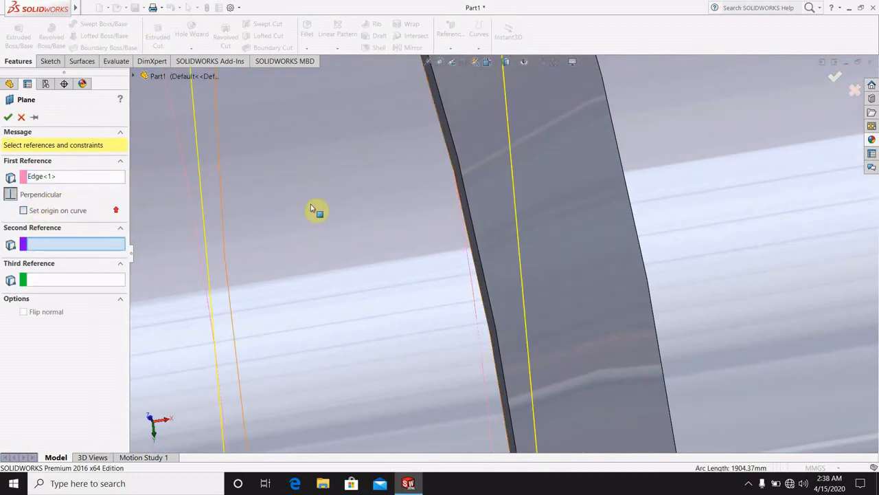
pyautogui.scroll(4, 310, 208)
pyautogui.scroll(-2, 374, 175)
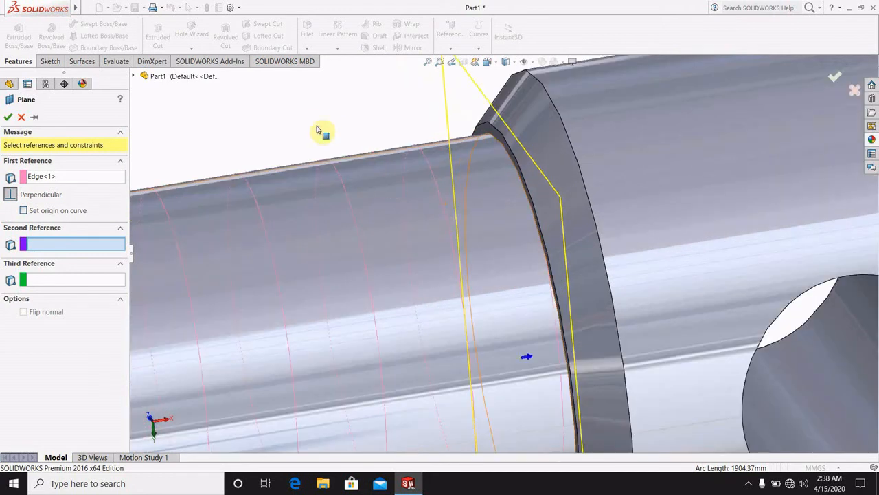
pyautogui.click(51, 176)
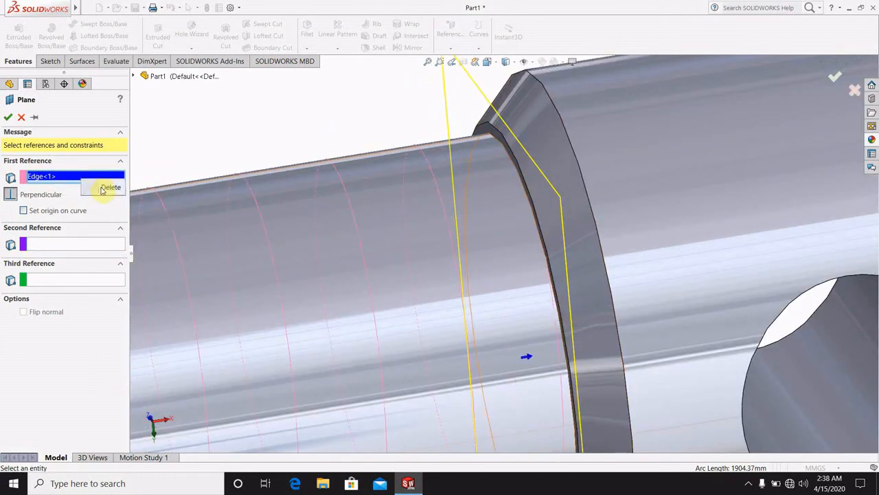
pyautogui.press('Delete')
pyautogui.click(556, 322)
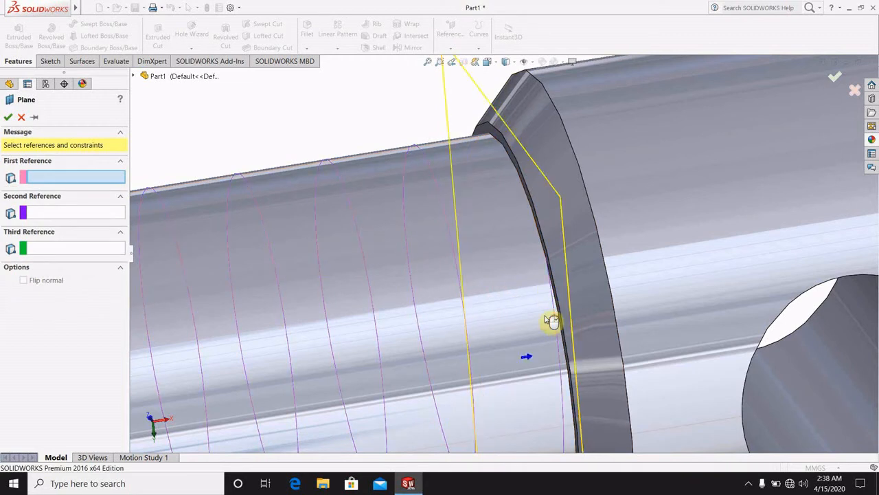
pyautogui.click(22, 117)
# Try to create a reference plane perpendicular to both the helix and the Top Plane, and cancel it.
pyautogui.click(451, 47)
pyautogui.click(456, 72)
pyautogui.click(135, 76)
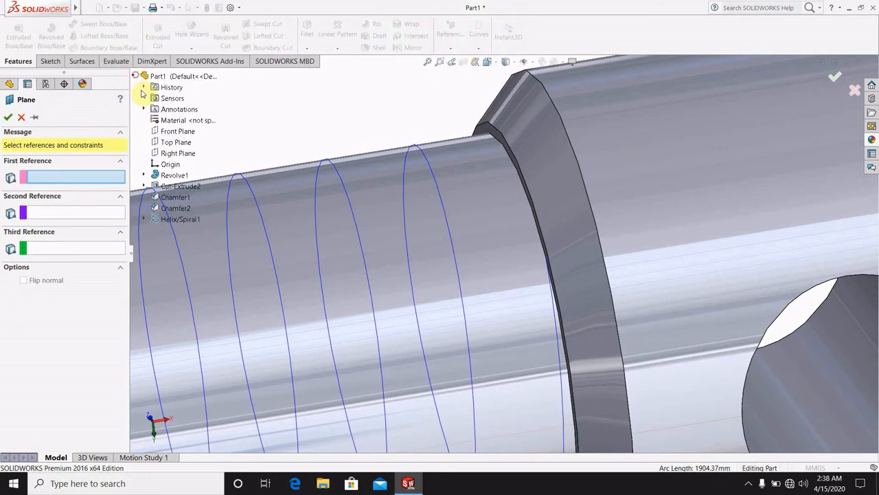
pyautogui.click(180, 220)
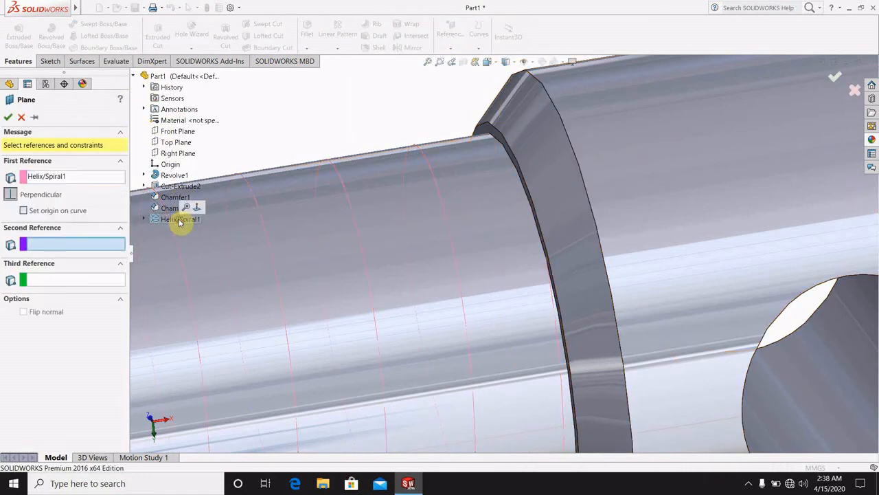
pyautogui.scroll(5, 412, 271)
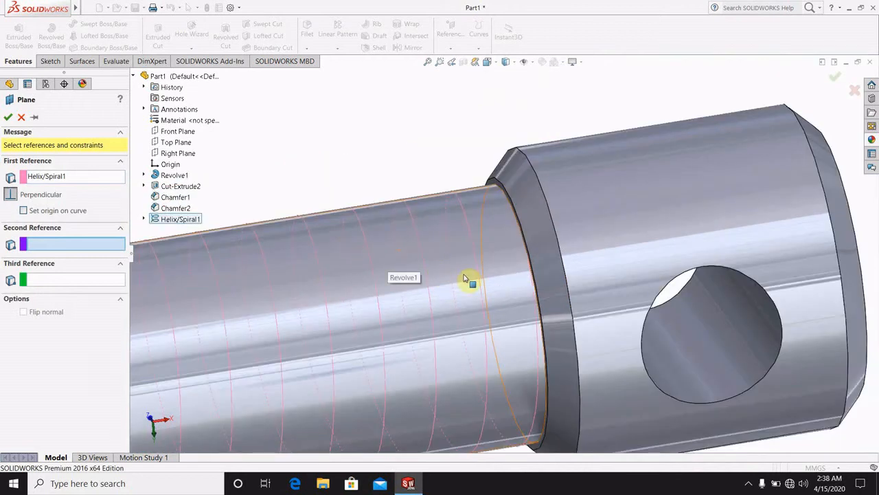
pyautogui.scroll(-1, 512, 256)
pyautogui.scroll(2, 515, 255)
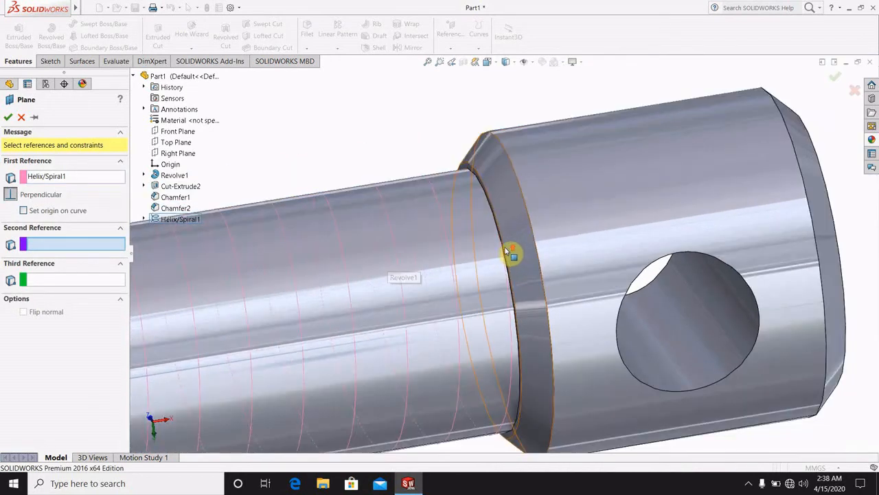
pyautogui.click(175, 143)
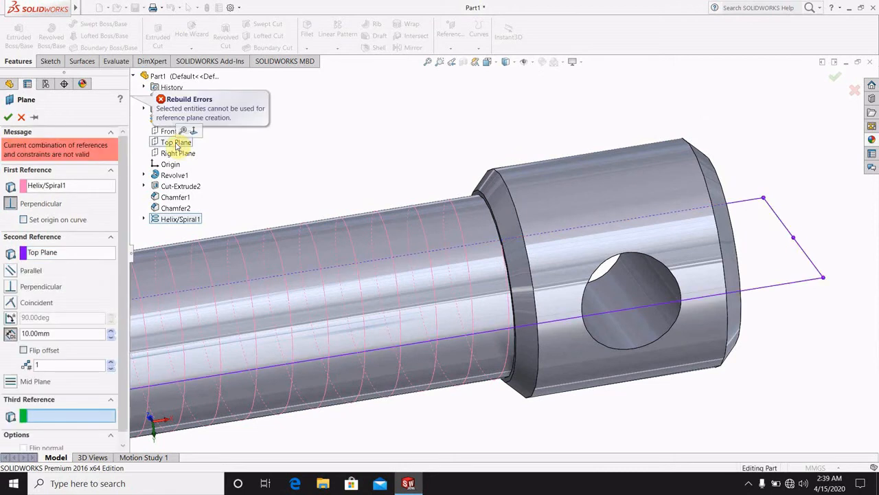
pyautogui.click(10, 271)
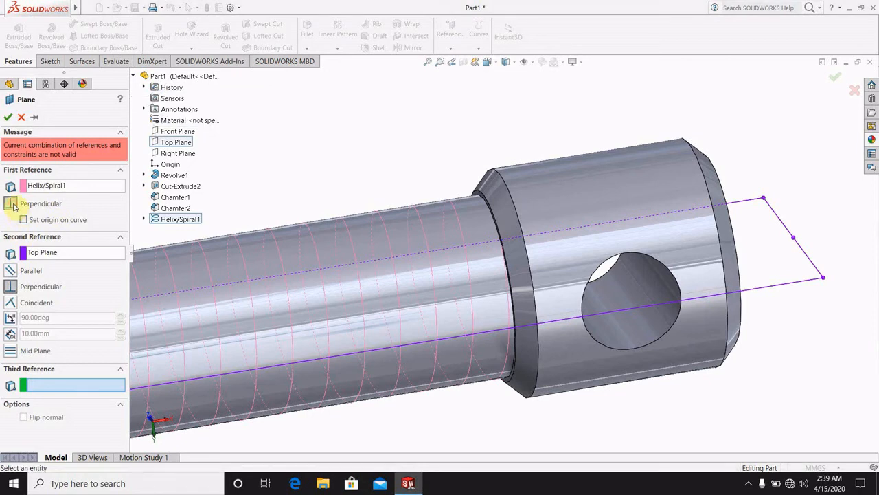
pyautogui.click(21, 118)
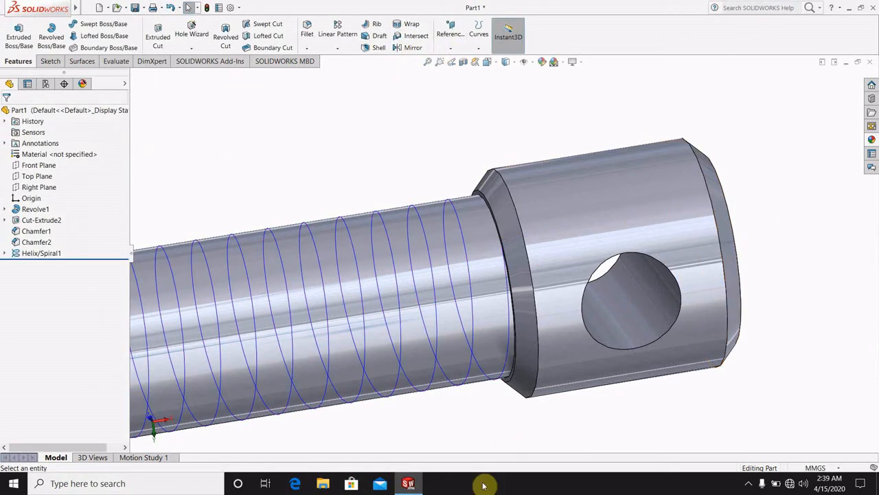
pyautogui.click(749, 483)
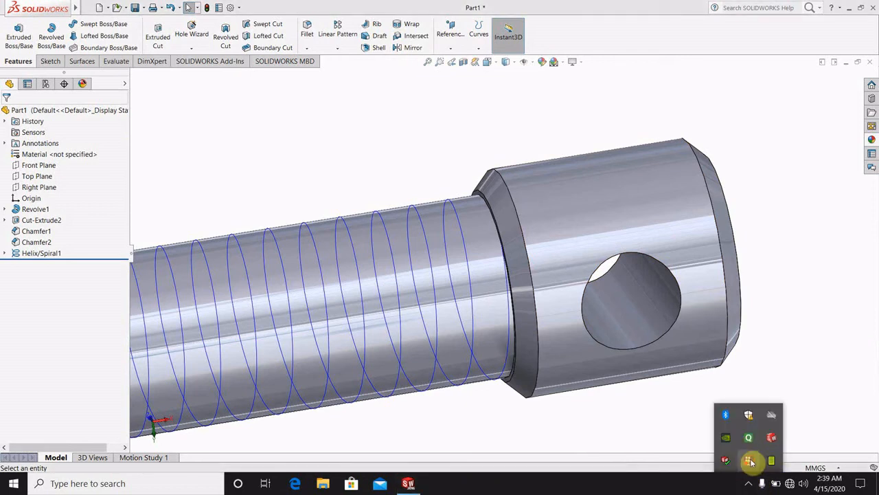
pyautogui.rightClick(750, 459)
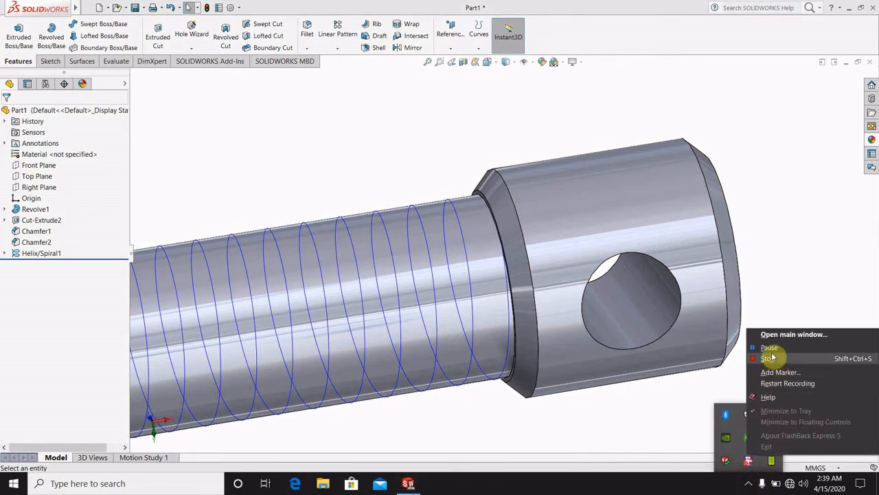
pyautogui.click(769, 349)
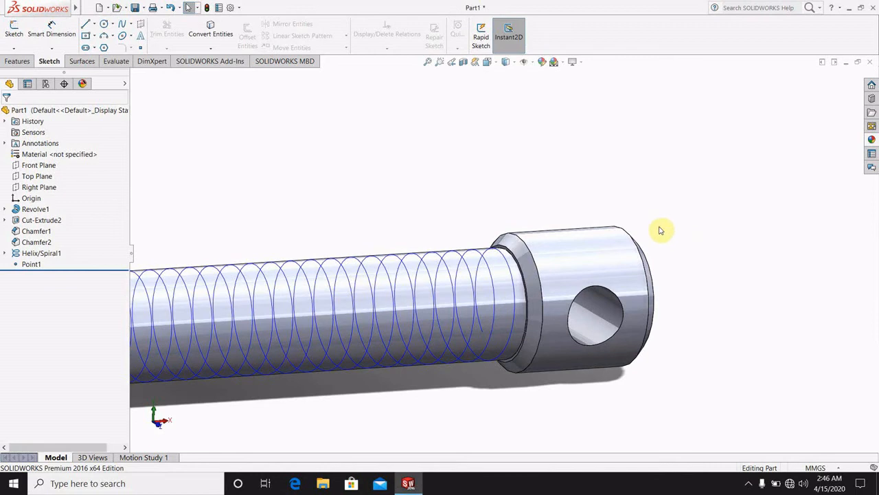
# Start a sketch on the Front Plane and orient the view normal to it.
pyautogui.scroll(-2, 656, 226)
pyautogui.click(36, 165)
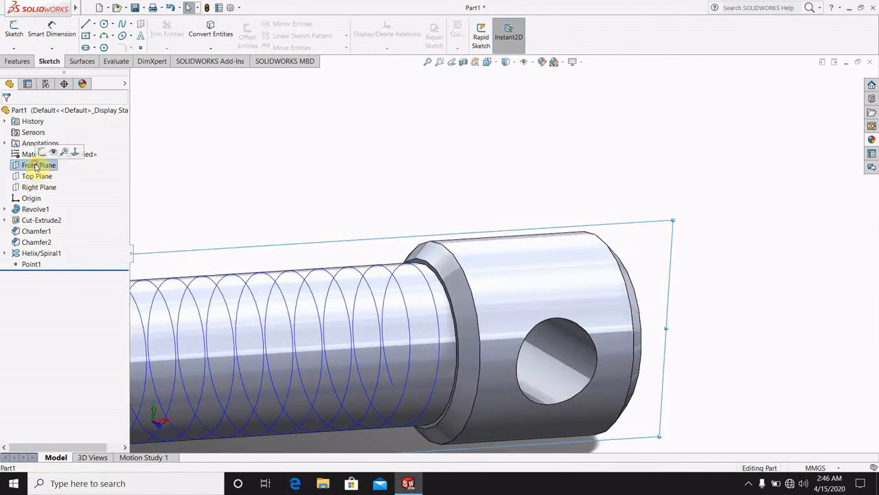
pyautogui.click(54, 152)
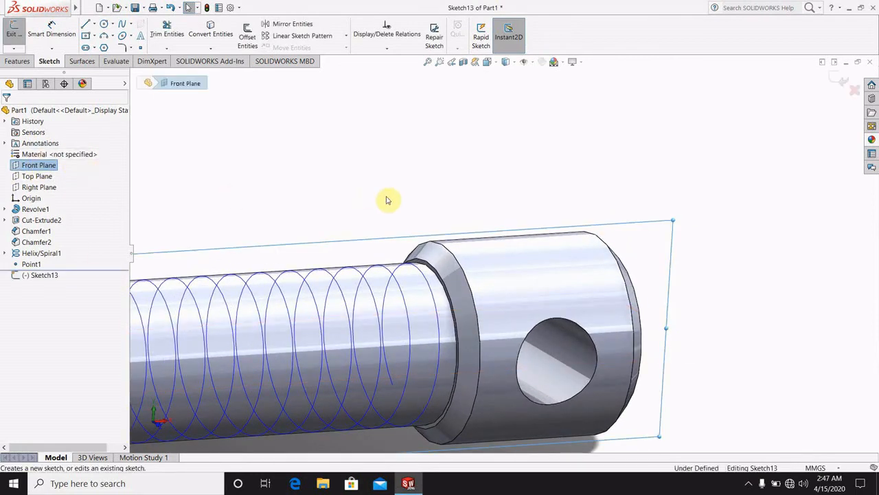
pyautogui.scroll(-3, 416, 269)
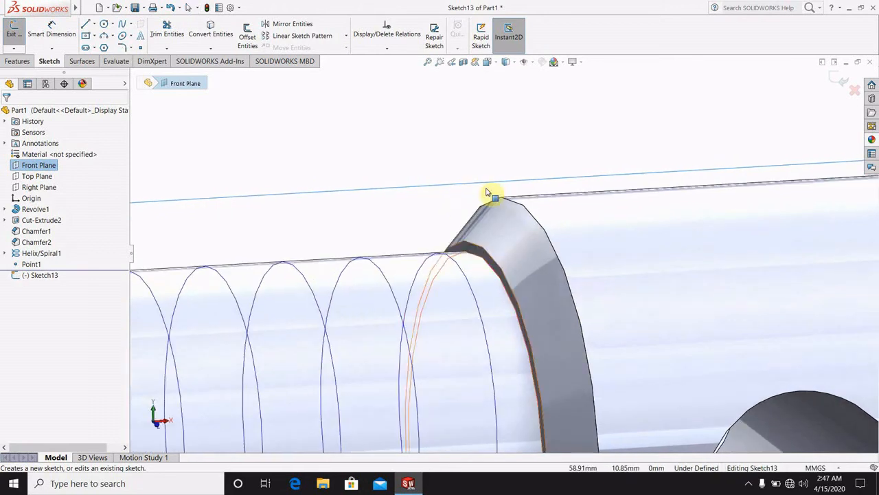
pyautogui.click(488, 63)
pyautogui.click(545, 308)
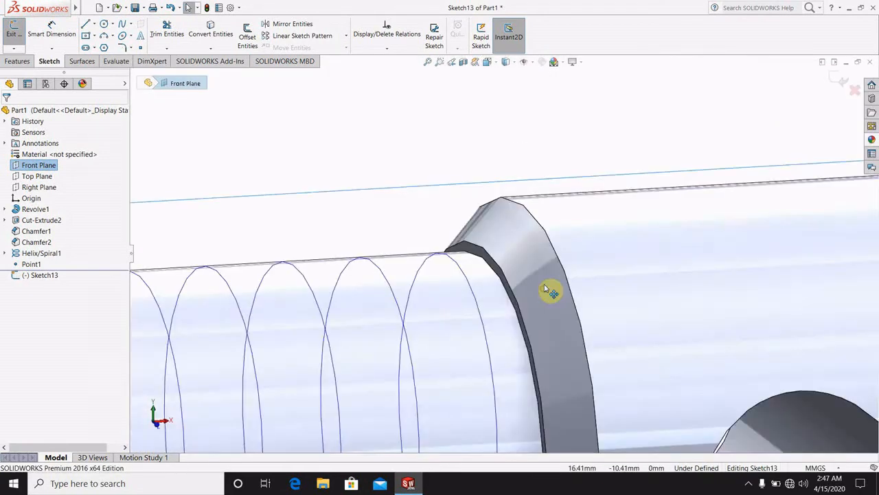
# Draw an upright three-sided inscribed-circle polygon, about 0.72 mm from centre to apex, centred on the helix crest nearest the collar.
pyautogui.scroll(-6, 637, 226)
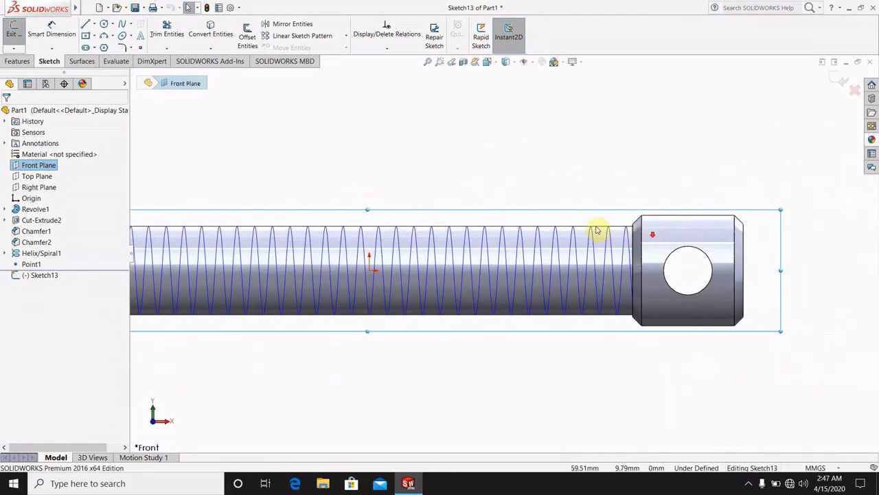
pyautogui.scroll(-3, 599, 250)
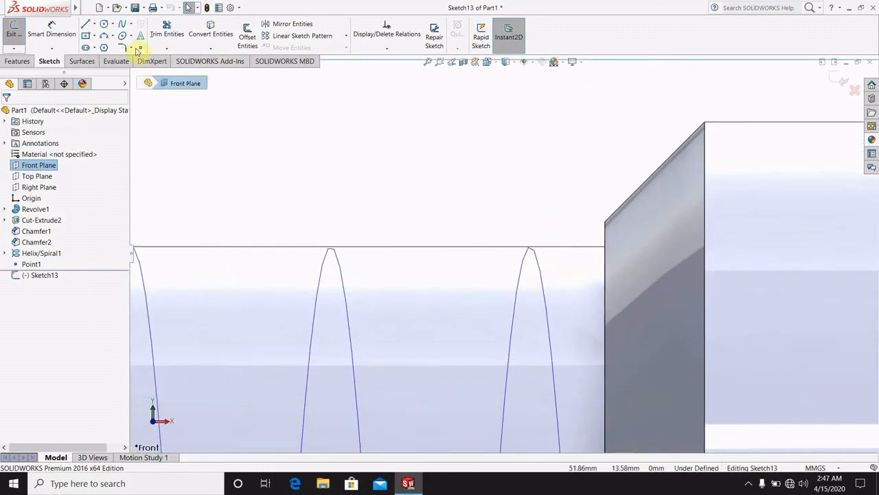
pyautogui.click(103, 47)
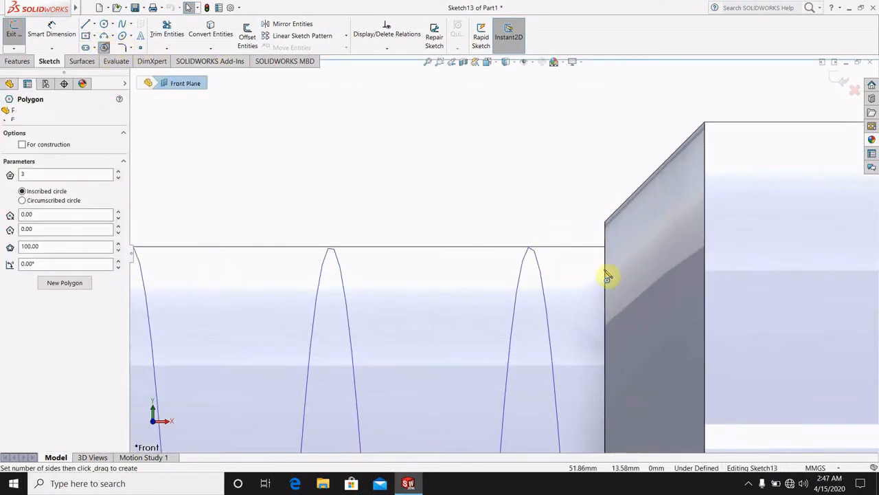
pyautogui.click(529, 246)
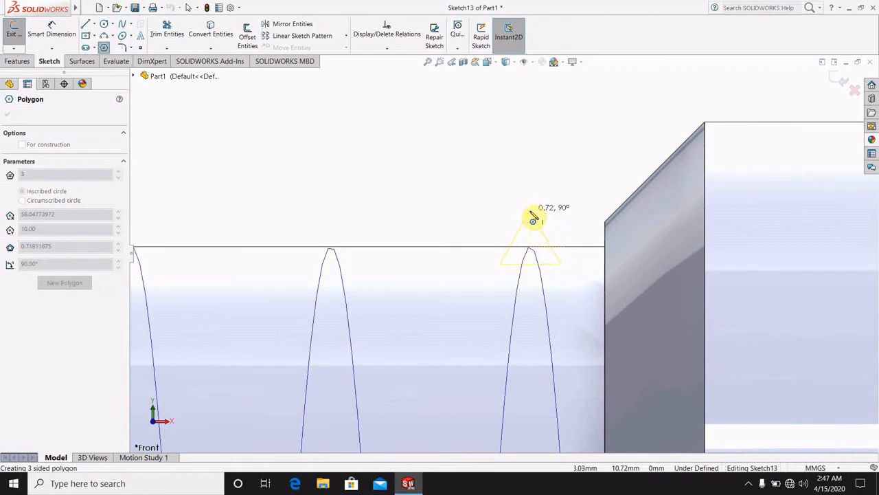
pyautogui.click(531, 213)
# Dimension the triangle's height from its base to its apex as 23 mm.
pyautogui.click(52, 32)
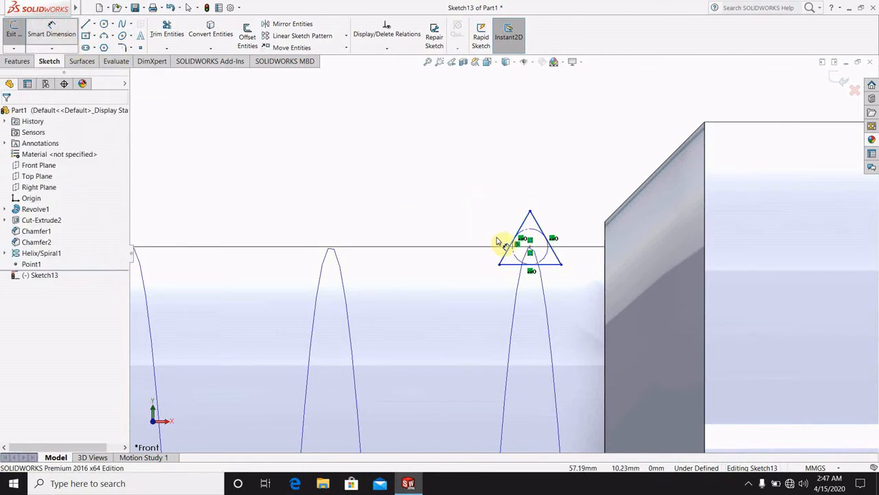
pyautogui.click(532, 263)
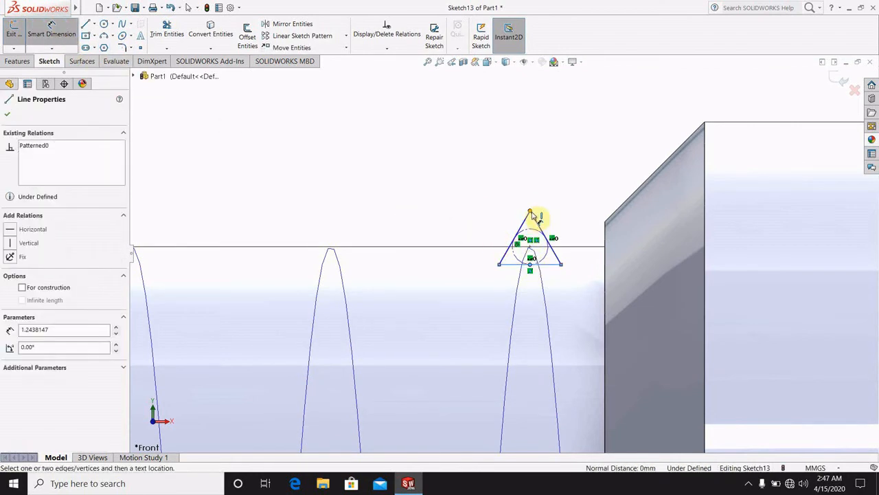
pyautogui.click(530, 211)
pyautogui.click(482, 179)
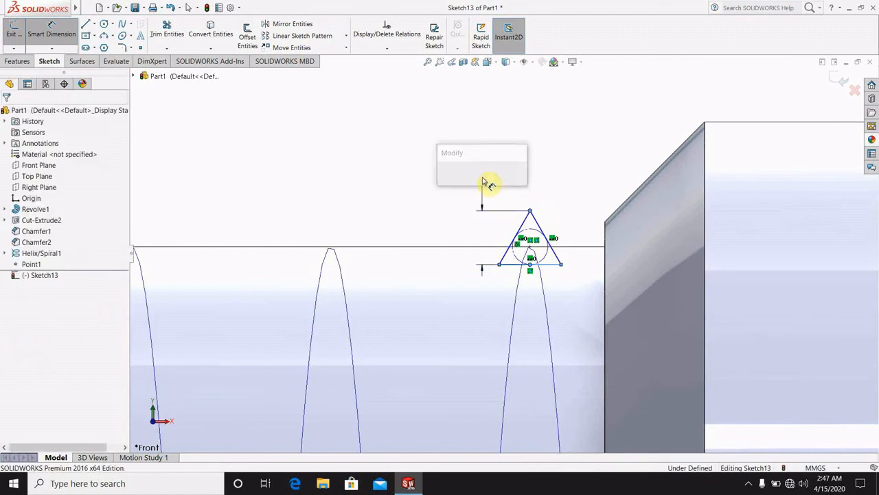
pyautogui.write('23')
pyautogui.press('Return')
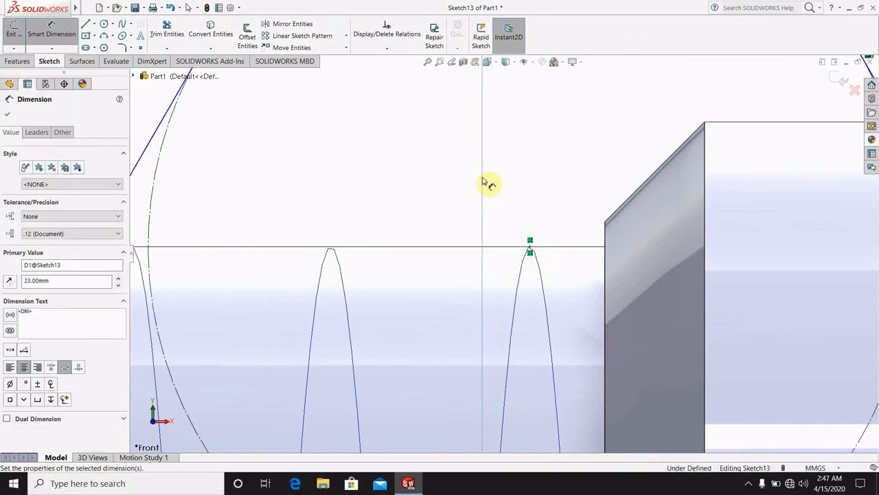
# Set the triangle's height to 2 mm.
pyautogui.scroll(-5, 488, 181)
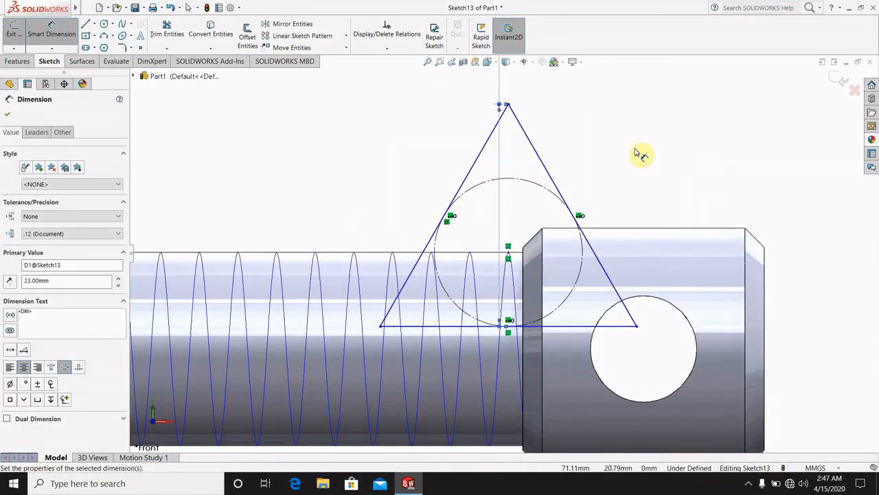
pyautogui.scroll(-4, 635, 150)
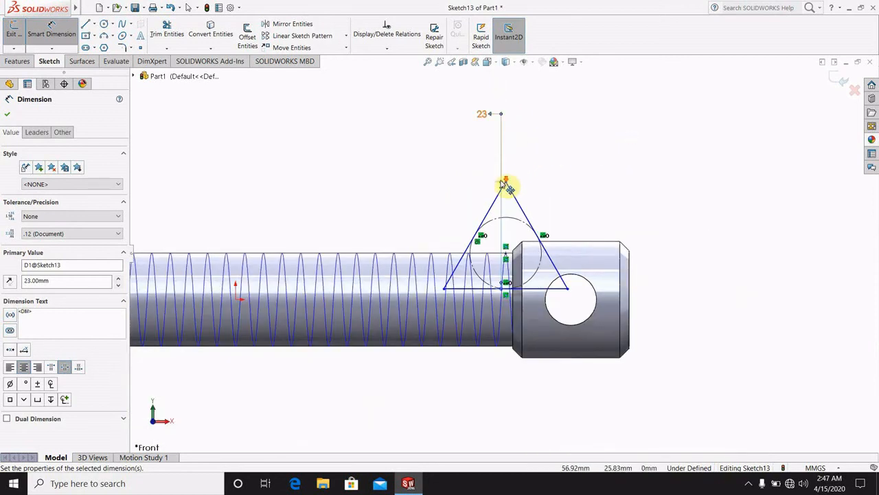
pyautogui.scroll(2, 506, 184)
pyautogui.click(485, 108)
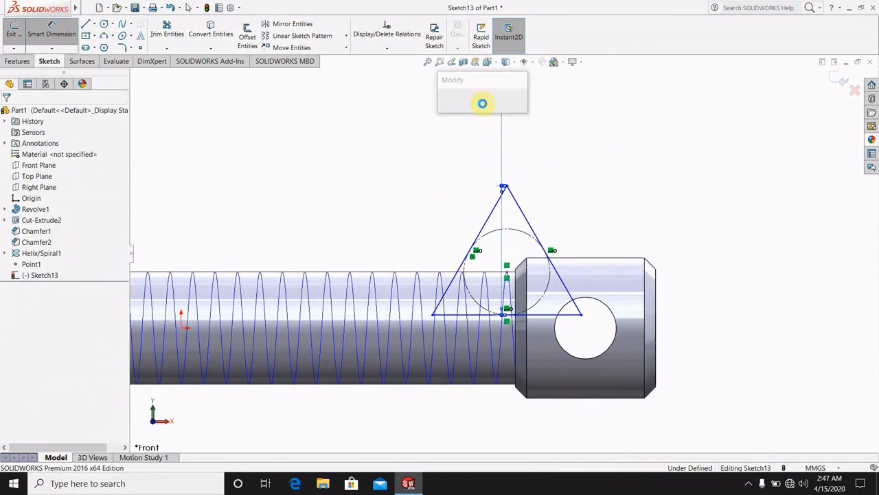
pyautogui.write('23.00mm')
pyautogui.press('Return')
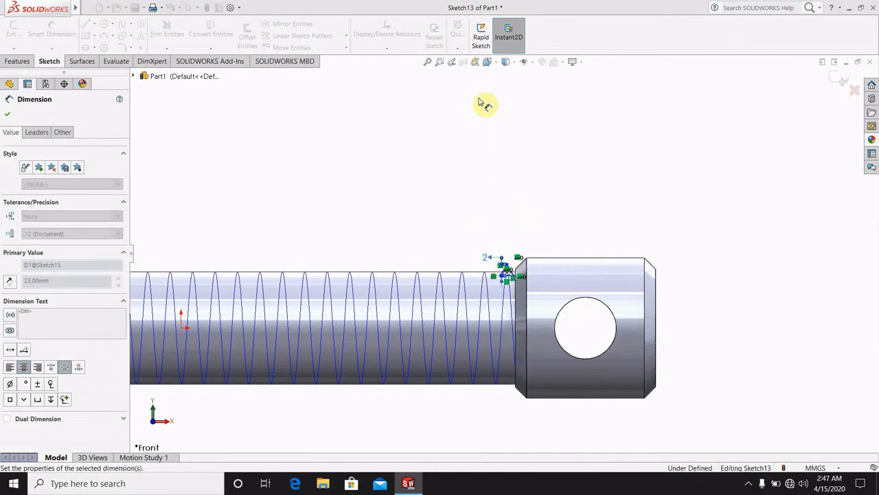
pyautogui.scroll(3, 508, 271)
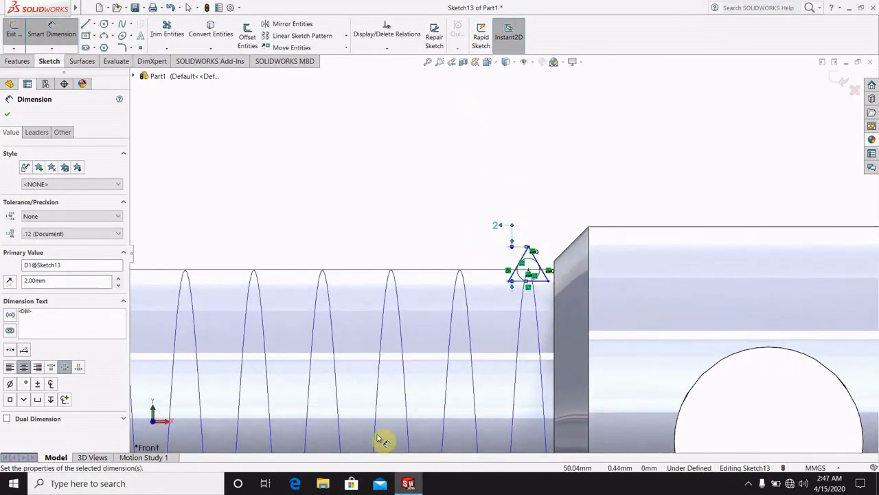
pyautogui.click(748, 483)
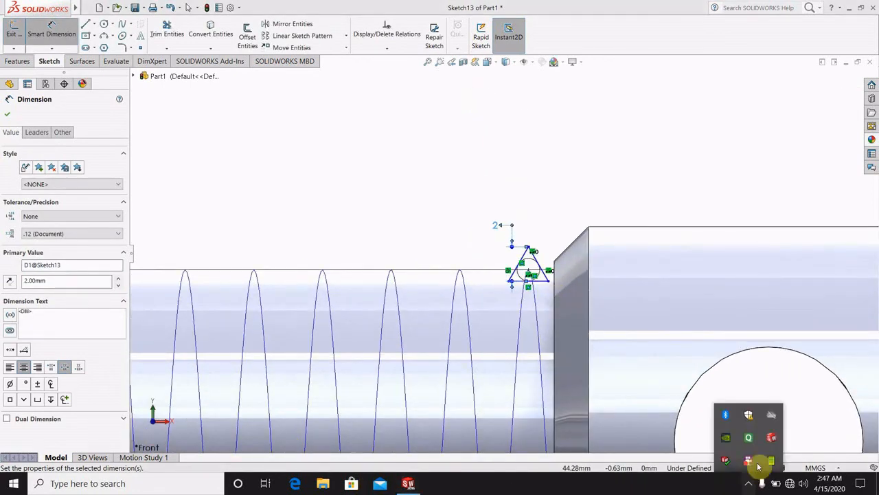
pyautogui.rightClick(752, 458)
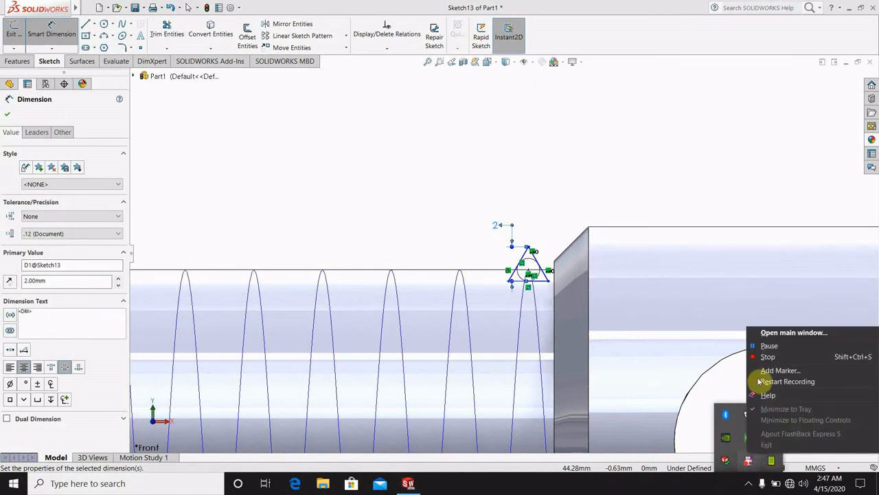
# Finish the 2 mm triangle's height dimension and exit the thread profile sketch.
pyautogui.click(761, 341)
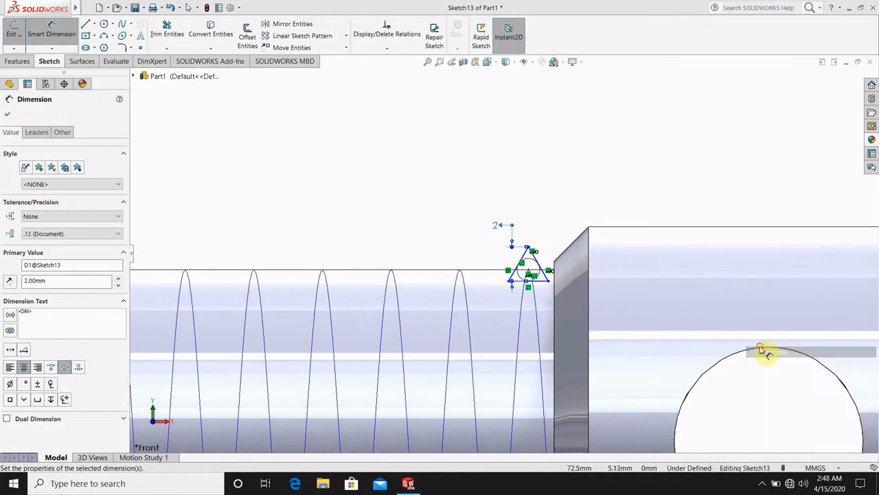
pyautogui.click(645, 155)
pyautogui.scroll(-2, 530, 274)
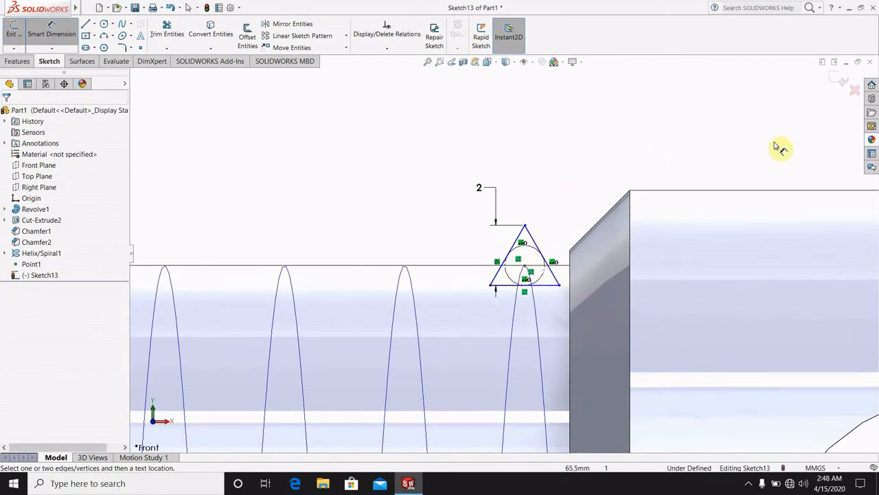
pyautogui.click(842, 80)
pyautogui.moveTo(691, 127)
pyautogui.mouseDown(button='middle')
pyautogui.moveTo(611, 165)
pyautogui.moveTo(638, 202)
pyautogui.moveTo(604, 203)
pyautogui.mouseUp(button='middle')
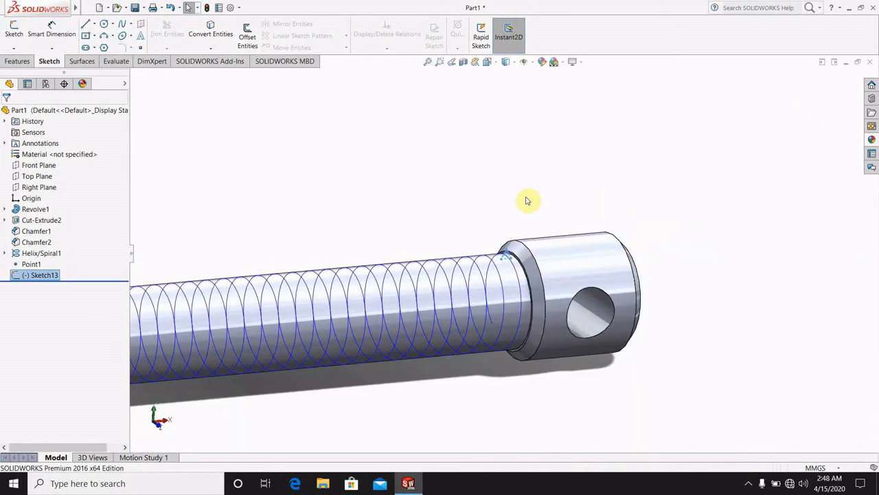
# Sweep the triangular profile along the helix as a merged boss, with Follow Path orientation and Minimum Twist, to form the thread.
pyautogui.click(24, 63)
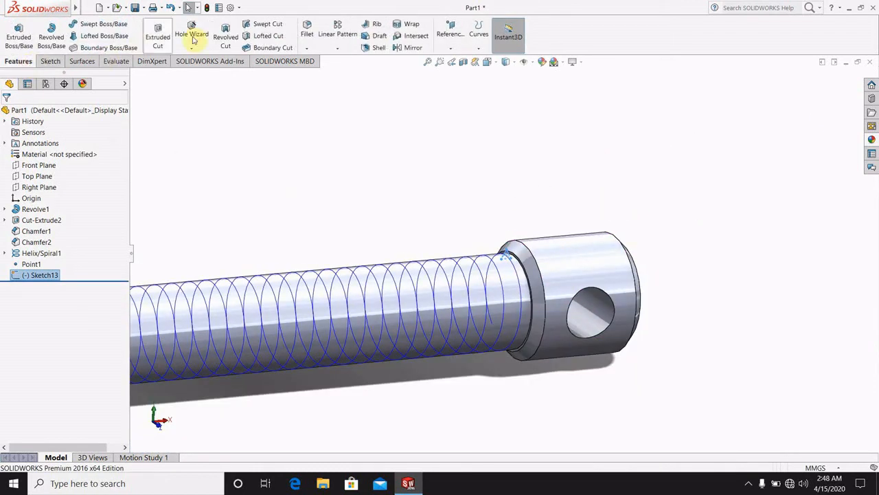
pyautogui.click(110, 24)
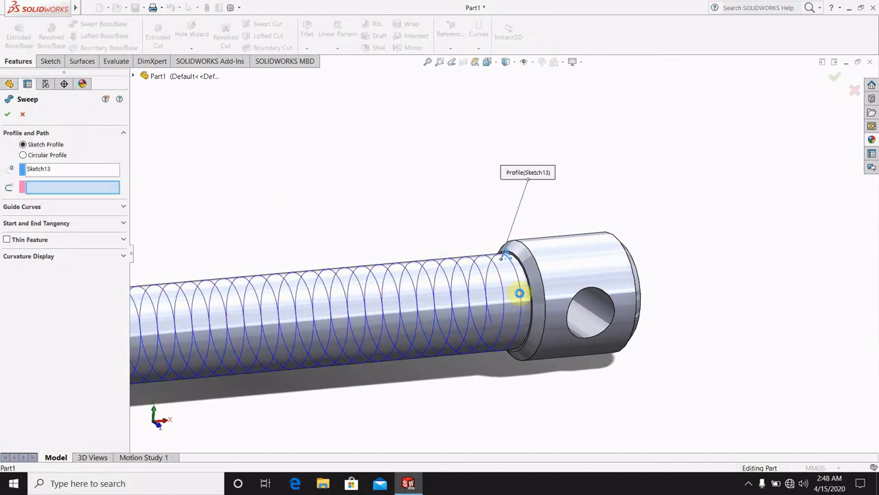
pyautogui.click(522, 297)
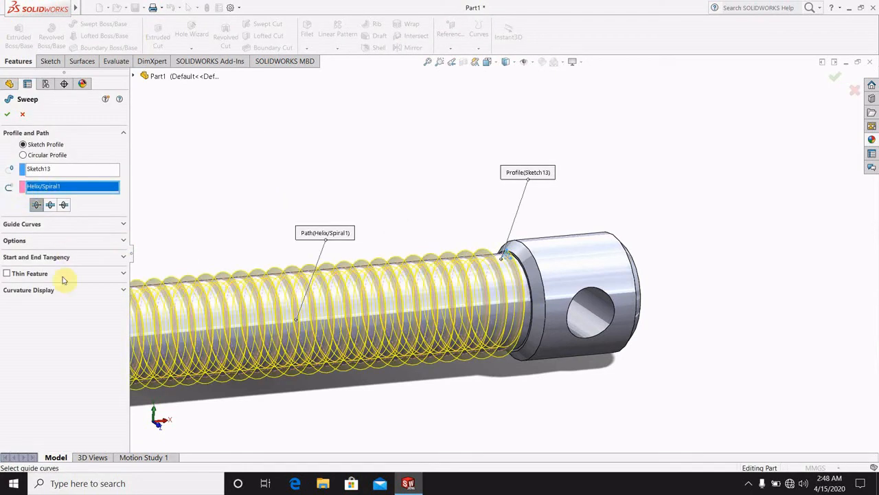
pyautogui.click(122, 226)
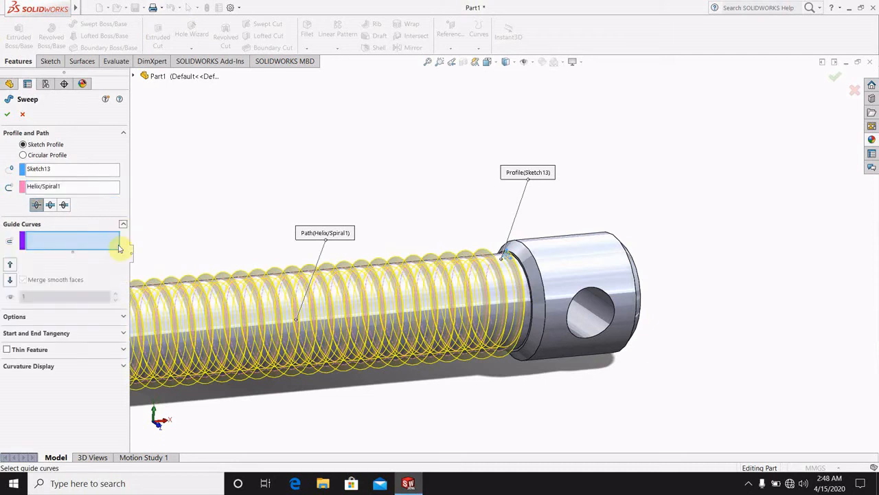
pyautogui.click(120, 315)
pyautogui.scroll(-1, 80, 396)
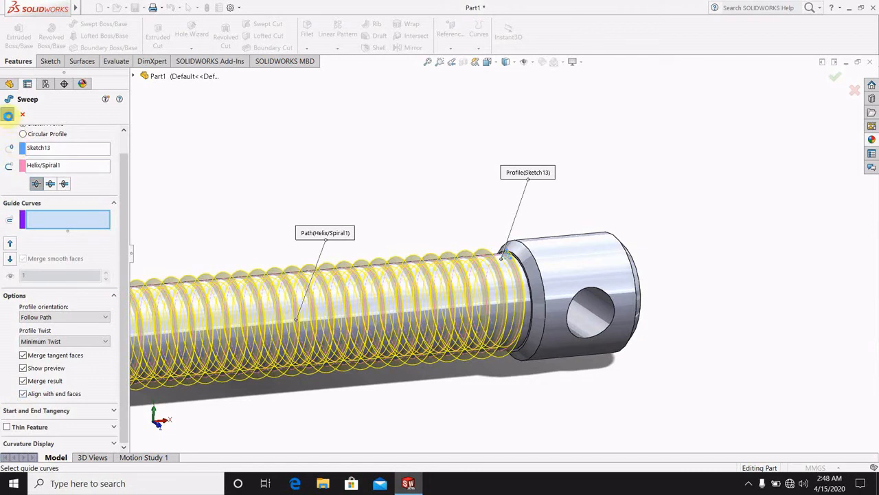
pyautogui.click(8, 115)
# Hide the helix curve and the reference point Point1 near the shaft's pointed end.
pyautogui.scroll(3, 296, 162)
pyautogui.scroll(-5, 342, 309)
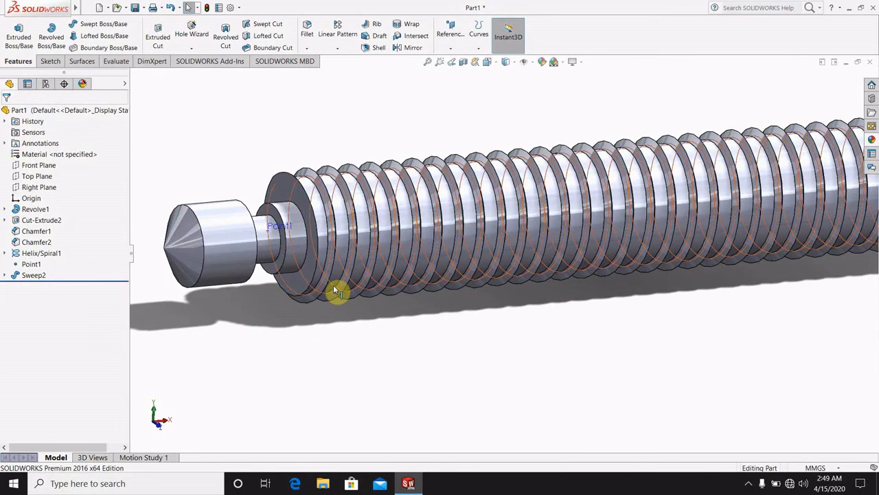
pyautogui.rightClick(334, 287)
pyautogui.click(349, 256)
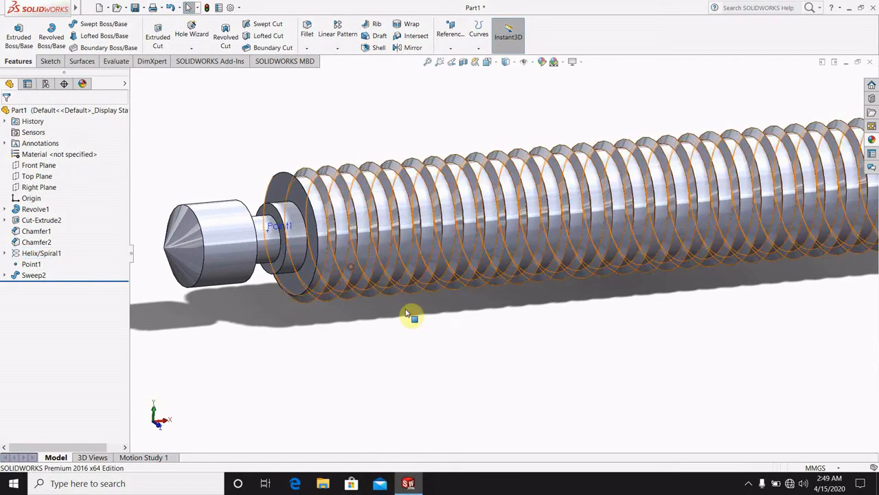
pyautogui.scroll(4, 513, 371)
pyautogui.scroll(-3, 435, 266)
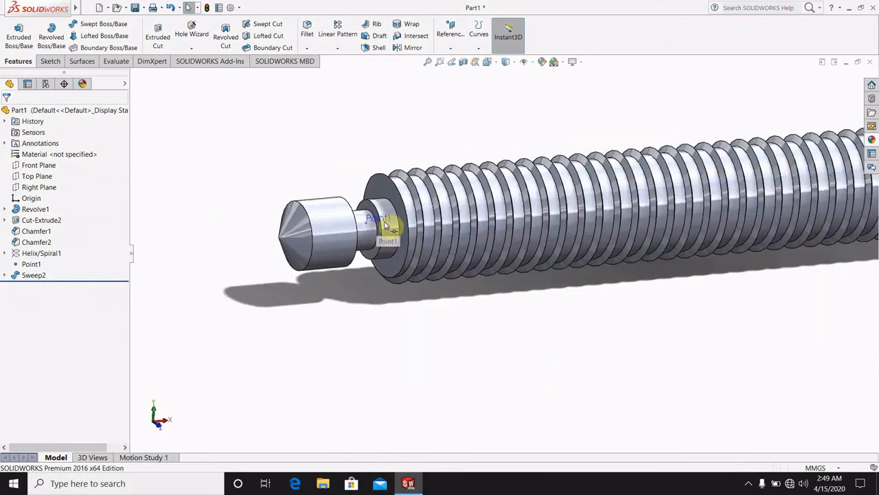
pyautogui.rightClick(386, 224)
pyautogui.click(406, 205)
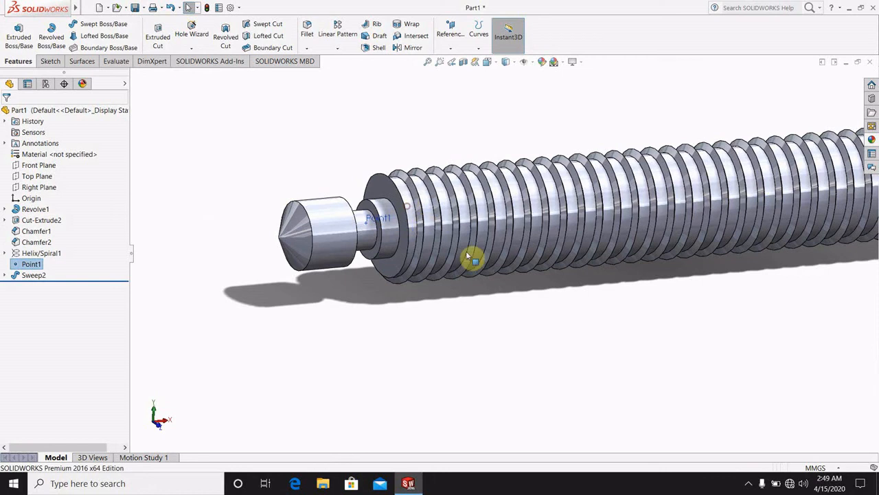
# Apply a yellow colour from the standard swatches to the cylindrical face of the cross-drilled head.
pyautogui.scroll(3, 701, 243)
pyautogui.scroll(2, 717, 249)
pyautogui.moveTo(716, 249); pyautogui.dragTo(681, 130, button='middle')
pyautogui.scroll(-3, 693, 190)
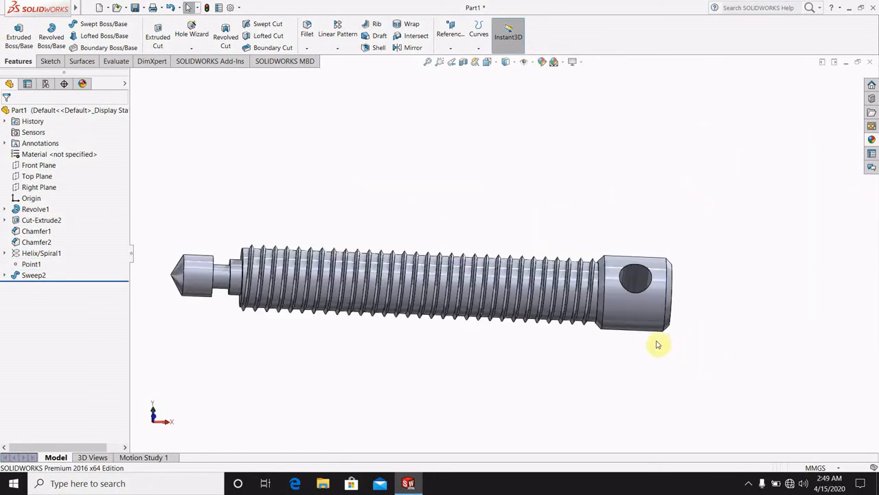
pyautogui.rightClick(647, 320)
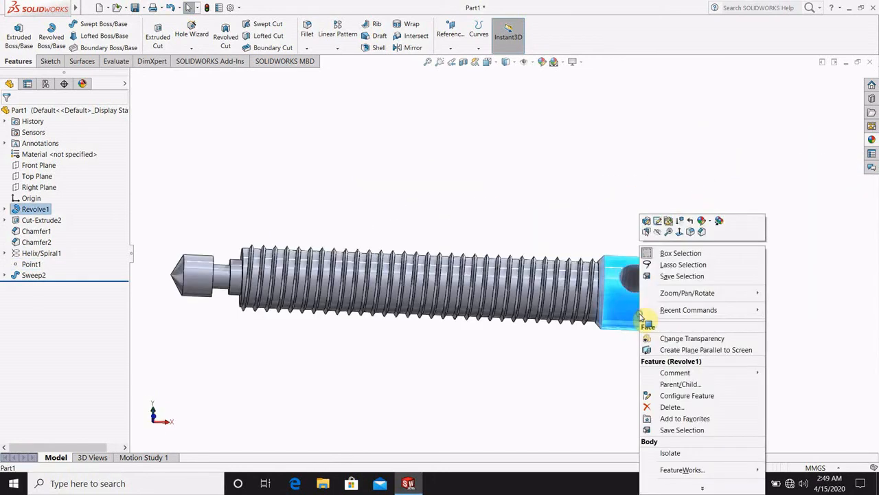
pyautogui.click(703, 221)
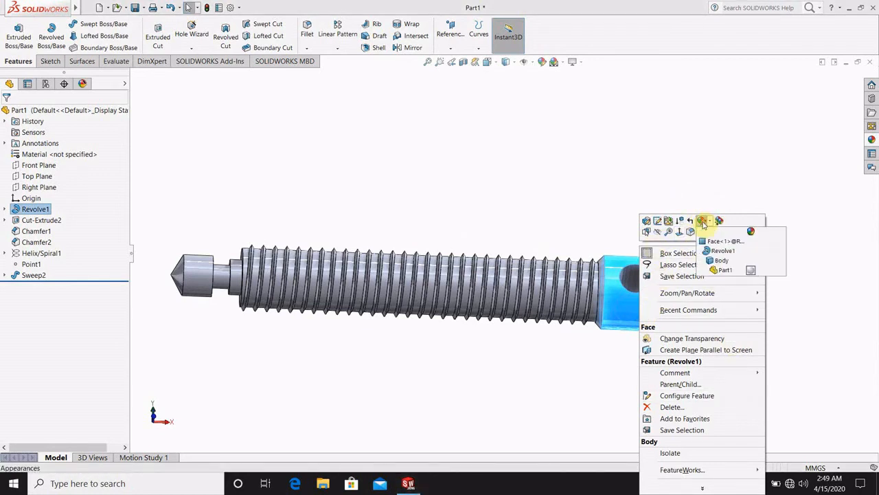
pyautogui.click(713, 248)
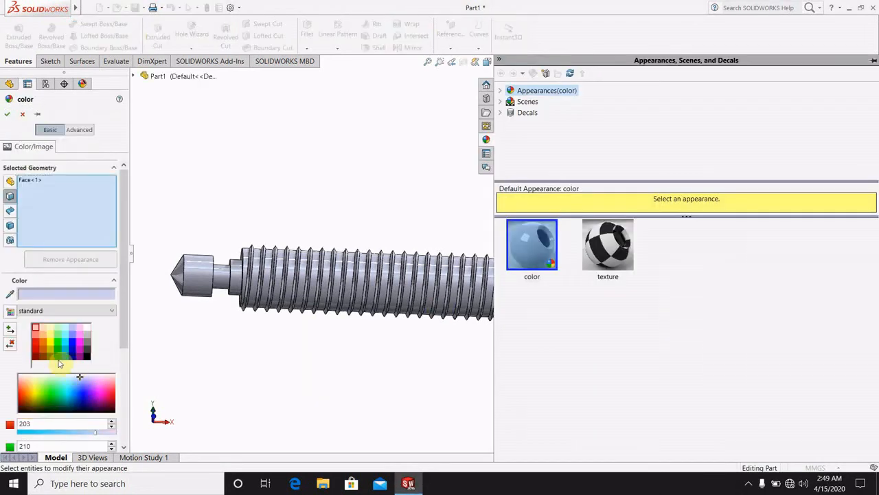
pyautogui.click(51, 344)
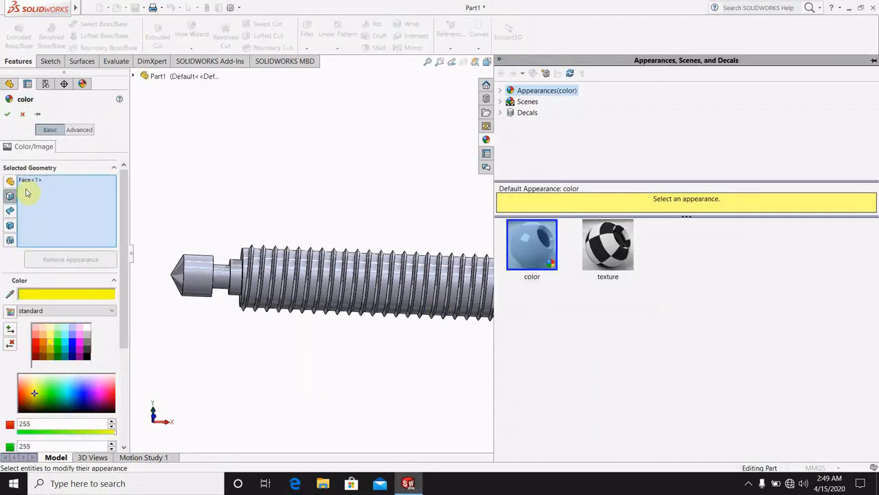
pyautogui.click(6, 113)
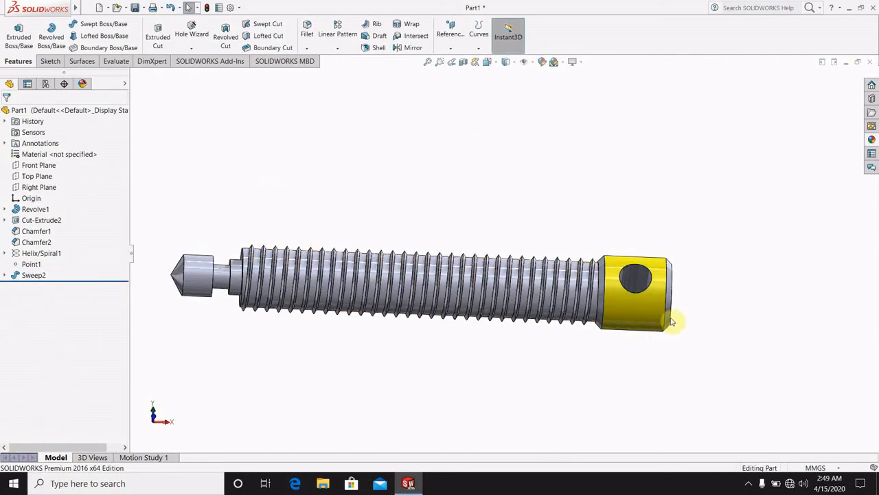
# Copy the head face's yellow appearance and paste it onto the whole part.
pyautogui.rightClick(650, 320)
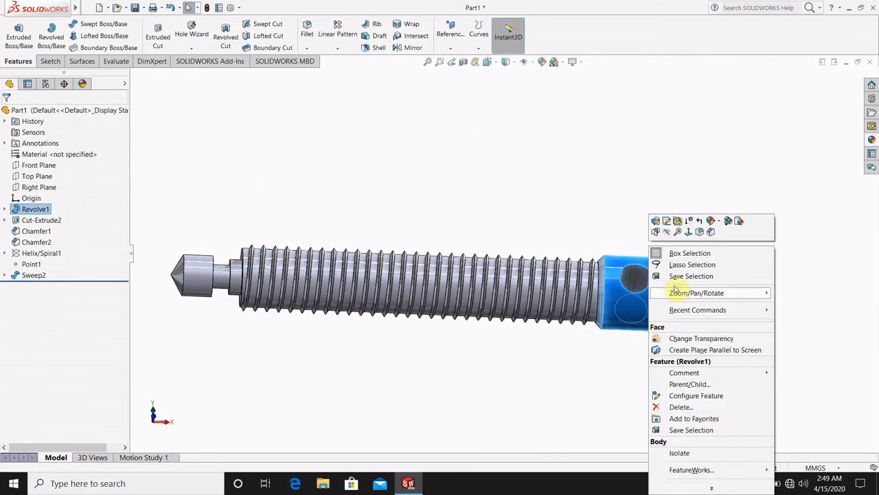
pyautogui.click(730, 222)
pyautogui.rightClick(561, 290)
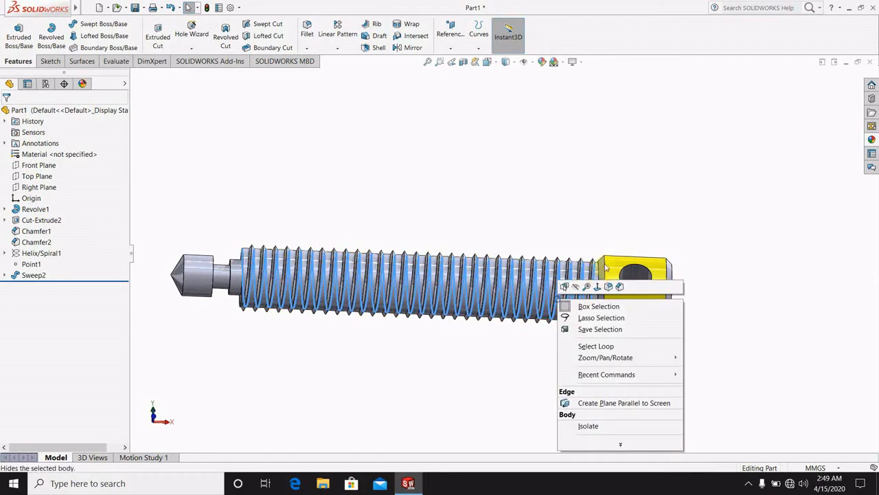
pyautogui.click(632, 199)
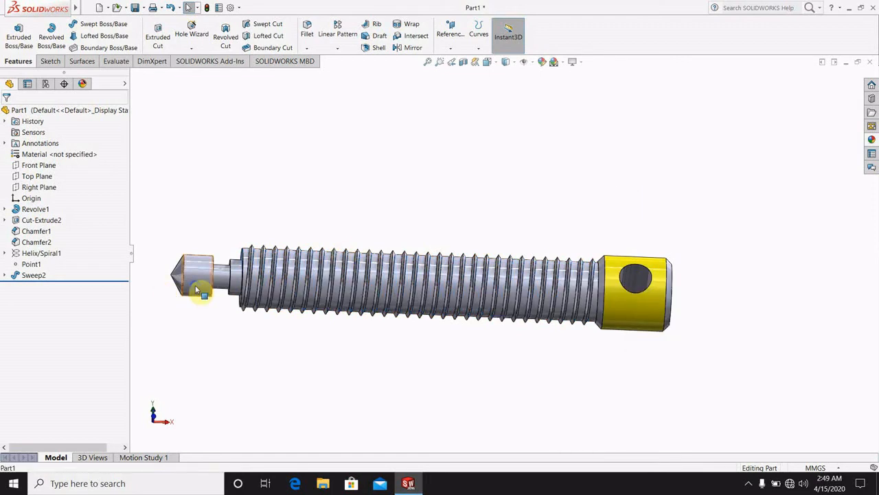
pyautogui.rightClick(196, 285)
pyautogui.click(285, 221)
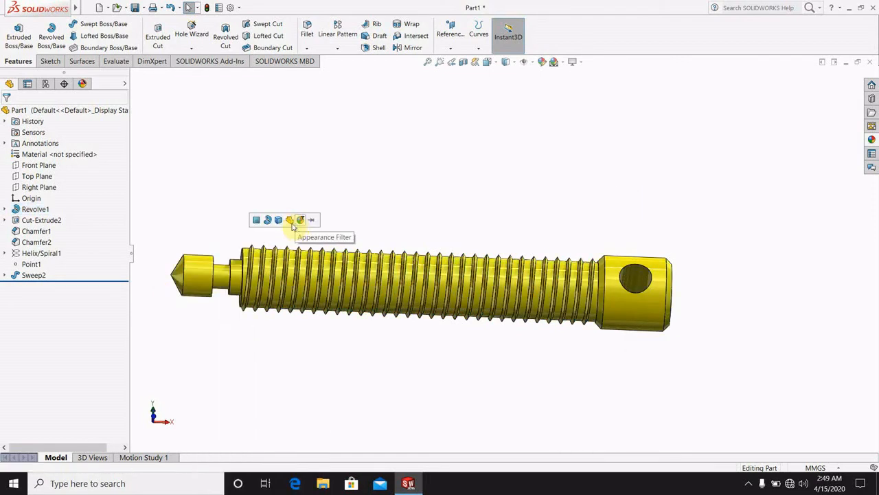
pyautogui.click(290, 221)
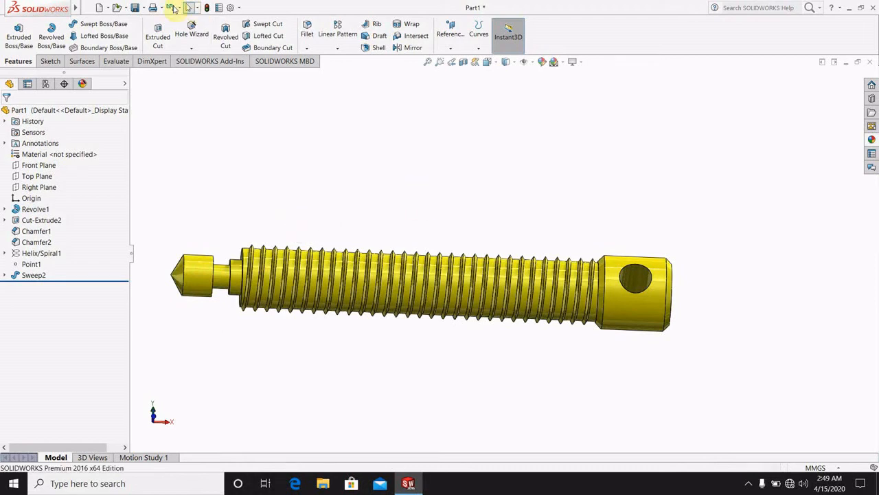
# Save the part in the CAD CAM CAE folder under a new file name beginning with "p".
pyautogui.click(135, 7)
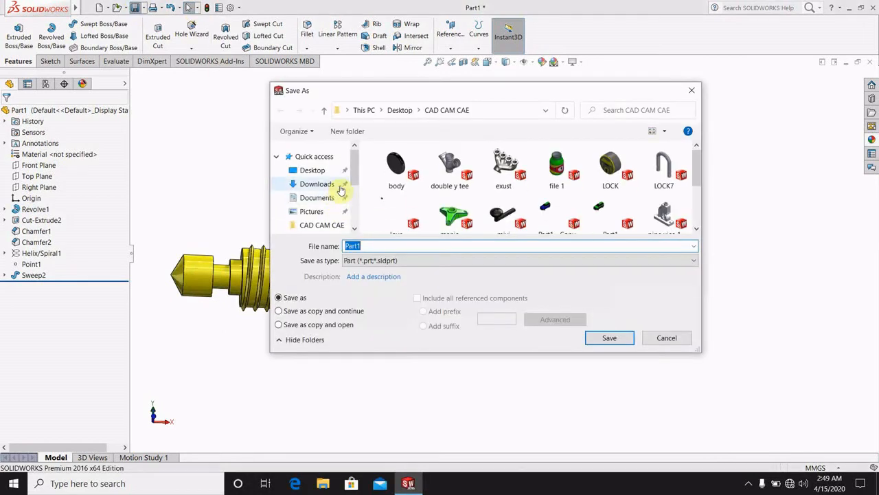
pyautogui.click(329, 227)
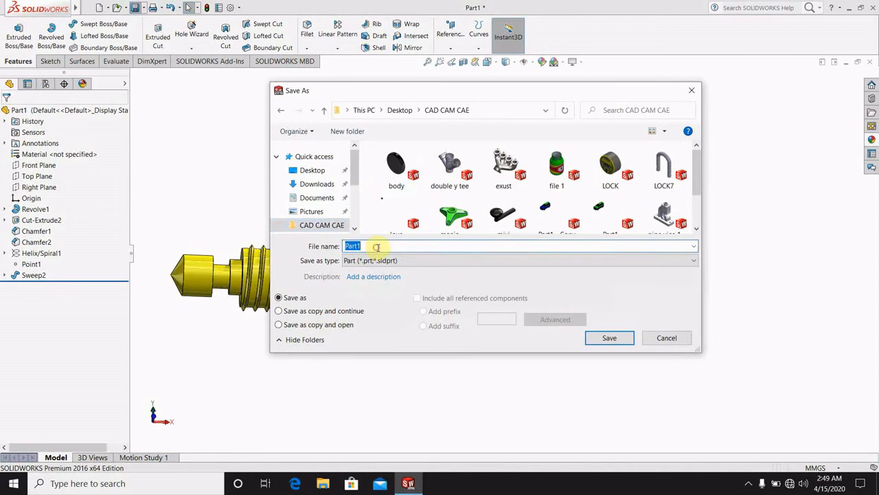
pyautogui.write('p')
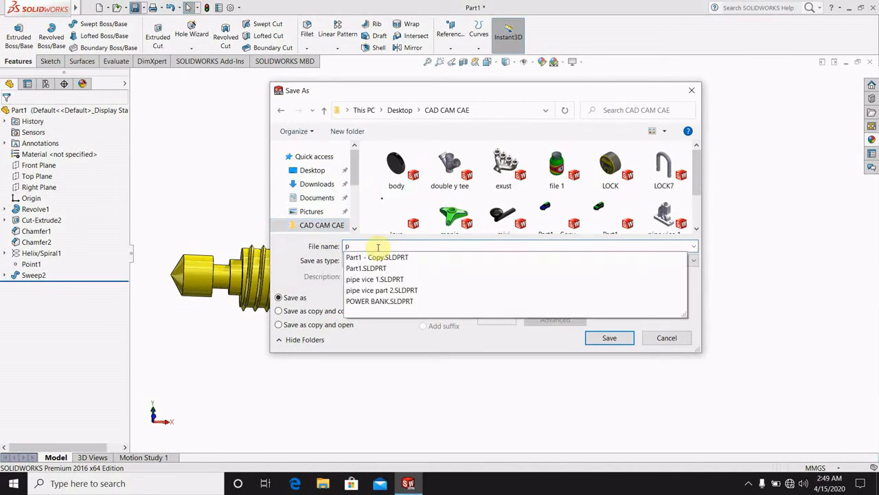
# Save the threaded screw part in the CAD CAM CAE folder under the name "pipe vice part 3".
pyautogui.press('BackSpace')
pyautogui.write('pipe vice')
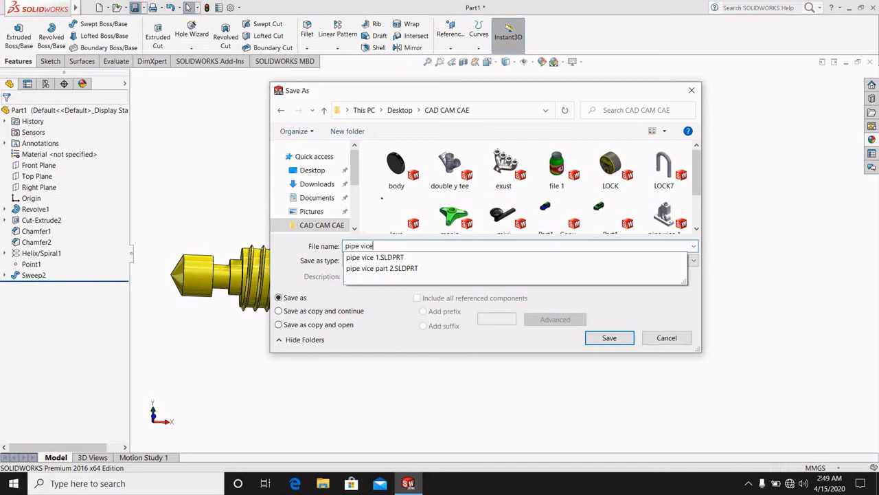
pyautogui.write(' part')
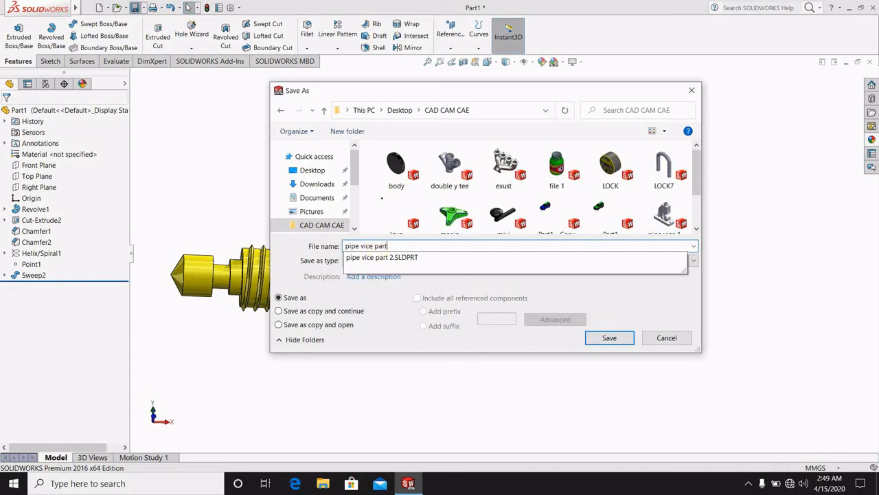
pyautogui.write(' b3')
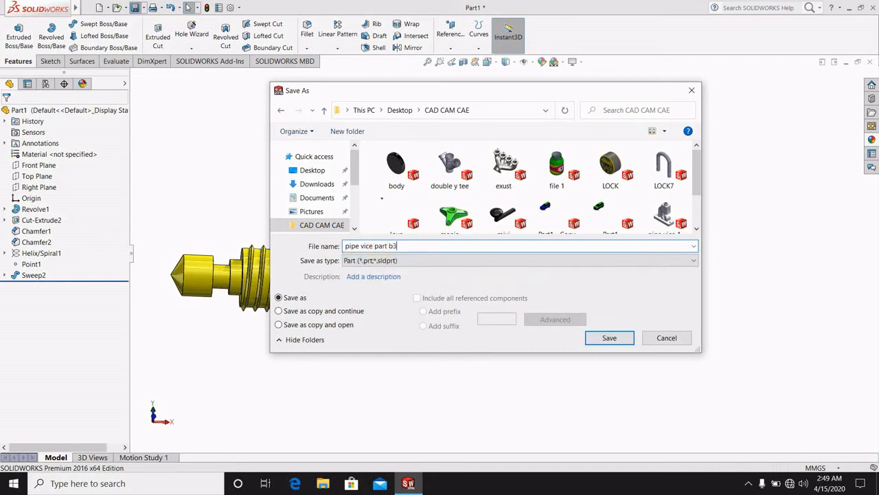
pyautogui.press('BackSpace')
pyautogui.press('BackSpace')
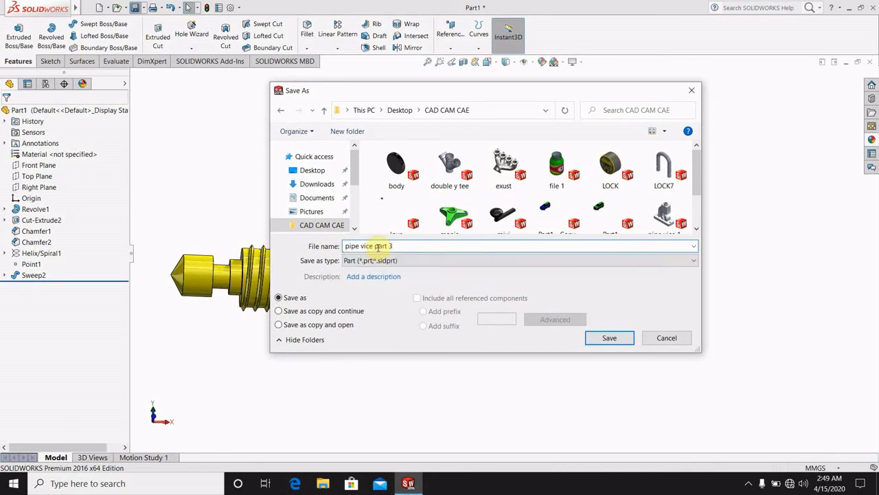
pyautogui.click(609, 338)
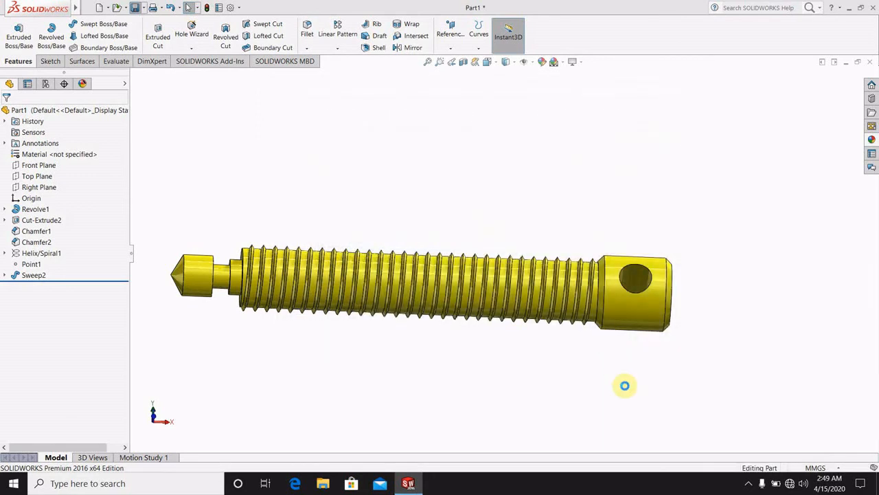
pyautogui.click(747, 484)
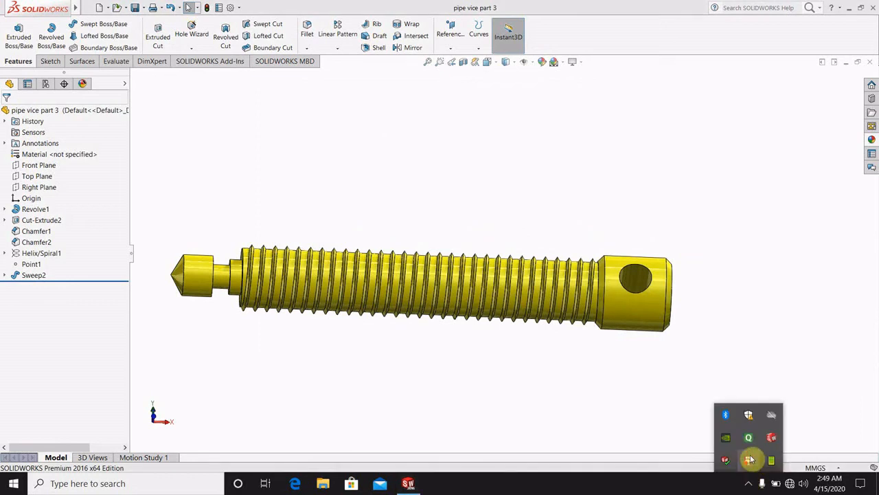
pyautogui.rightClick(750, 459)
pyautogui.click(775, 350)
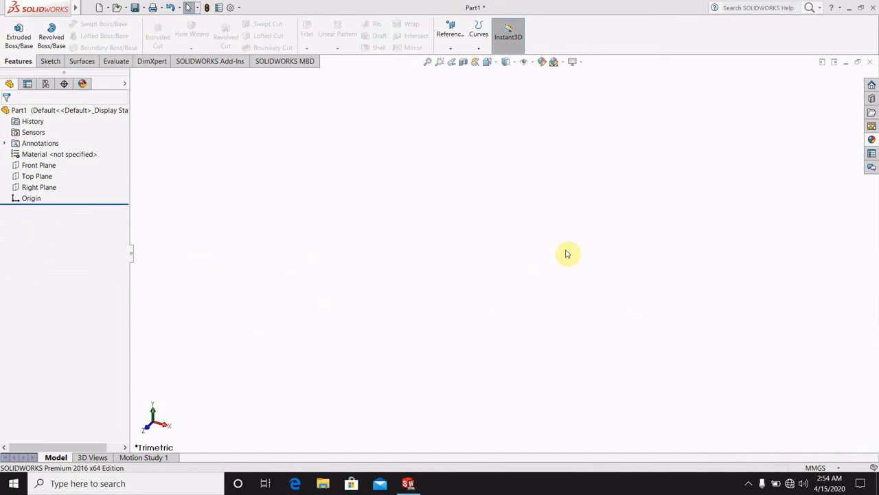
pyautogui.click(44, 165)
pyautogui.click(52, 153)
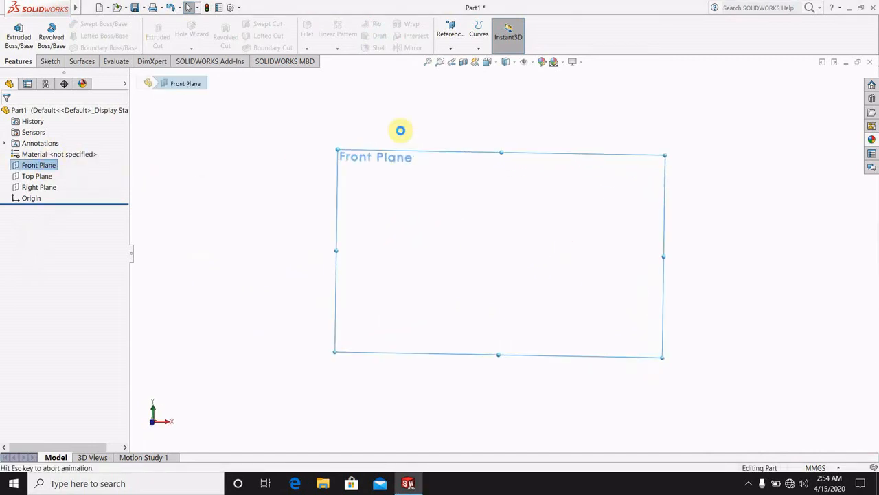
pyautogui.click(487, 63)
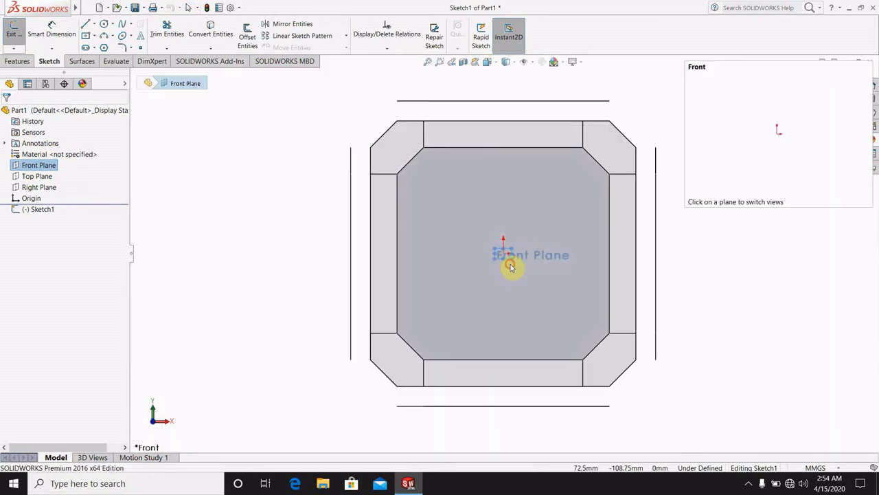
pyautogui.click(511, 267)
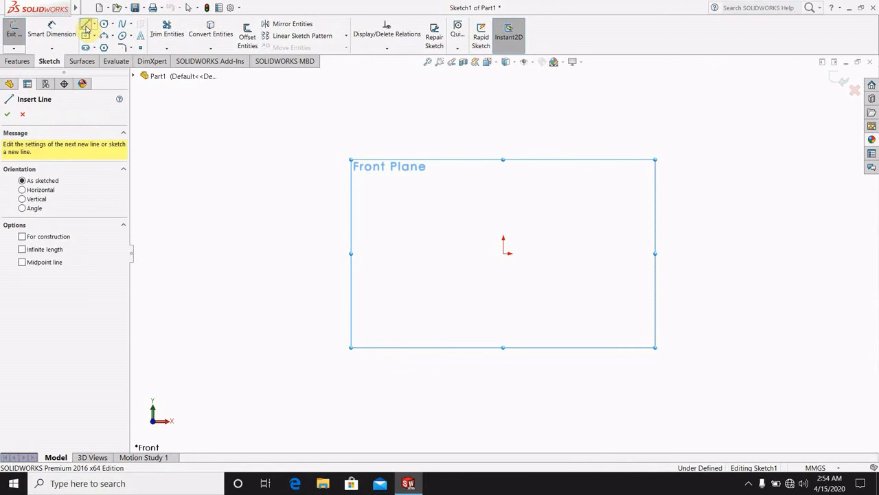
pyautogui.click(22, 116)
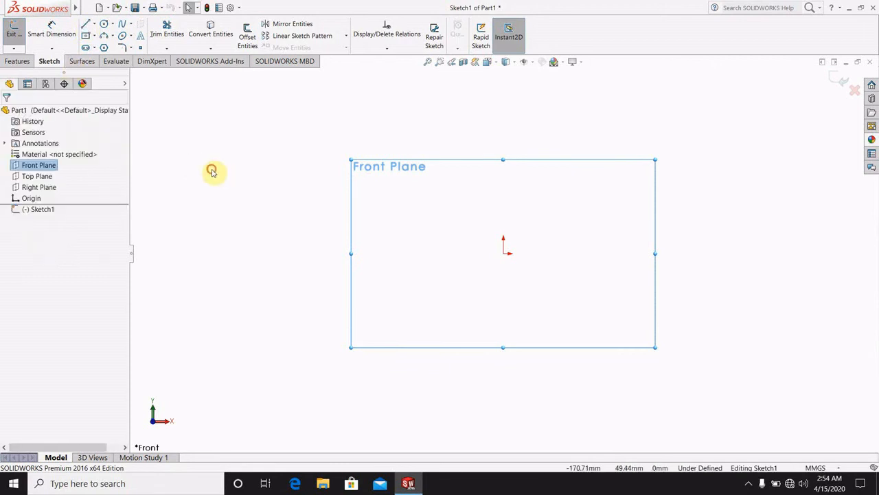
pyautogui.click(45, 178)
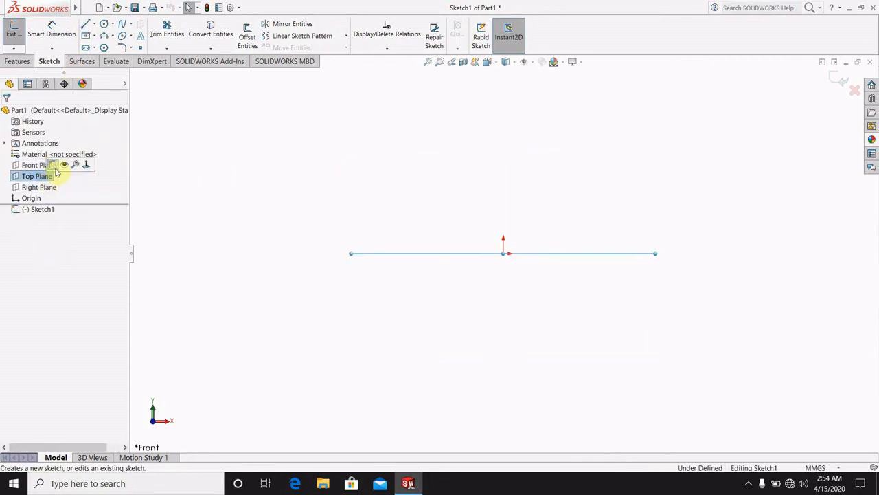
pyautogui.click(54, 166)
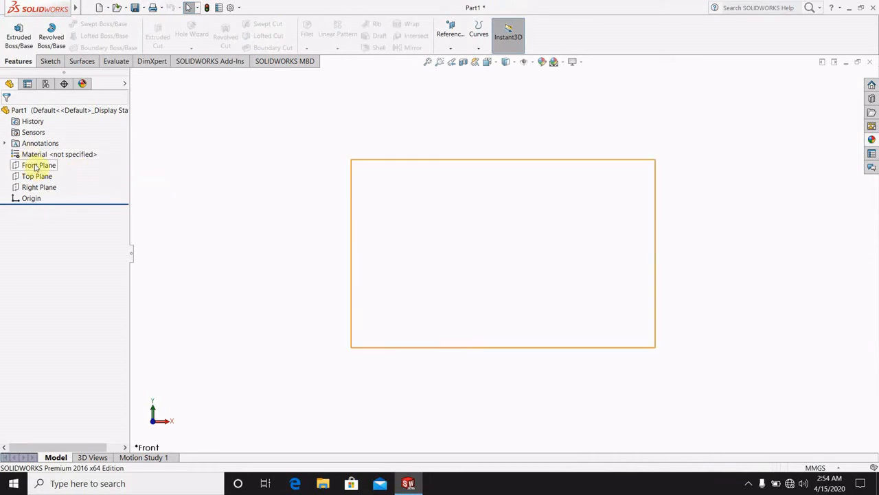
# Start a sketch on the Top Plane and draw a circle about 92 mm in diameter centred on the origin.
pyautogui.click(45, 176)
pyautogui.click(84, 165)
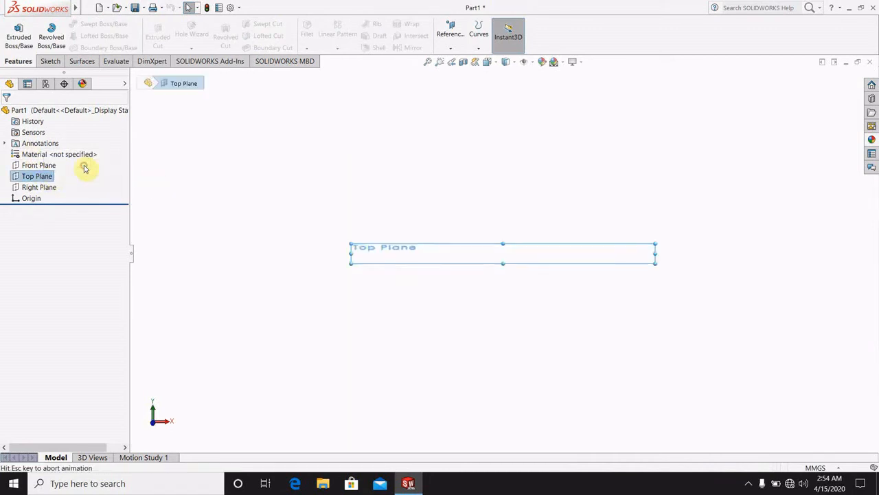
pyautogui.click(54, 173)
pyautogui.click(70, 177)
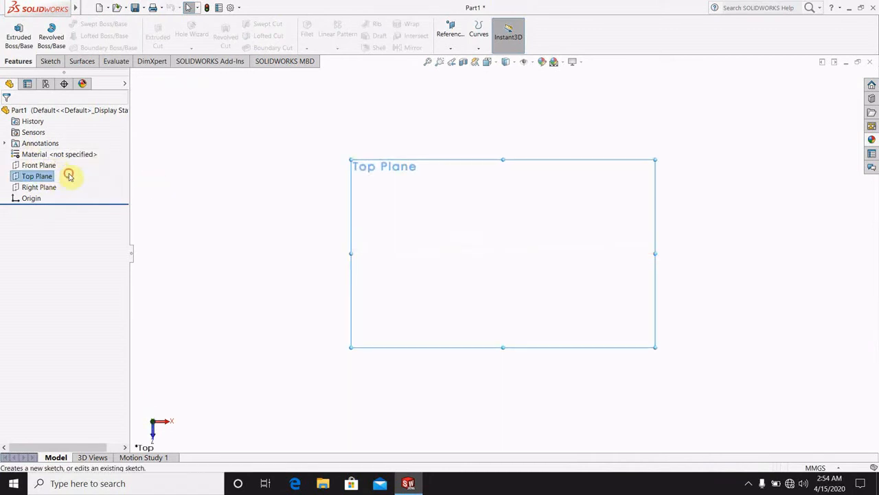
pyautogui.rightClick(41, 176)
pyautogui.click(60, 160)
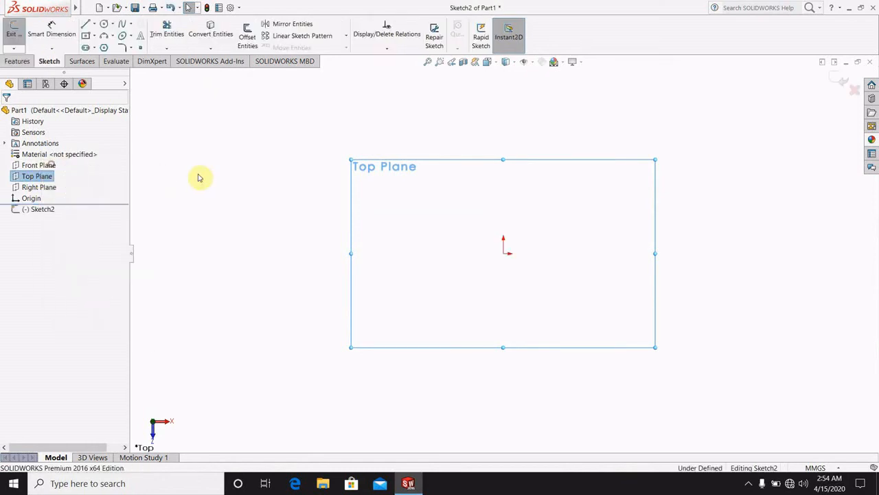
pyautogui.click(103, 27)
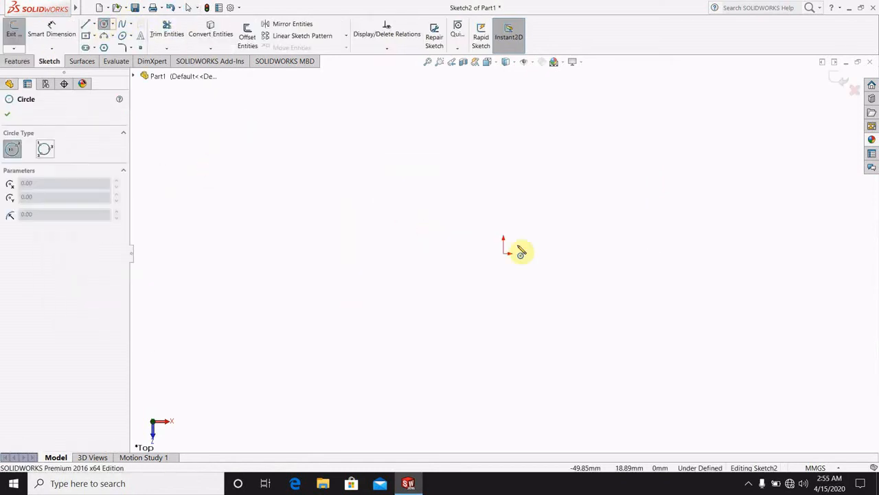
pyautogui.click(505, 253)
pyautogui.click(576, 291)
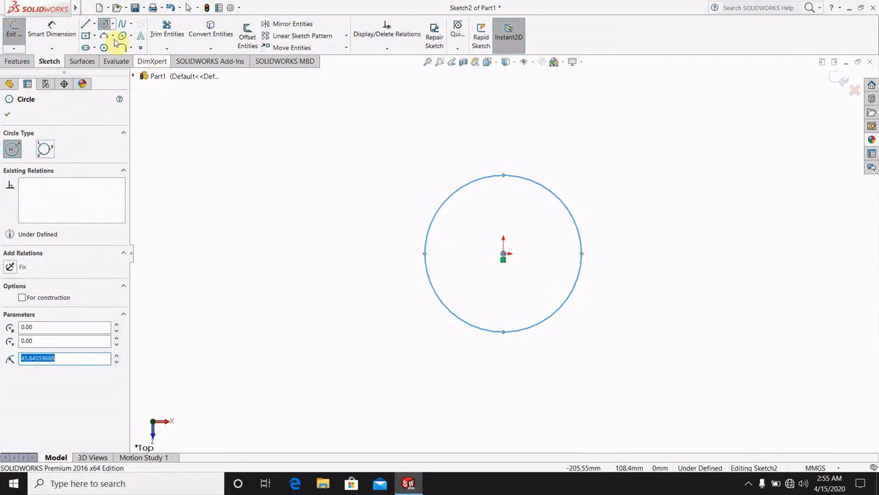
# Dimension the circle's diameter to 10 mm and exit the sketch.
pyautogui.click(51, 31)
pyautogui.click(611, 238)
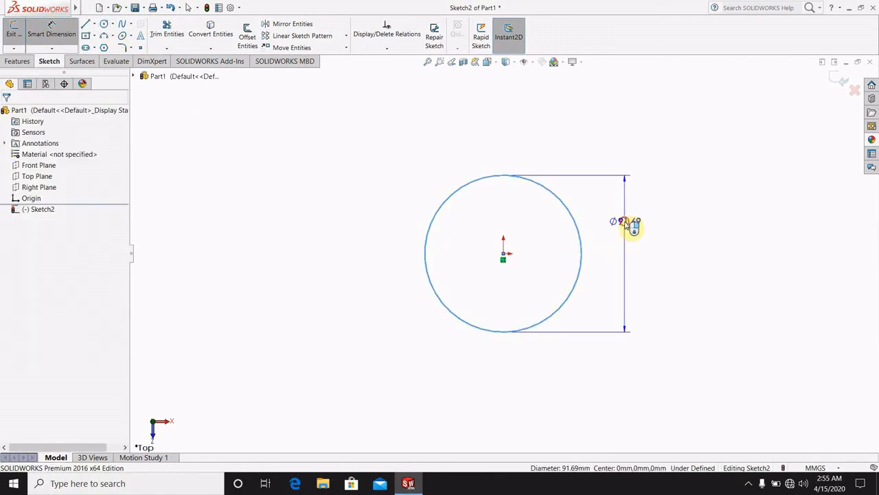
pyautogui.click(625, 224)
pyautogui.write('10')
pyautogui.press('Return')
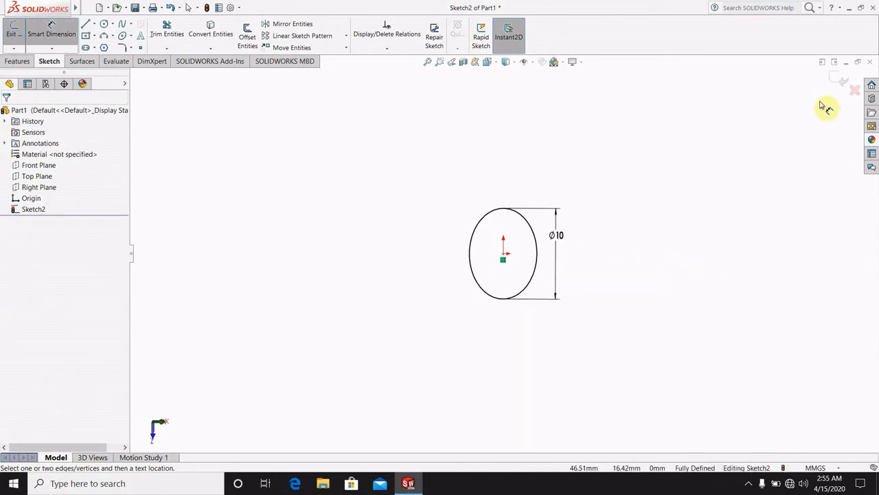
pyautogui.click(836, 79)
# Extrude the circle as a blind boss 156 mm deep to form the rod.
pyautogui.click(17, 41)
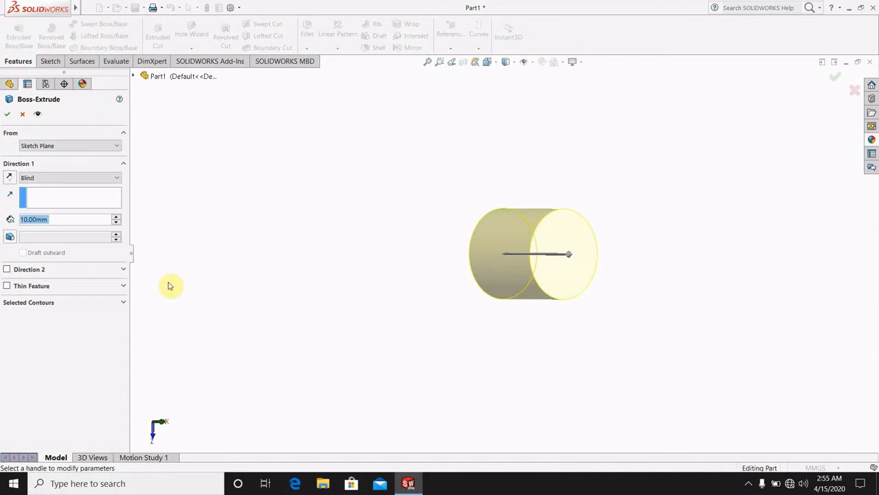
pyautogui.write('156')
pyautogui.press('Return')
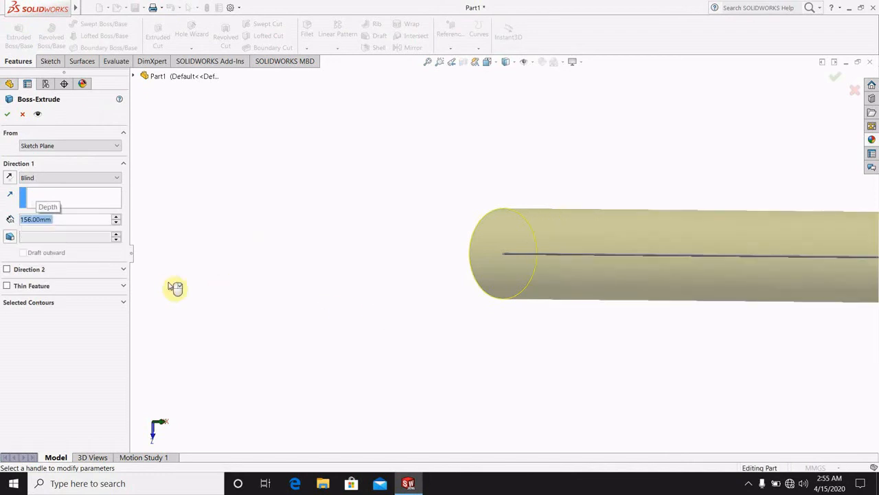
pyautogui.click(6, 114)
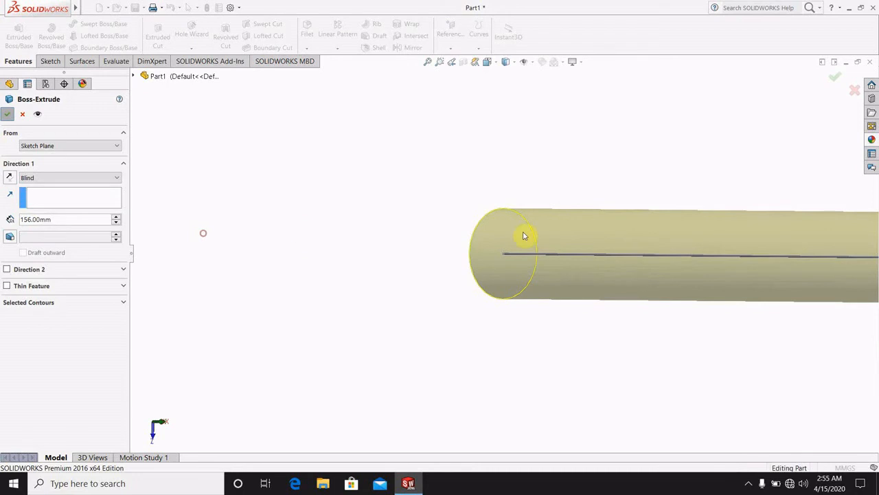
# Sketch a circle about 5.7 mm in diameter on the rod's far end face, centred on the origin.
pyautogui.scroll(5, 637, 281)
pyautogui.scroll(-6, 650, 257)
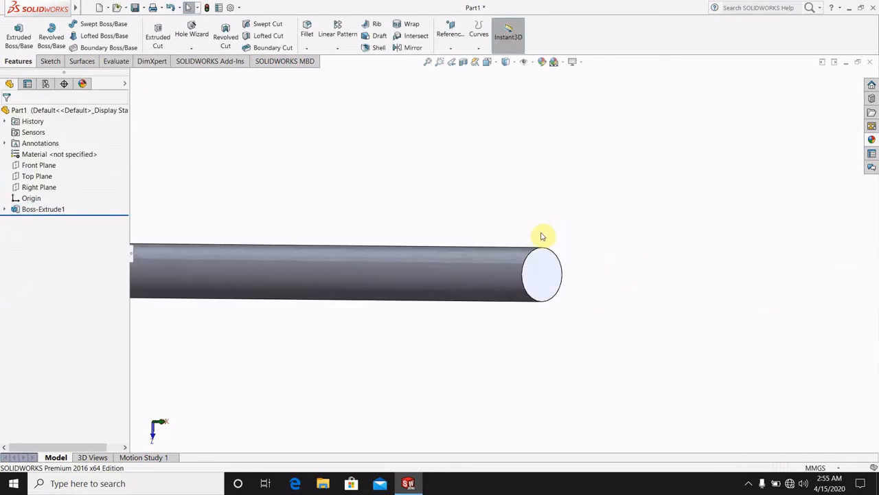
pyautogui.click(550, 296)
pyautogui.click(583, 273)
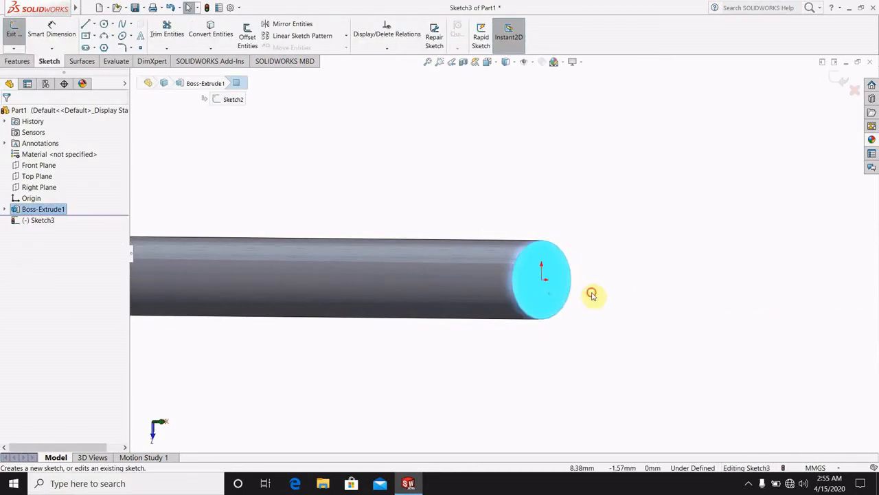
pyautogui.scroll(-2, 582, 283)
pyautogui.moveTo(582, 283); pyautogui.dragTo(565, 294, button='middle')
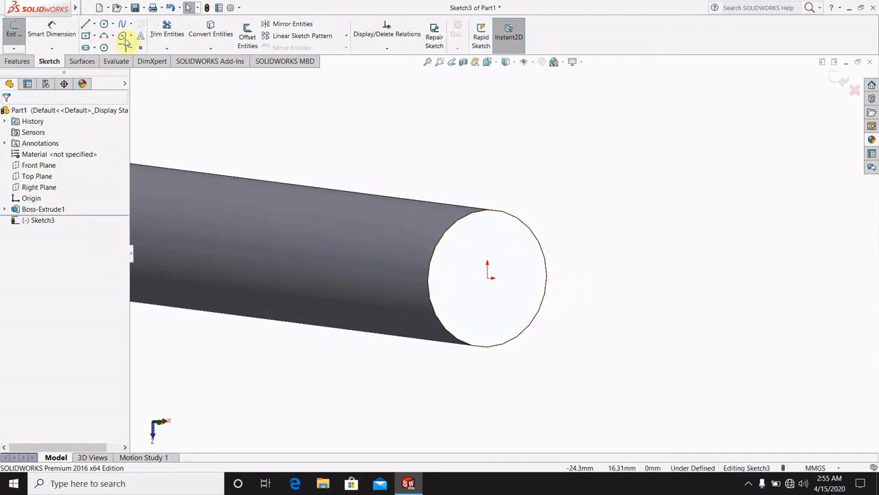
pyautogui.click(104, 26)
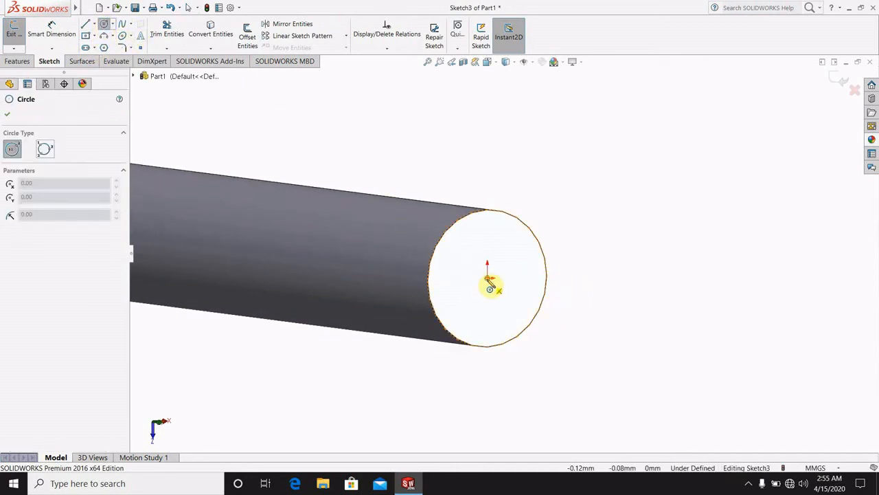
pyautogui.click(488, 277)
pyautogui.click(504, 315)
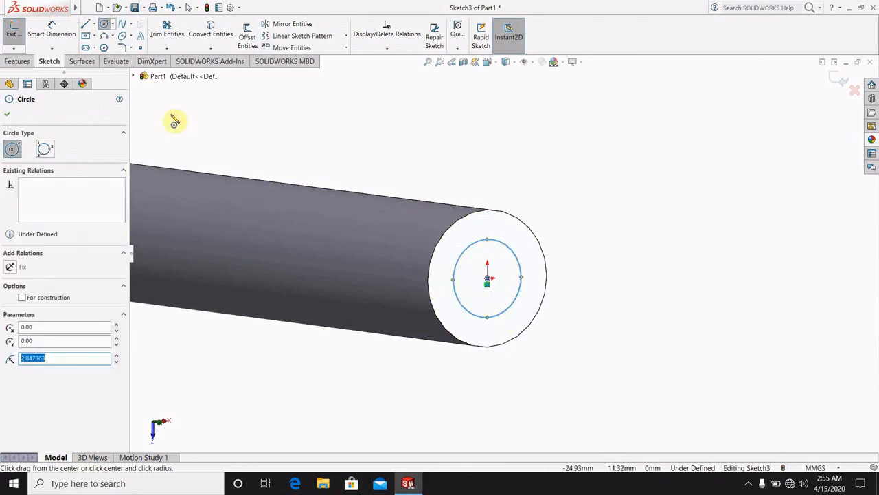
# Dimension the diameter of the circle on the end face to 8 mm.
pyautogui.click(55, 31)
pyautogui.click(493, 318)
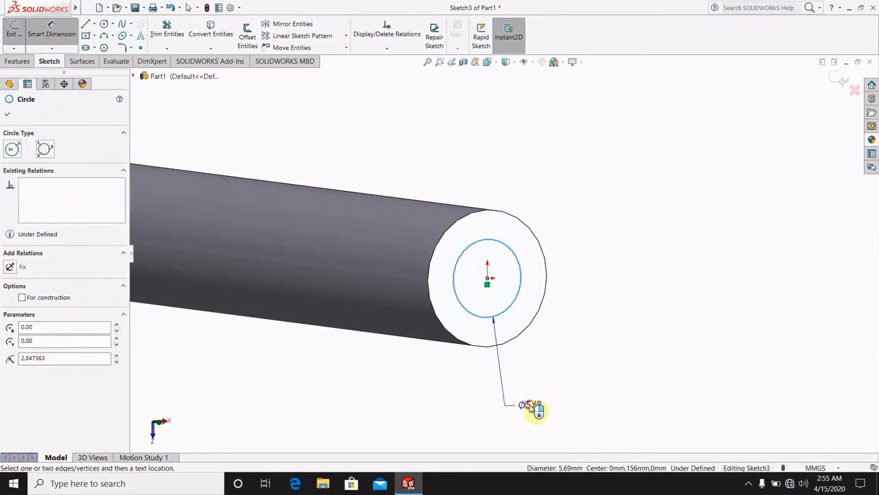
pyautogui.click(529, 406)
pyautogui.write('8')
pyautogui.press('Return')
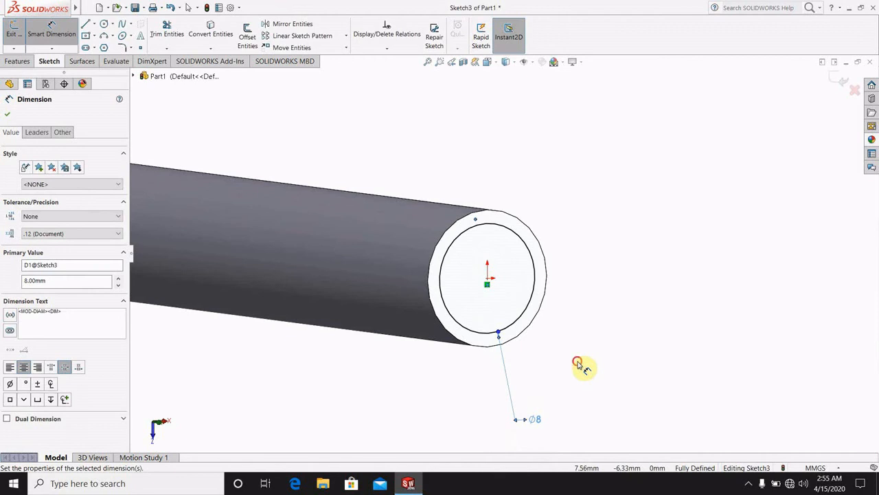
pyautogui.press('Escape')
# Extrude the 8 mm circle by 8 mm from the rod's end face, merged with the rod.
pyautogui.click(17, 61)
pyautogui.click(18, 34)
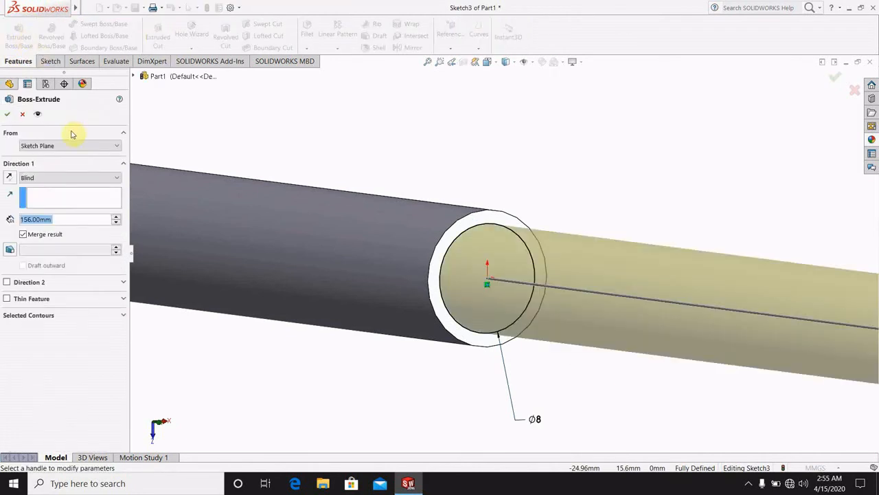
pyautogui.write('8')
pyautogui.press('Return')
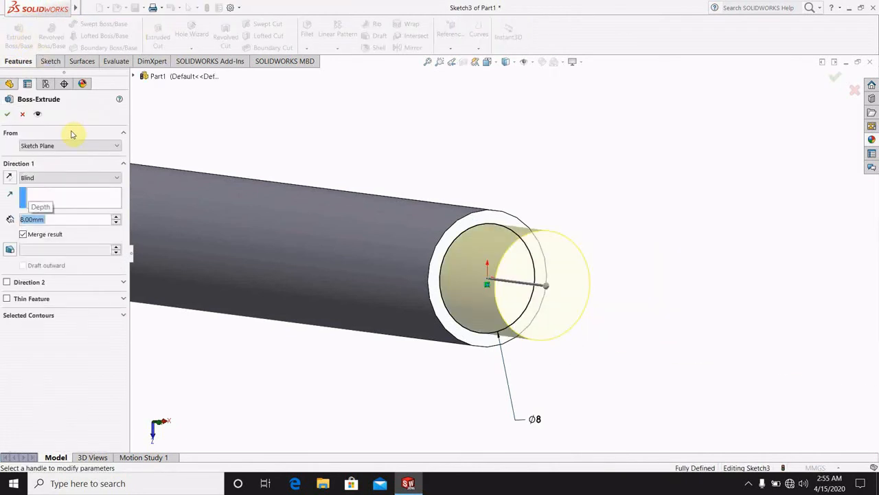
pyautogui.click(7, 116)
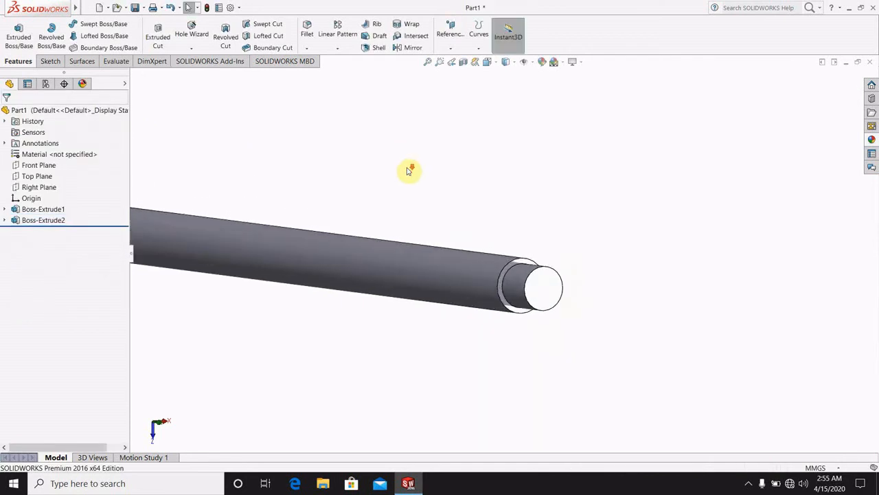
pyautogui.click(404, 48)
pyautogui.moveTo(418, 143); pyautogui.dragTo(575, 270, button='middle')
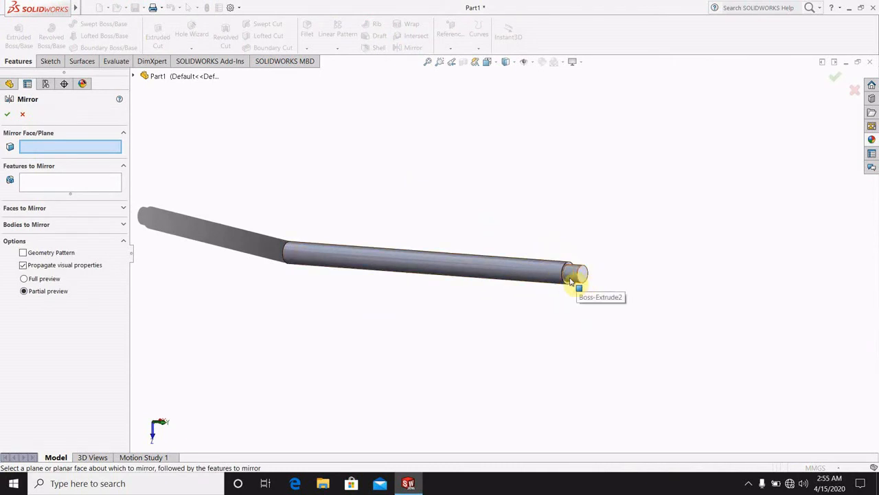
pyautogui.click(31, 183)
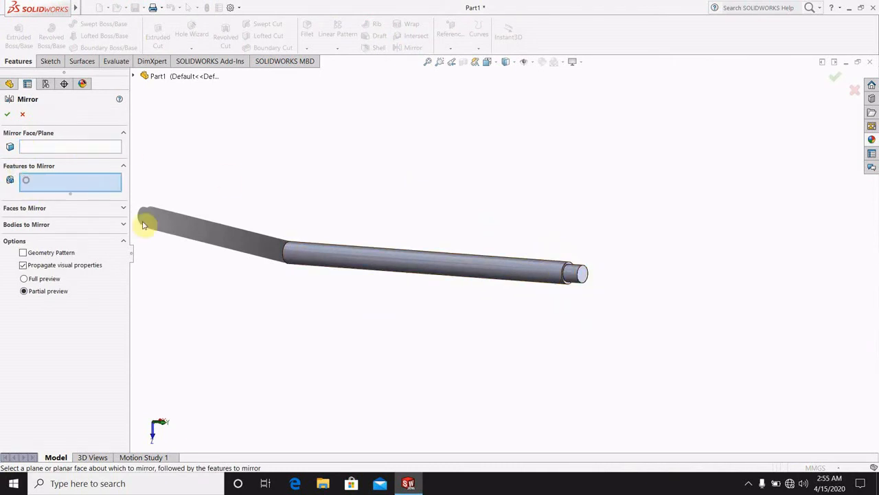
pyautogui.click(581, 276)
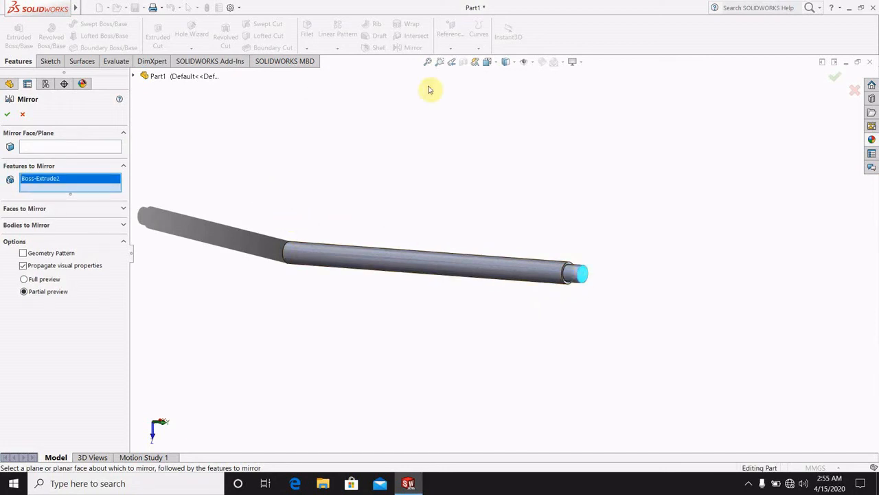
pyautogui.click(73, 146)
pyautogui.click(136, 74)
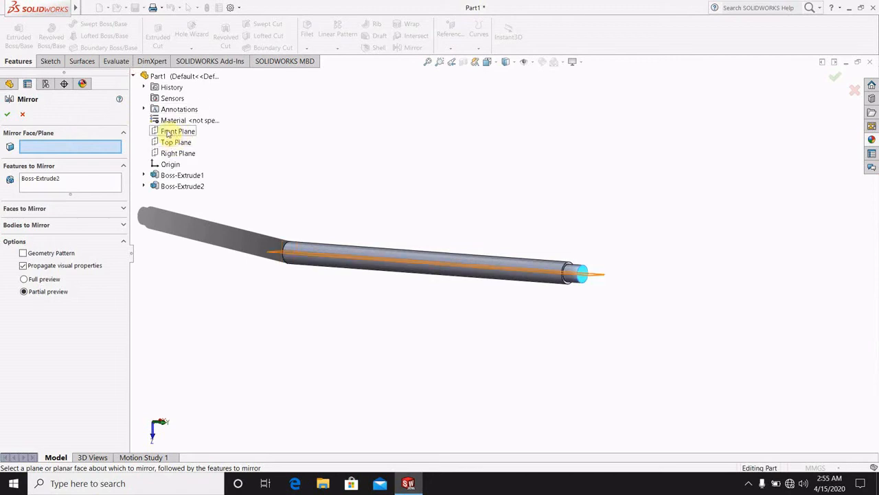
pyautogui.click(22, 116)
# Sketch a circle about 7.1 mm in diameter on the rod's plain end face, centred on the origin.
pyautogui.moveTo(318, 191); pyautogui.dragTo(557, 265, button='middle')
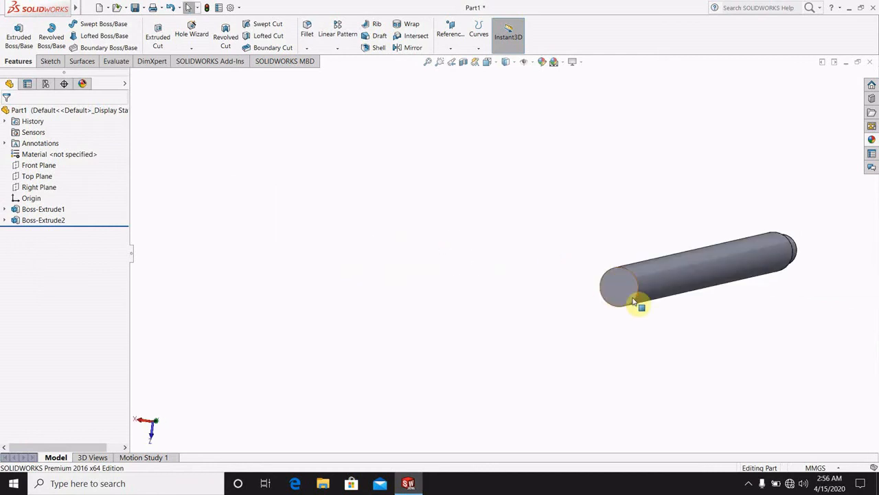
pyautogui.scroll(-3, 598, 271)
pyautogui.click(585, 261)
pyautogui.click(622, 226)
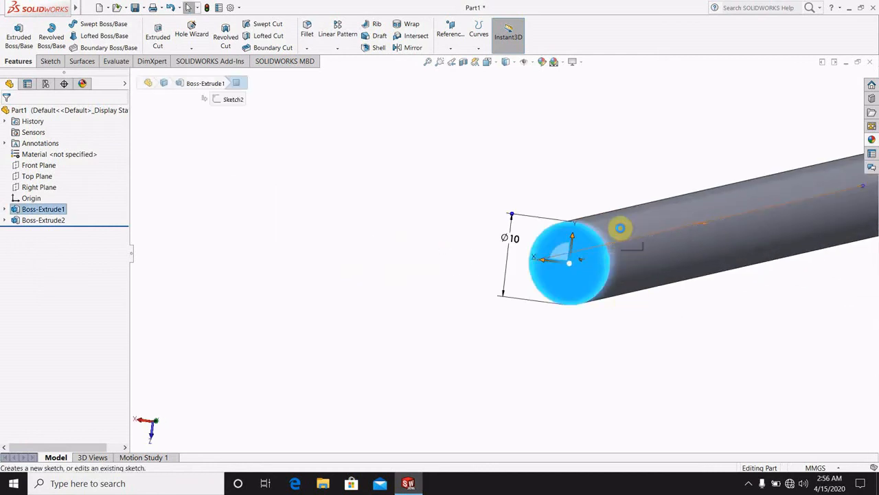
pyautogui.click(104, 25)
pyautogui.click(571, 268)
pyautogui.click(584, 294)
# Dimension the diameter of the new end-face circle to 8 mm.
pyautogui.click(52, 32)
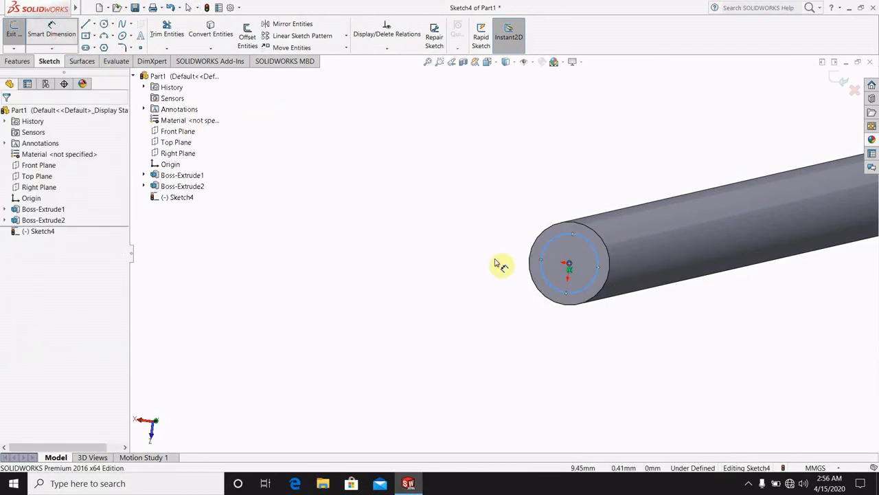
pyautogui.click(561, 294)
pyautogui.click(375, 263)
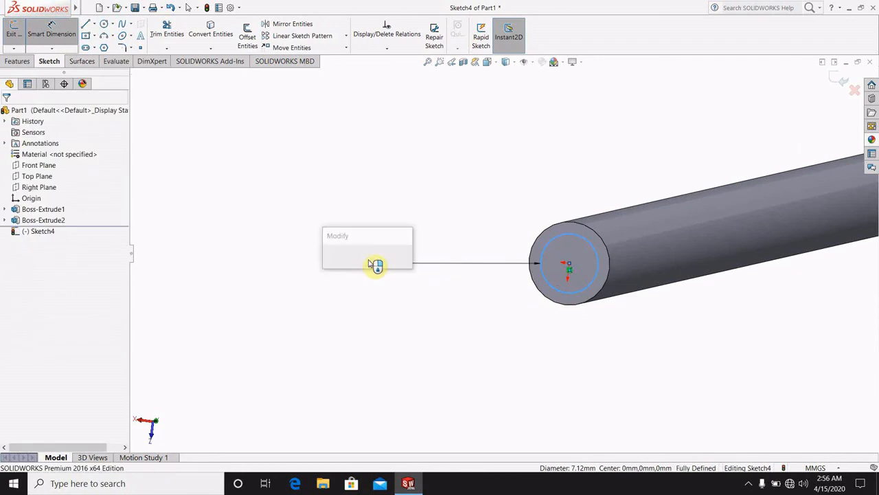
pyautogui.write('8')
pyautogui.press('Return')
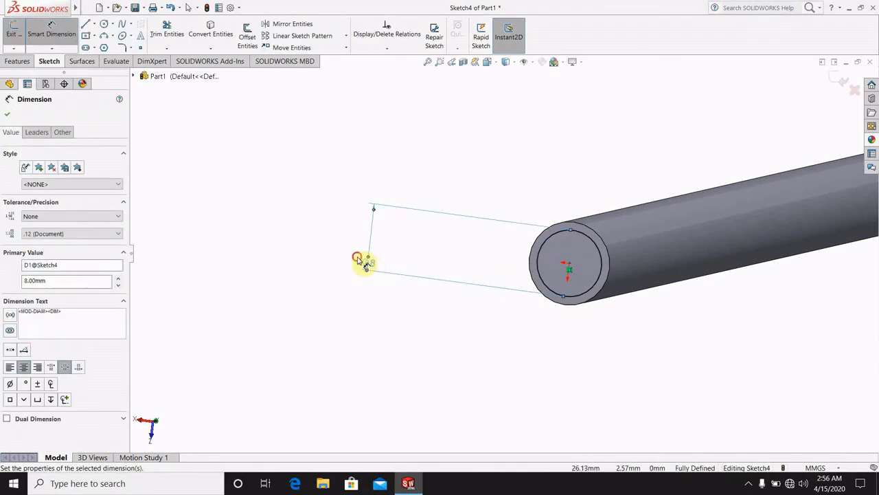
pyautogui.click(182, 145)
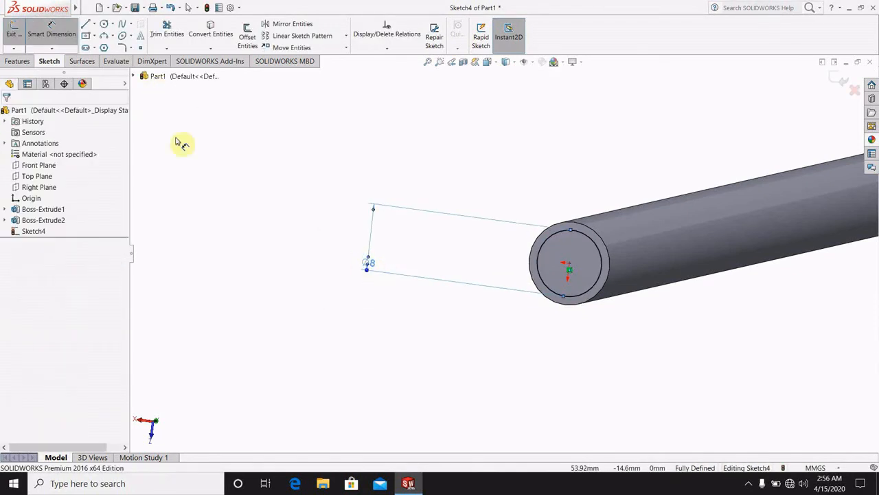
# Extrude the second 8 mm circle as a blind boss 8 mm outward from the rod's end, merged with the rod.
pyautogui.click(18, 62)
pyautogui.click(19, 35)
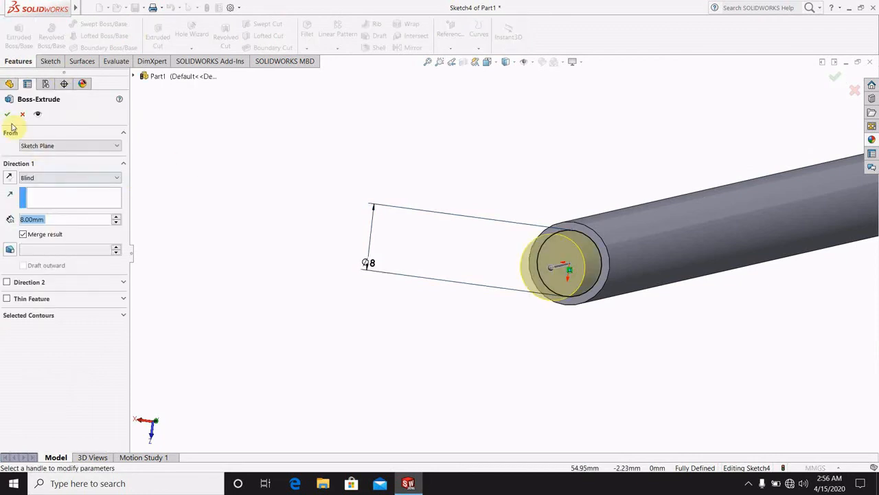
pyautogui.click(9, 118)
pyautogui.scroll(3, 436, 216)
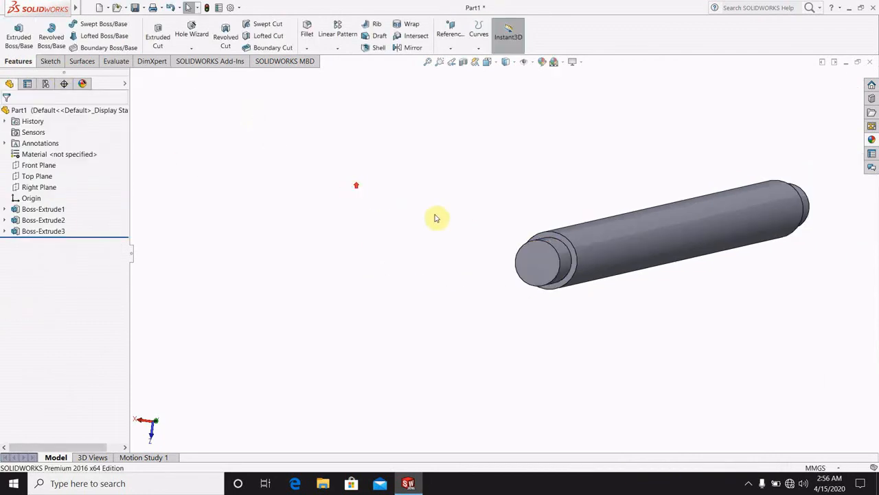
pyautogui.scroll(-3, 770, 292)
pyautogui.moveTo(475, 200); pyautogui.dragTo(439, 225, button='middle')
pyautogui.scroll(7, 439, 224)
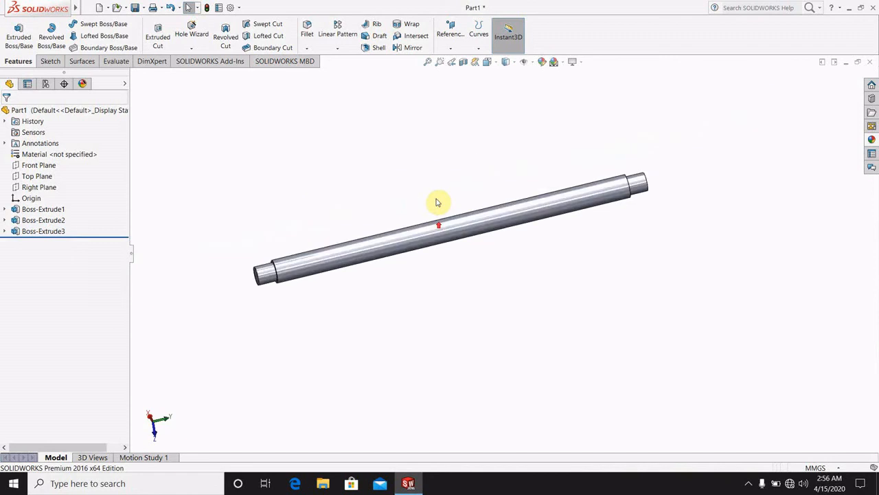
# Apply a standard red colour to the rod's main extrusion feature.
pyautogui.scroll(-3, 452, 219)
pyautogui.click(872, 139)
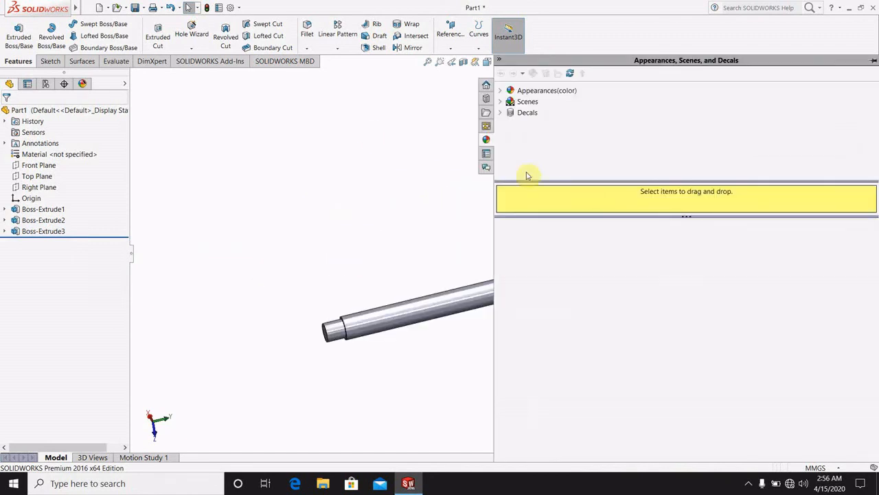
pyautogui.rightClick(485, 304)
pyautogui.click(541, 220)
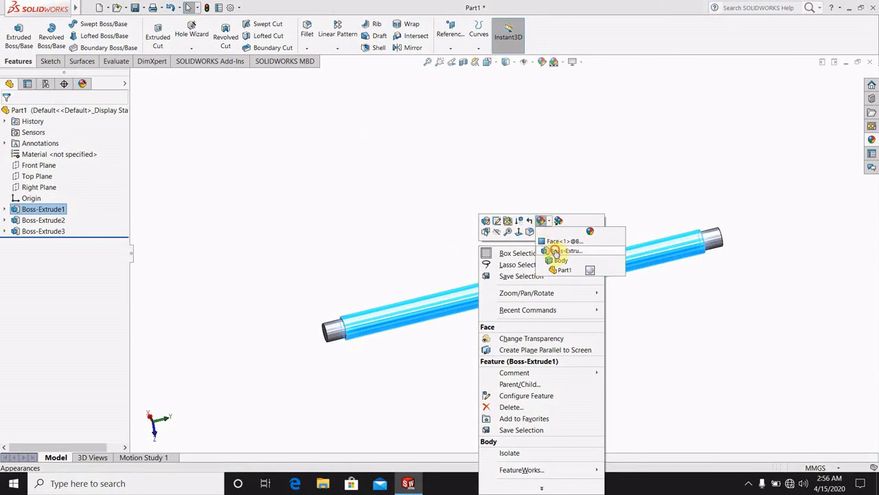
pyautogui.click(555, 250)
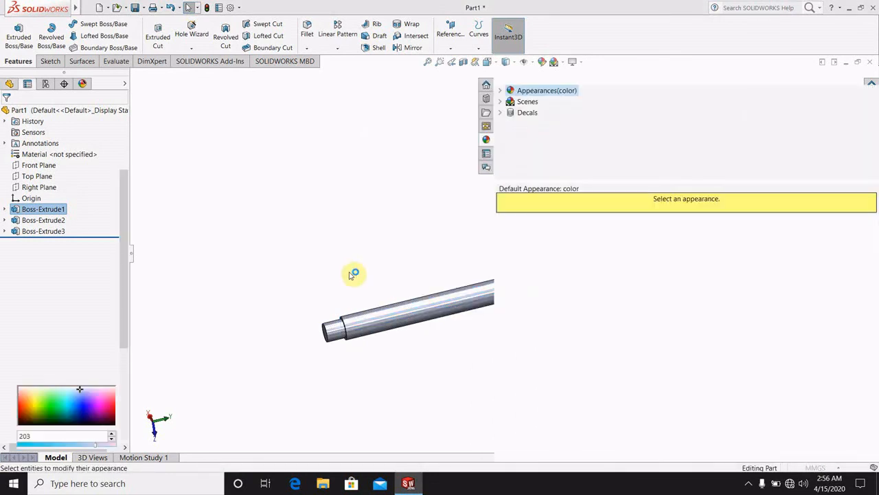
pyautogui.click(37, 345)
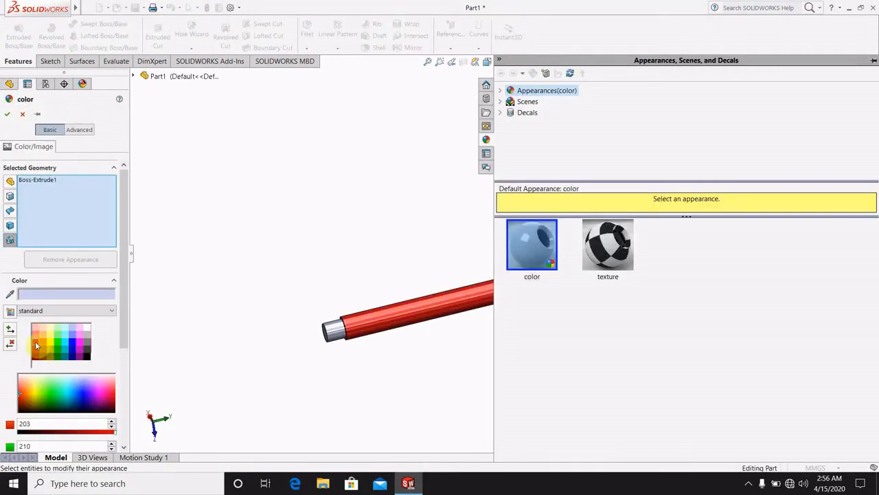
pyautogui.click(7, 113)
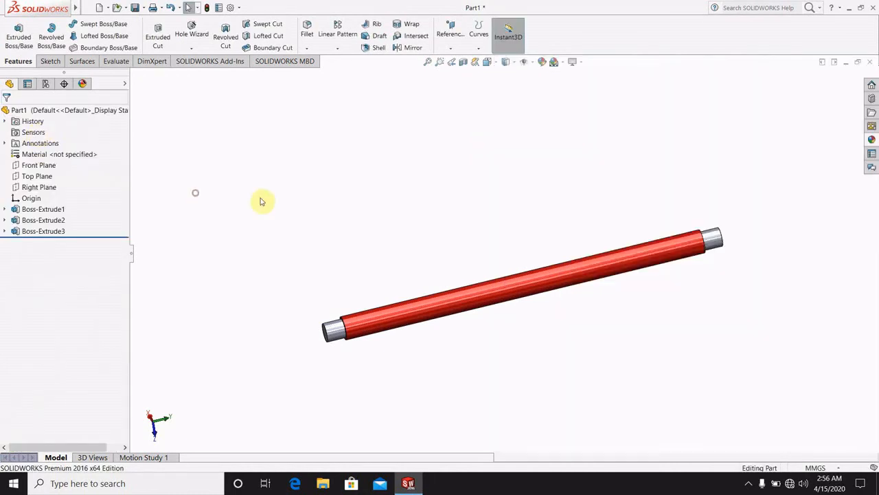
# Copy the red appearance of the main rod and paste it onto the reduced-diameter bosses at both ends.
pyautogui.rightClick(366, 330)
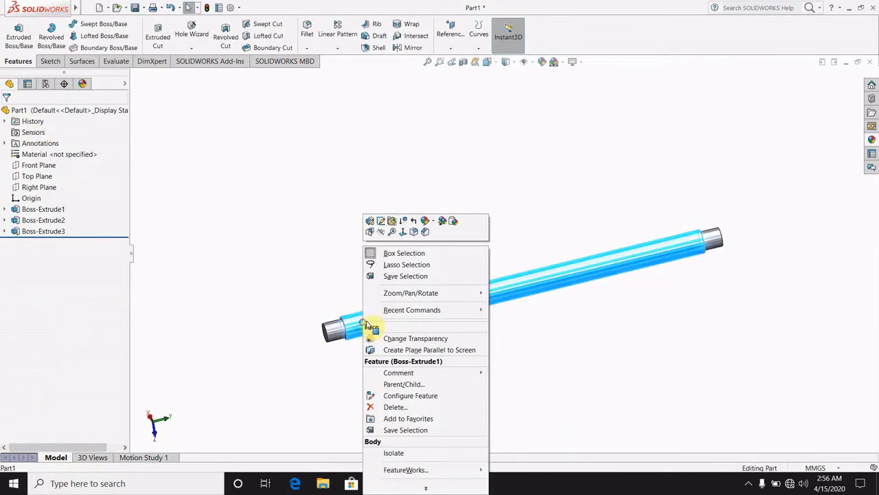
pyautogui.click(445, 223)
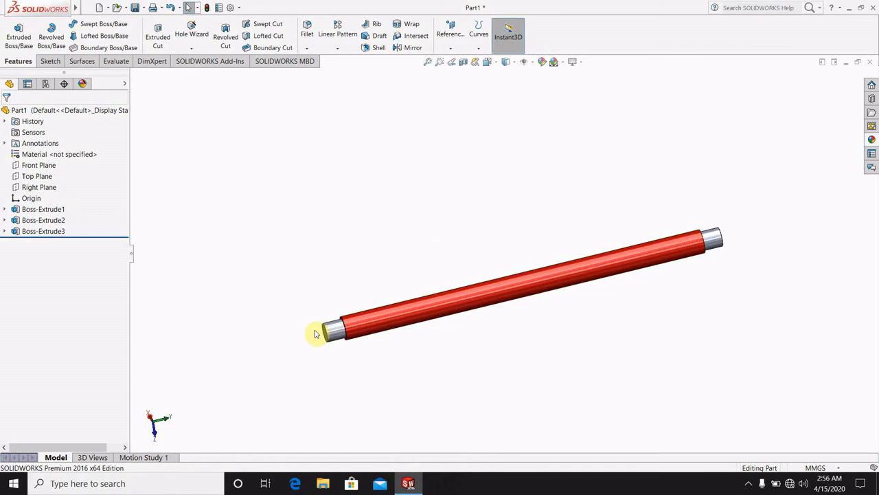
pyautogui.rightClick(337, 335)
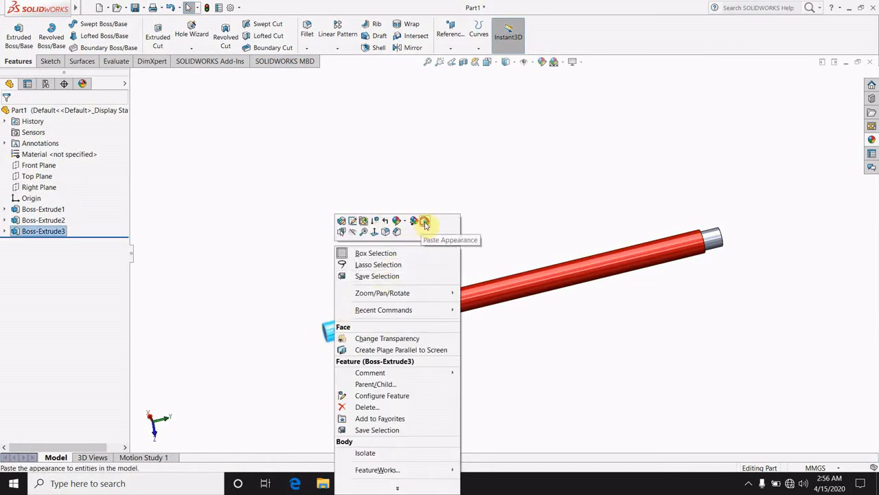
pyautogui.click(424, 221)
pyautogui.click(428, 225)
pyautogui.moveTo(326, 182); pyautogui.dragTo(427, 228, button='middle')
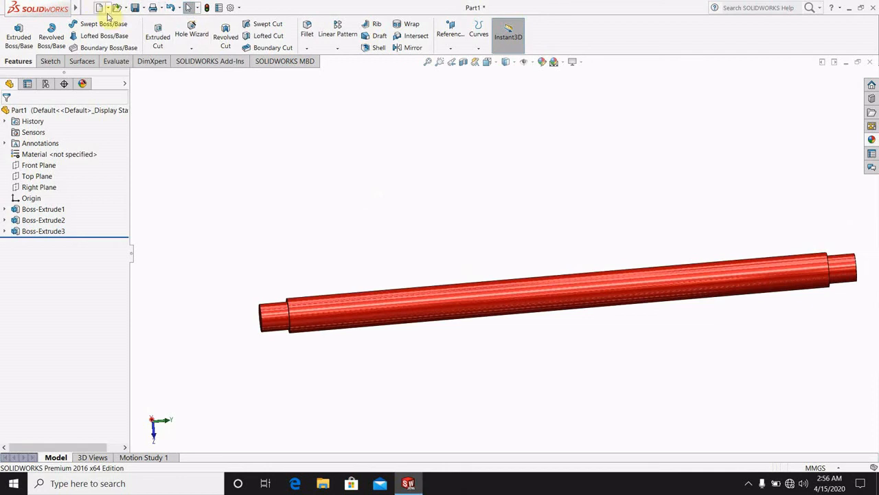
# Save the part as "pipe vice part 4" in the CAD CAM CAE folder.
pyautogui.click(134, 8)
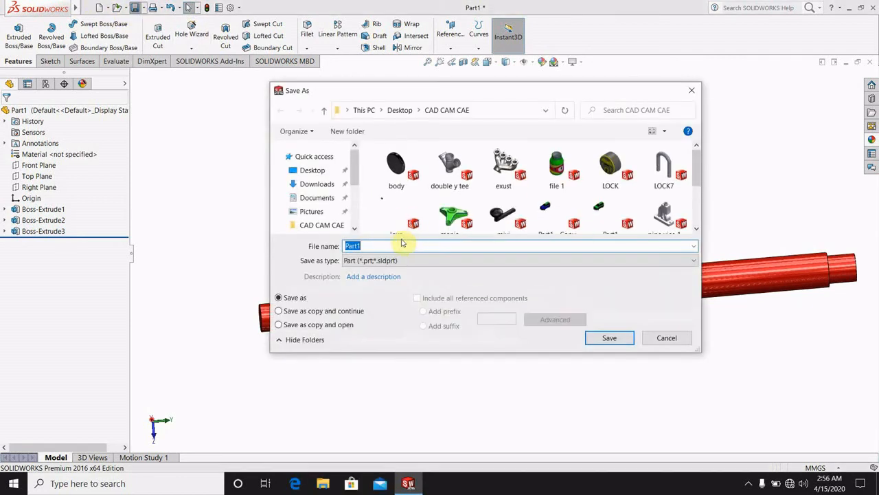
pyautogui.write('p')
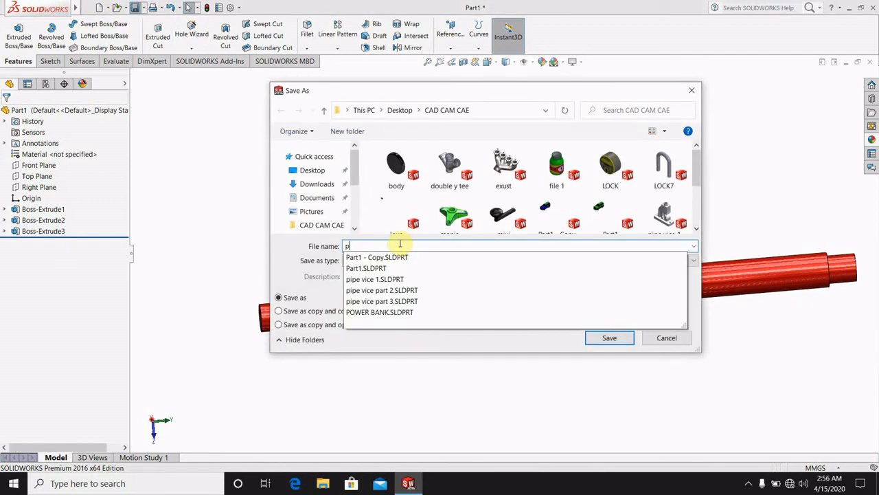
pyautogui.write('ipe')
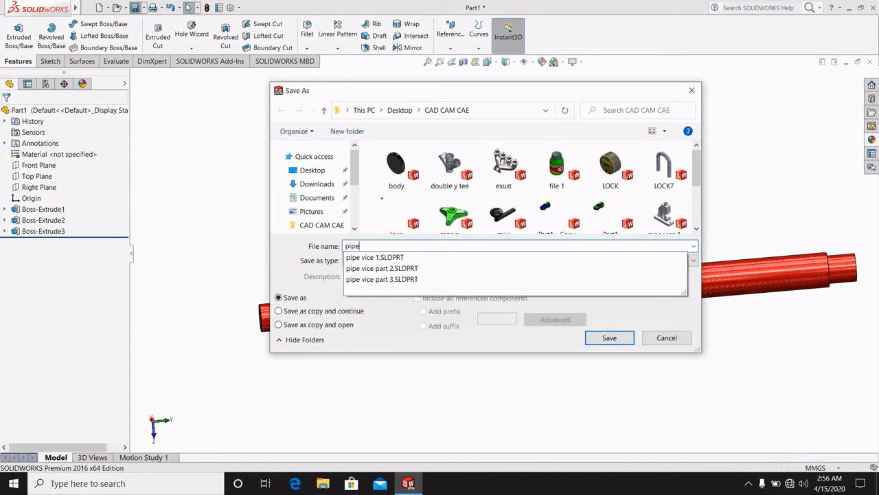
pyautogui.write(' vice part ')
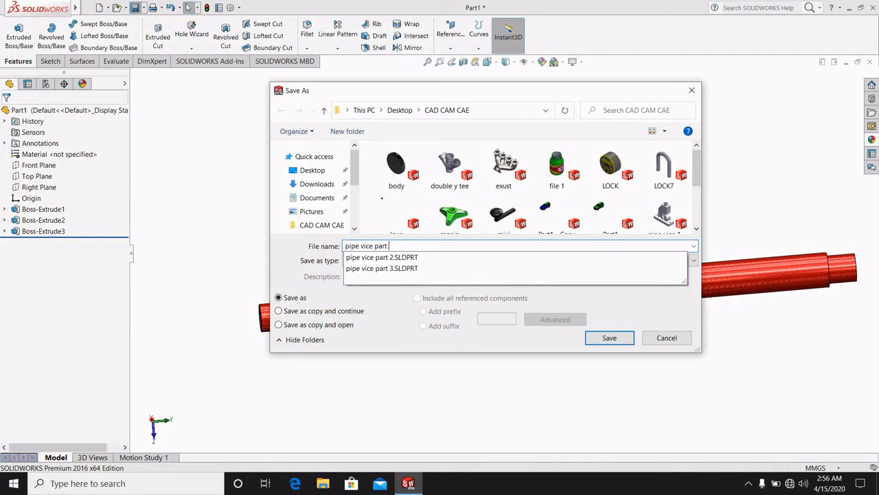
pyautogui.write('4')
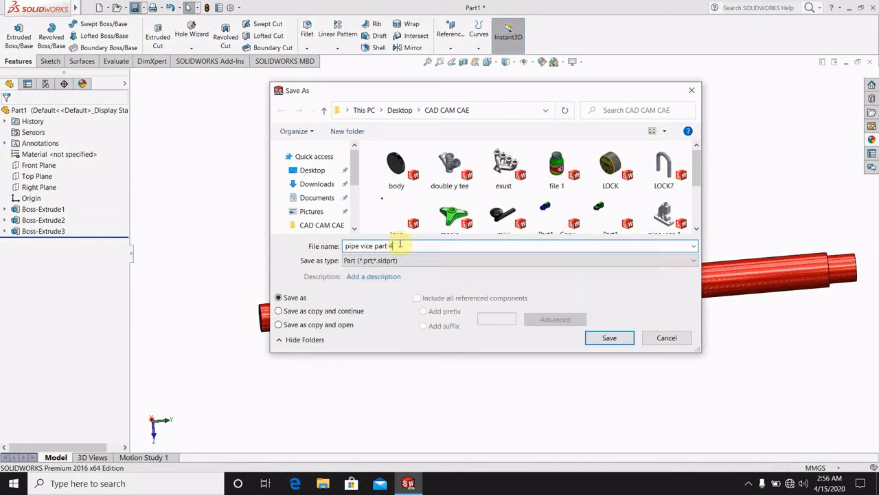
pyautogui.click(628, 338)
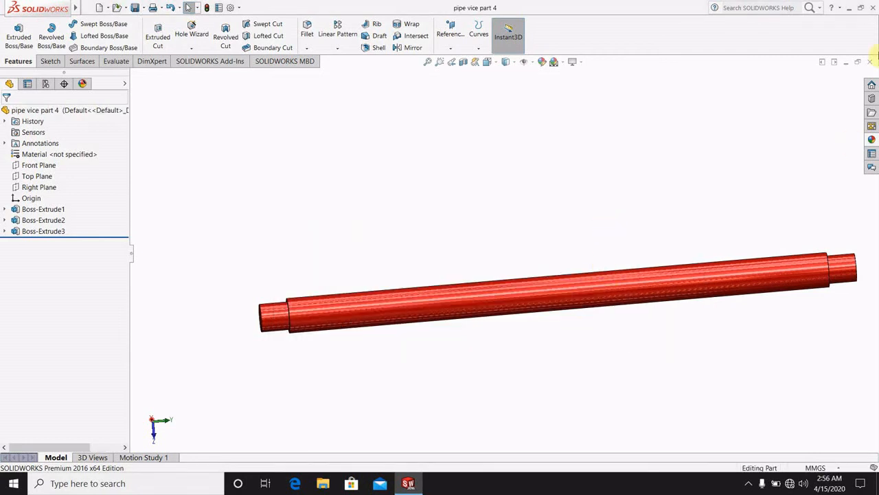
# Close SOLIDWORKS and start SOLIDWORKS 2016 again from the desktop.
pyautogui.click(871, 6)
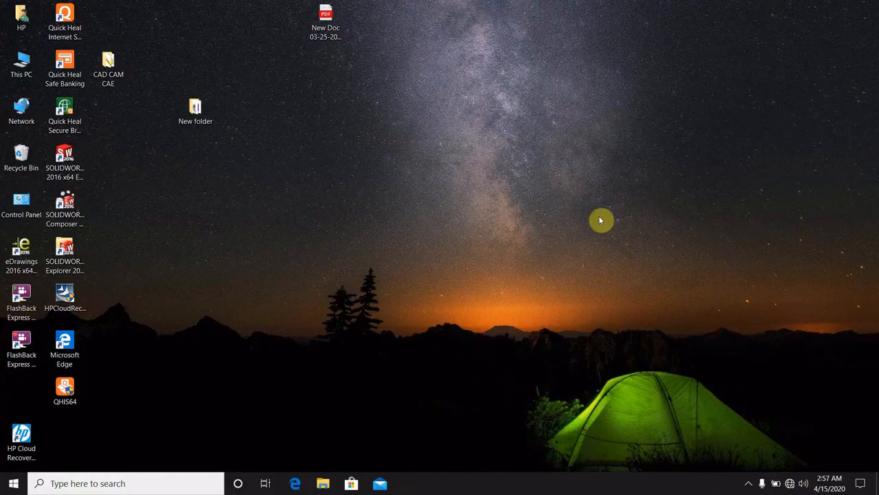
pyautogui.doubleClick(67, 166)
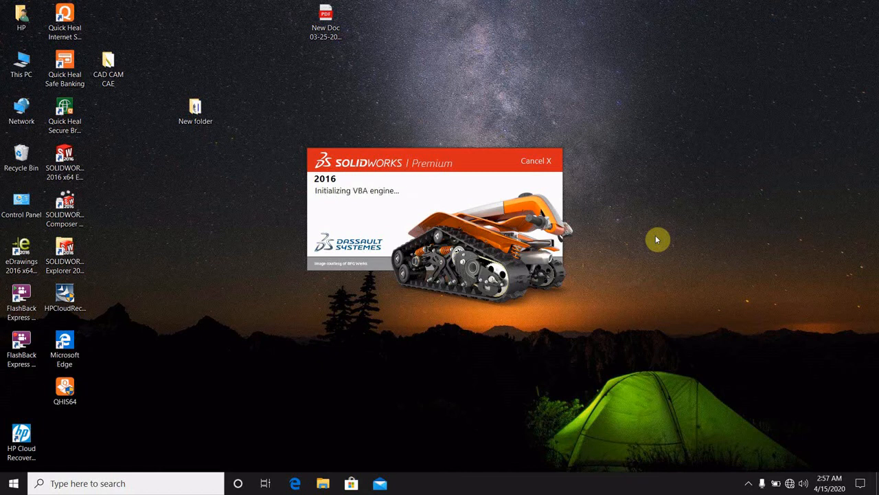
pyautogui.click(746, 483)
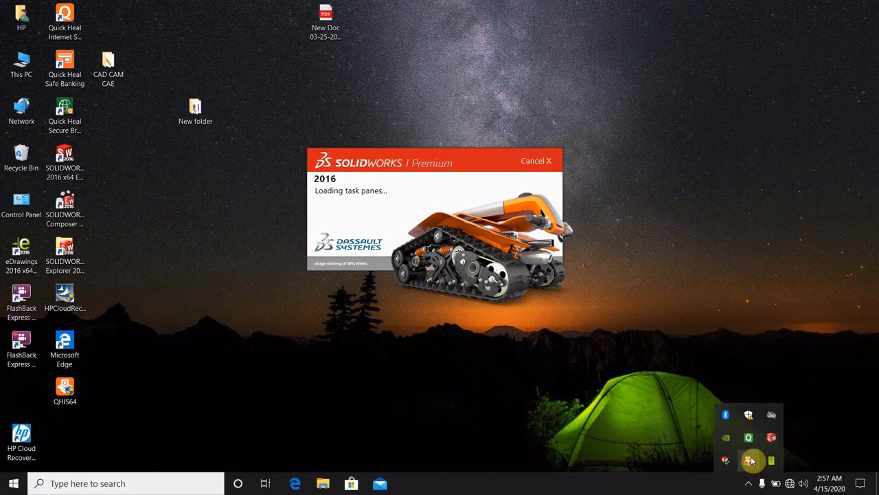
pyautogui.rightClick(751, 460)
pyautogui.click(771, 359)
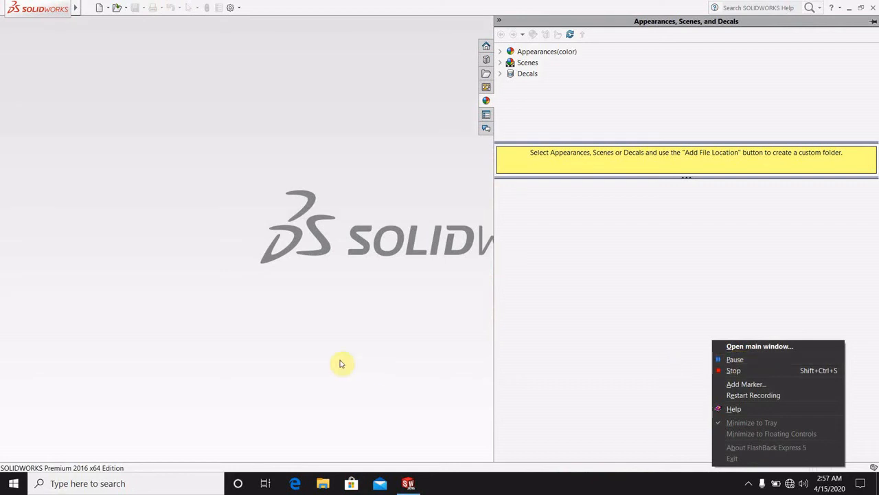
# Create a new, empty part document.
pyautogui.click(325, 299)
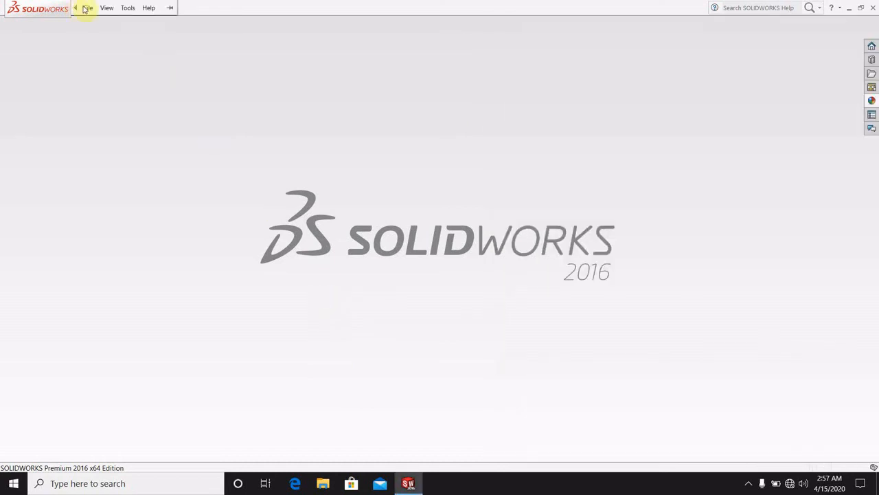
pyautogui.click(88, 7)
pyautogui.click(106, 23)
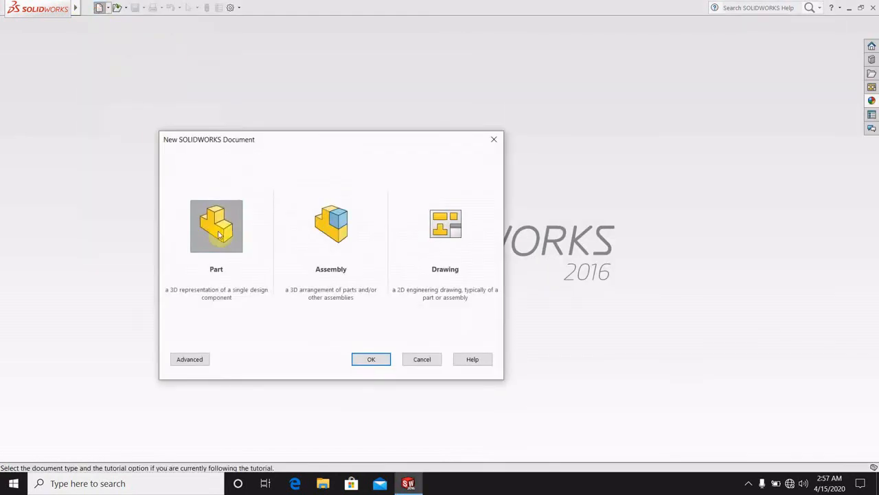
pyautogui.click(374, 357)
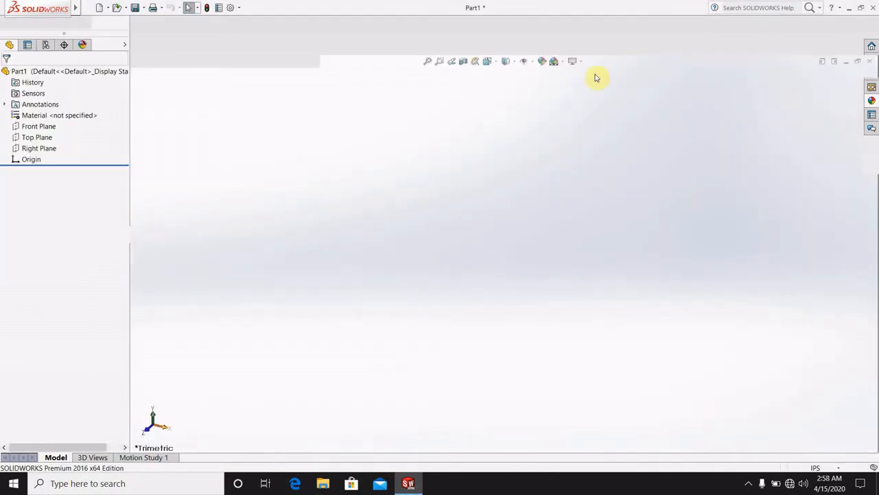
# Apply the Plain White scene to the new part and set its unit system to MMGS (millimeter, gram, second).
pyautogui.click(555, 62)
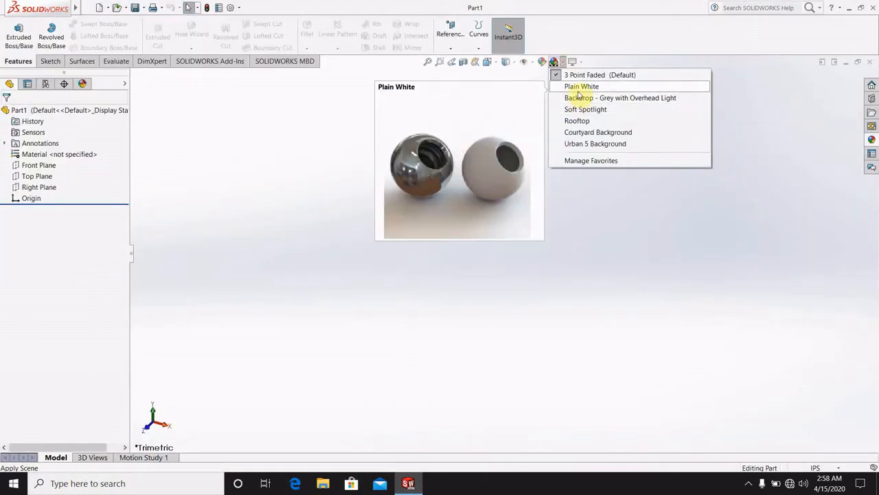
pyautogui.click(579, 89)
pyautogui.click(239, 11)
pyautogui.click(251, 20)
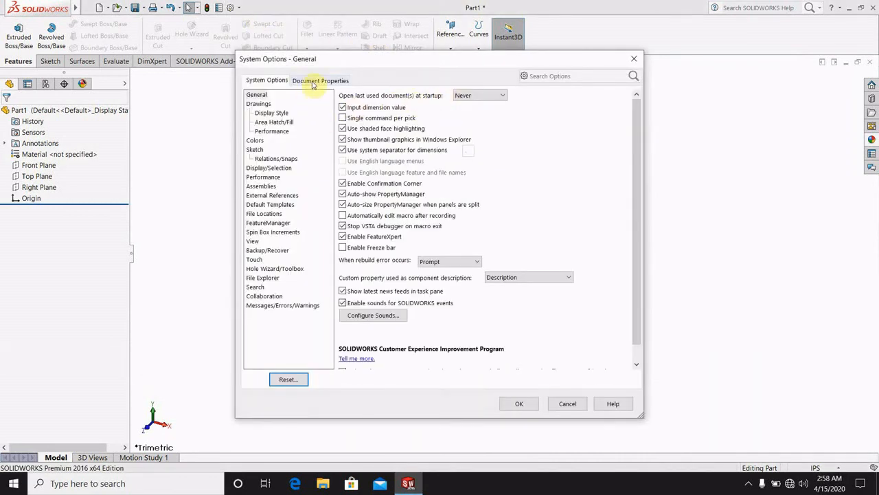
pyautogui.click(316, 81)
pyautogui.click(255, 169)
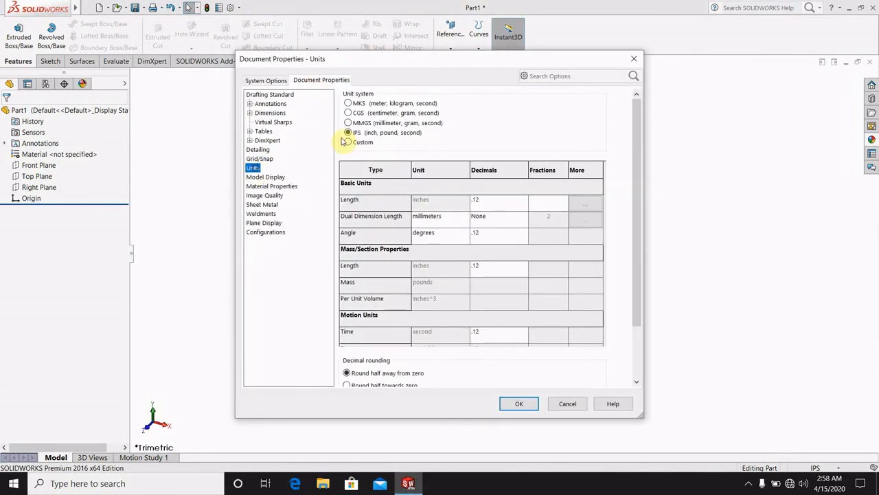
pyautogui.click(347, 122)
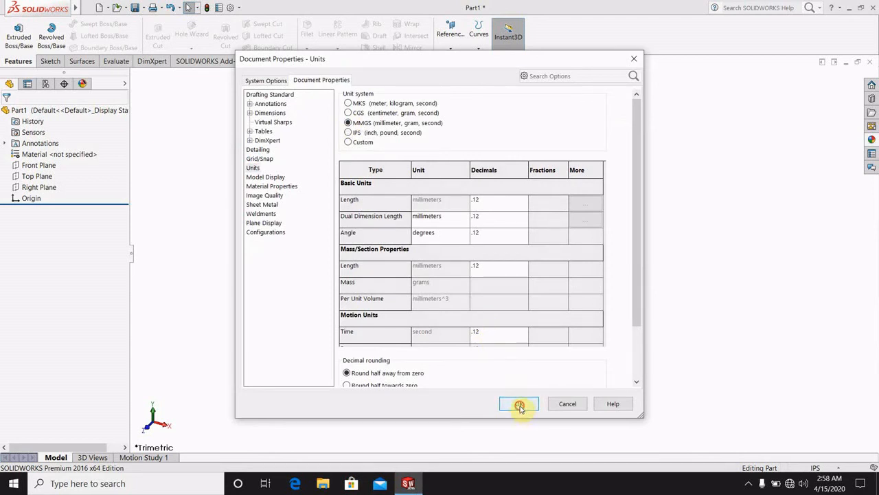
pyautogui.click(521, 405)
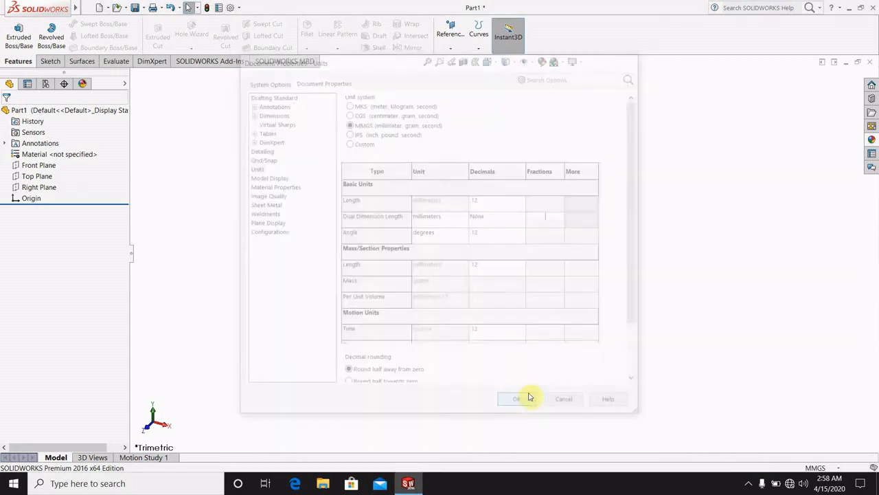
pyautogui.click(748, 483)
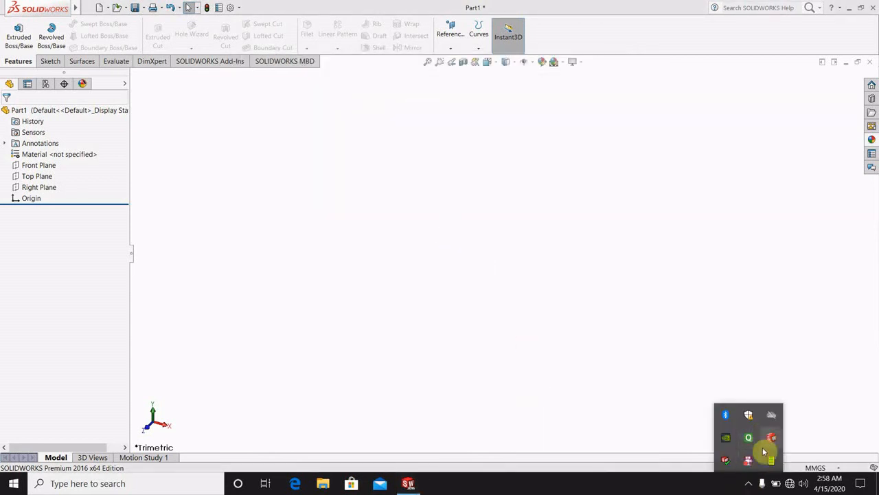
pyautogui.rightClick(761, 432)
pyautogui.click(765, 348)
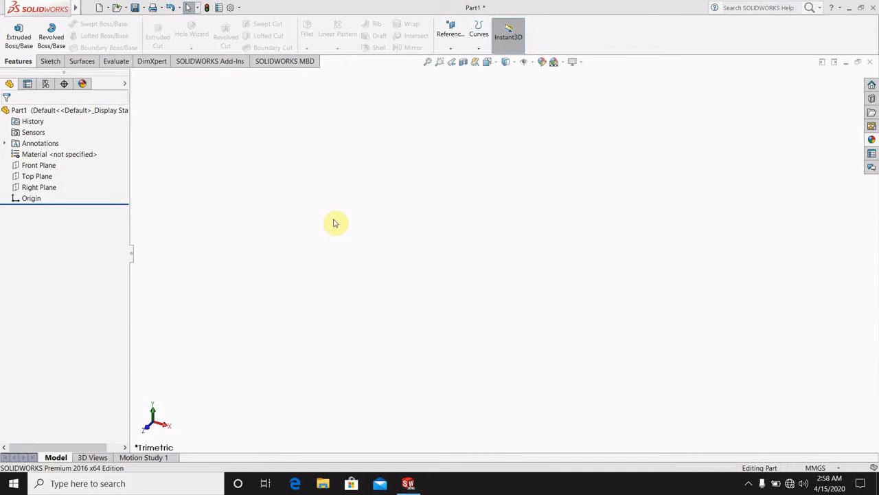
# Sketch a closed L-shaped line profile on the Front Plane, starting at the origin, about 120 mm wide and 50 mm tall.
pyautogui.click(41, 165)
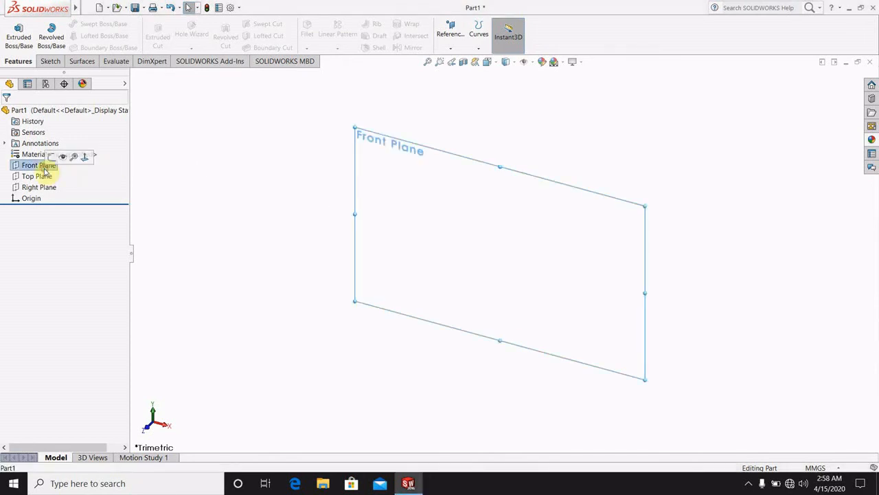
pyautogui.click(59, 157)
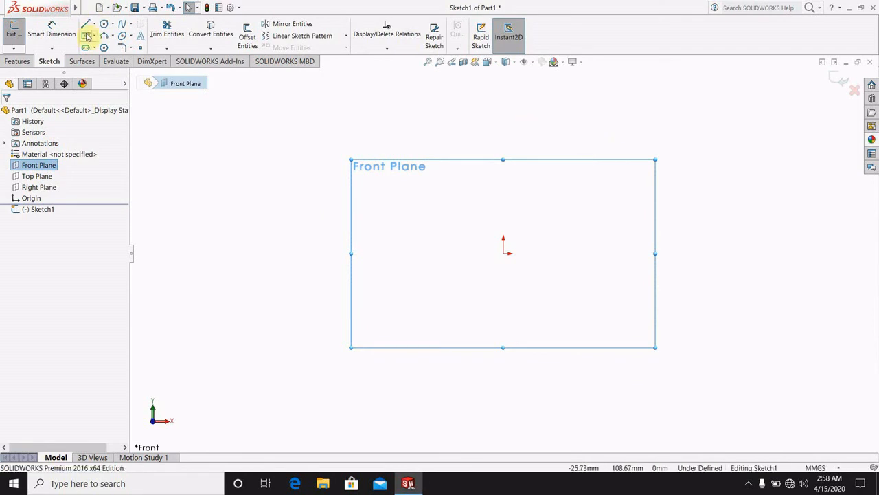
pyautogui.click(84, 26)
pyautogui.click(504, 252)
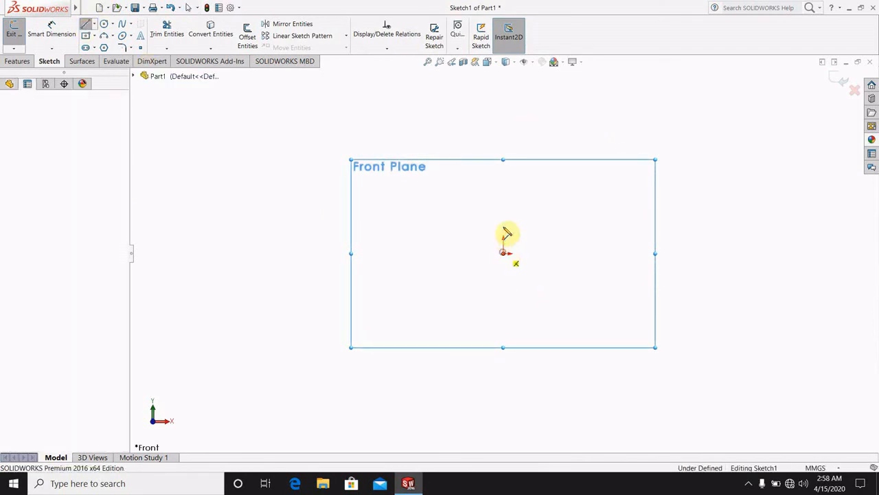
pyautogui.click(505, 220)
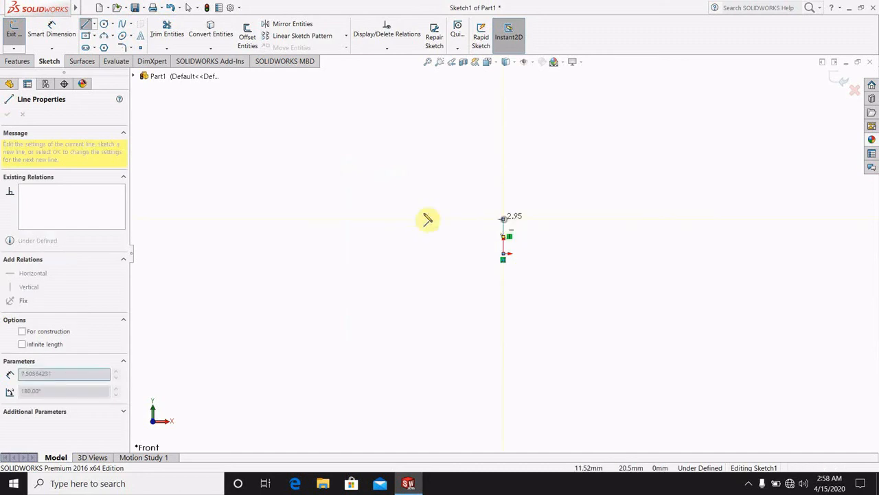
pyautogui.click(348, 218)
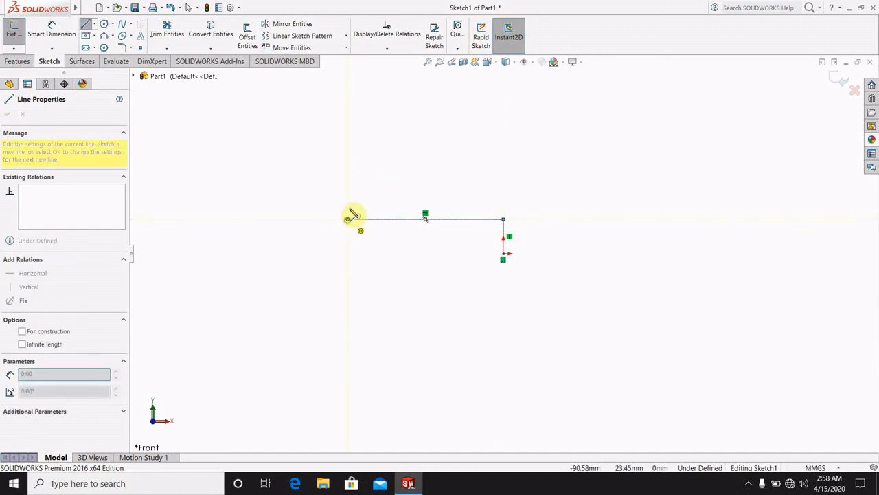
pyautogui.click(348, 168)
pyautogui.click(555, 167)
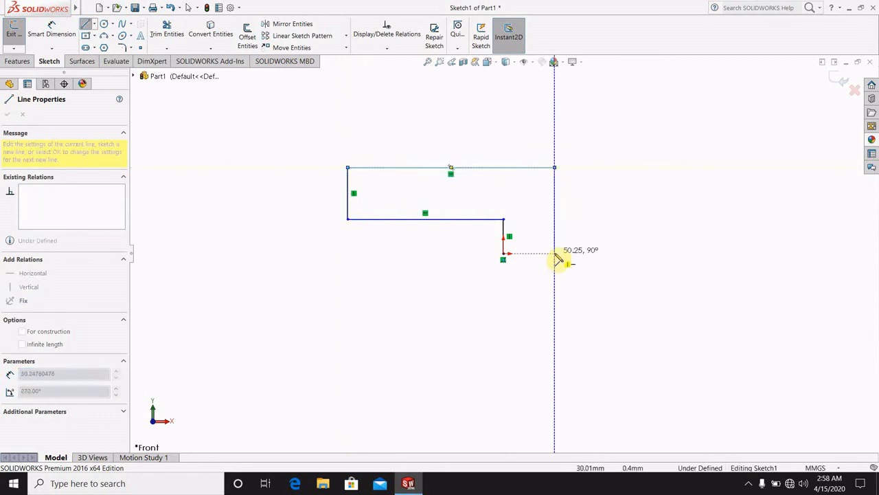
pyautogui.click(554, 252)
pyautogui.click(504, 253)
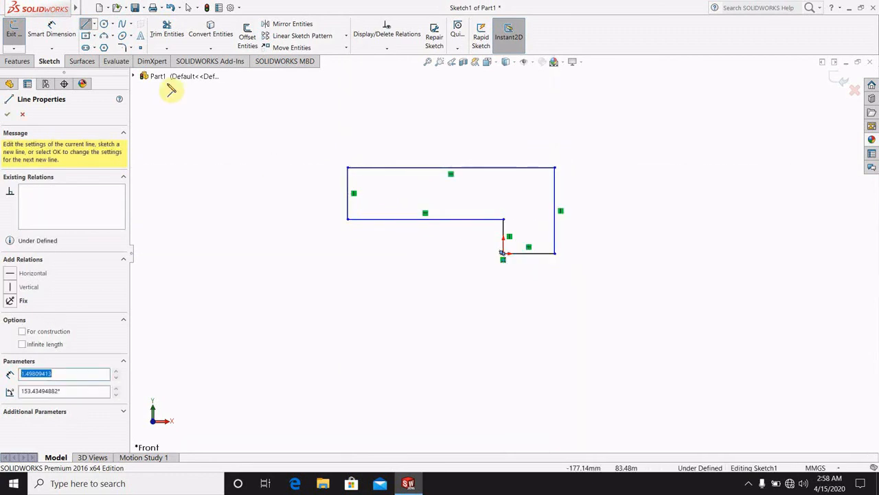
# Dimension the profile's long right vertical edge and set it to 7.5 mm.
pyautogui.click(55, 40)
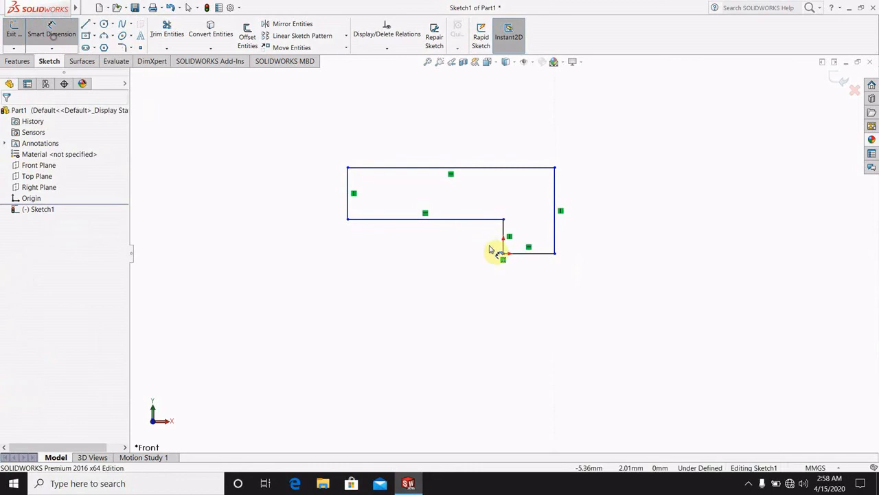
pyautogui.click(565, 228)
pyautogui.click(623, 219)
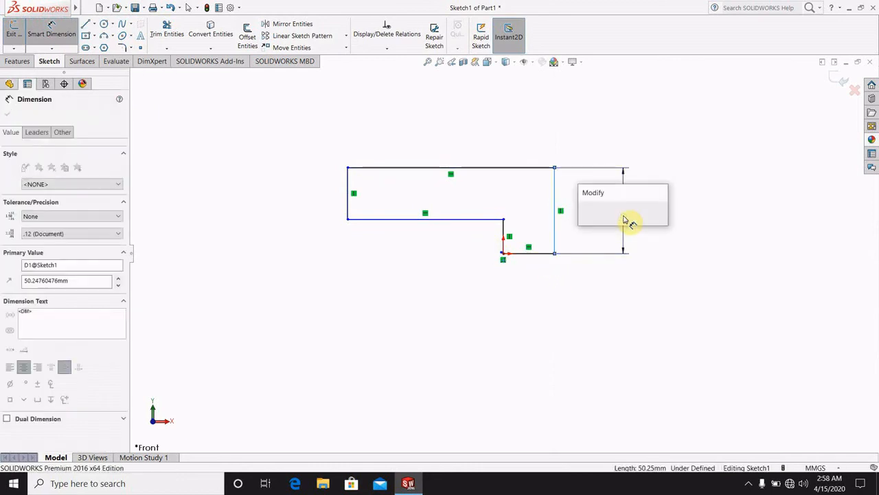
pyautogui.write('7.5')
pyautogui.press('Return')
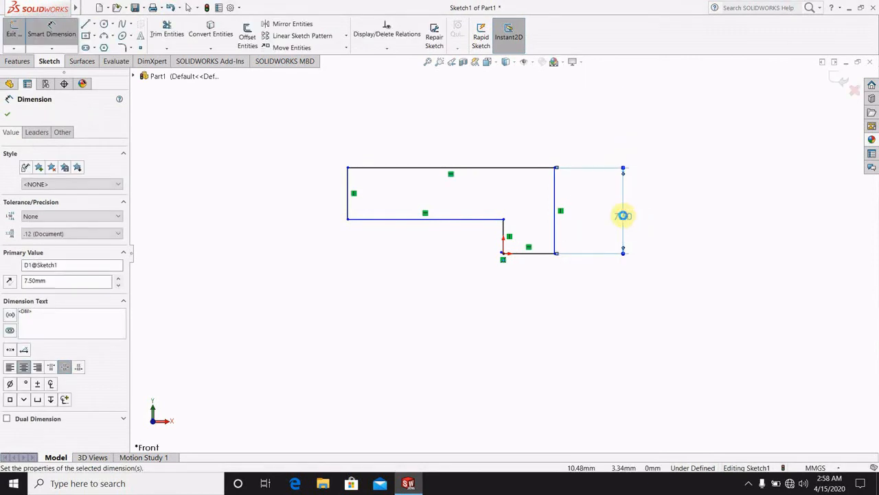
pyautogui.click(650, 276)
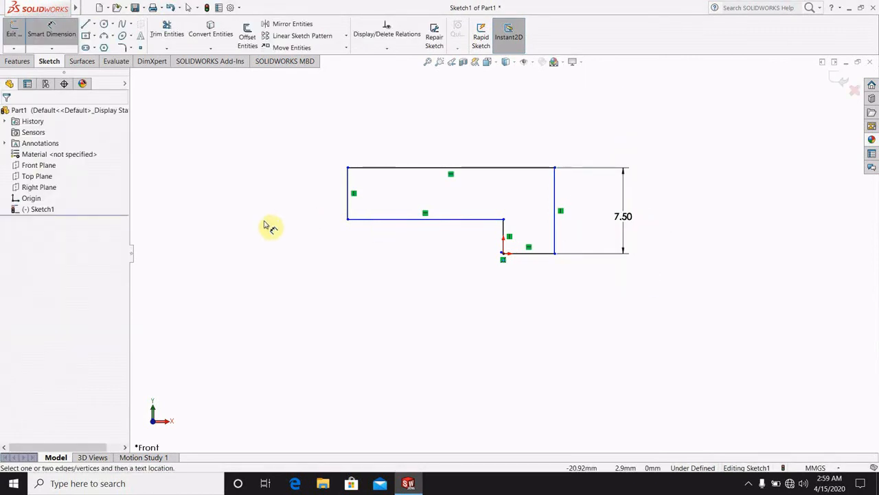
# Dimension the profile's top edge to 14 mm and the short vertical edge rising from the origin to 4 mm.
pyautogui.click(481, 167)
pyautogui.click(485, 125)
pyautogui.write('14')
pyautogui.press('Return')
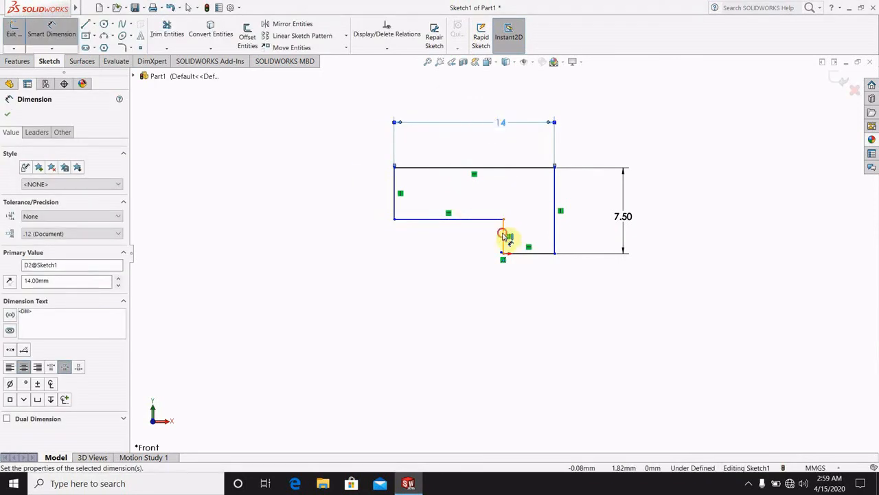
pyautogui.click(503, 236)
pyautogui.click(440, 302)
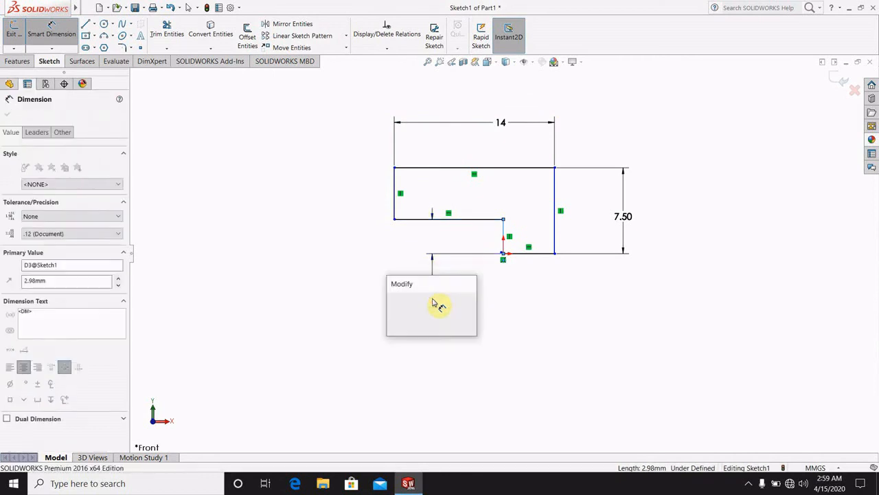
pyautogui.write('4')
pyautogui.press('Return')
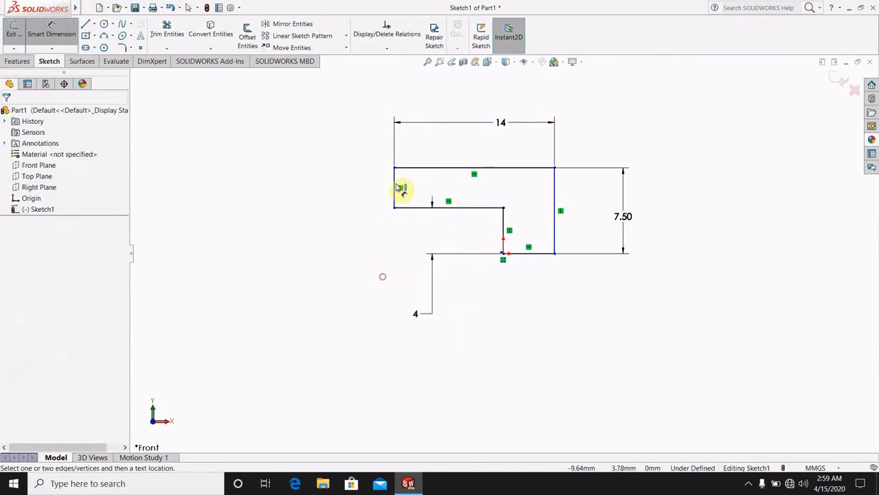
# Try to add a dimension to the short left vertical edge of the profile.
pyautogui.click(400, 191)
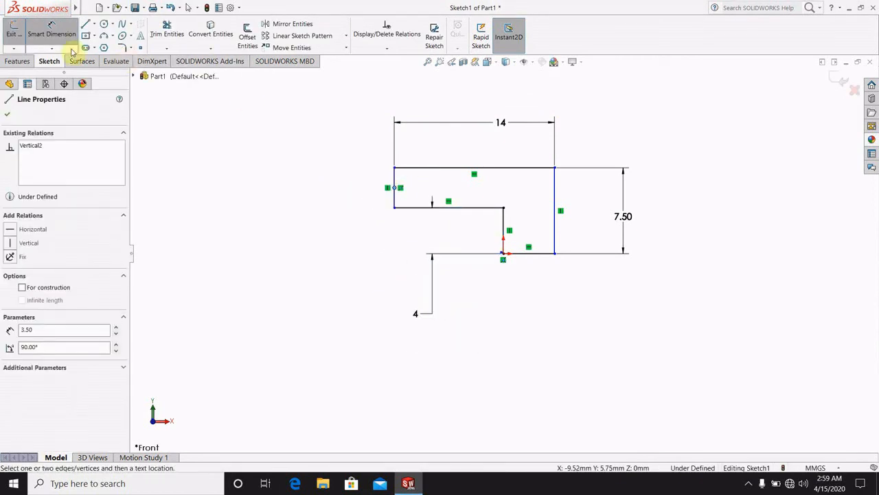
pyautogui.click(395, 201)
pyautogui.click(51, 31)
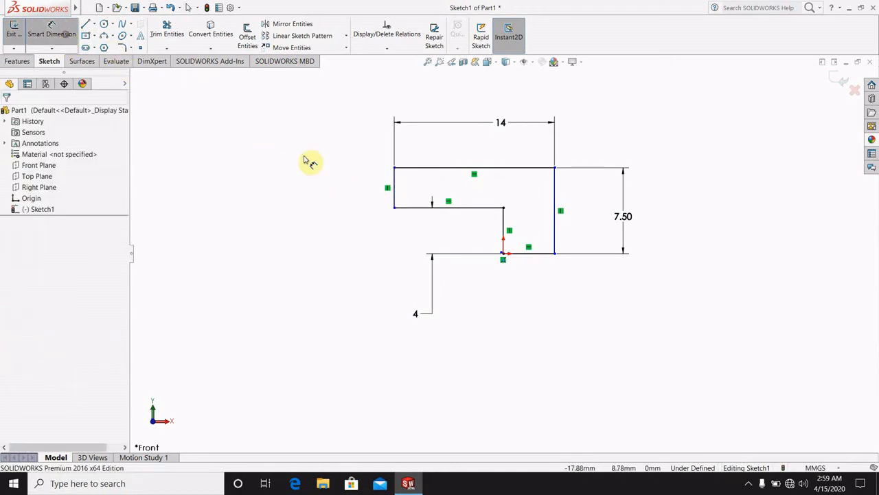
pyautogui.click(395, 185)
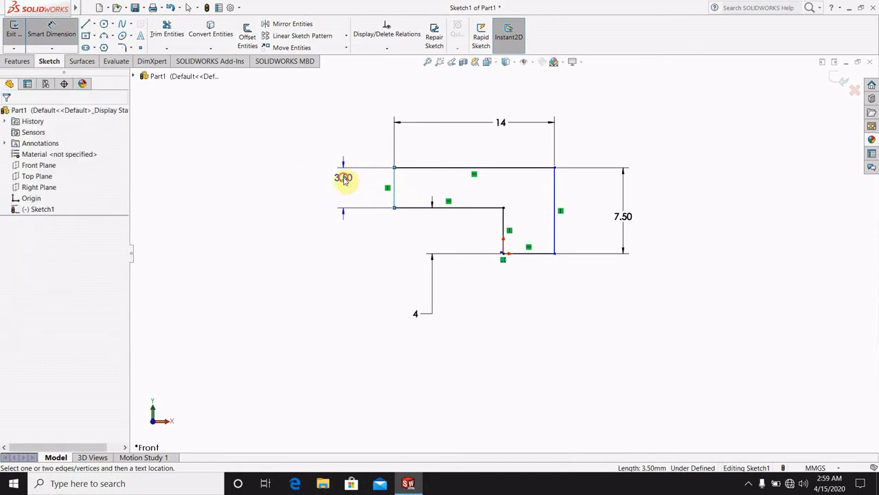
pyautogui.click(344, 180)
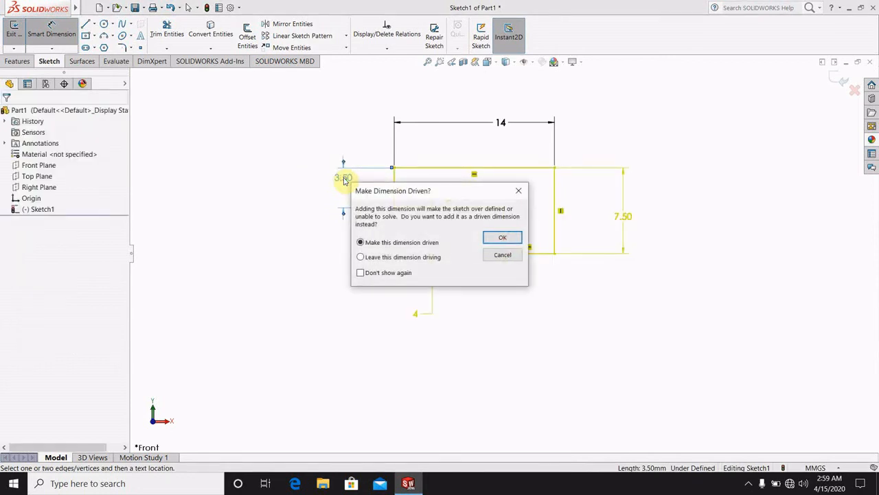
pyautogui.click(519, 191)
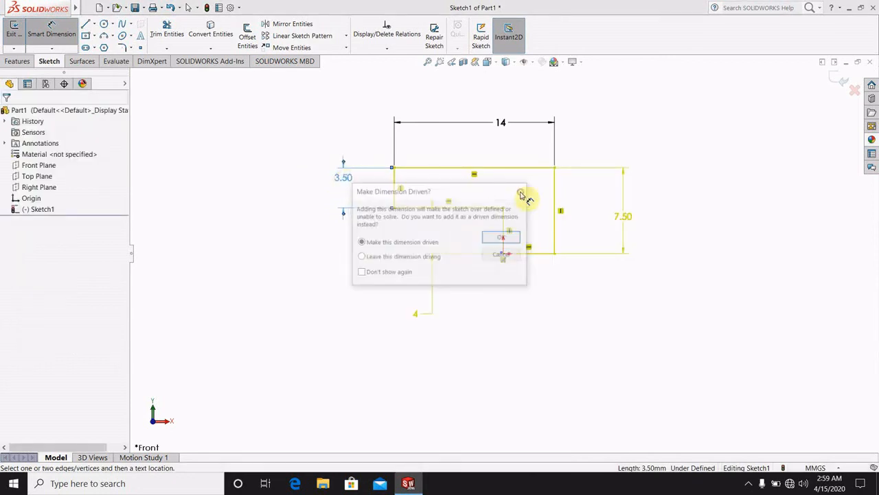
# Revolve the enclosed profile region 360 degrees about its short horizontal edge at the origin.
pyautogui.click(18, 61)
pyautogui.click(52, 36)
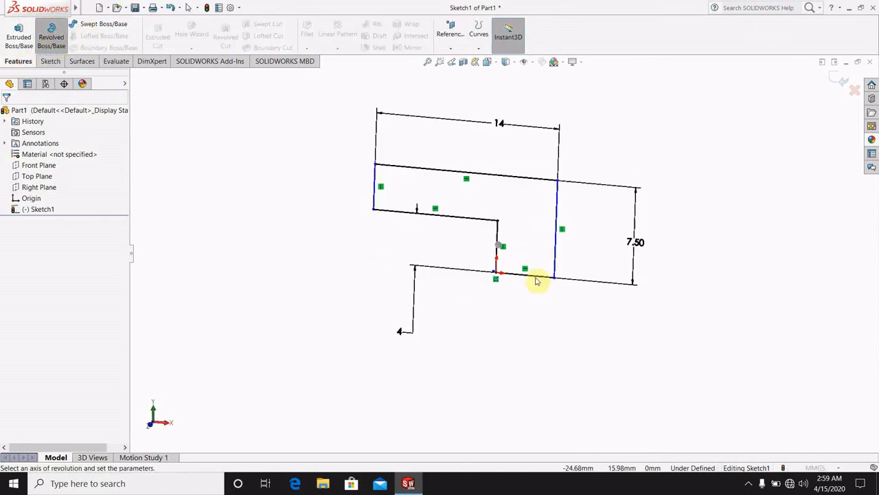
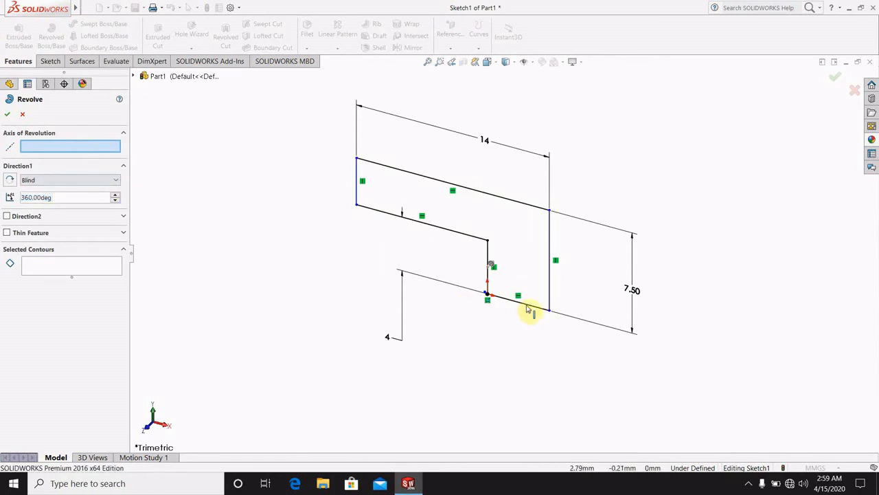
pyautogui.click(524, 306)
pyautogui.click(77, 262)
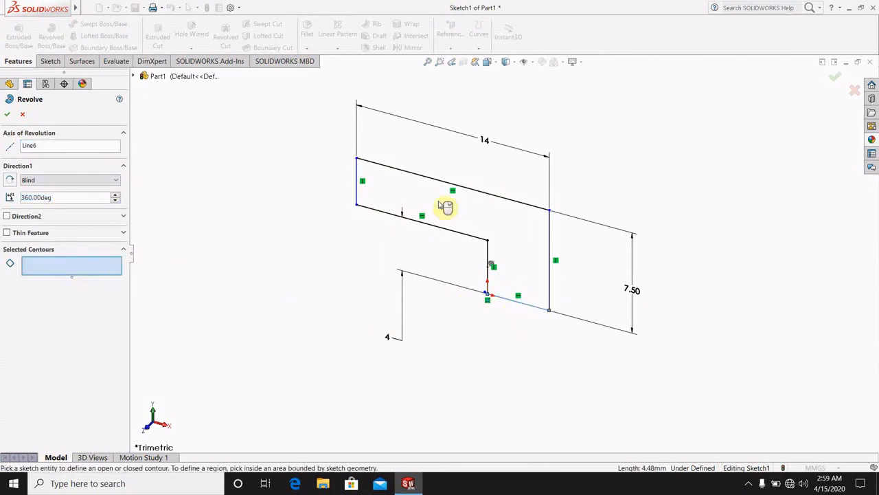
pyautogui.click(481, 230)
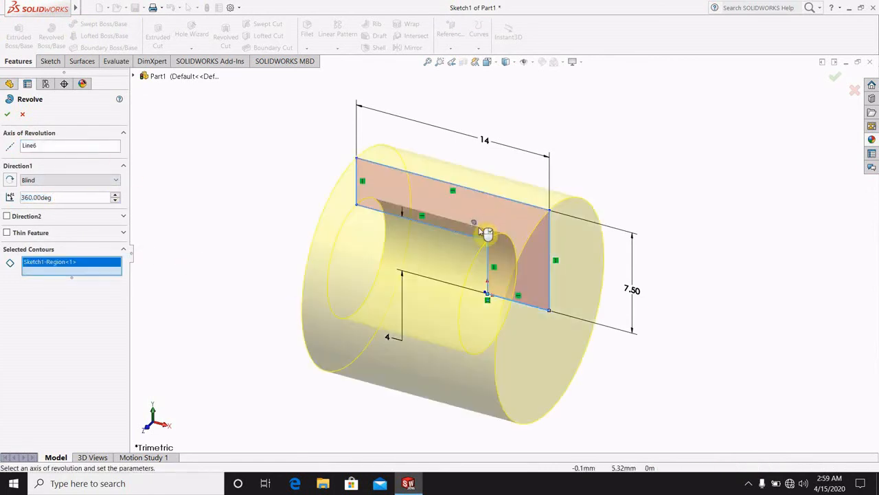
pyautogui.click(6, 113)
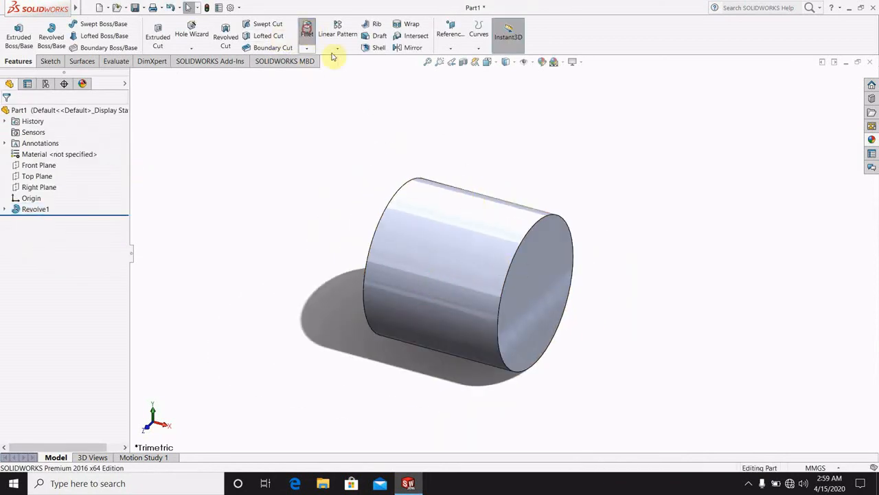
# Start a symmetric fillet on the circular edge of the cylinder's closed end with a 20 mm radius.
pyautogui.click(307, 31)
pyautogui.click(521, 231)
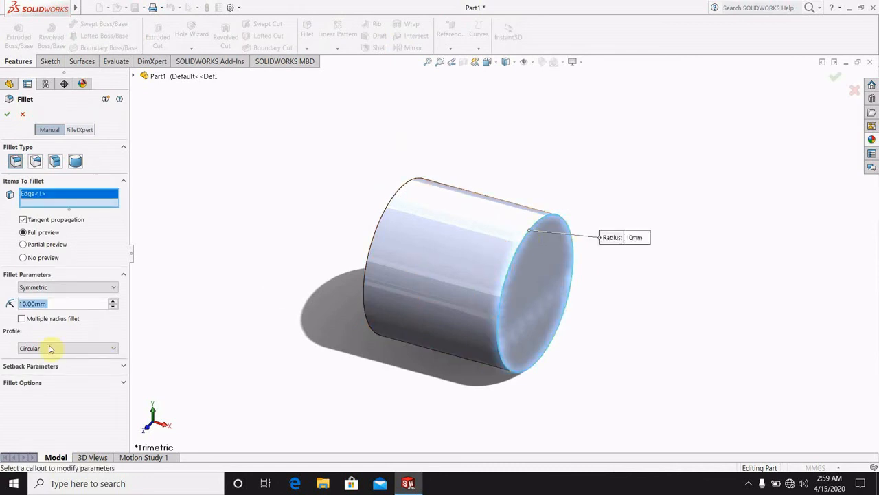
pyautogui.write('20')
pyautogui.press('Return')
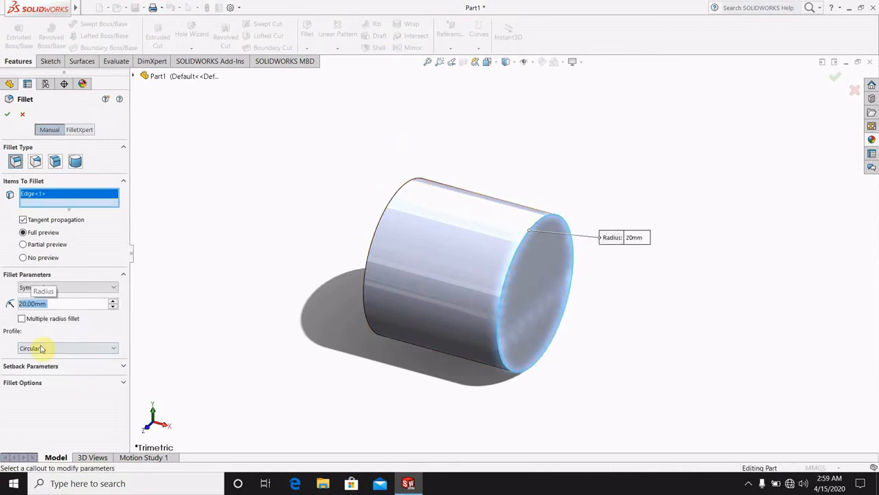
# Remove the circular edge and the cylindrical face from the fillet's selection.
pyautogui.click(508, 264)
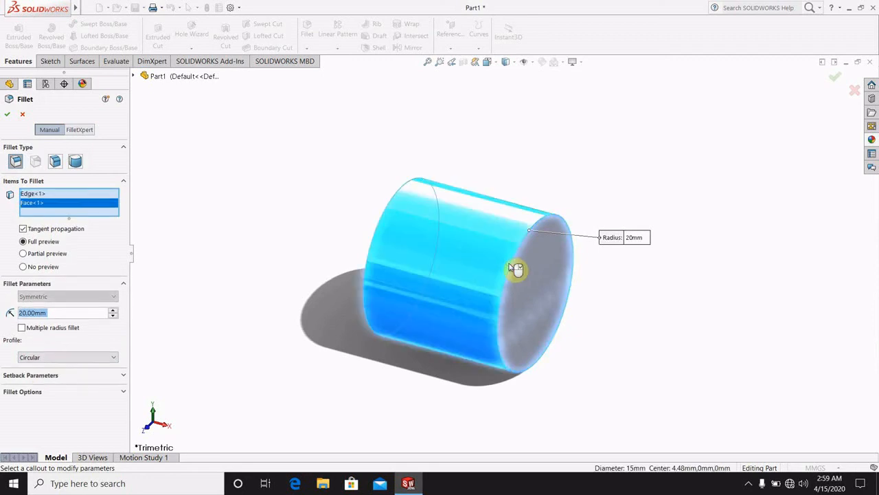
pyautogui.rightClick(66, 200)
pyautogui.click(88, 217)
pyautogui.rightClick(72, 198)
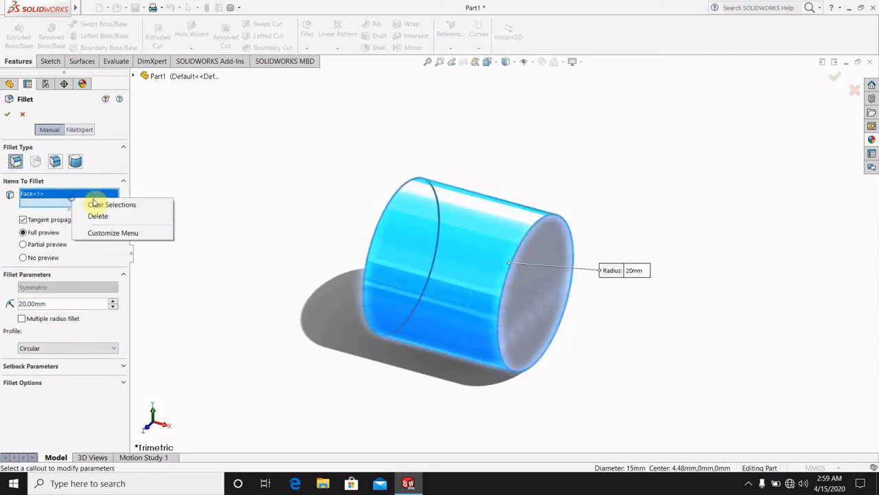
pyautogui.click(97, 216)
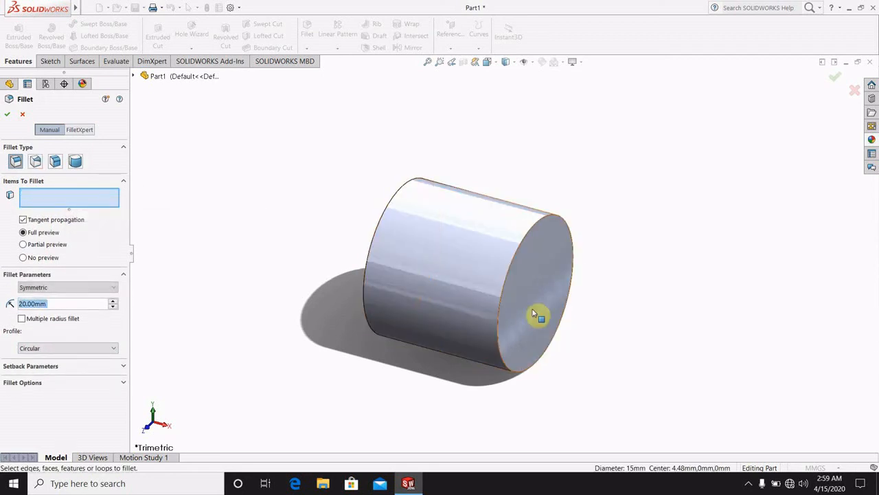
# Try a 10 mm radius fillet on the circular edge of the cylinder's closed end with full preview and tangent propagation.
pyautogui.click(534, 228)
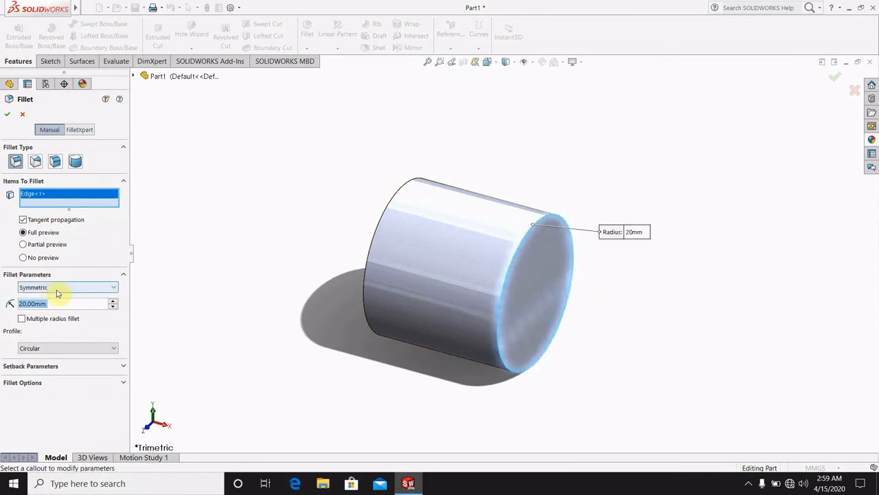
pyautogui.write('10')
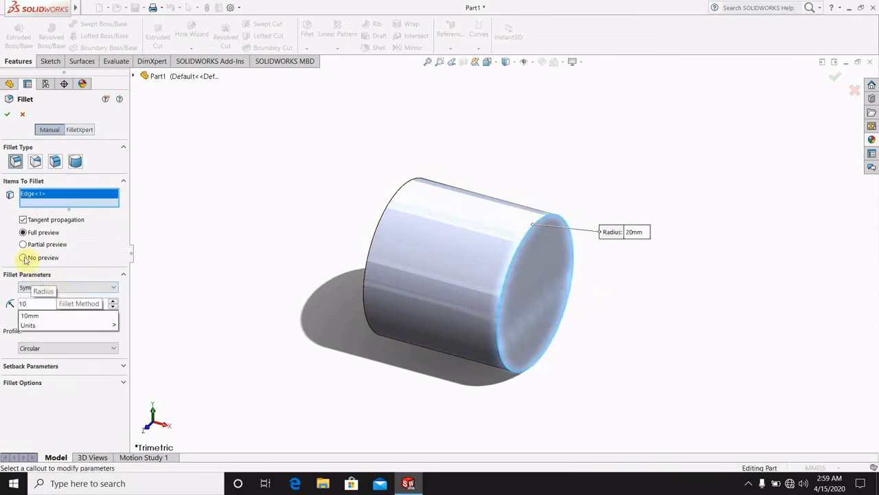
pyautogui.click(23, 245)
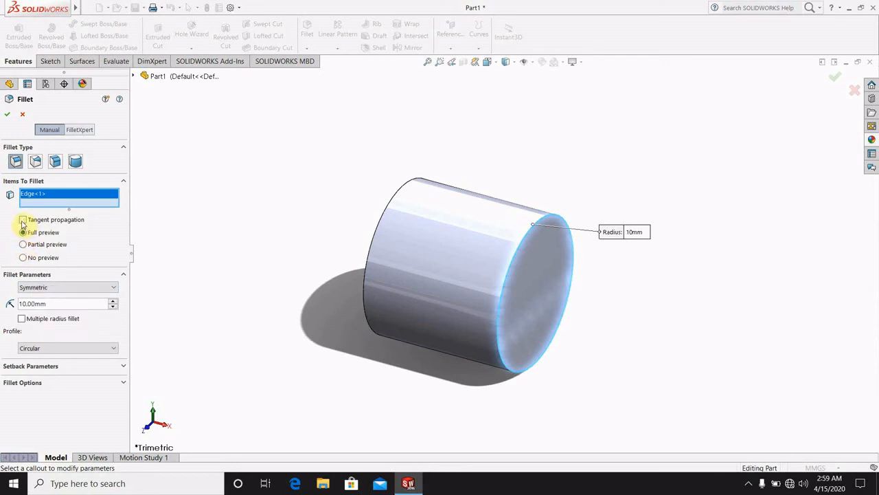
pyautogui.click(23, 220)
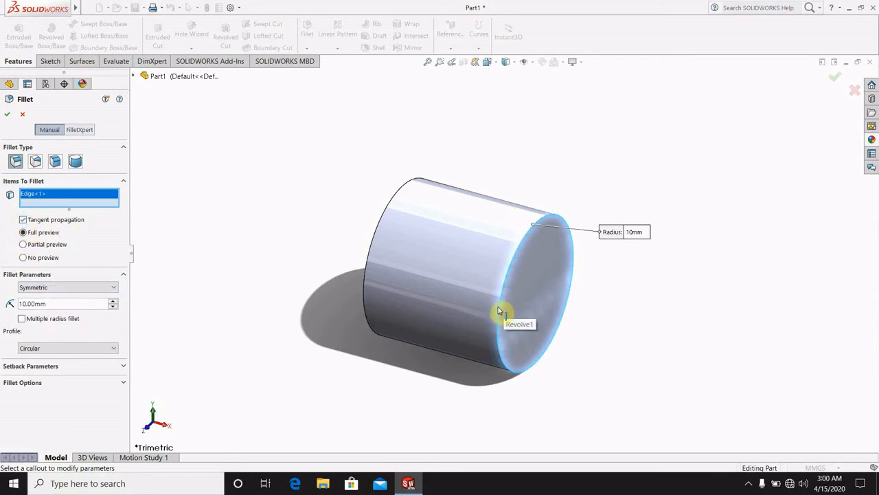
pyautogui.click(494, 310)
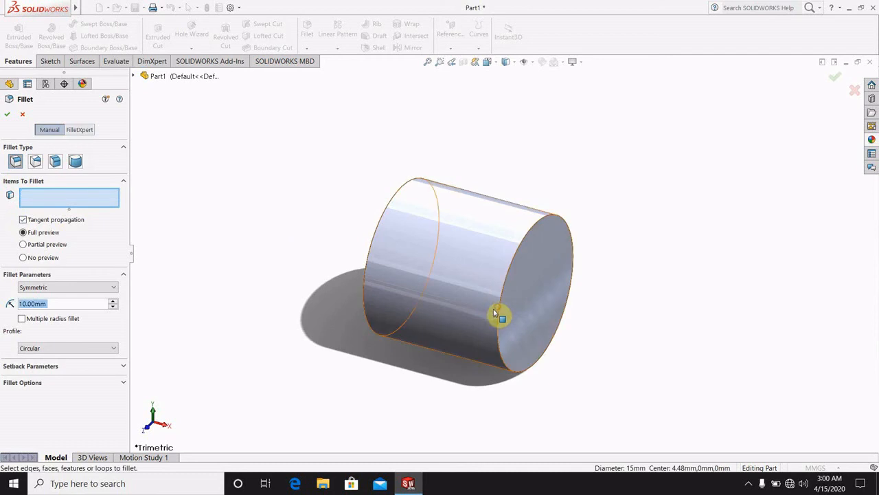
# Fillet the circular edge of the cylinder's closed end with a 1 mm radius, trying 5 mm and 2 mm first.
pyautogui.click(534, 228)
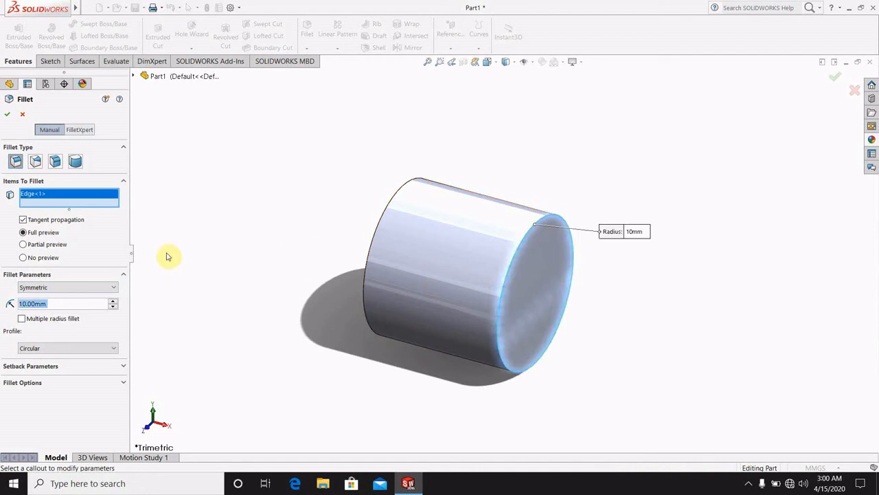
pyautogui.write('5')
pyautogui.press('Return')
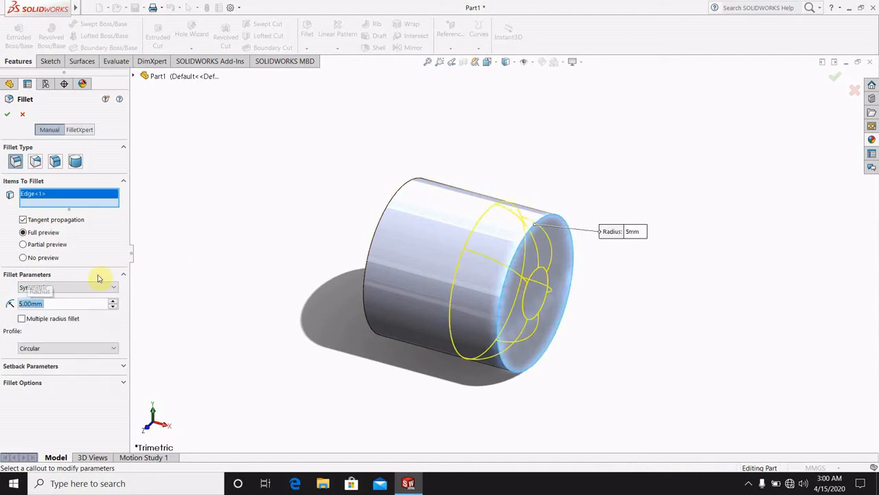
pyautogui.write('2')
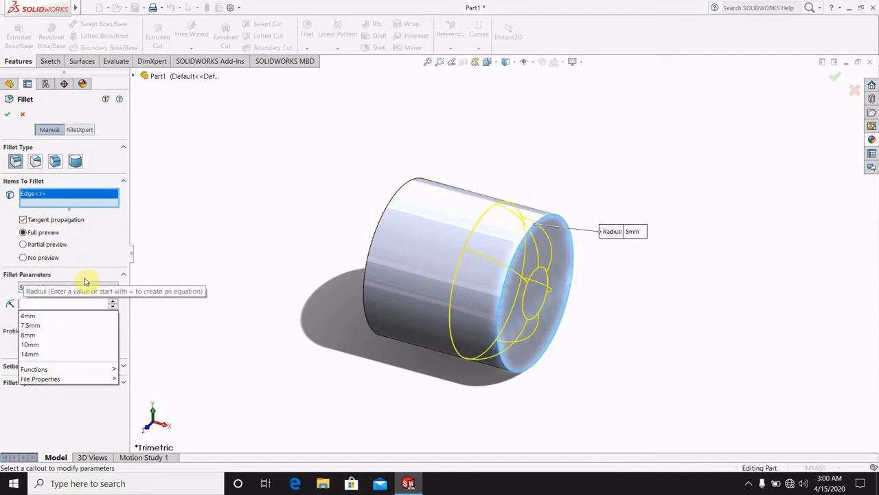
pyautogui.press('Return')
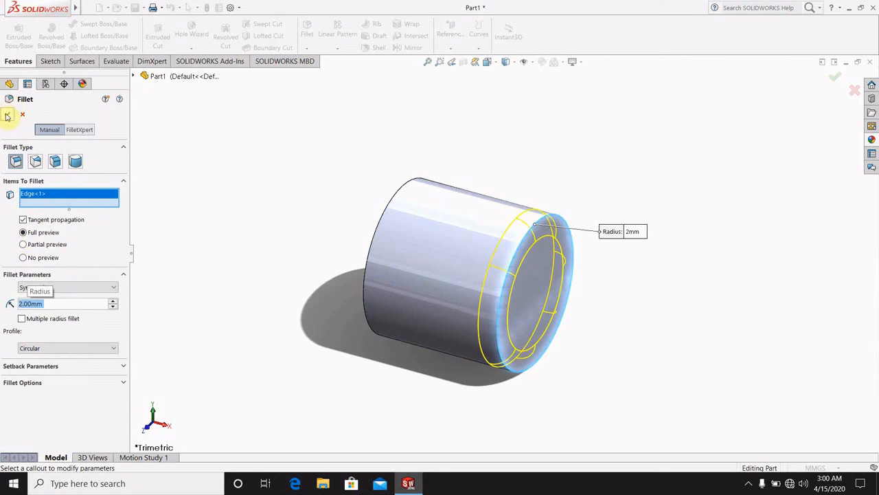
pyautogui.write('1')
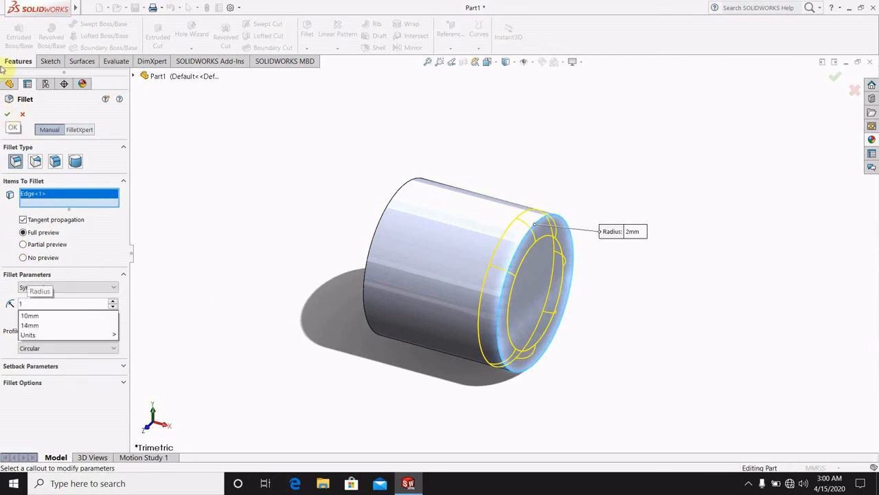
pyautogui.press('Return')
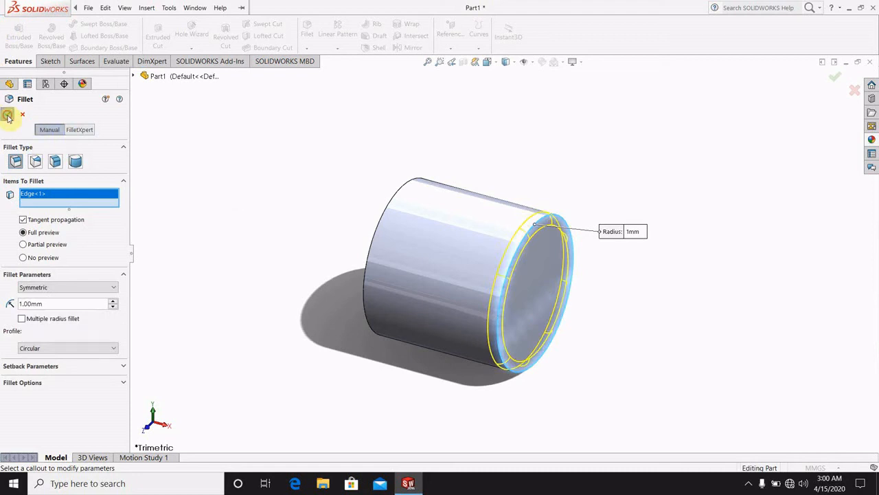
pyautogui.rightClick(191, 164)
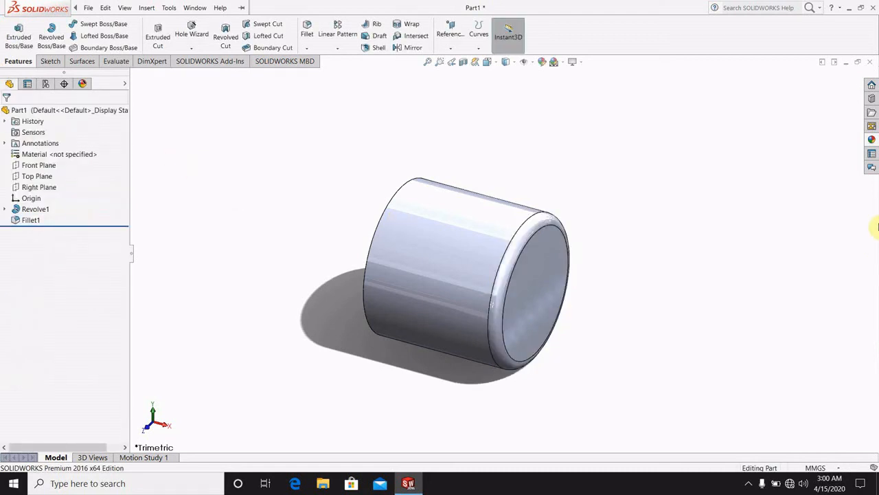
# Apply a magenta color from the standard swatches to the cylinder's outer face.
pyautogui.rightClick(491, 240)
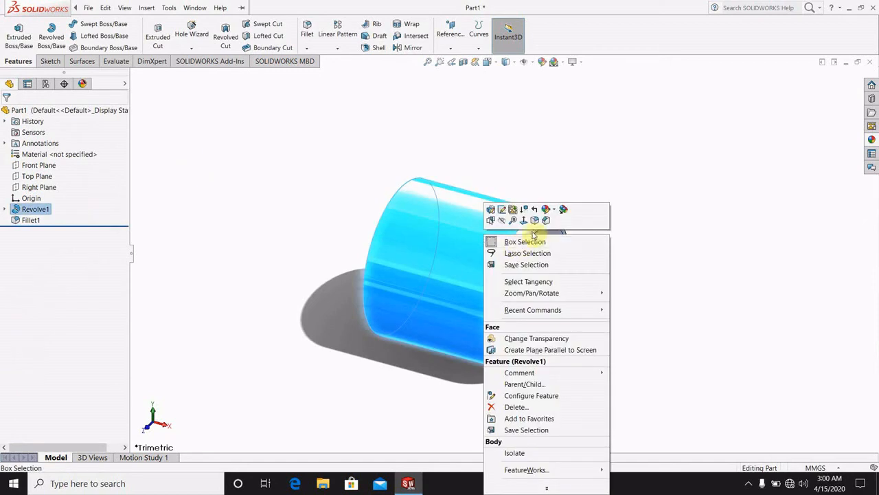
pyautogui.click(545, 210)
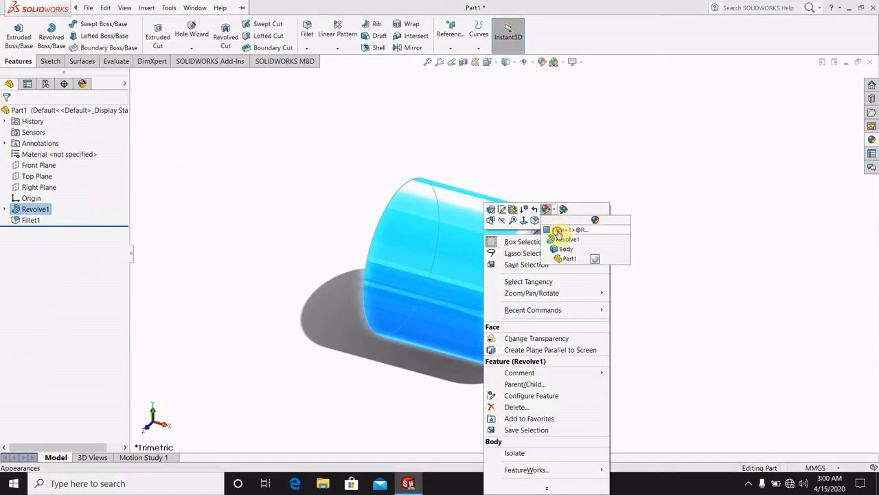
pyautogui.click(558, 231)
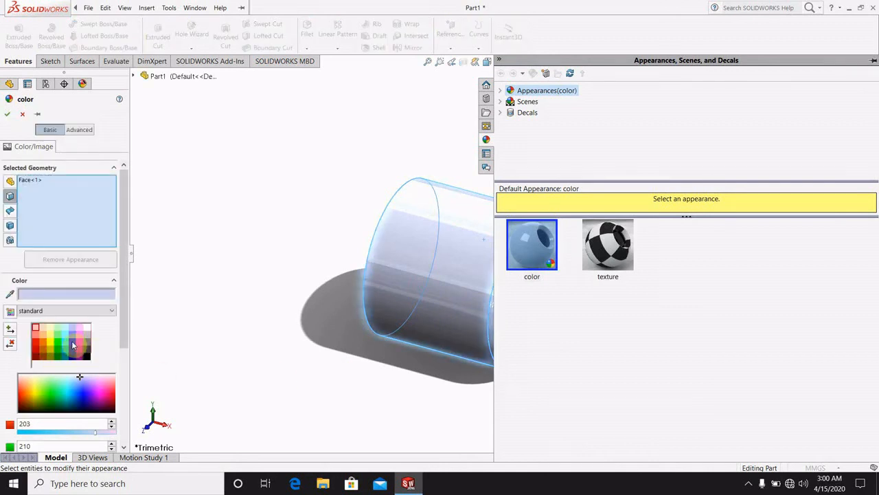
pyautogui.click(78, 341)
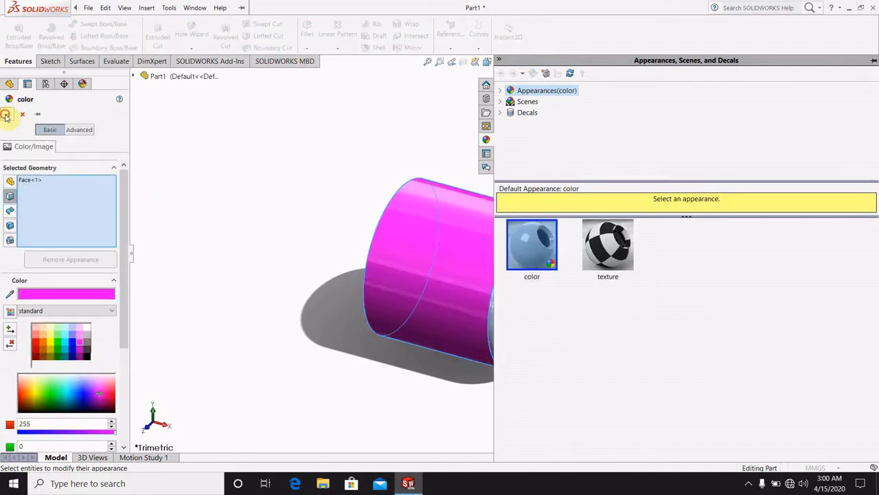
pyautogui.click(6, 115)
# Copy the outer face's magenta appearance and paste it onto the flat closed end and the filleted rim.
pyautogui.rightClick(460, 262)
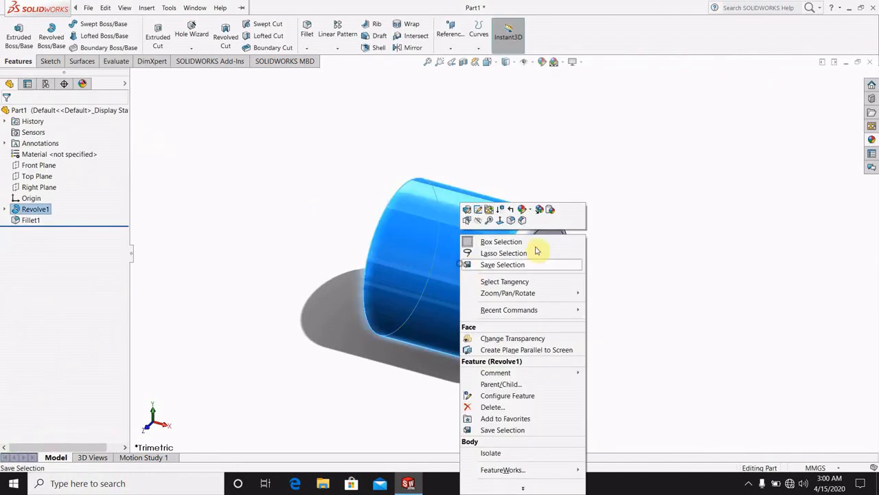
pyautogui.click(539, 210)
pyautogui.rightClick(531, 263)
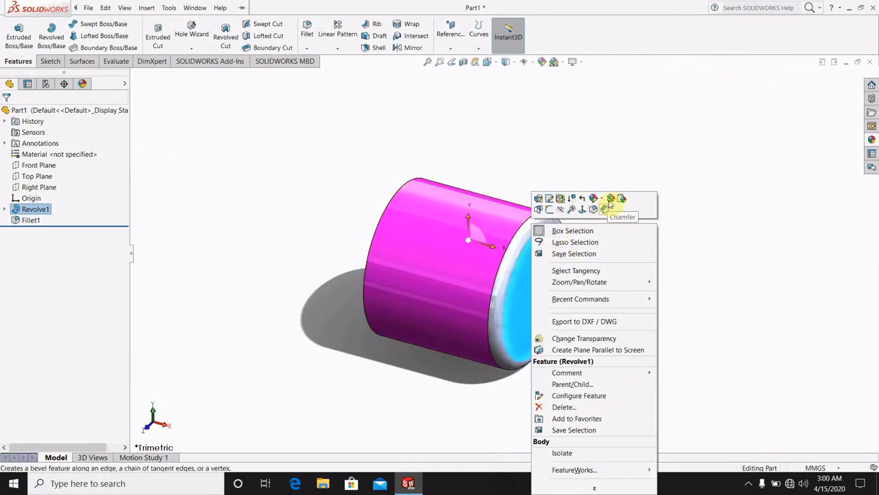
pyautogui.click(608, 204)
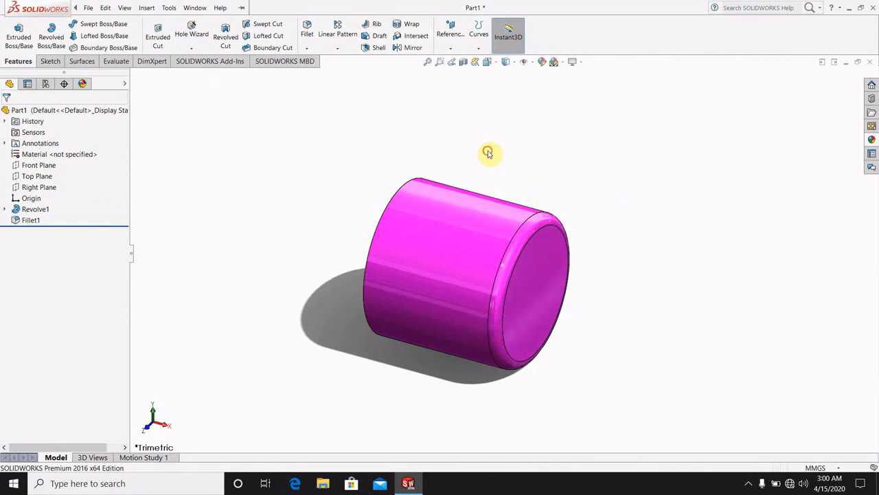
# Save the part as "pipe vice part 5" in the CAD CAM CAE folder on the Desktop and close SOLIDWORKS.
pyautogui.click(88, 9)
pyautogui.moveTo(101, 9)
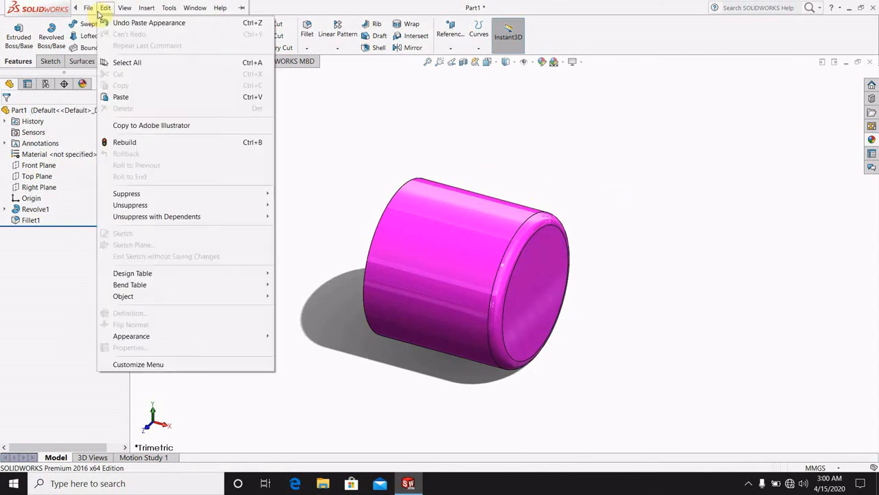
pyautogui.click(247, 118)
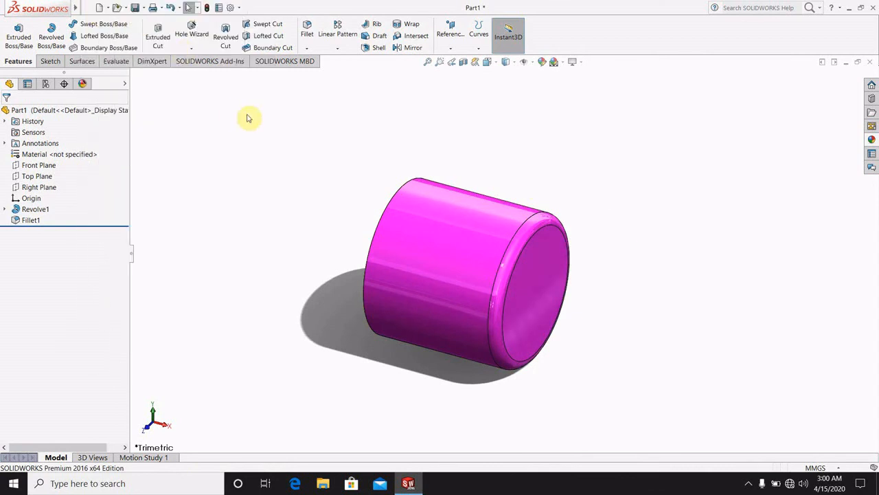
pyautogui.click(136, 9)
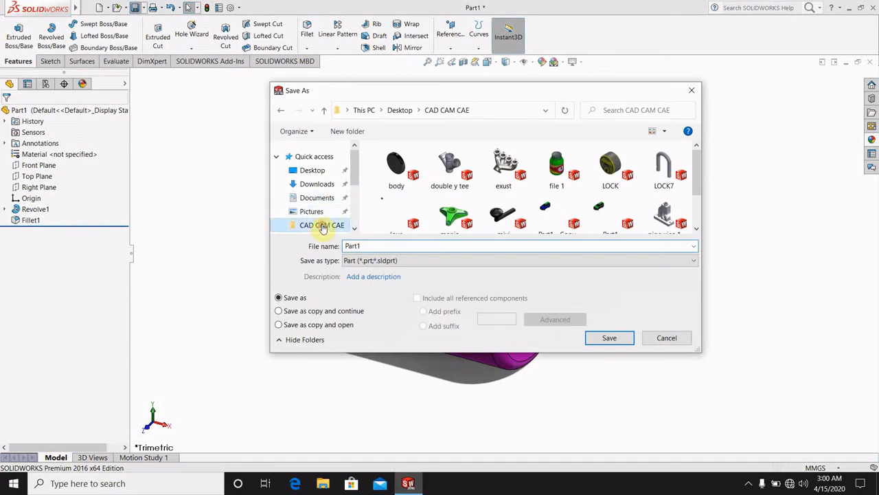
pyautogui.doubleClick(368, 245)
pyautogui.write('pipe')
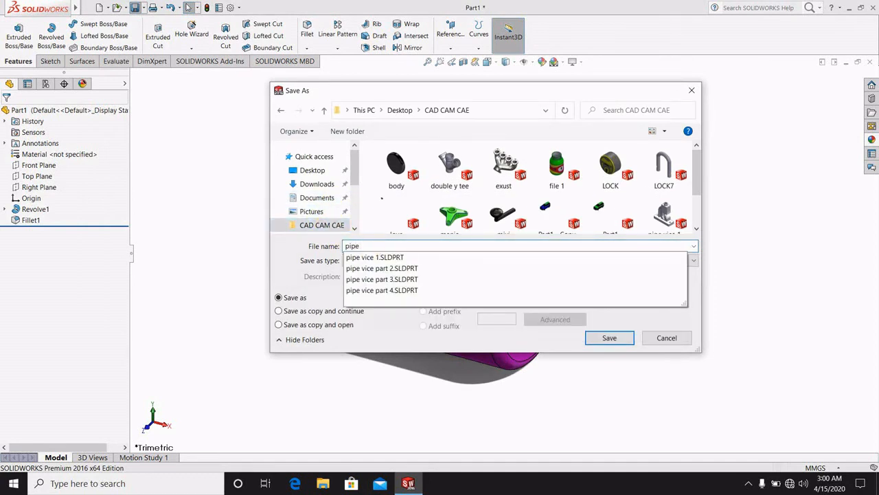
pyautogui.write(' vice part 5')
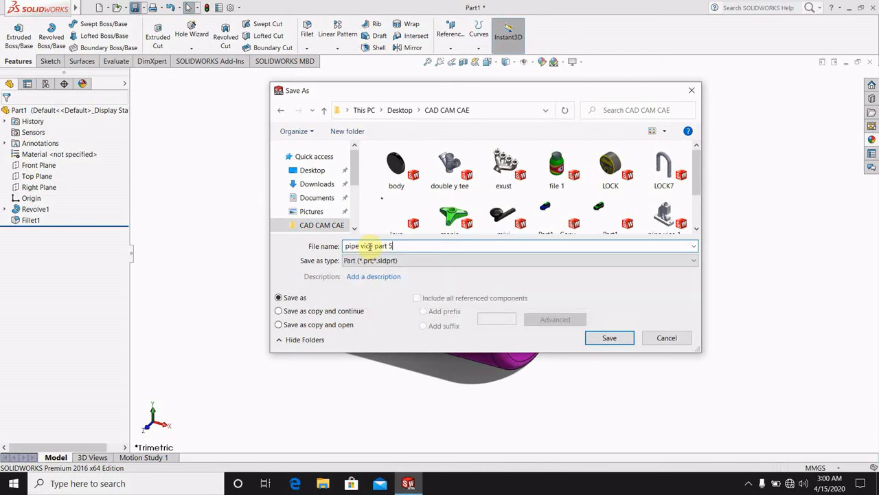
pyautogui.click(609, 340)
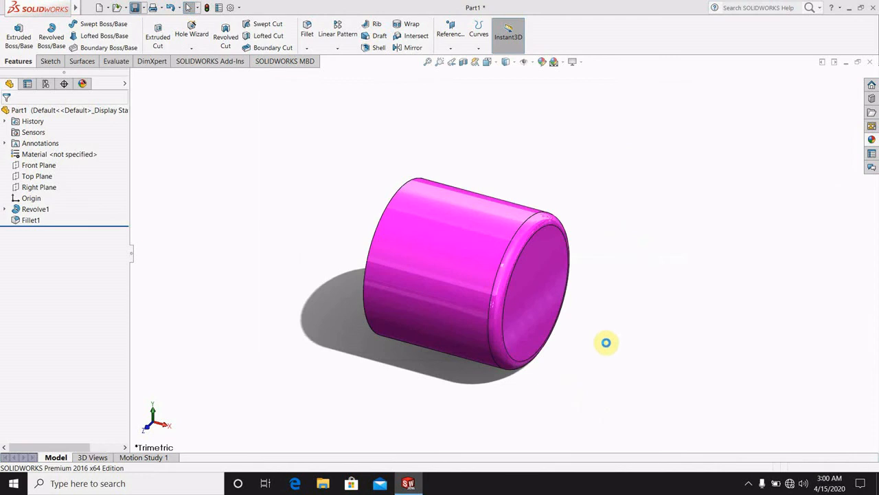
pyautogui.click(870, 9)
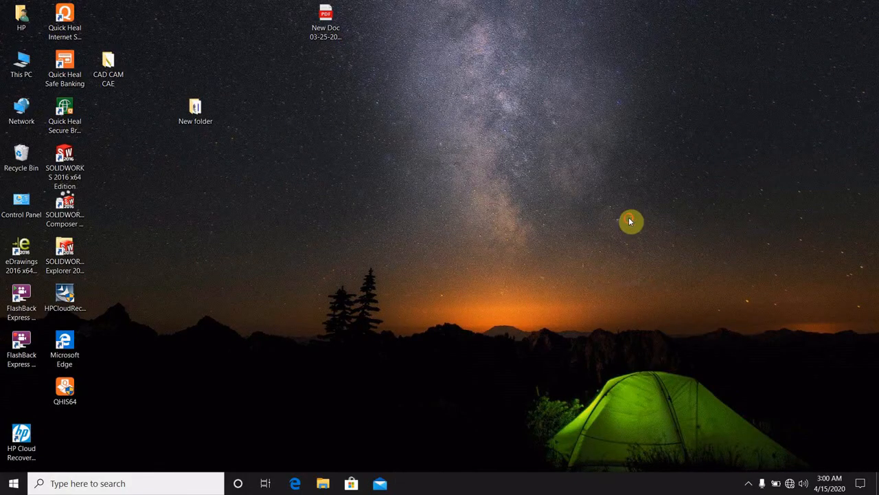
pyautogui.click(750, 485)
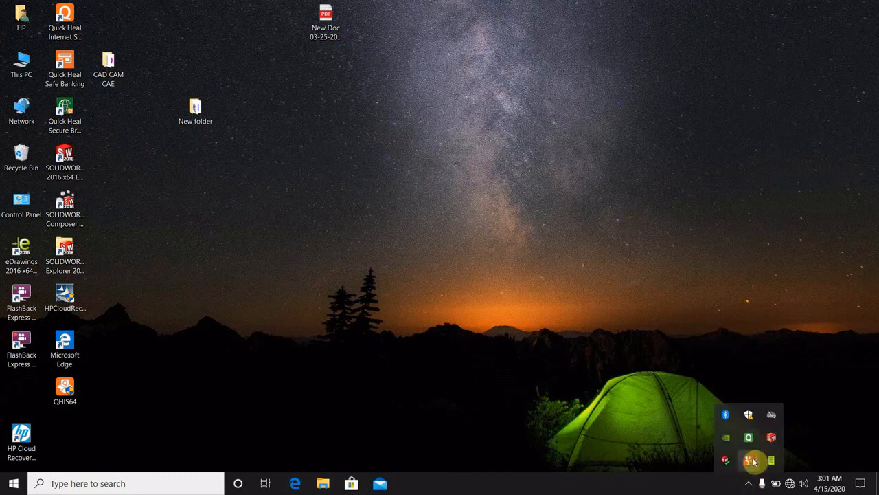
pyautogui.rightClick(754, 462)
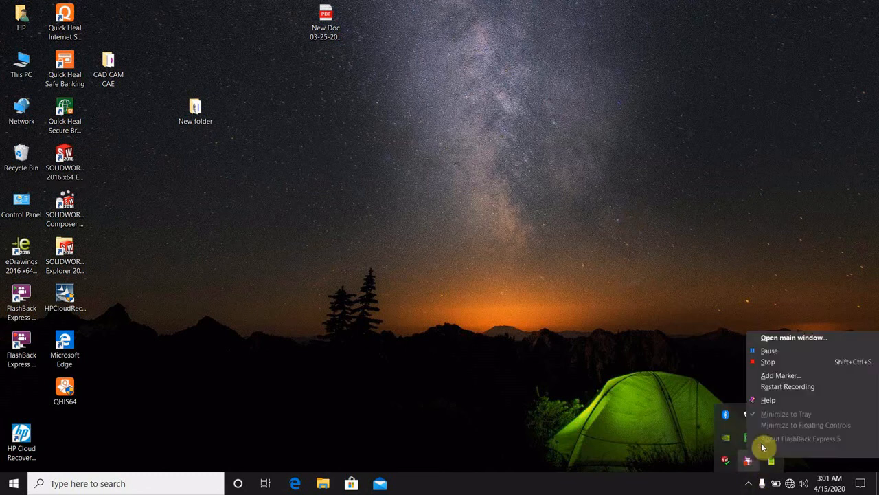
pyautogui.click(771, 353)
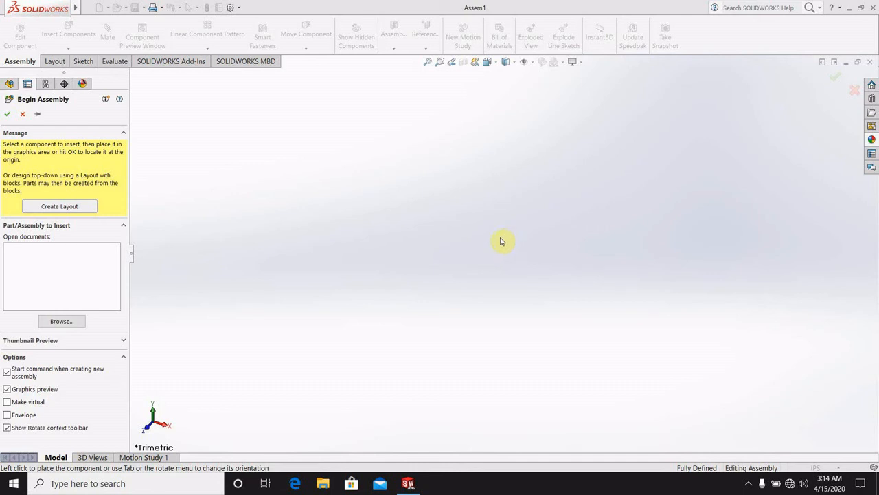
# Insert "pipe vice 1" from the Desktop's New folder as the first component of the assembly.
pyautogui.click(61, 321)
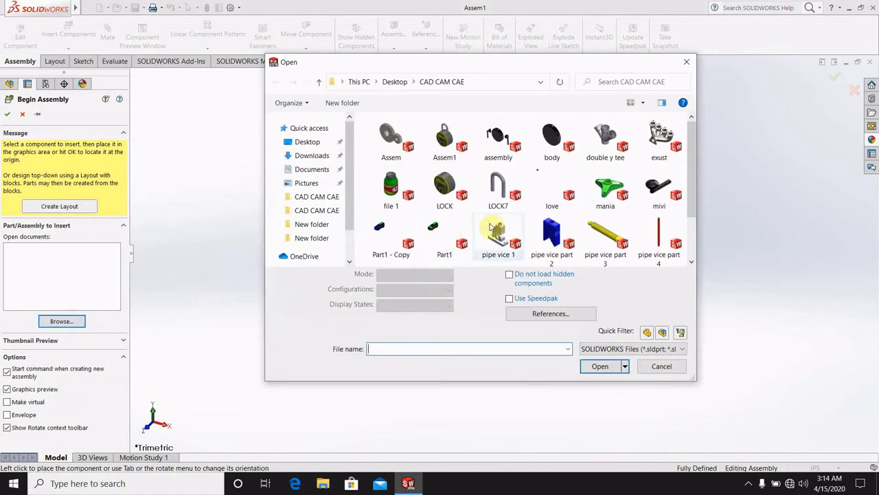
pyautogui.click(317, 224)
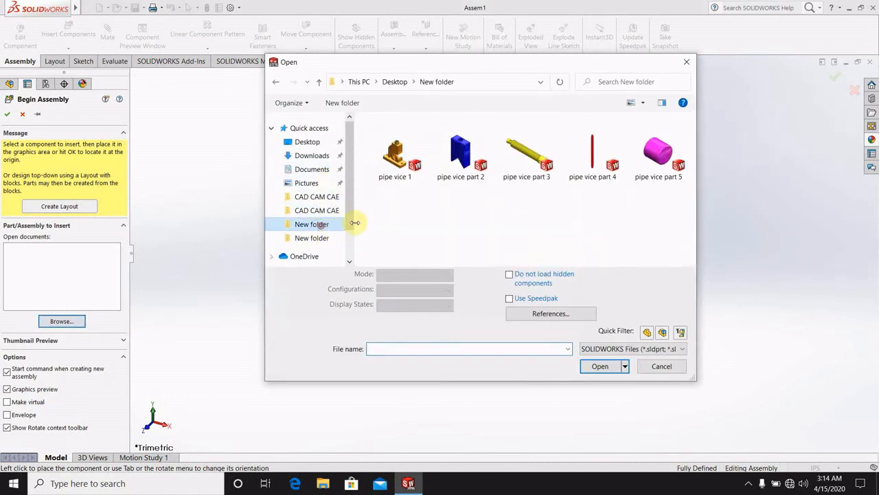
pyautogui.click(395, 155)
pyautogui.click(600, 365)
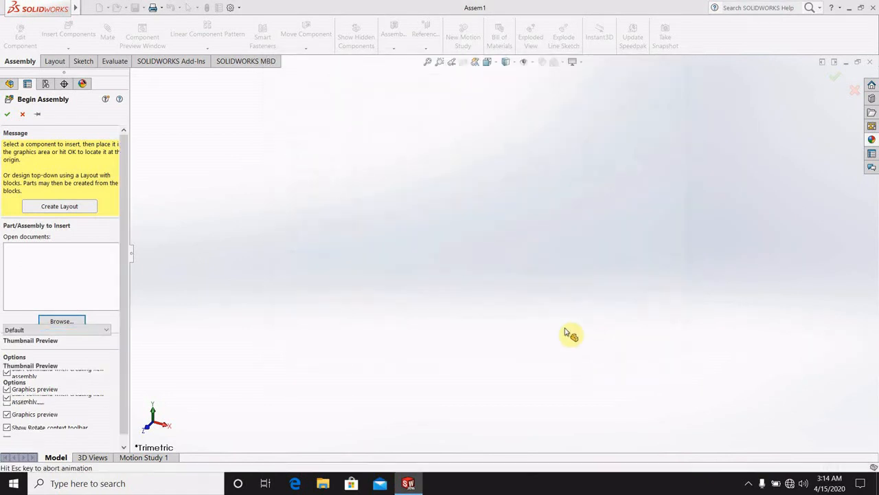
pyautogui.click(478, 266)
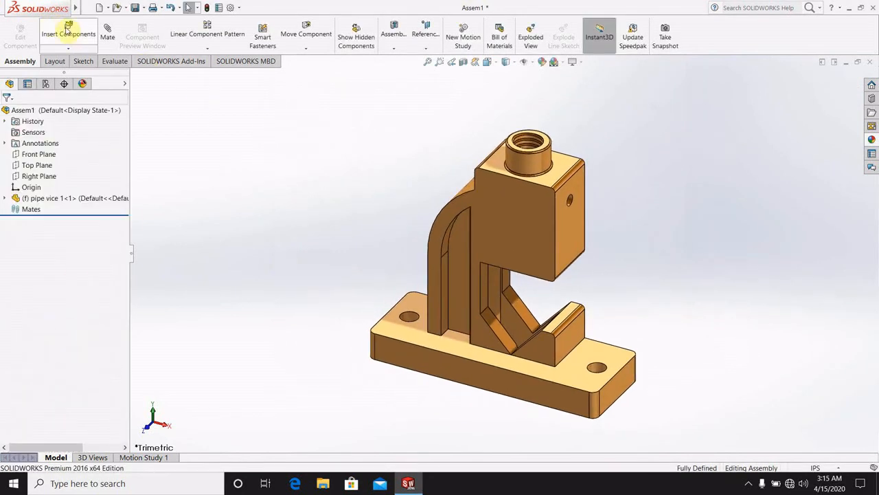
# Insert "pipe vice part 3" from New folder and place the screw beside the vice body's upper end.
pyautogui.click(69, 29)
pyautogui.click(62, 303)
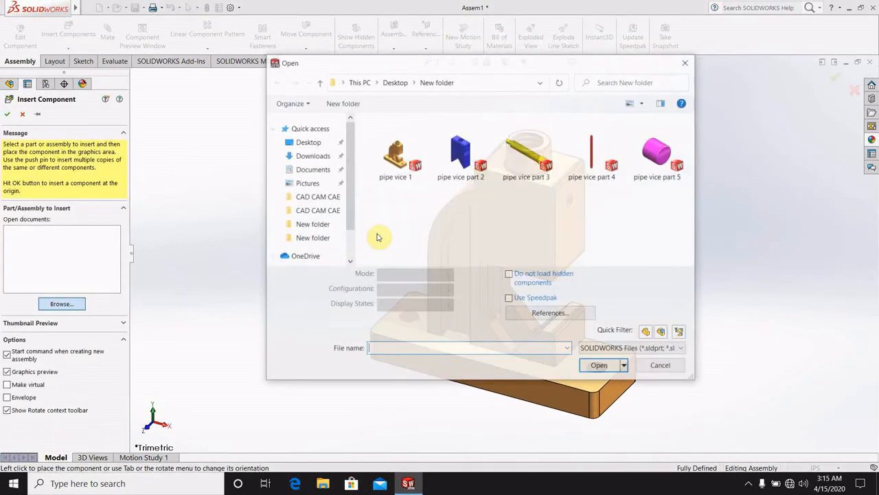
pyautogui.click(529, 161)
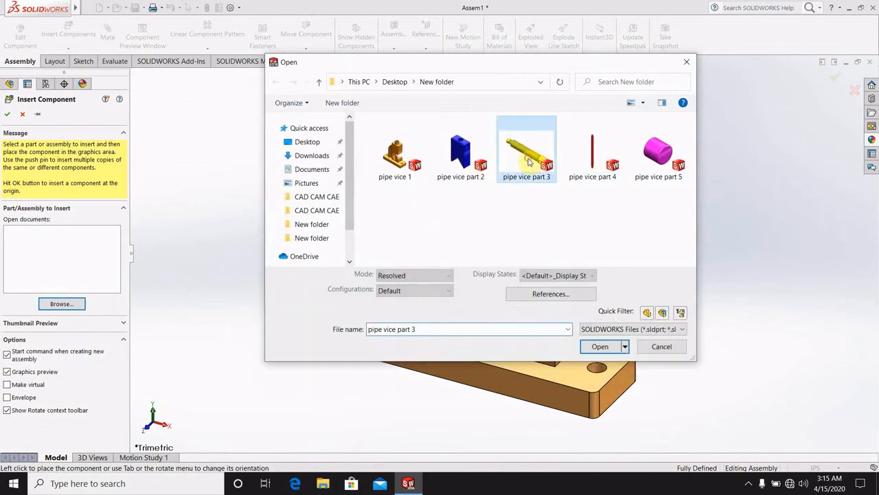
pyautogui.click(600, 347)
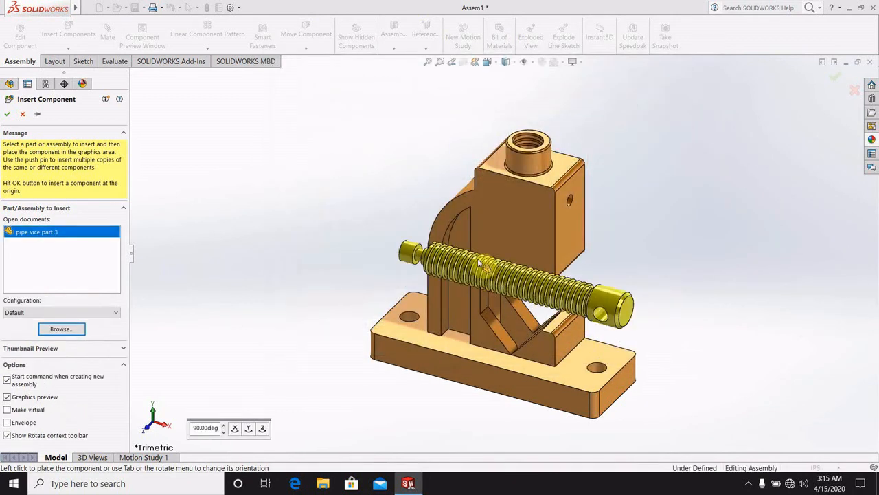
pyautogui.click(314, 162)
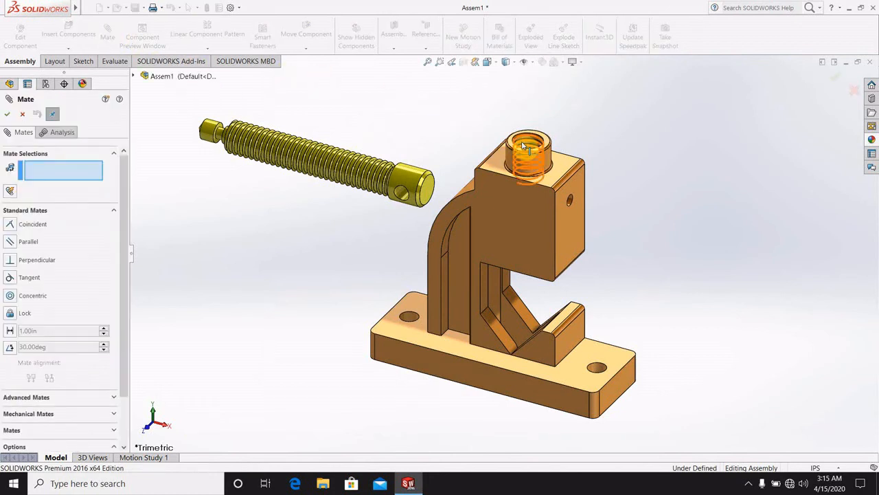
# Mate the screw's cylindrical head concentric with the collar on top of the vice body and slide the screw upward.
pyautogui.click(406, 179)
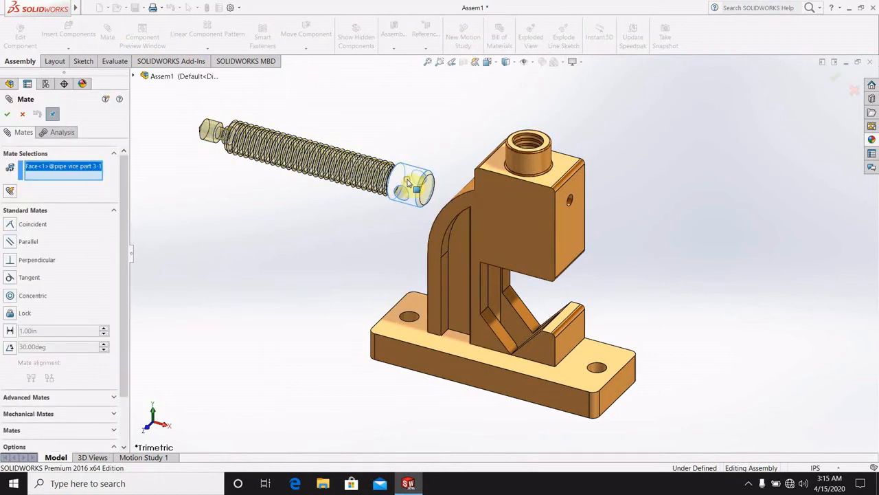
pyautogui.click(529, 164)
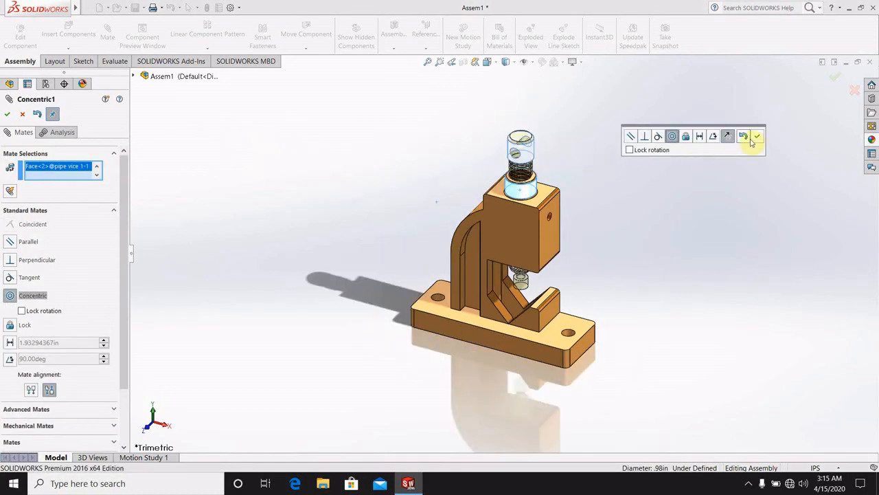
pyautogui.click(759, 135)
pyautogui.moveTo(486, 158); pyautogui.dragTo(487, 111)
pyautogui.scroll(3, 559, 169)
pyautogui.scroll(-2, 542, 172)
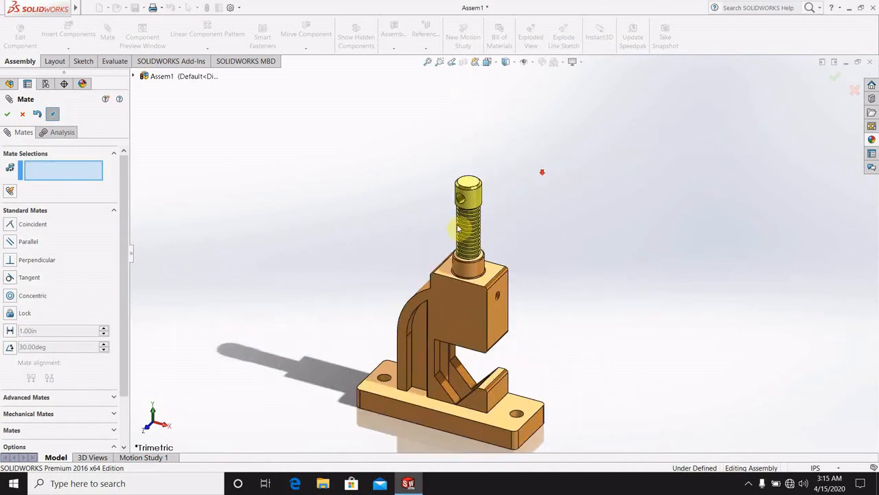
pyautogui.scroll(-1, 458, 228)
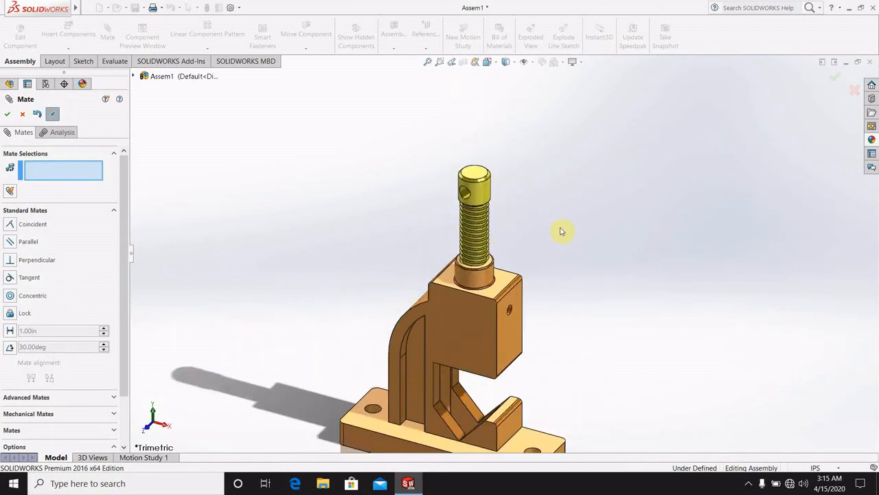
pyautogui.click(23, 115)
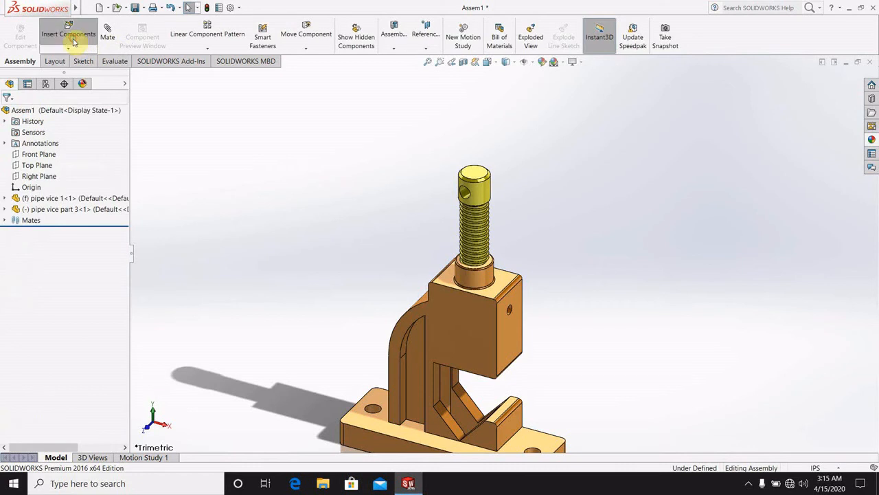
# Insert "pipe vice part 4" from New folder and place the red handle rod beside the screw.
pyautogui.click(68, 33)
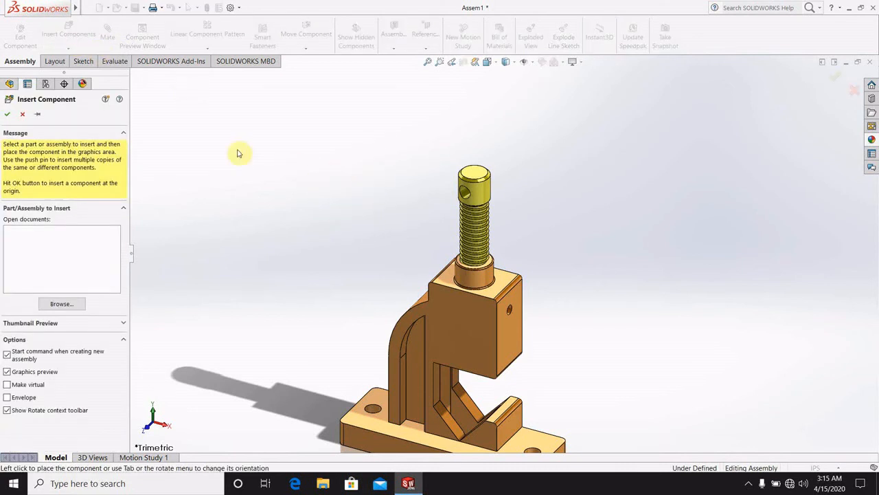
pyautogui.click(62, 303)
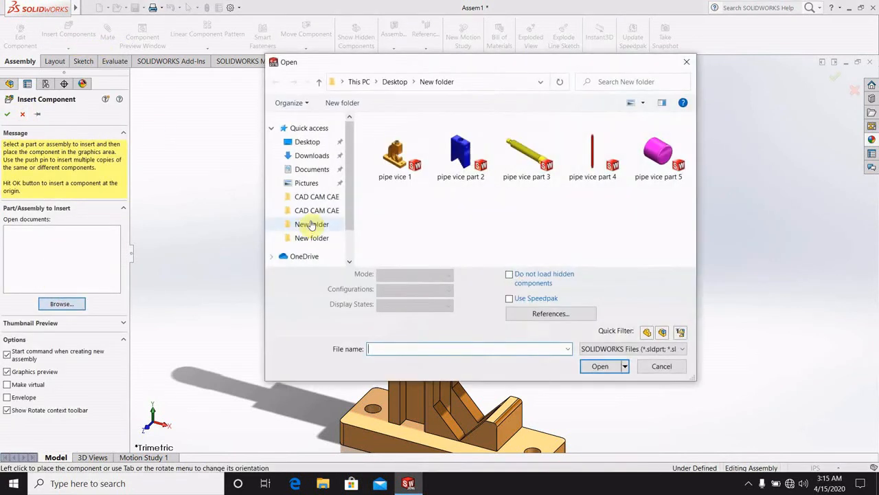
pyautogui.click(592, 150)
pyautogui.click(618, 344)
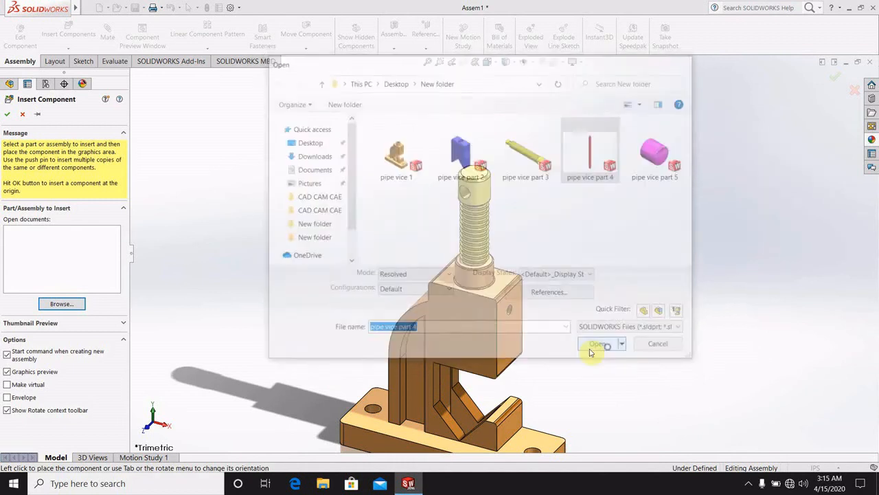
pyautogui.click(377, 184)
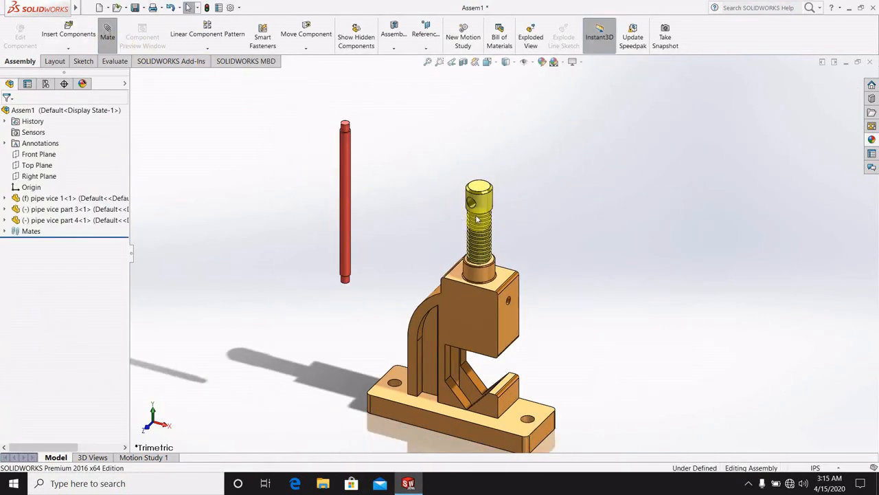
# Mate the red rod's cylindrical face concentric with the cross hole in the screw head.
pyautogui.click(348, 205)
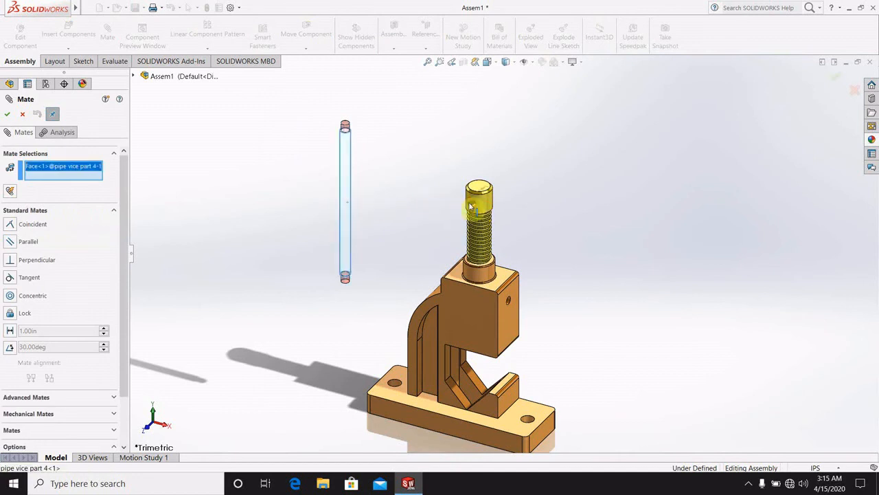
pyautogui.click(471, 206)
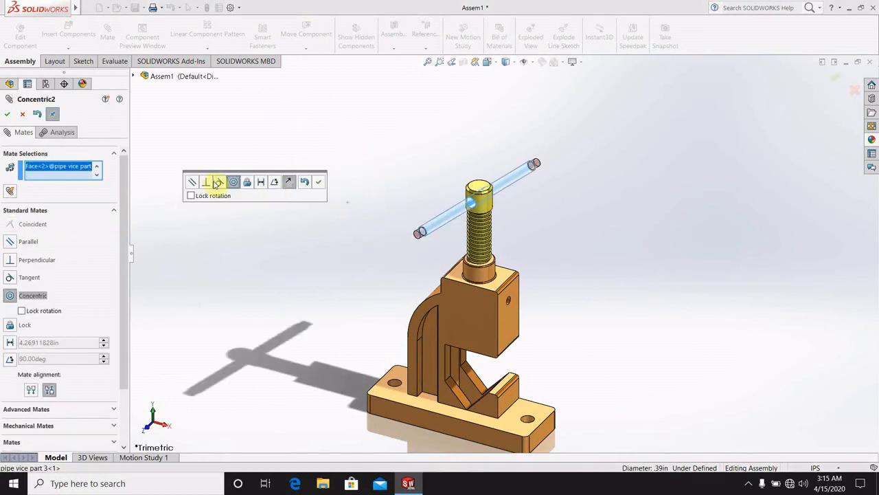
pyautogui.click(319, 182)
pyautogui.scroll(-3, 513, 192)
pyautogui.scroll(3, 520, 221)
pyautogui.scroll(-3, 520, 221)
pyautogui.scroll(3, 511, 288)
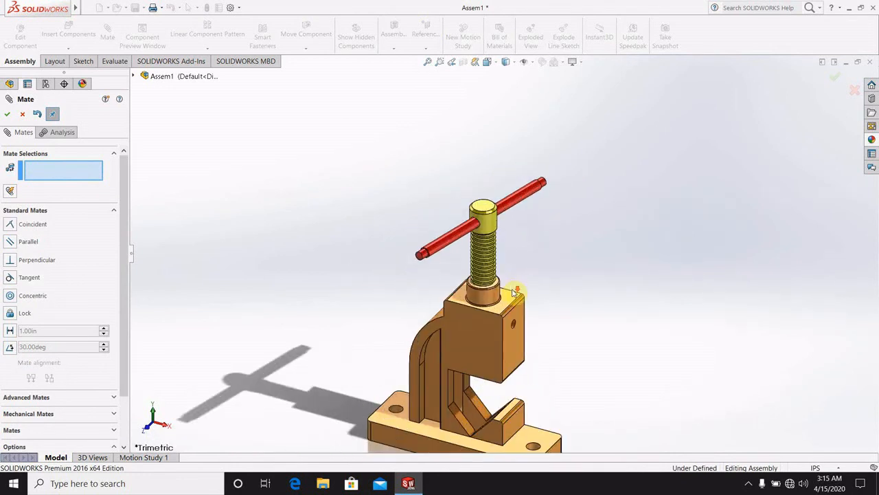
pyautogui.moveTo(515, 281); pyautogui.dragTo(503, 276, button='middle')
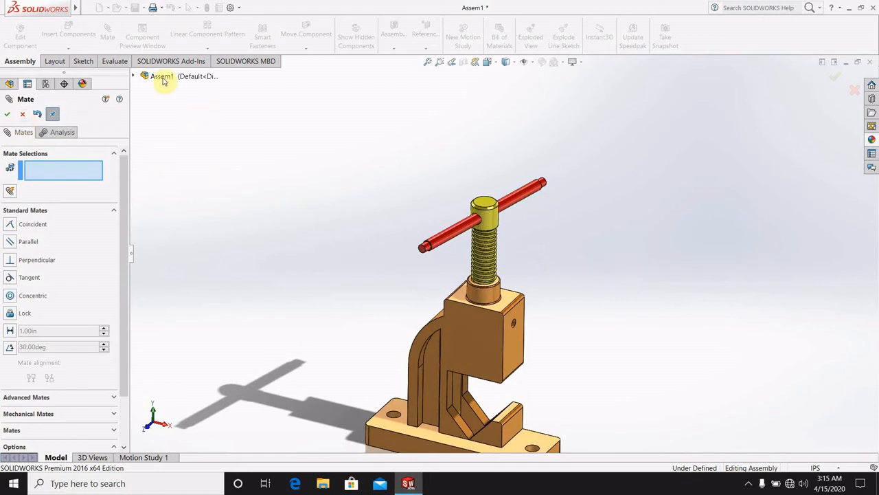
# Add a parallel mate between the screw's Front Plane and the handle rod's Top Plane, trying coincident first.
pyautogui.click(134, 76)
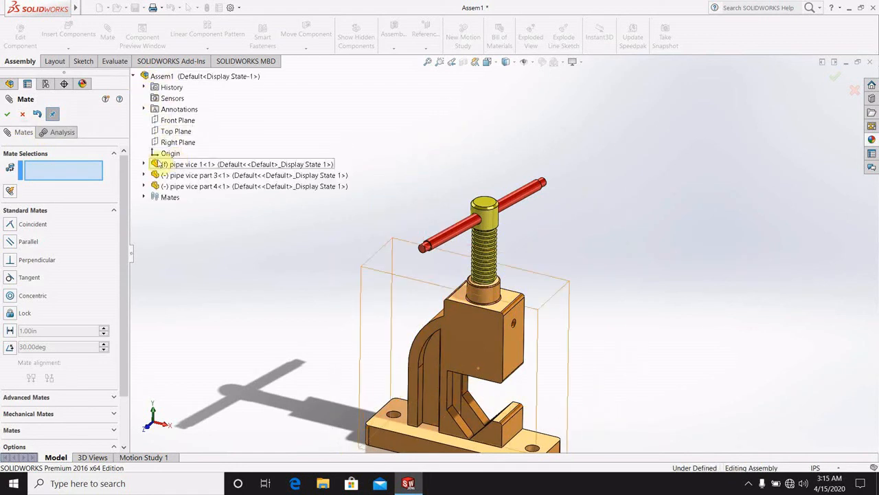
pyautogui.click(144, 175)
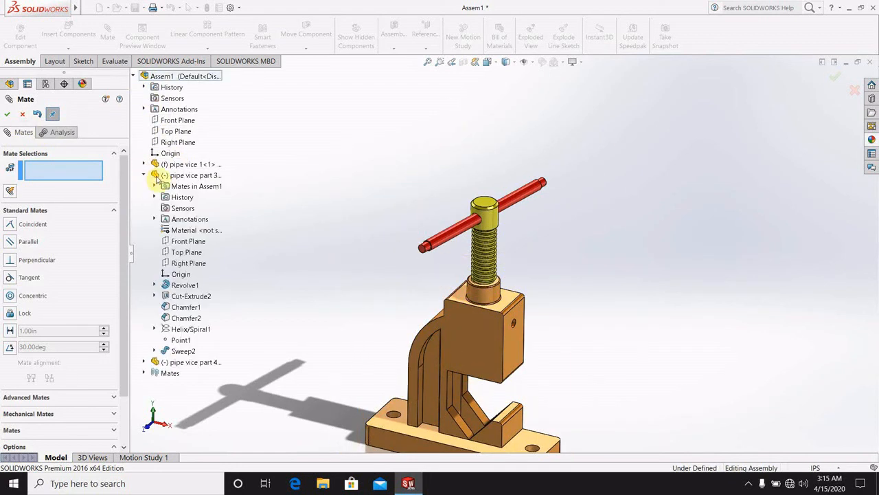
pyautogui.click(185, 245)
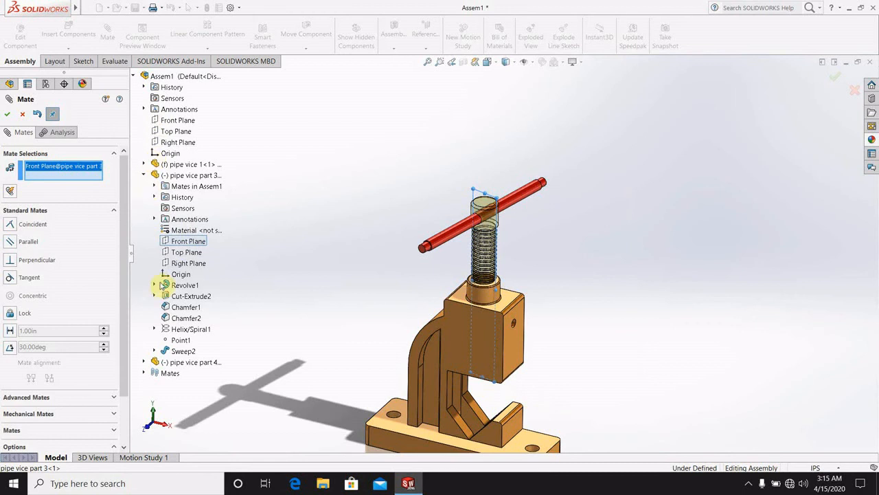
pyautogui.click(143, 362)
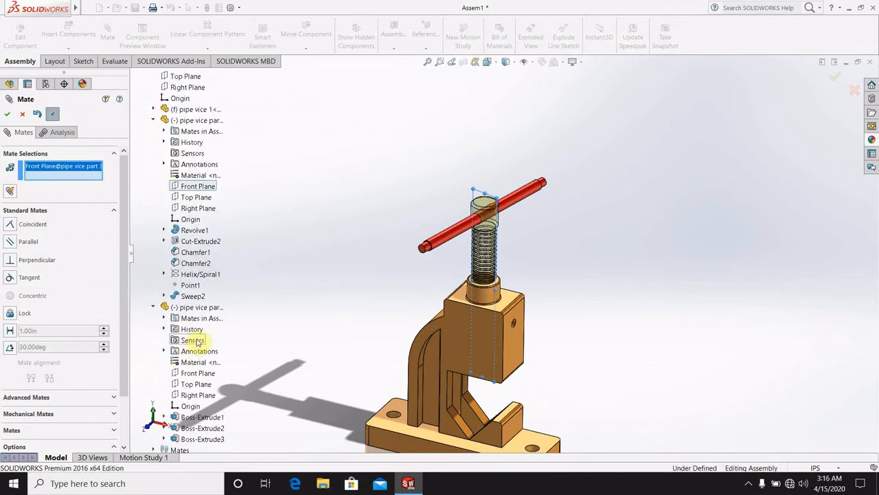
pyautogui.click(196, 384)
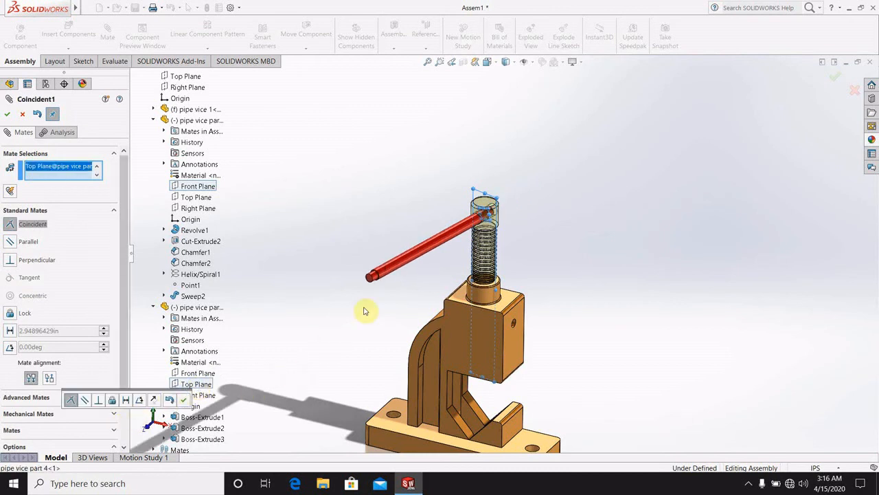
pyautogui.moveTo(402, 261)
pyautogui.mouseDown()
pyautogui.moveTo(421, 248)
pyautogui.moveTo(412, 258)
pyautogui.mouseUp()
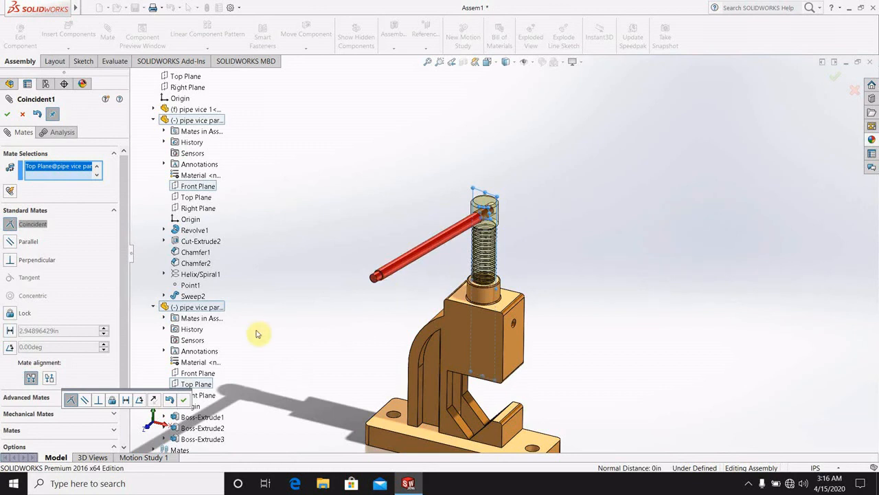
pyautogui.click(85, 400)
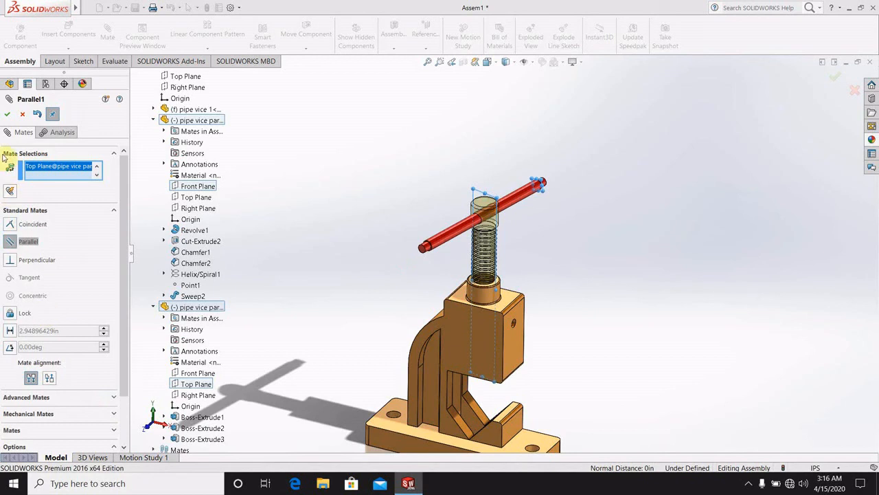
pyautogui.click(8, 116)
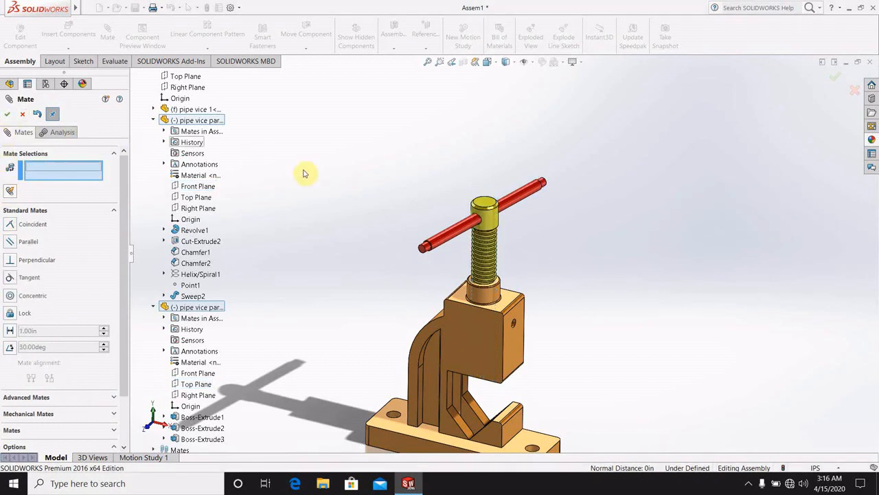
pyautogui.click(25, 116)
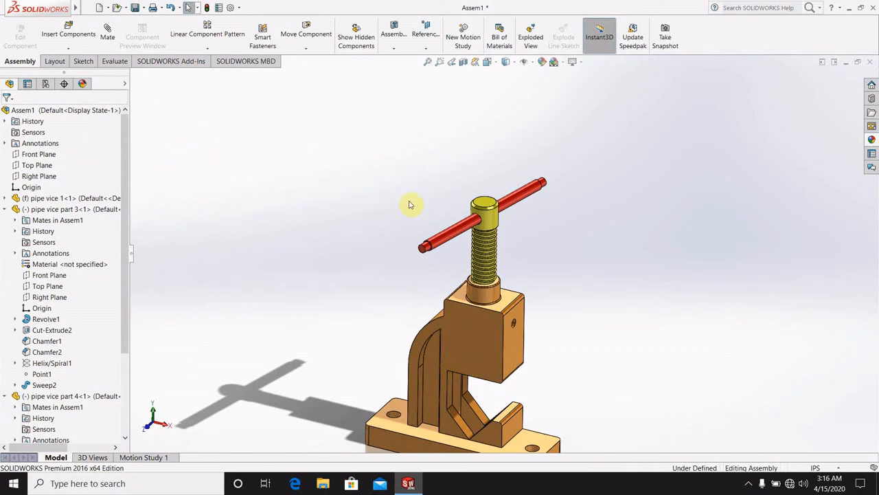
# Move the handle rod to test its motion and inspect the assembled vice up close and from other angles.
pyautogui.moveTo(534, 194); pyautogui.dragTo(520, 178)
pyautogui.click(553, 229)
pyautogui.scroll(1, 546, 233)
pyautogui.scroll(2, 546, 236)
pyautogui.scroll(-4, 515, 242)
pyautogui.scroll(4, 507, 266)
pyautogui.scroll(-3, 457, 312)
pyautogui.moveTo(490, 279); pyautogui.dragTo(564, 232, button='middle')
pyautogui.scroll(2, 539, 211)
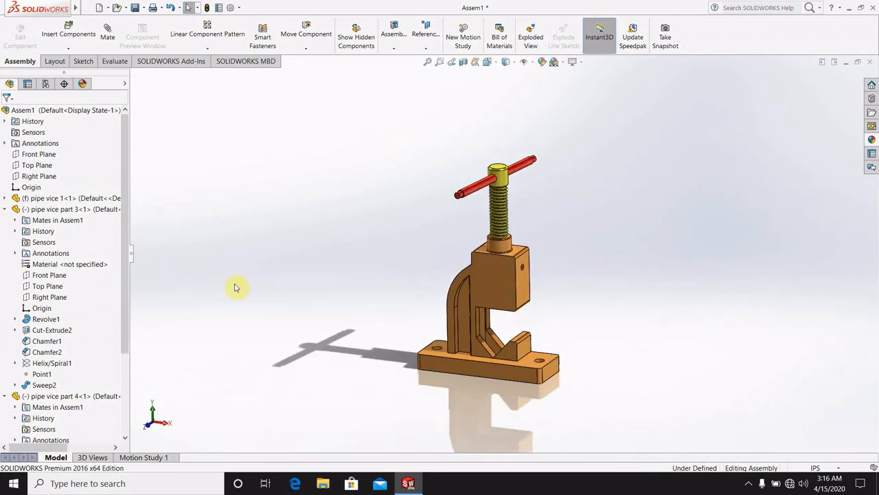
pyautogui.click(69, 33)
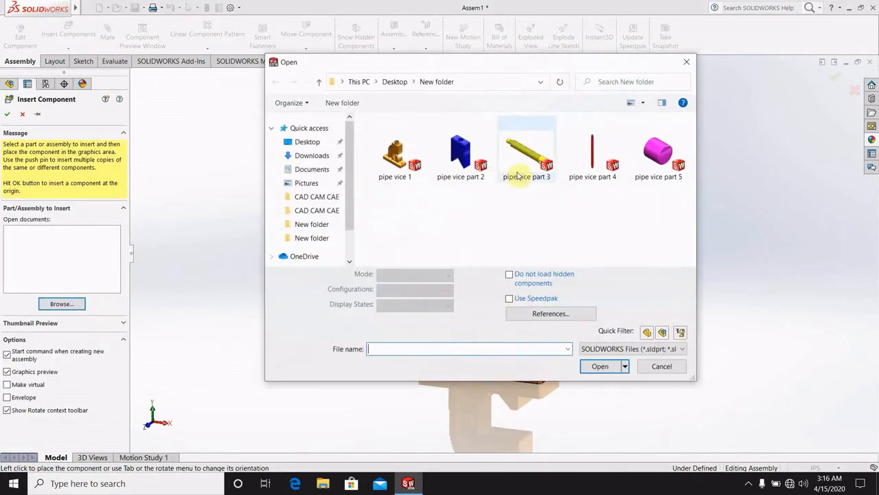
pyautogui.click(658, 154)
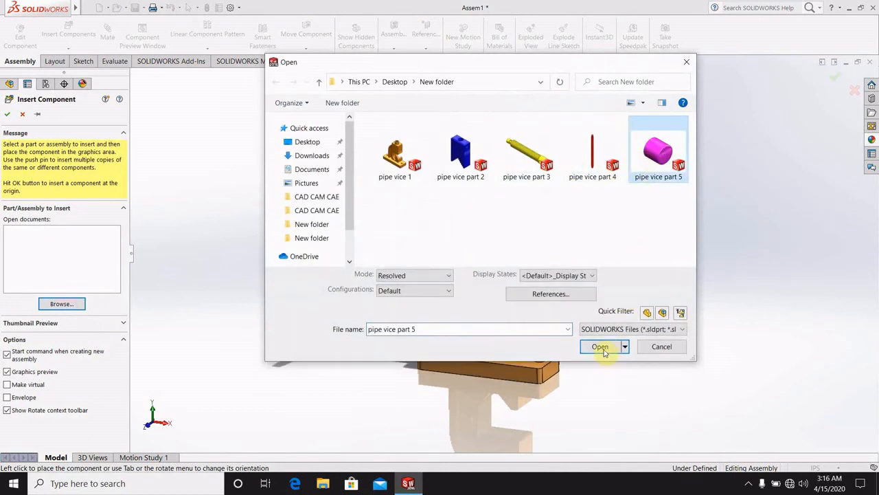
pyautogui.click(600, 346)
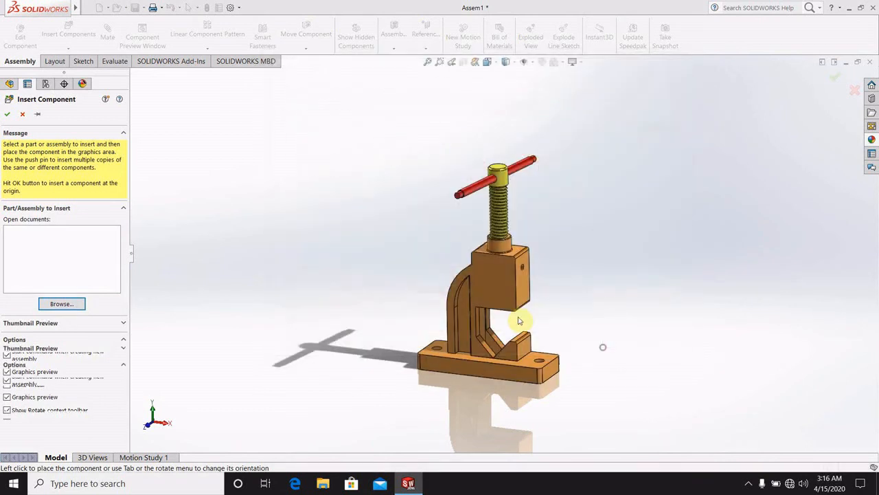
pyautogui.click(23, 116)
# Insert "pipe vice part 5" from New folder and place it beside the red handle rod.
pyautogui.click(72, 36)
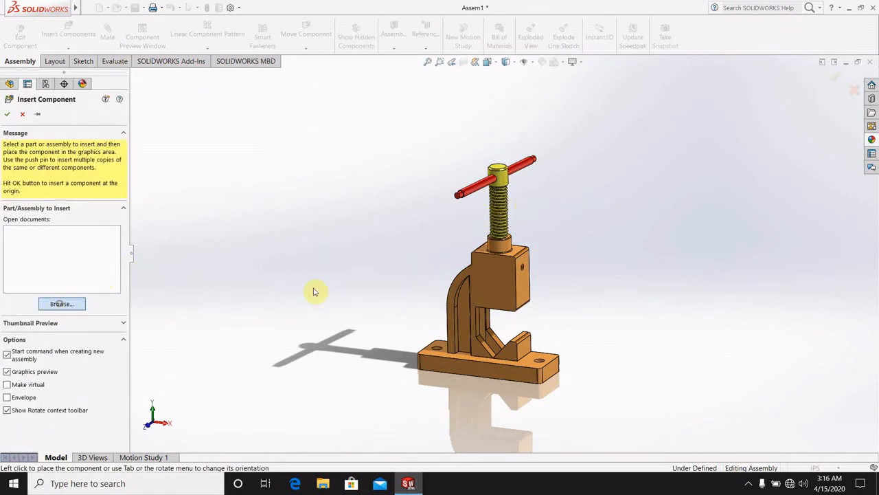
pyautogui.click(652, 162)
pyautogui.click(600, 346)
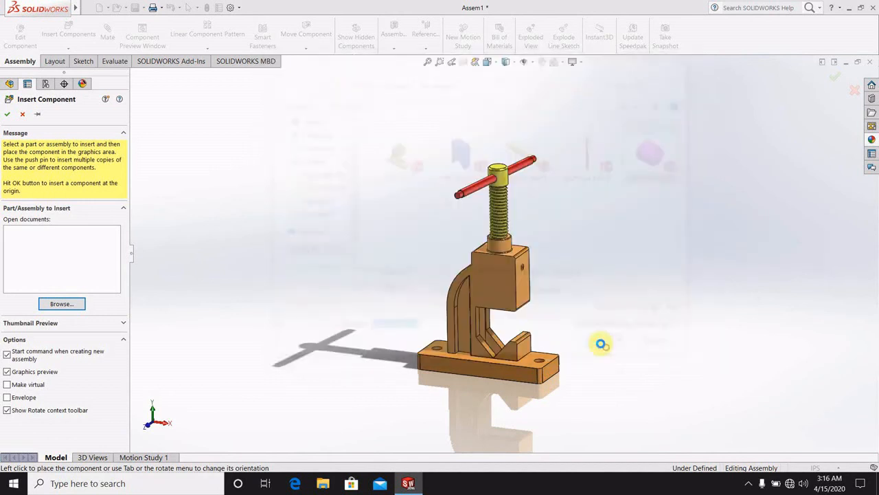
pyautogui.click(402, 184)
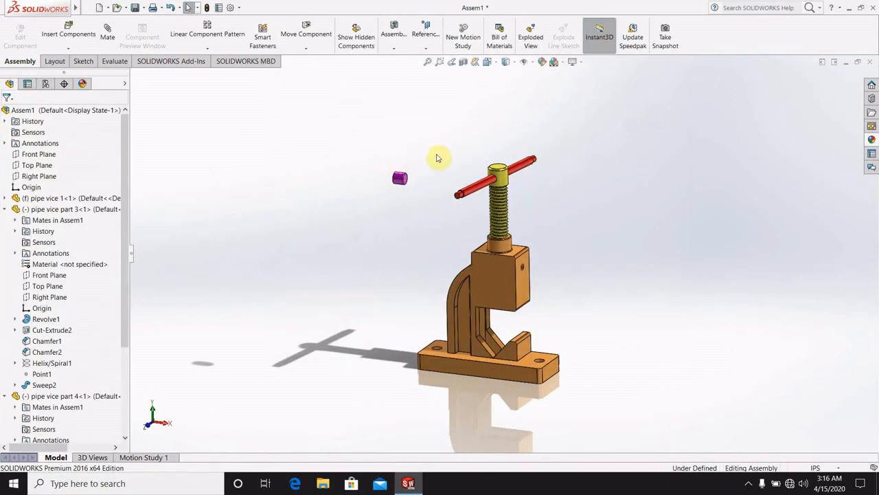
# Rotate the magenta end cap freely so its open end faces the near end of the handle rod.
pyautogui.scroll(-5, 451, 199)
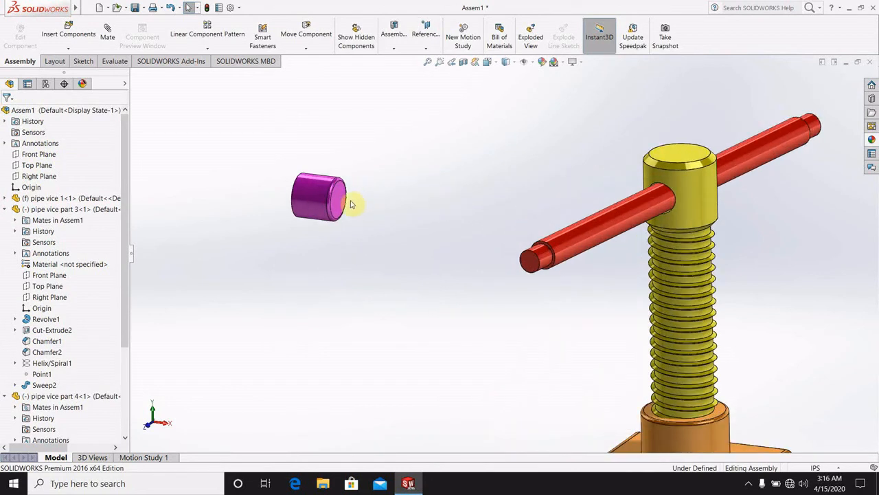
pyautogui.click(303, 50)
pyautogui.click(309, 72)
pyautogui.moveTo(338, 206); pyautogui.dragTo(202, 201)
pyautogui.click(8, 116)
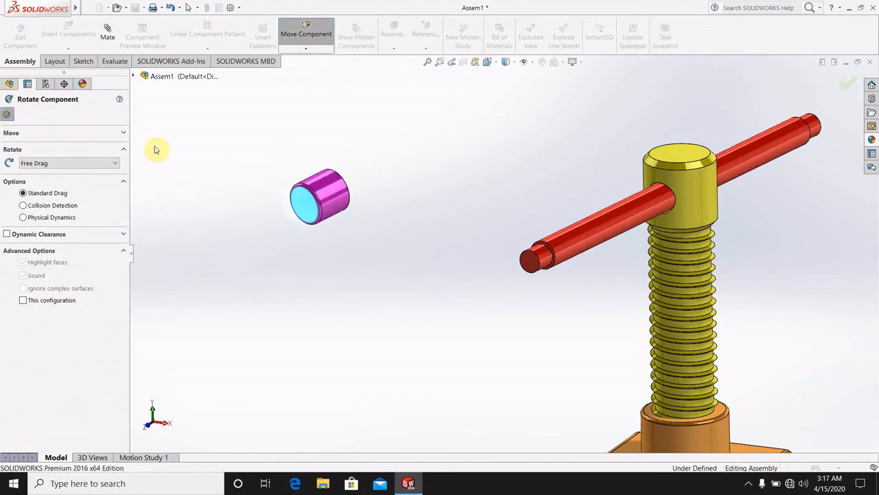
# Mate the end cap's outer cylindrical face concentric with the handle rod's cylindrical face.
pyautogui.click(570, 250)
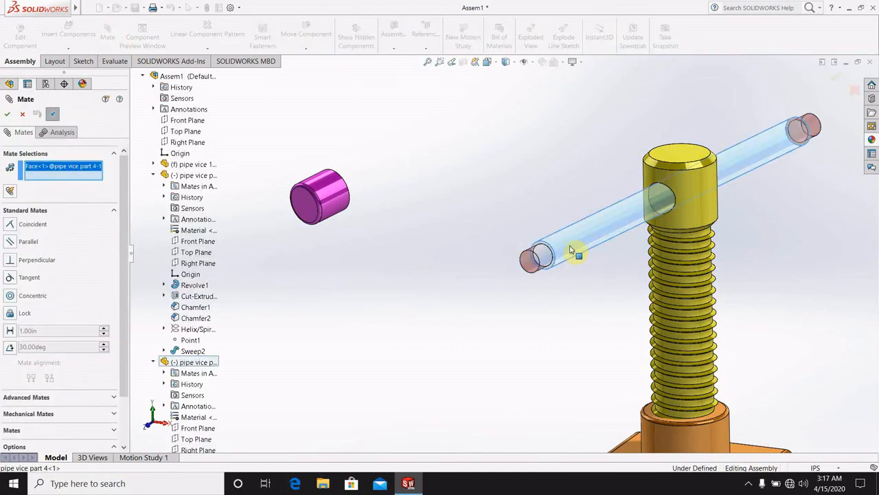
pyautogui.click(339, 205)
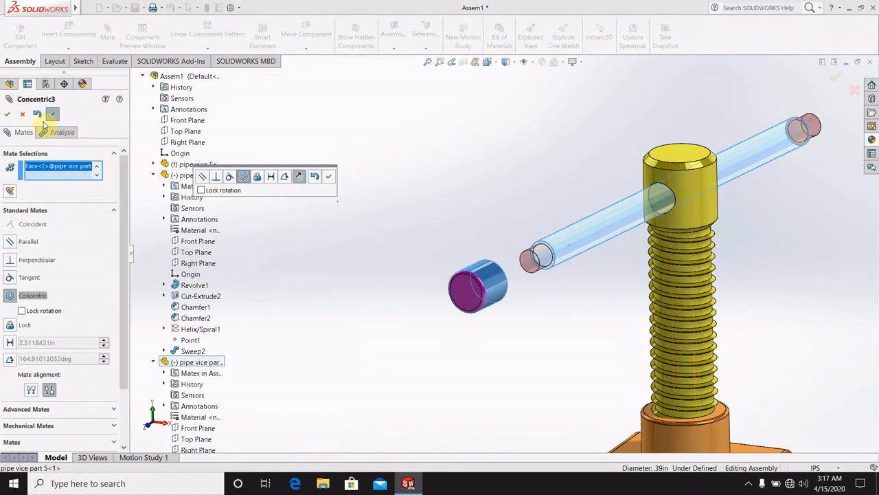
pyautogui.click(9, 115)
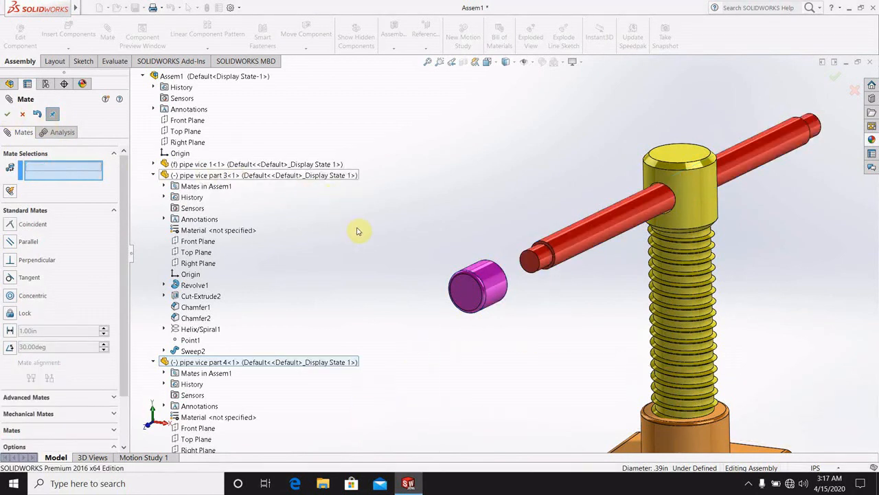
# Add a coincident mate between the handle rod's end face and the bottom face of the end cap's hole.
pyautogui.scroll(-2, 481, 291)
pyautogui.moveTo(557, 316); pyautogui.dragTo(492, 300, button='middle')
pyautogui.scroll(4, 455, 271)
pyautogui.scroll(1, 456, 270)
pyautogui.scroll(-6, 451, 268)
pyautogui.moveTo(403, 246); pyautogui.dragTo(355, 273, button='middle')
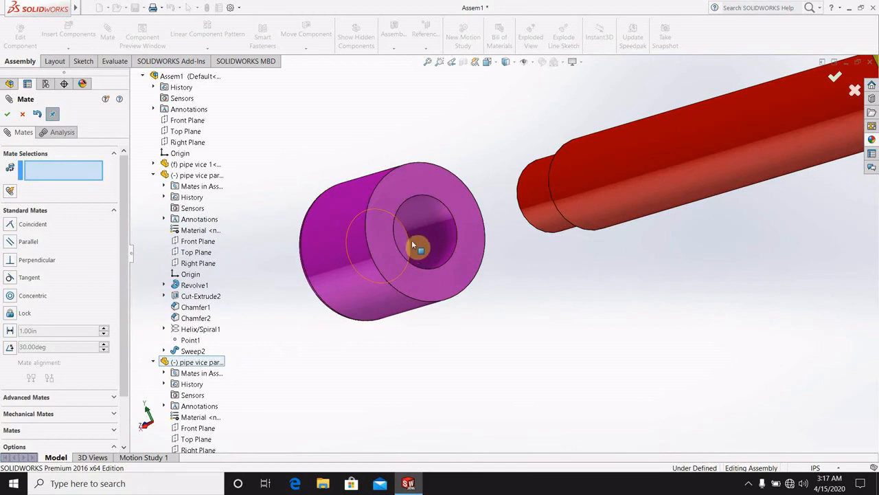
pyautogui.moveTo(511, 202); pyautogui.dragTo(361, 280, button='middle')
pyautogui.click(510, 204)
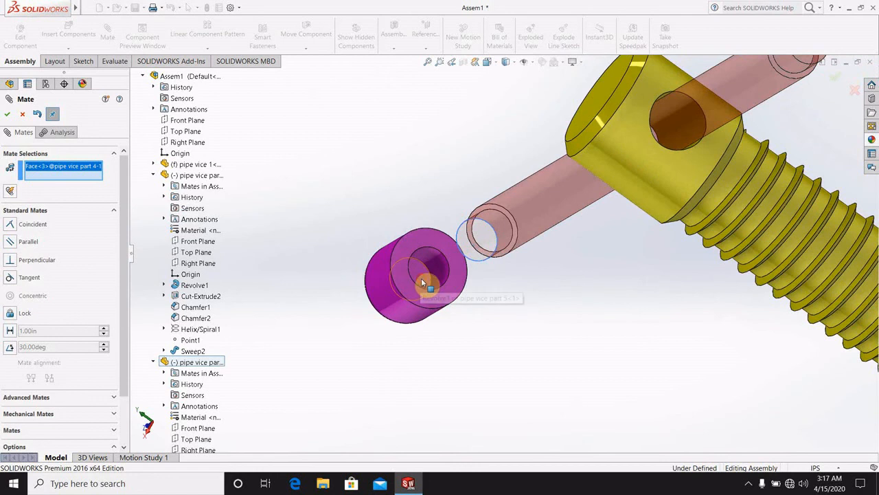
pyautogui.click(424, 285)
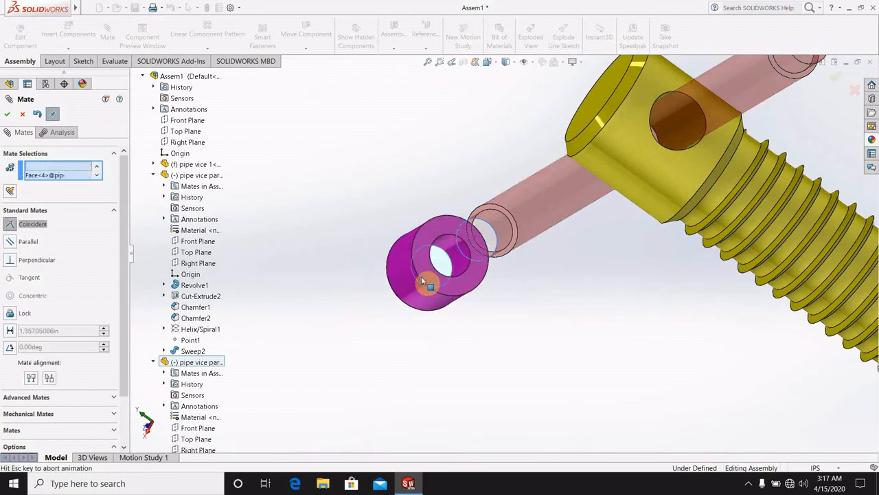
pyautogui.click(6, 115)
# Insert a second "pipe vice part 5" and place it near the free end of the handle rod.
pyautogui.scroll(6, 569, 298)
pyautogui.moveTo(575, 265); pyautogui.dragTo(646, 234, button='middle')
pyautogui.scroll(-1, 649, 216)
pyautogui.scroll(-1, 652, 216)
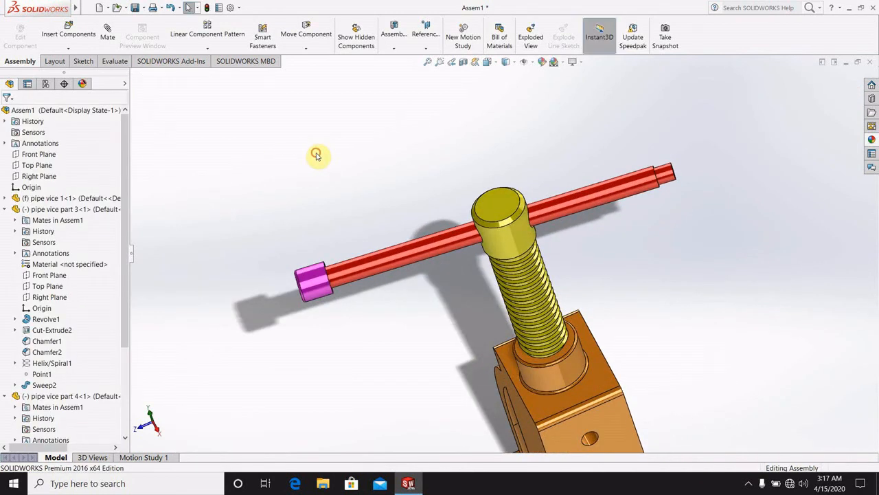
pyautogui.click(68, 35)
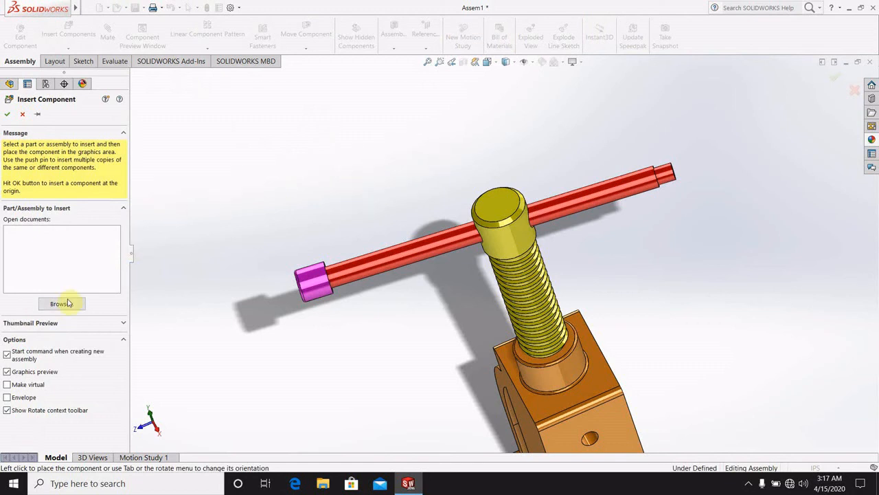
pyautogui.click(657, 152)
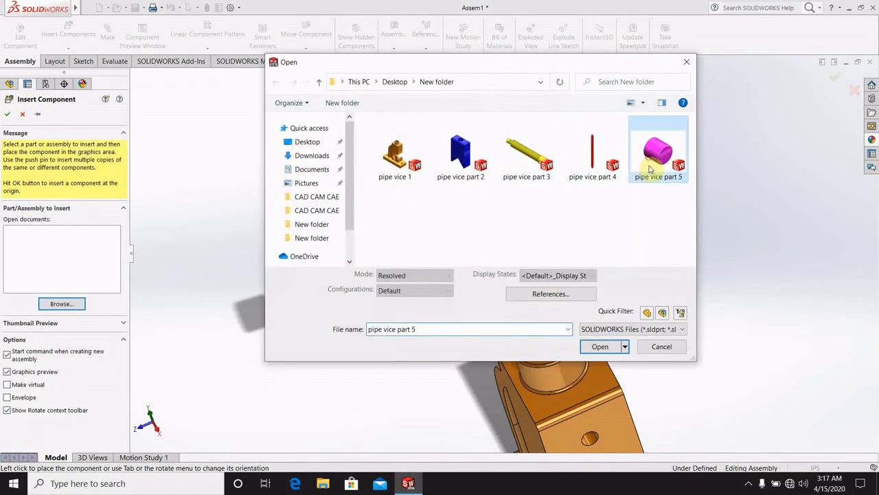
pyautogui.click(596, 346)
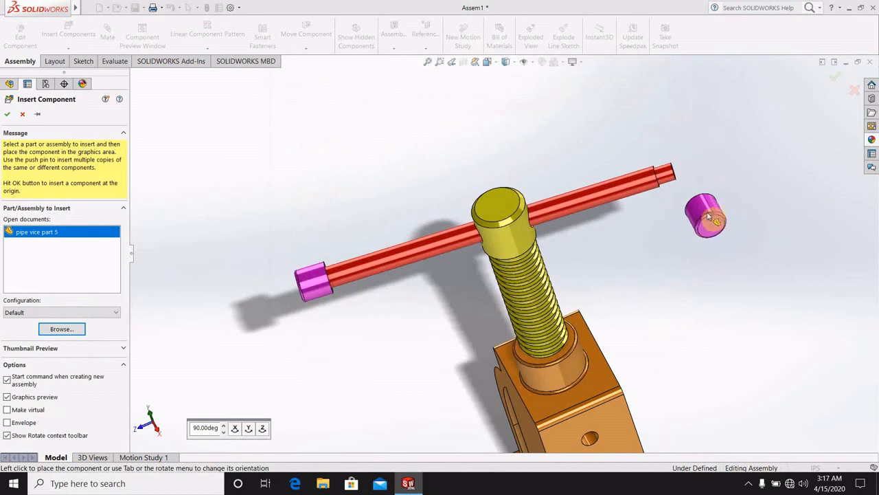
pyautogui.click(714, 192)
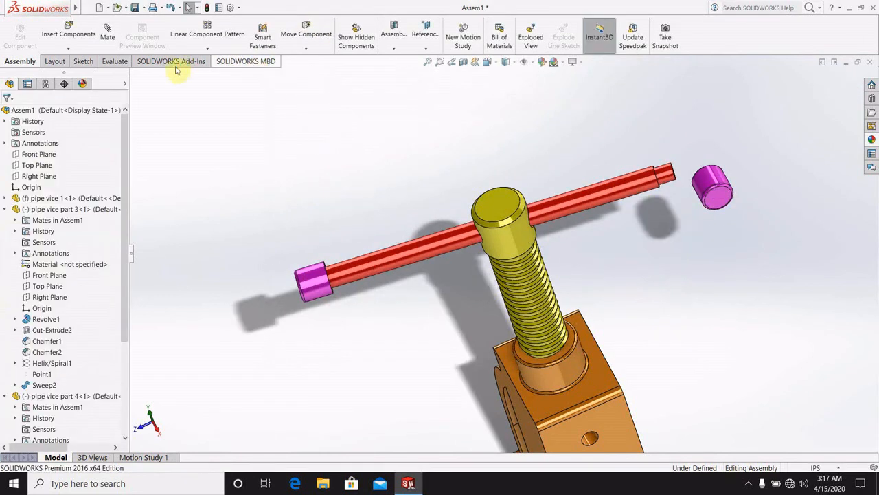
# Rotate the second end cap freely so its hole faces the free end of the handle rod.
pyautogui.click(309, 49)
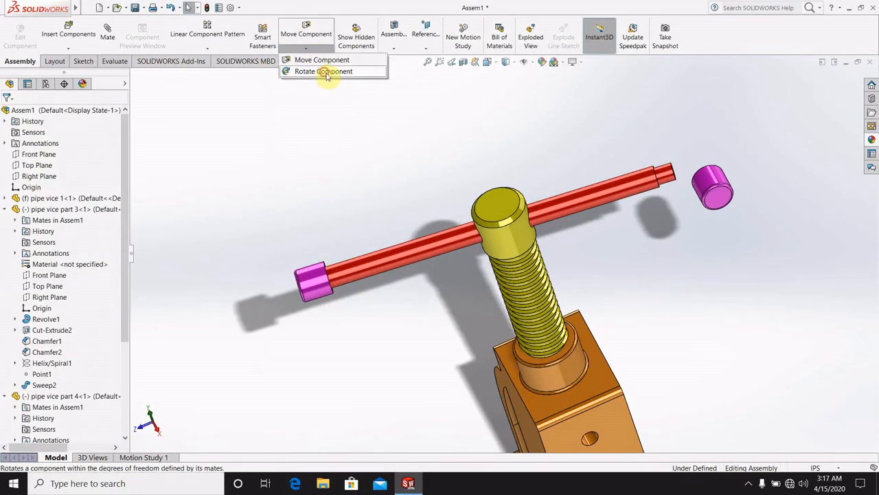
pyautogui.click(324, 71)
pyautogui.moveTo(706, 206); pyautogui.dragTo(793, 122)
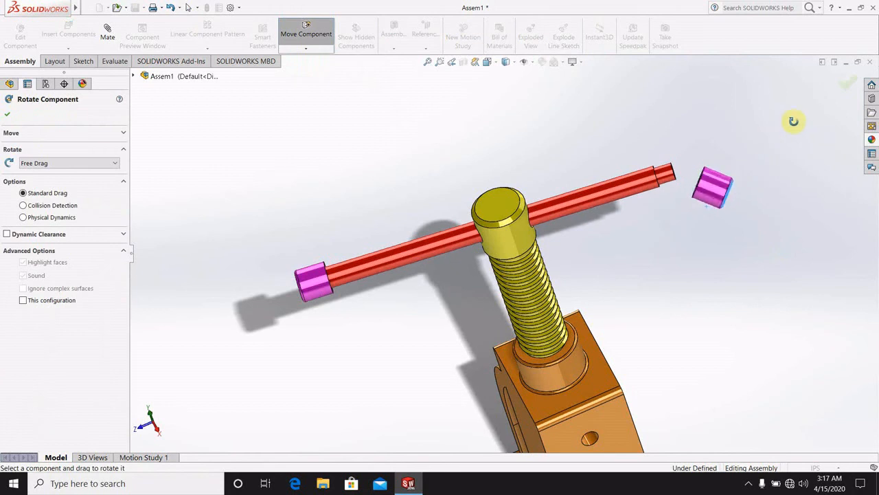
pyautogui.moveTo(717, 180); pyautogui.dragTo(742, 146)
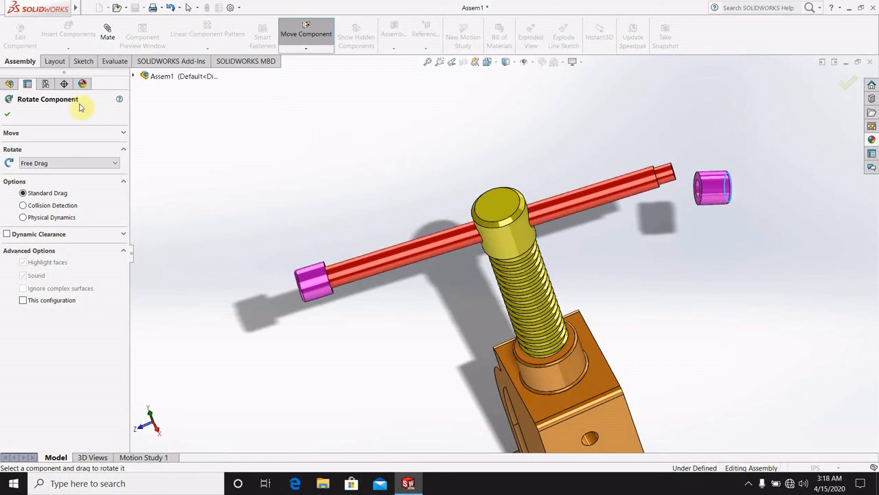
pyautogui.click(8, 114)
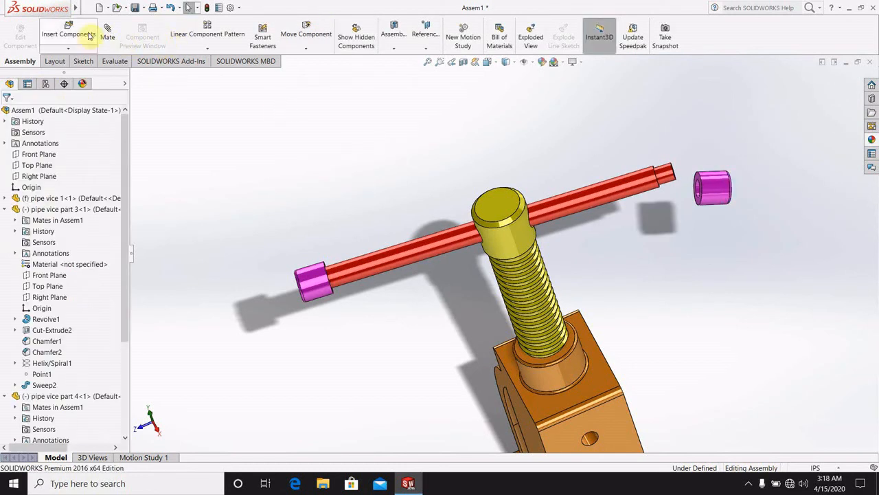
# Mate the second end cap's outer cylindrical face concentric with the handle rod.
pyautogui.click(723, 199)
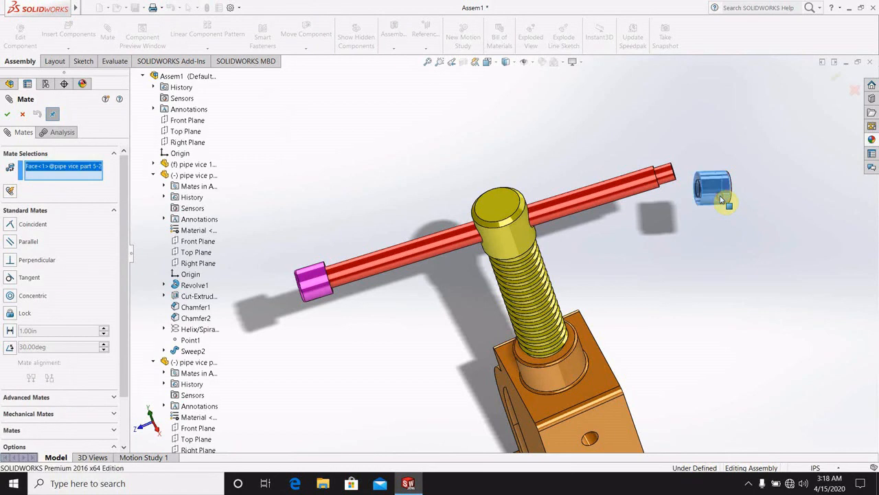
pyautogui.click(643, 191)
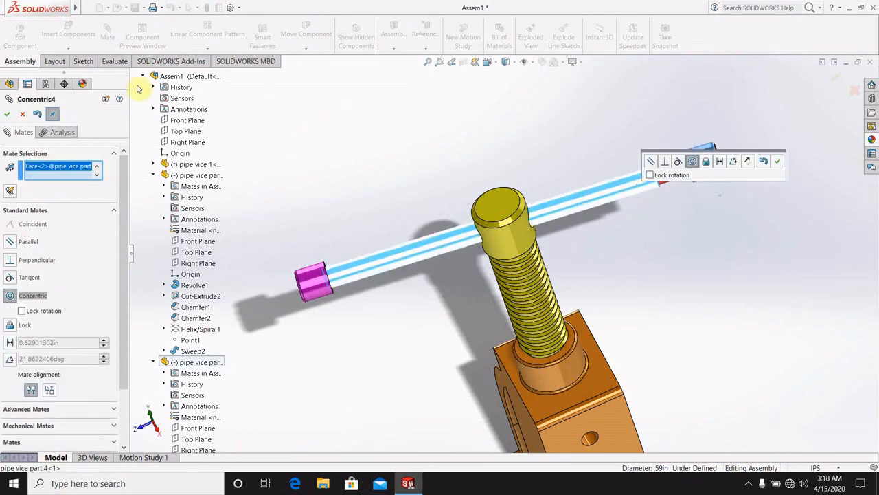
pyautogui.click(7, 116)
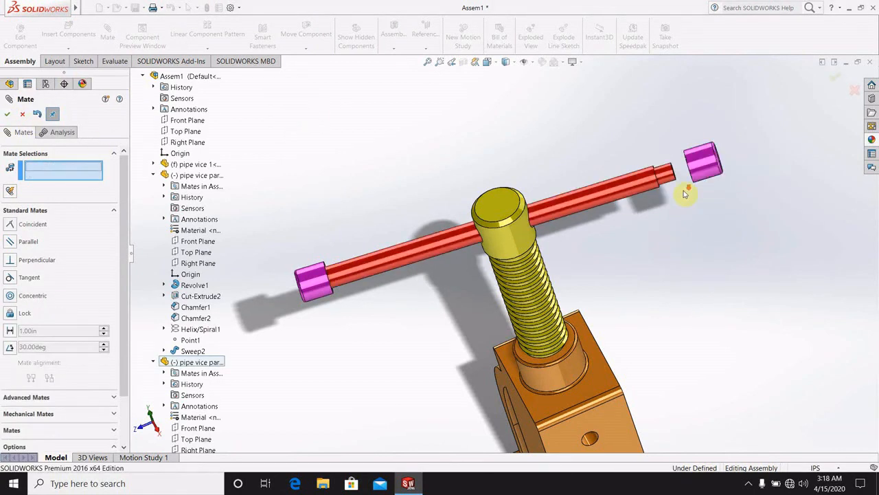
# Add a coincident mate between the bottom face of the second end cap's hole and the rod's free end face.
pyautogui.scroll(8, 683, 194)
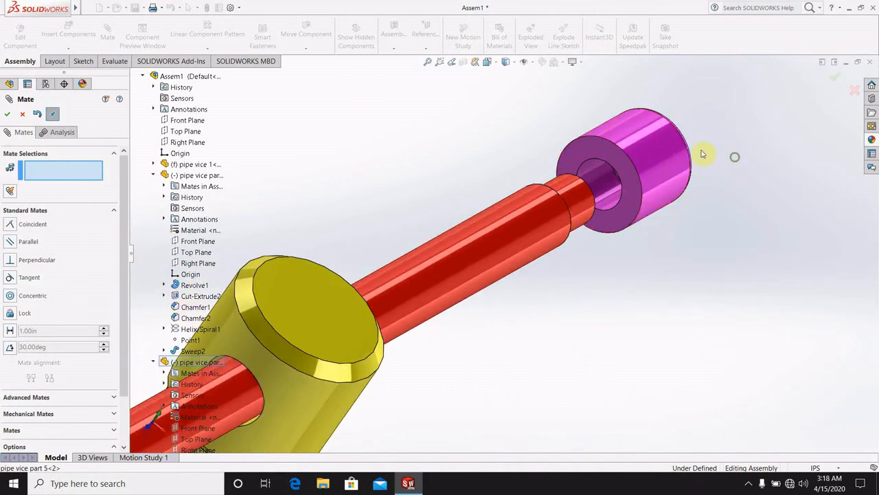
pyautogui.moveTo(615, 185); pyautogui.dragTo(578, 205, button='middle')
pyautogui.click(624, 180)
pyautogui.click(531, 220)
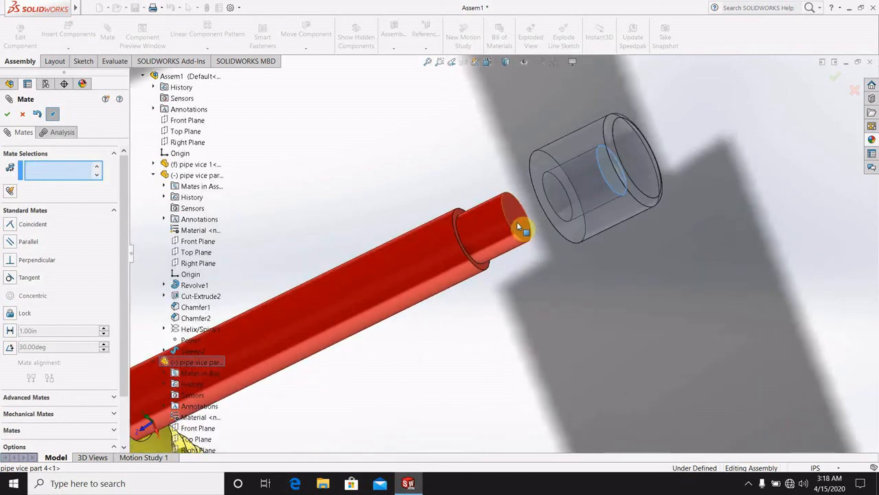
pyautogui.click(7, 114)
# Move the capped handle upward by its end cap to test the motion, and close the mate command.
pyautogui.scroll(10, 419, 358)
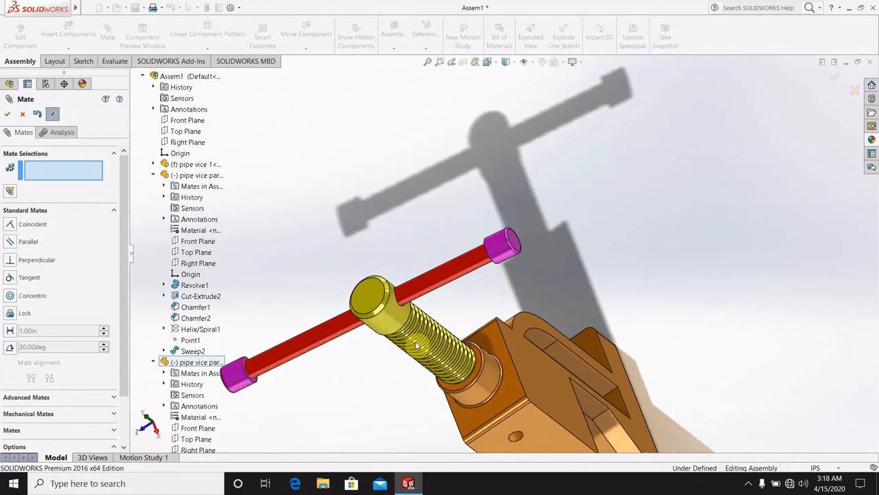
pyautogui.moveTo(467, 263); pyautogui.dragTo(530, 206, button='middle')
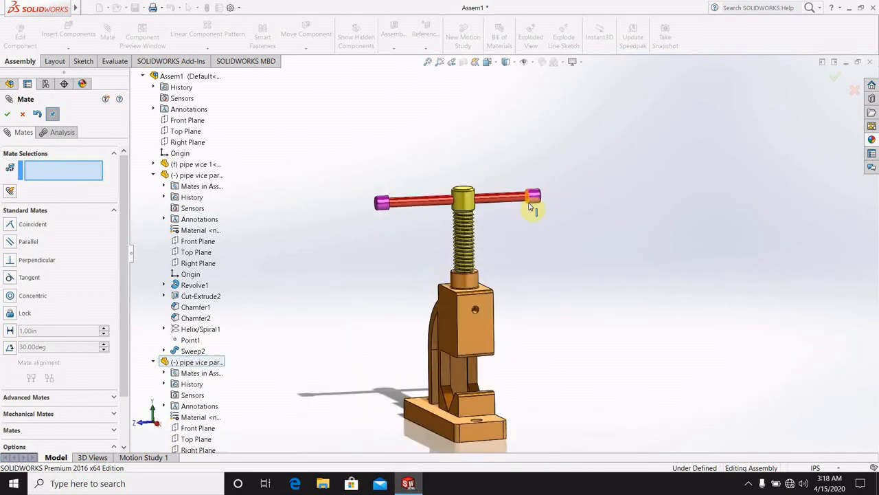
pyautogui.moveTo(538, 204)
pyautogui.mouseDown()
pyautogui.moveTo(465, 227)
pyautogui.moveTo(543, 234)
pyautogui.moveTo(542, 190)
pyautogui.mouseUp()
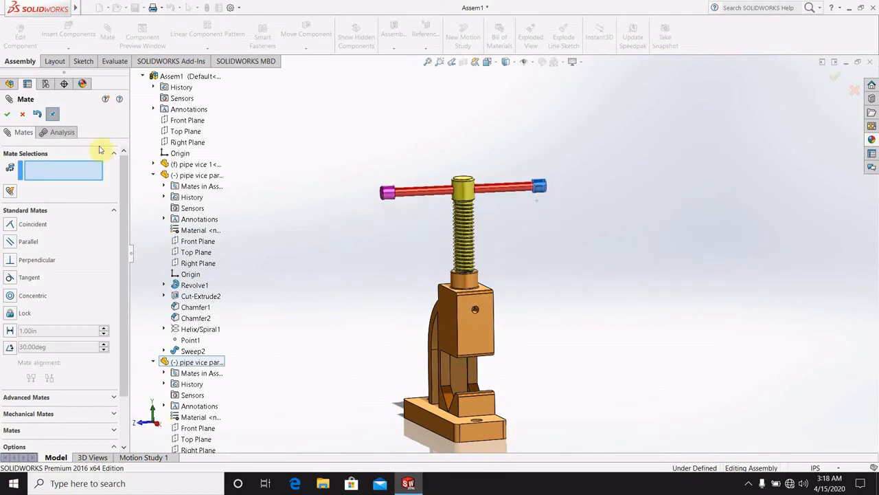
pyautogui.click(22, 116)
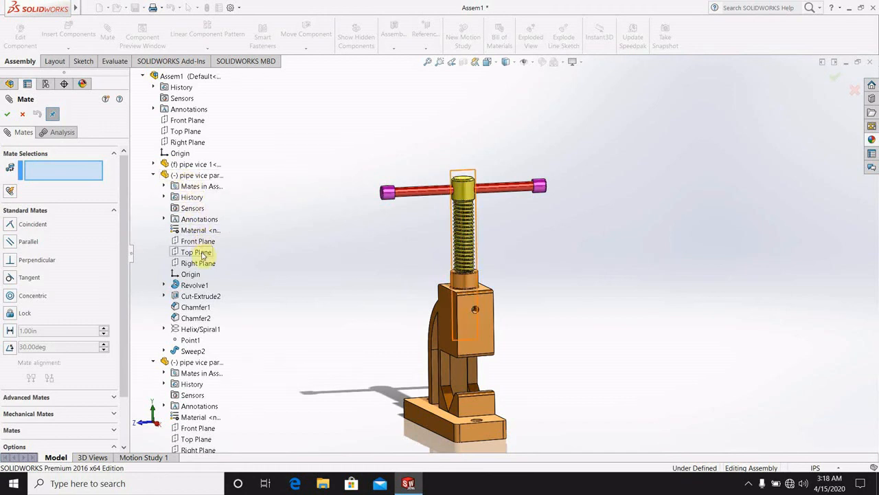
# Add a coincident mate between the Top Plane of the screw and the Front Plane of the handle rod.
pyautogui.click(203, 253)
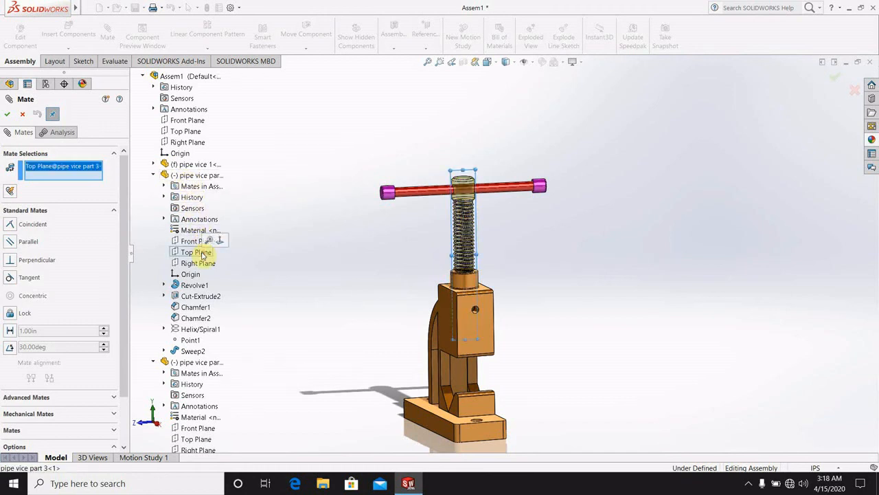
pyautogui.scroll(-1, 196, 393)
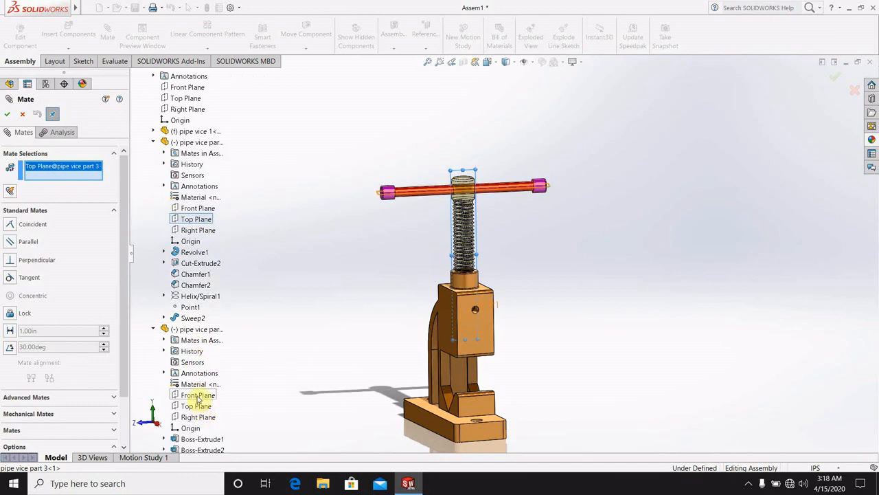
pyautogui.click(198, 396)
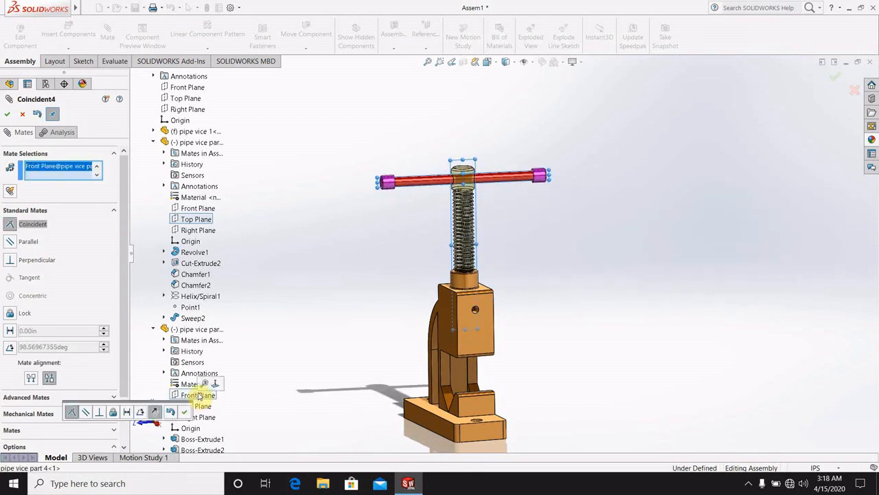
pyautogui.click(9, 117)
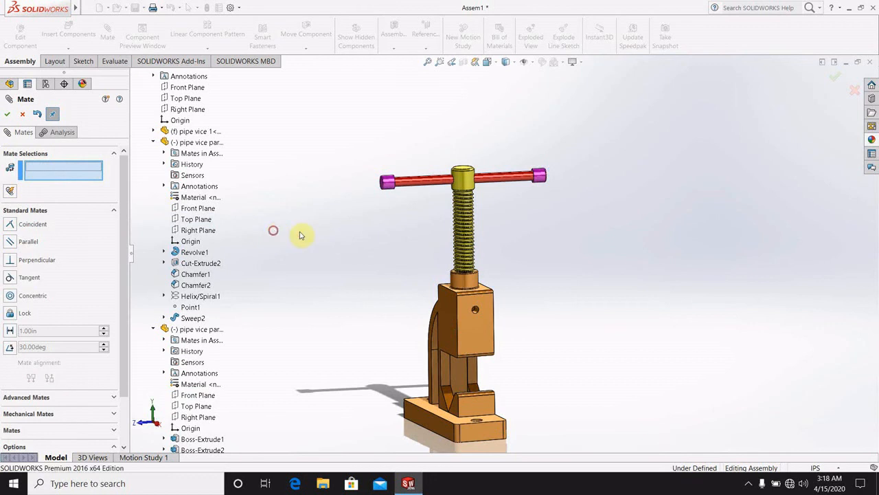
# Leave the mate command and move the handle by its end cap to check how the screw and rod travel together.
pyautogui.click(21, 114)
pyautogui.click(539, 177)
pyautogui.moveTo(519, 204); pyautogui.dragTo(538, 165)
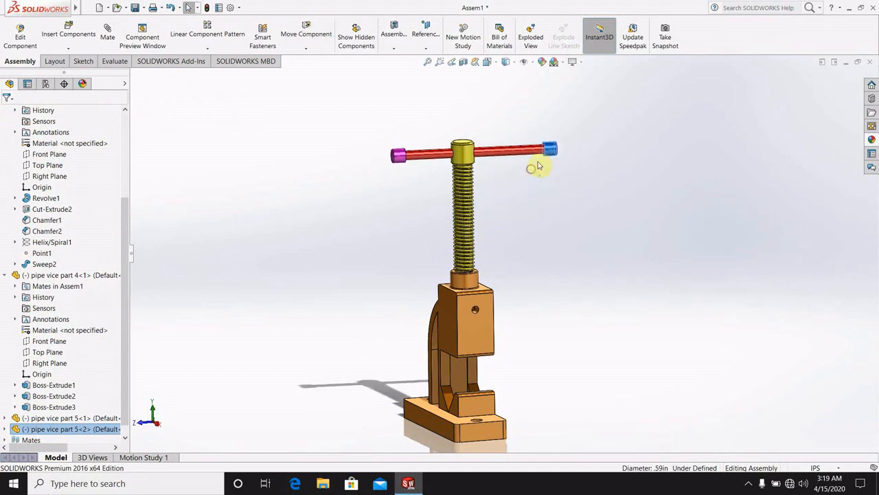
pyautogui.moveTo(522, 219); pyautogui.dragTo(308, 259, button='middle')
pyautogui.scroll(-3, 501, 220)
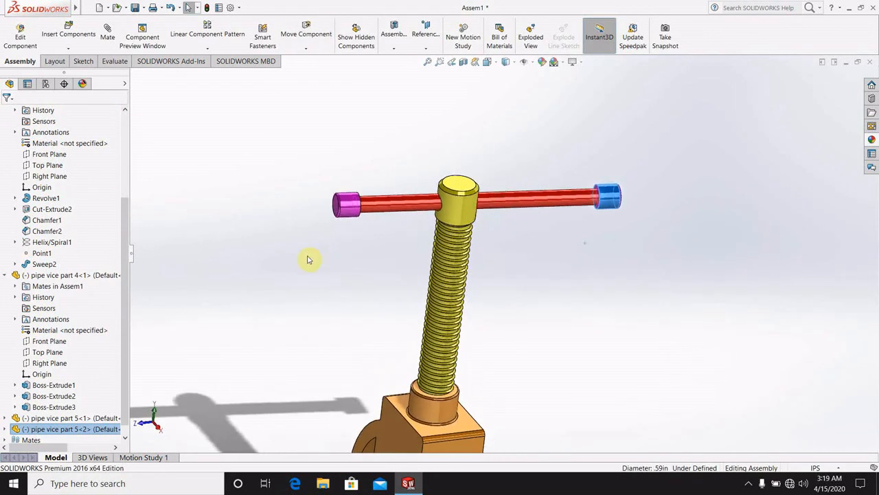
pyautogui.click(110, 42)
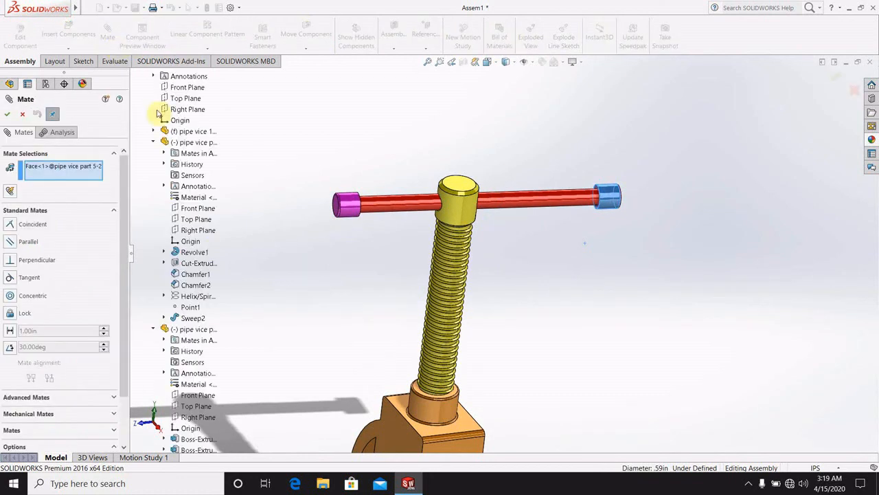
pyautogui.click(200, 211)
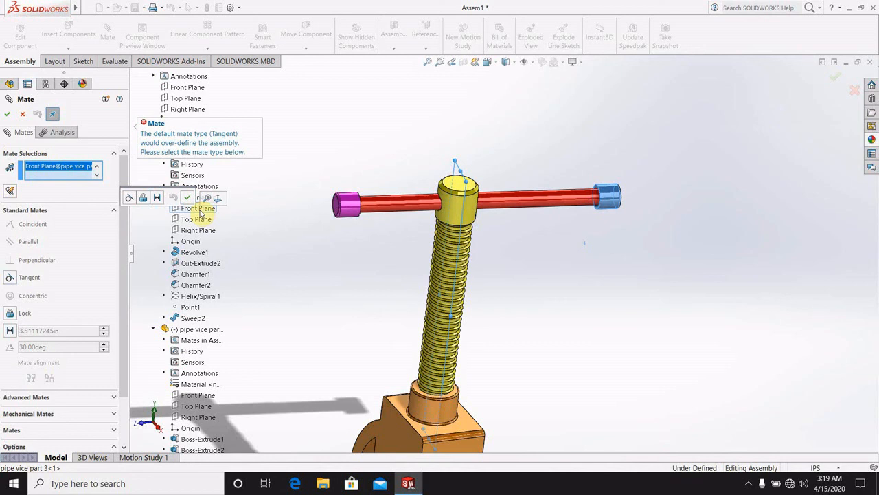
pyautogui.click(22, 115)
# Delete the Coincident4 mate between the screw and the handle rod.
pyautogui.scroll(-1, 103, 340)
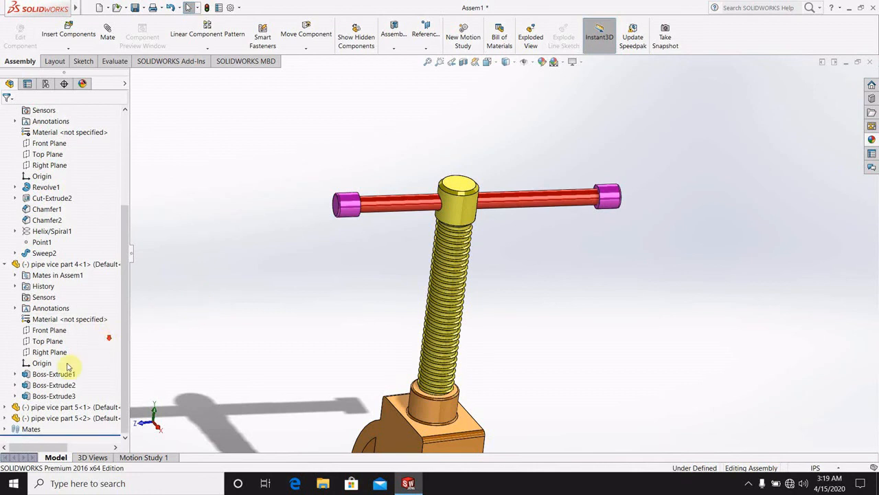
pyautogui.click(4, 429)
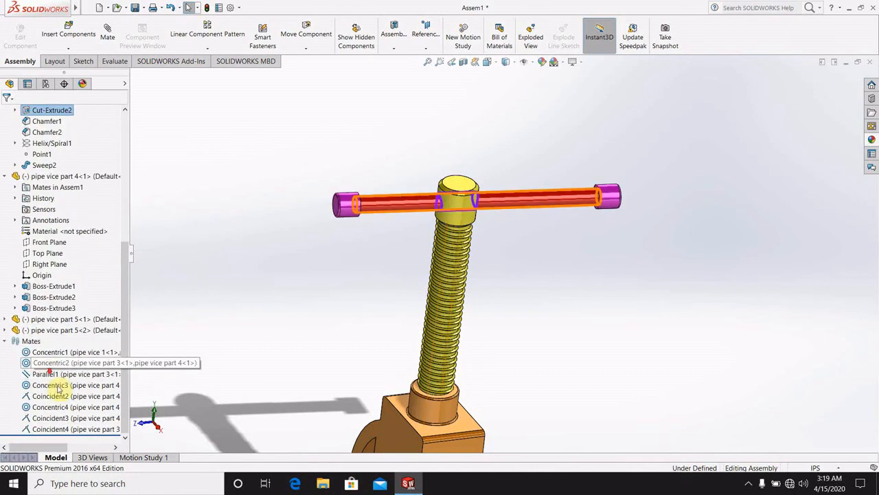
pyautogui.rightClick(66, 430)
pyautogui.click(92, 363)
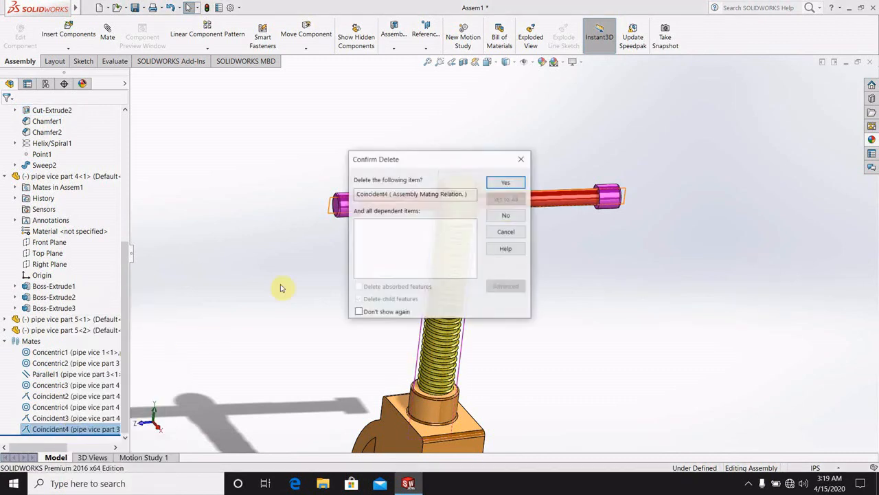
pyautogui.click(503, 182)
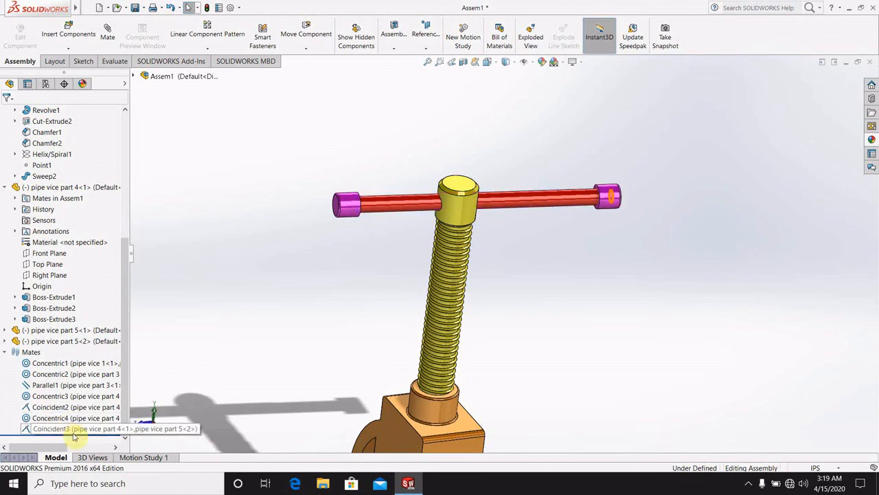
# Add a 3.57101496 in distance mate between the Front Plane of the screw and the Top Plane of the handle rod.
pyautogui.click(107, 35)
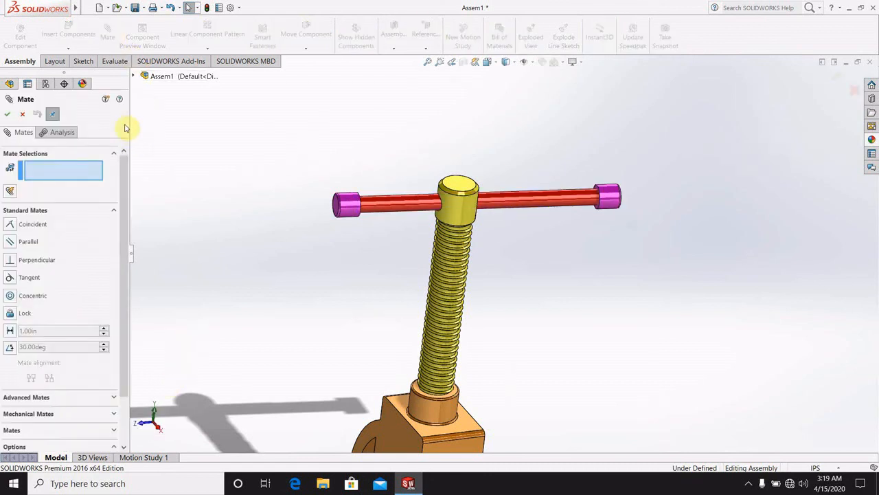
pyautogui.click(134, 77)
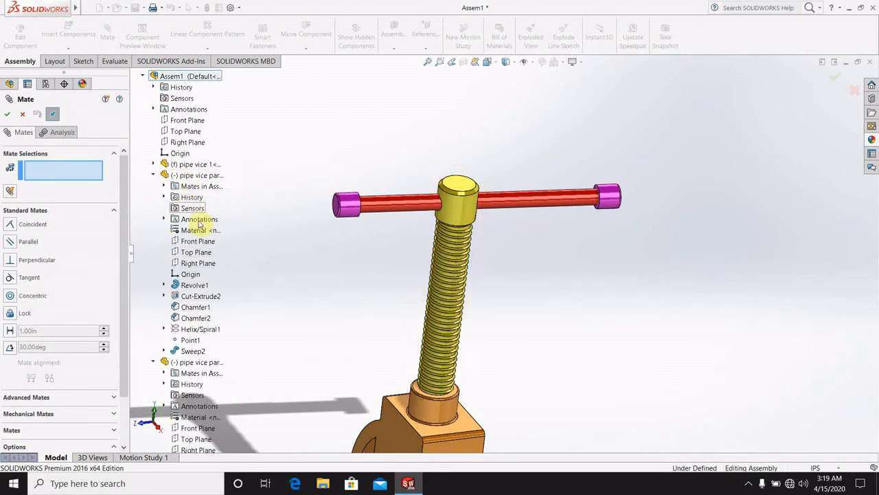
pyautogui.click(194, 241)
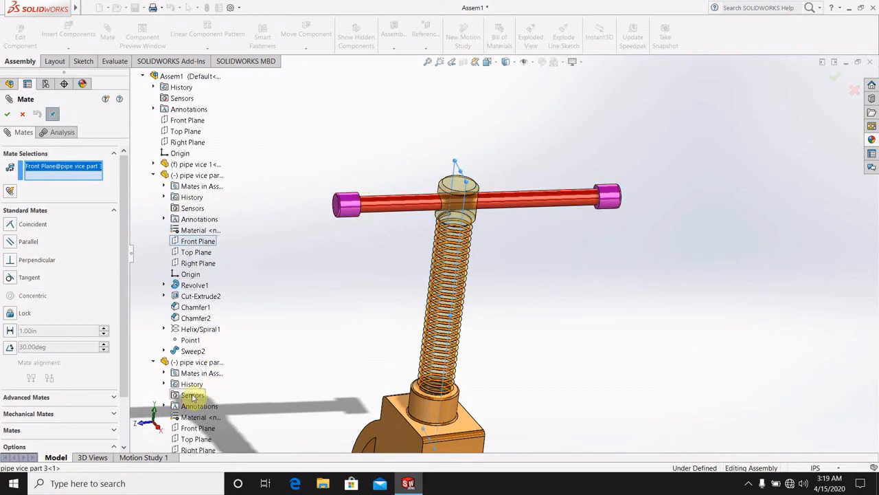
pyautogui.click(197, 440)
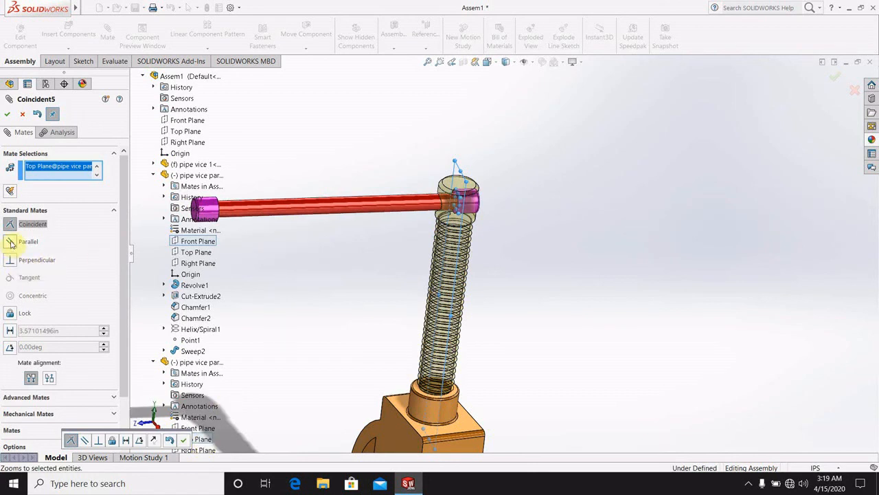
pyautogui.click(10, 331)
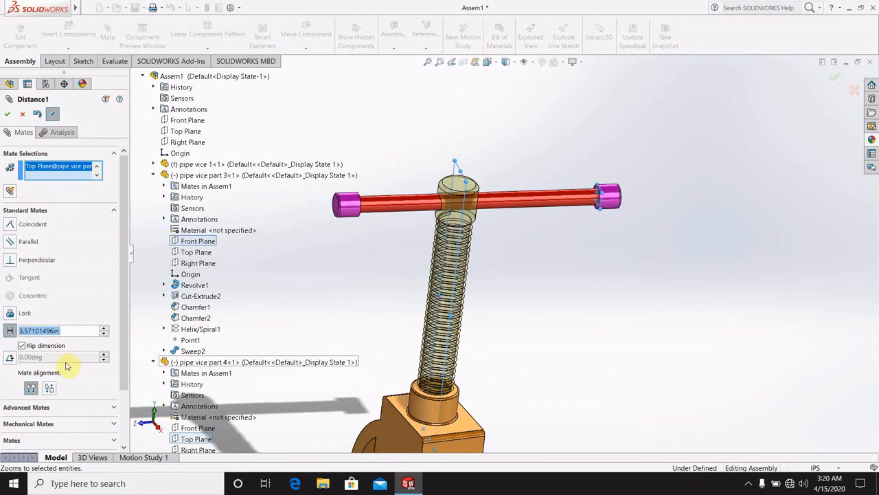
pyautogui.click(7, 113)
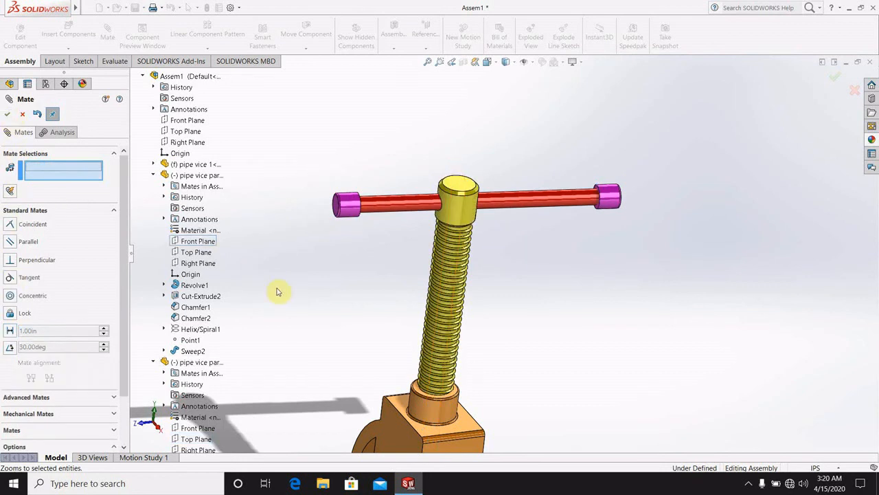
# Move the handle by its end cap to test the motion, leave the mate command and inspect the screw where it enters the body.
pyautogui.moveTo(612, 196); pyautogui.dragTo(533, 165)
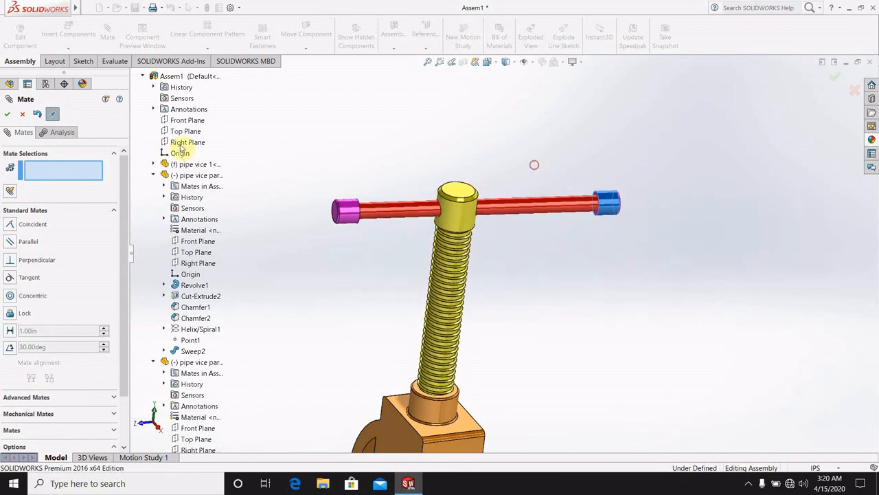
pyautogui.click(22, 113)
pyautogui.scroll(3, 402, 298)
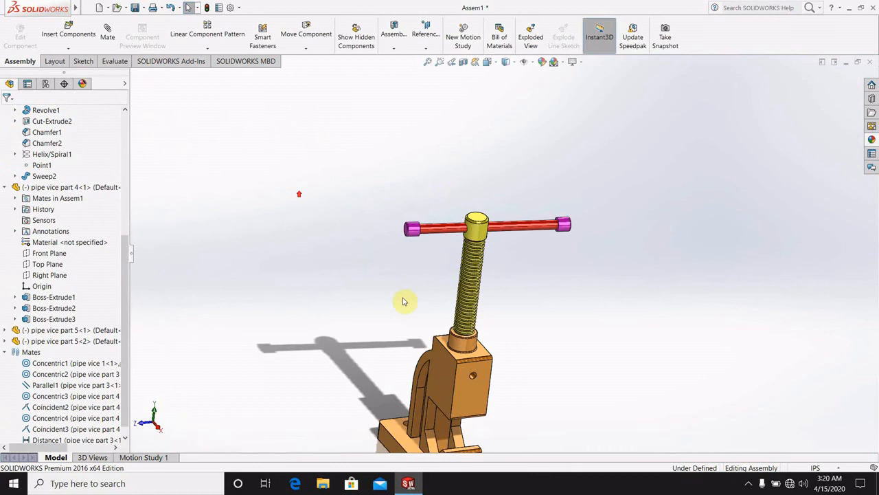
pyautogui.scroll(-4, 498, 327)
pyautogui.scroll(-2, 498, 328)
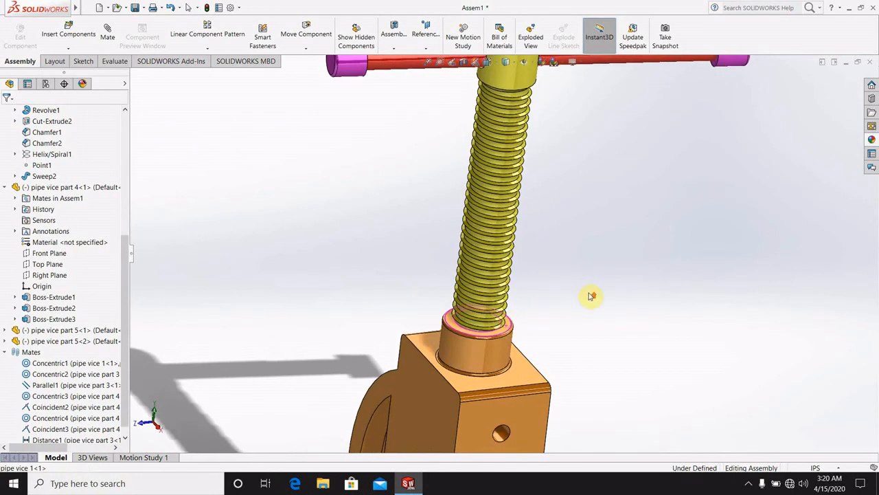
pyautogui.scroll(4, 593, 295)
# Start a mechanical screw mate defined by revolutions per inch, with a value of 4.
pyautogui.click(107, 35)
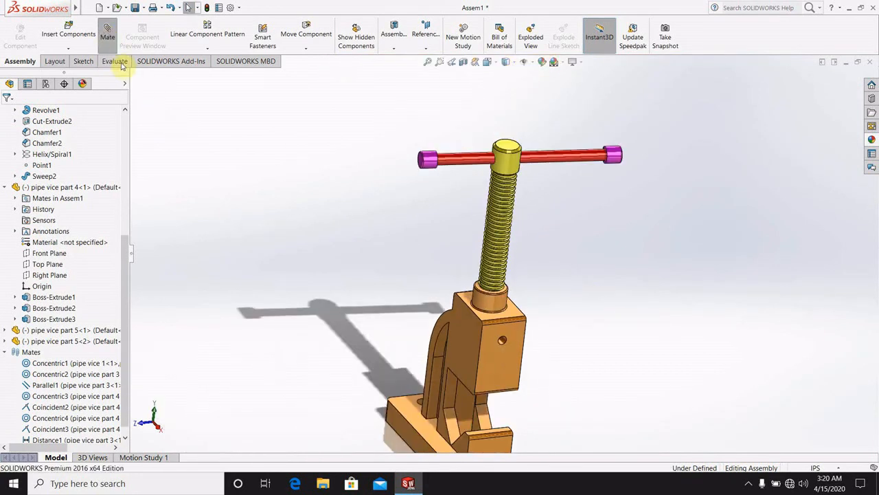
pyautogui.click(124, 83)
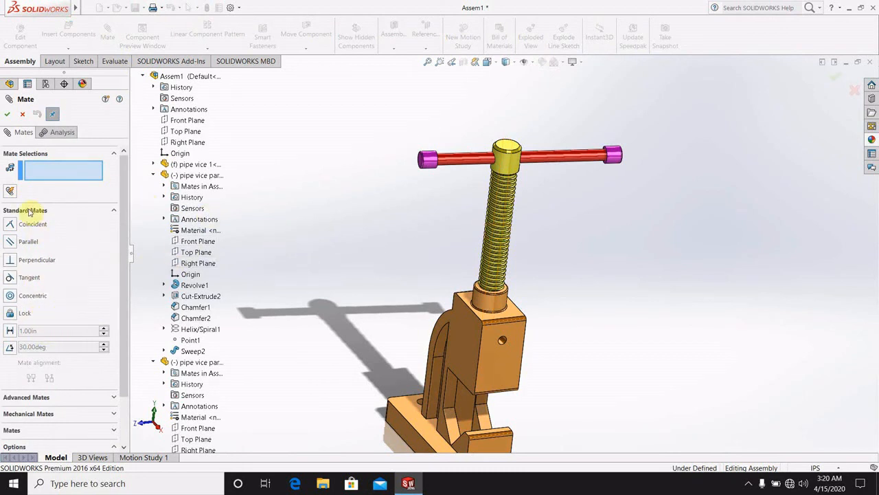
pyautogui.scroll(-2, 58, 310)
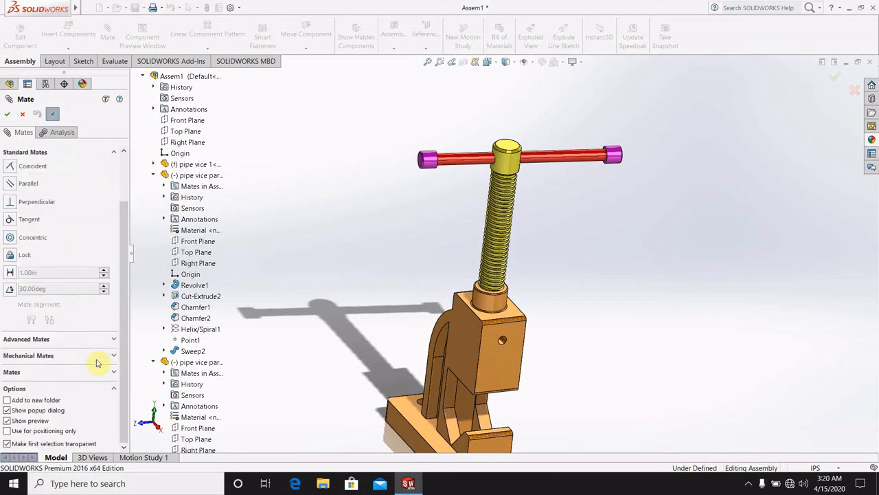
pyautogui.click(112, 356)
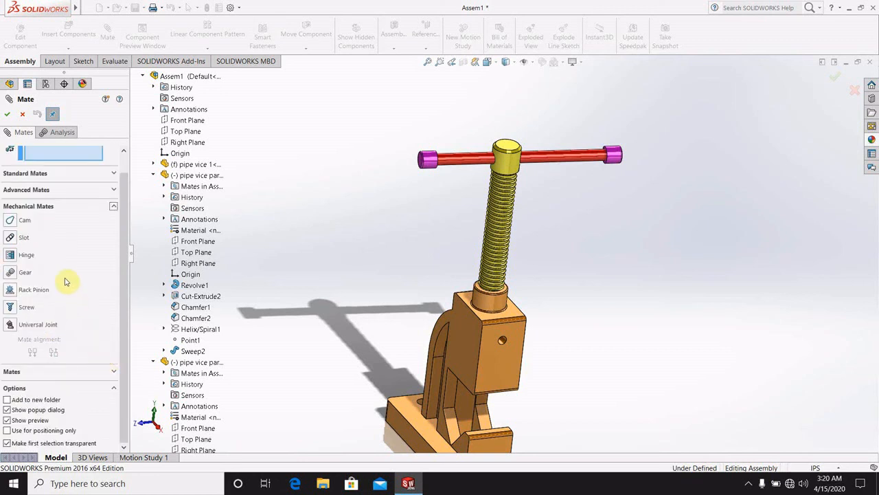
pyautogui.click(12, 308)
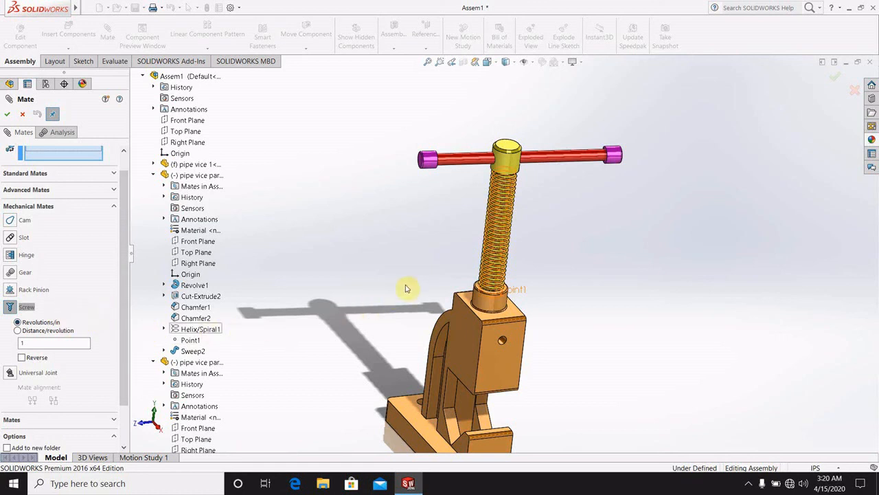
pyautogui.click(35, 344)
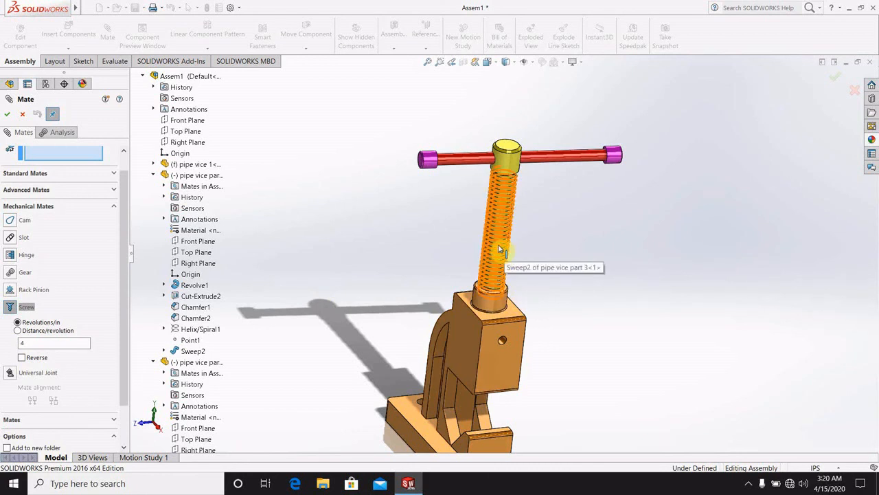
# Raise the screw out of the vice body until its lower end clears the threaded hole.
pyautogui.scroll(-4, 508, 287)
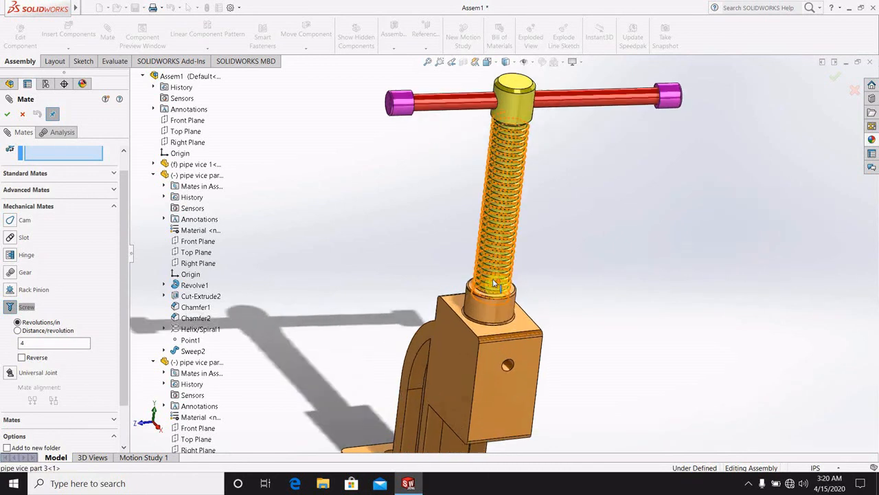
pyautogui.moveTo(498, 235); pyautogui.dragTo(512, 156)
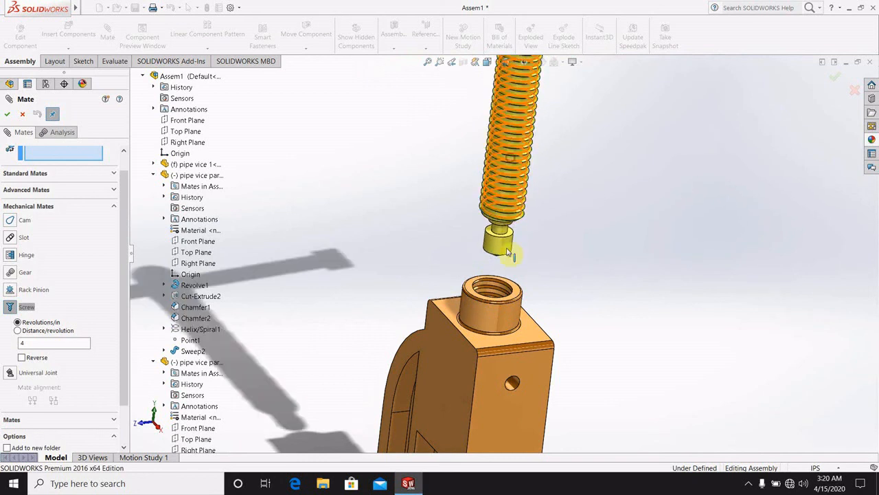
pyautogui.click(479, 292)
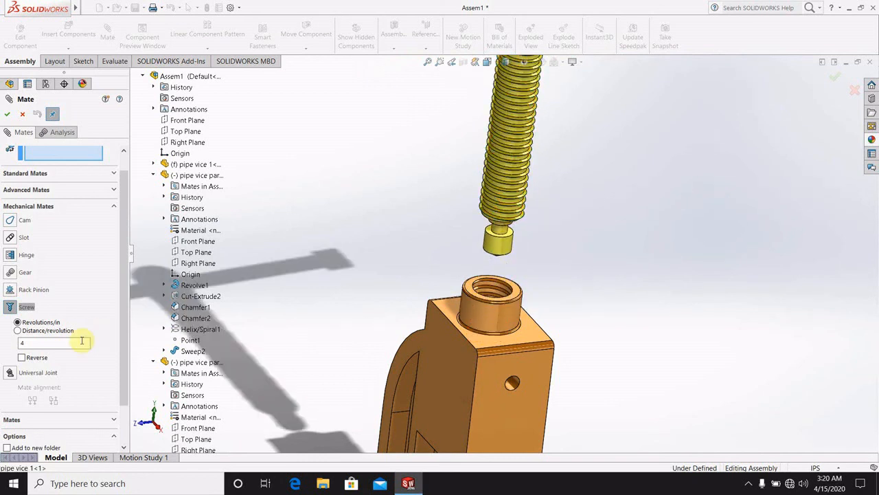
# Apply the screw mate between the screw's threaded section and the body's threaded hole at 4 revolutions per inch.
pyautogui.scroll(-2, 61, 373)
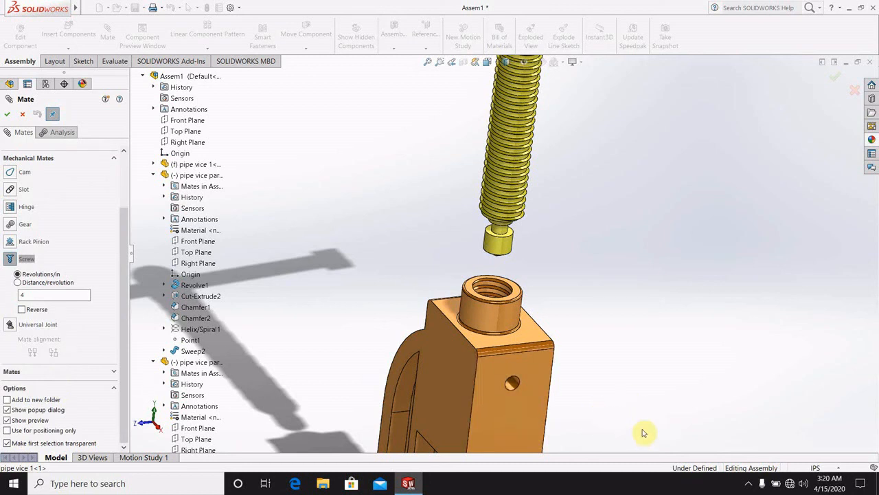
pyautogui.click(514, 206)
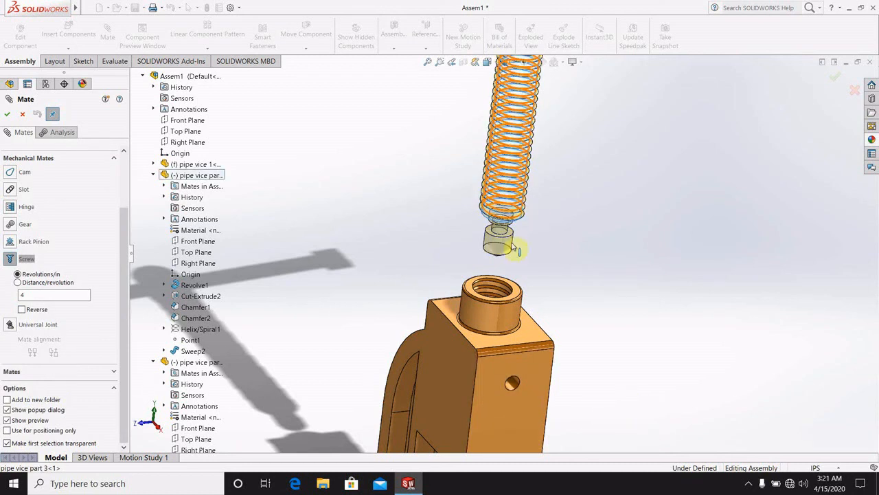
pyautogui.click(498, 289)
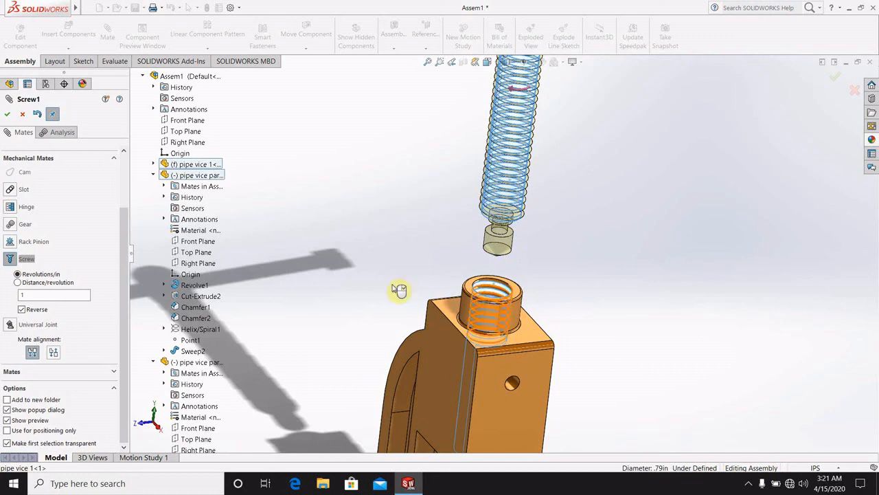
pyautogui.write('4')
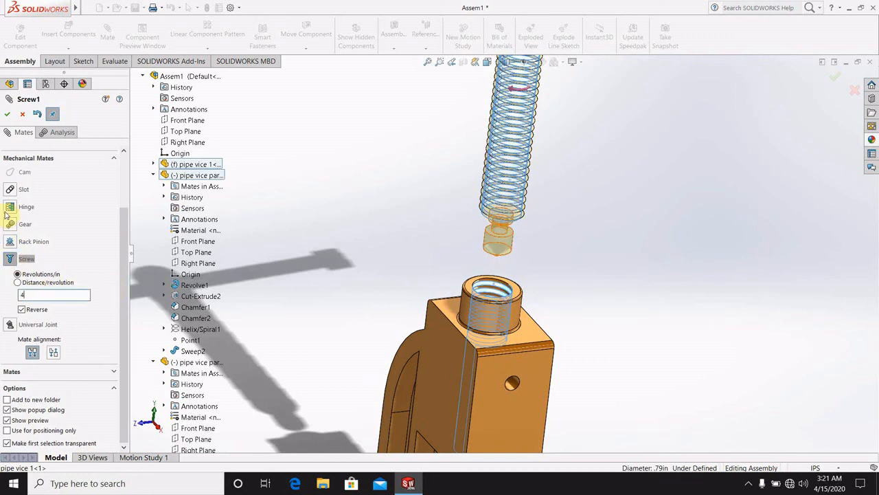
pyautogui.click(9, 114)
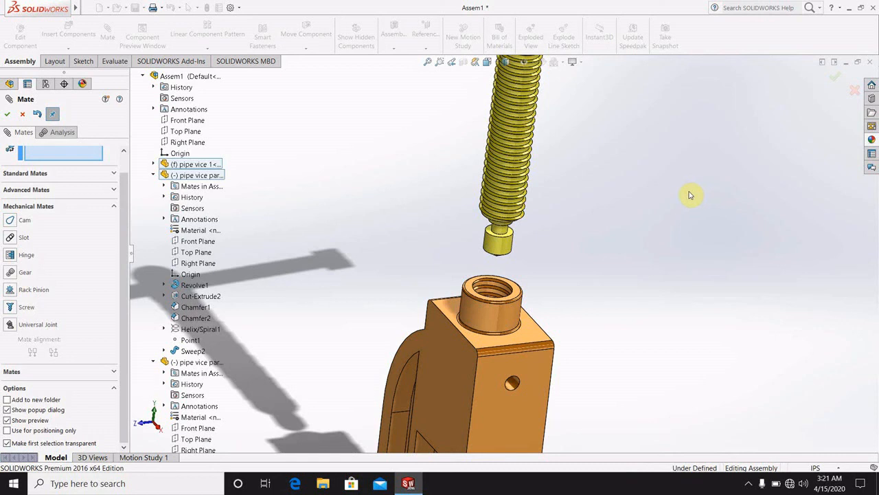
# Try to turn the handle by its end caps and rod to test the screw motion, closing the mate command.
pyautogui.scroll(5, 681, 73)
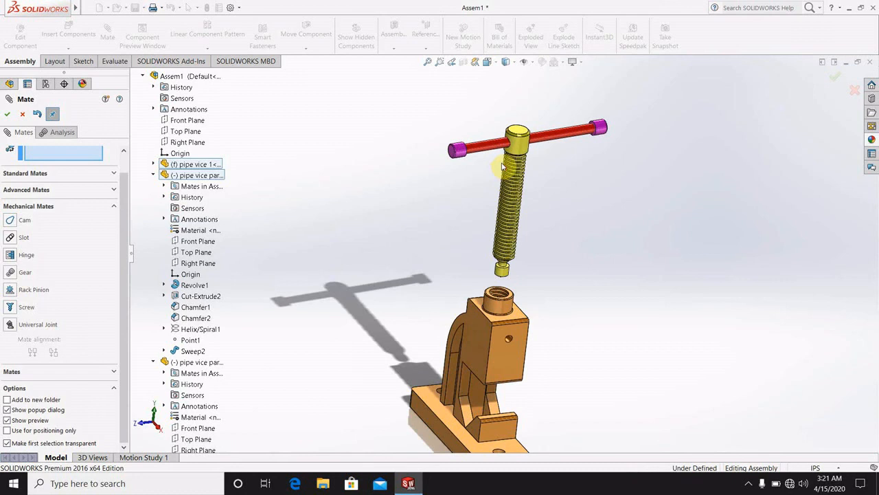
pyautogui.click(603, 131)
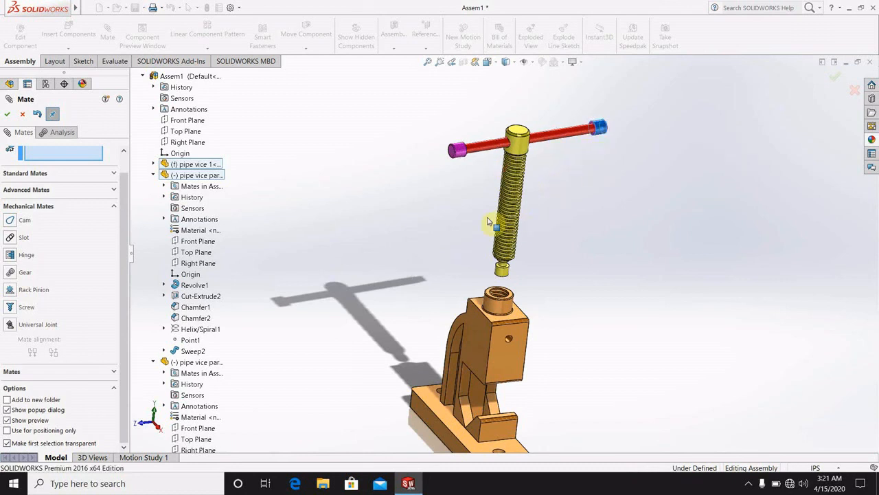
pyautogui.click(457, 155)
pyautogui.click(573, 141)
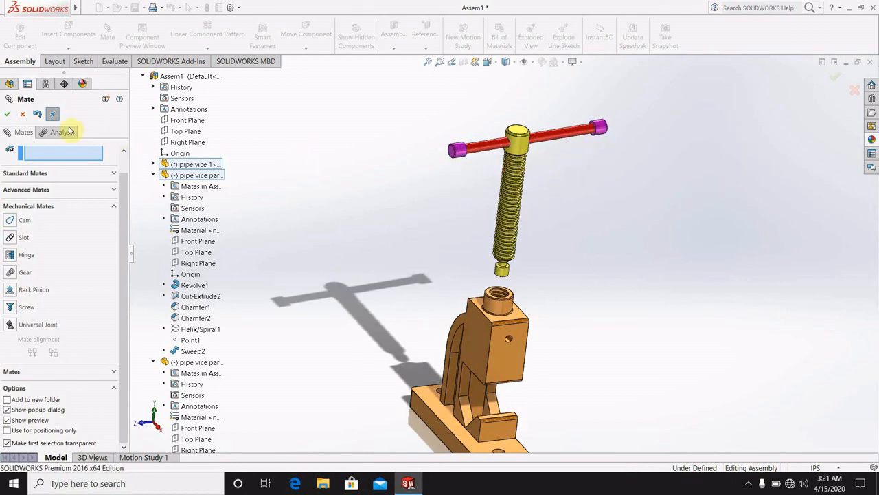
pyautogui.click(7, 113)
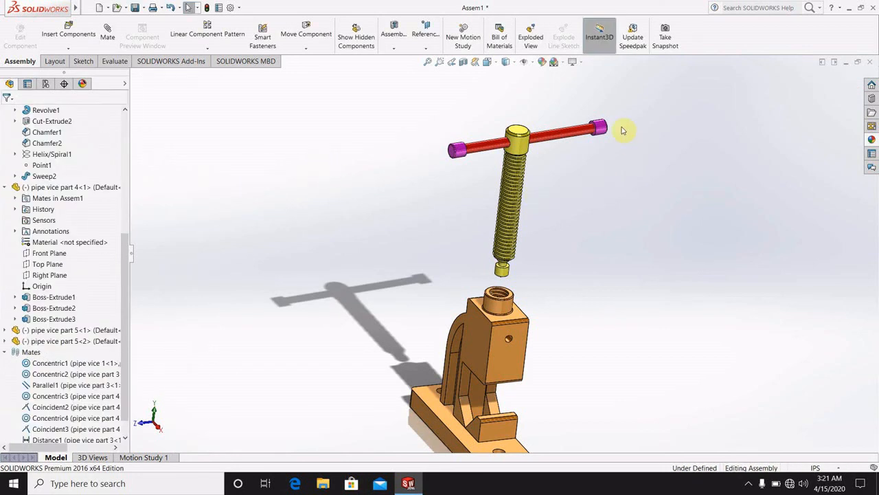
pyautogui.moveTo(600, 131); pyautogui.dragTo(489, 206)
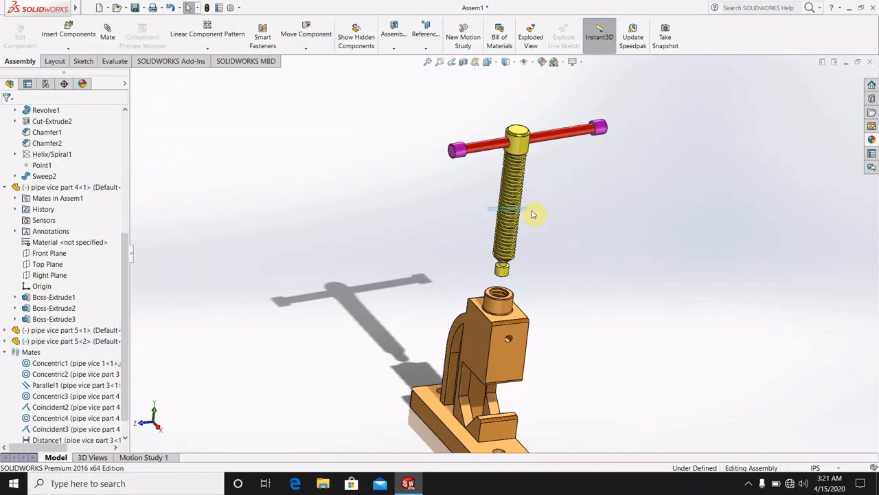
pyautogui.scroll(-4, 554, 218)
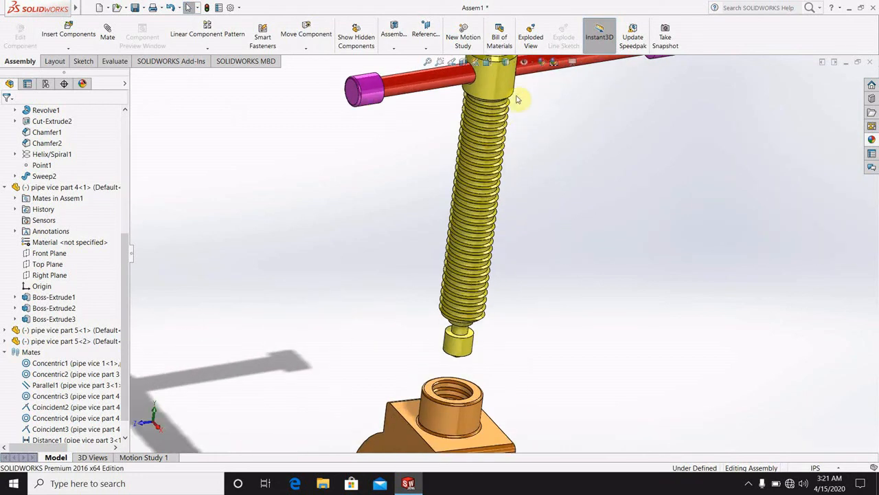
# Turn the handle around the screw axis to drive the screw down into the vice body's threaded hole.
pyautogui.click(492, 105)
pyautogui.scroll(5, 511, 206)
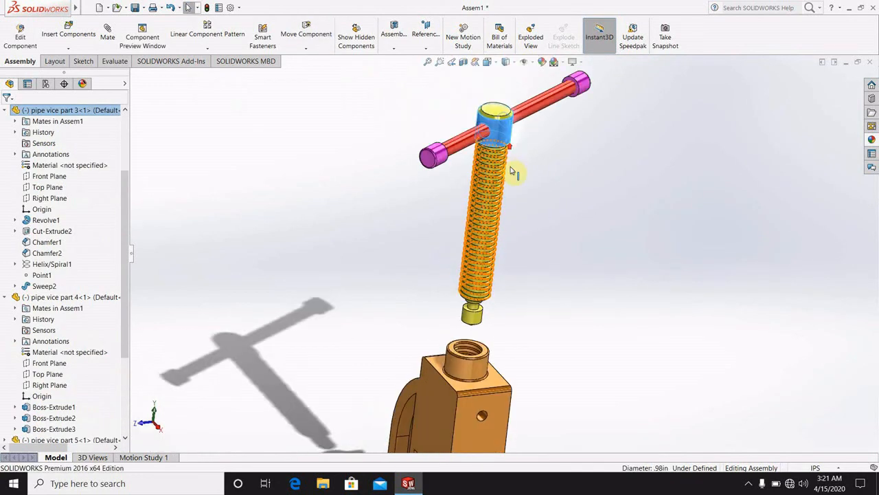
pyautogui.moveTo(511, 213); pyautogui.dragTo(486, 246, button='middle')
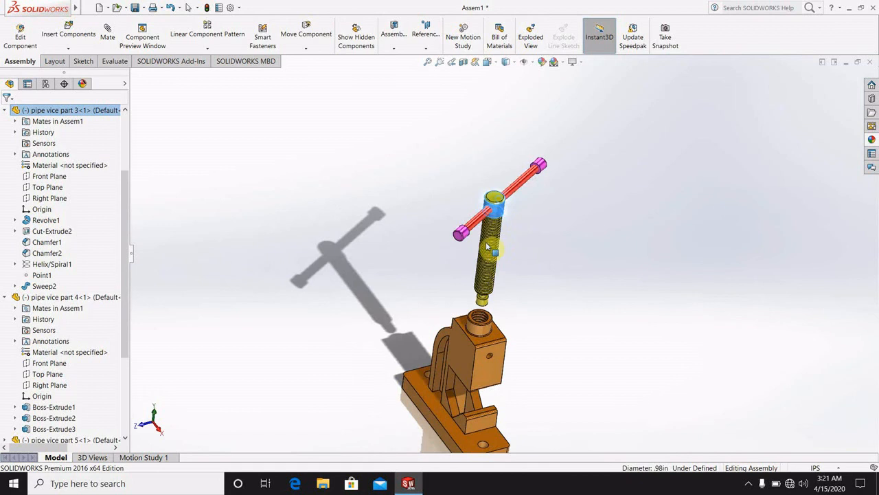
pyautogui.moveTo(464, 237); pyautogui.dragTo(493, 202)
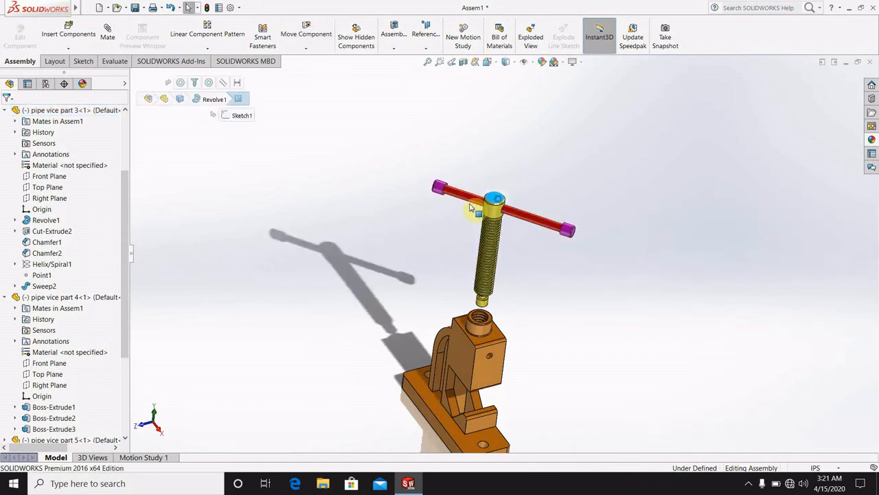
pyautogui.moveTo(499, 266); pyautogui.dragTo(596, 229)
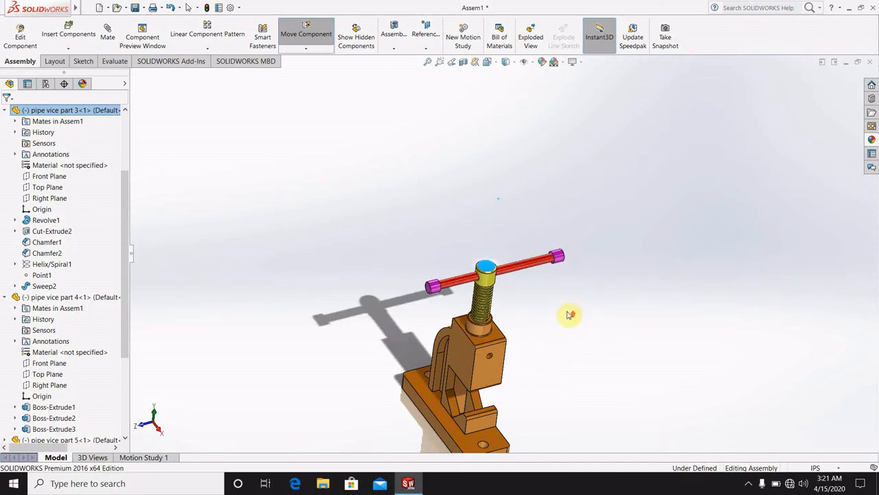
# Insert the component pipe vice part 2 and place it in open space beside the vice body.
pyautogui.scroll(3, 490, 329)
pyautogui.scroll(-4, 489, 325)
pyautogui.scroll(-3, 490, 325)
pyautogui.moveTo(534, 336); pyautogui.dragTo(610, 215, button='middle')
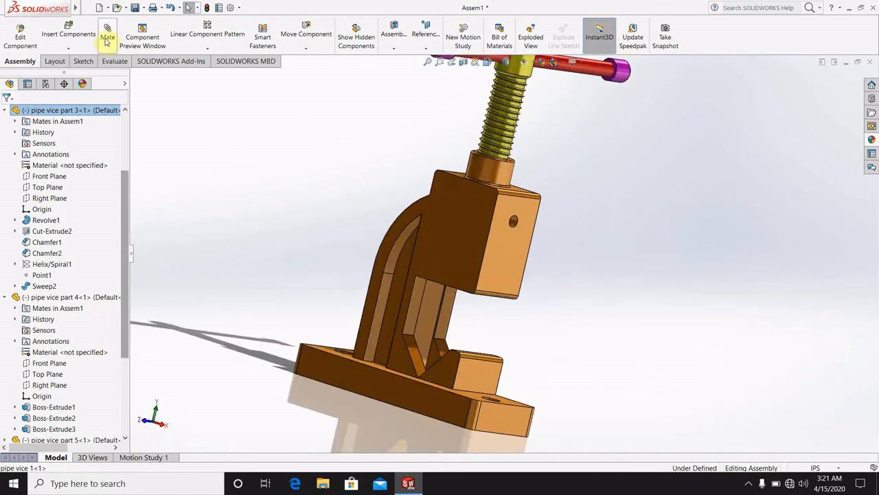
pyautogui.click(63, 34)
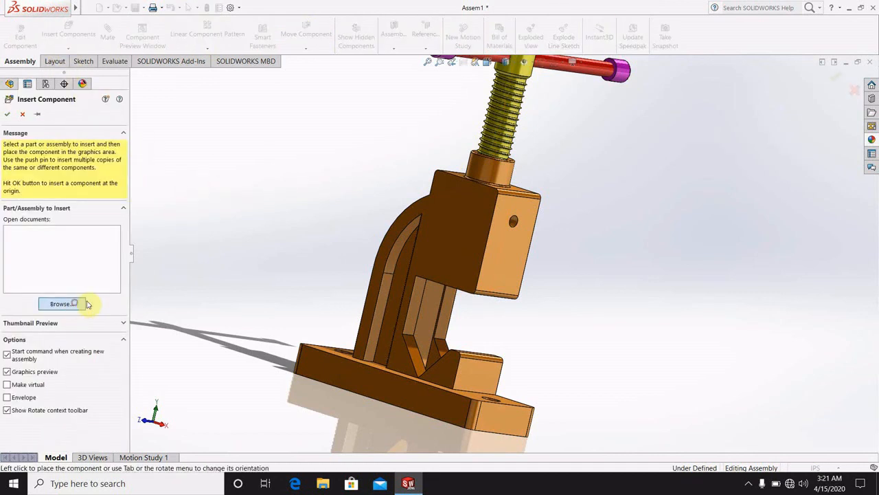
pyautogui.click(61, 303)
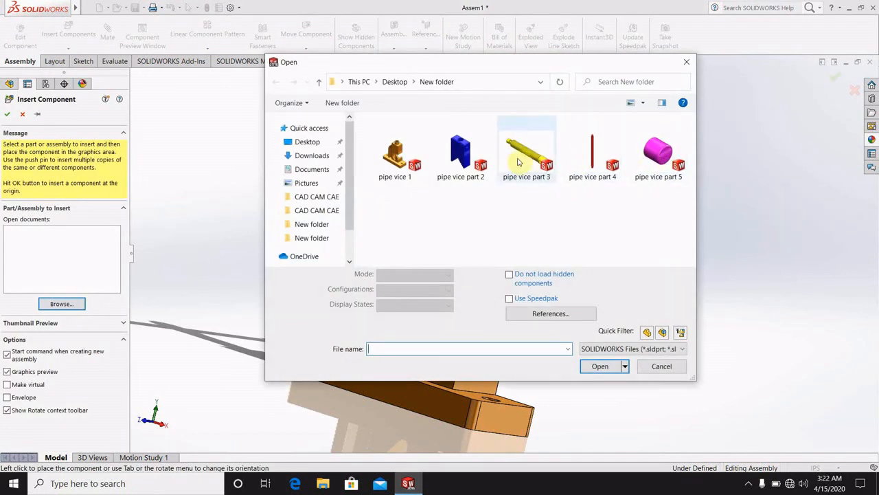
pyautogui.click(461, 153)
pyautogui.click(600, 346)
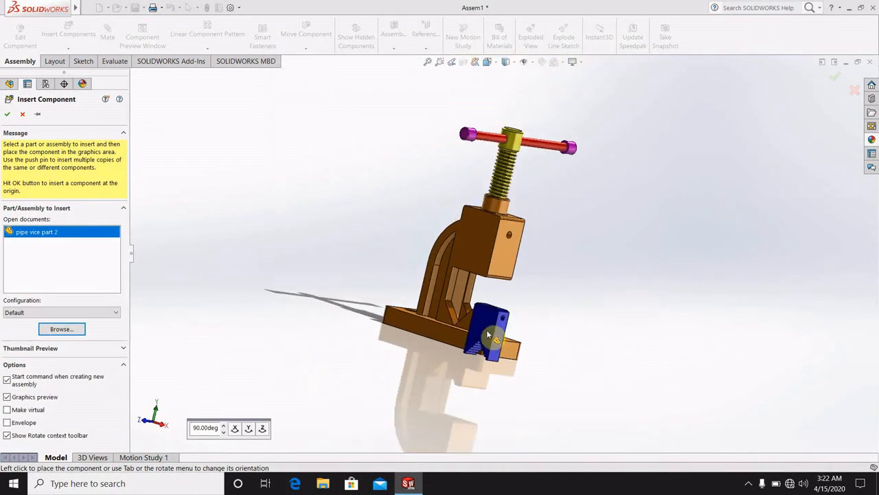
pyautogui.scroll(-4, 482, 318)
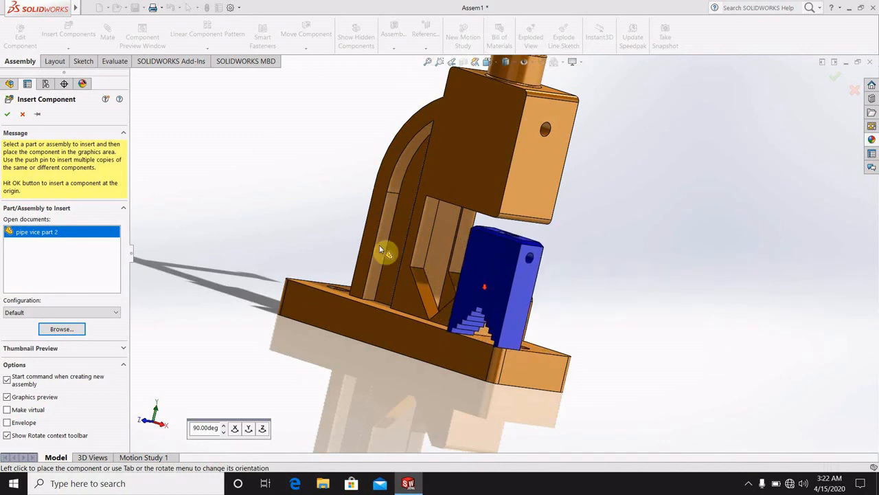
pyautogui.moveTo(428, 281); pyautogui.dragTo(411, 242, button='middle')
pyautogui.click(665, 221)
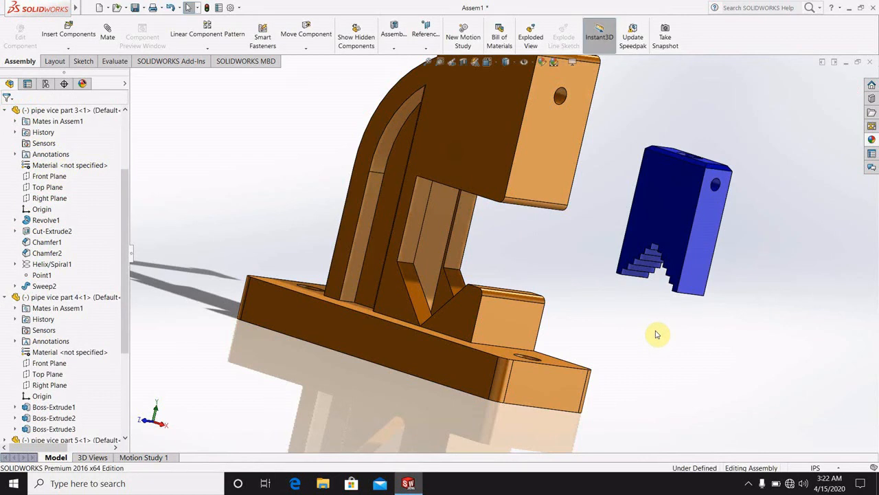
# Add a coincident mate between the blue jaw's narrow side face with the hole and the inner end face of the vice body's slot.
pyautogui.scroll(-2, 670, 300)
pyautogui.moveTo(626, 268)
pyautogui.mouseDown(button='middle')
pyautogui.moveTo(669, 226)
pyautogui.moveTo(653, 234)
pyautogui.moveTo(629, 291)
pyautogui.moveTo(638, 337)
pyautogui.moveTo(624, 345)
pyautogui.moveTo(632, 292)
pyautogui.moveTo(611, 261)
pyautogui.moveTo(618, 271)
pyautogui.mouseUp(button='middle')
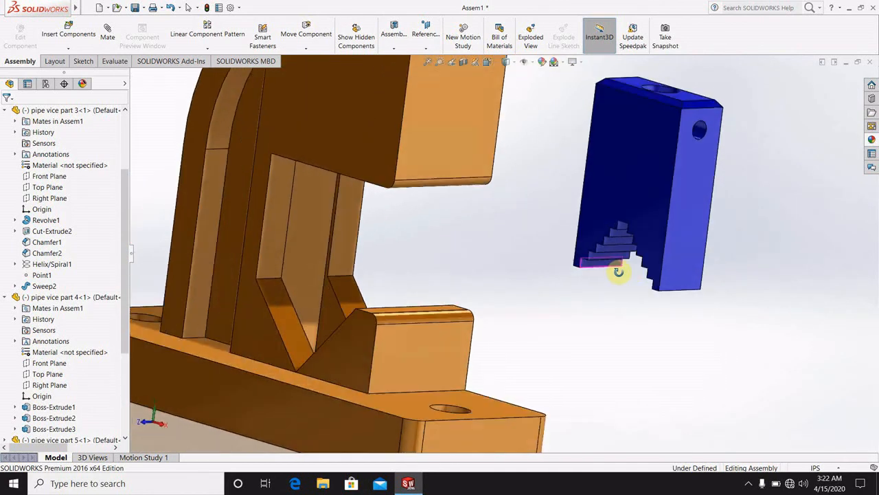
pyautogui.click(691, 268)
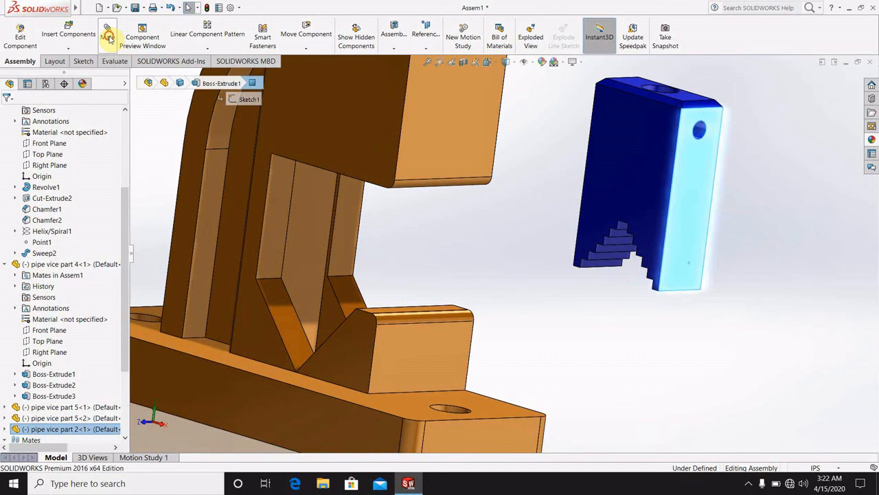
pyautogui.moveTo(402, 277); pyautogui.dragTo(464, 360, button='middle')
pyautogui.click(464, 361)
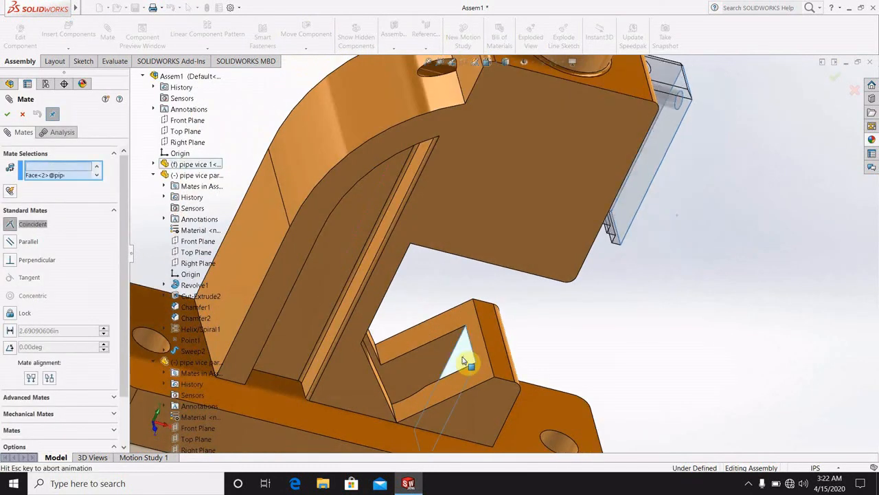
pyautogui.moveTo(516, 272); pyautogui.dragTo(470, 294, button='middle')
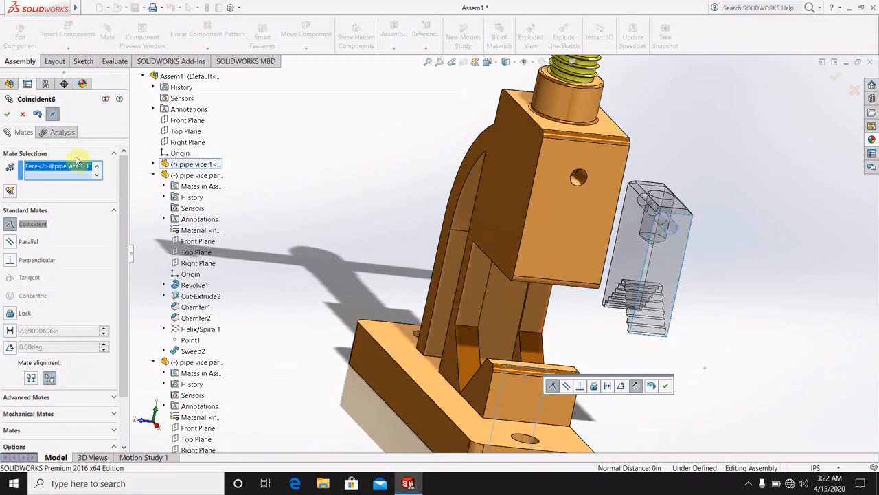
pyautogui.click(9, 115)
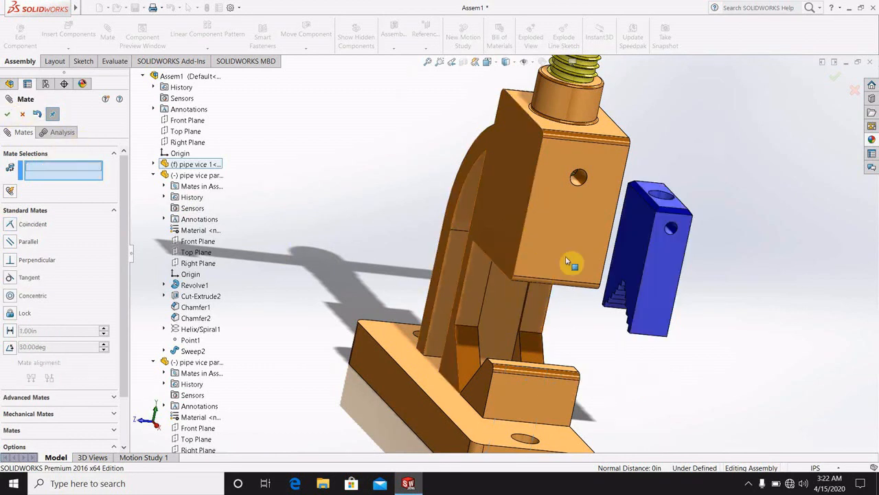
# Add a coincident mate between the blue jaw's broad stepped face and the side wall of the vice body's guide slot.
pyautogui.moveTo(599, 324); pyautogui.dragTo(529, 274, button='middle')
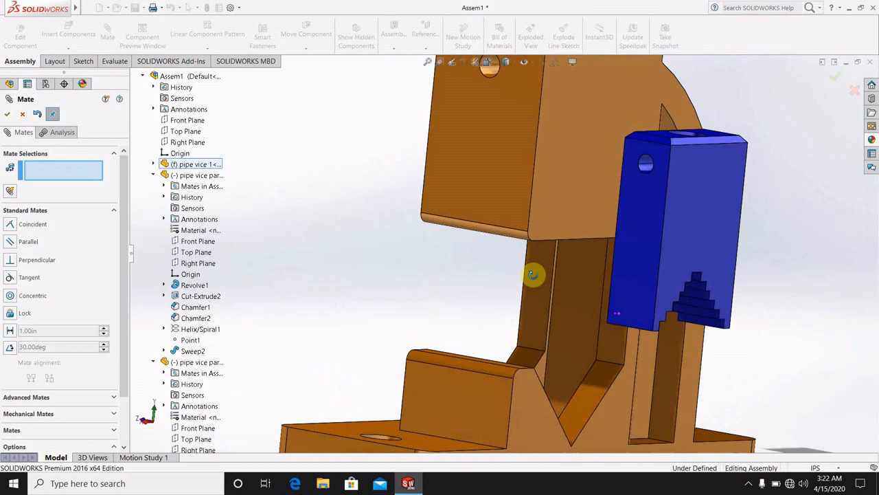
pyautogui.moveTo(540, 311)
pyautogui.mouseDown(button='middle')
pyautogui.moveTo(565, 310)
pyautogui.moveTo(536, 294)
pyautogui.mouseUp(button='middle')
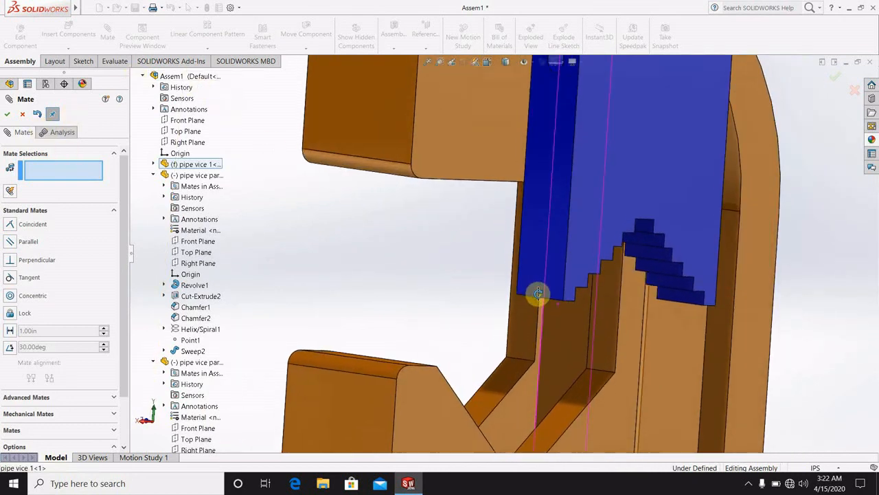
pyautogui.click(539, 329)
pyautogui.moveTo(539, 329); pyautogui.dragTo(645, 373, button='middle')
pyautogui.click(779, 262)
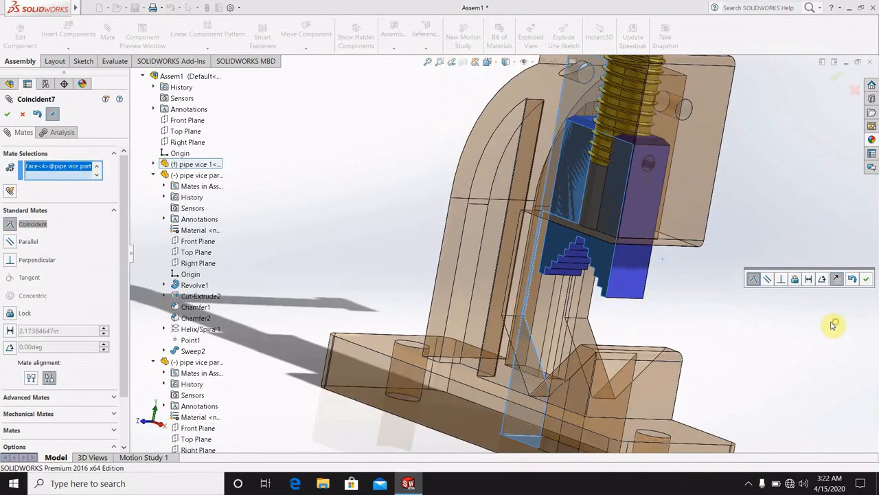
pyautogui.moveTo(833, 325); pyautogui.dragTo(853, 339, button='middle')
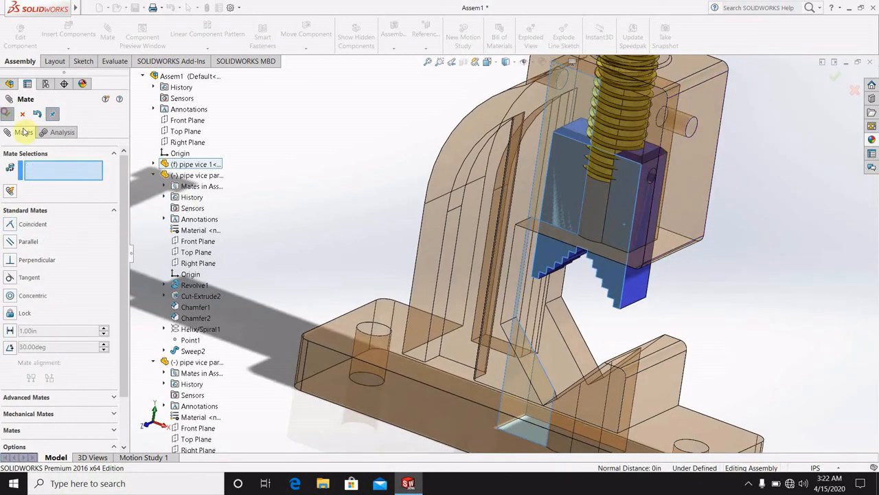
pyautogui.click(6, 114)
# Slide the blue jaw down the guide slot toward the V-shaped base to expose the hole in its upper face.
pyautogui.moveTo(609, 333); pyautogui.dragTo(599, 405)
pyautogui.moveTo(594, 337); pyautogui.dragTo(586, 374)
pyautogui.scroll(-2, 622, 267)
pyautogui.moveTo(614, 263); pyautogui.dragTo(616, 151, button='middle')
pyautogui.moveTo(597, 333); pyautogui.dragTo(515, 281, button='middle')
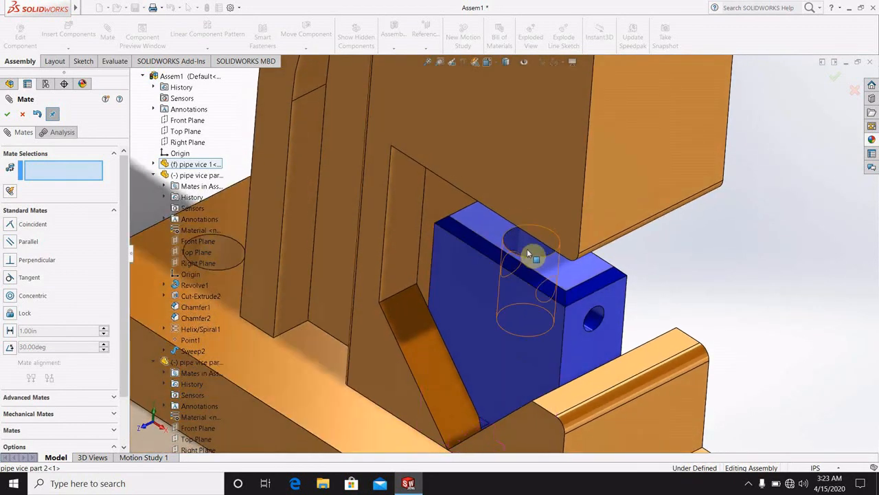
# Apply a parallel mate between the jaw's vertical hole and the screw's lower end.
pyautogui.click(529, 252)
pyautogui.moveTo(576, 288); pyautogui.dragTo(573, 200, button='middle')
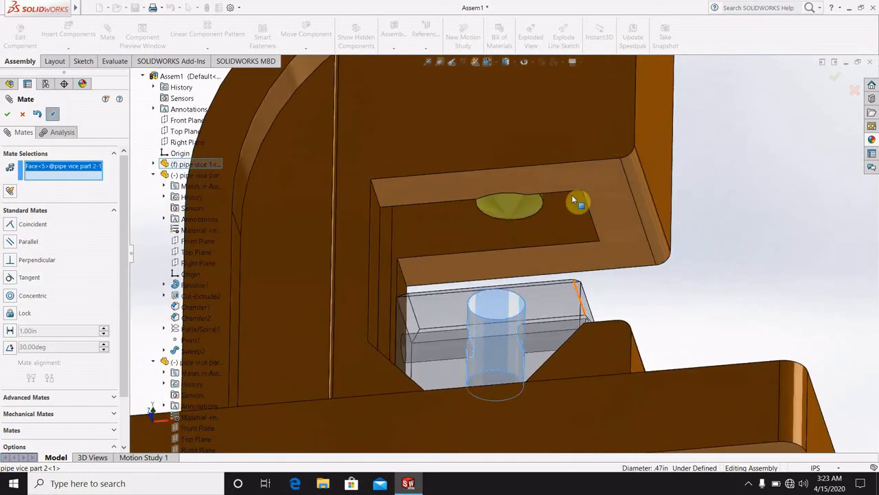
pyautogui.click(529, 212)
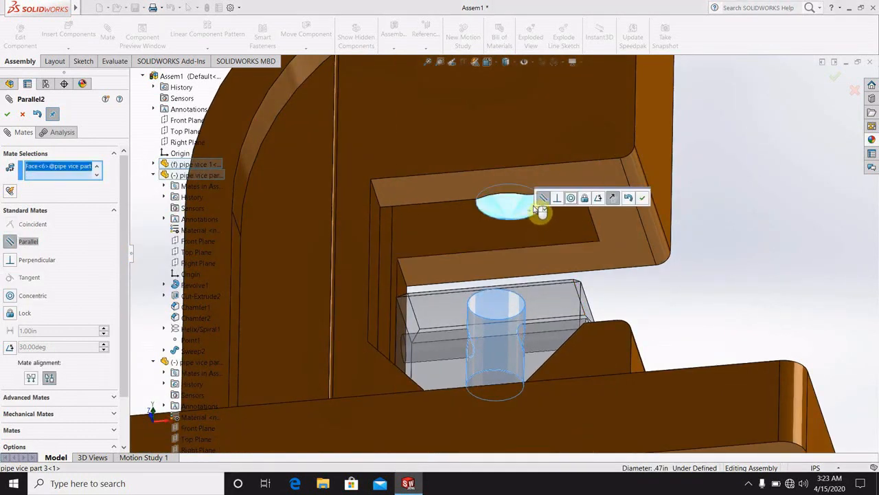
pyautogui.click(7, 117)
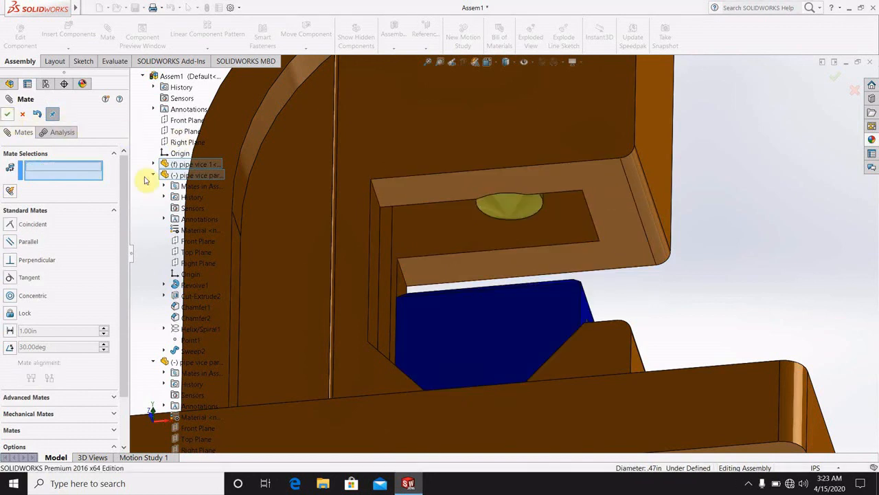
# Close the mate command and delete the parallel mate between the screw and the blue jaw.
pyautogui.scroll(6, 451, 304)
pyautogui.moveTo(514, 301); pyautogui.dragTo(449, 405, button='middle')
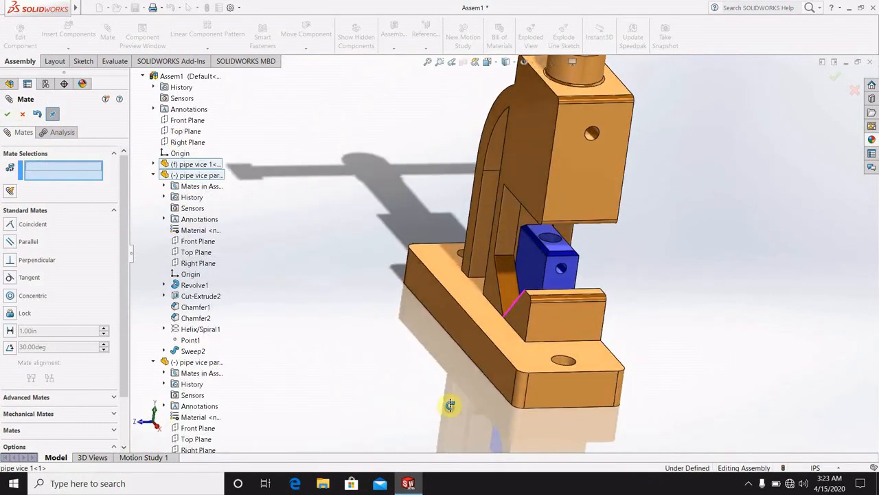
pyautogui.scroll(4, 555, 203)
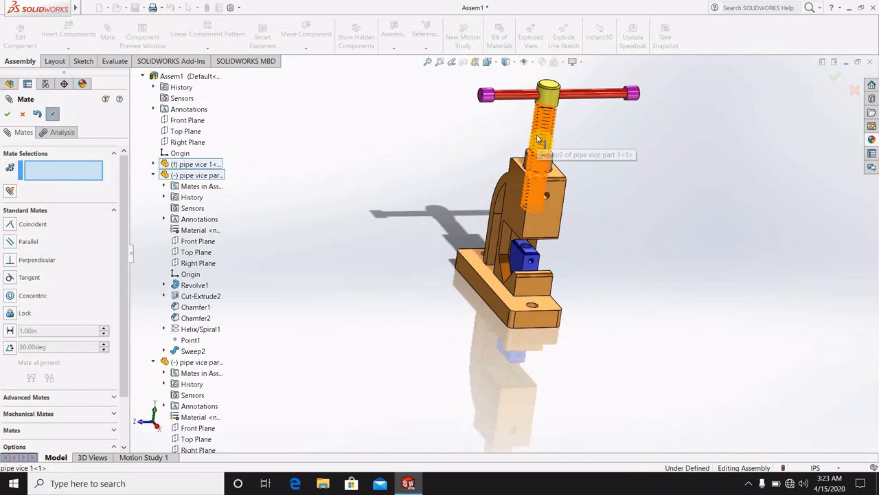
pyautogui.scroll(-2, 538, 139)
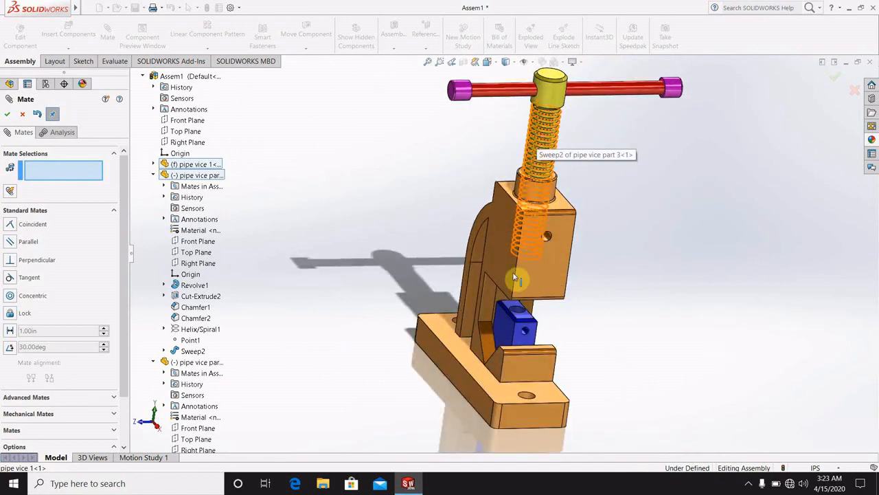
pyautogui.scroll(-1, 554, 309)
pyautogui.moveTo(608, 309); pyautogui.dragTo(643, 305, button='middle')
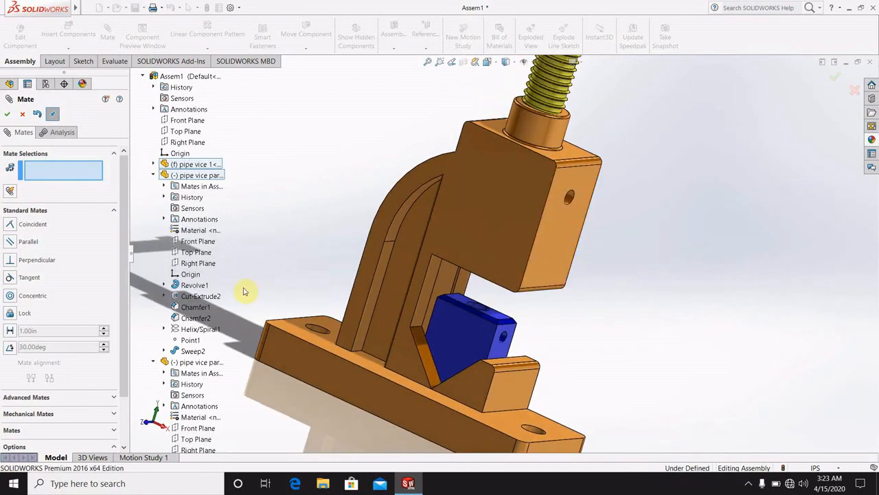
pyautogui.press('Escape')
pyautogui.scroll(-5, 69, 405)
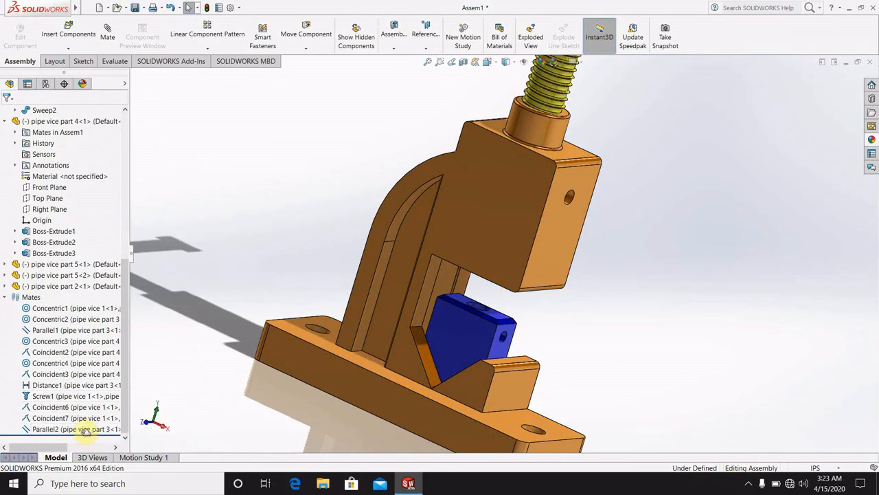
pyautogui.rightClick(86, 430)
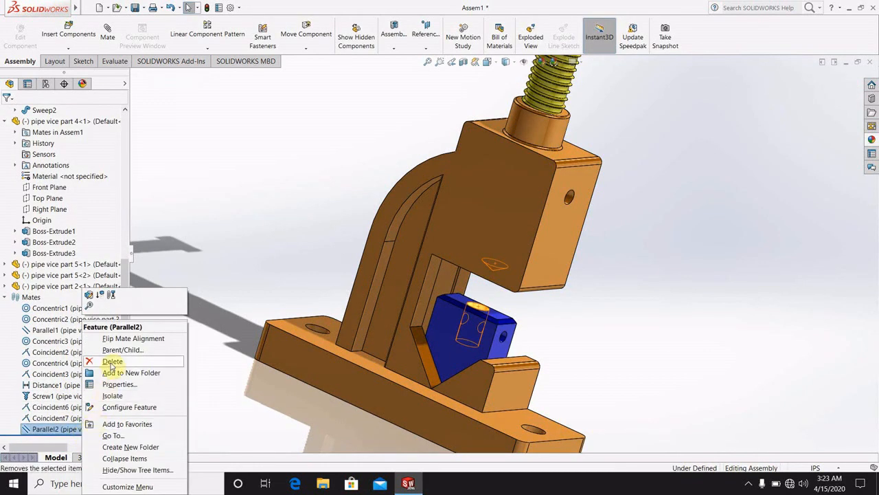
pyautogui.click(112, 361)
pyautogui.click(502, 183)
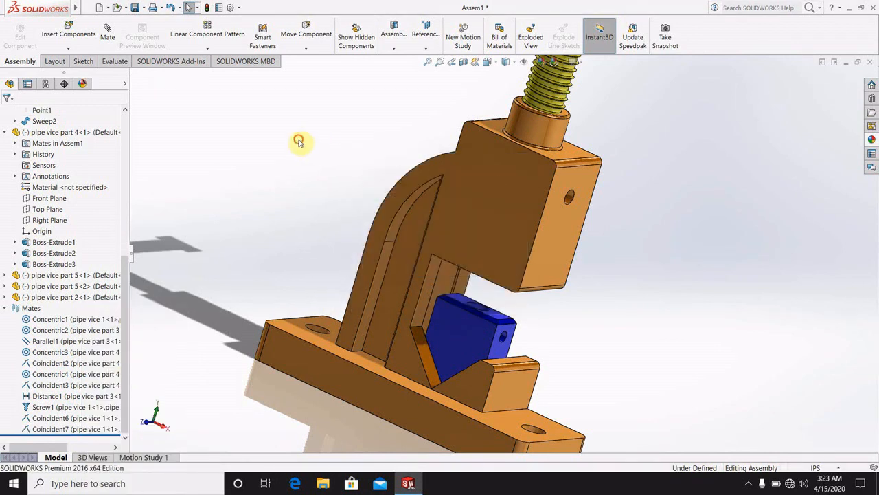
pyautogui.click(746, 485)
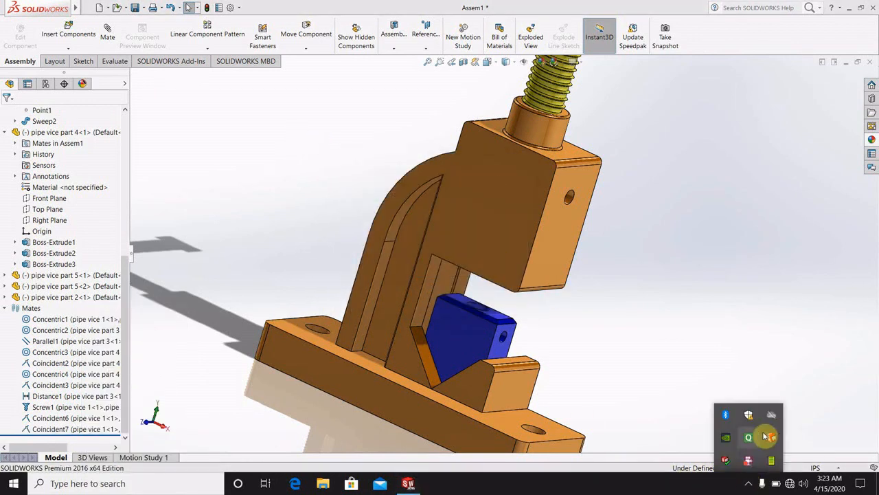
pyautogui.rightClick(749, 461)
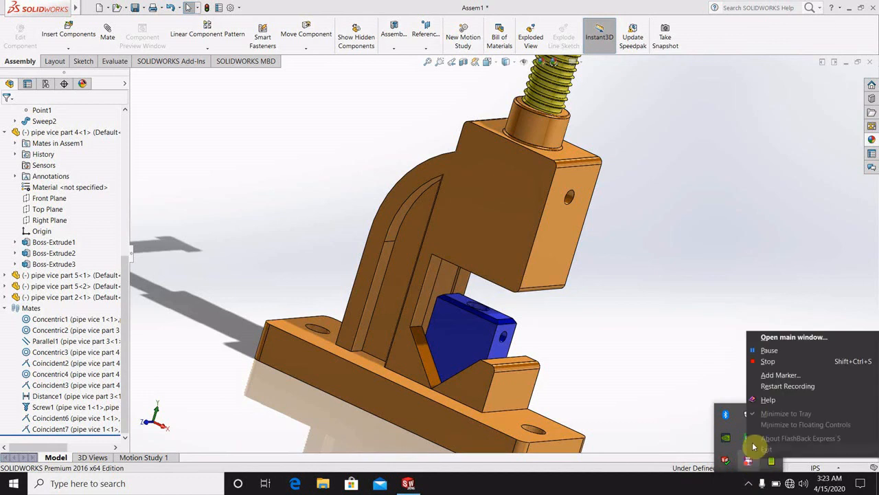
pyautogui.click(713, 335)
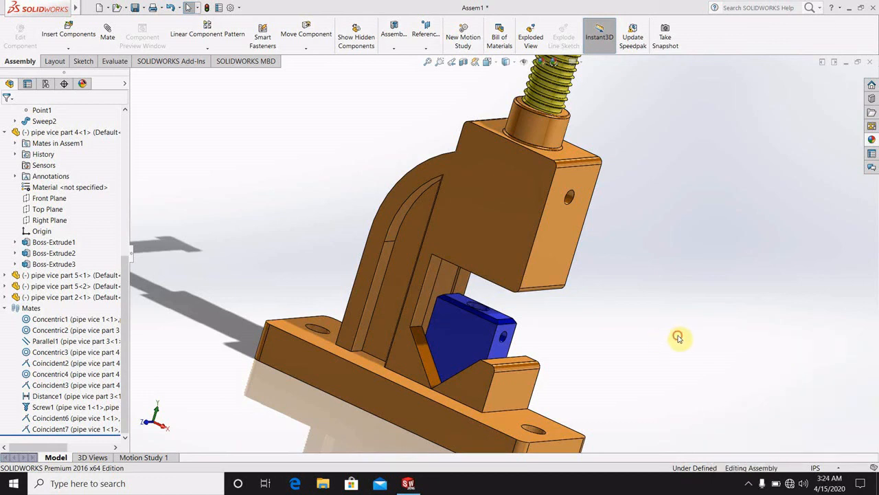
# Delete the two coincident mates, Coincident7 and Coincident6, that tie the blue jaw to the vice body.
pyautogui.rightClick(76, 429)
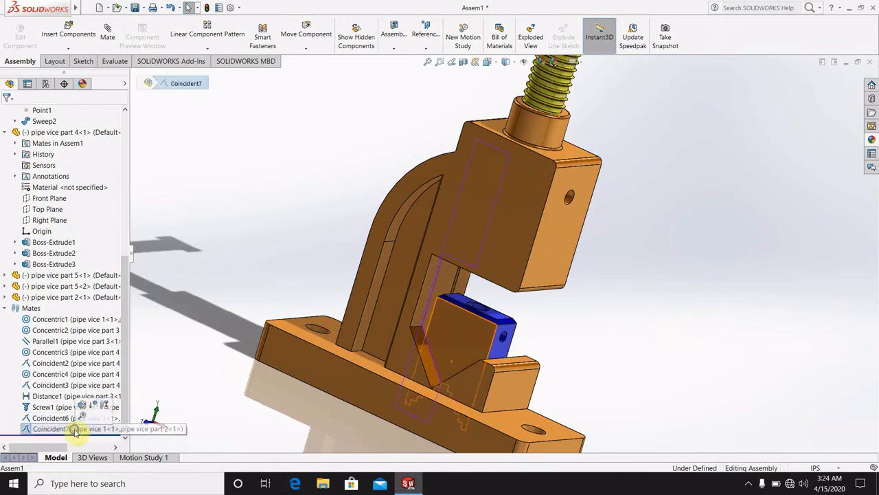
pyautogui.click(105, 362)
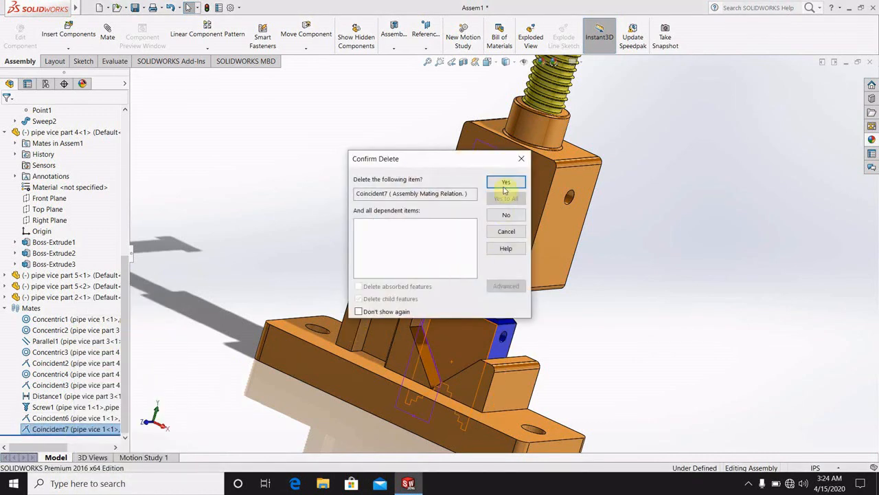
pyautogui.click(505, 182)
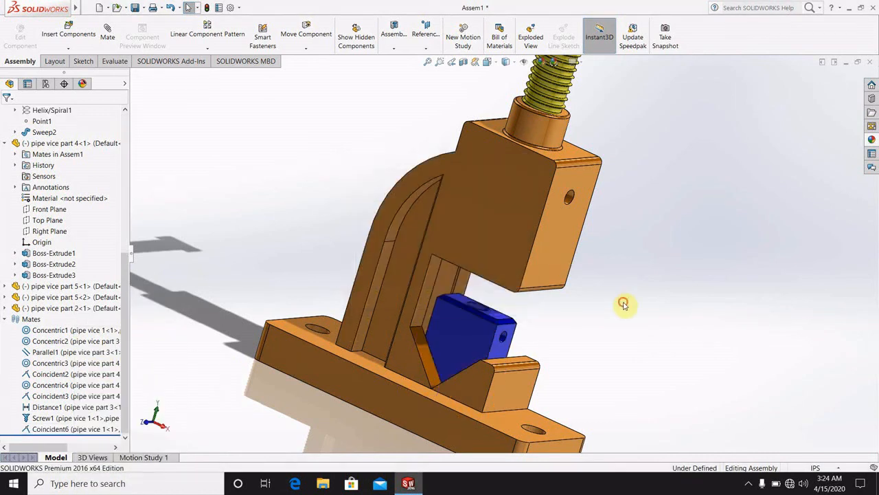
pyautogui.rightClick(63, 429)
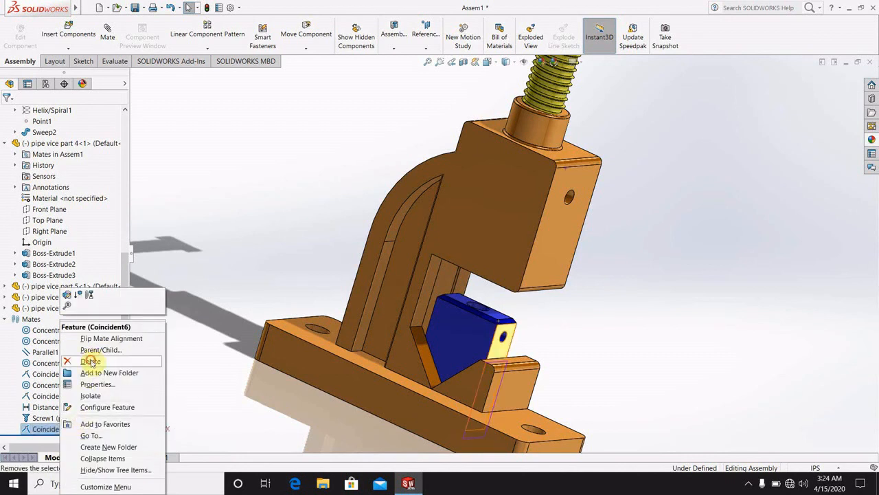
pyautogui.click(90, 362)
pyautogui.click(505, 184)
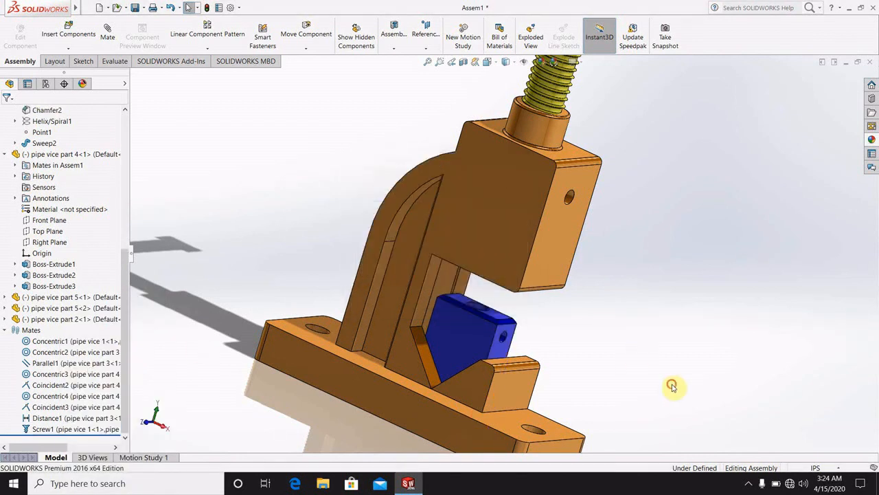
# Try a concentric mate between the screw's conical tip and the vertical hole in the blue jaw, and close the mate command.
pyautogui.scroll(-3, 560, 298)
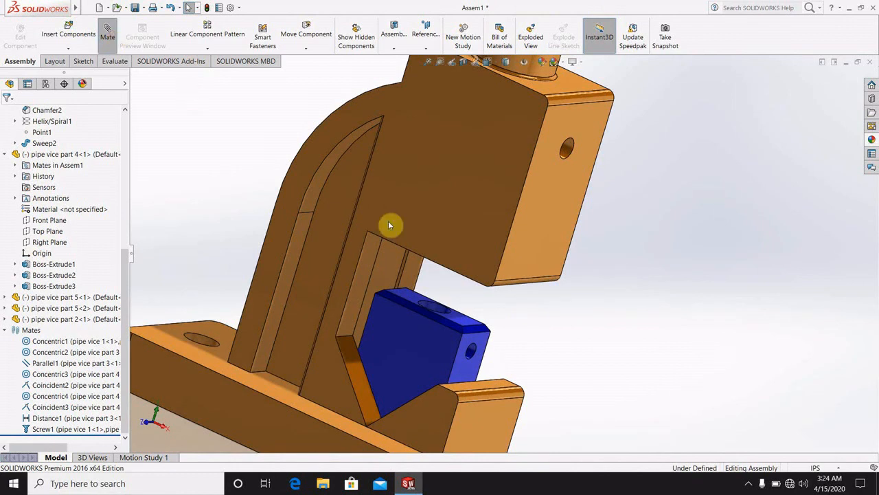
pyautogui.scroll(-5, 489, 257)
pyautogui.moveTo(528, 202); pyautogui.dragTo(374, 378, button='middle')
pyautogui.click(418, 293)
pyautogui.scroll(3, 369, 354)
pyautogui.scroll(-7, 371, 351)
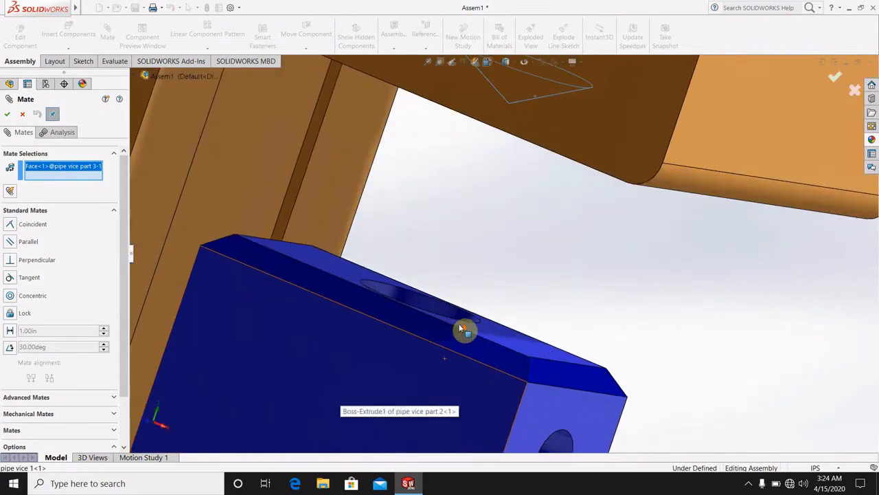
pyautogui.scroll(-3, 459, 329)
pyautogui.moveTo(457, 328); pyautogui.dragTo(440, 405, button='middle')
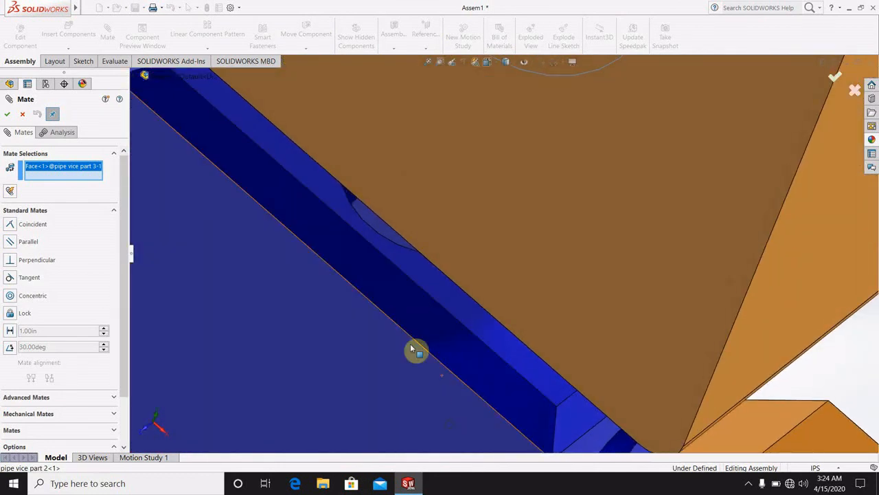
pyautogui.click(386, 236)
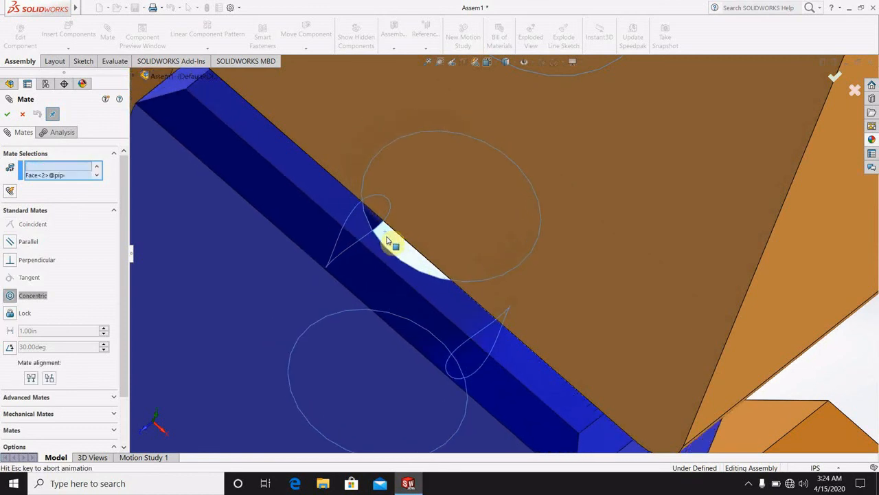
pyautogui.moveTo(437, 288)
pyautogui.mouseDown(button='middle')
pyautogui.moveTo(463, 252)
pyautogui.moveTo(451, 284)
pyautogui.mouseUp(button='middle')
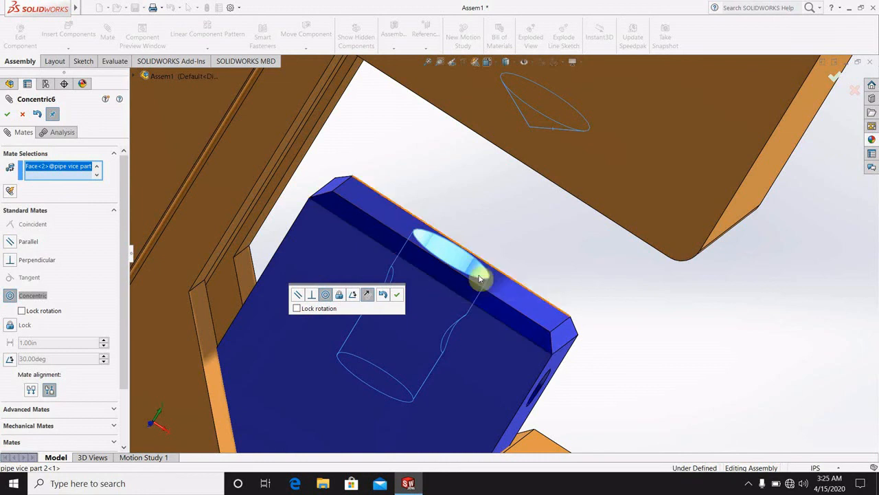
pyautogui.click(7, 114)
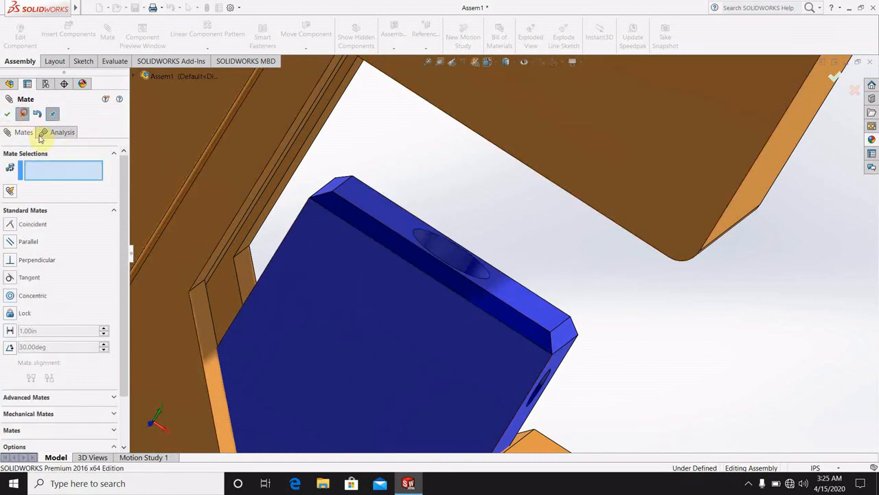
pyautogui.click(25, 114)
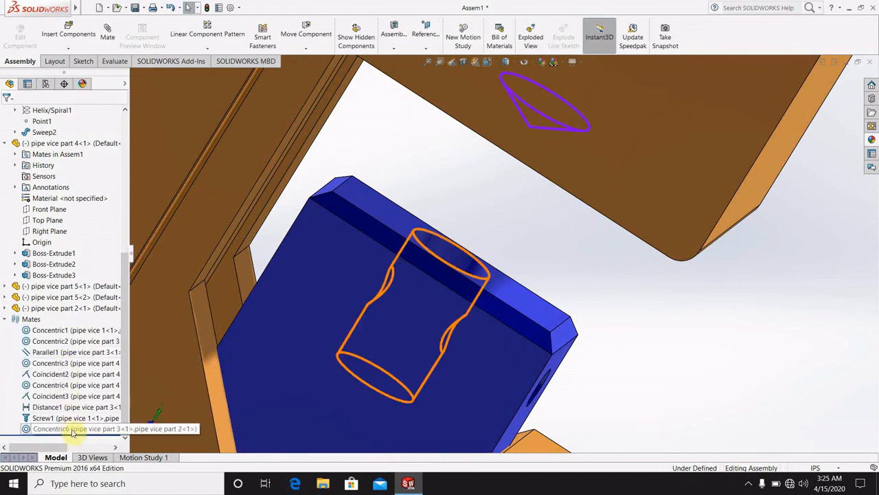
# Delete the concentric mate between the screw and the blue jaw.
pyautogui.rightClick(69, 430)
pyautogui.click(97, 359)
pyautogui.click(503, 184)
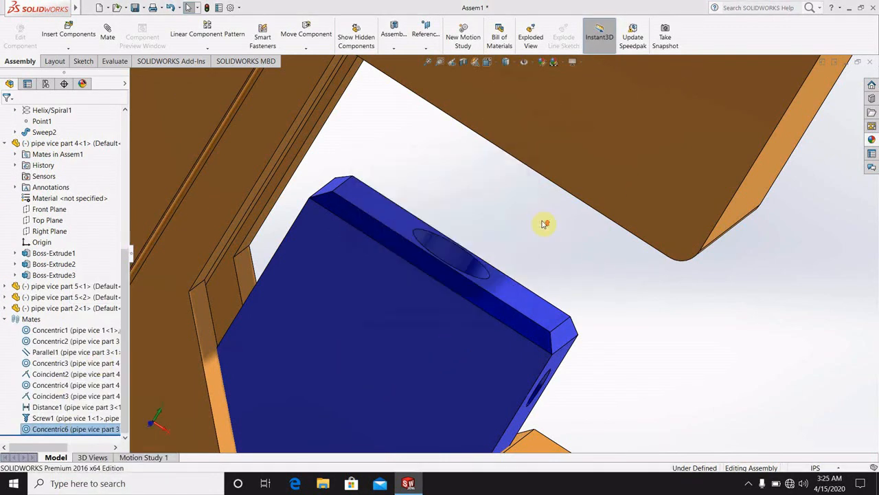
# Move the blue jaw out beside the vice body so that the hole in its upper face is accessible.
pyautogui.scroll(5, 515, 261)
pyautogui.scroll(-3, 533, 306)
pyautogui.moveTo(510, 265); pyautogui.dragTo(472, 263)
pyautogui.scroll(-2, 473, 263)
pyautogui.moveTo(472, 258); pyautogui.dragTo(364, 158, button='middle')
# Add a coincident mate between the conical bottom of the blue jaw's vertical hole and the screw's conical tip, clearing any preselected geometry.
pyautogui.click(107, 35)
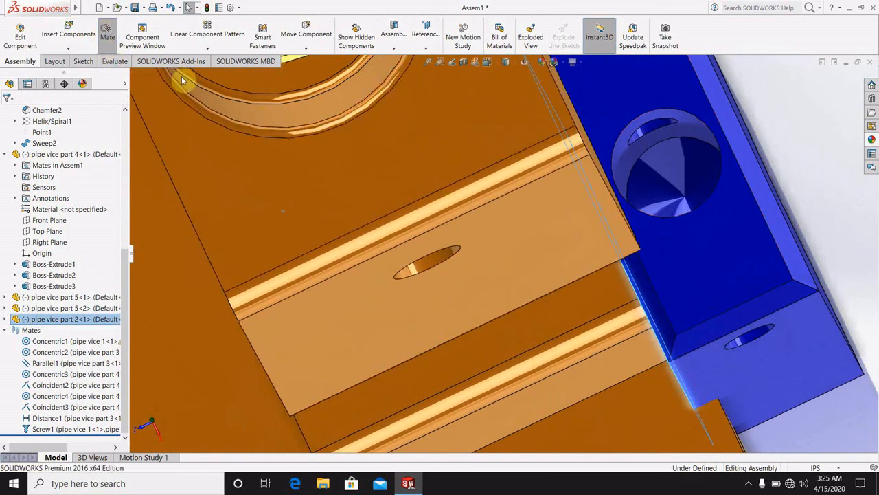
pyautogui.scroll(4, 693, 207)
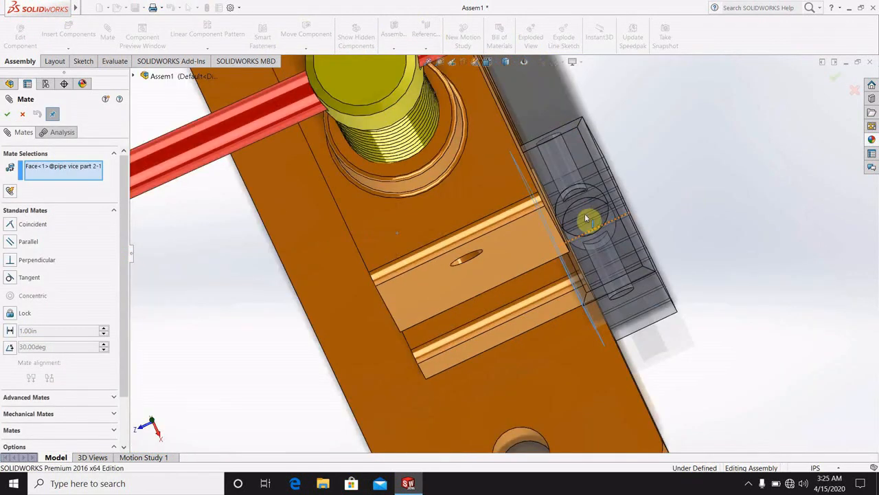
pyautogui.scroll(-3, 677, 204)
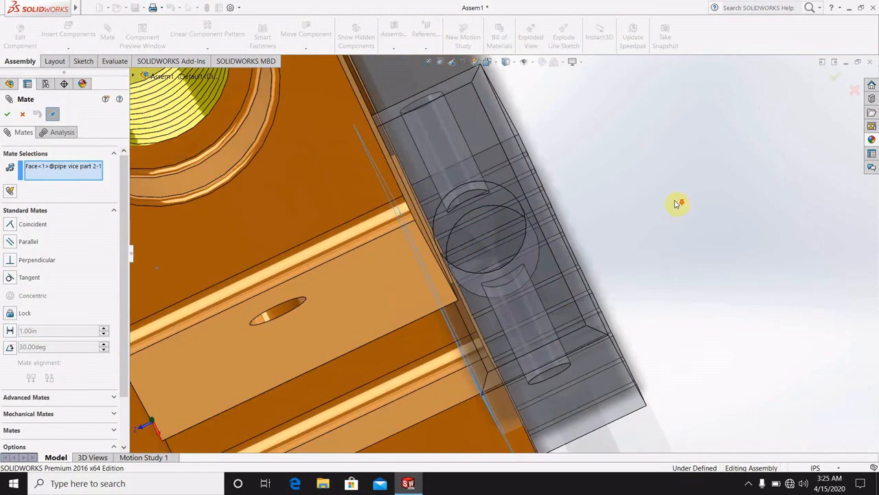
pyautogui.rightClick(73, 172)
pyautogui.click(93, 185)
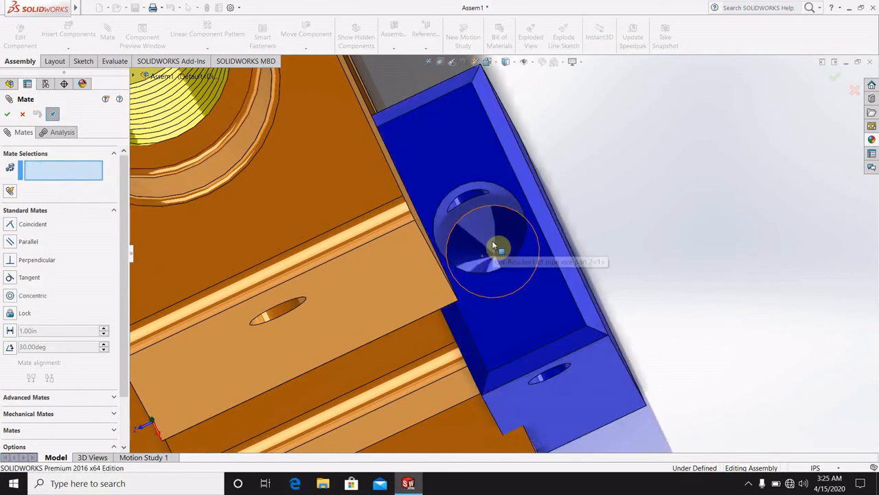
pyautogui.scroll(-5, 493, 245)
pyautogui.scroll(3, 504, 257)
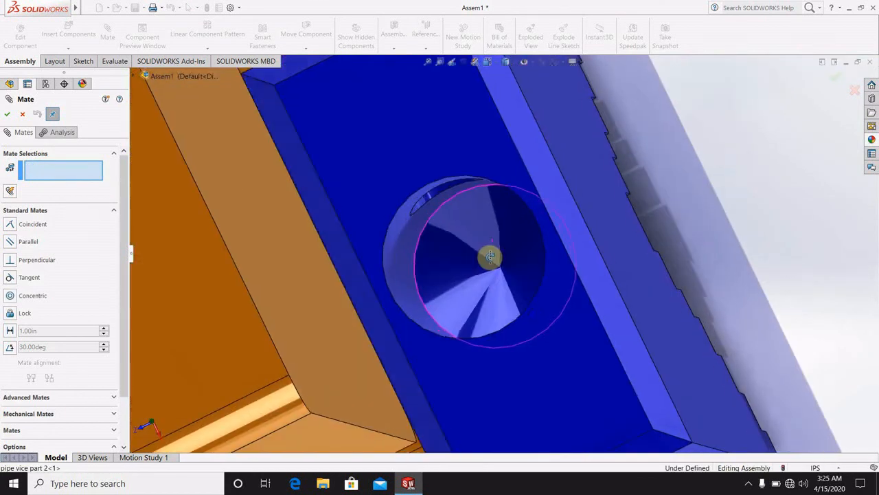
pyautogui.scroll(-1, 506, 286)
pyautogui.click(506, 286)
pyautogui.moveTo(505, 278); pyautogui.dragTo(547, 171, button='middle')
pyautogui.moveTo(469, 131); pyautogui.dragTo(524, 16, button='middle')
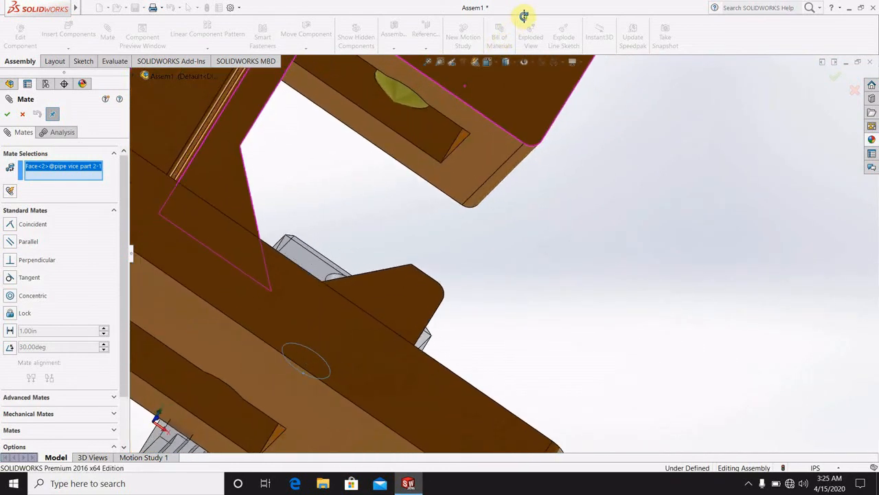
pyautogui.click(413, 105)
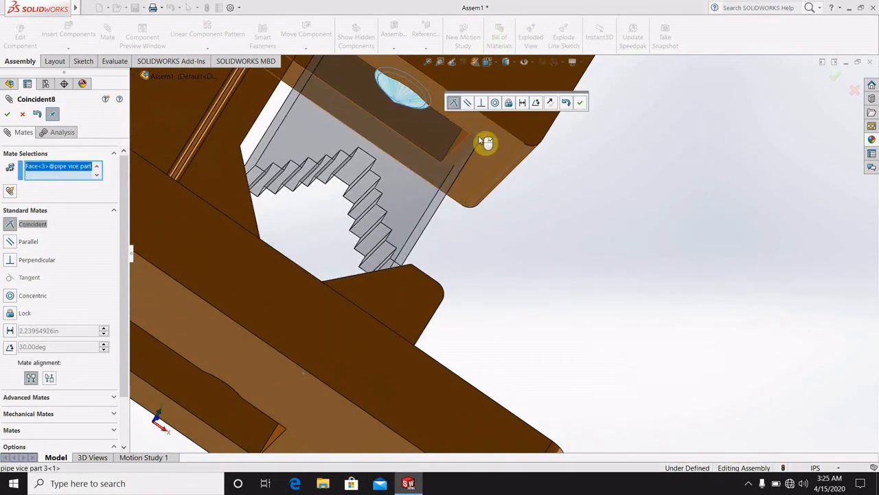
pyautogui.click(7, 115)
# Add a parallel mate between the end face of the vice body's upper block and the blue jaw's narrow outer face.
pyautogui.moveTo(466, 255); pyautogui.dragTo(517, 227, button='middle')
pyautogui.scroll(-3, 517, 225)
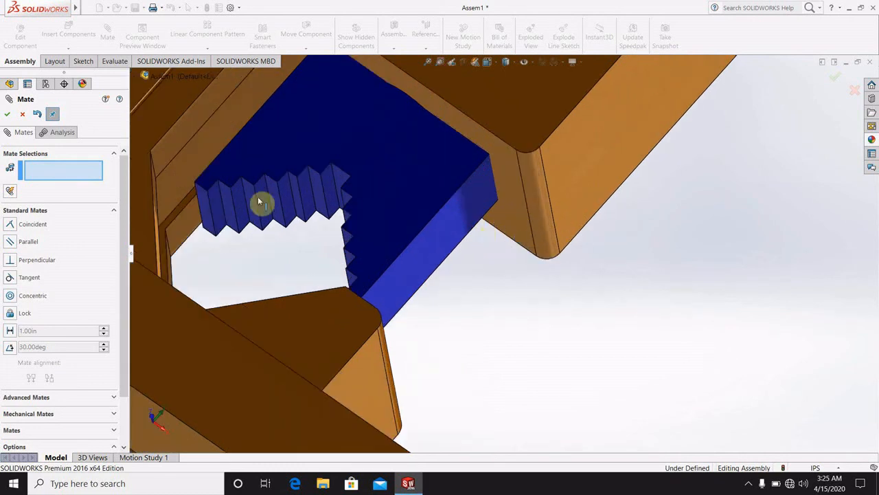
pyautogui.click(580, 172)
pyautogui.click(448, 224)
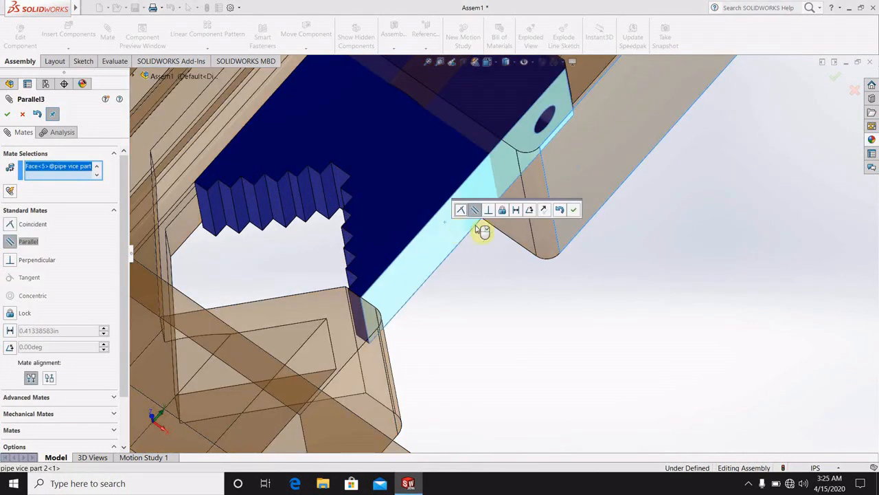
pyautogui.click(574, 210)
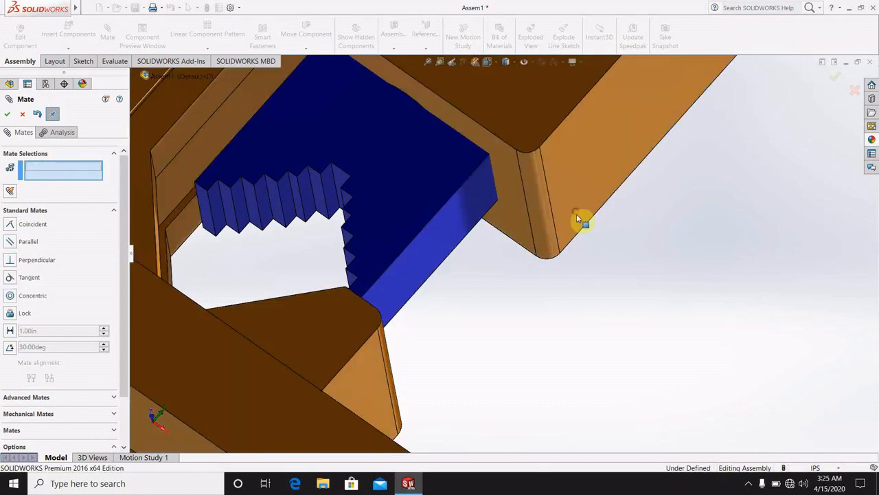
# Examine the assembled vice from several angles, checking the handle, screw, jaw and base.
pyautogui.scroll(-10, 618, 275)
pyautogui.moveTo(585, 245); pyautogui.dragTo(575, 163, button='middle')
pyautogui.scroll(3, 530, 165)
pyautogui.scroll(-8, 529, 167)
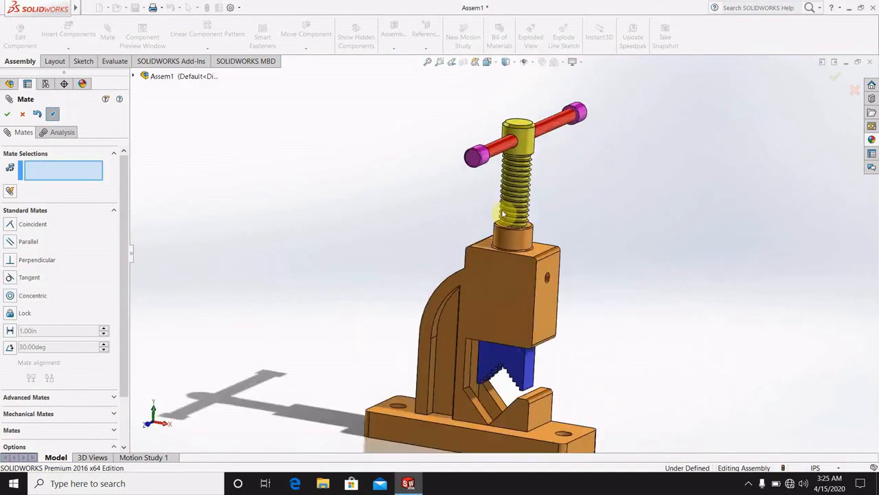
pyautogui.scroll(2, 512, 230)
pyautogui.scroll(-1, 513, 231)
pyautogui.scroll(4, 514, 234)
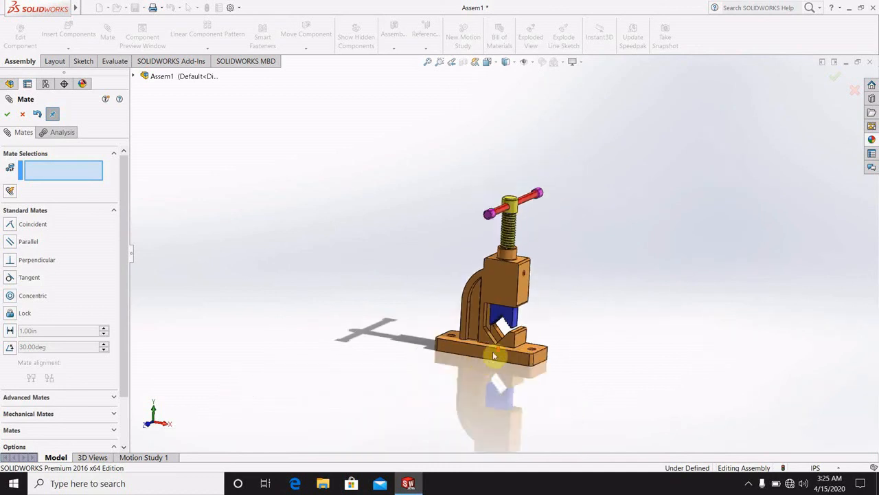
pyautogui.scroll(-2, 489, 367)
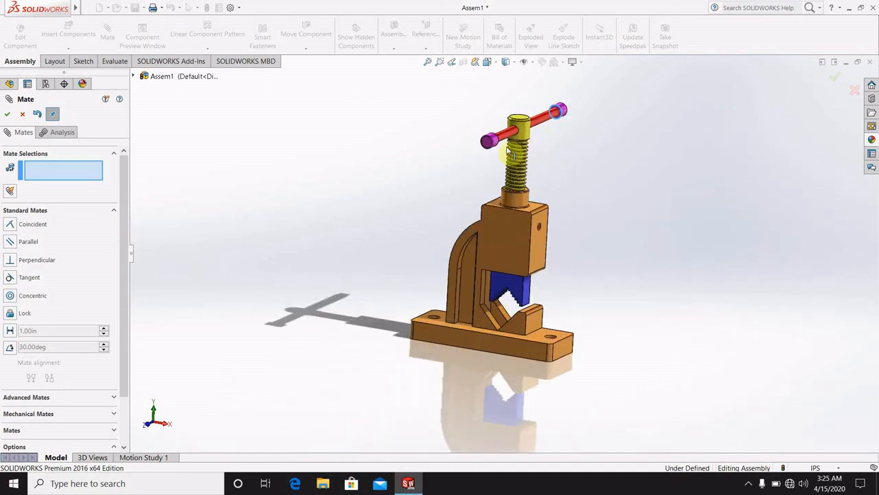
pyautogui.scroll(-5, 565, 136)
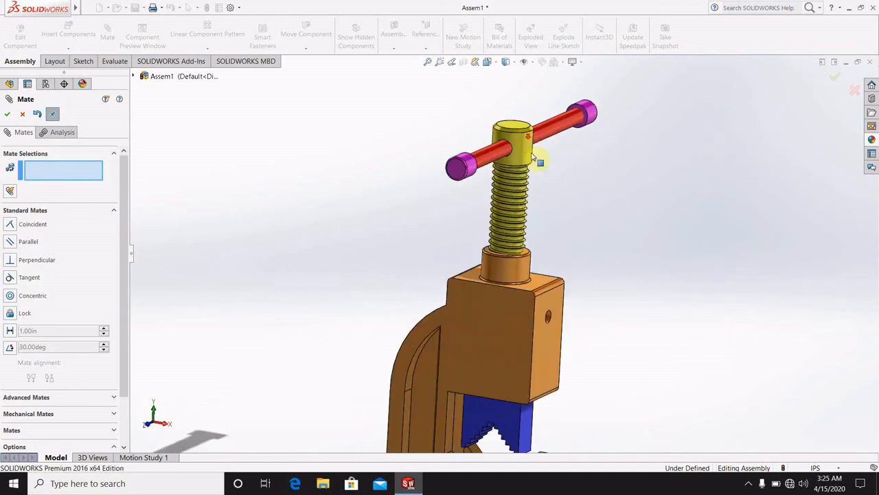
pyautogui.scroll(6, 559, 251)
pyautogui.scroll(-4, 520, 279)
pyautogui.moveTo(527, 244); pyautogui.dragTo(541, 233, button='middle')
pyautogui.scroll(4, 542, 236)
pyautogui.moveTo(530, 270); pyautogui.dragTo(512, 305, button='middle')
pyautogui.scroll(-3, 512, 302)
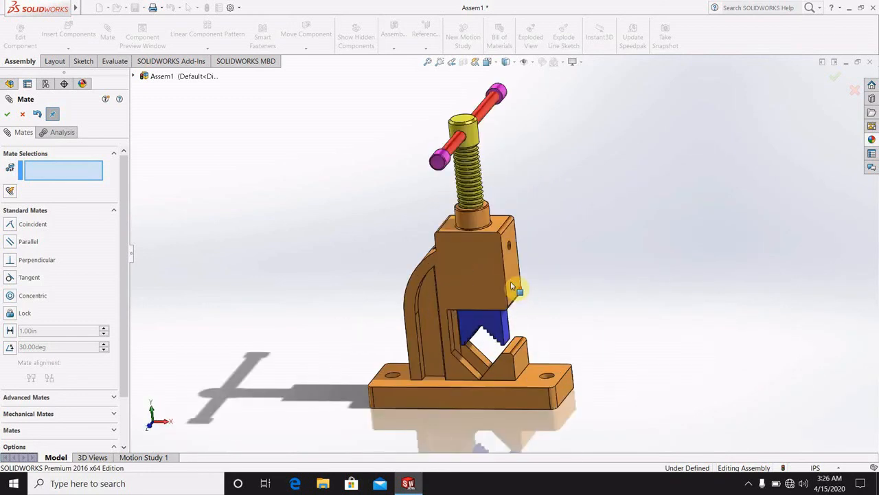
# Turn the screw with its handle to drive the blue jaw down toward the V-shaped base.
pyautogui.moveTo(458, 135); pyautogui.dragTo(407, 106)
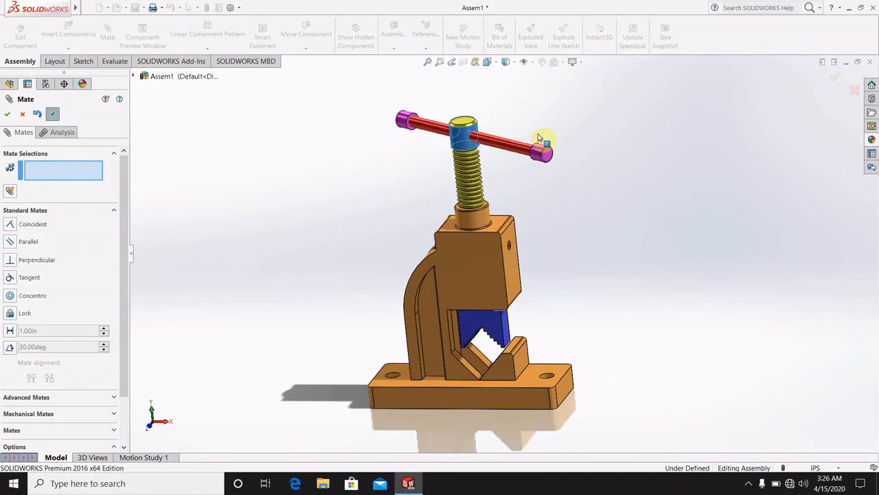
pyautogui.moveTo(500, 185); pyautogui.dragTo(461, 224)
pyautogui.moveTo(674, 191); pyautogui.dragTo(271, 153)
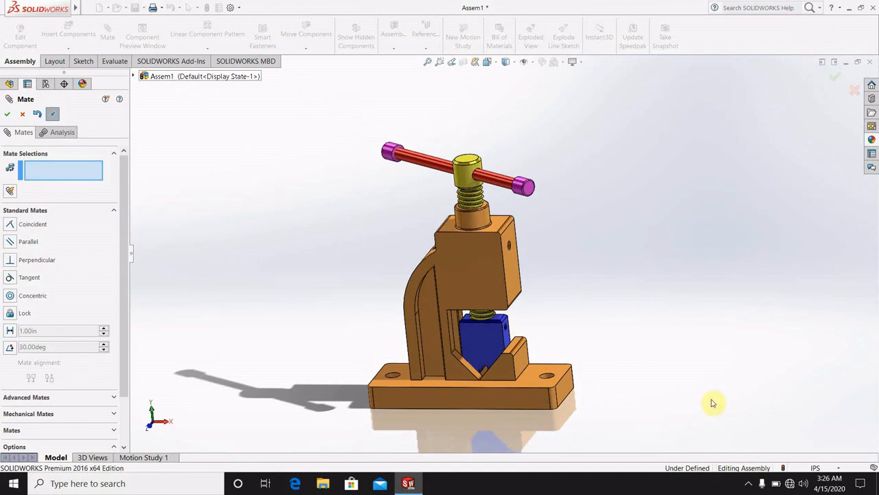
pyautogui.click(747, 483)
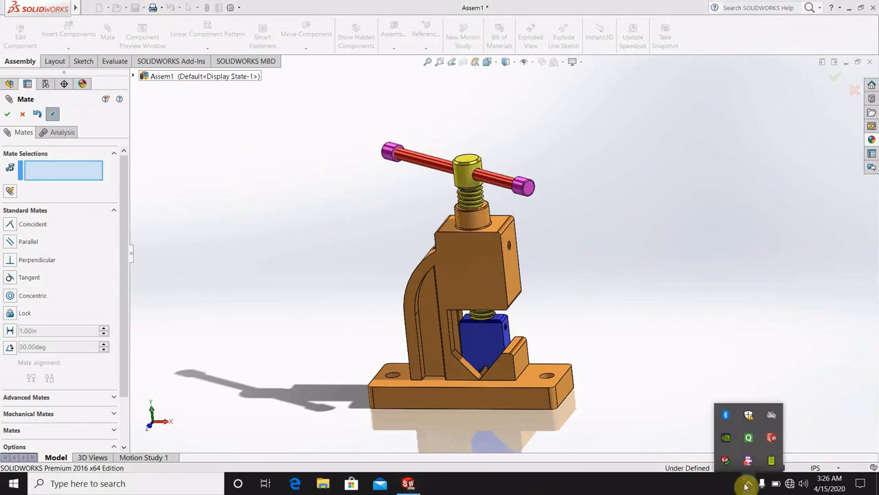
pyautogui.rightClick(750, 461)
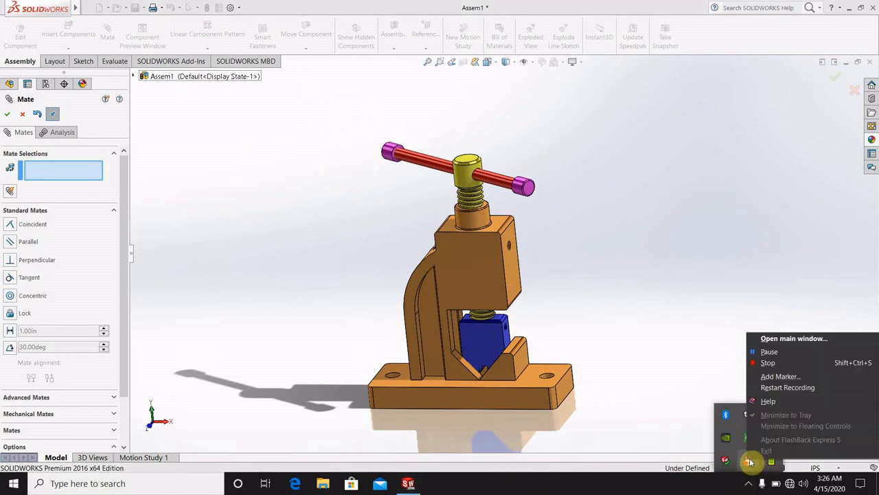